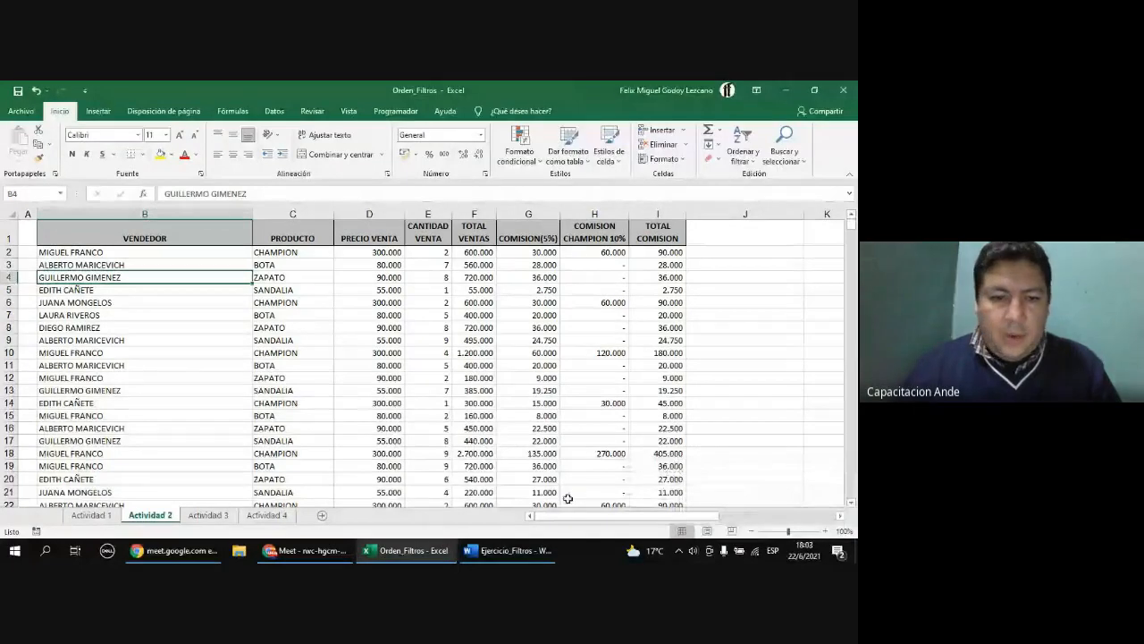
# - Open the Actividad 4 sheet and collapse the ribbon to show more rows
pyautogui.click(328, 377)
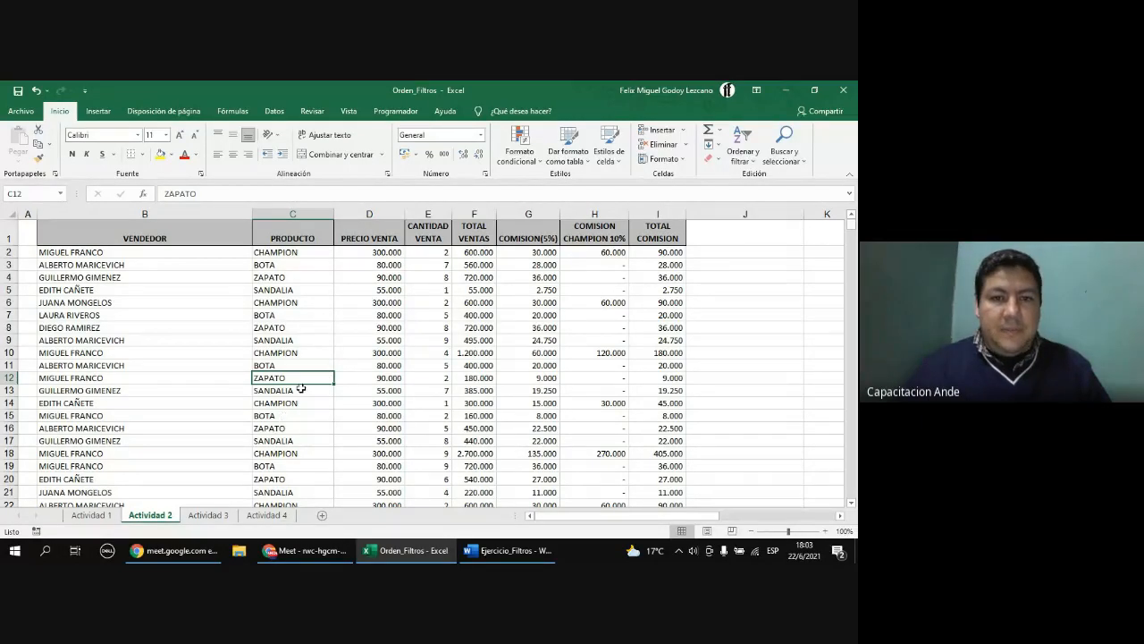
pyautogui.click(218, 516)
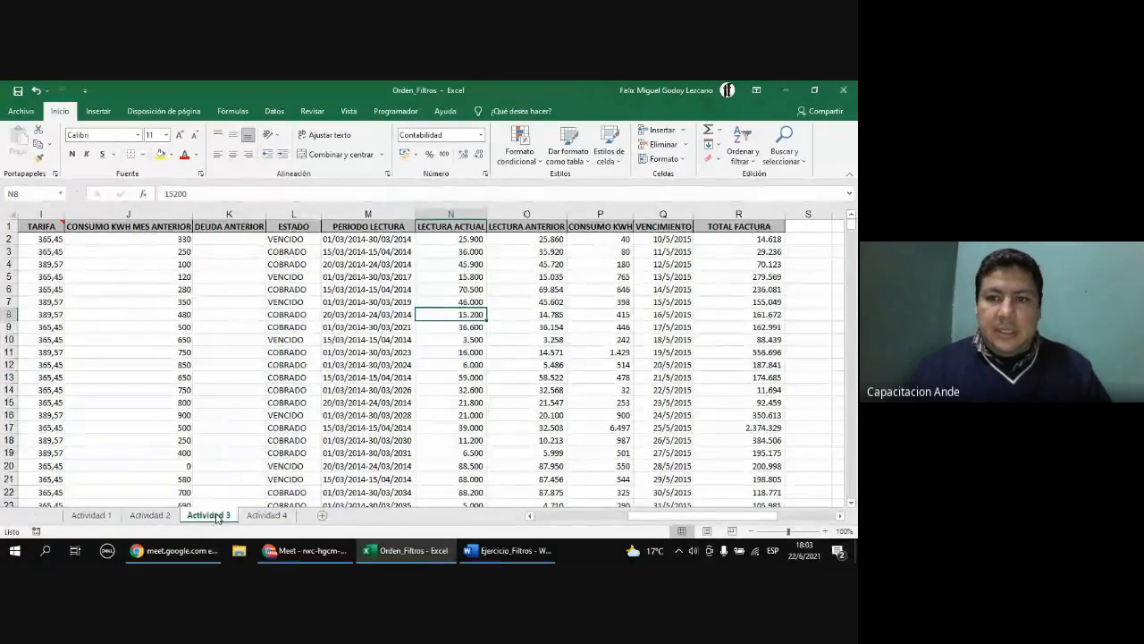
pyautogui.click(259, 516)
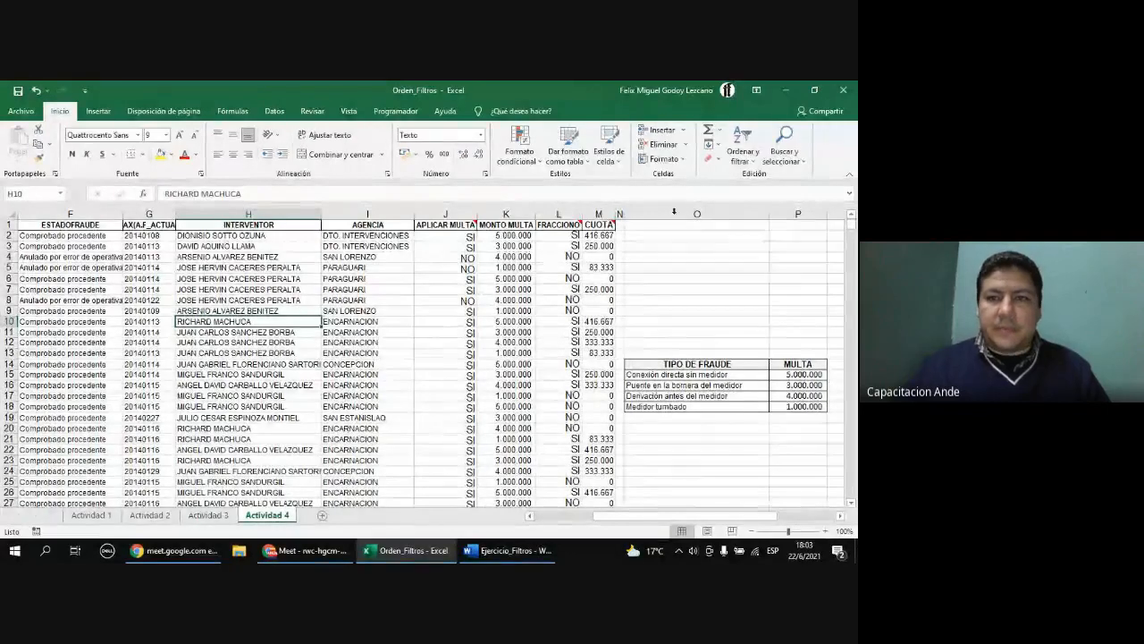
pyautogui.click(850, 174)
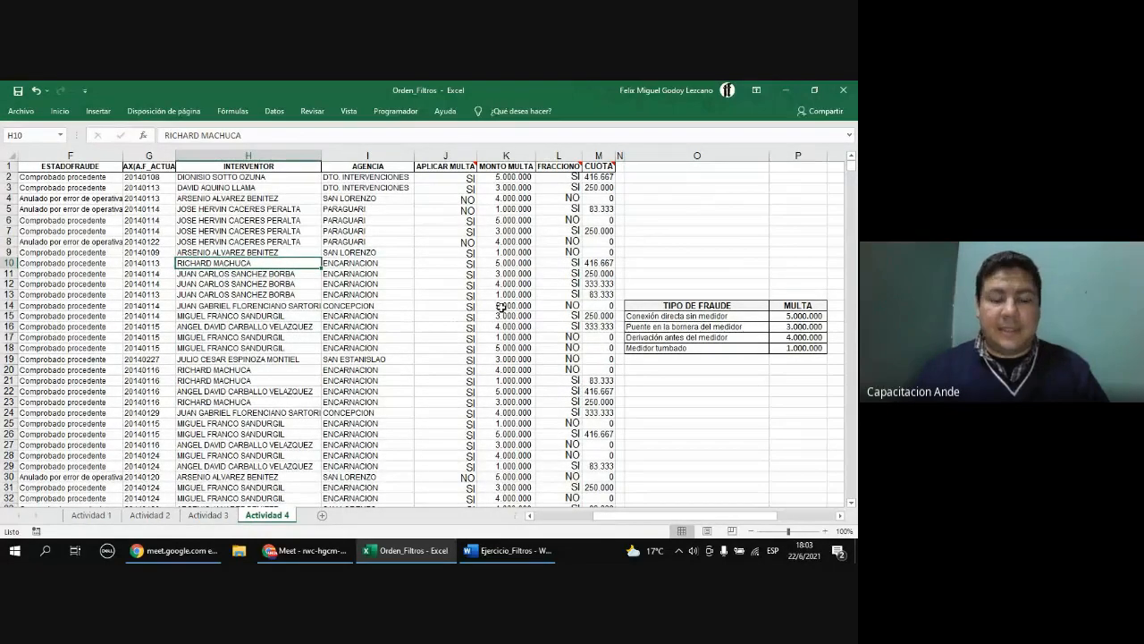
# - Select the first MONTO MULTA cell, K2, and set the sheet zoom to 130%
pyautogui.click(527, 177)
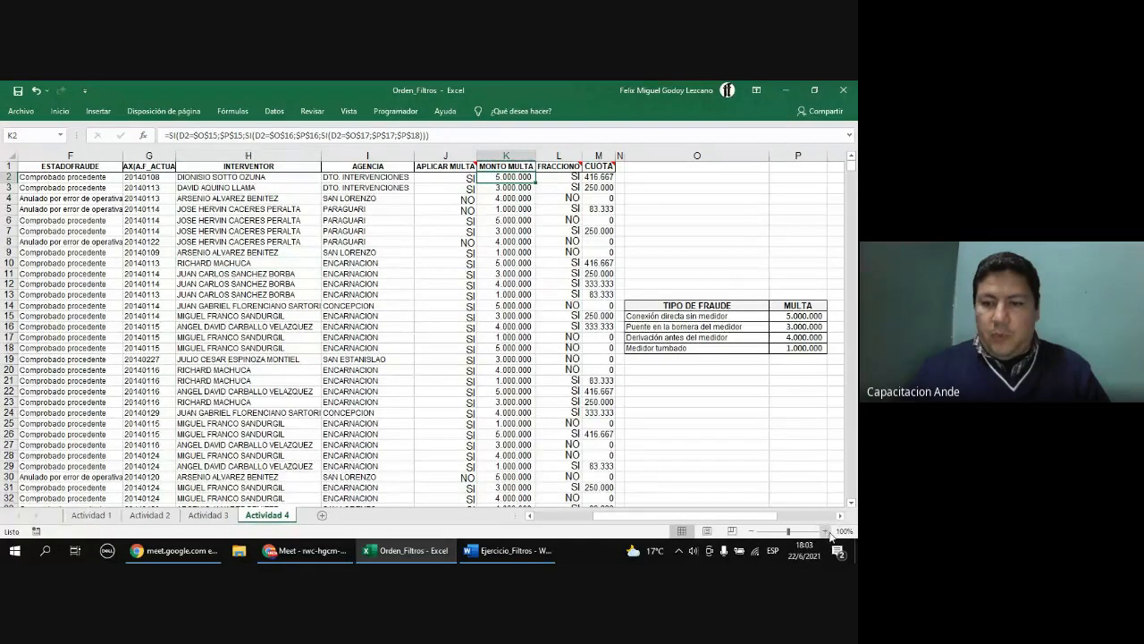
pyautogui.click(825, 531)
pyautogui.click(825, 531)
pyautogui.click(827, 532)
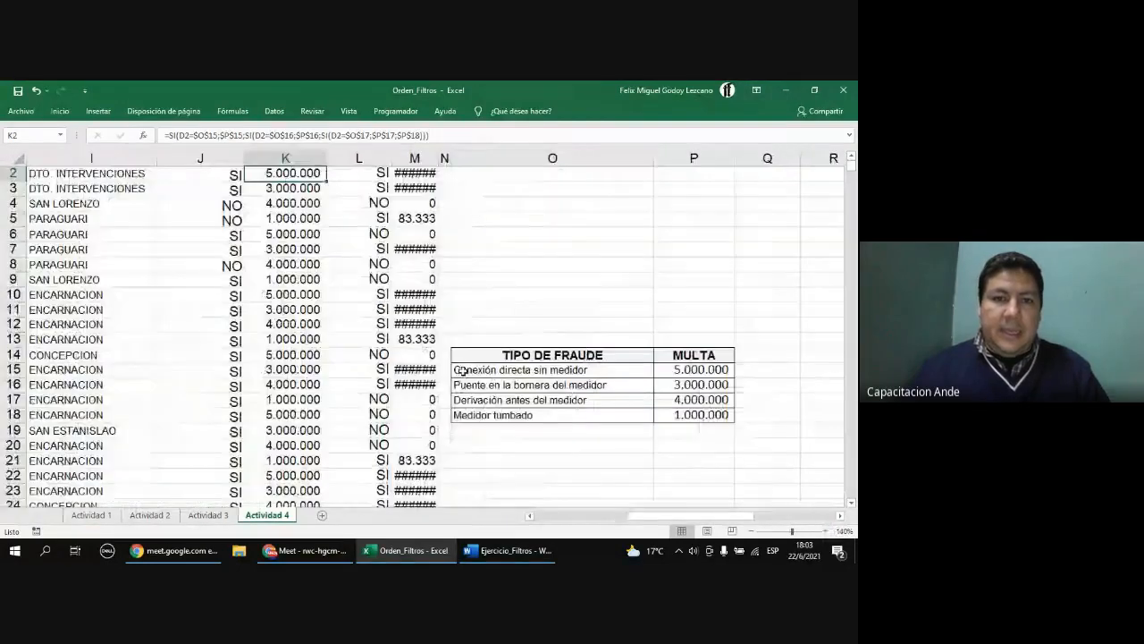
pyautogui.click(752, 531)
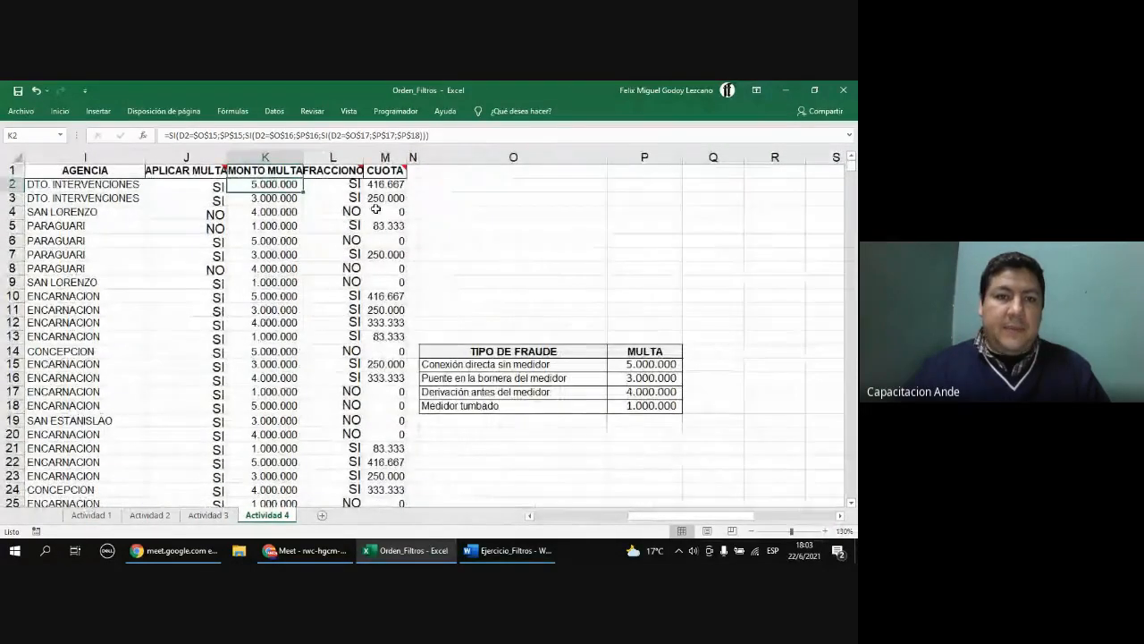
# - Examine the nested SI formula in K2, highlighting its first logical test D2=$O$15, and leave the formula unchanged
pyautogui.click(530, 516)
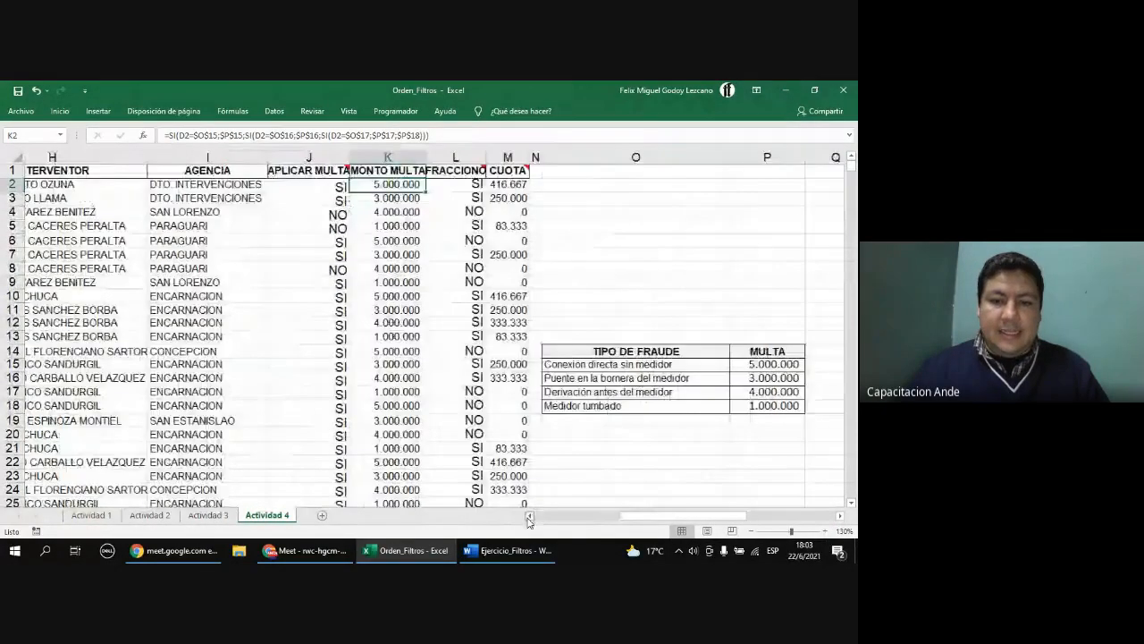
pyautogui.doubleClick(454, 186)
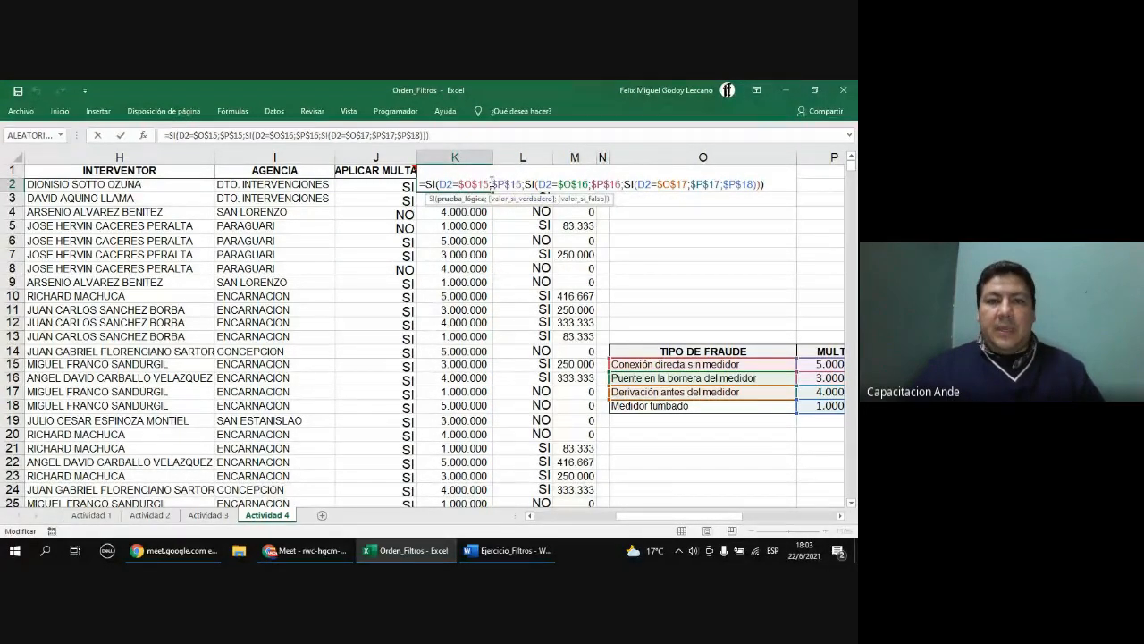
pyautogui.moveTo(490, 184); pyautogui.dragTo(461, 184)
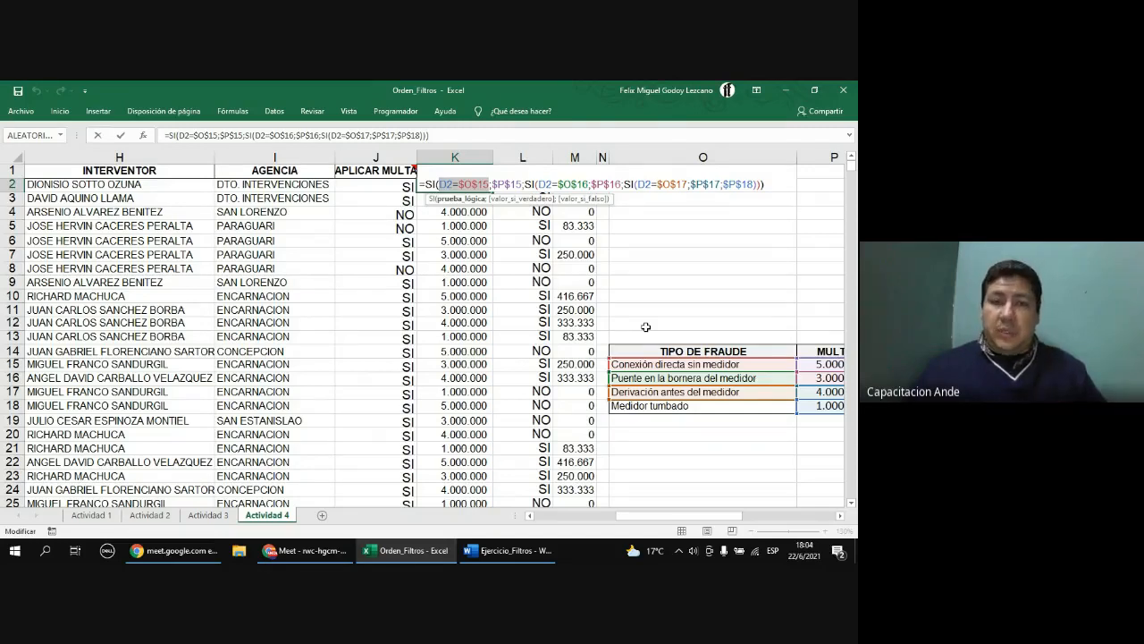
pyautogui.click(452, 184)
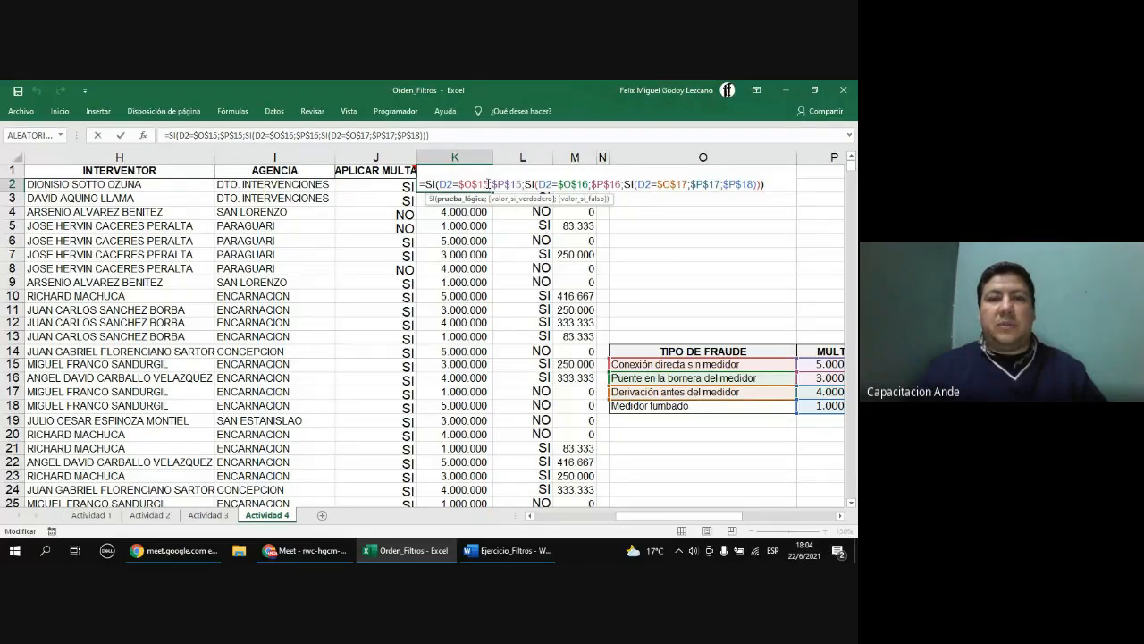
pyautogui.moveTo(489, 184); pyautogui.dragTo(448, 184)
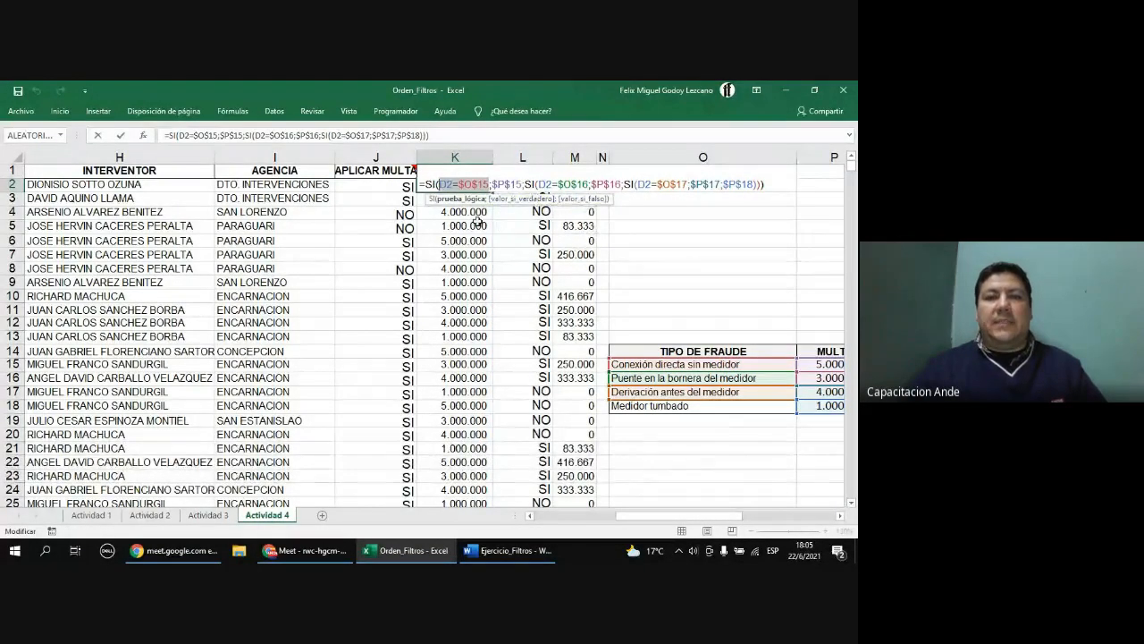
pyautogui.hotkey('ctrl', 'Return')
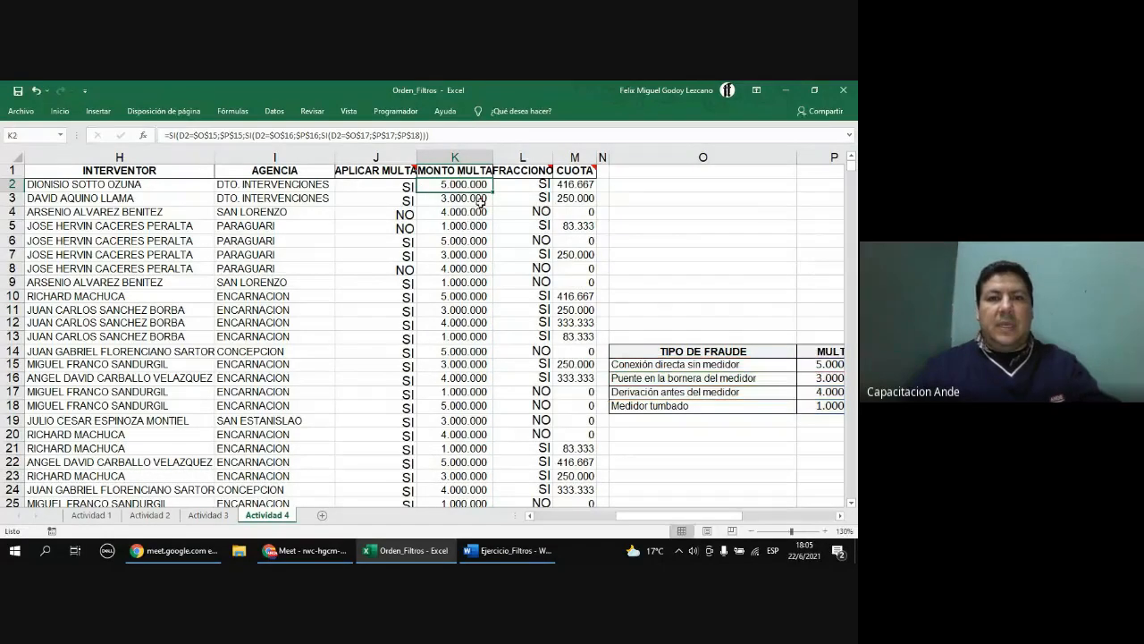
# - Review each fraud type and its fine in the TIPO DE FRAUDE and MULTA table, O15:P18
pyautogui.click(841, 516)
pyautogui.click(500, 364)
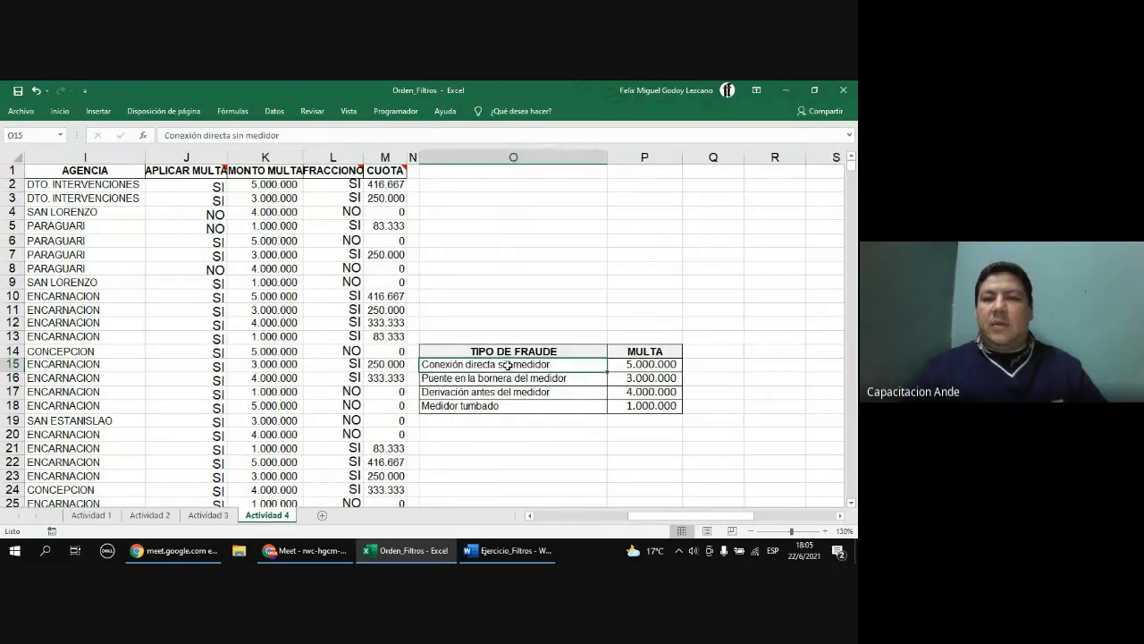
pyautogui.click(643, 366)
pyautogui.click(487, 379)
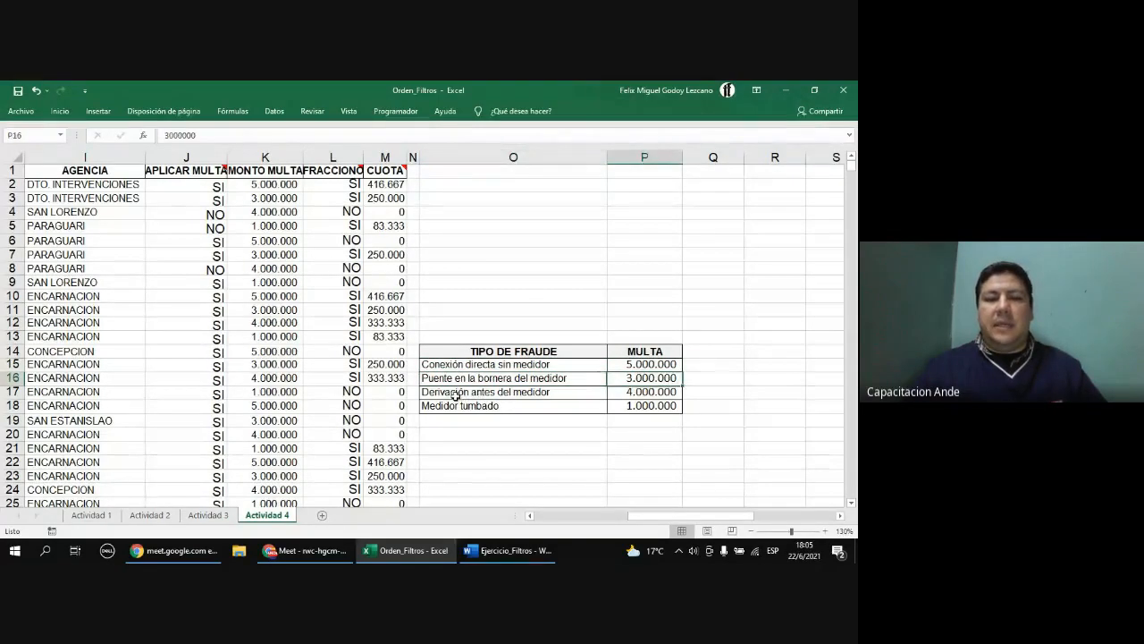
pyautogui.click(456, 395)
pyautogui.click(642, 396)
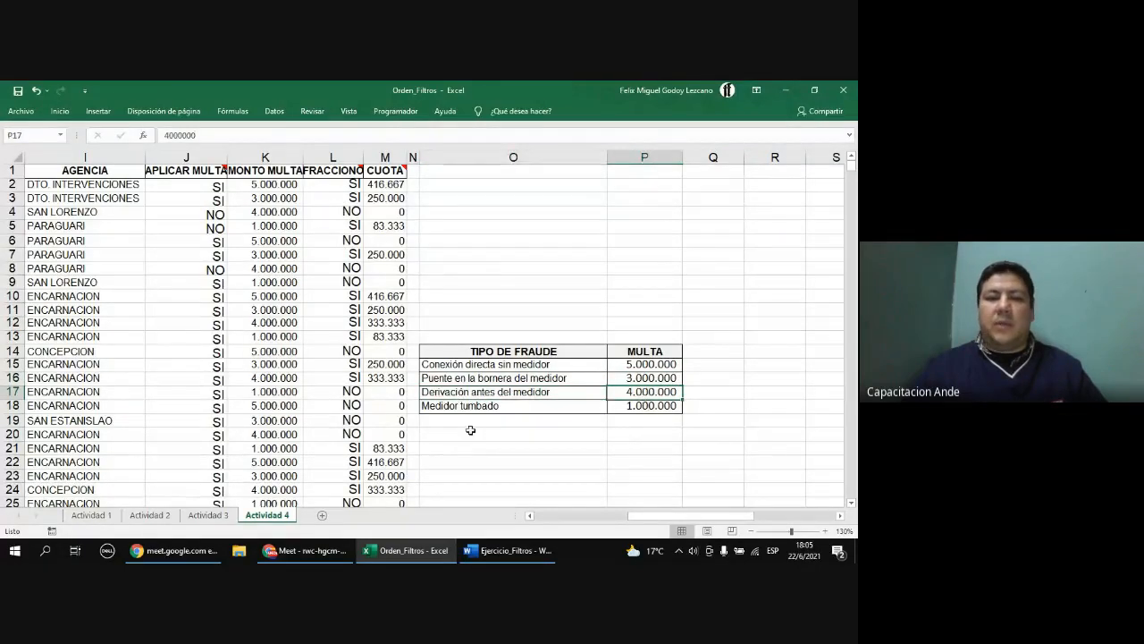
pyautogui.click(456, 406)
pyautogui.click(642, 407)
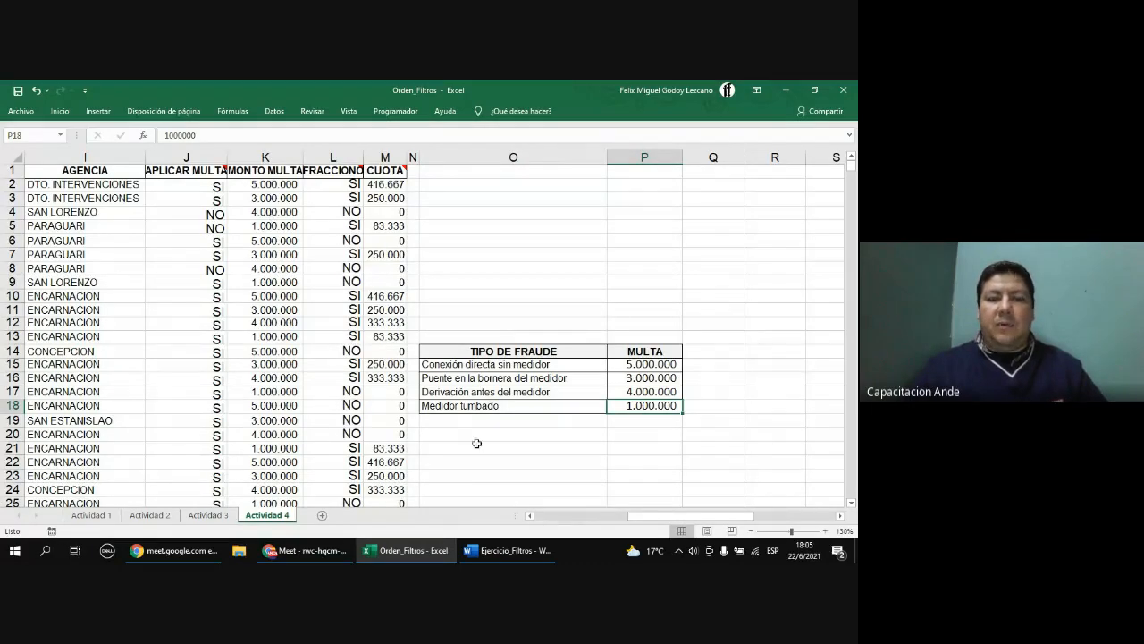
# - Open the K2 formula for editing and trace its D2 reference to the TIPOFRAUDE column
pyautogui.click(530, 519)
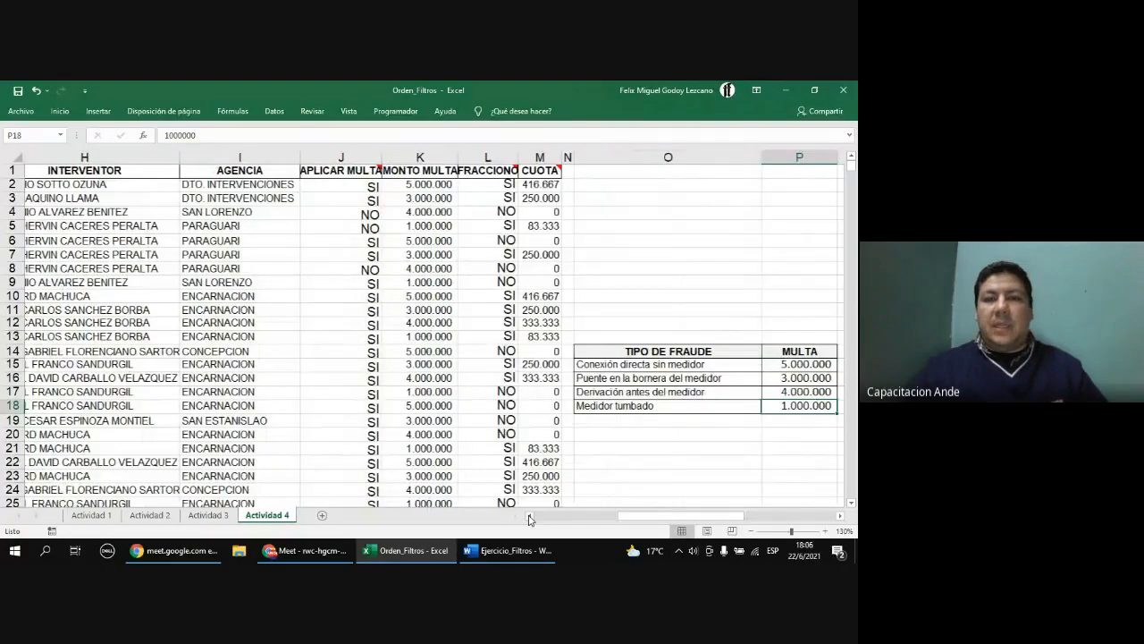
pyautogui.click(530, 519)
pyautogui.doubleClick(457, 186)
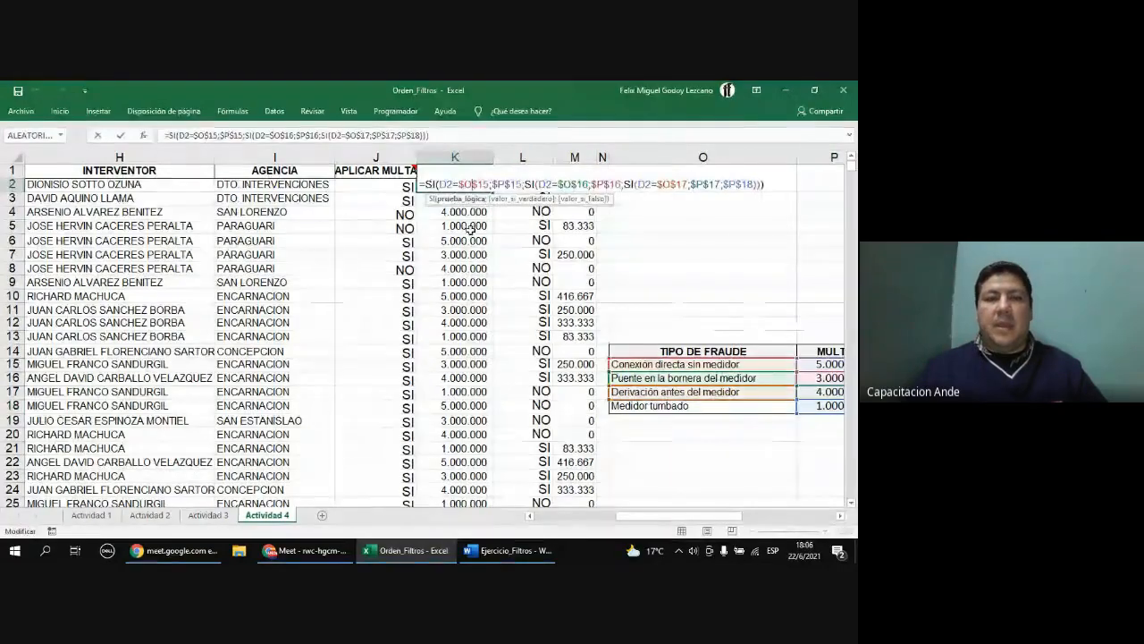
pyautogui.click(531, 519)
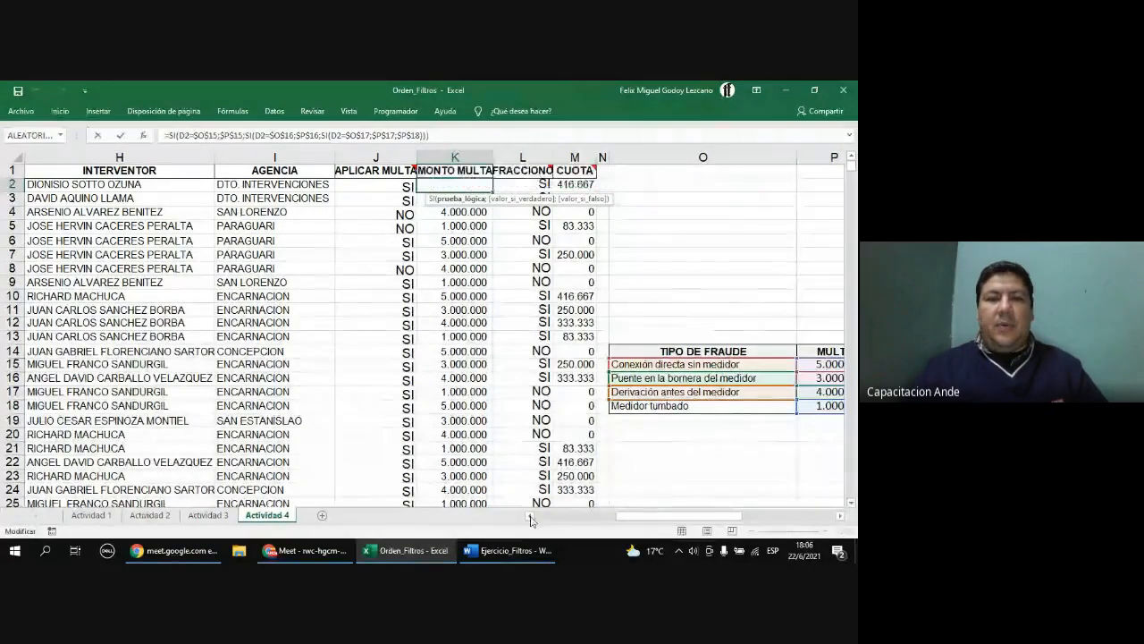
pyautogui.click(531, 519)
pyautogui.click(531, 518)
pyautogui.click(531, 519)
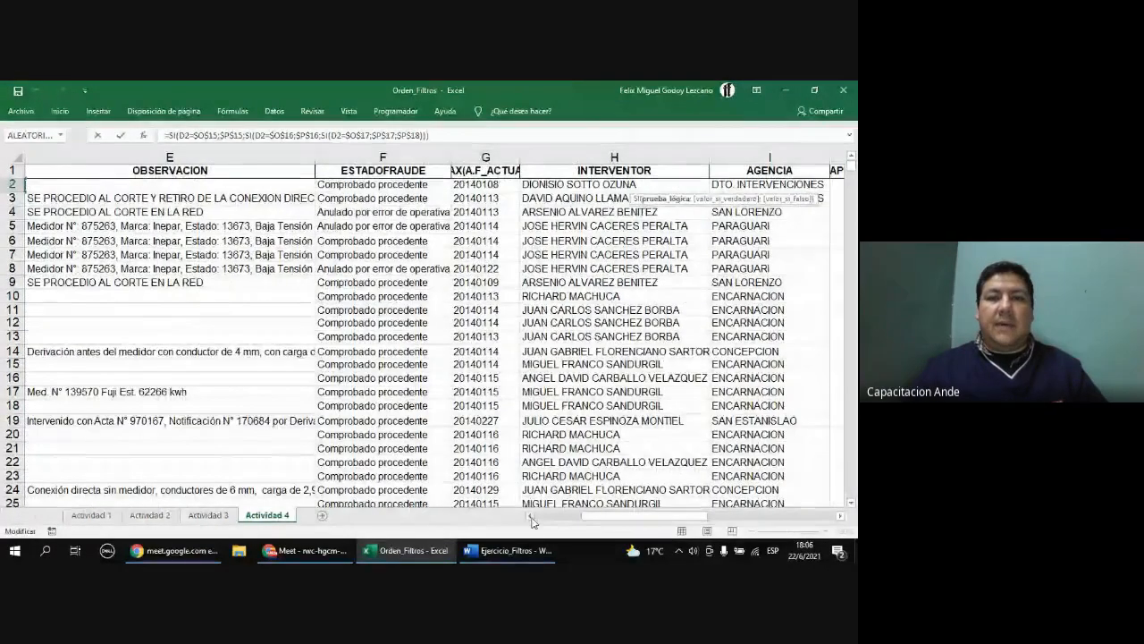
pyautogui.click(531, 518)
pyautogui.click(531, 518)
pyautogui.click(531, 518)
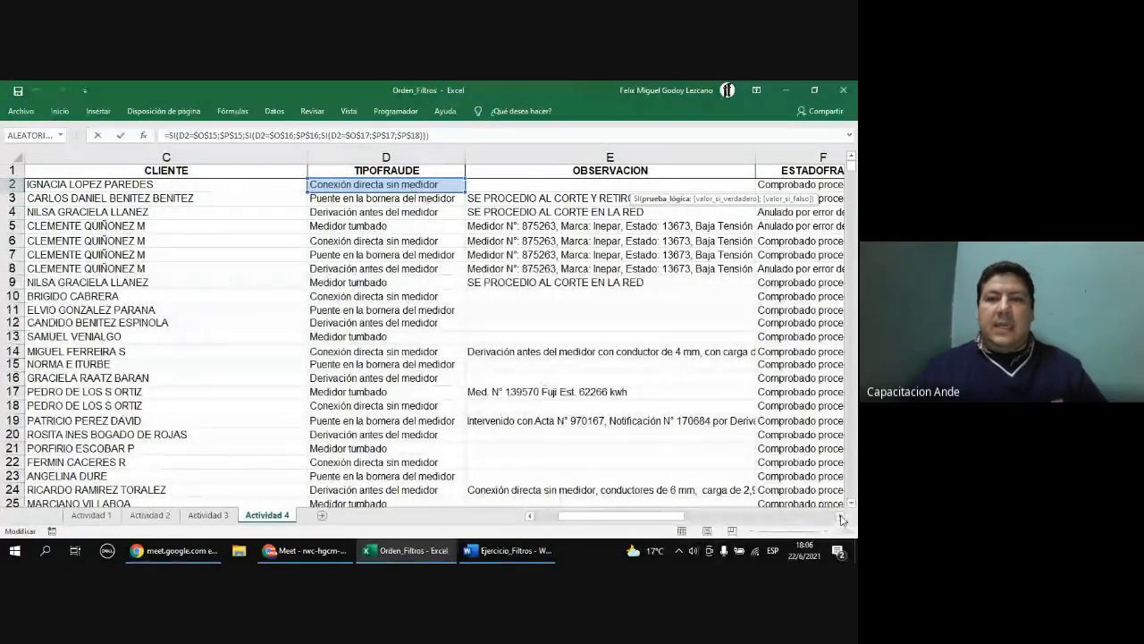
# - Examine the first logical test in the K2 formula, comparing D2 with $O$15 in the fraud type table
pyautogui.click(840, 517)
pyautogui.click(841, 516)
pyautogui.click(840, 517)
pyautogui.click(841, 517)
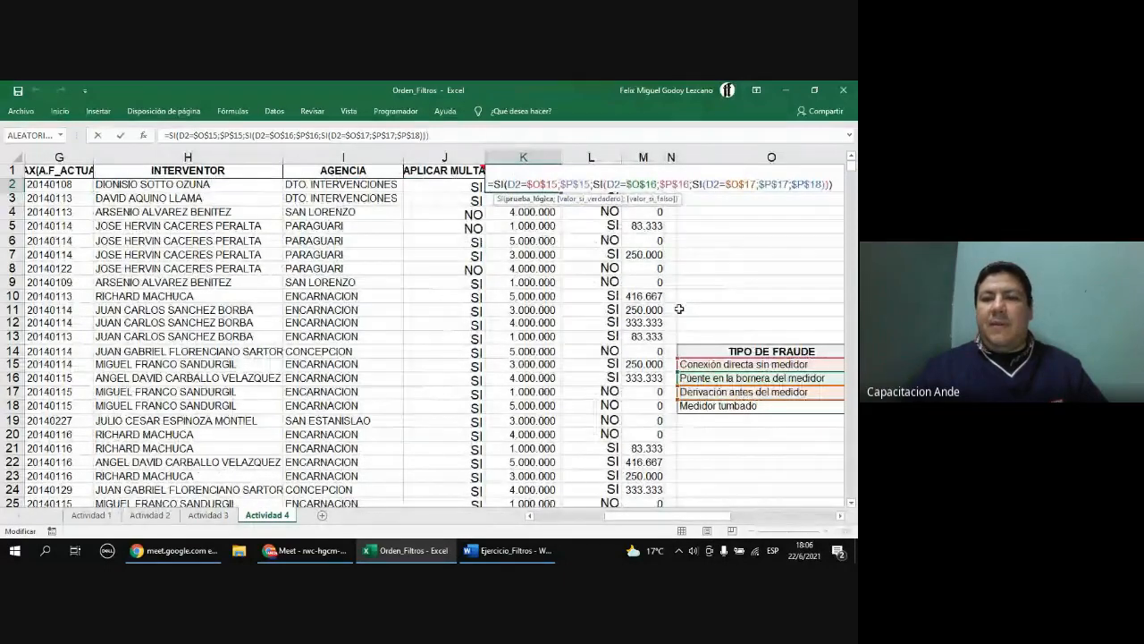
pyautogui.click(840, 517)
pyautogui.click(840, 517)
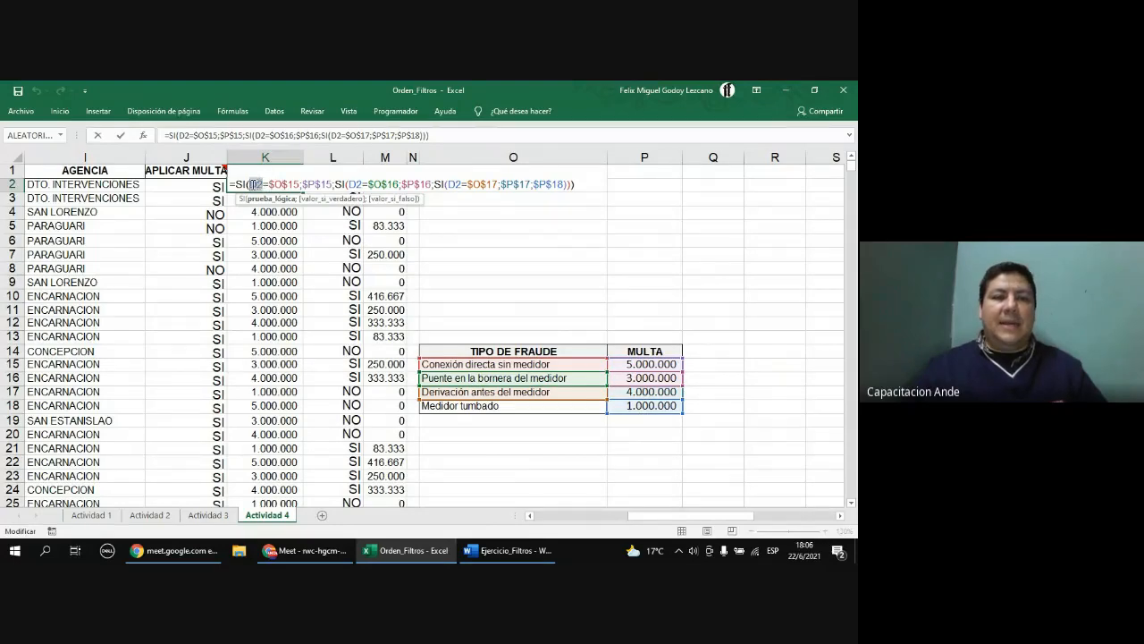
pyautogui.moveTo(681, 517); pyautogui.dragTo(722, 521)
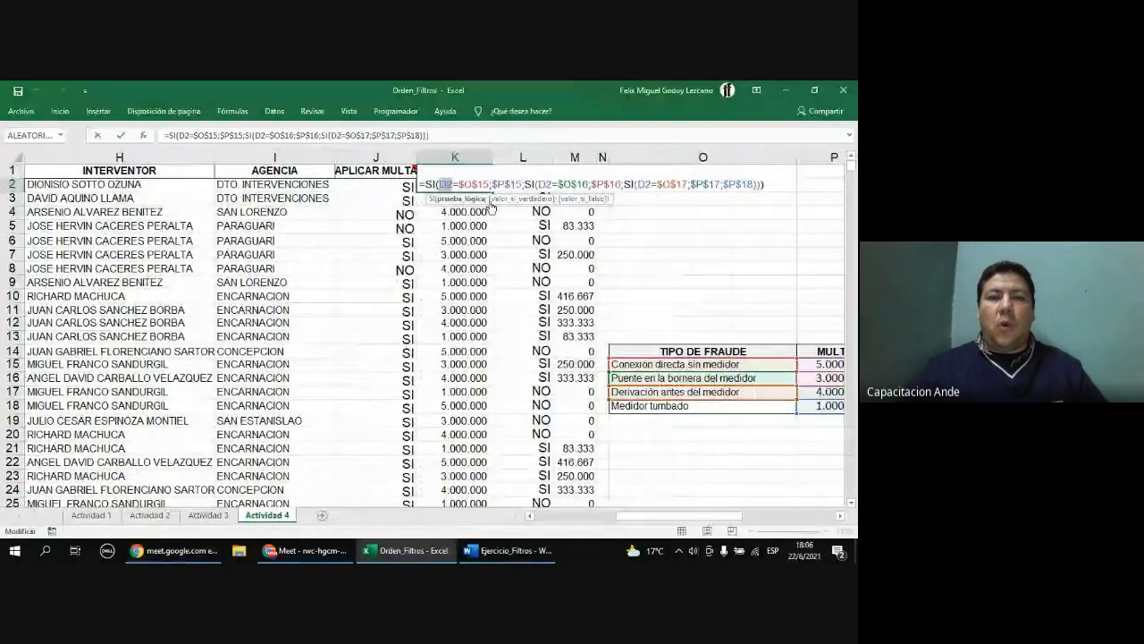
pyautogui.click(459, 183)
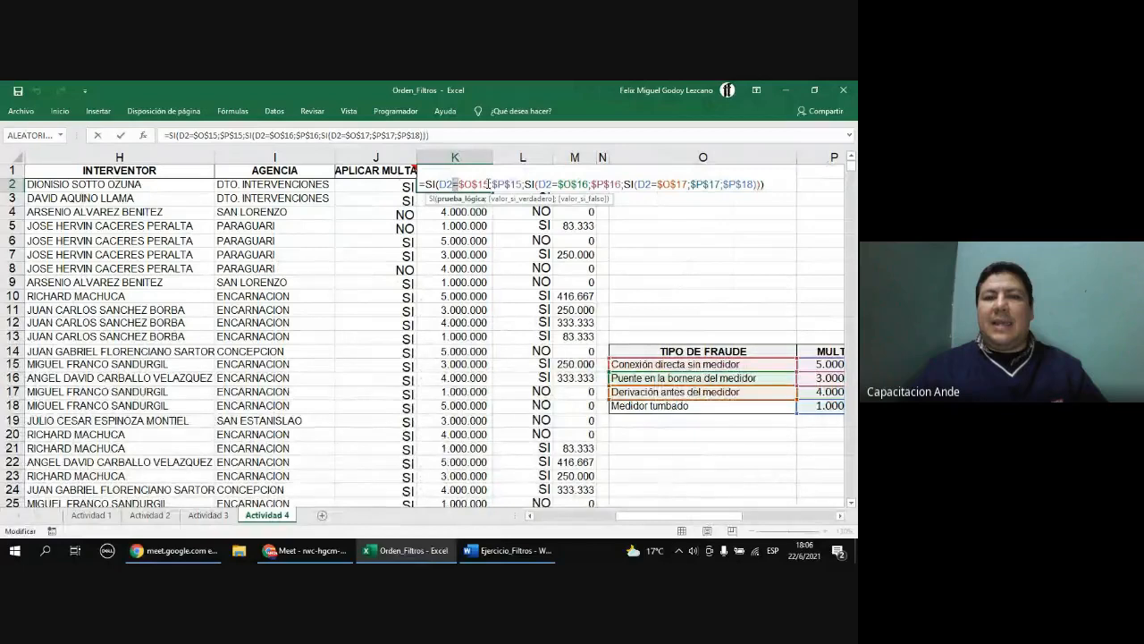
pyautogui.moveTo(488, 183); pyautogui.dragTo(460, 183)
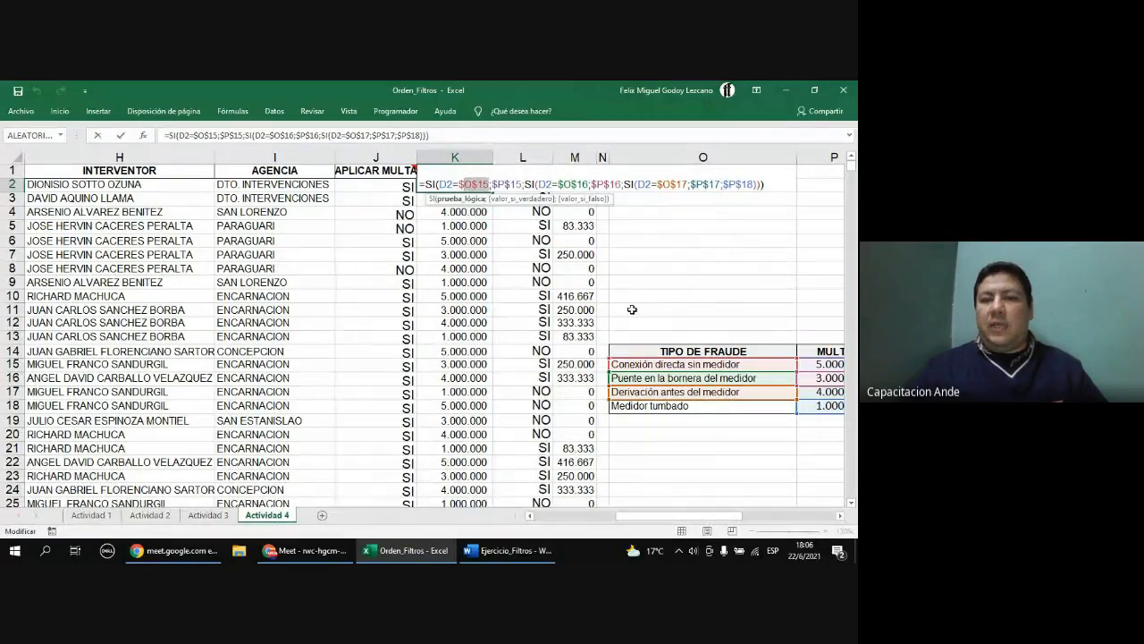
pyautogui.click(840, 516)
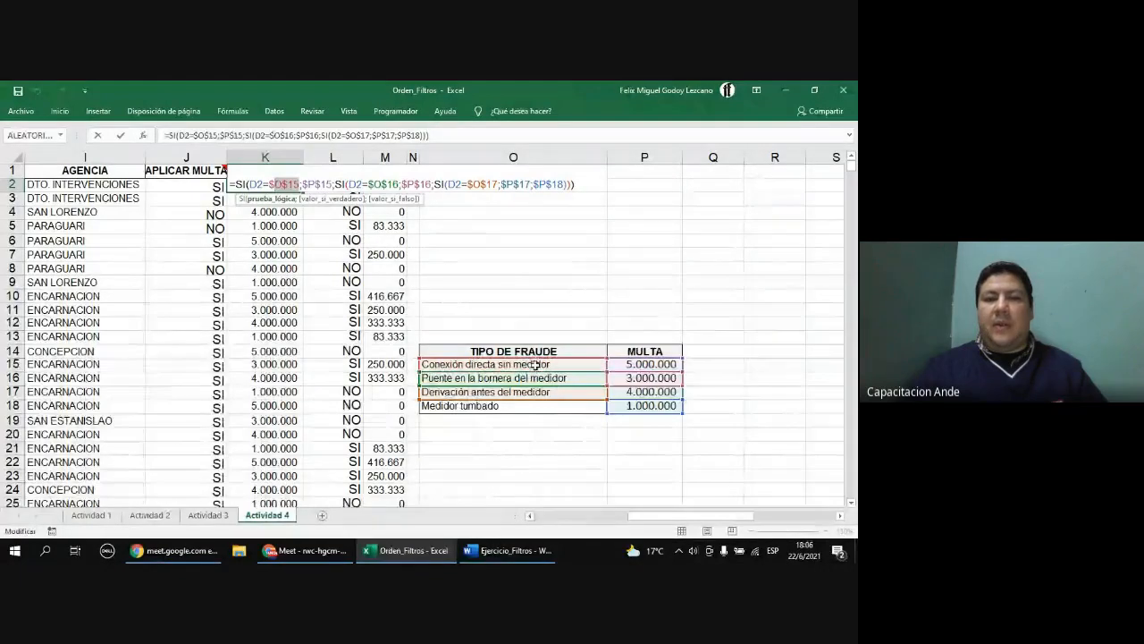
# - Examine how the first SI test in K2 leads to its value-if-true, the fine in $P$15
pyautogui.click(256, 183)
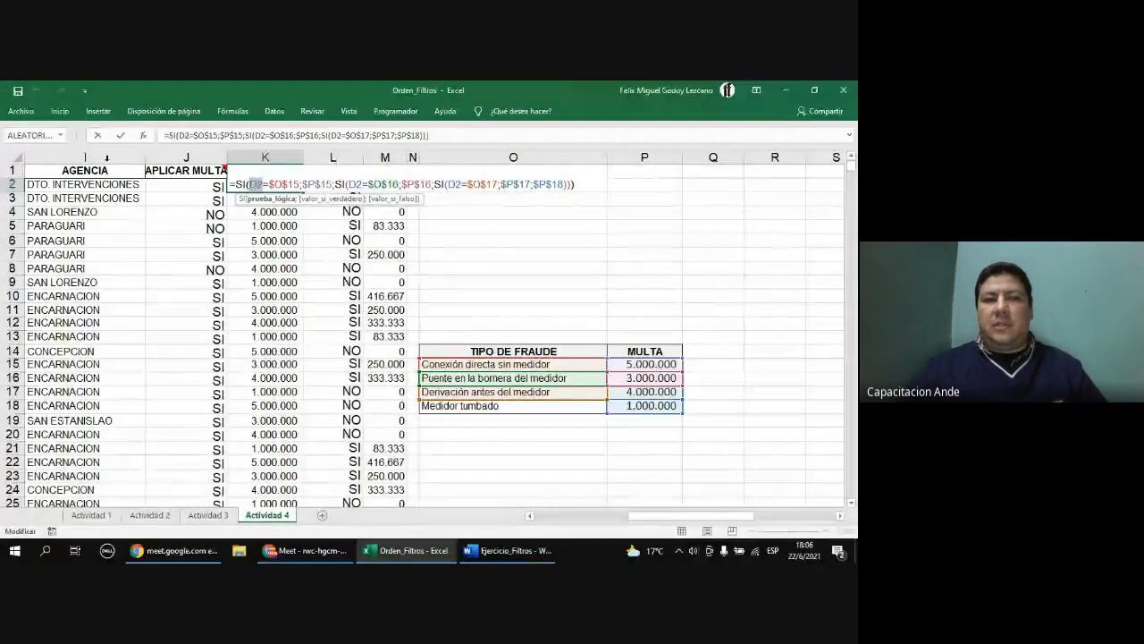
pyautogui.doubleClick(255, 183)
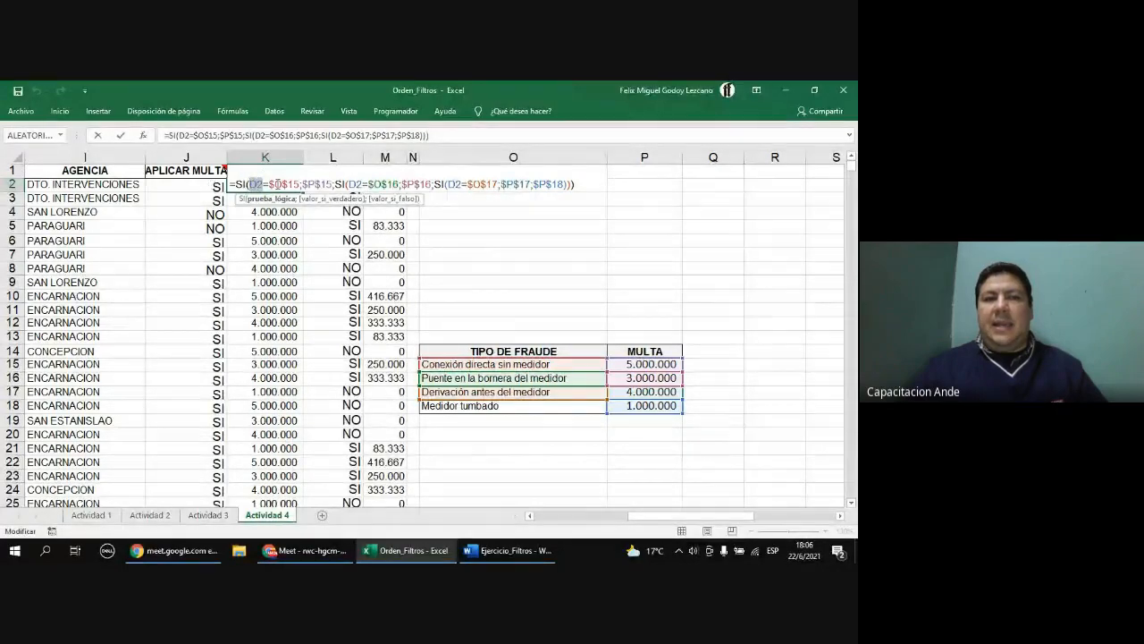
pyautogui.moveTo(270, 184); pyautogui.dragTo(263, 184)
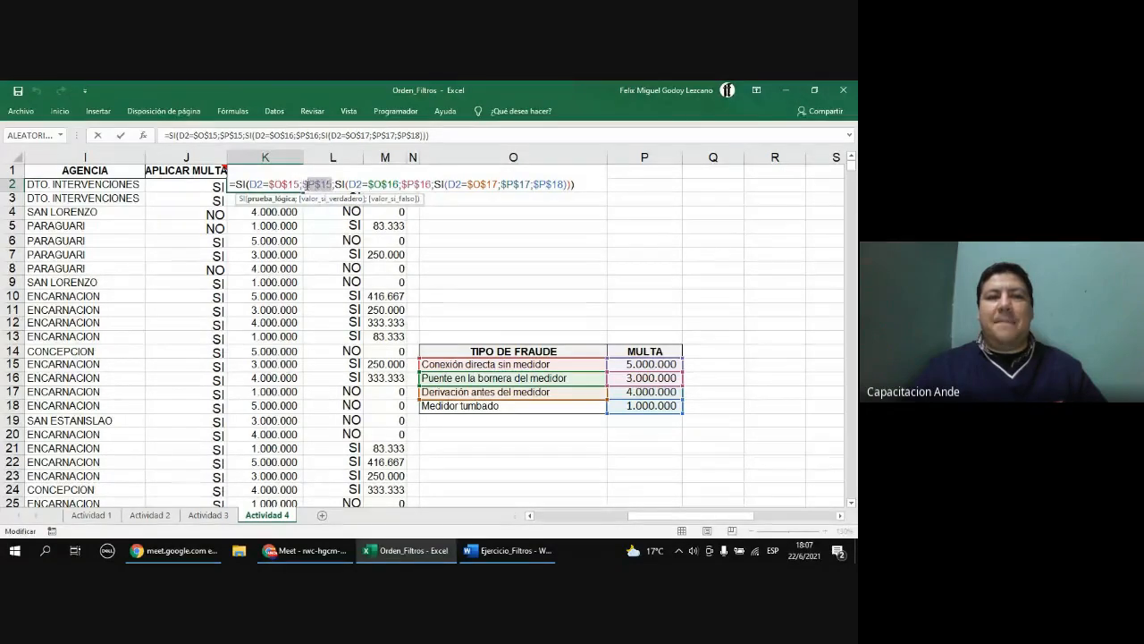
pyautogui.moveTo(305, 185); pyautogui.dragTo(302, 186)
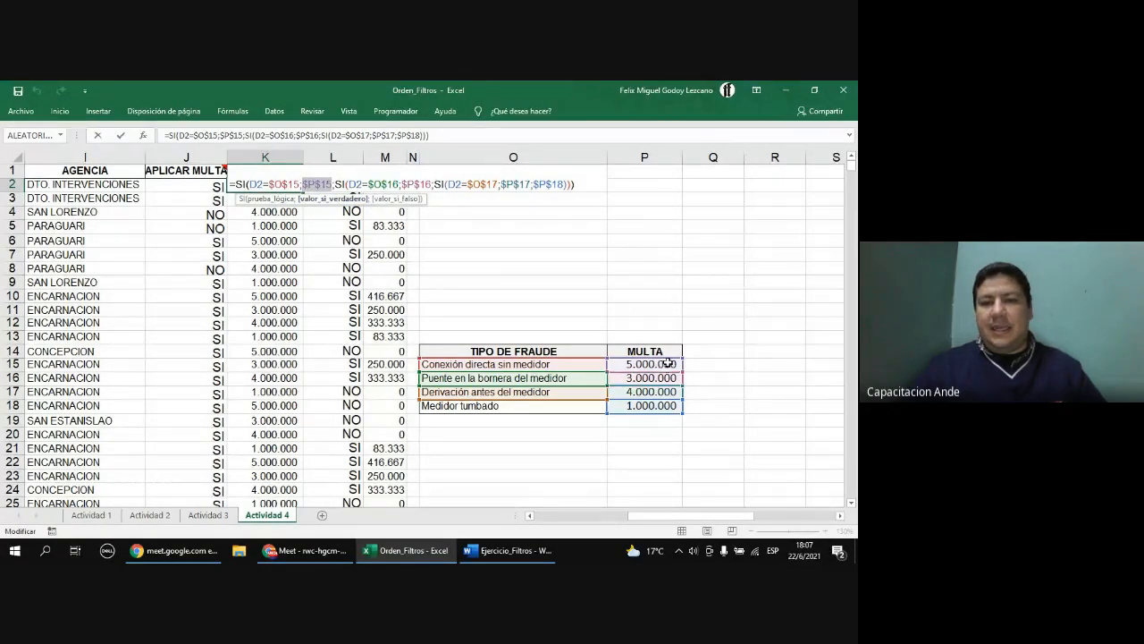
pyautogui.click(258, 184)
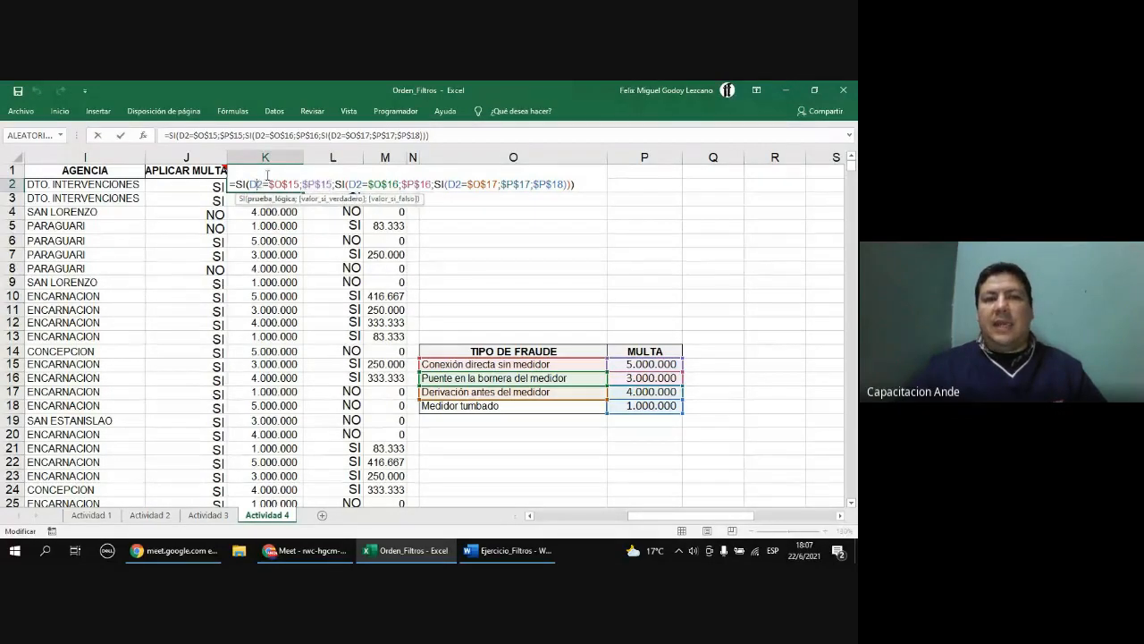
pyautogui.click(287, 184)
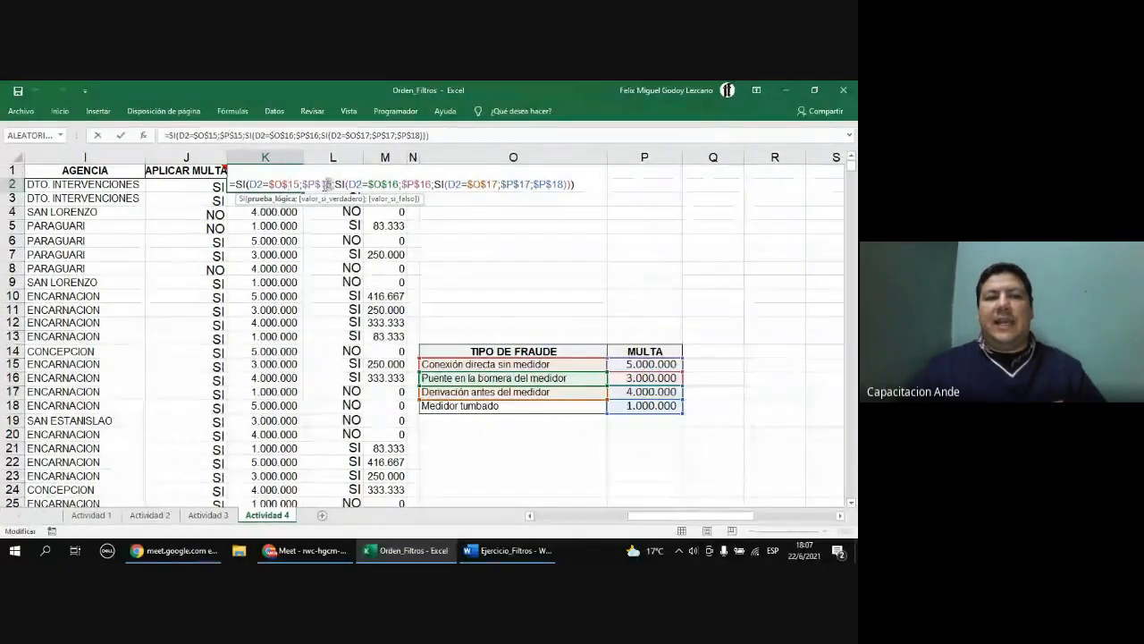
pyautogui.doubleClick(324, 184)
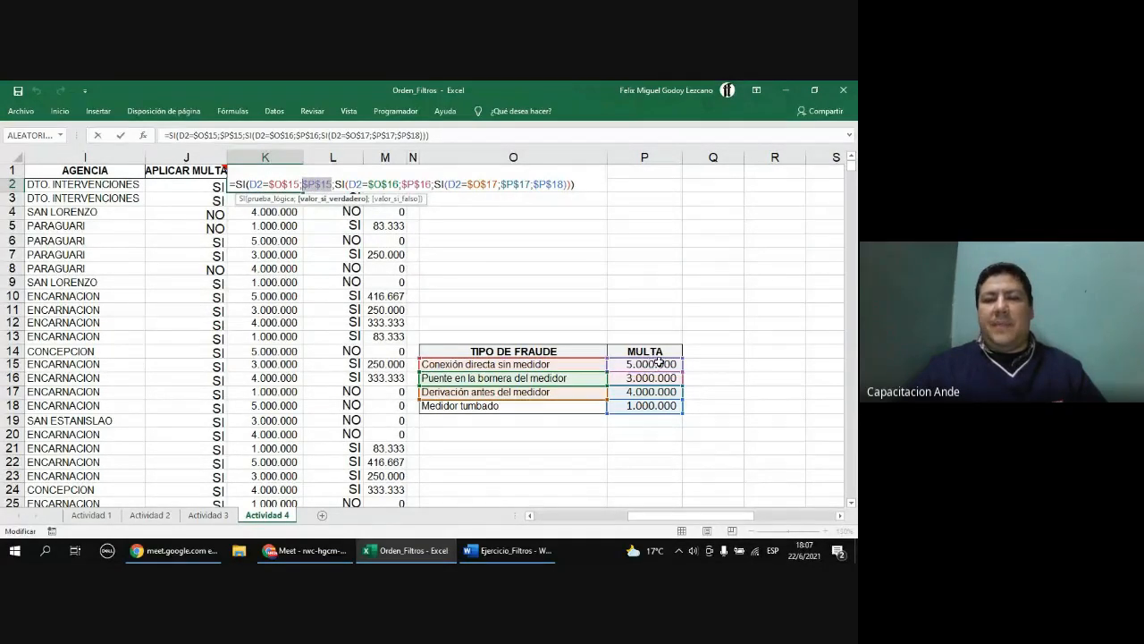
# - Trace the first SI in K2 from its D2=$O$15 test to the nested SI in its value-if-false argument
pyautogui.click(254, 183)
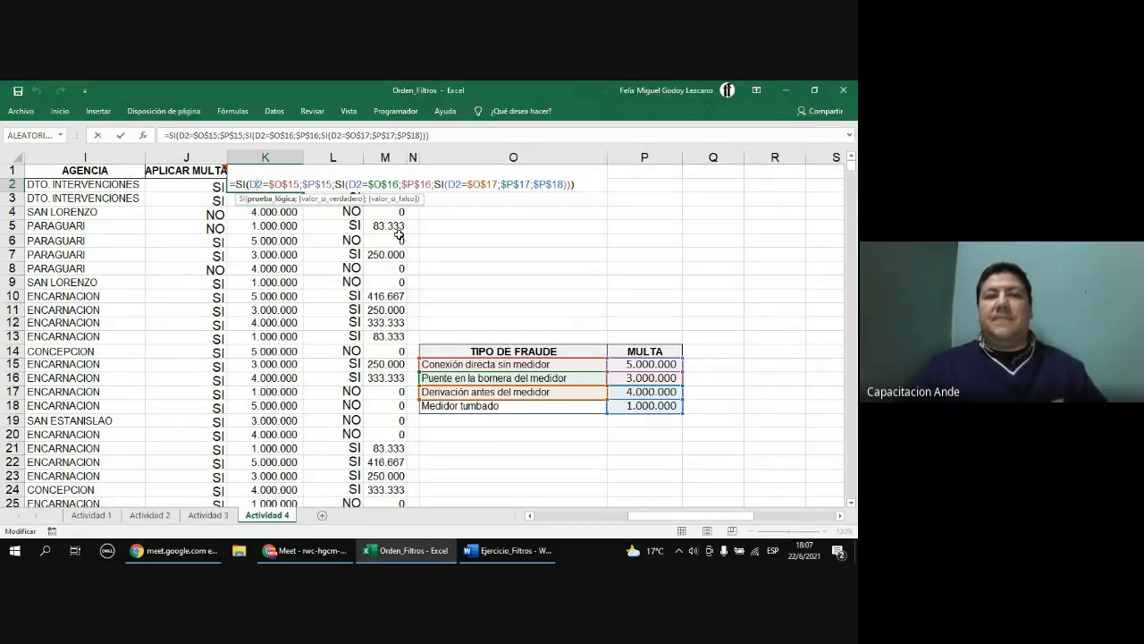
pyautogui.moveTo(300, 184); pyautogui.dragTo(252, 184)
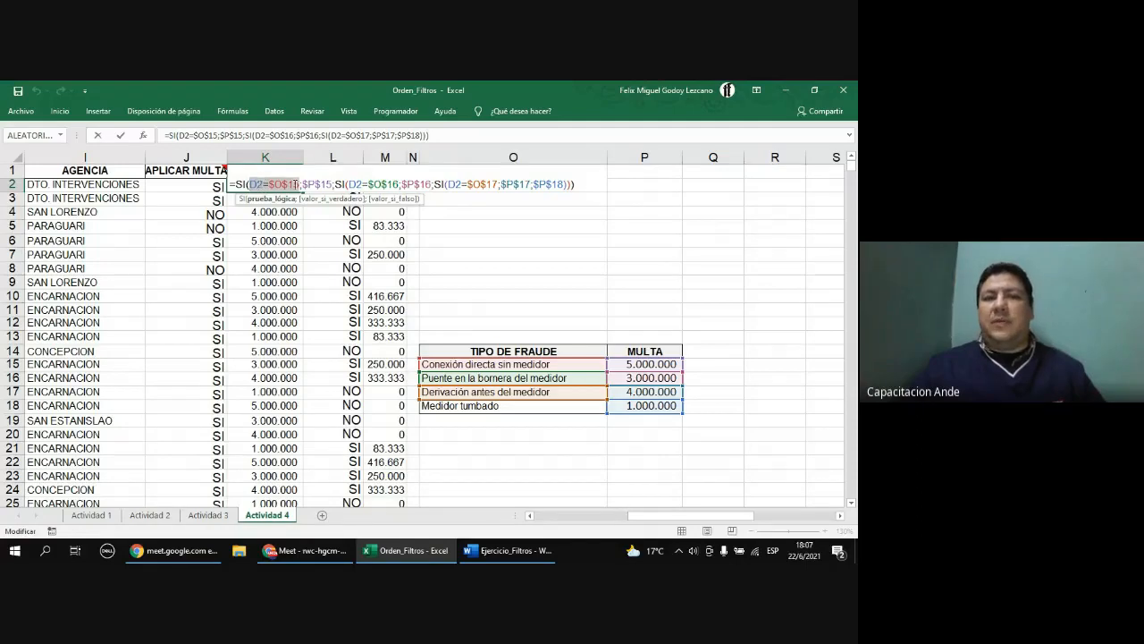
pyautogui.click(302, 184)
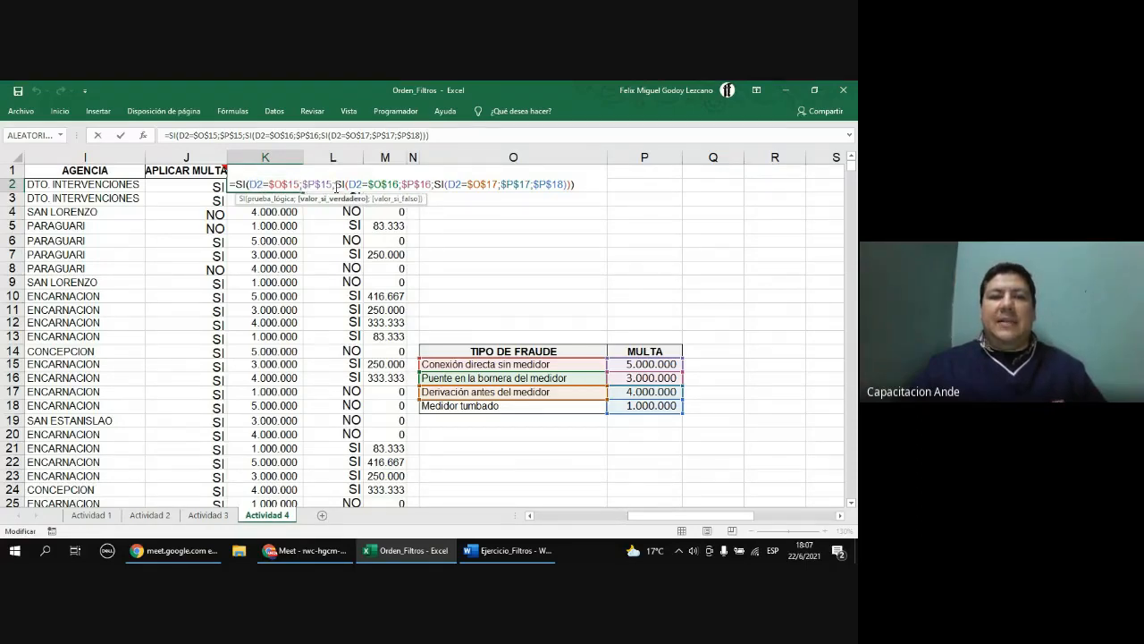
pyautogui.click(335, 184)
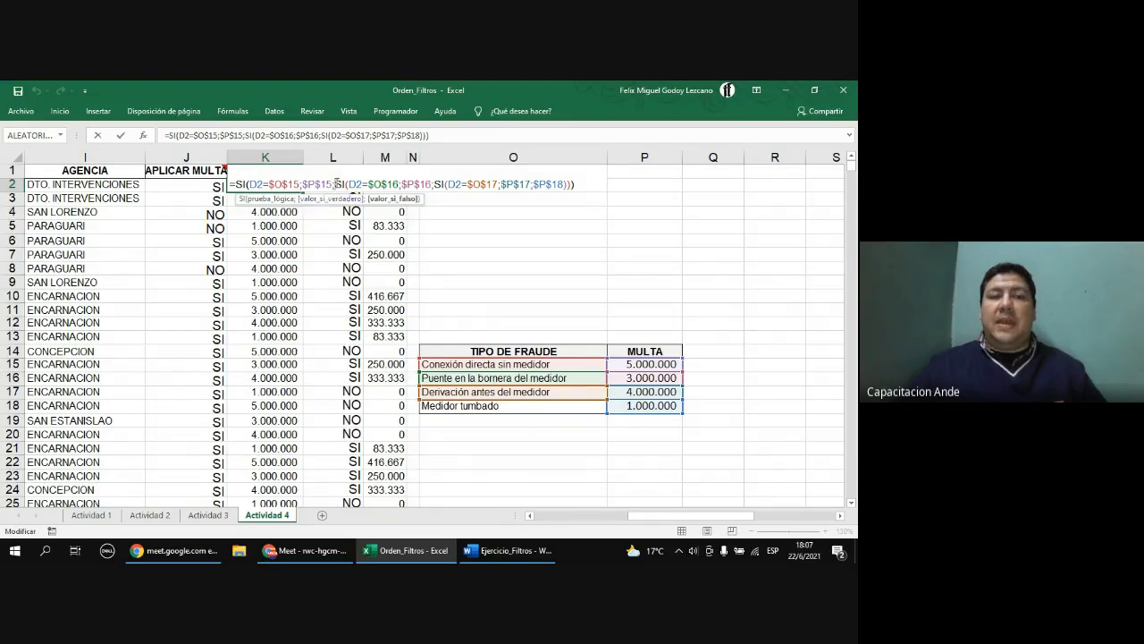
pyautogui.moveTo(335, 184); pyautogui.dragTo(433, 189)
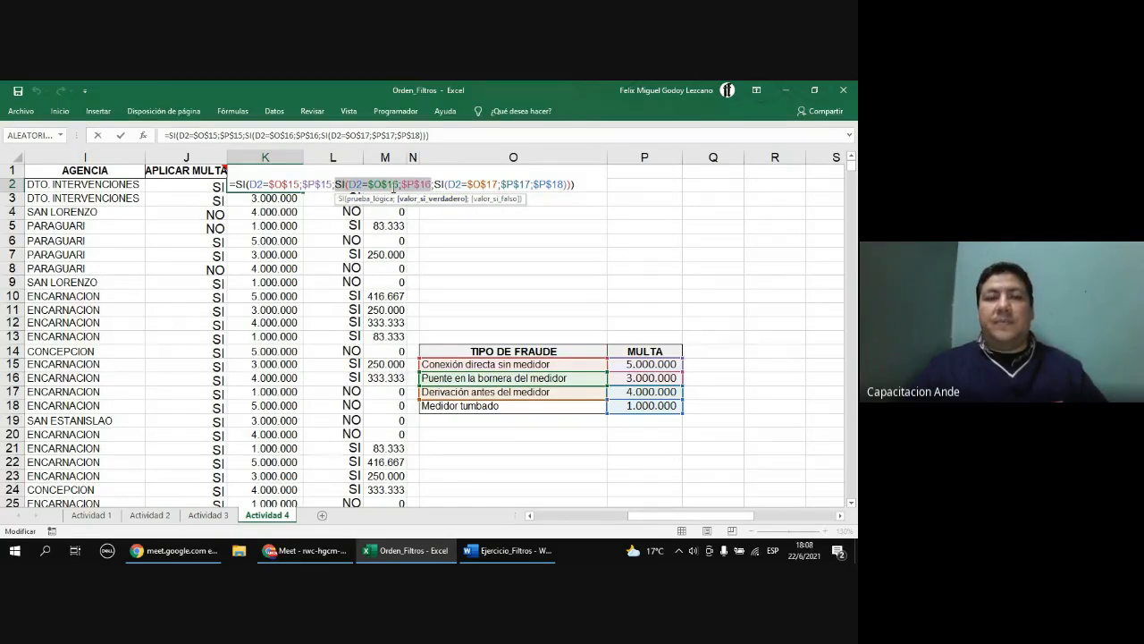
# - Examine the second SI in K2, matching its D2=$O$16 test with the fraud type table and its value-if-true $P$16
pyautogui.click(343, 184)
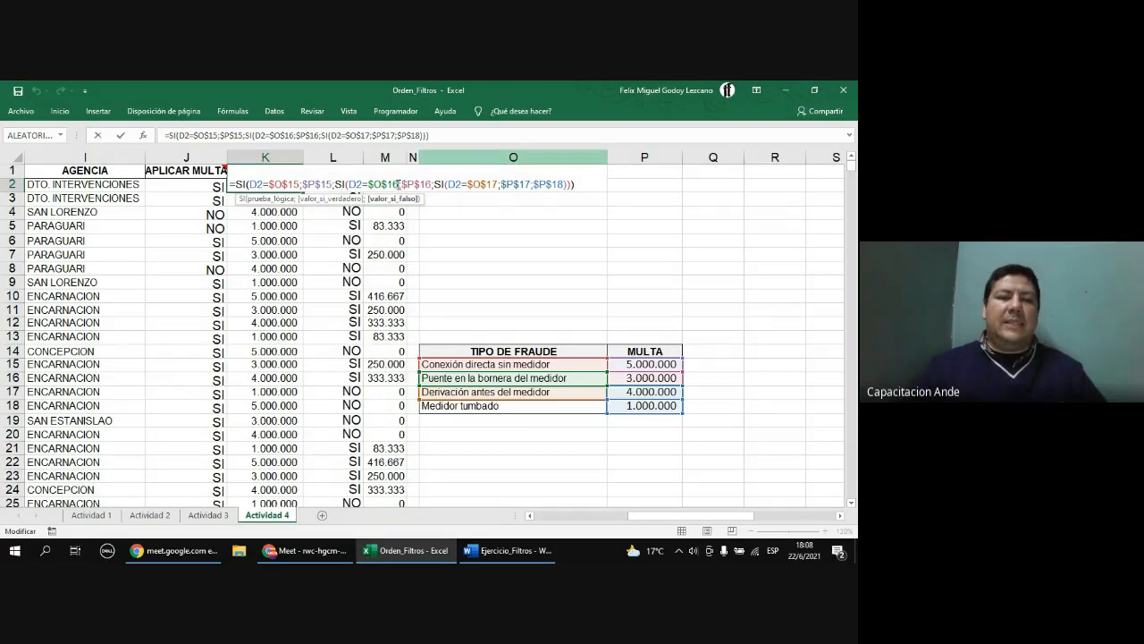
pyautogui.moveTo(398, 184); pyautogui.dragTo(347, 185)
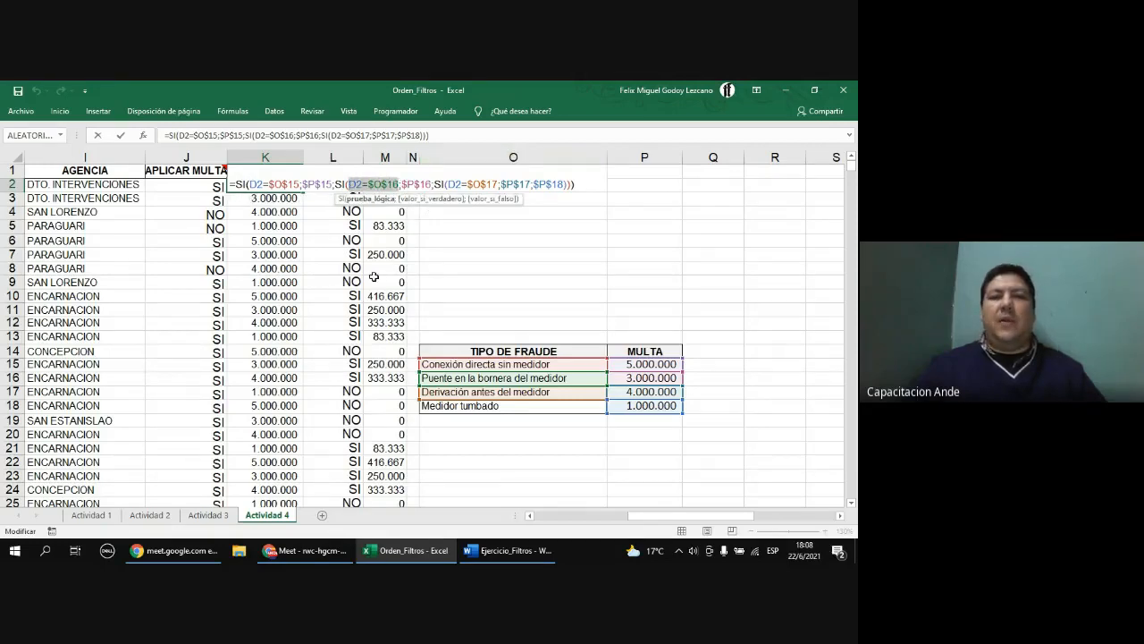
pyautogui.click(363, 183)
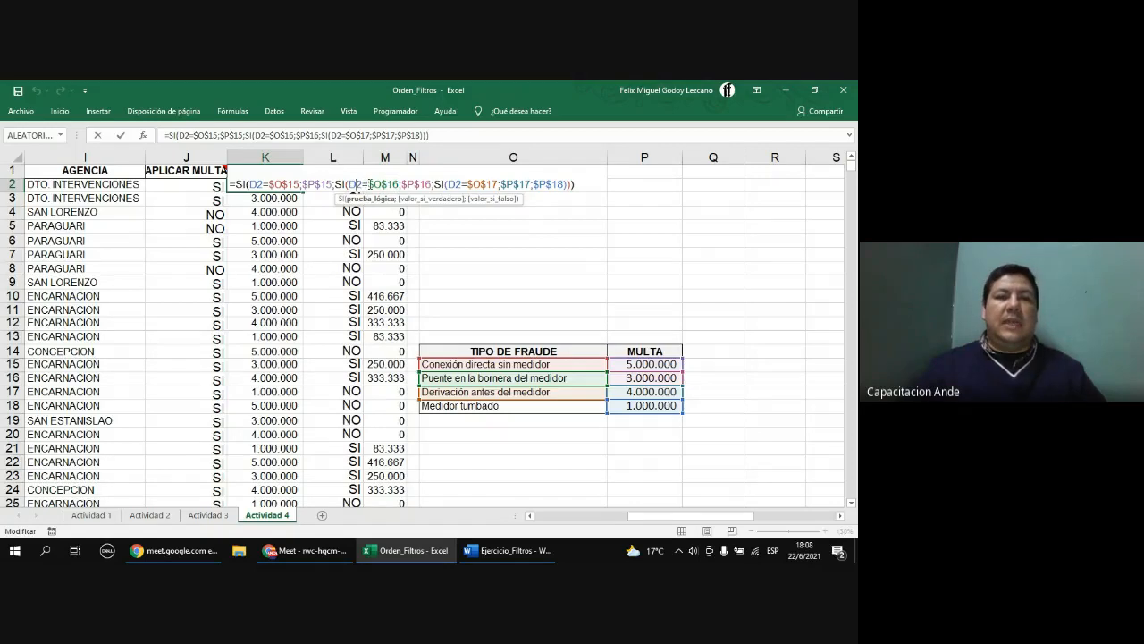
pyautogui.moveTo(398, 185); pyautogui.dragTo(380, 184)
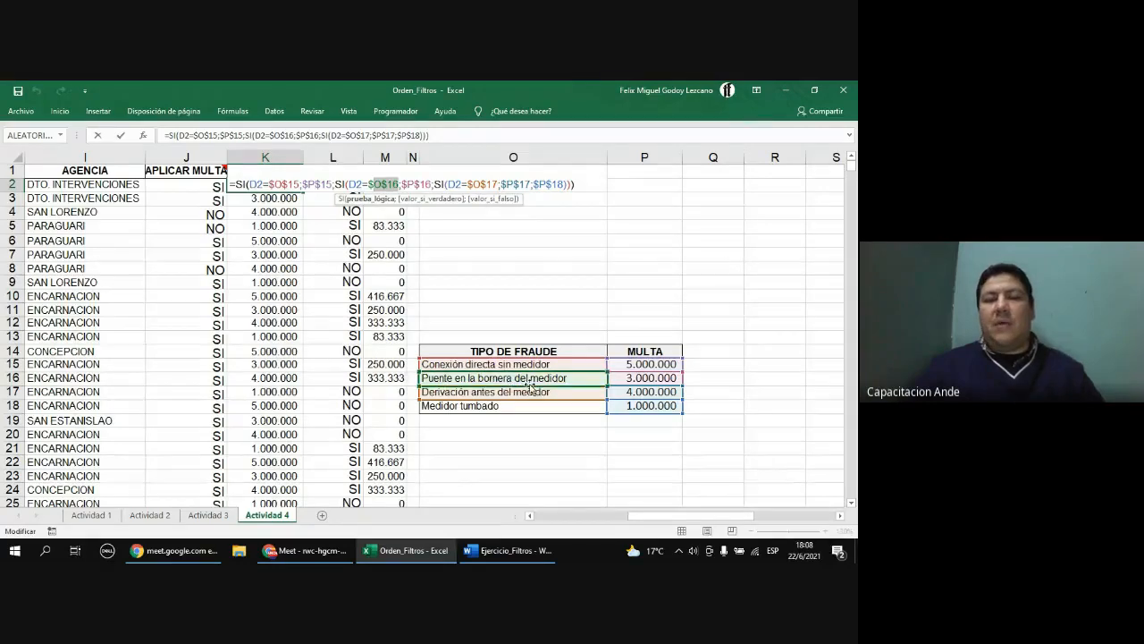
pyautogui.click(399, 183)
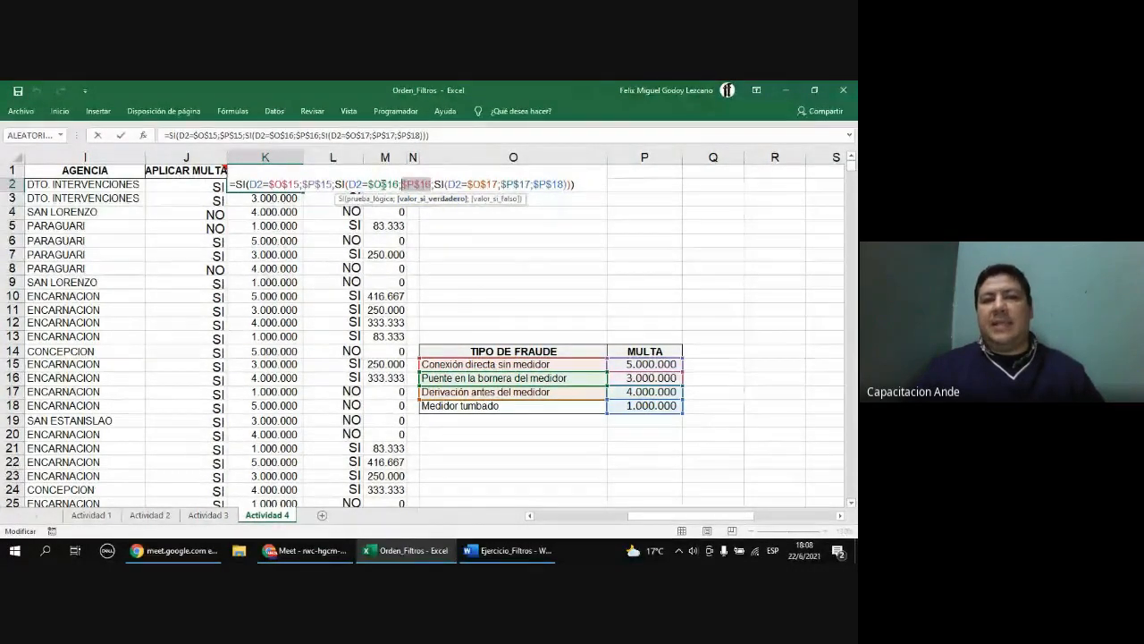
# - Examine the third SI in K2, covering its D2=$O$17 test, value-if-true $P$17 and value-if-false $P$18
pyautogui.click(435, 184)
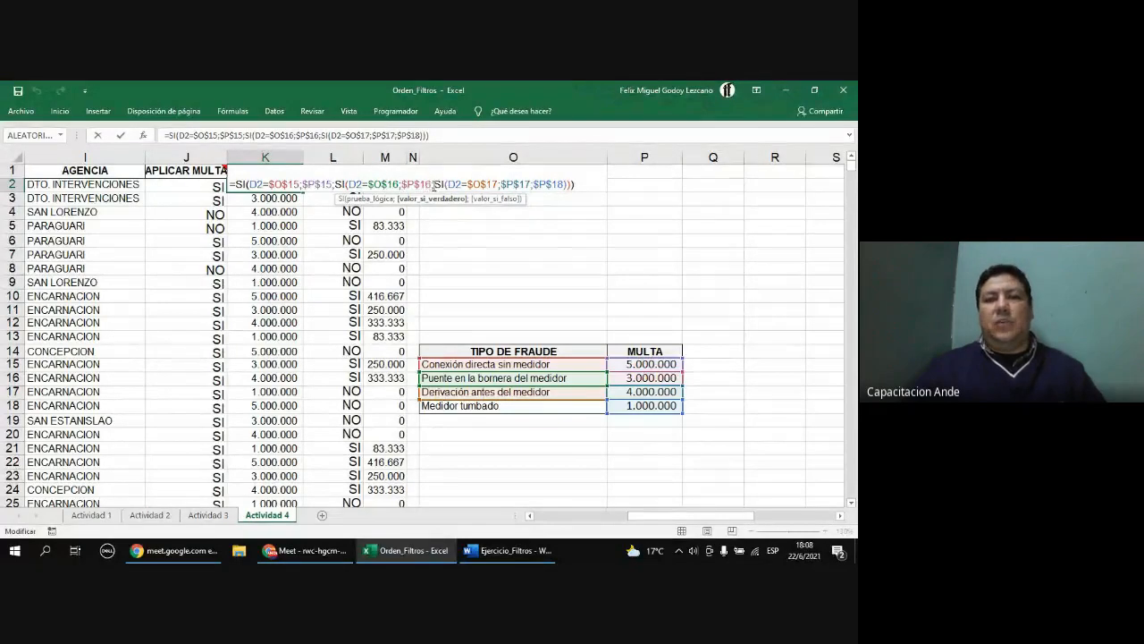
pyautogui.moveTo(436, 184); pyautogui.dragTo(492, 184)
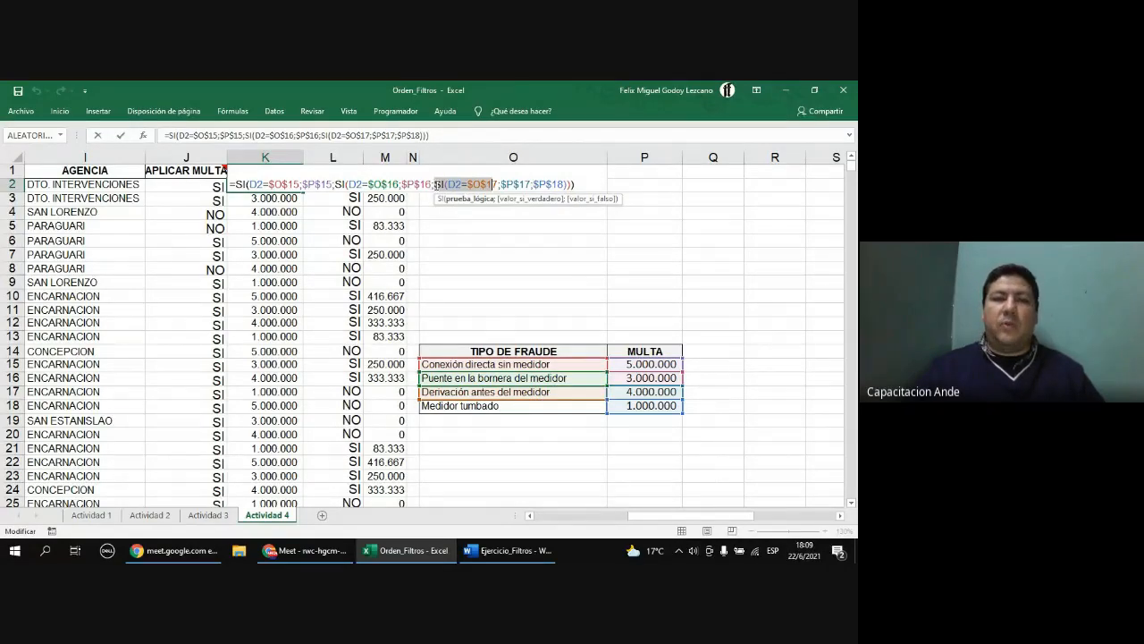
pyautogui.click(438, 185)
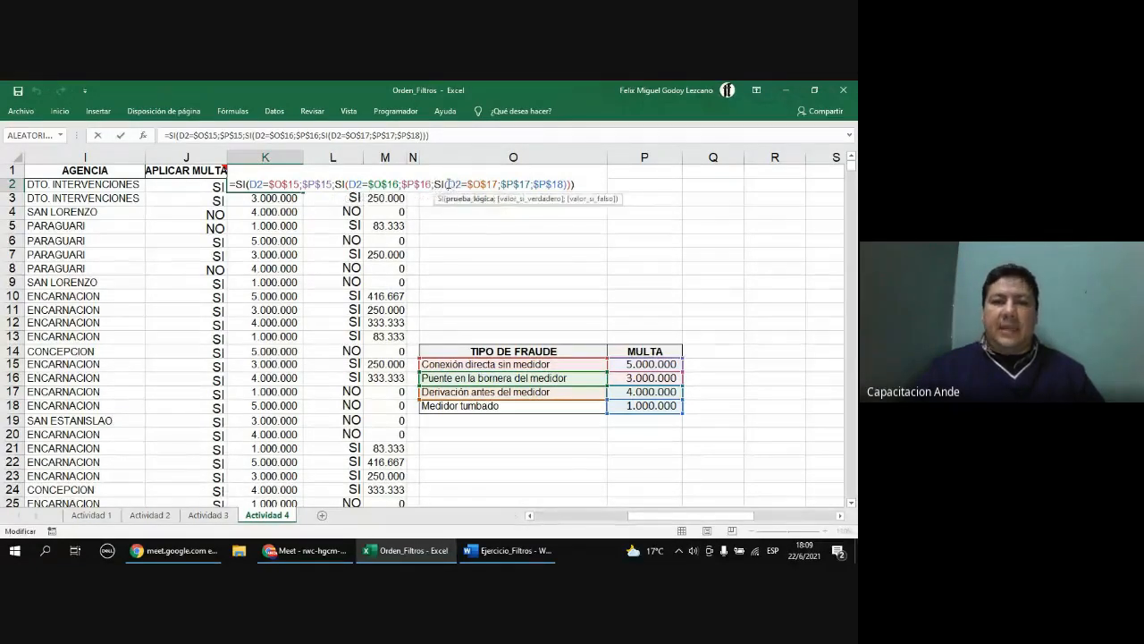
pyautogui.doubleClick(453, 184)
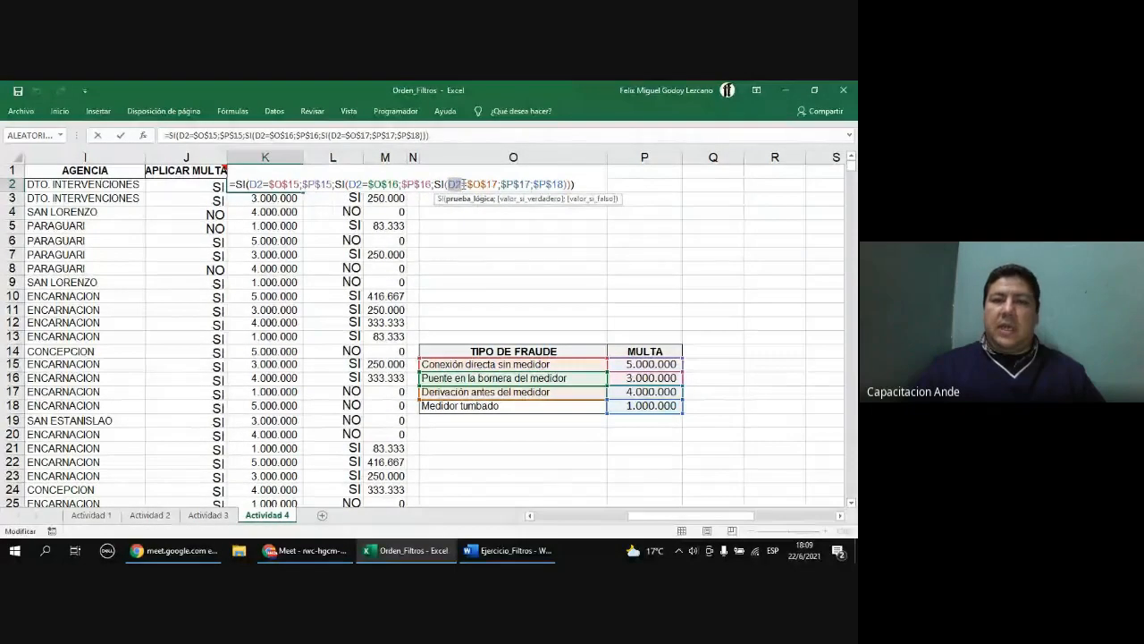
pyautogui.moveTo(468, 184); pyautogui.dragTo(490, 183)
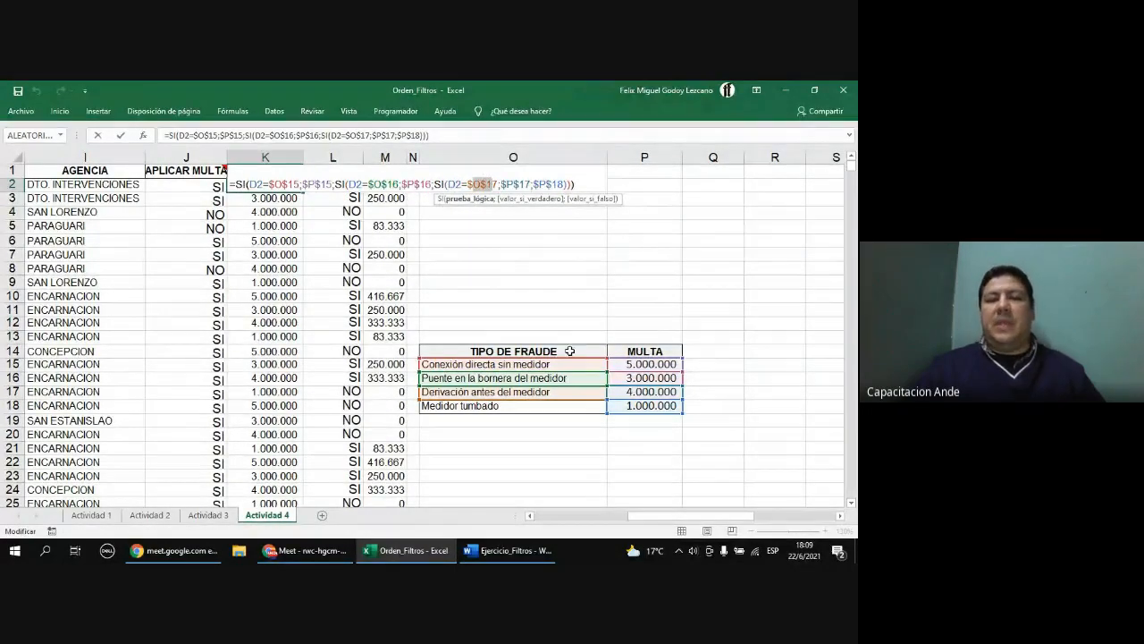
pyautogui.doubleClick(527, 183)
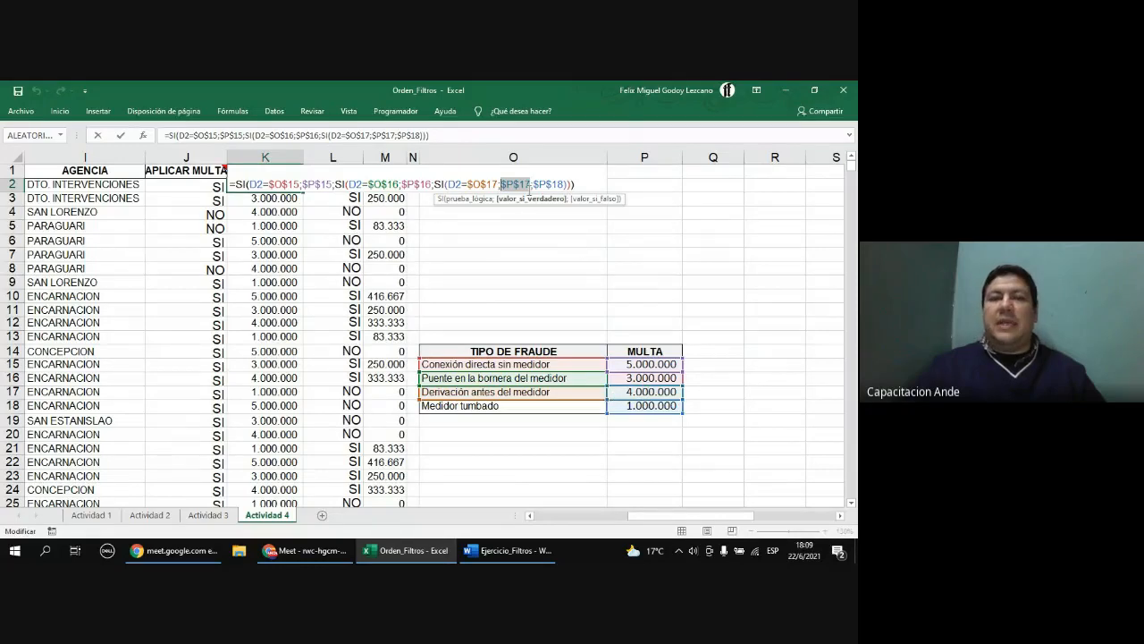
pyautogui.moveTo(534, 185); pyautogui.dragTo(565, 186)
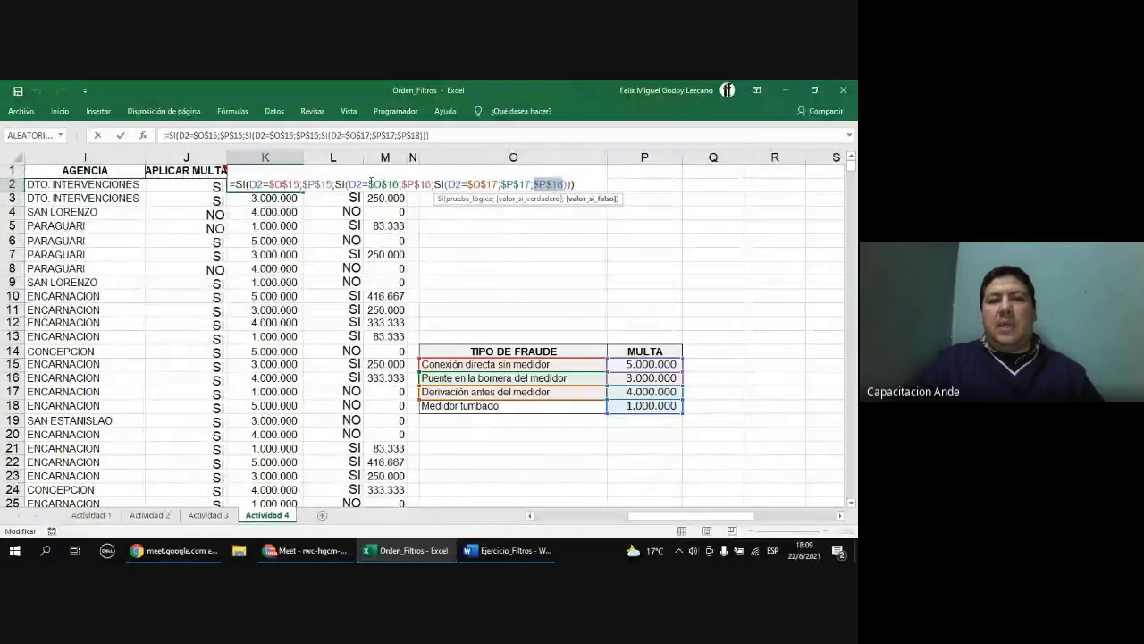
# - Review the complete K2 formula in order, pairing $O$15, $O$16 and $O$17 with their fines and ending at the fallback $P$18
pyautogui.click(246, 184)
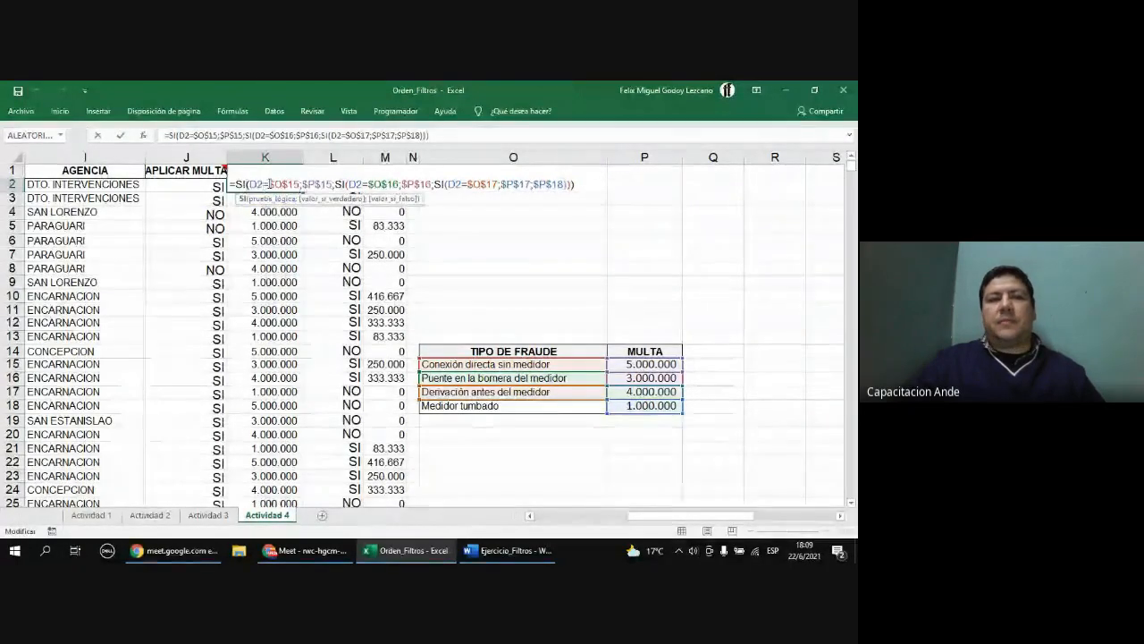
pyautogui.moveTo(269, 184); pyautogui.dragTo(299, 184)
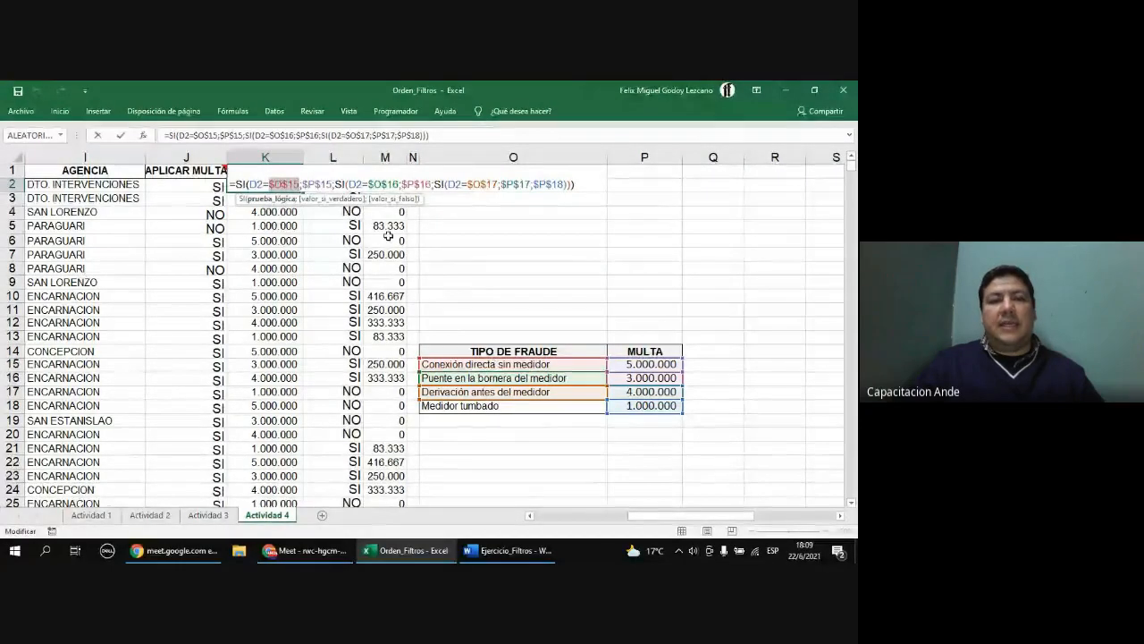
pyautogui.moveTo(303, 184); pyautogui.dragTo(329, 185)
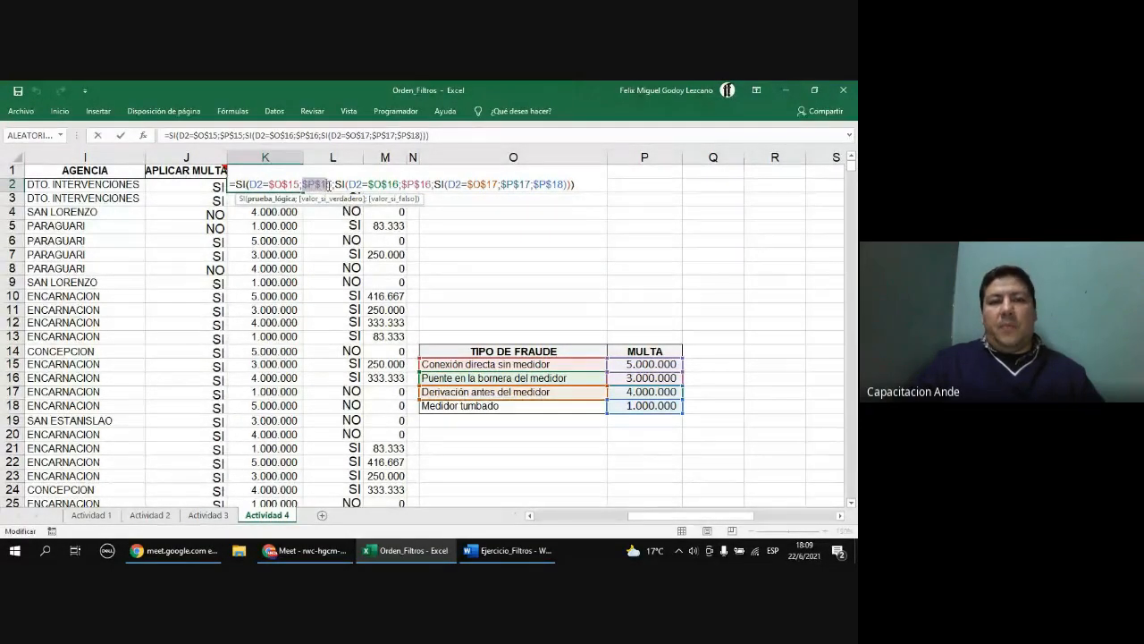
pyautogui.click(334, 184)
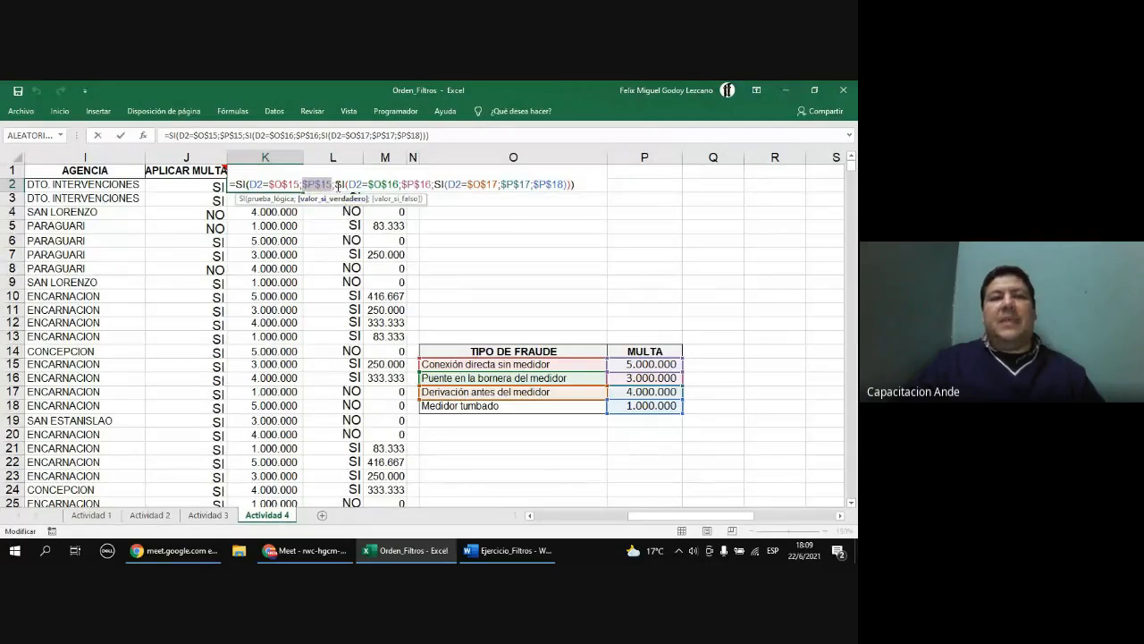
pyautogui.moveTo(336, 185); pyautogui.dragTo(397, 184)
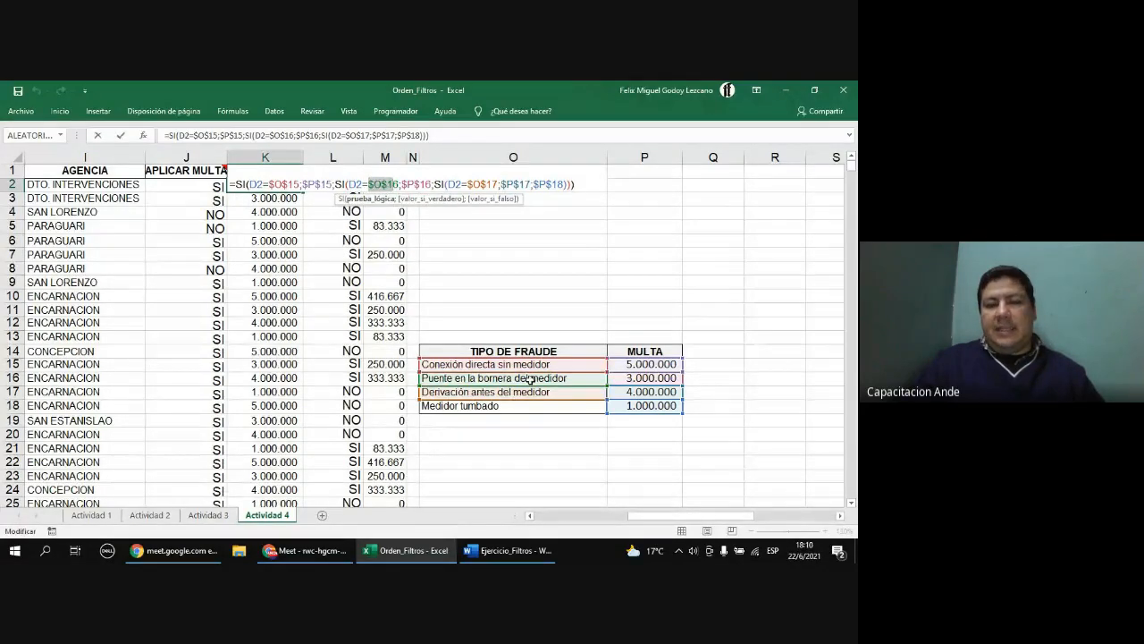
pyautogui.moveTo(401, 185); pyautogui.dragTo(433, 184)
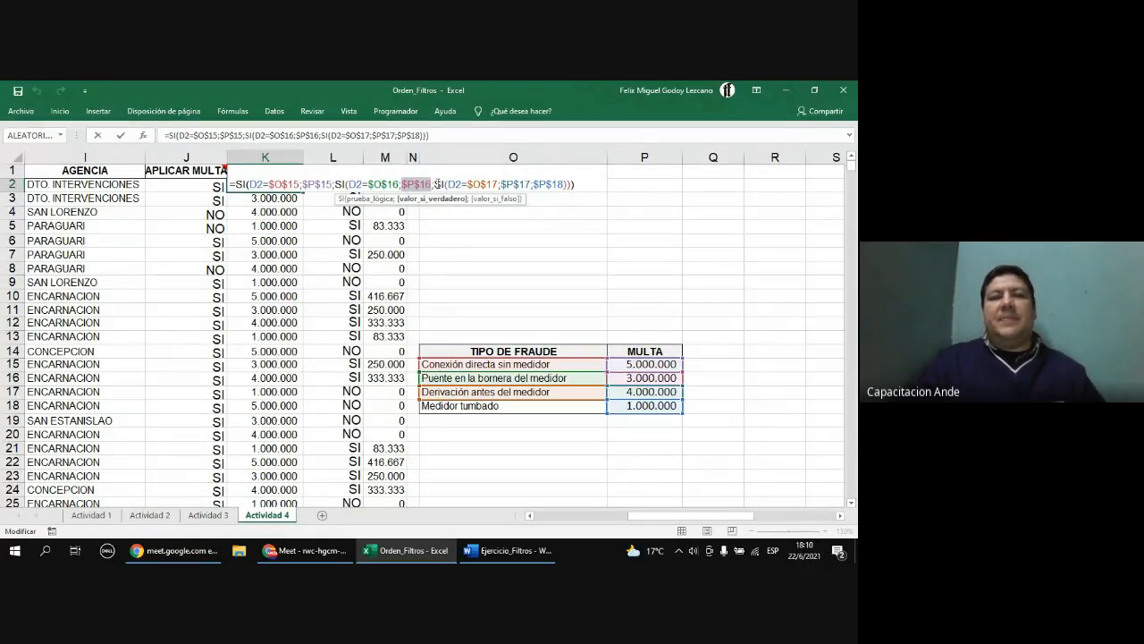
pyautogui.moveTo(435, 184); pyautogui.dragTo(463, 184)
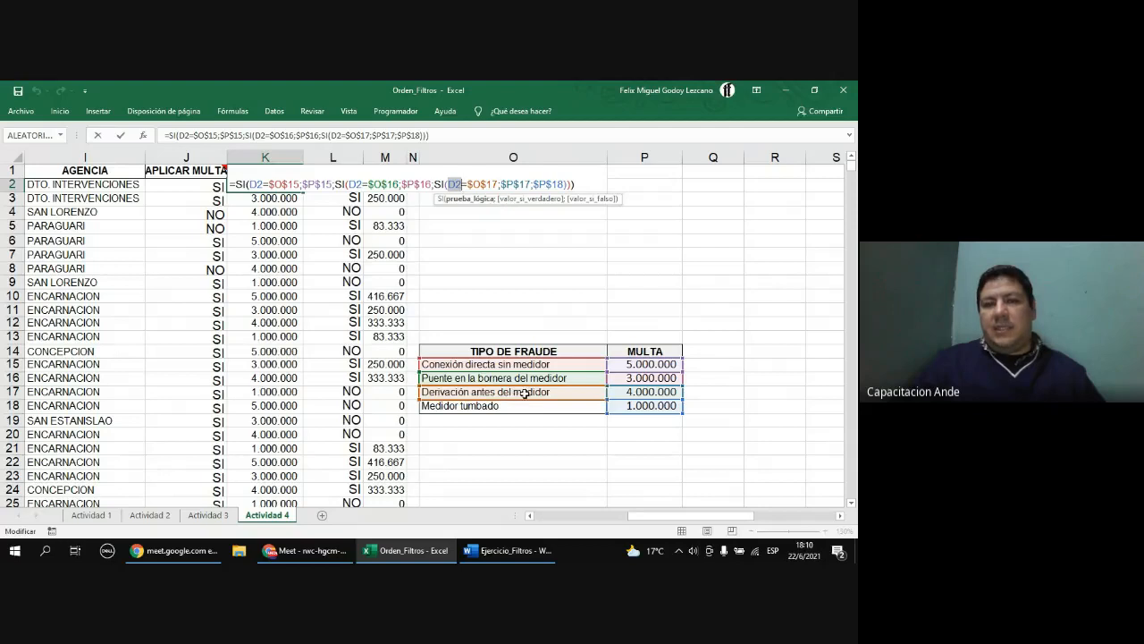
pyautogui.moveTo(500, 184); pyautogui.dragTo(530, 185)
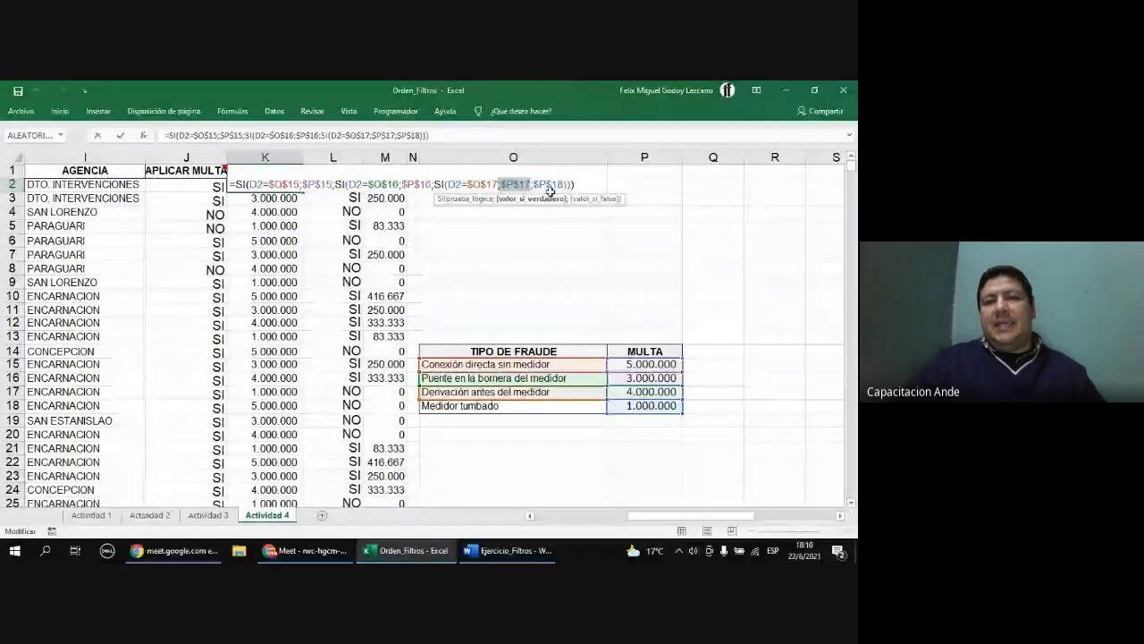
pyautogui.moveTo(567, 184); pyautogui.dragTo(533, 184)
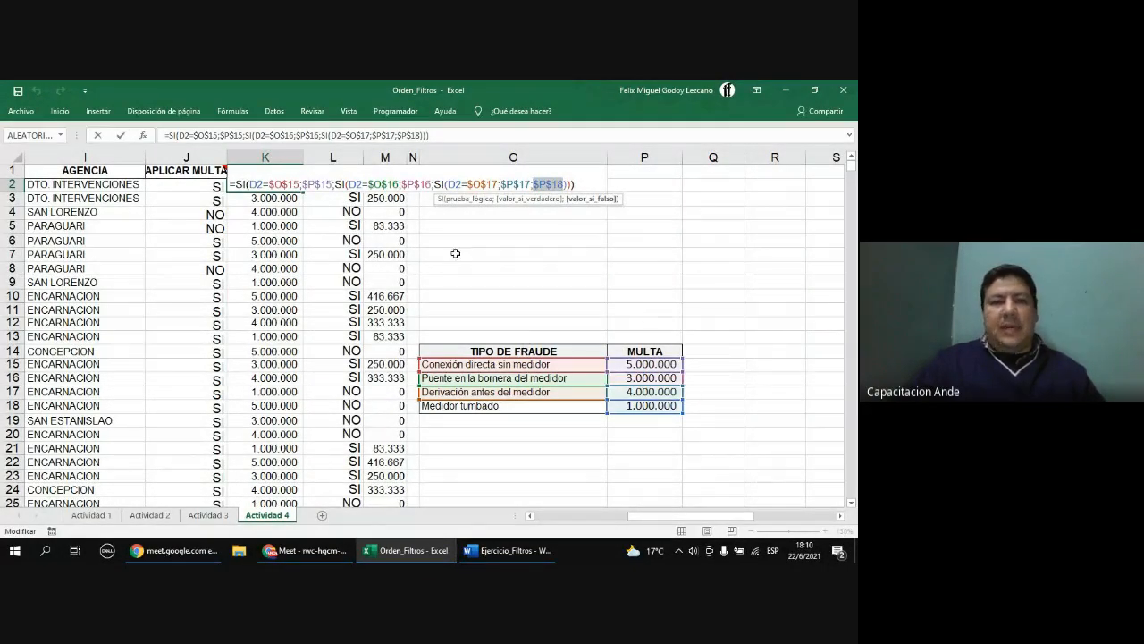
# - Compare the first SI's arguments in K2 with the positions where the second and third SI functions are nested
pyautogui.click(274, 185)
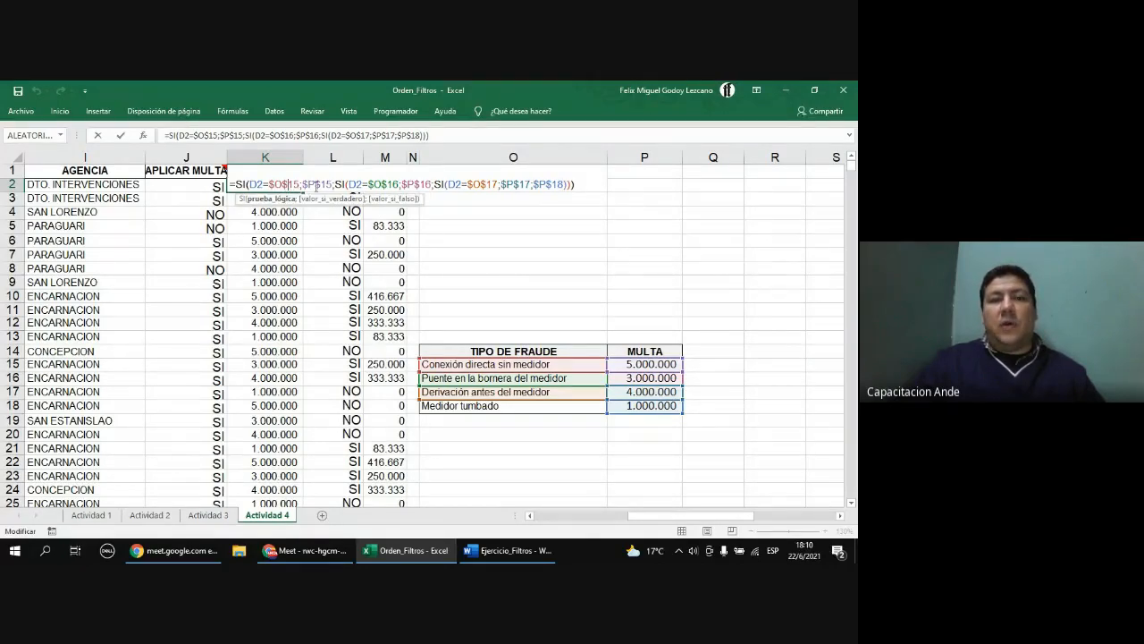
pyautogui.click(317, 185)
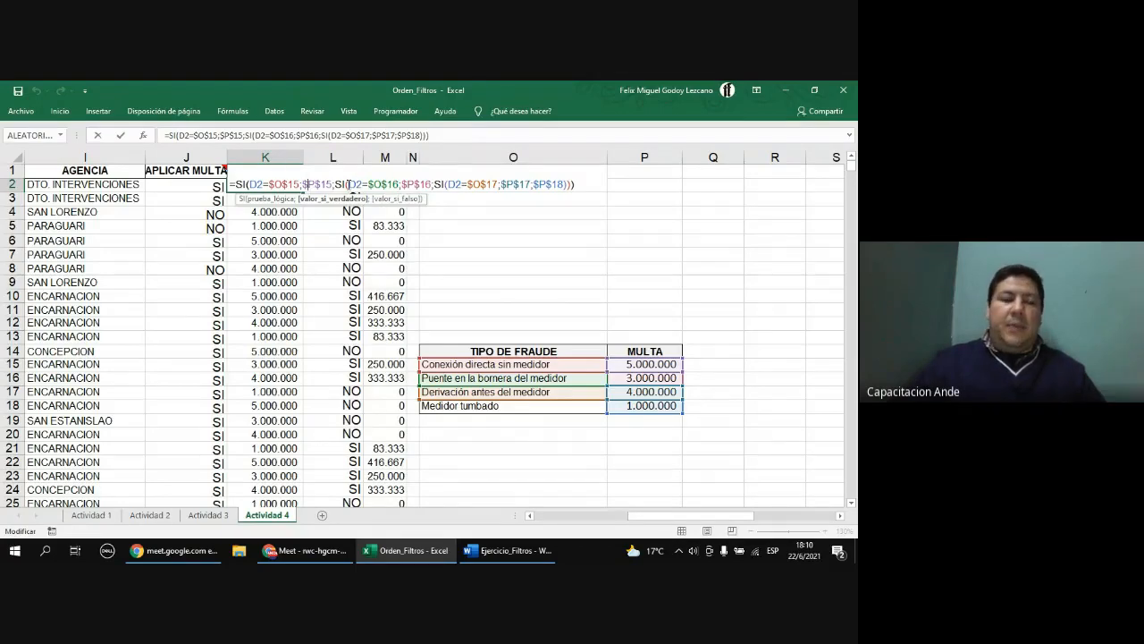
pyautogui.doubleClick(342, 185)
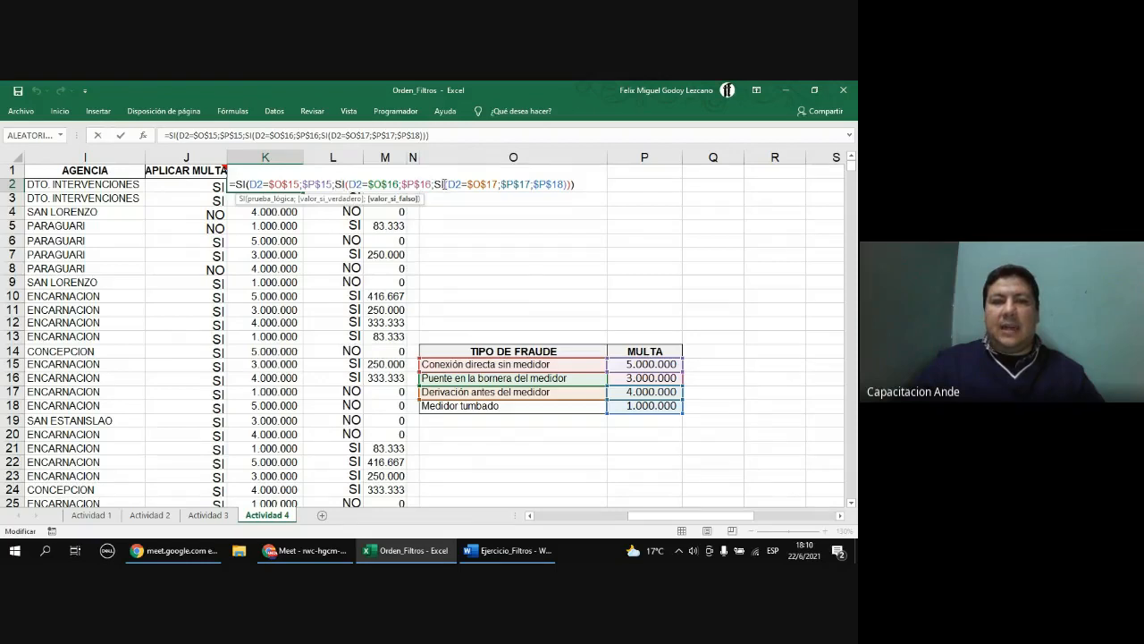
pyautogui.doubleClick(439, 184)
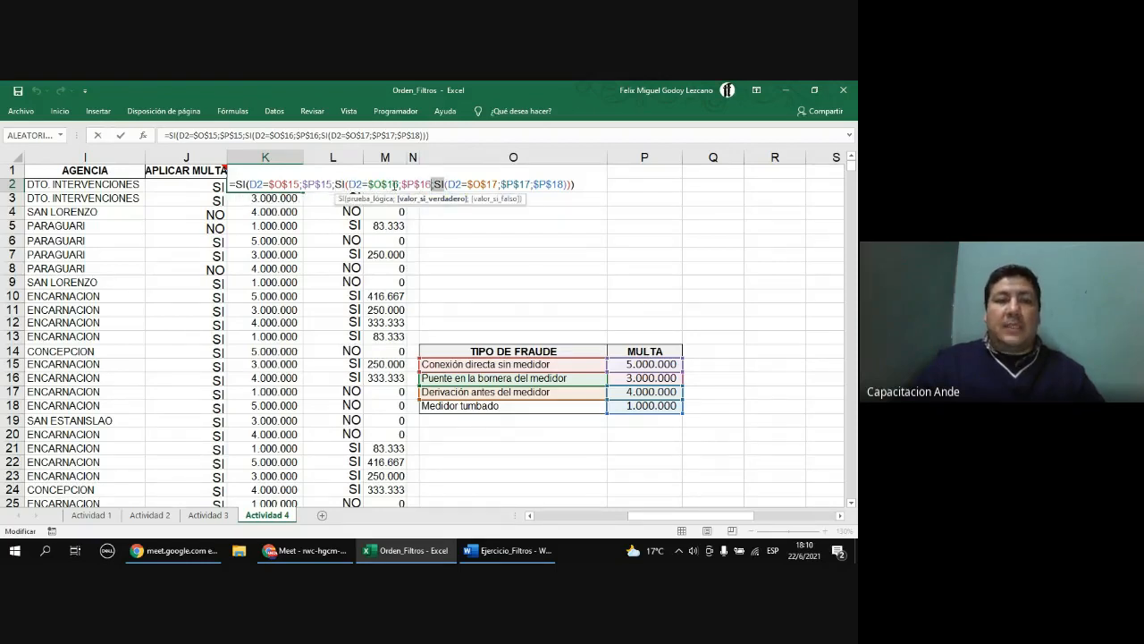
# - Re-examine the second SI's D2=$O$16 test in K2 and follow its arguments to the third SI as value-if-false
pyautogui.moveTo(398, 184); pyautogui.dragTo(350, 184)
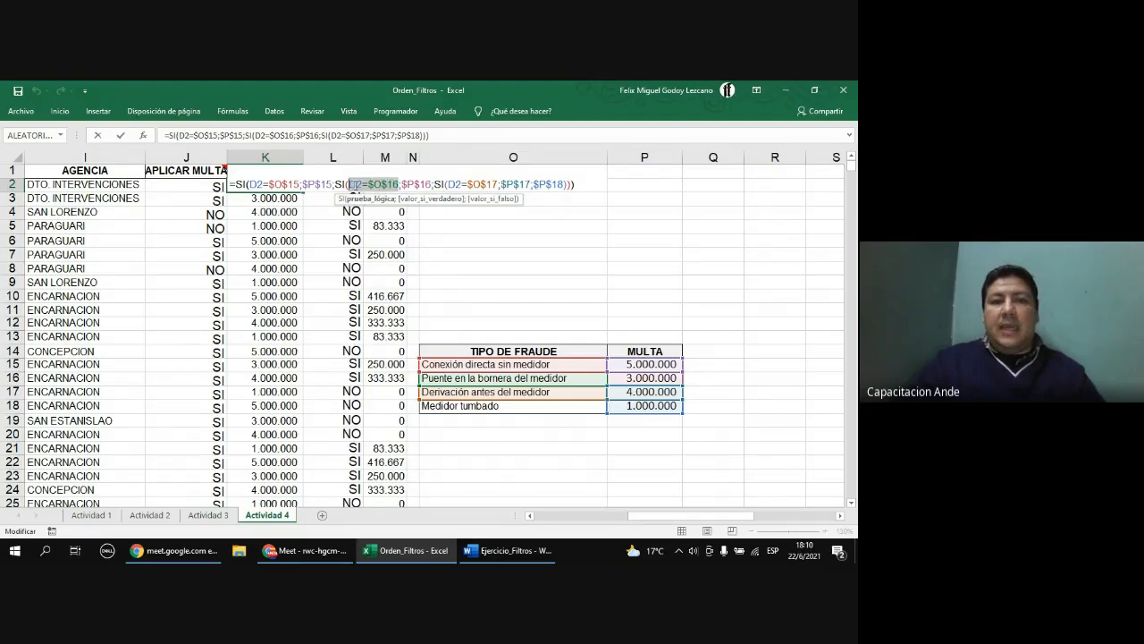
pyautogui.click(364, 184)
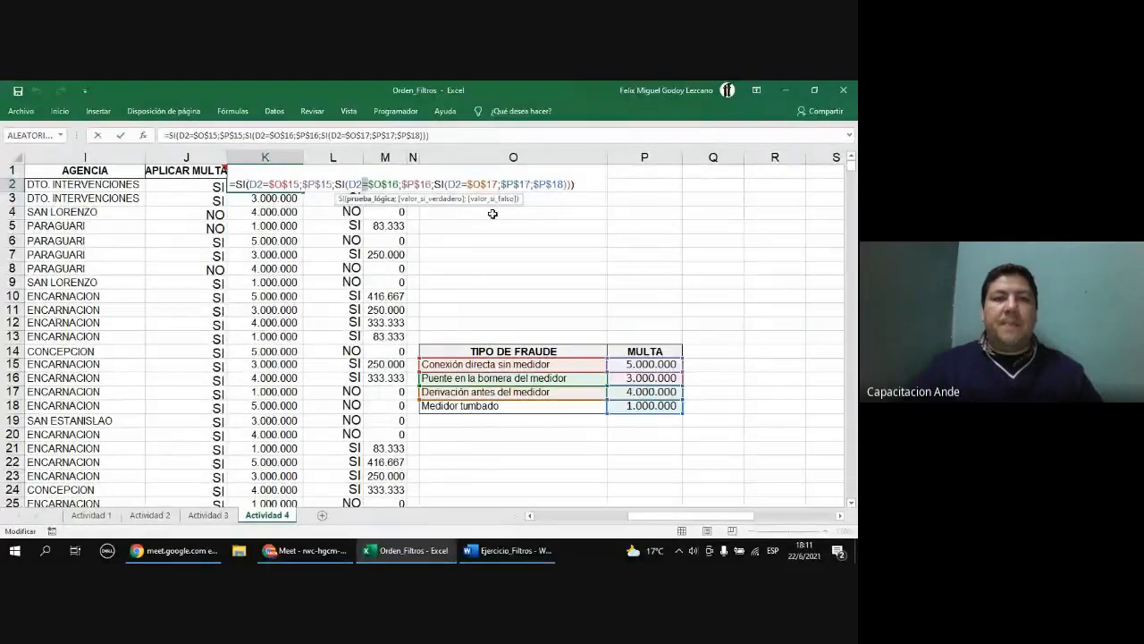
pyautogui.moveTo(399, 184); pyautogui.dragTo(349, 184)
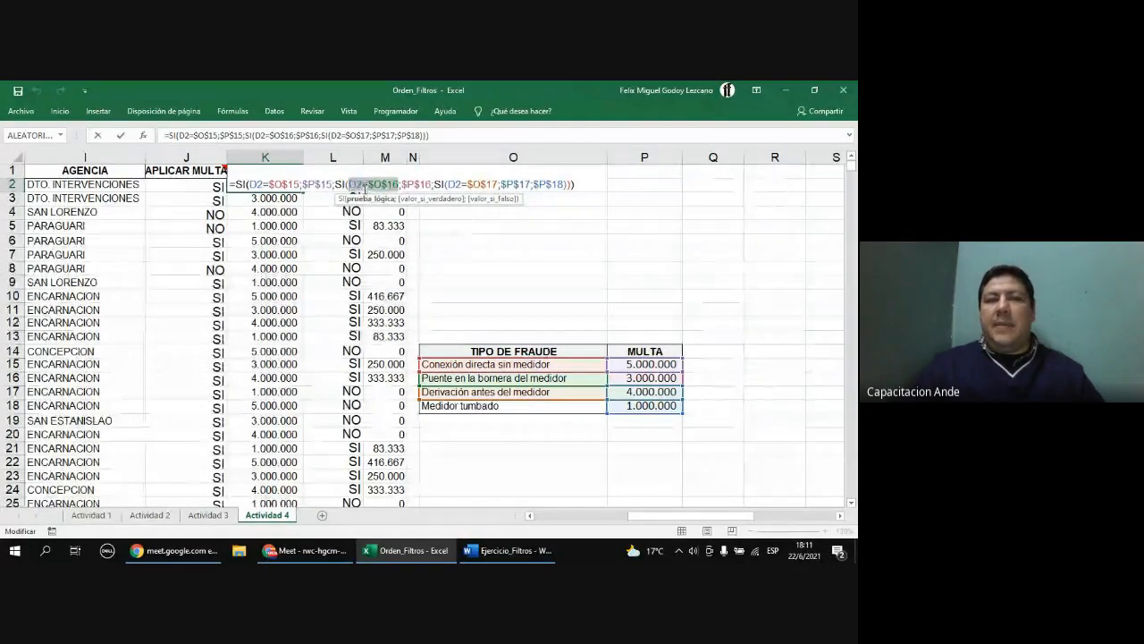
pyautogui.click(403, 184)
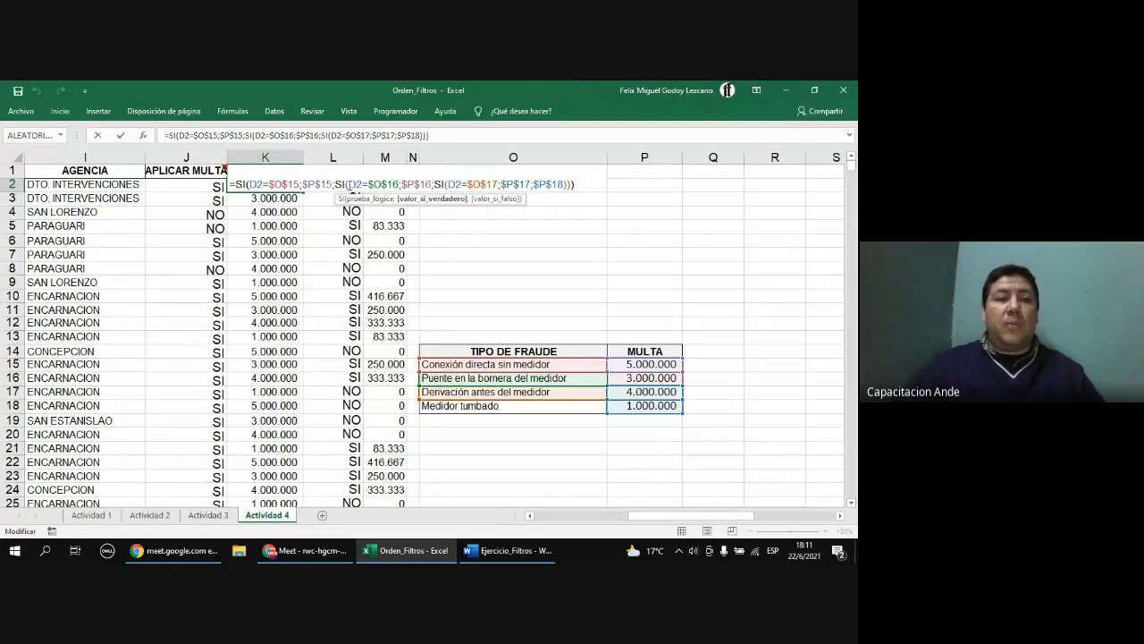
pyautogui.click(349, 185)
pyautogui.click(447, 184)
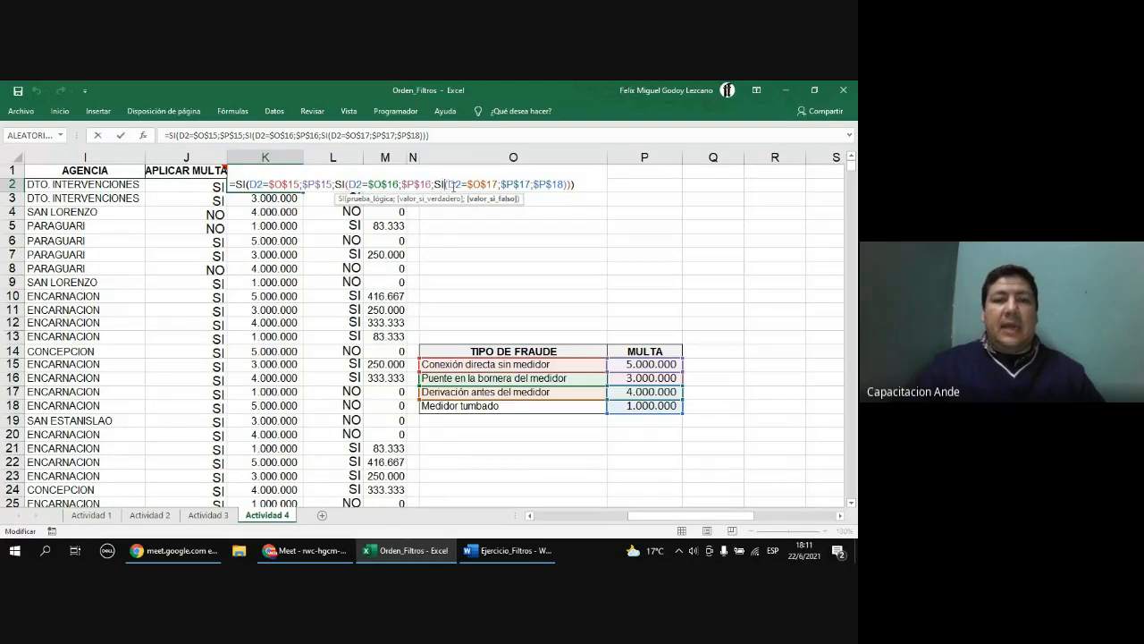
# - Examine in K2 which closing parenthesis belongs to each opening parenthesis of the three nested SI functions
pyautogui.click(449, 184)
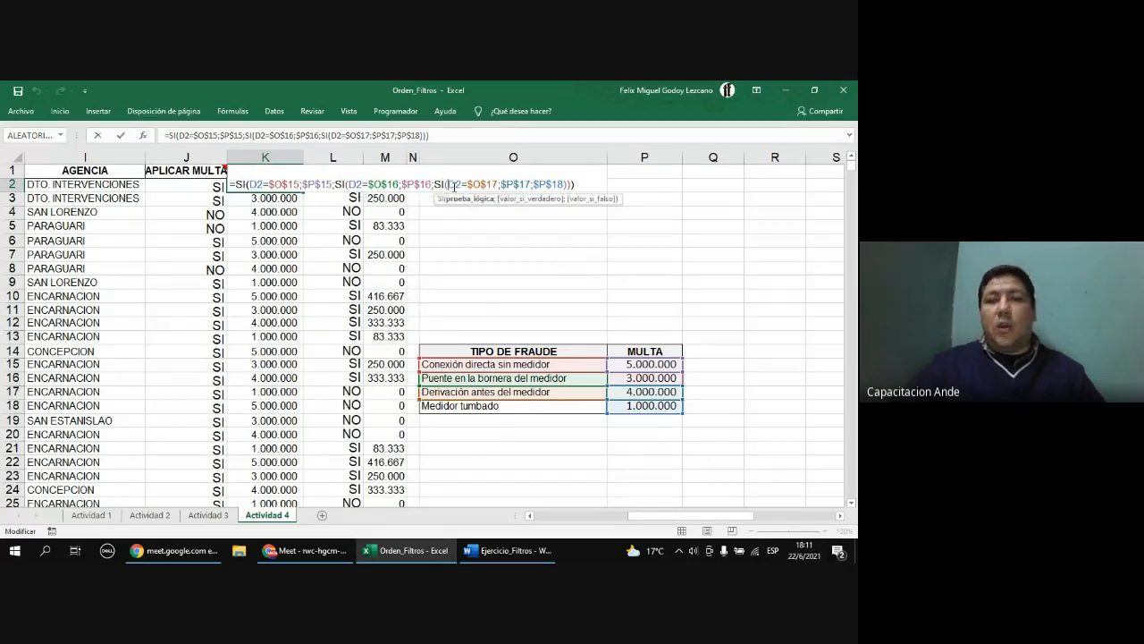
pyautogui.click(573, 185)
pyautogui.click(247, 185)
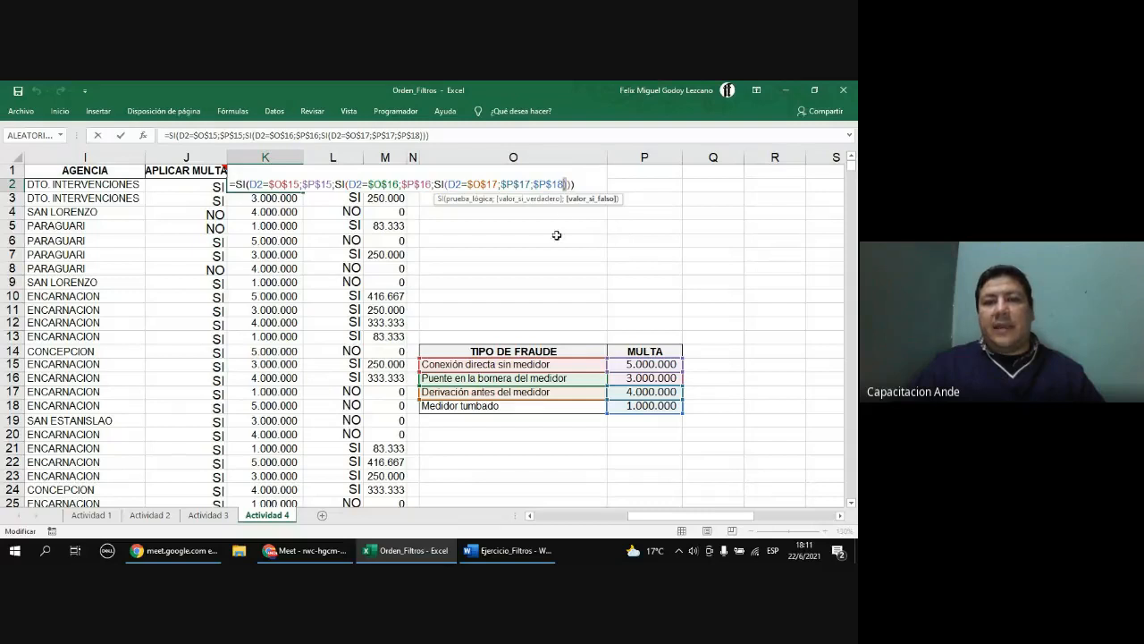
pyautogui.click(447, 185)
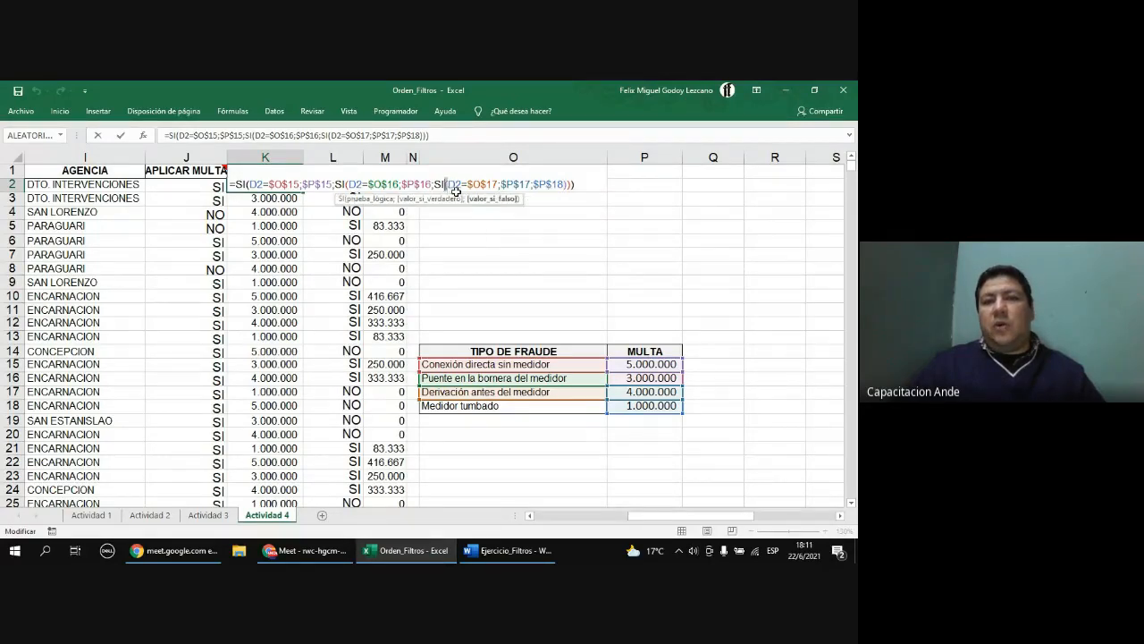
pyautogui.click(573, 184)
pyautogui.click(249, 184)
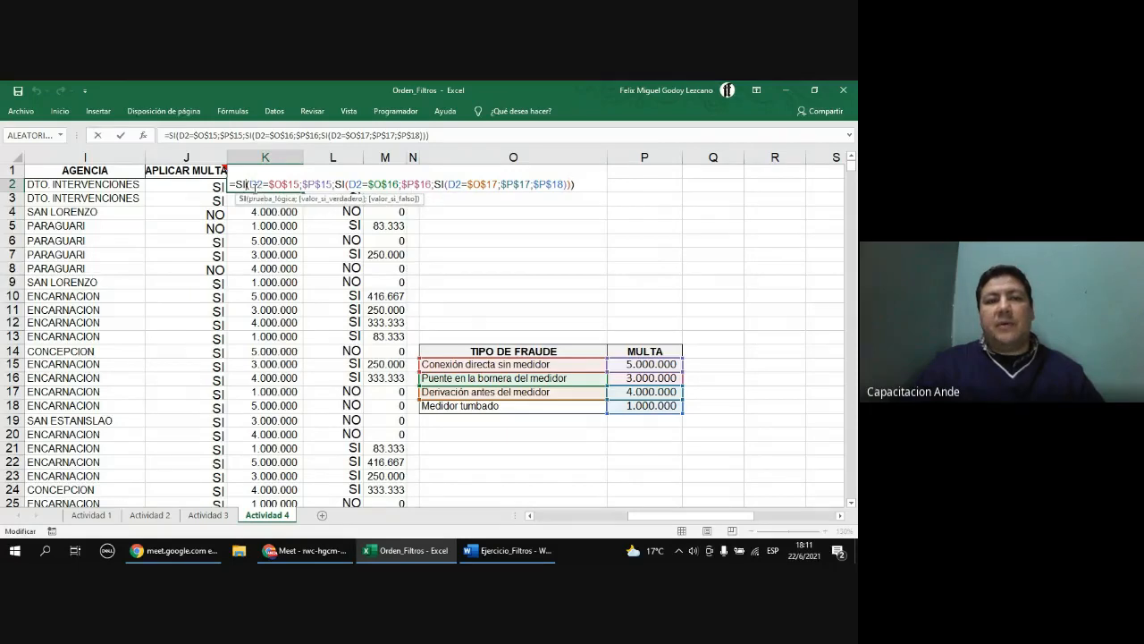
# - Remove the three closing parentheses at the end of K2's formula, re-enter them one by one and commit the formula
pyautogui.click(567, 184)
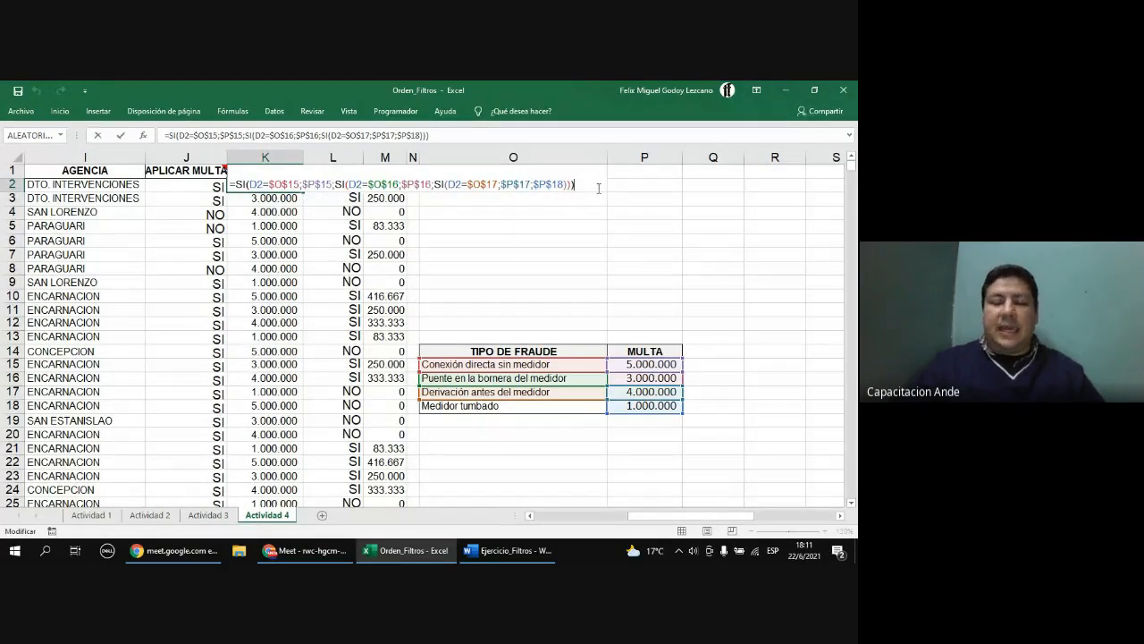
pyautogui.press('BackSpace')
pyautogui.press('BackSpace')
pyautogui.press('BackSpace')
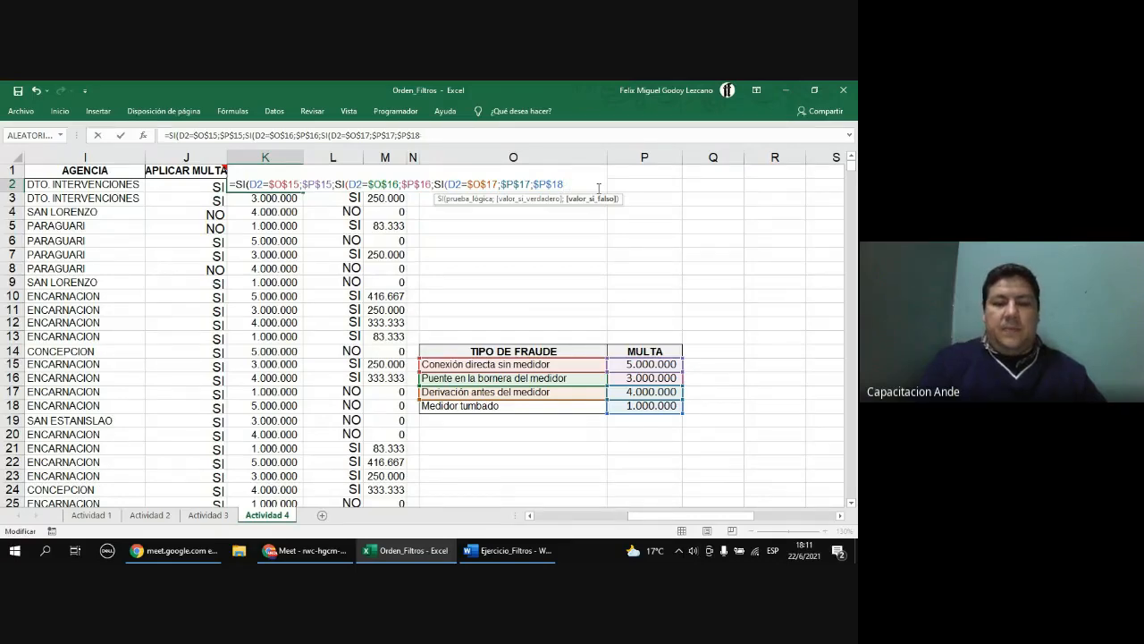
pyautogui.write(')')
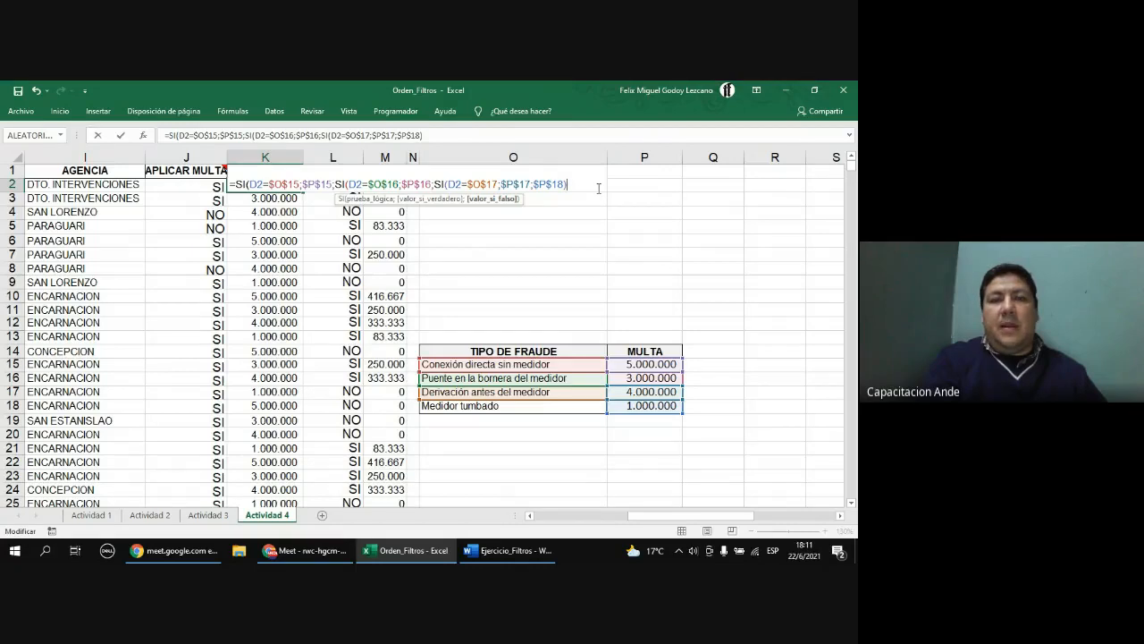
pyautogui.write(')')
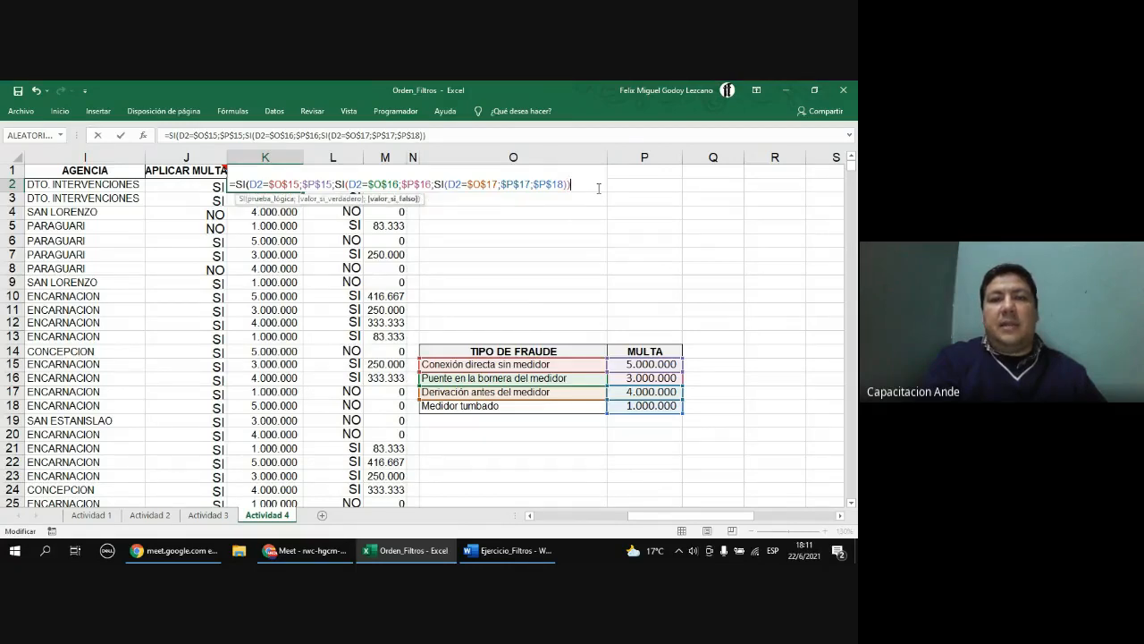
pyautogui.write(')')
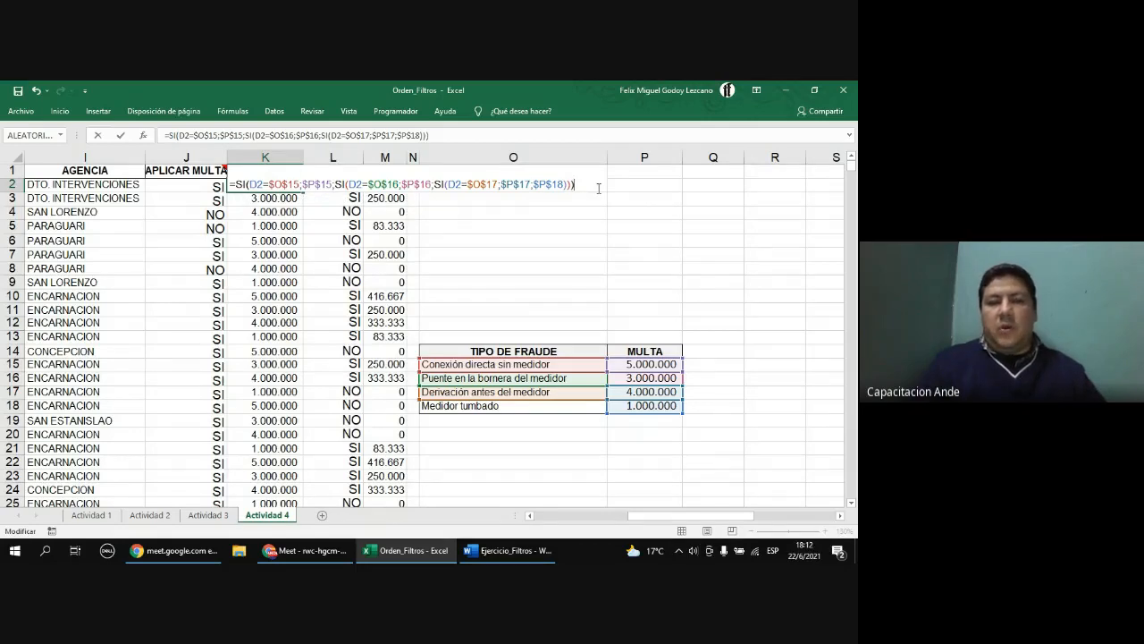
pyautogui.press('Return')
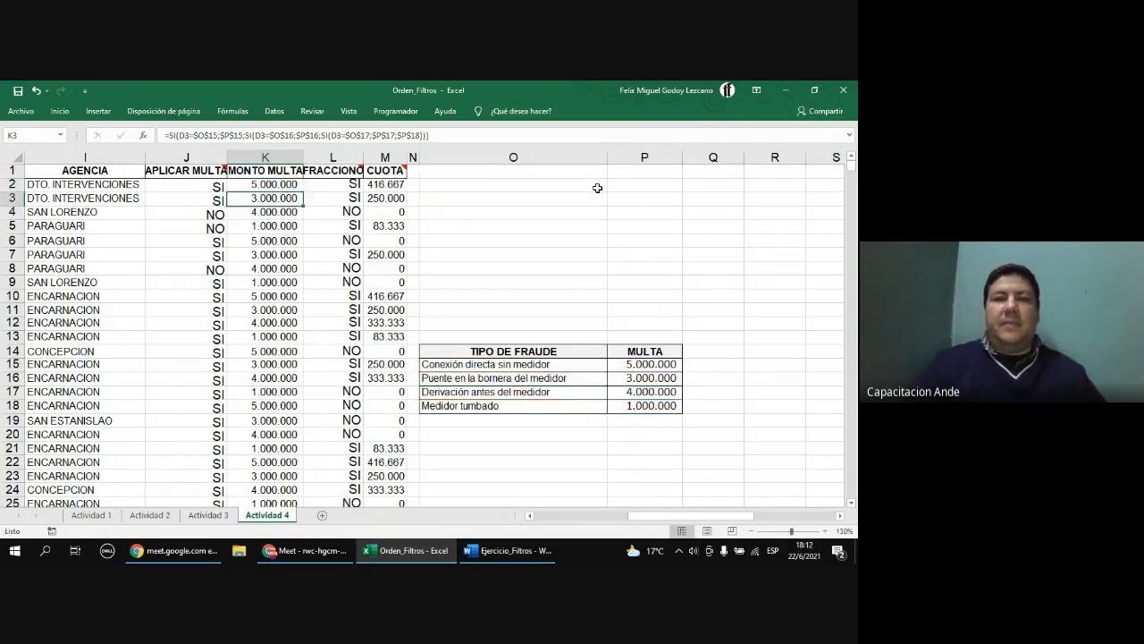
# - Compare the formulas in K2, K3, K4 and K5, checking how the D reference changes by row while the table references stay fixed
pyautogui.click(264, 184)
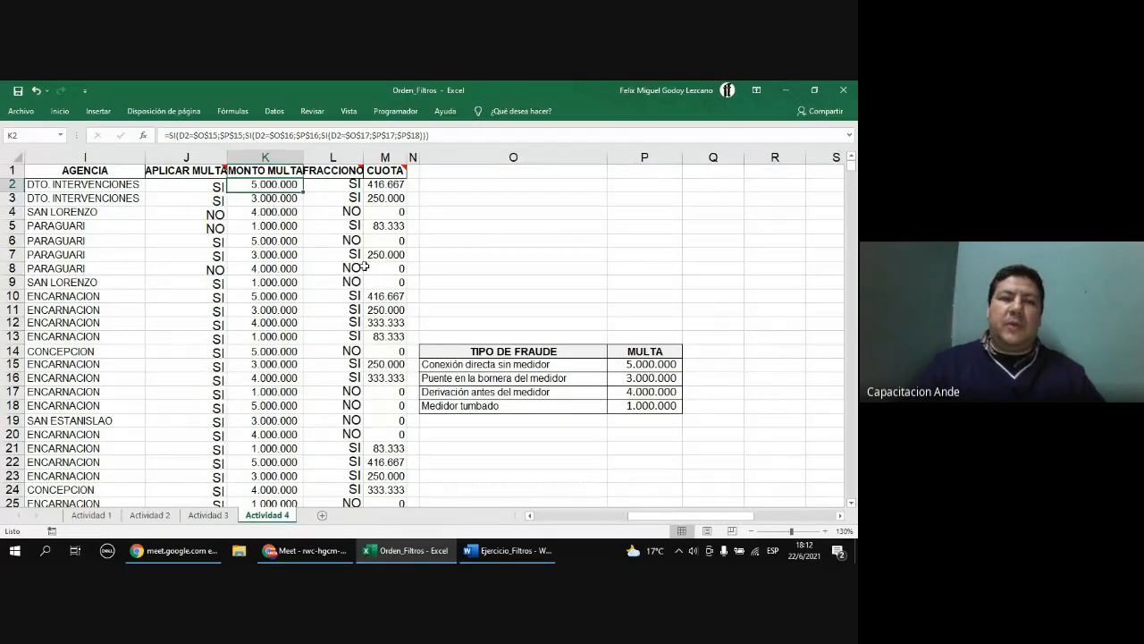
pyautogui.click(288, 196)
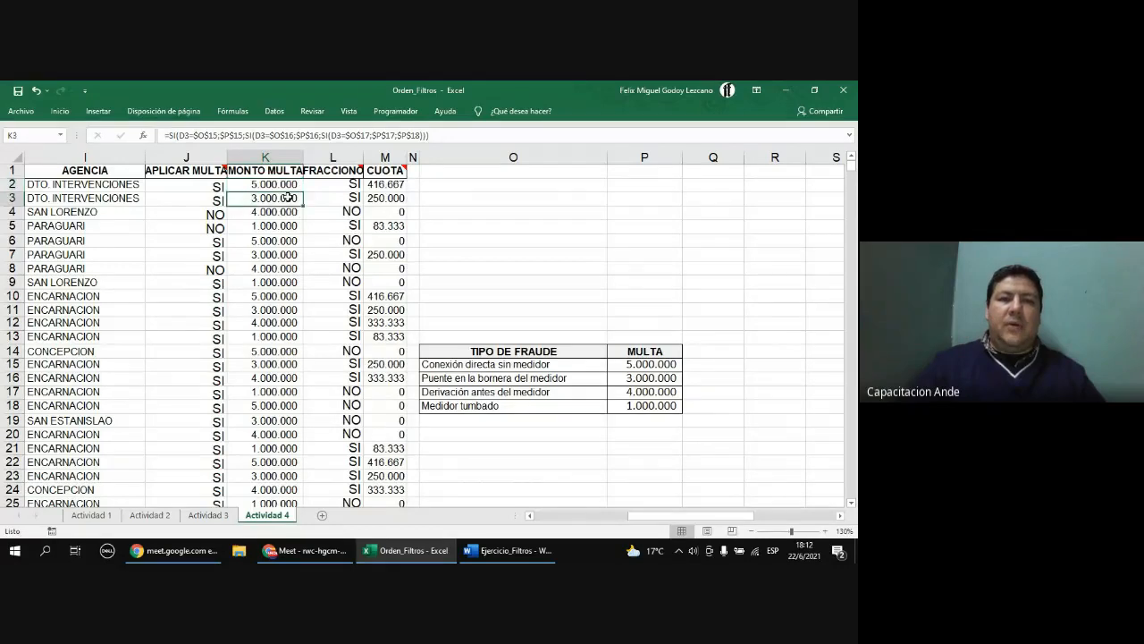
pyautogui.doubleClick(288, 196)
pyautogui.doubleClick(255, 197)
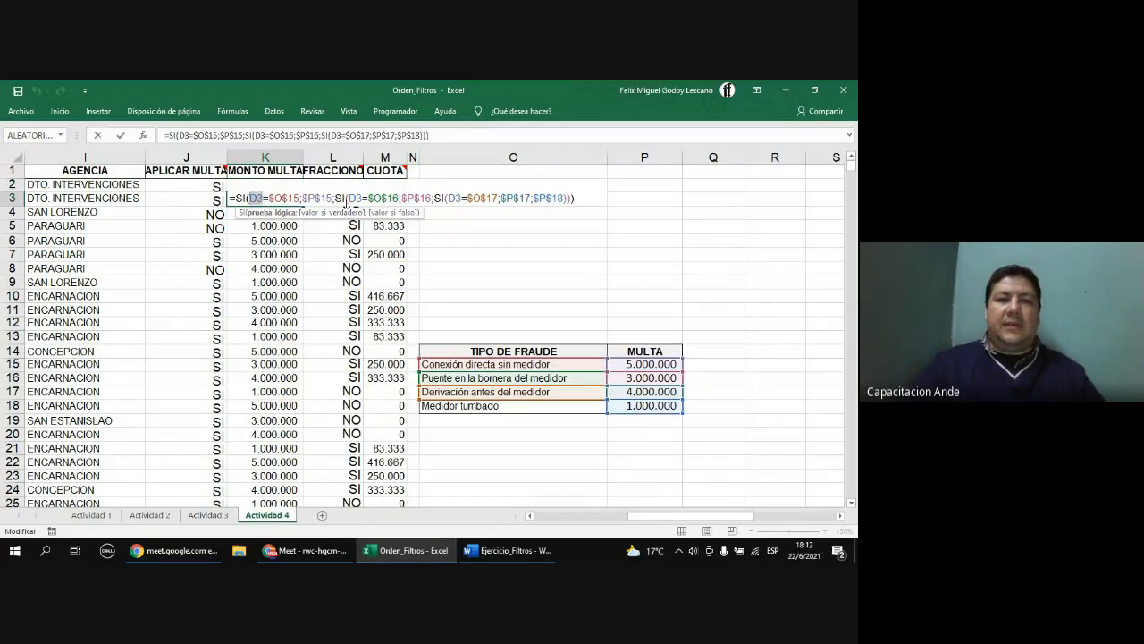
pyautogui.press('Escape')
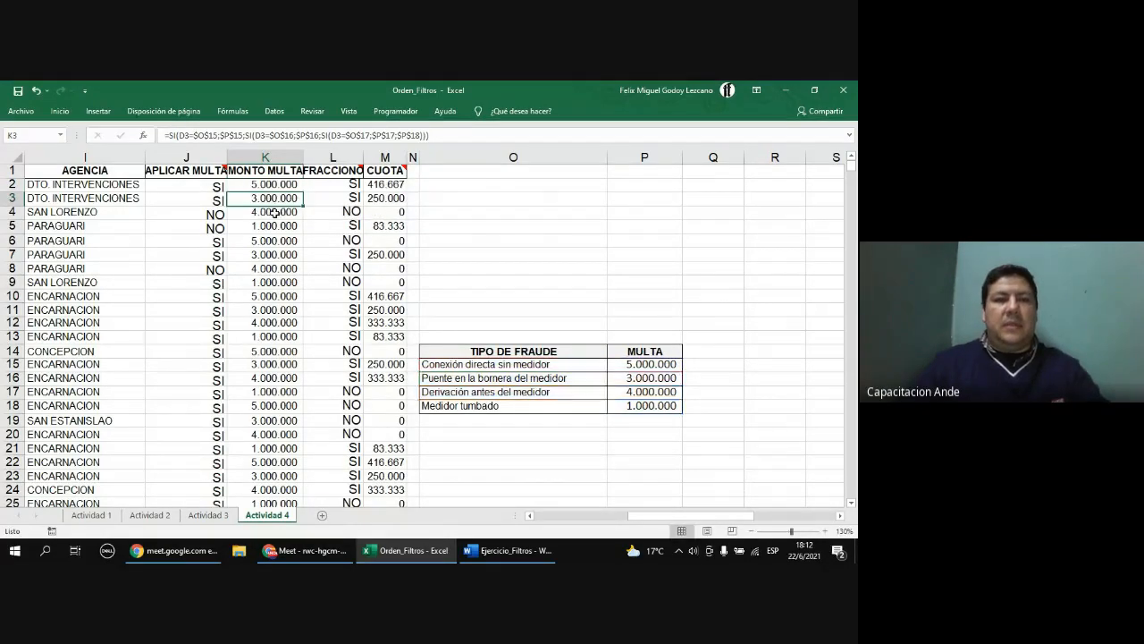
pyautogui.doubleClick(274, 212)
pyautogui.press('Escape')
pyautogui.doubleClick(273, 226)
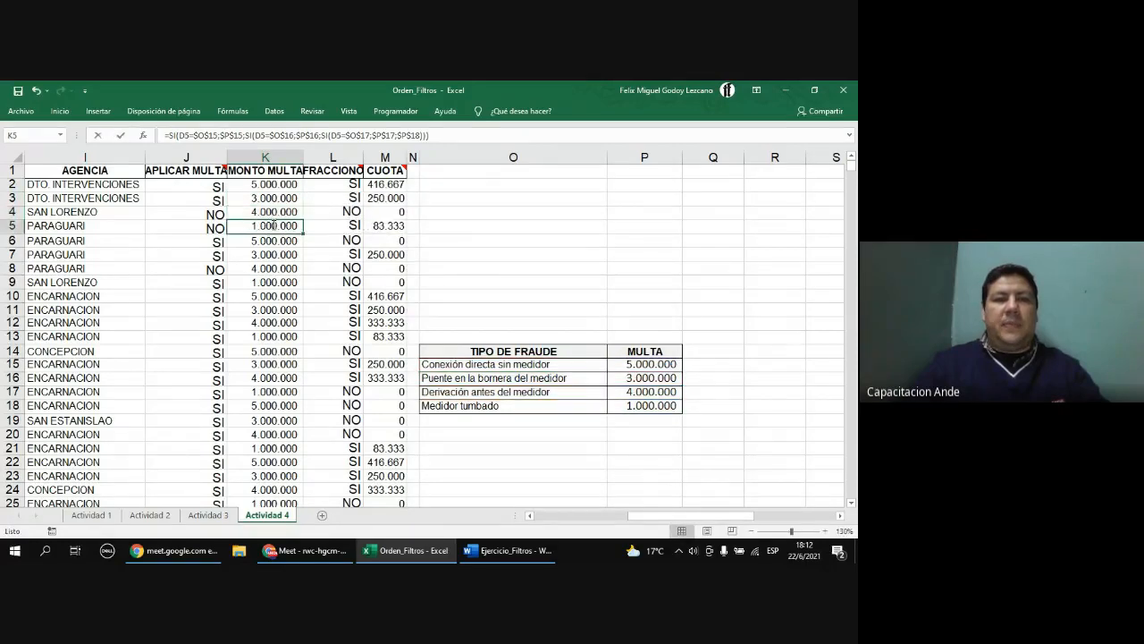
pyautogui.press('Escape')
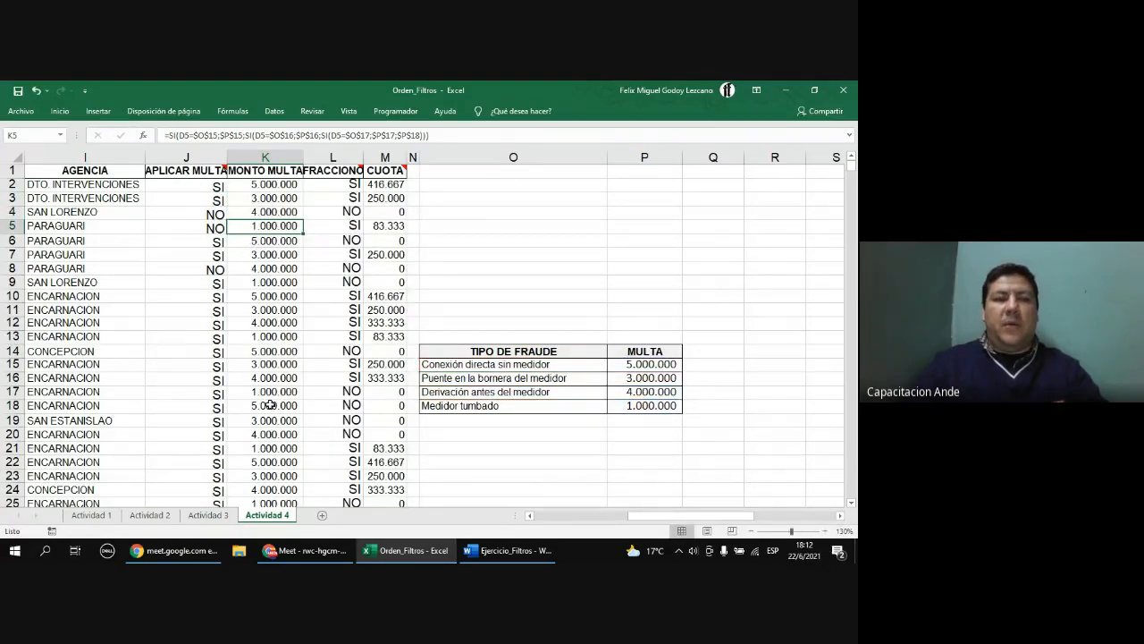
# - Examine the K5 formula from the D5=$O$15 test through $P$16 to the last value-if-false $P$18, leaving it unedited
pyautogui.doubleClick(280, 227)
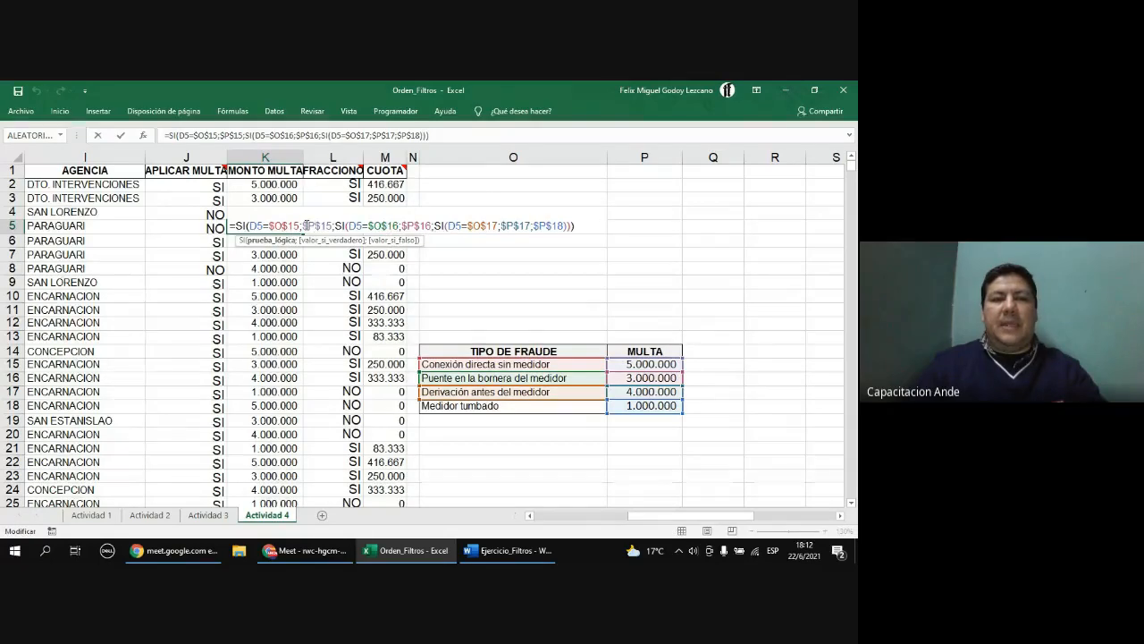
pyautogui.click(426, 227)
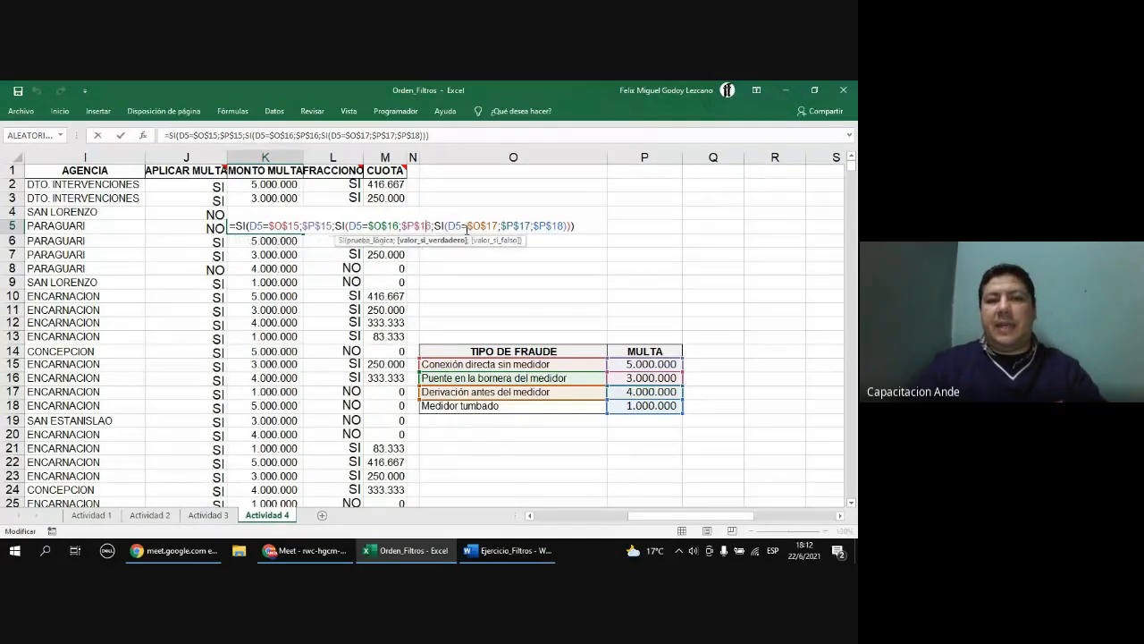
pyautogui.click(557, 227)
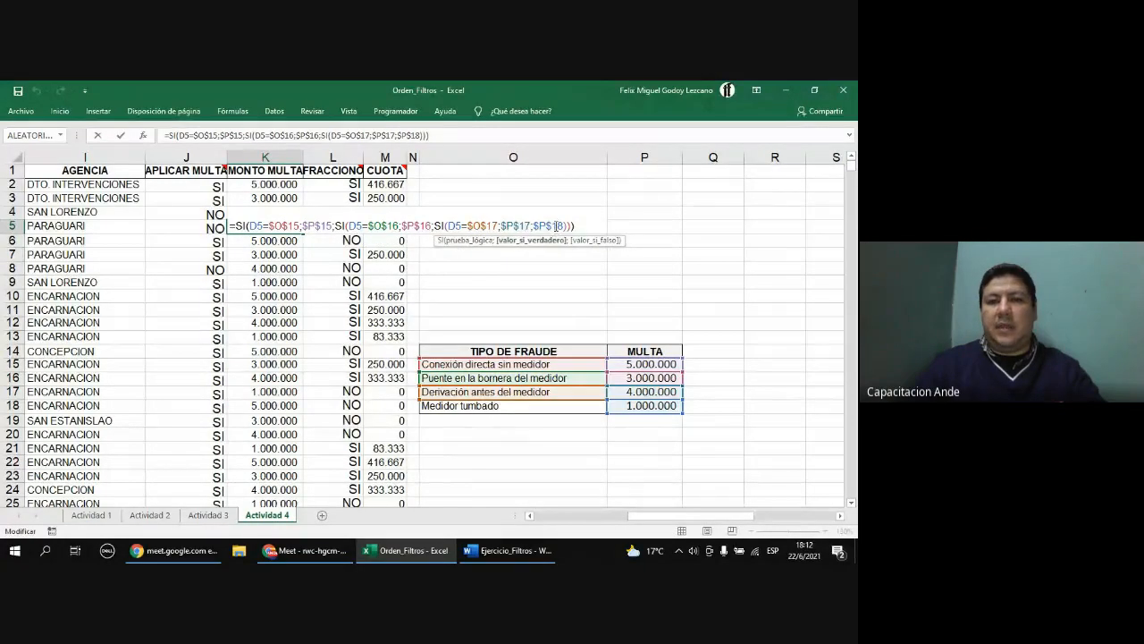
pyautogui.press('Escape')
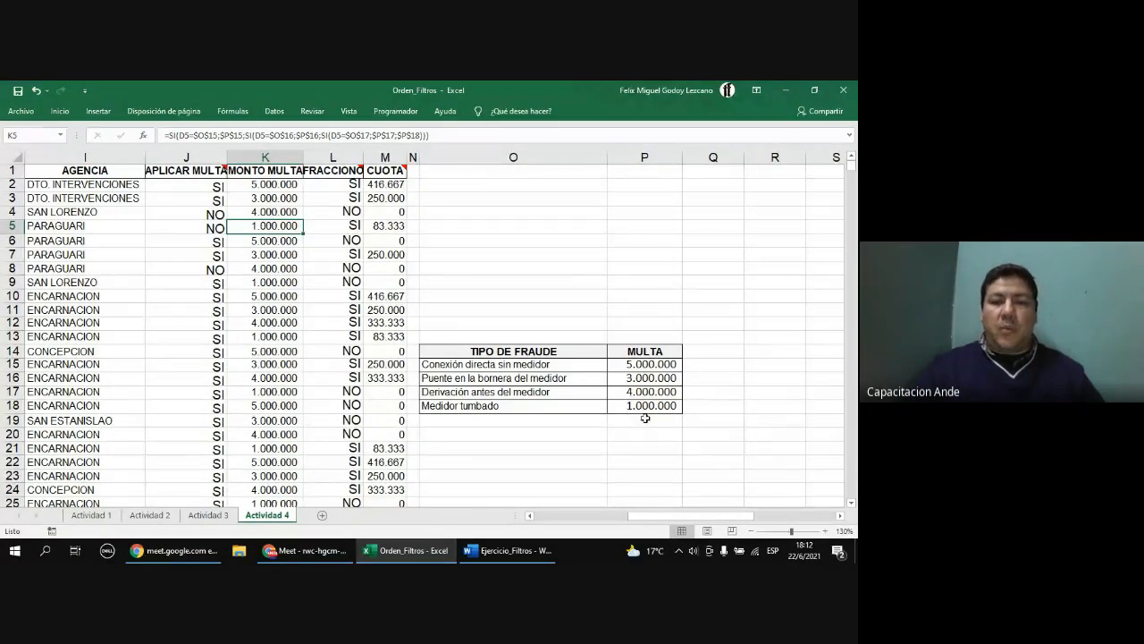
pyautogui.doubleClick(266, 226)
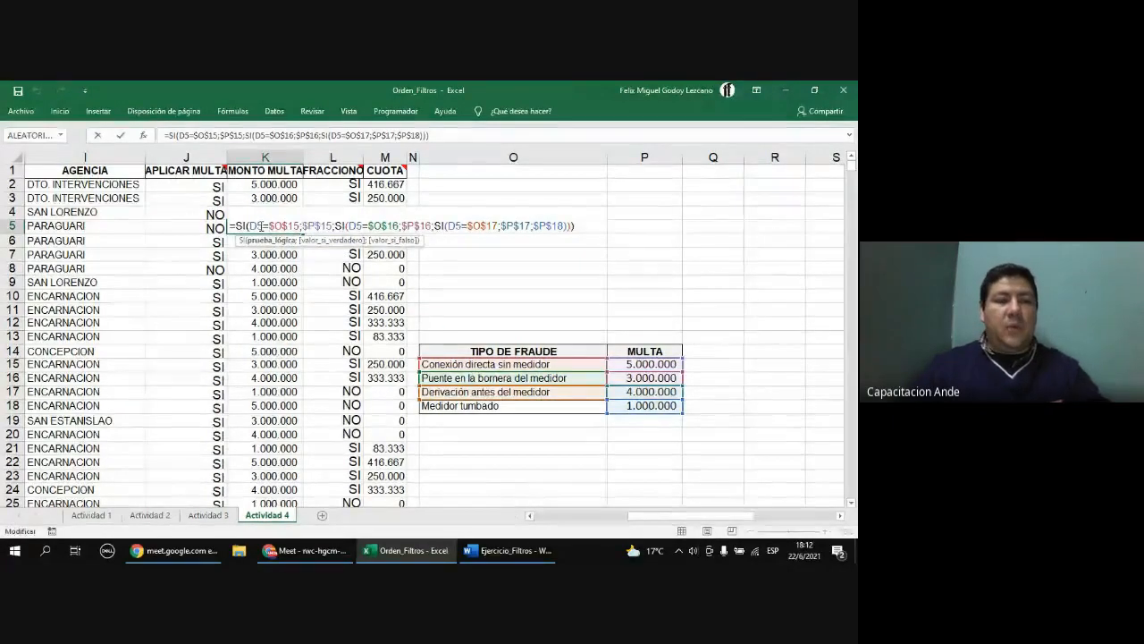
pyautogui.press('Escape')
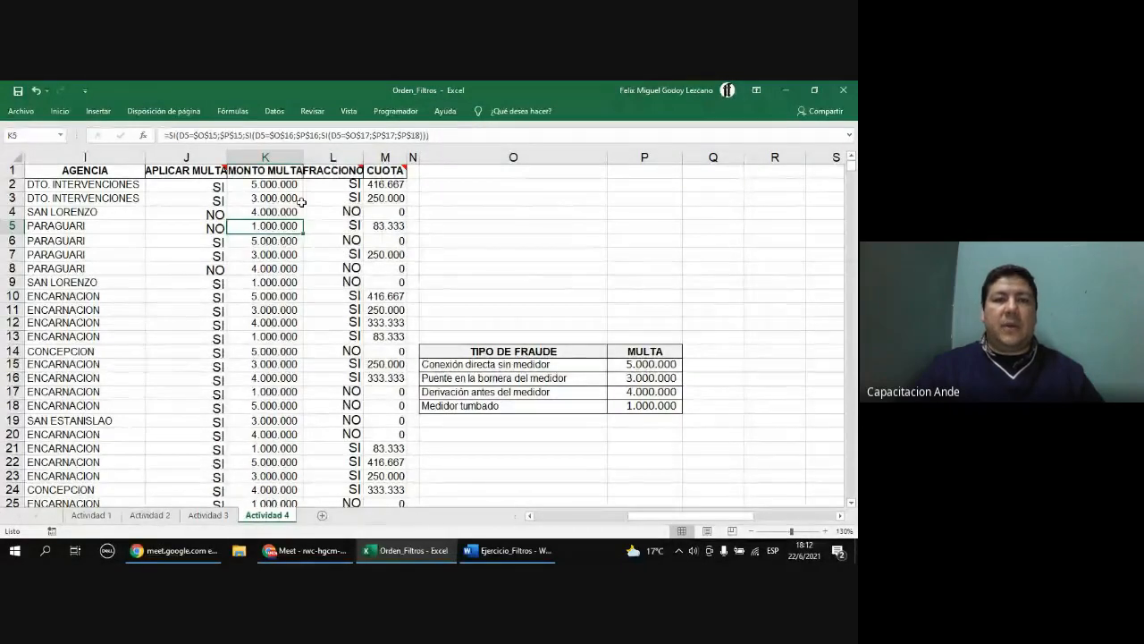
# - Inspect the SI function arguments of K5 and open the online help article for this function
pyautogui.click(146, 139)
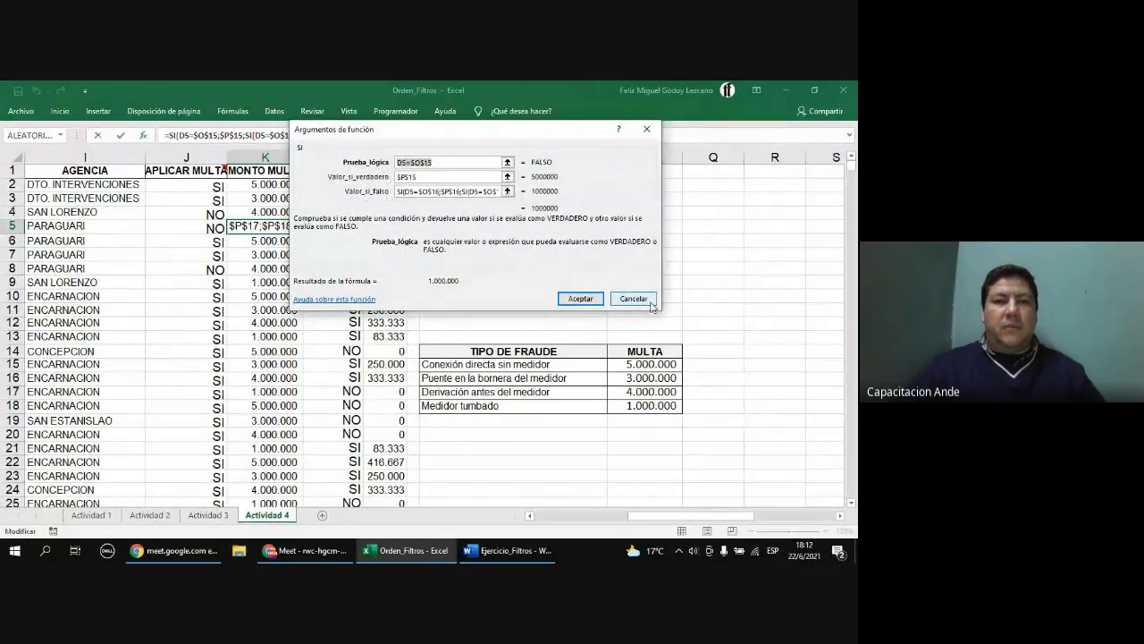
pyautogui.press('Return')
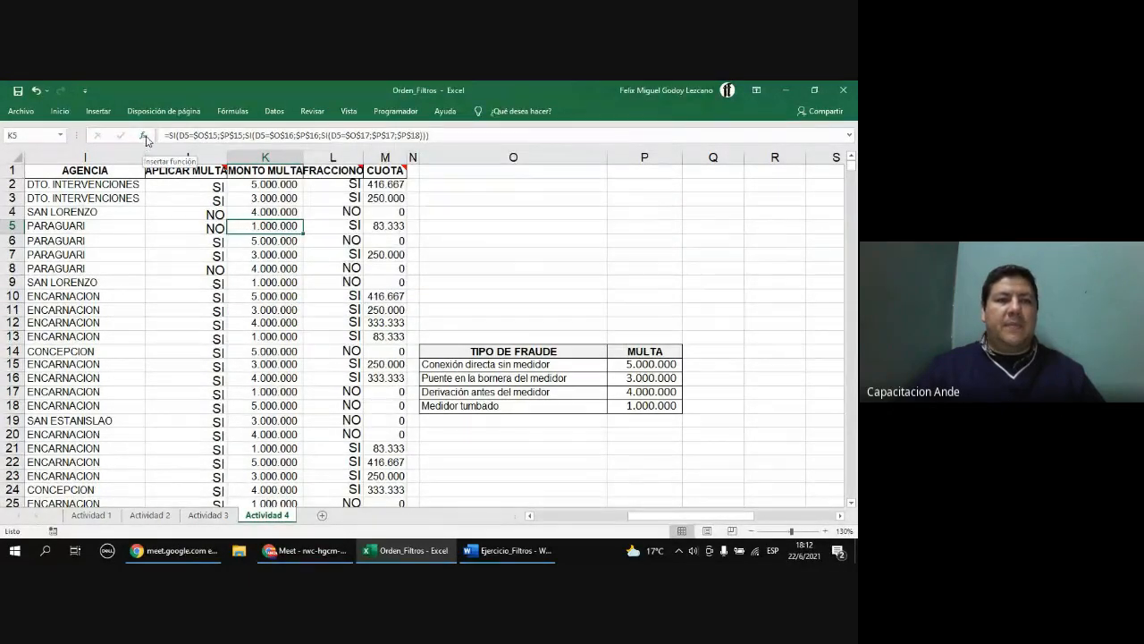
pyautogui.click(145, 138)
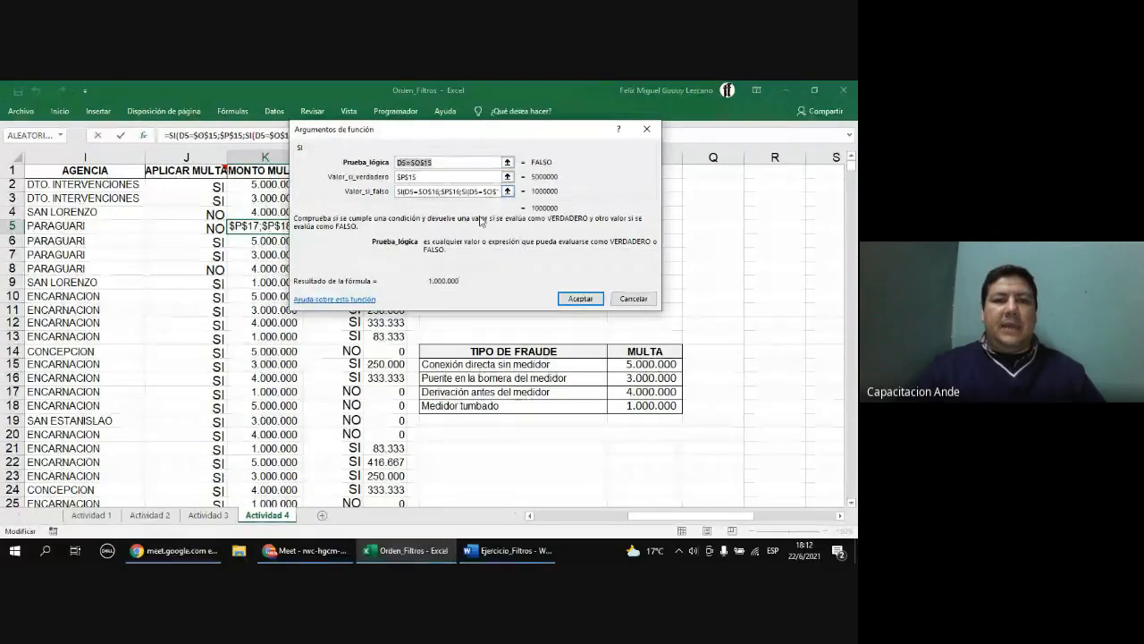
pyautogui.click(348, 303)
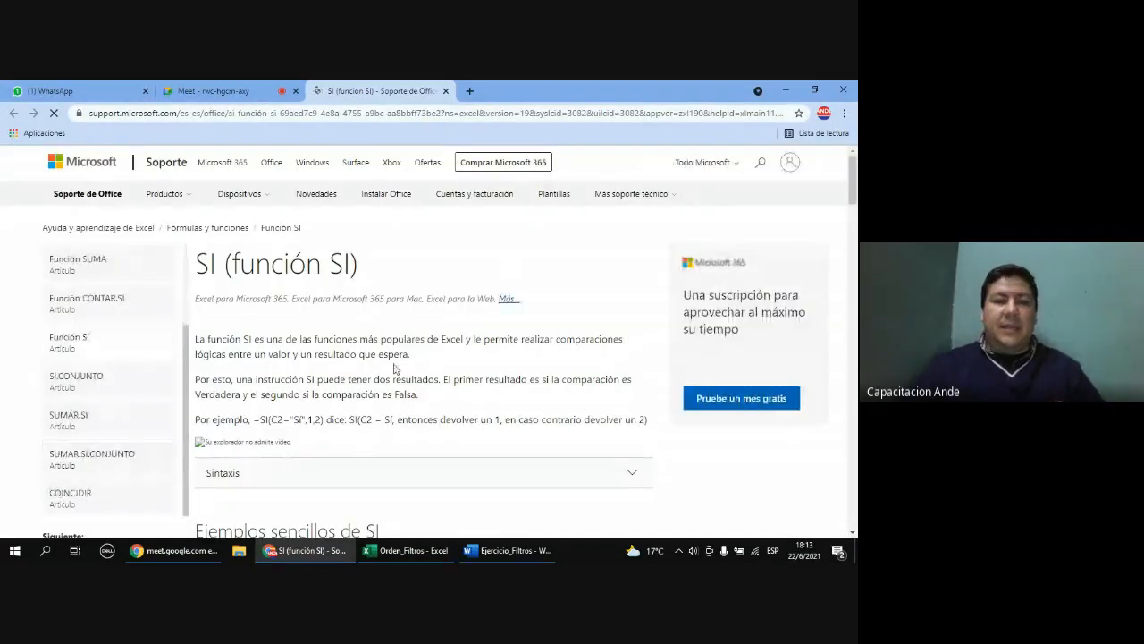
# - Read the SI help article's introduction and simple examples, highlighting the =SI(C2="Sí",1,2) explanation
pyautogui.scroll(-1, 487, 364)
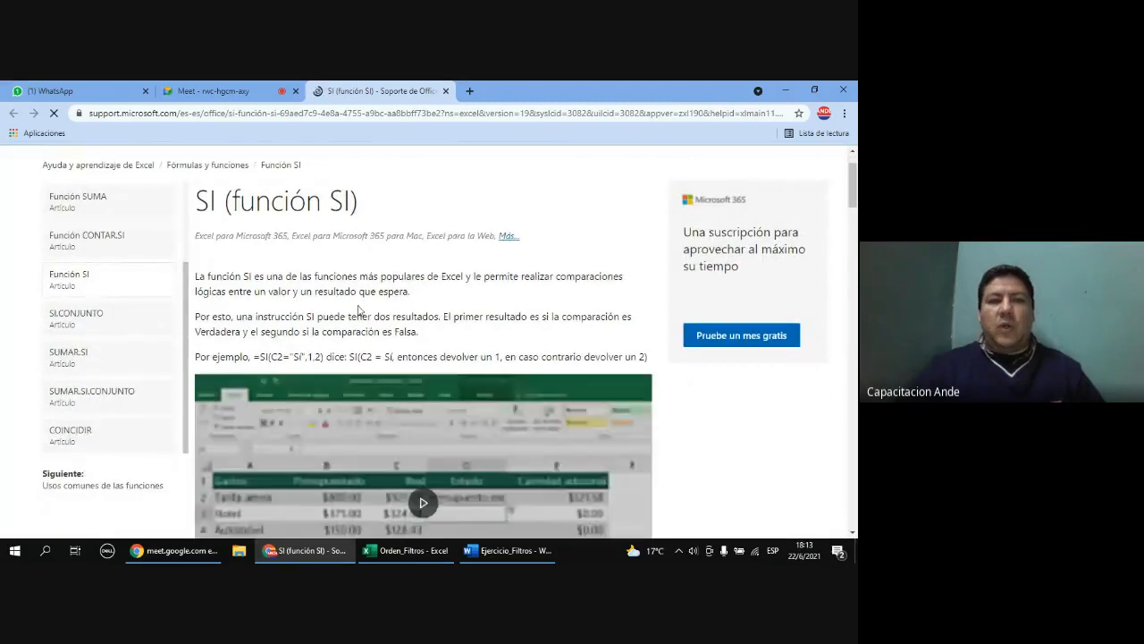
pyautogui.scroll(-2, 447, 308)
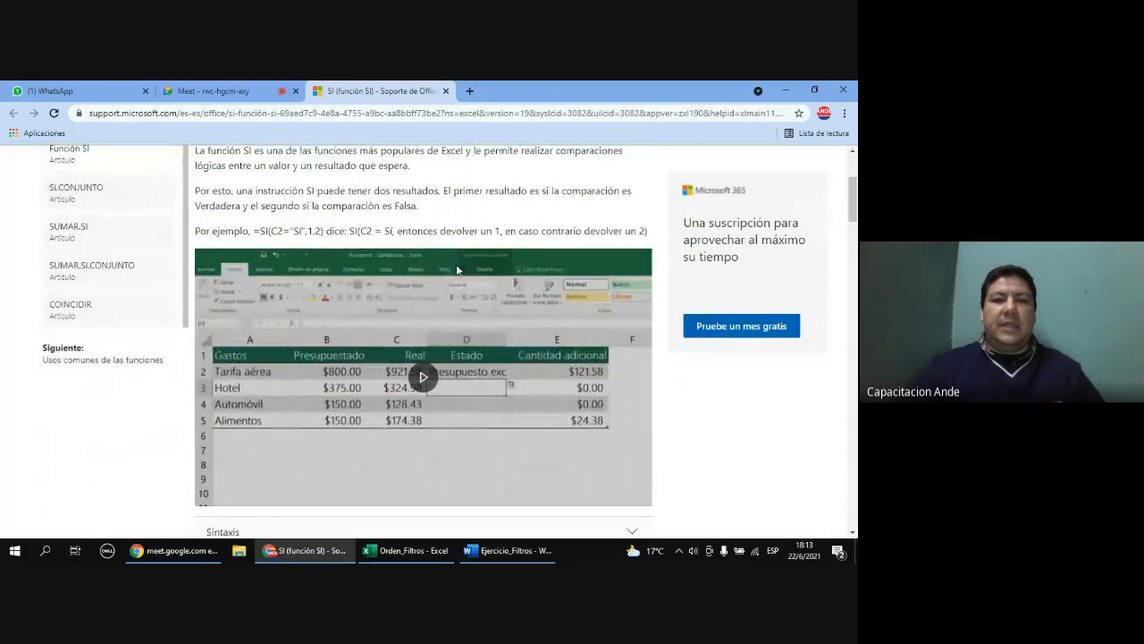
pyautogui.moveTo(255, 231); pyautogui.dragTo(361, 249)
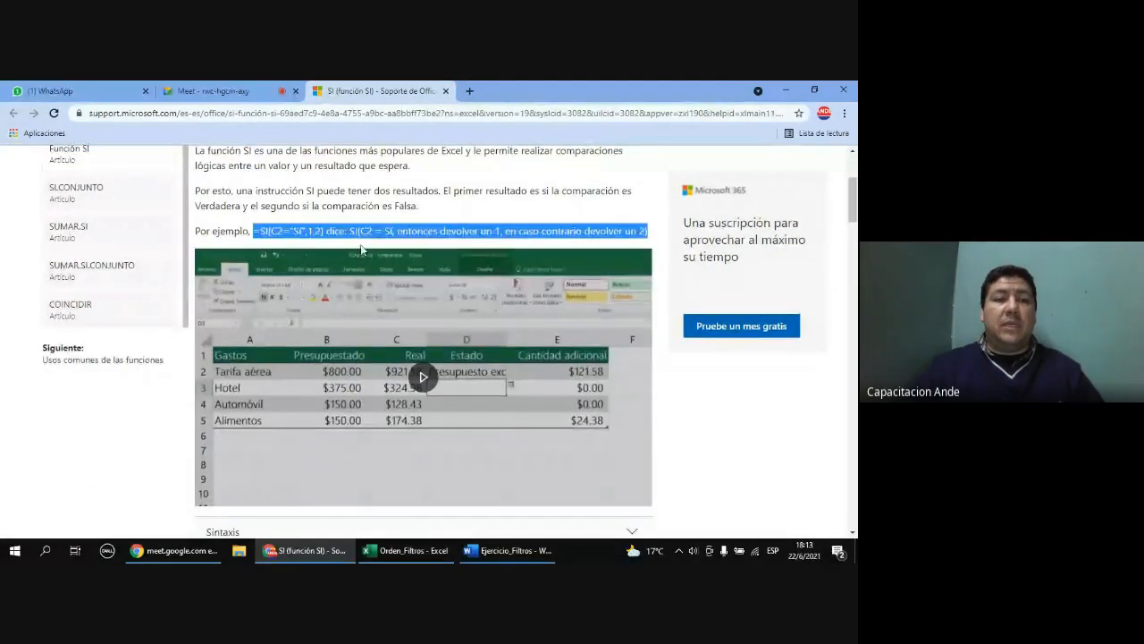
pyautogui.scroll(-1, 421, 312)
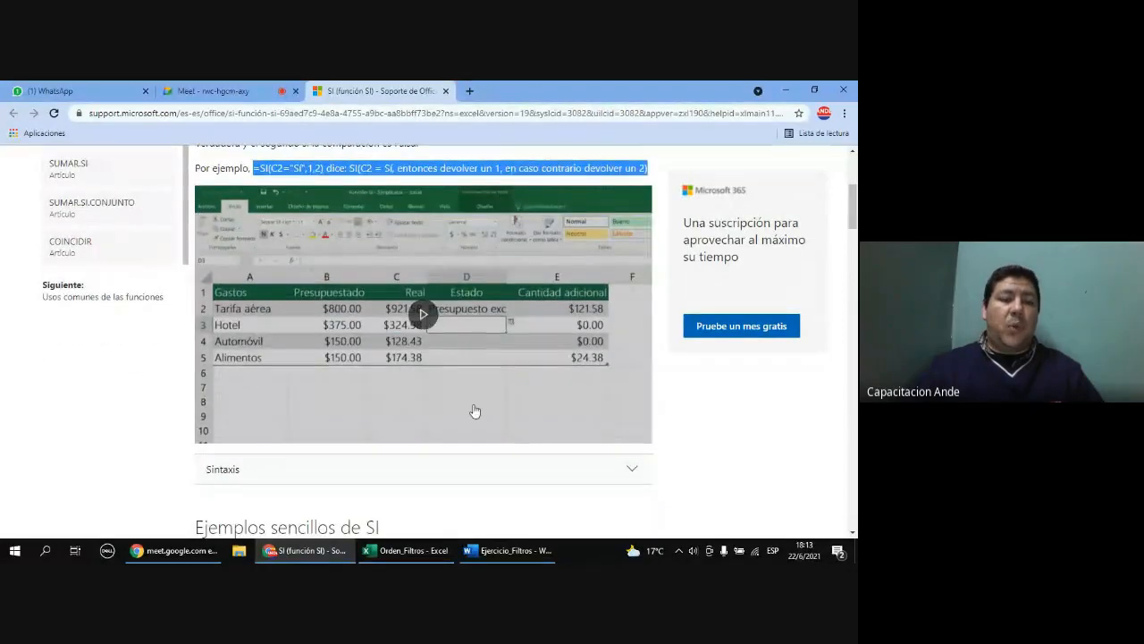
pyautogui.scroll(-2, 473, 407)
pyautogui.scroll(-2, 429, 411)
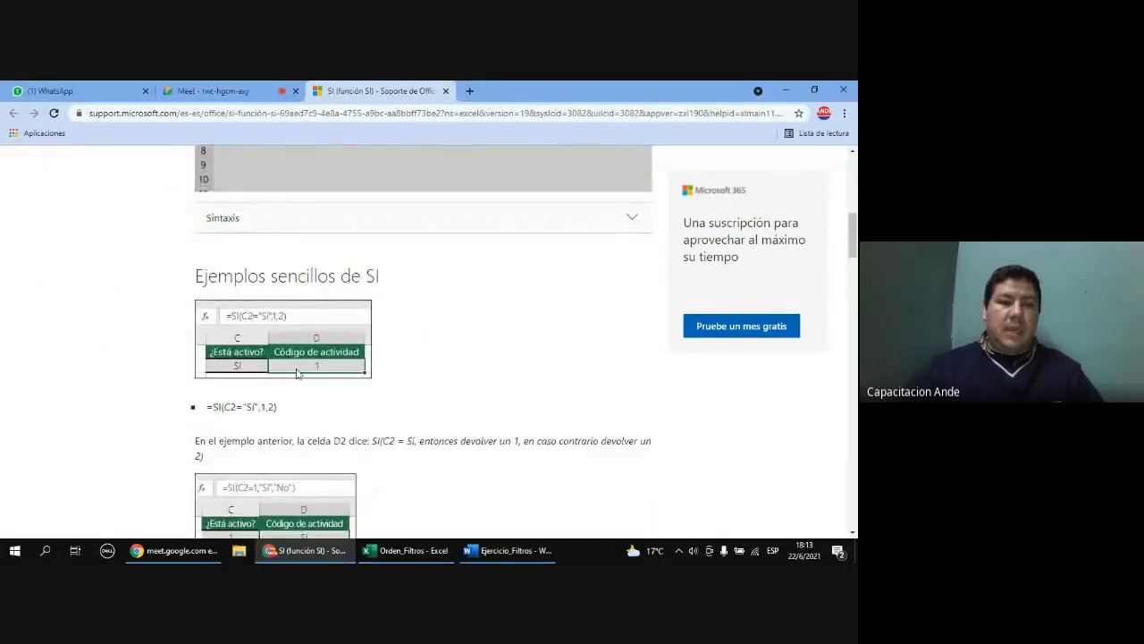
pyautogui.scroll(-2, 295, 304)
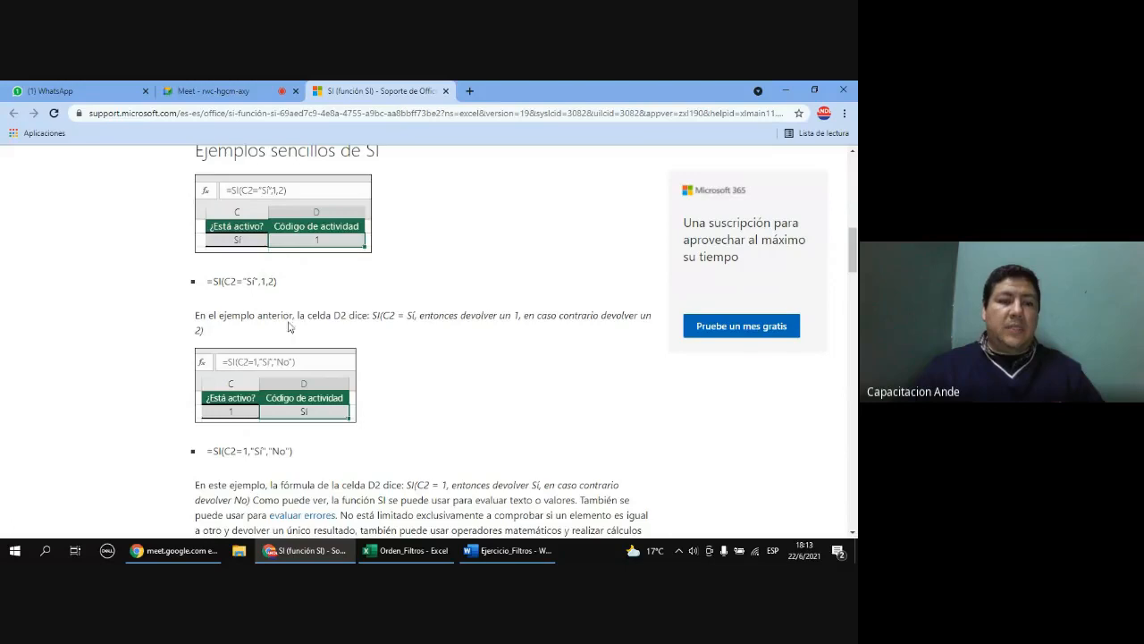
# - Go on through the article's further examples to the common problems section and highlight its heading "Problemas comunes"
pyautogui.scroll(-10, 288, 327)
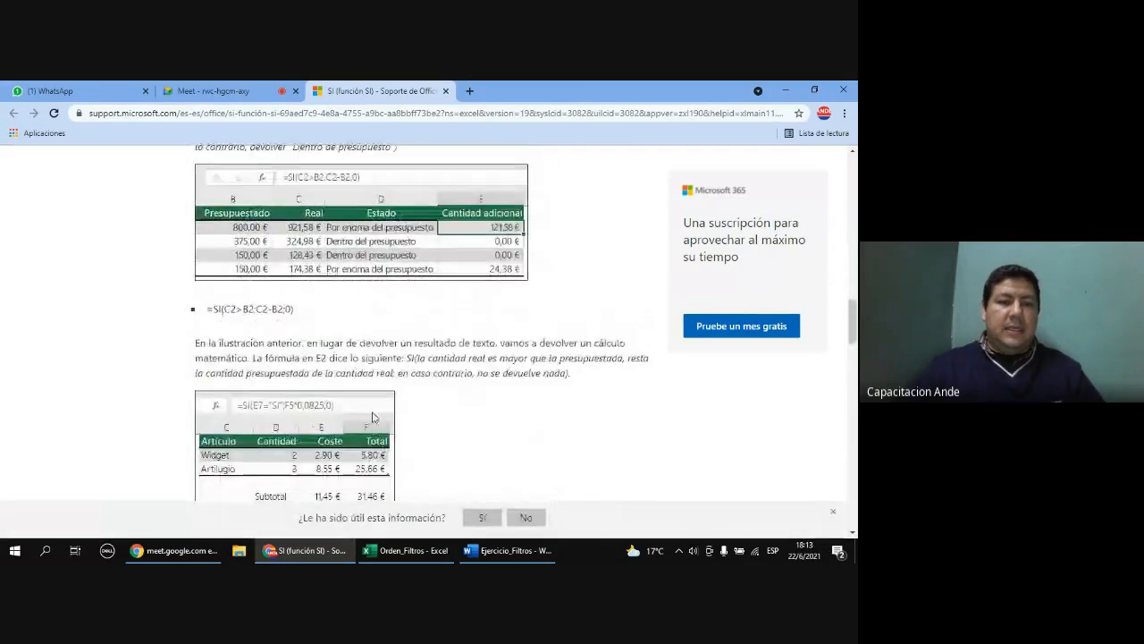
pyautogui.scroll(-5, 374, 417)
pyautogui.scroll(-2, 414, 378)
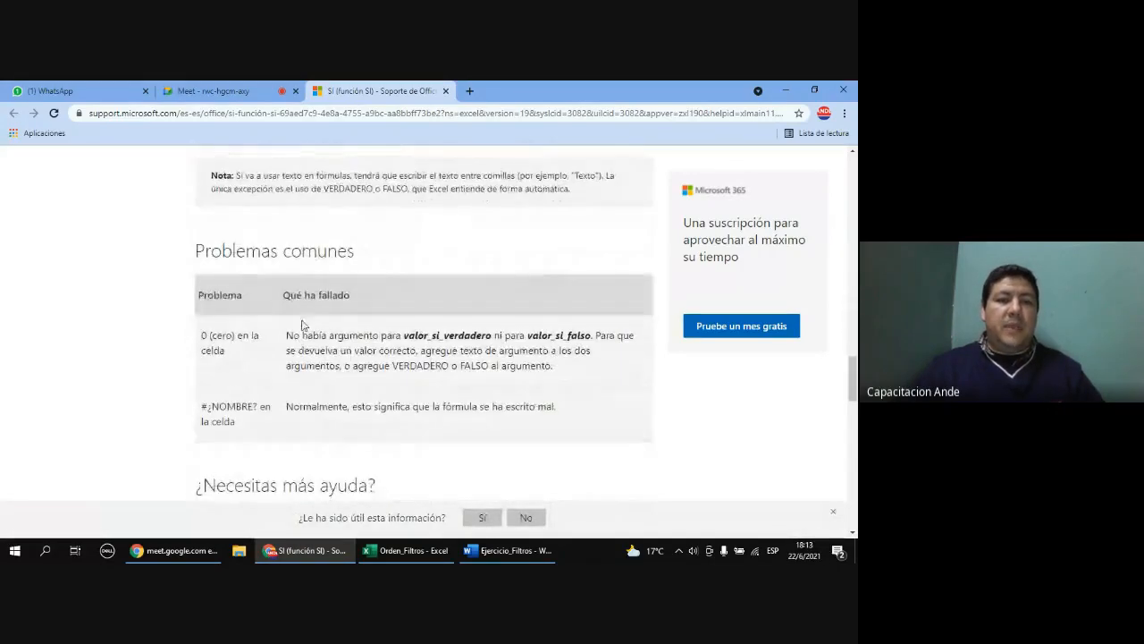
pyautogui.moveTo(356, 251); pyautogui.dragTo(206, 251)
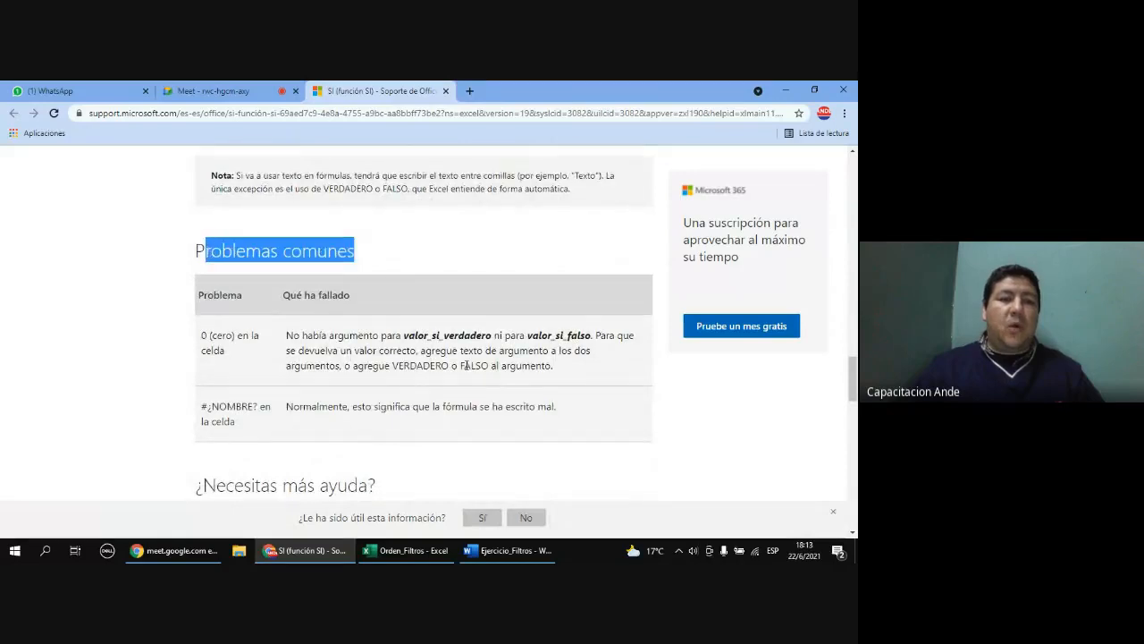
# - Read the common problems table, highlight the #¿NOMBRE? error, skim the related links, and return to the beginning of the SI article
pyautogui.scroll(-1, 464, 368)
pyautogui.click(263, 341)
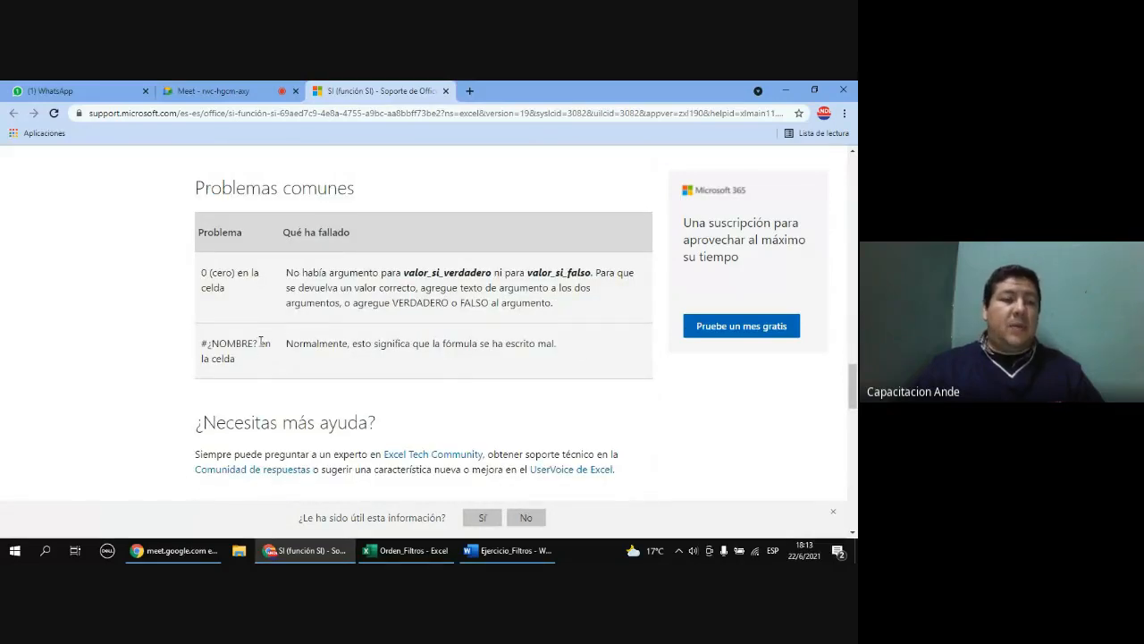
pyautogui.moveTo(259, 343); pyautogui.dragTo(205, 345)
pyautogui.scroll(-1, 253, 366)
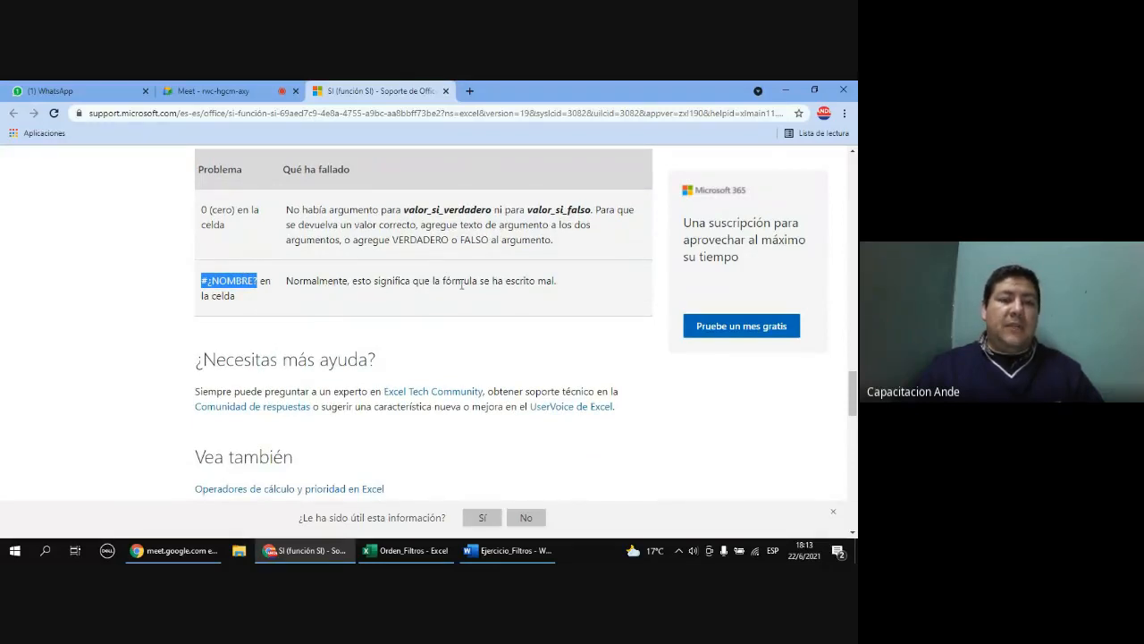
pyautogui.click(238, 300)
pyautogui.scroll(-2, 355, 294)
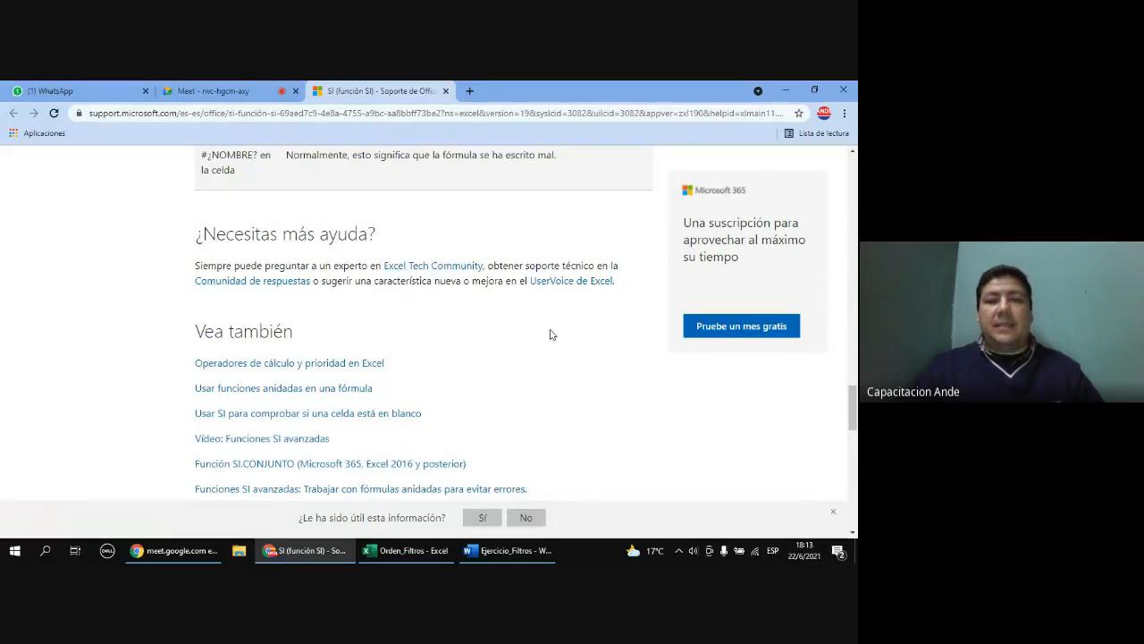
pyautogui.scroll(-2, 437, 317)
pyautogui.scroll(15, 481, 340)
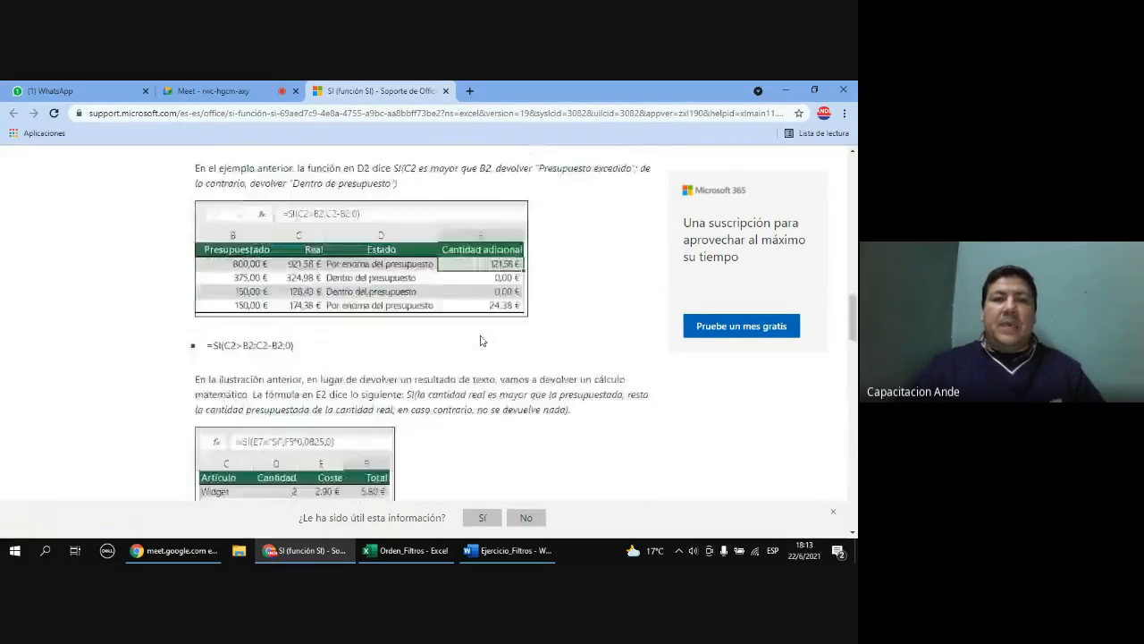
pyautogui.scroll(10, 480, 340)
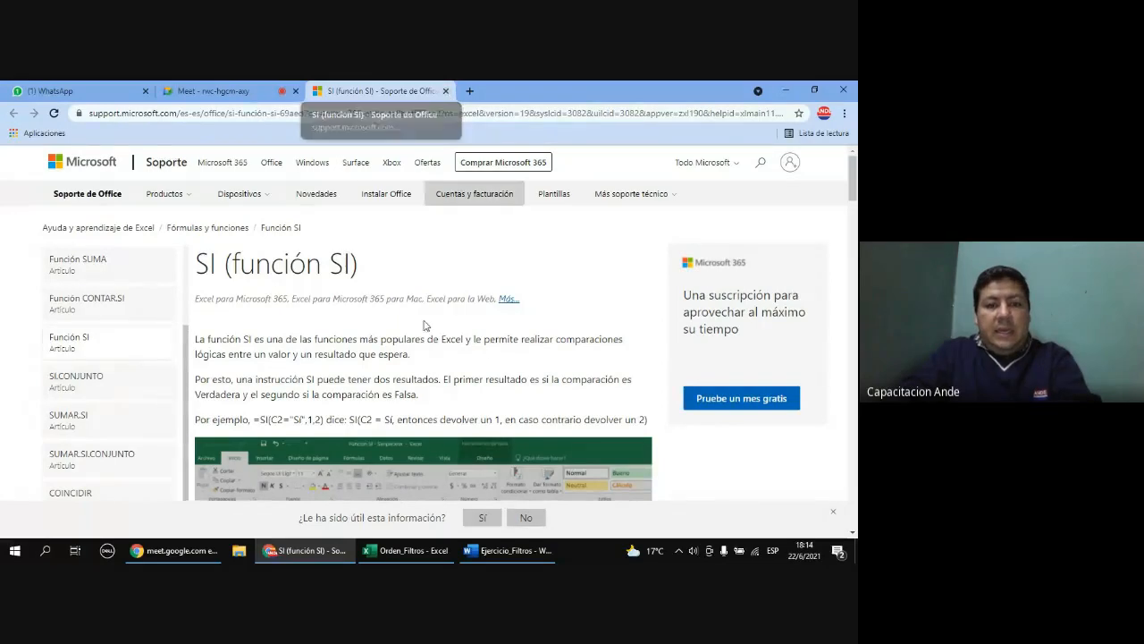
# - Close the SI help article, return to the Orden_Filtros workbook in Excel, and cancel the SI function arguments of K5
pyautogui.click(446, 91)
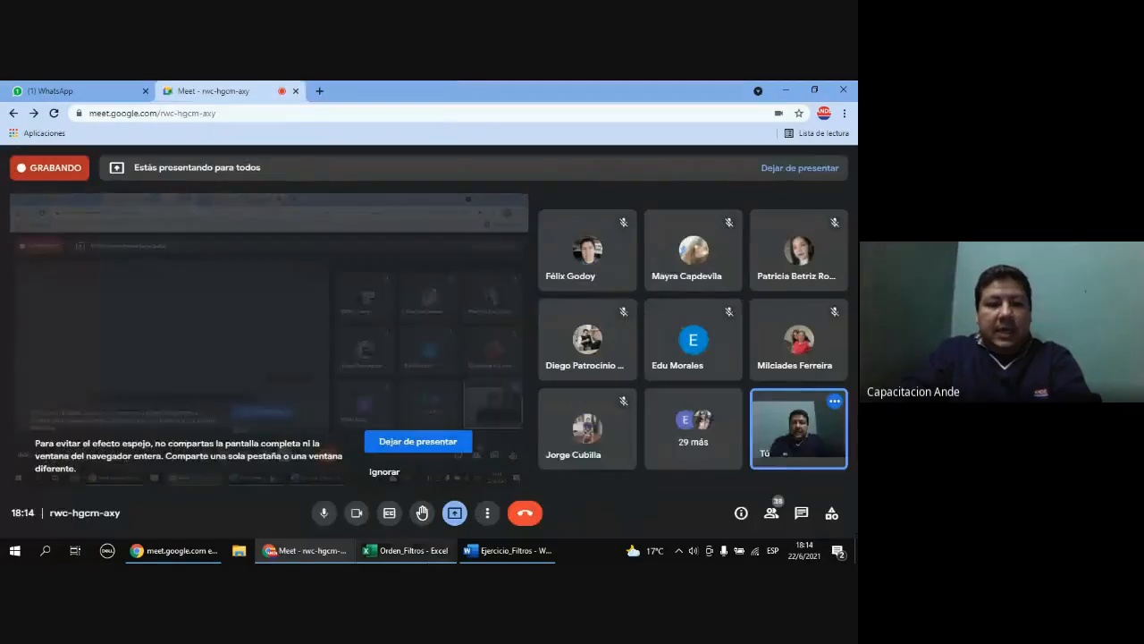
pyautogui.click(407, 551)
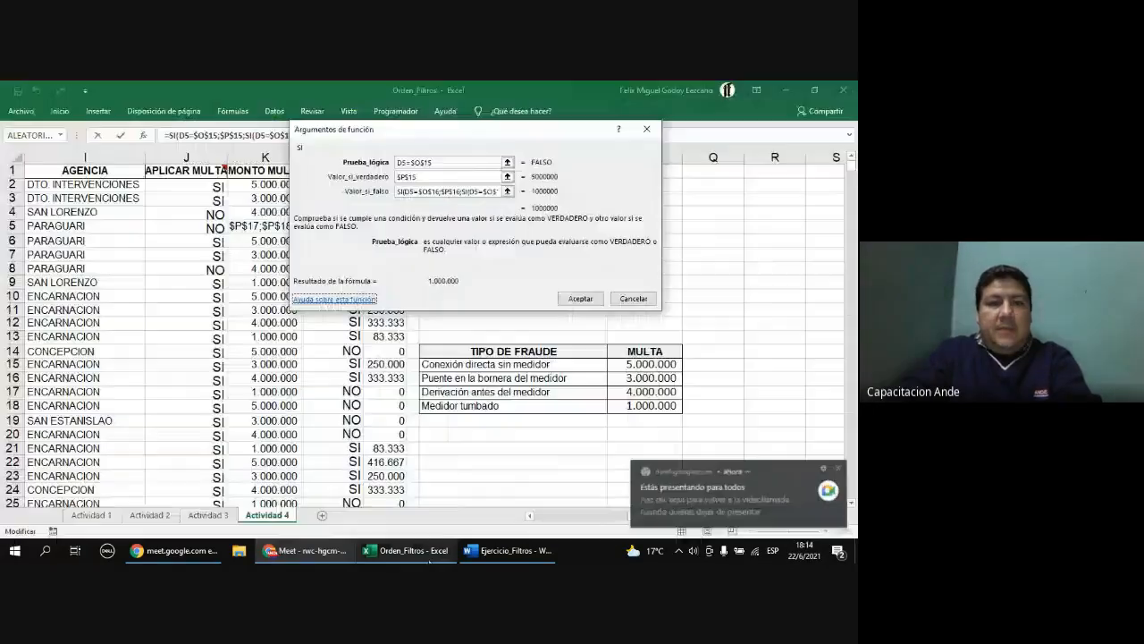
pyautogui.click(641, 300)
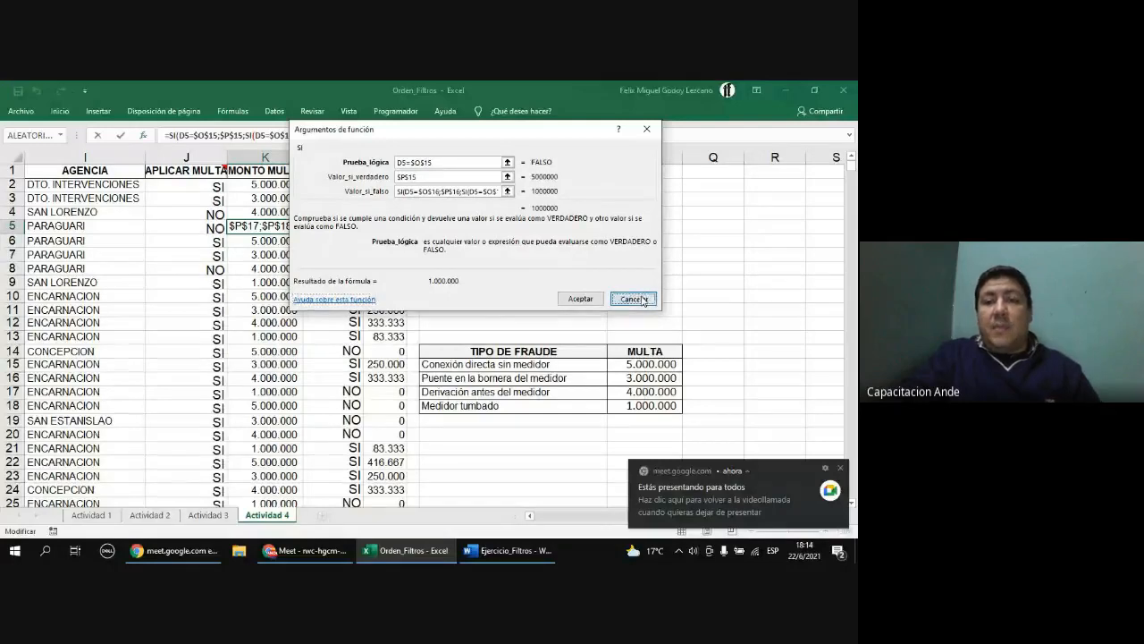
pyautogui.click(841, 470)
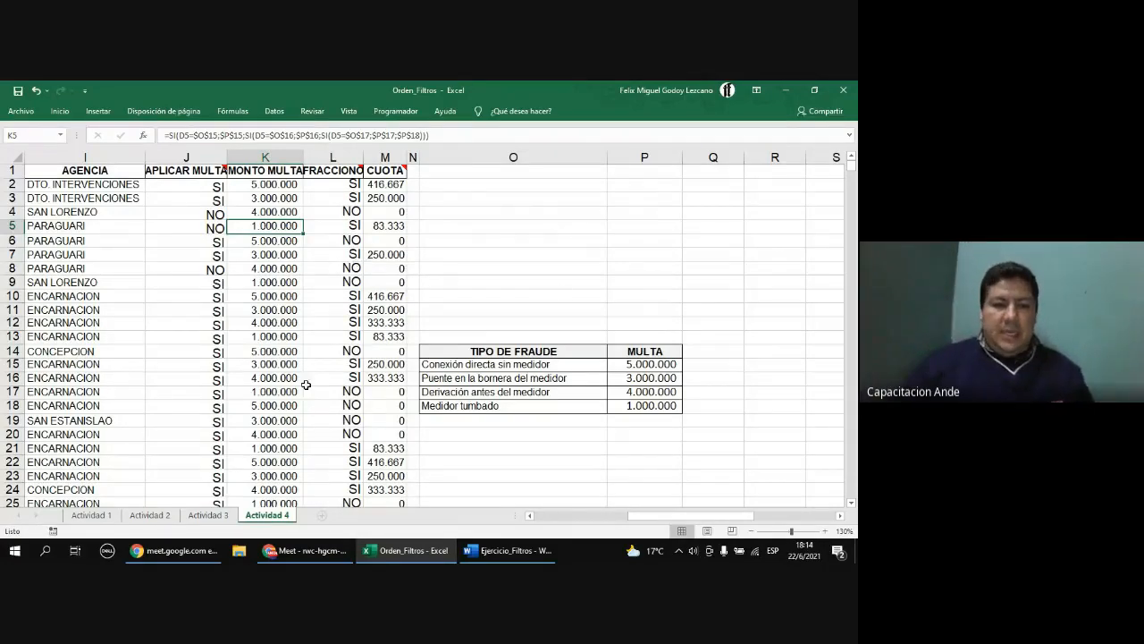
# - Go to the Actividad 2 sheet and pin the ribbon so it stays expanded
pyautogui.click(211, 516)
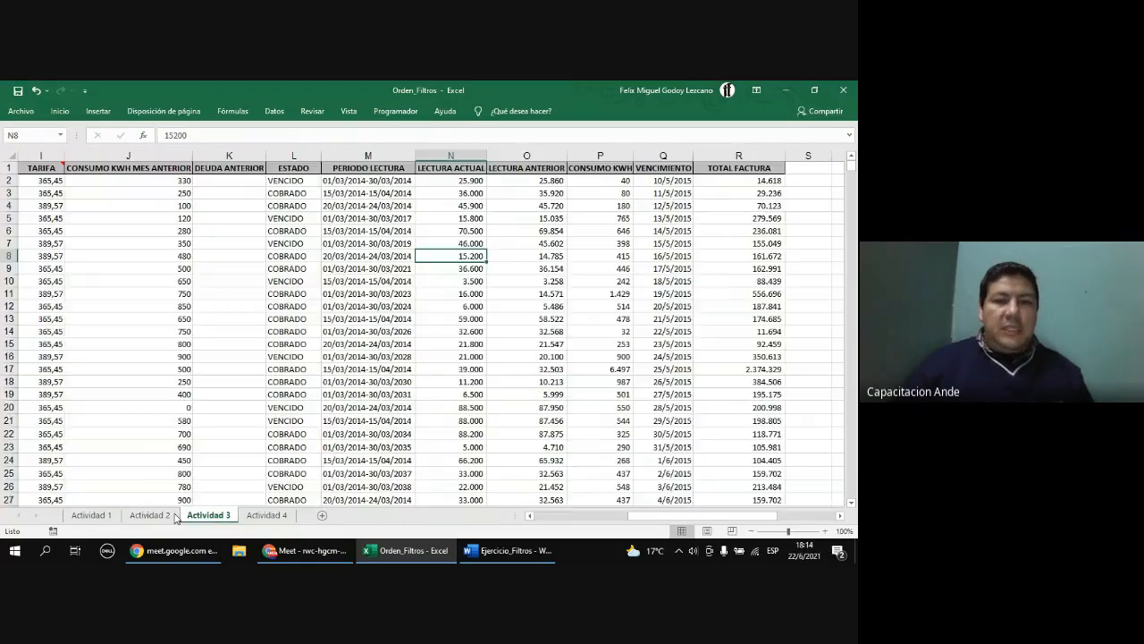
pyautogui.click(152, 516)
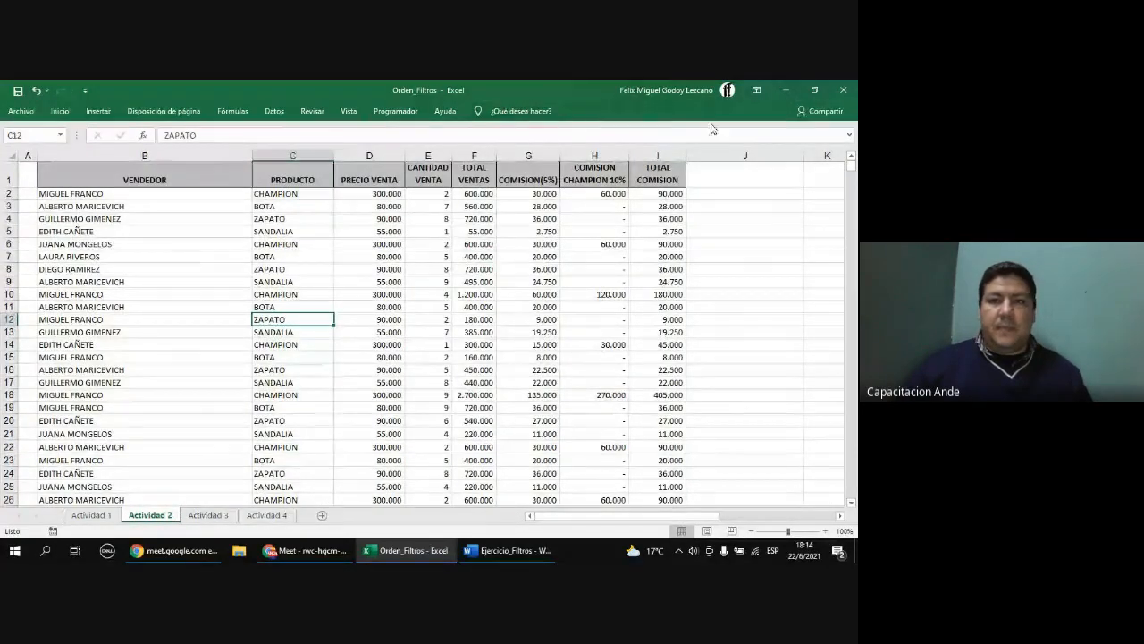
pyautogui.click(60, 111)
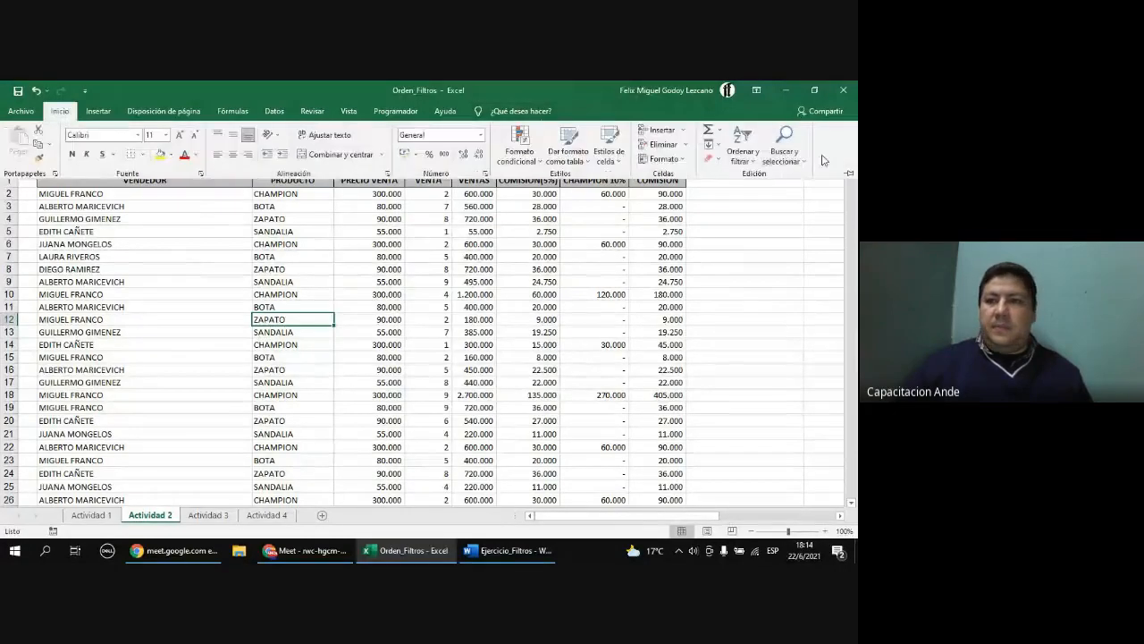
pyautogui.click(850, 175)
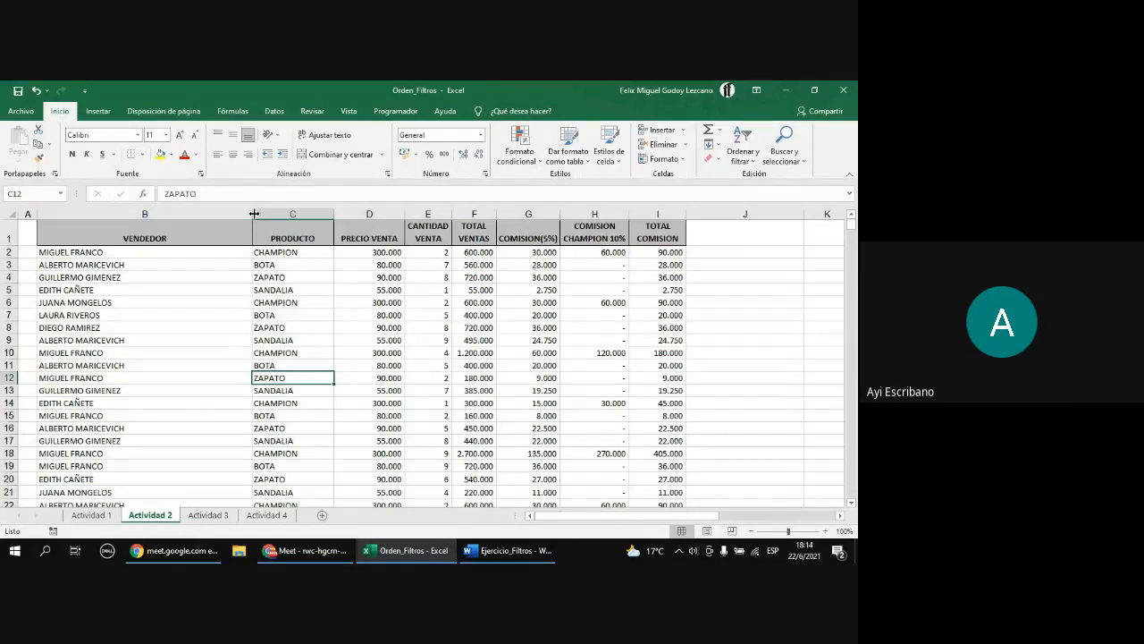
# - Narrow the VENDEDOR and PRODUCTO columns of the Actividad 2 table
pyautogui.moveTo(253, 214); pyautogui.dragTo(233, 214)
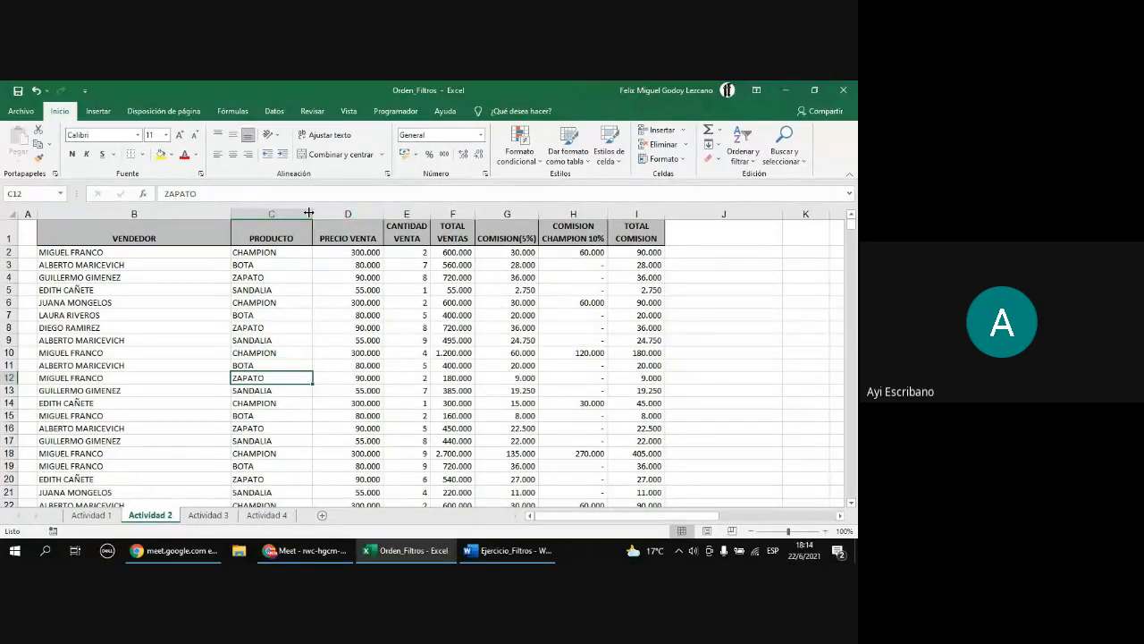
pyautogui.moveTo(313, 213); pyautogui.dragTo(279, 213)
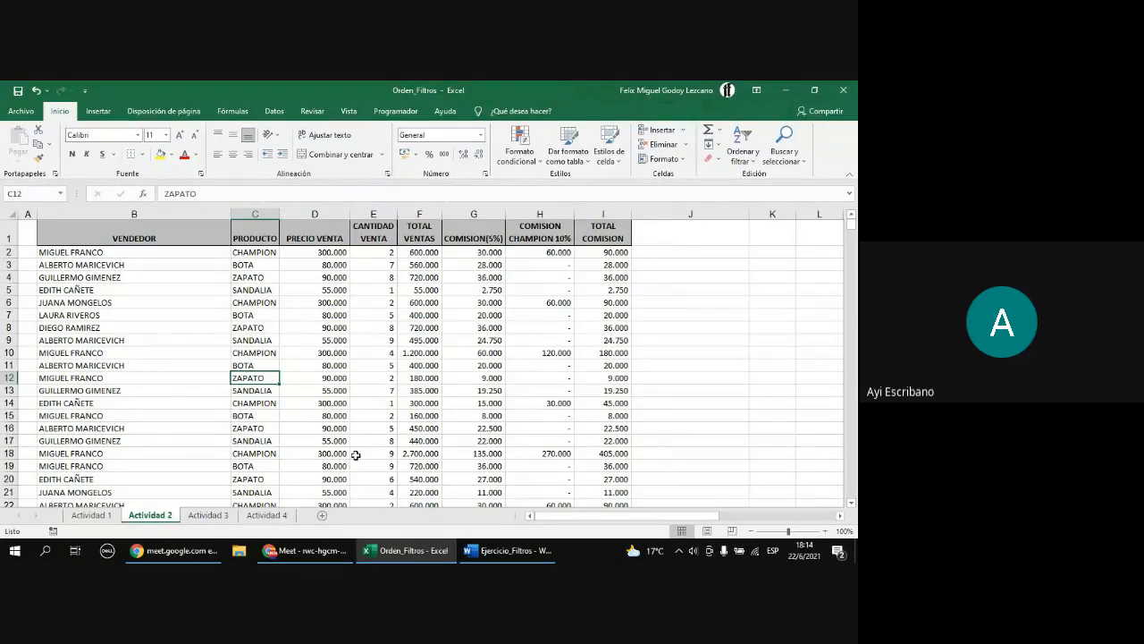
pyautogui.click(320, 550)
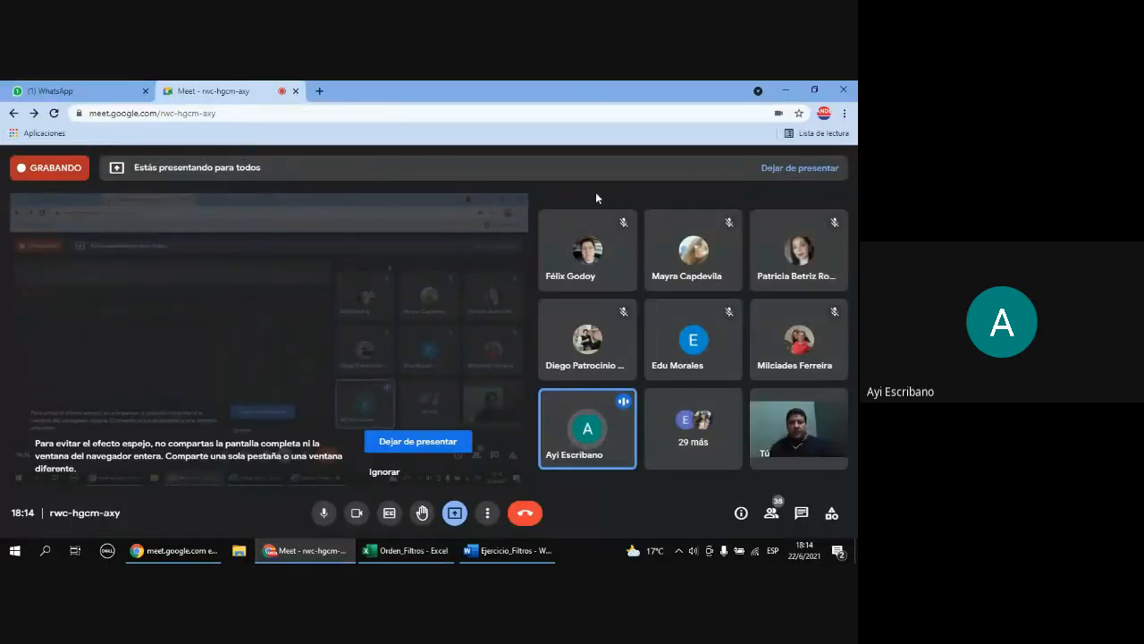
pyautogui.click(430, 556)
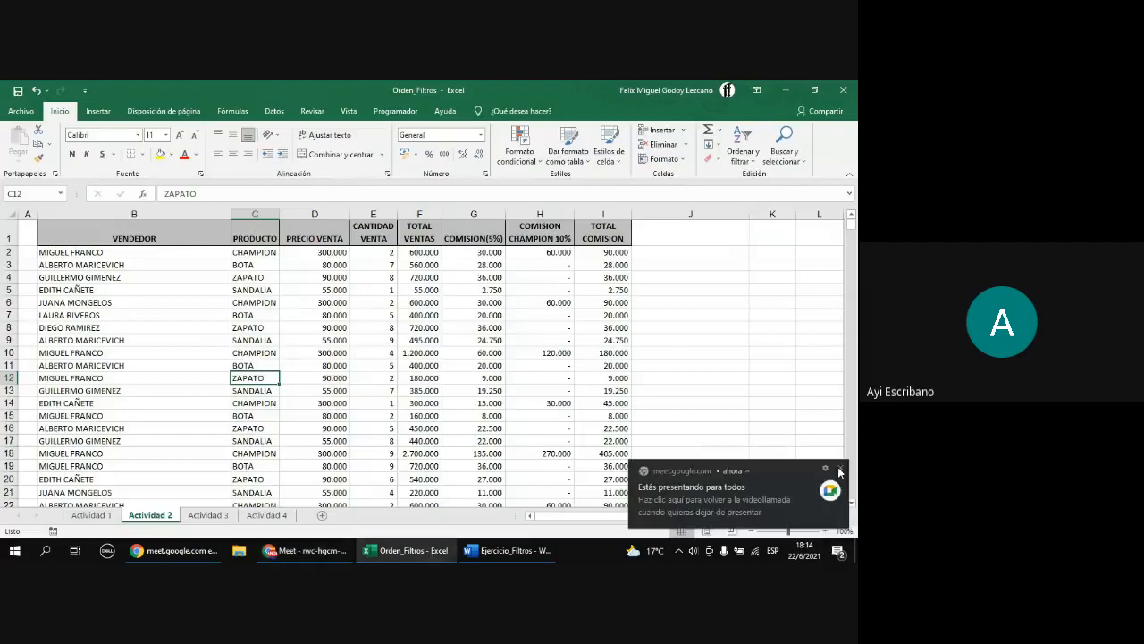
# - Select the VENDEDOR header cell B1 and bring up the sort and filter commands
pyautogui.click(105, 239)
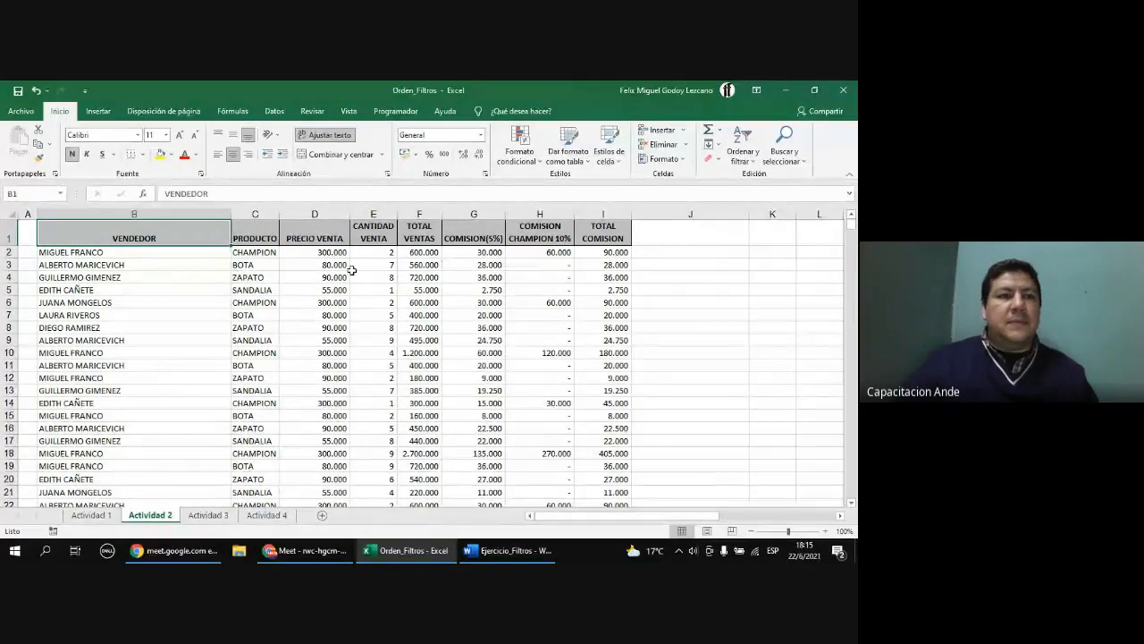
pyautogui.click(274, 111)
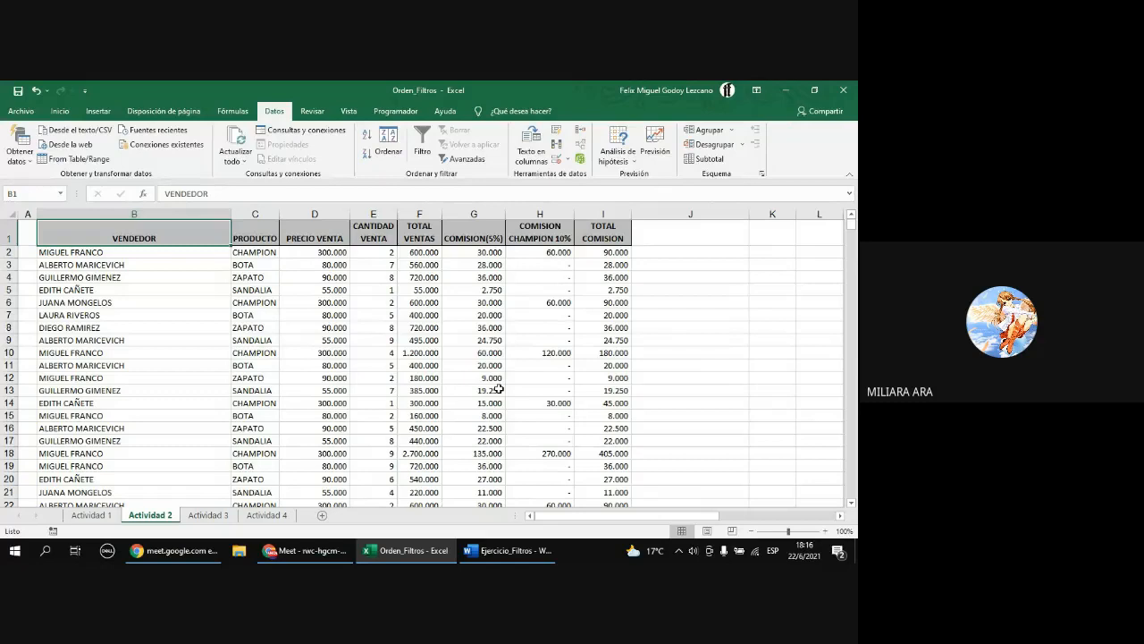
# - Return to the Actividad 4 sheet and compare the MONTO MULTA formulas in K4, K2 and K3
pyautogui.click(268, 515)
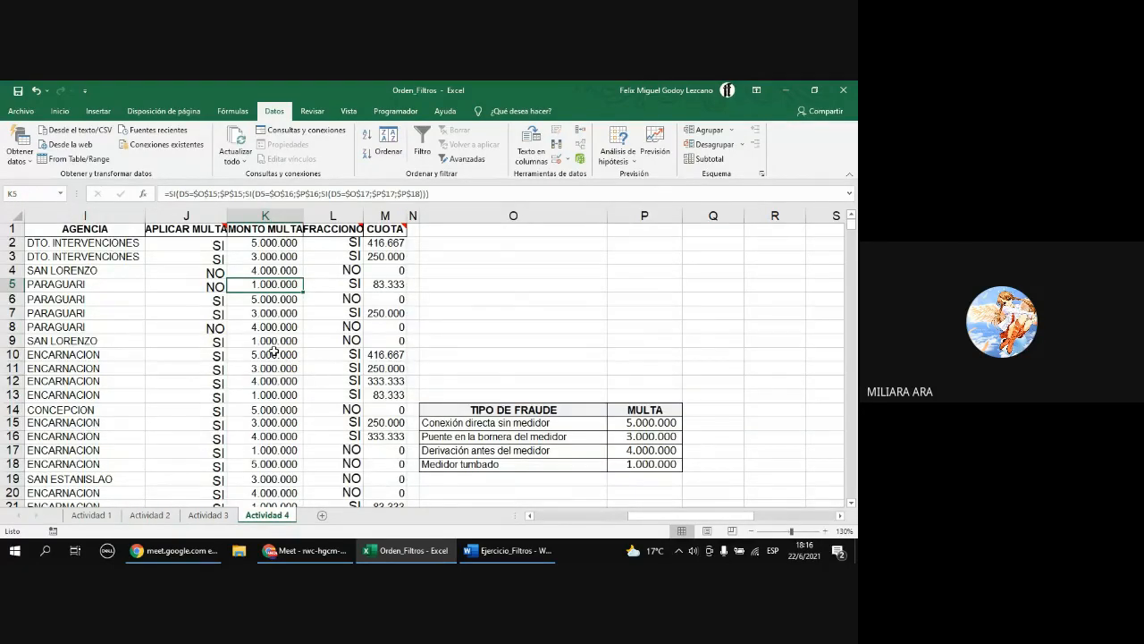
pyautogui.keyDown('ctrl'); pyautogui.scroll(-1, 274, 350); pyautogui.keyUp('ctrl')
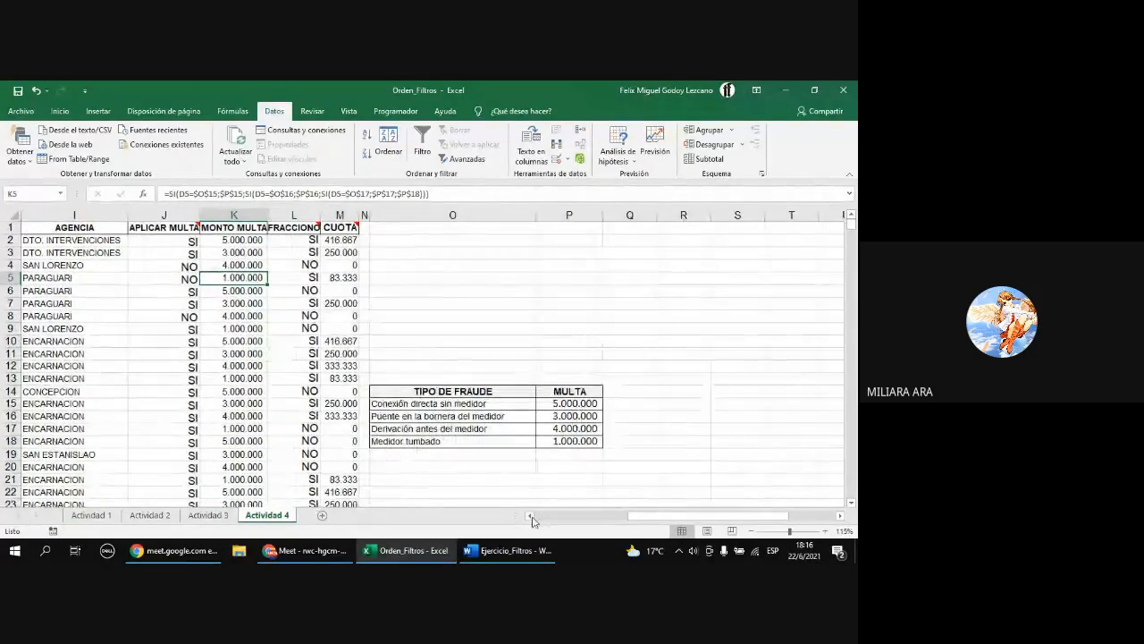
pyautogui.click(530, 517)
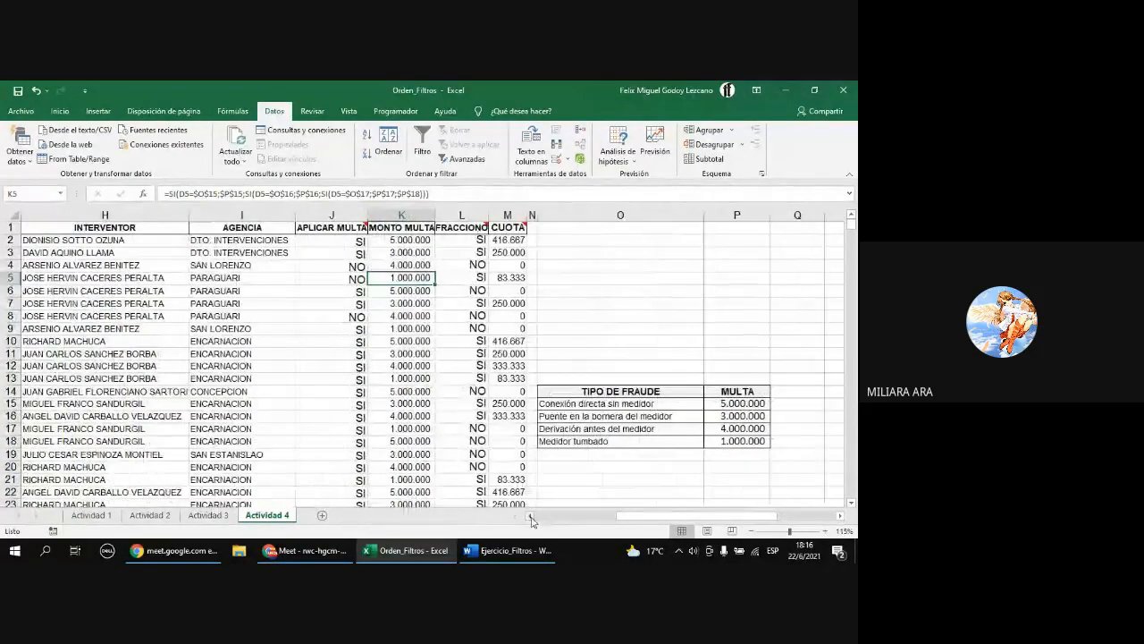
pyautogui.click(425, 266)
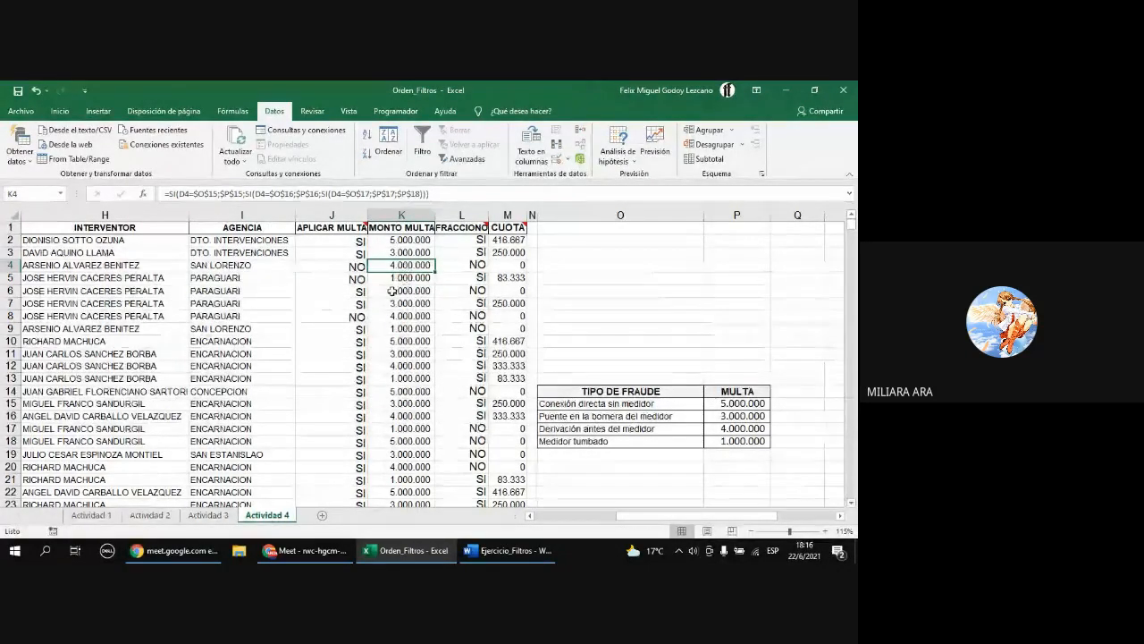
pyautogui.click(421, 242)
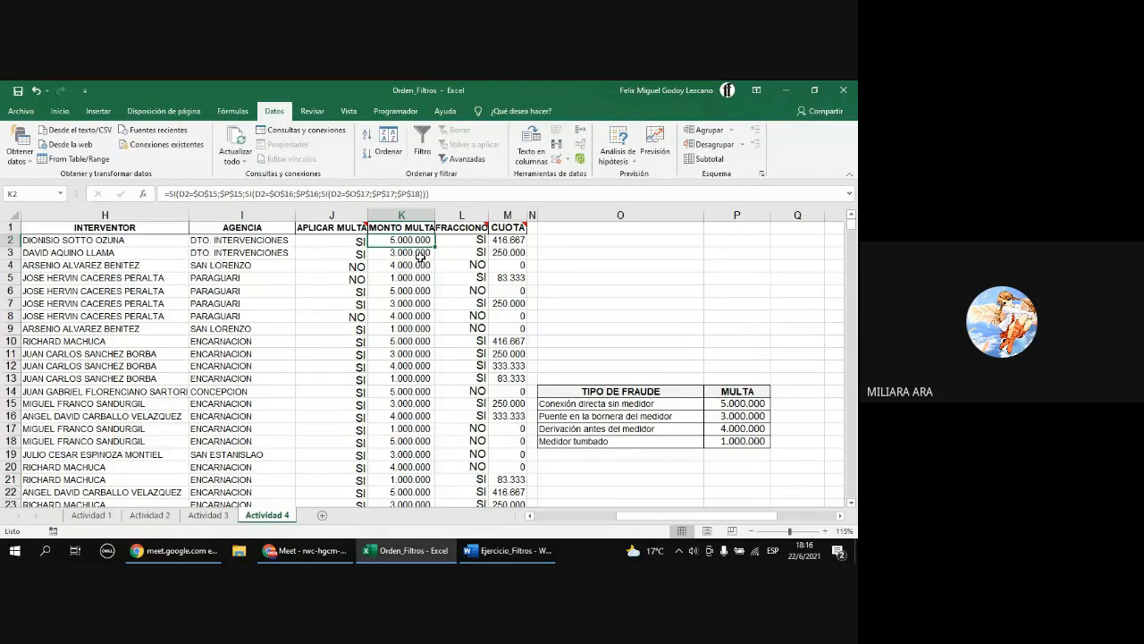
pyautogui.click(420, 256)
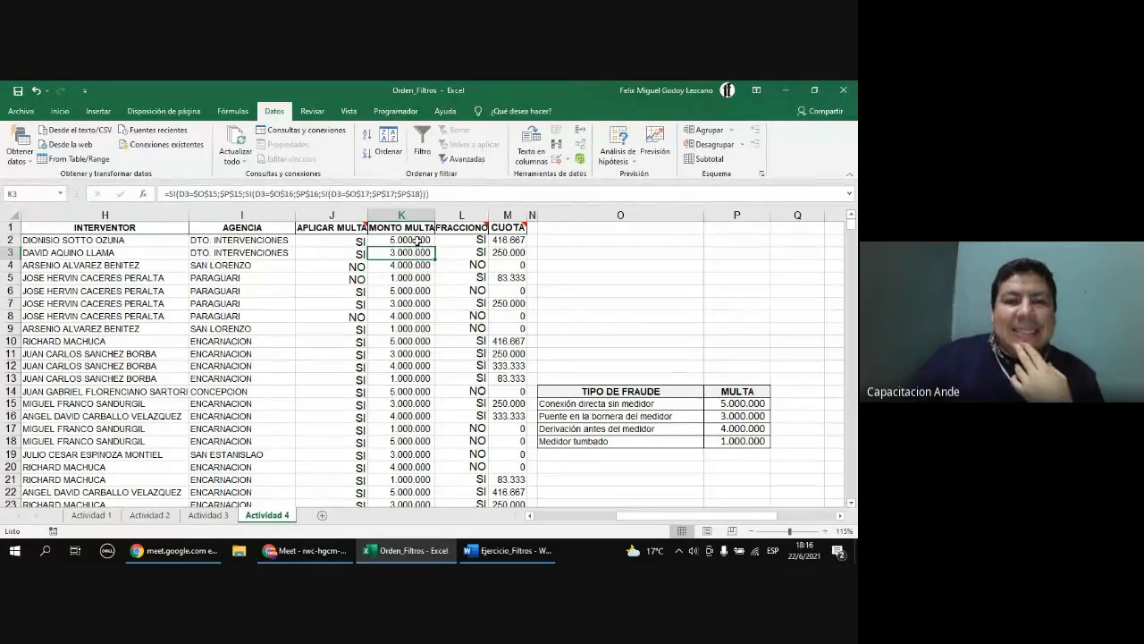
# - Inspect the value-if-true argument in K2's formula without editing it, and check each fine in P15 to P18 of the TIPO DE FRAUDE table
pyautogui.doubleClick(419, 241)
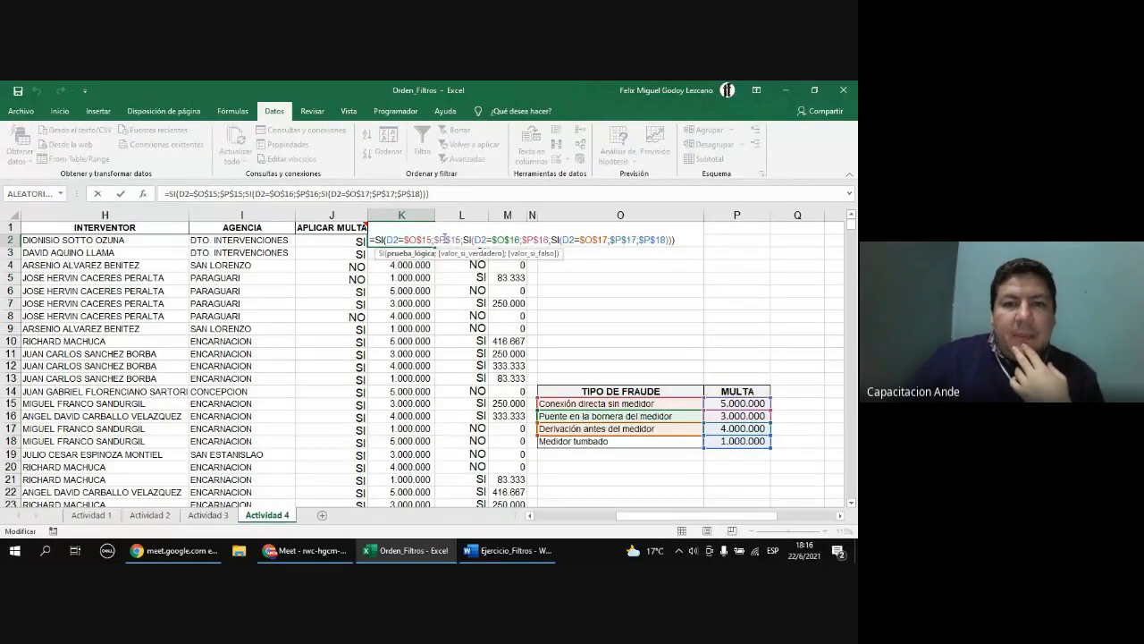
pyautogui.click(435, 240)
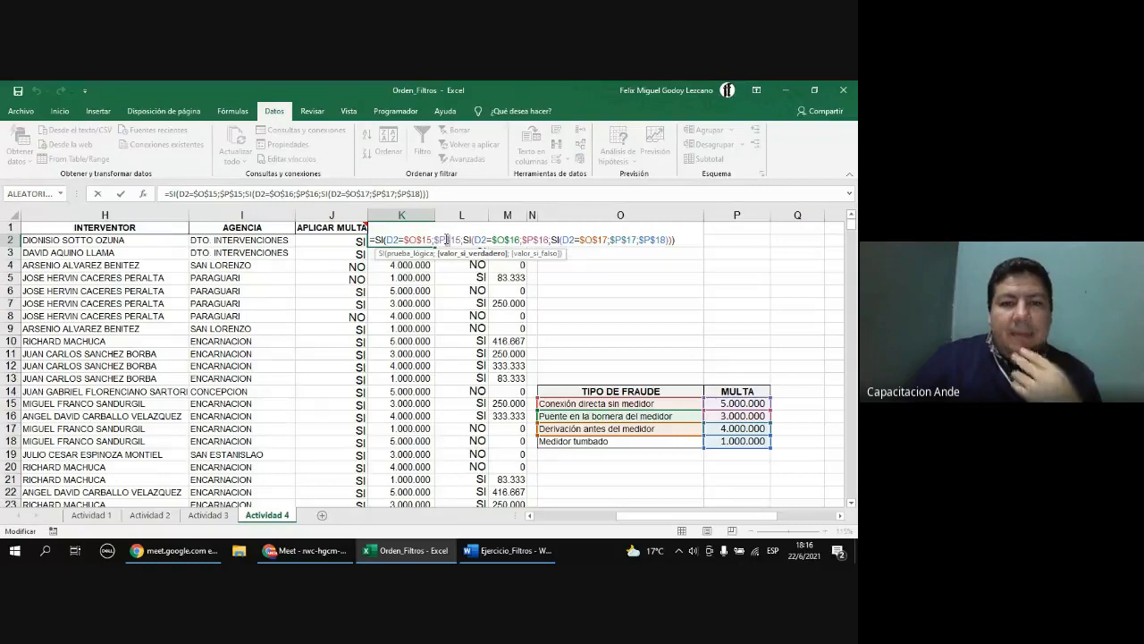
pyautogui.press('Escape')
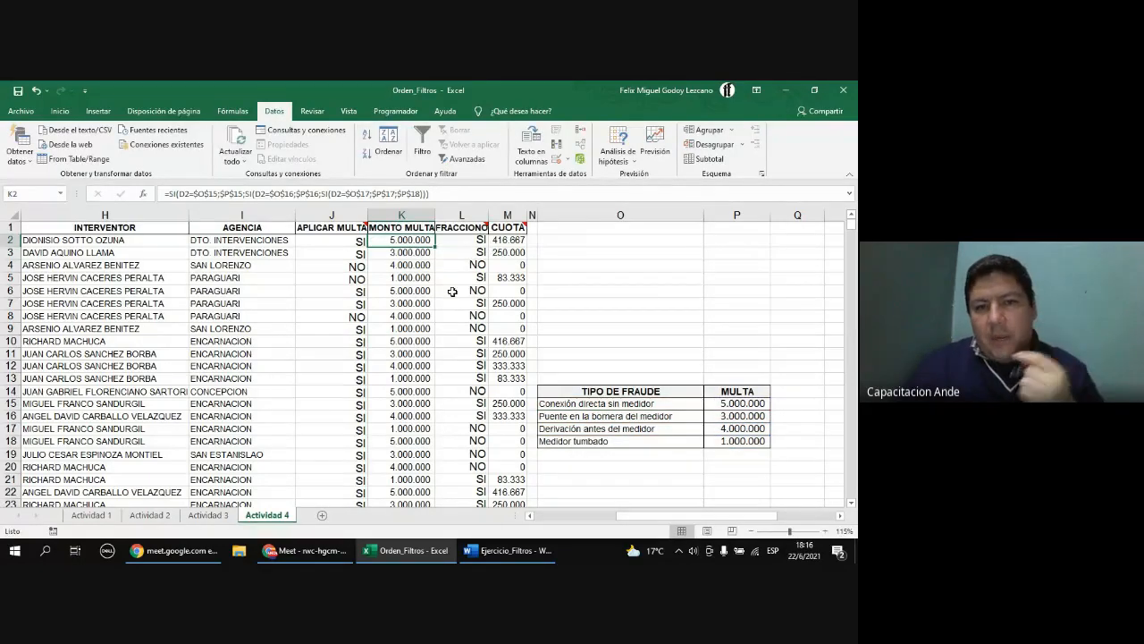
pyautogui.click(746, 405)
pyautogui.click(749, 419)
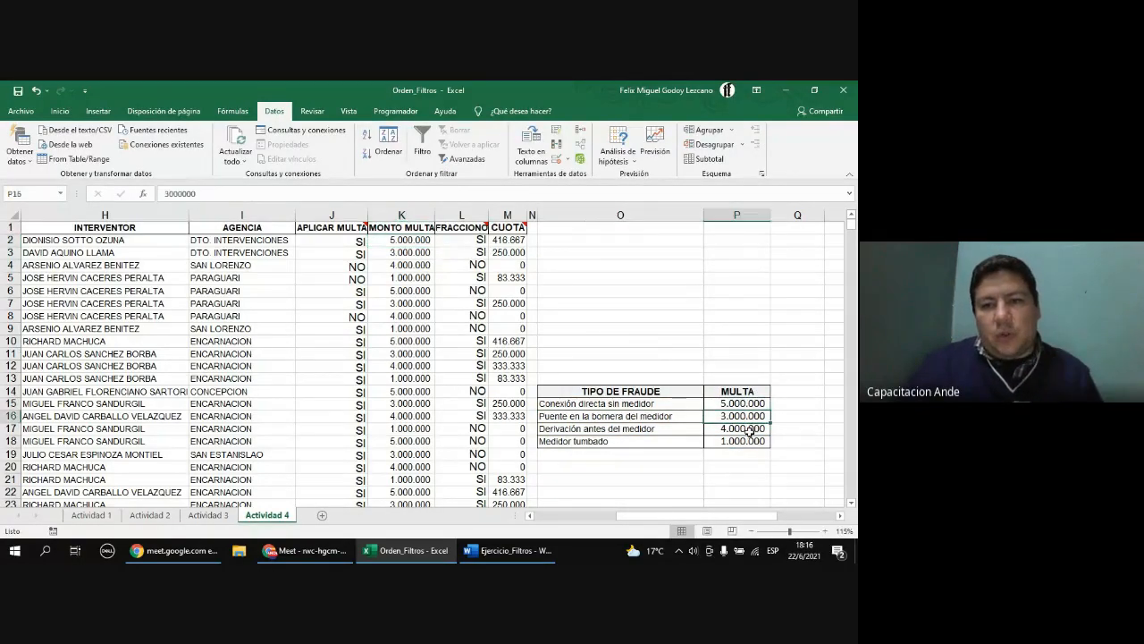
pyautogui.click(751, 431)
pyautogui.click(755, 442)
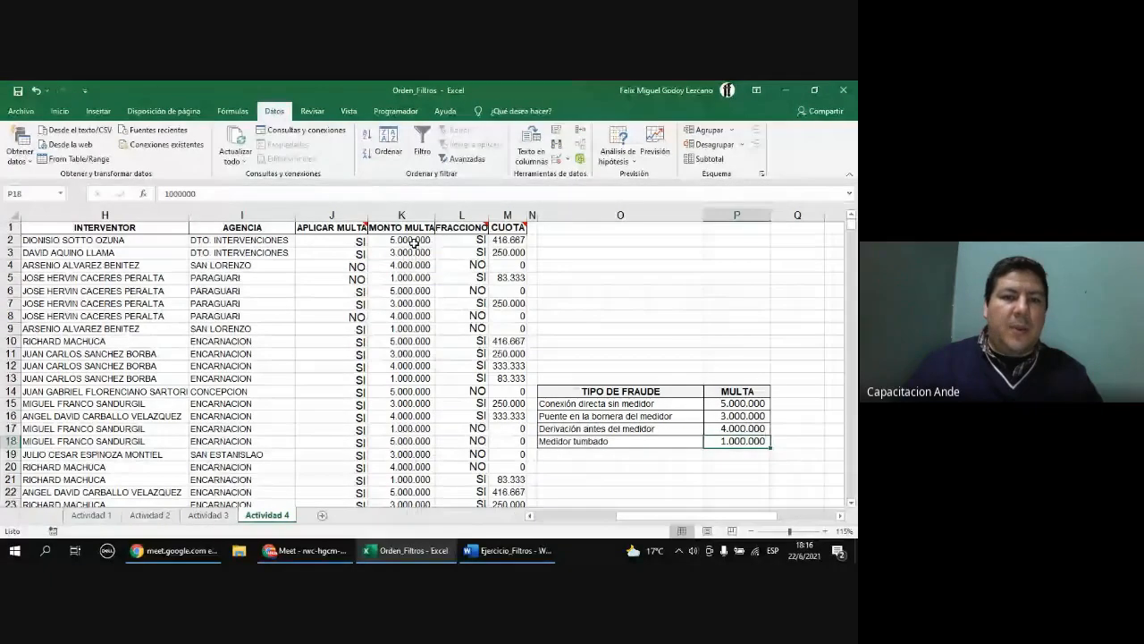
# - Go over the first MONTO MULTA amounts and examine K2's nested SI formula again, leaving it unedited
pyautogui.moveTo(404, 240); pyautogui.dragTo(411, 353)
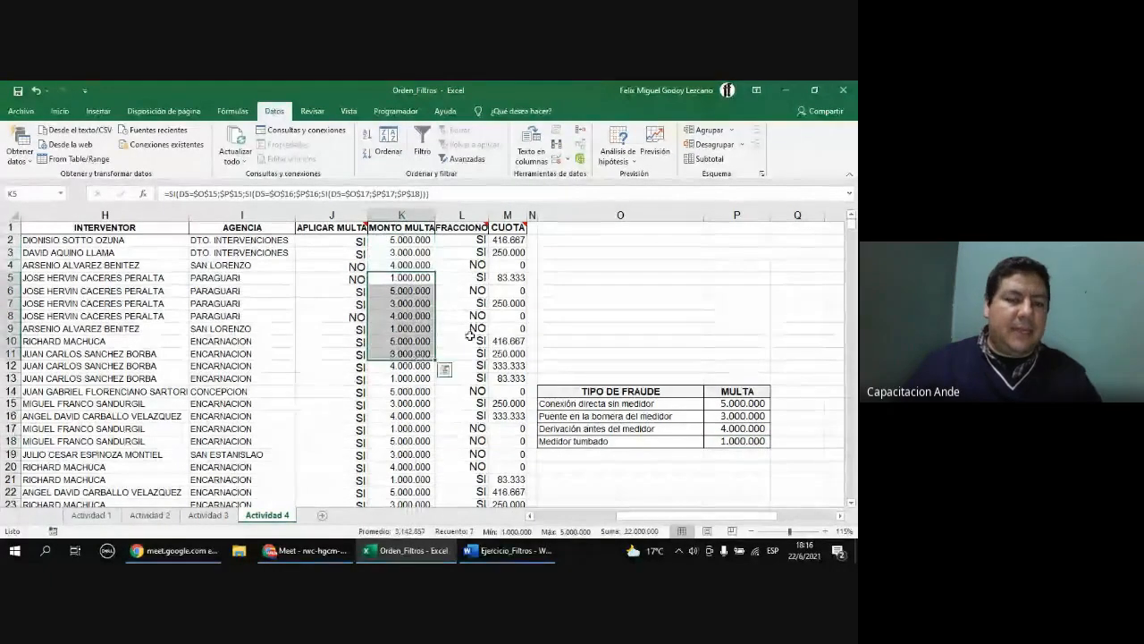
pyautogui.click(402, 240)
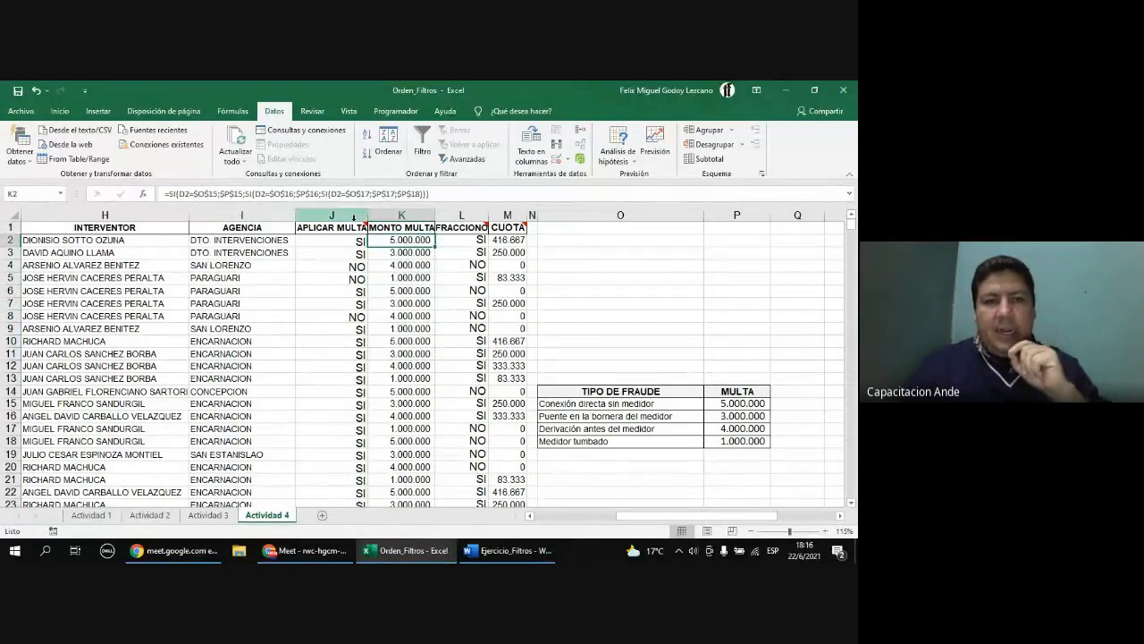
pyautogui.doubleClick(407, 239)
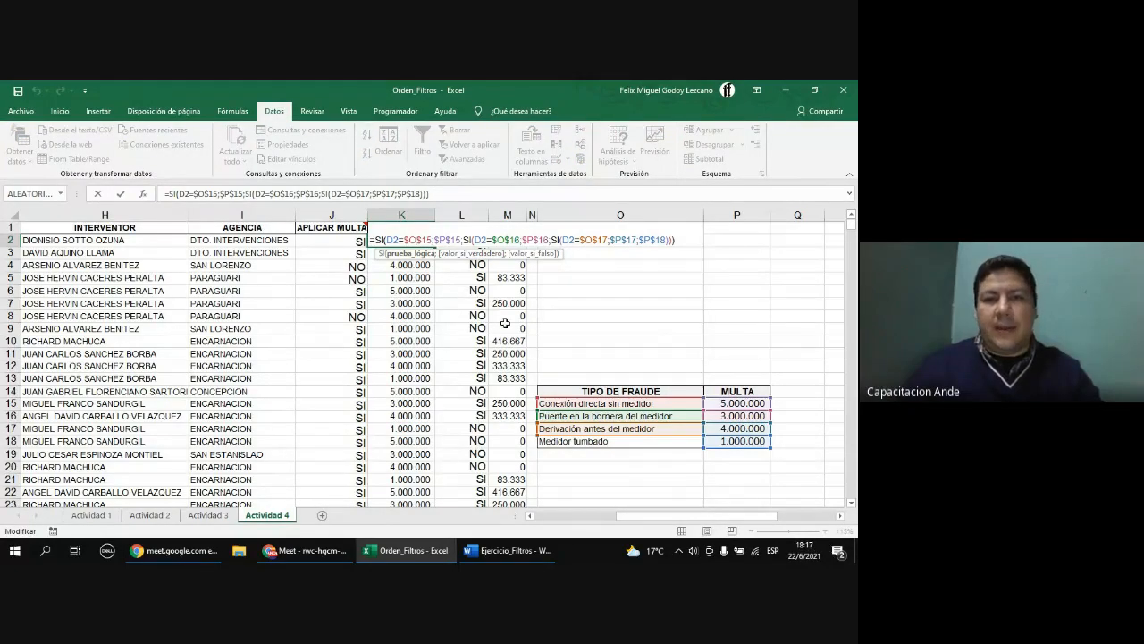
pyautogui.hotkey('ctrl', 'Return')
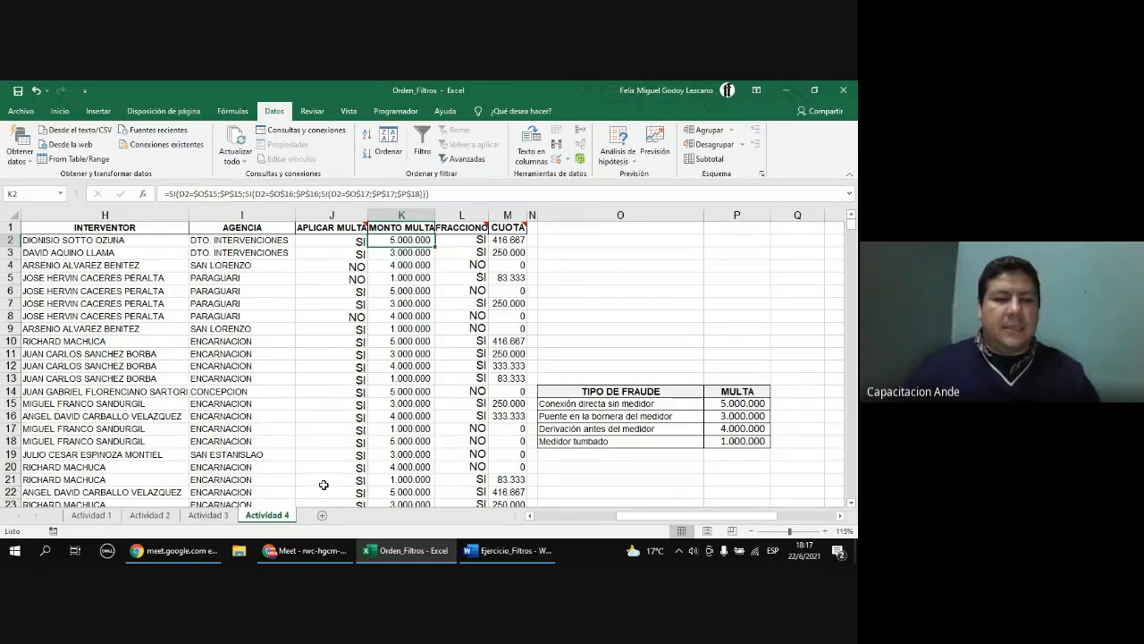
# - Enlarge the display of the Actividad 2 sheet to 120% and the Actividad 3 sheet to 110%, then return to Actividad 2
pyautogui.click(150, 516)
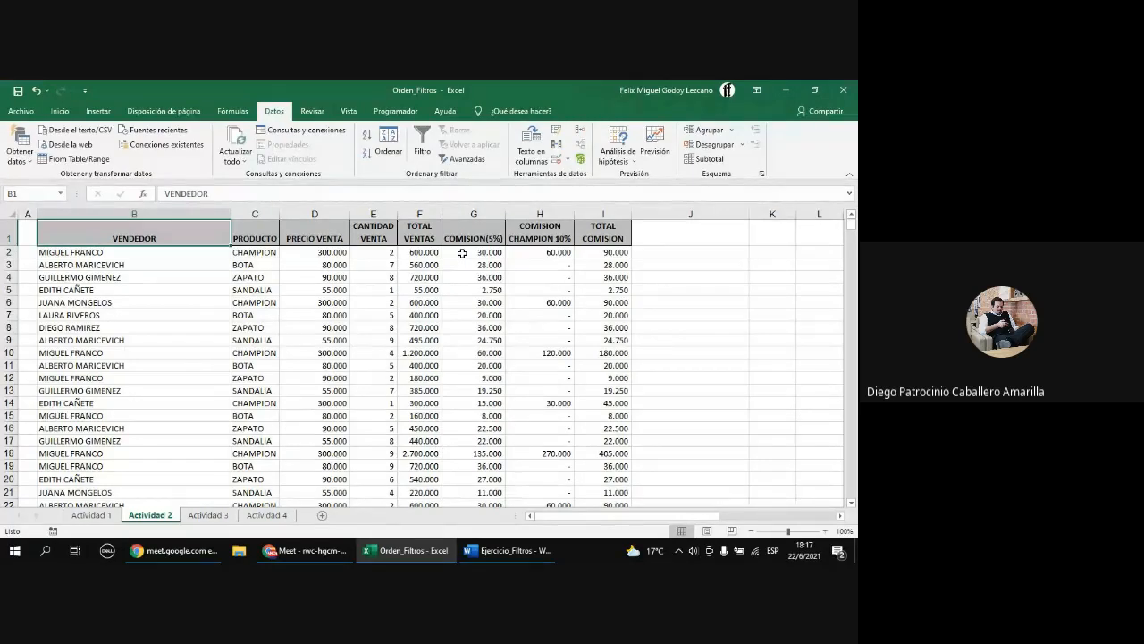
pyautogui.click(826, 532)
pyautogui.click(826, 532)
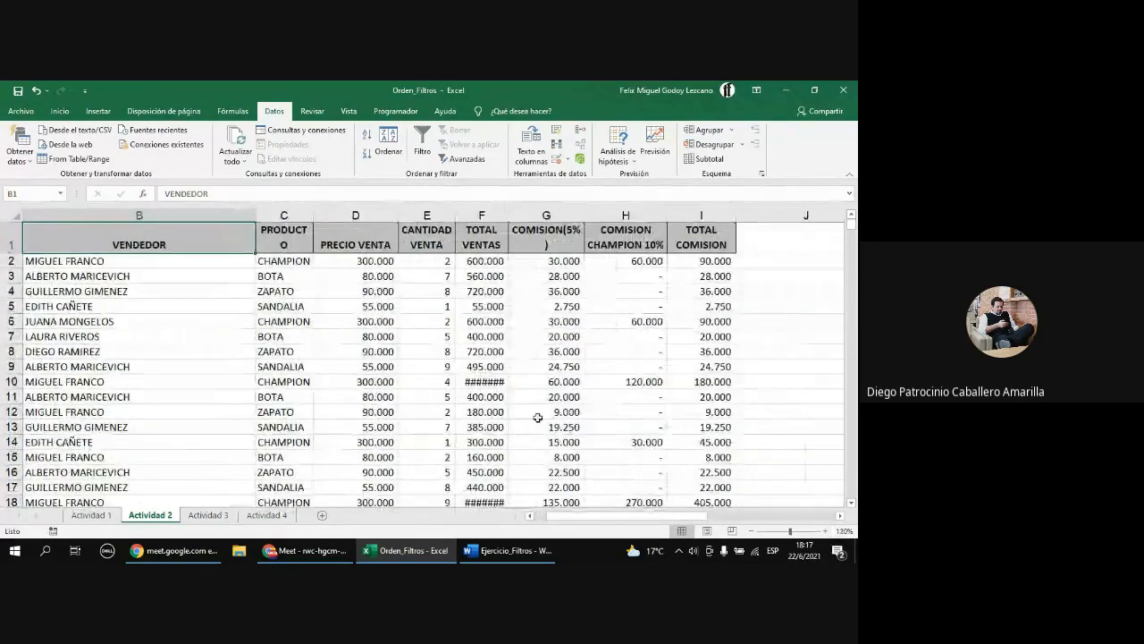
pyautogui.click(209, 515)
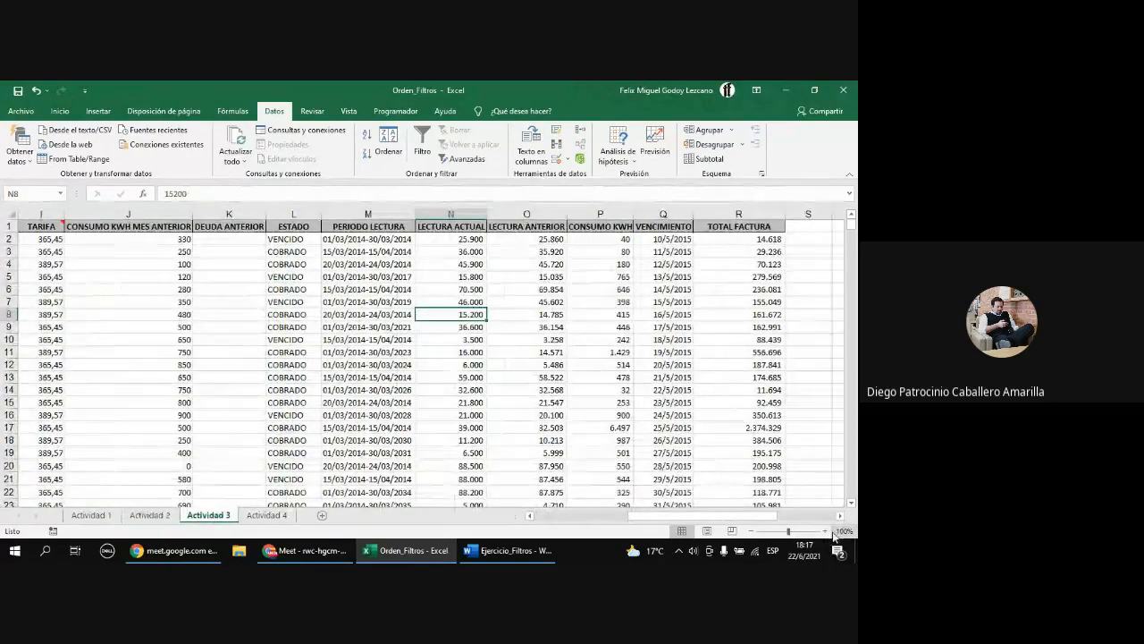
pyautogui.click(826, 531)
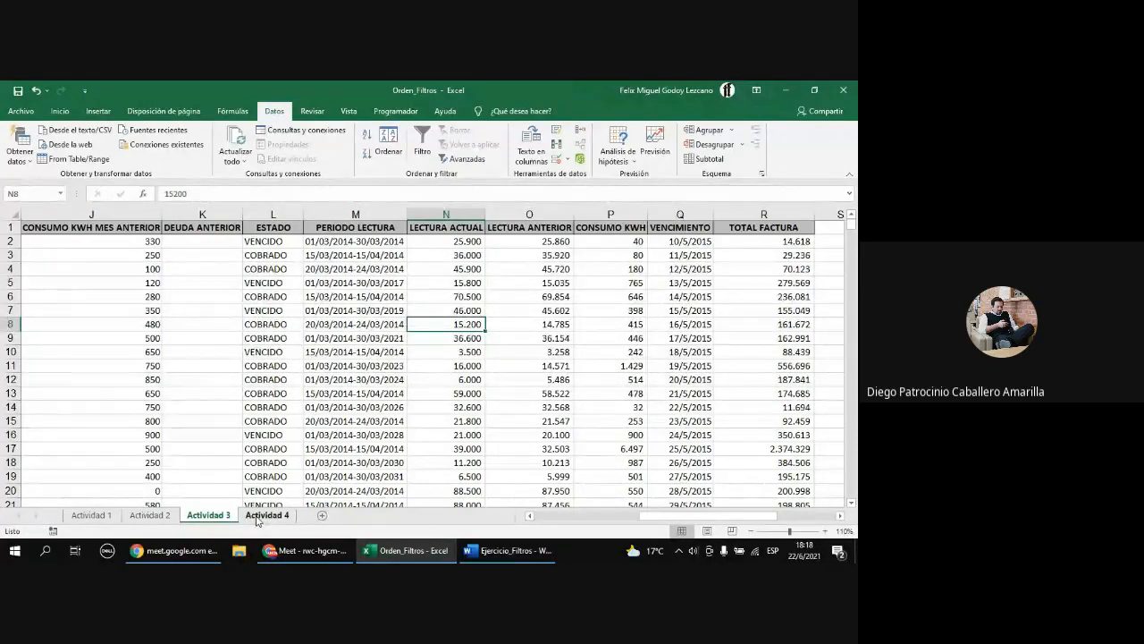
pyautogui.click(169, 516)
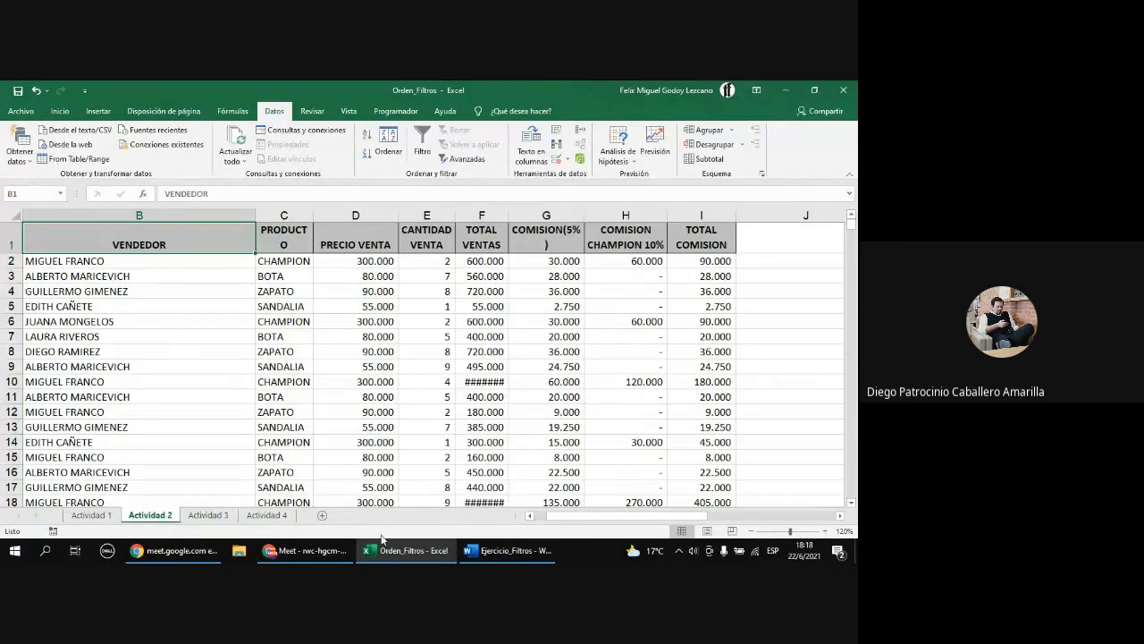
# - Widen the TOTAL VENTAS, COMISION(5%) and PRODUCTO columns in Actividad 2 so their amounts and headers fit
pyautogui.click(530, 516)
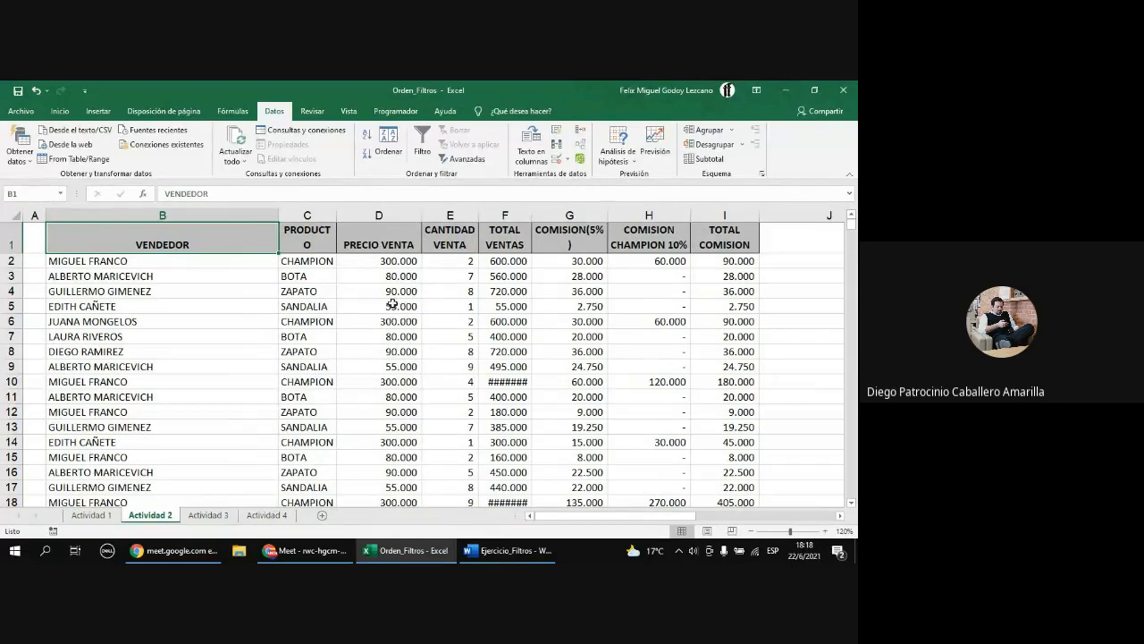
pyautogui.doubleClick(532, 216)
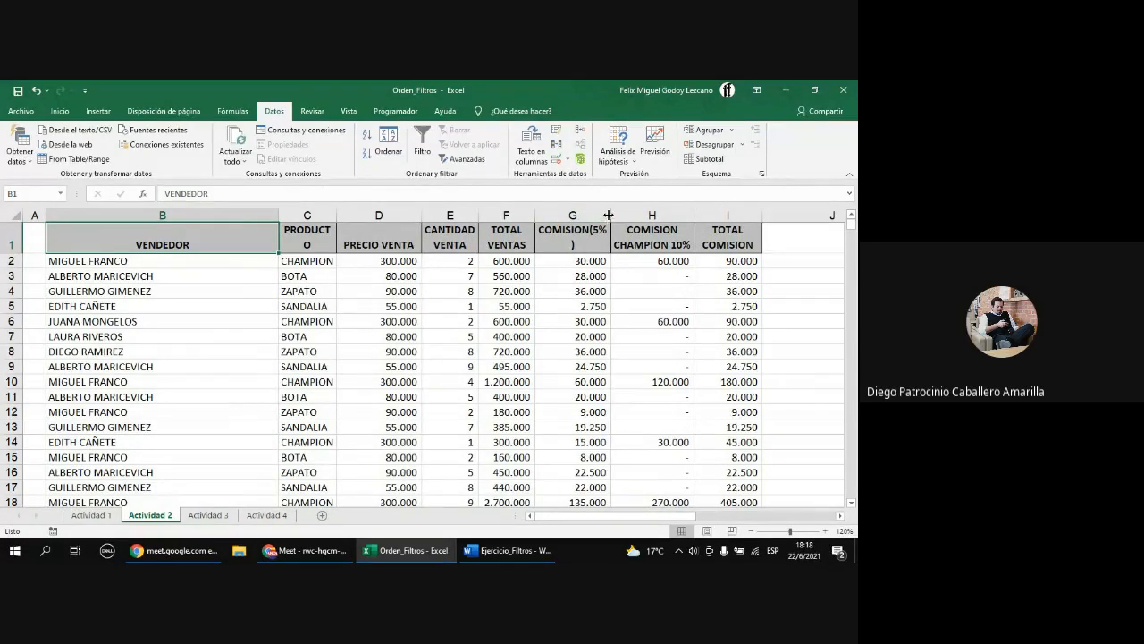
pyautogui.moveTo(607, 215); pyautogui.dragTo(615, 215)
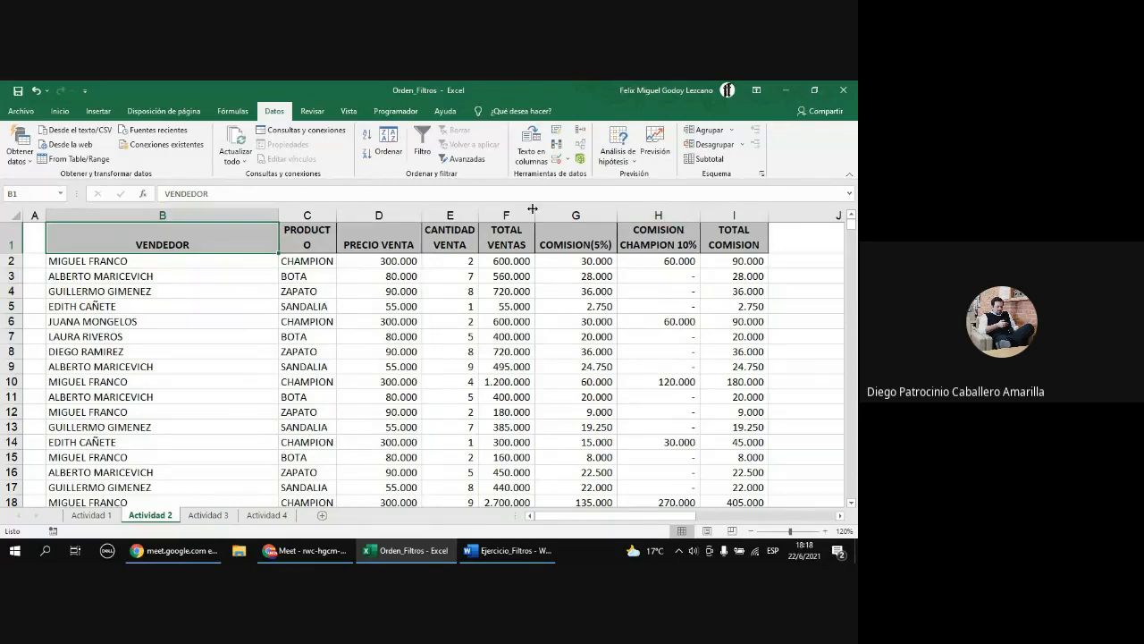
pyautogui.moveTo(339, 216); pyautogui.dragTo(345, 215)
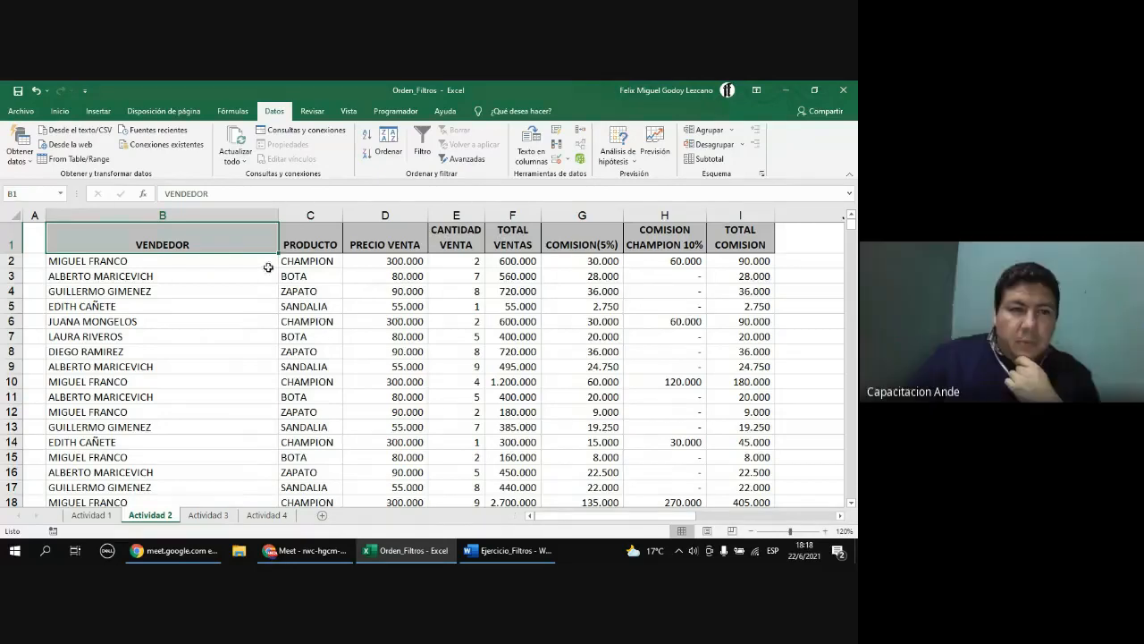
# - Go through the table headers from PRODUCTO to TOTAL COMISION, and narrow the empty column A slightly
pyautogui.click(312, 239)
pyautogui.click(376, 243)
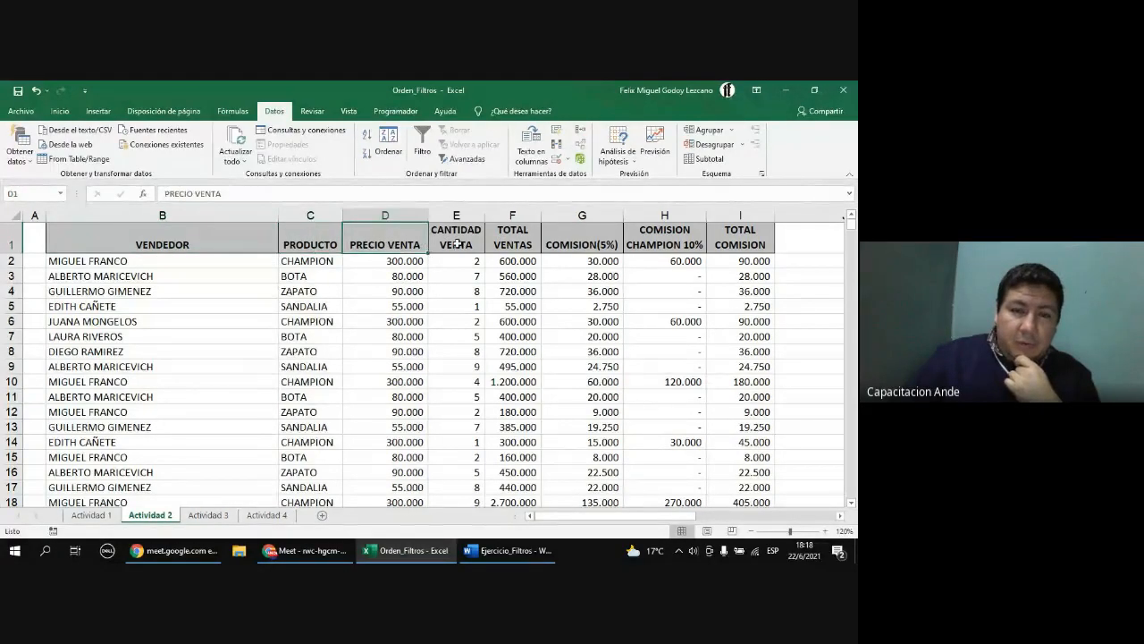
pyautogui.click(456, 241)
pyautogui.click(511, 242)
pyautogui.click(615, 246)
pyautogui.click(697, 240)
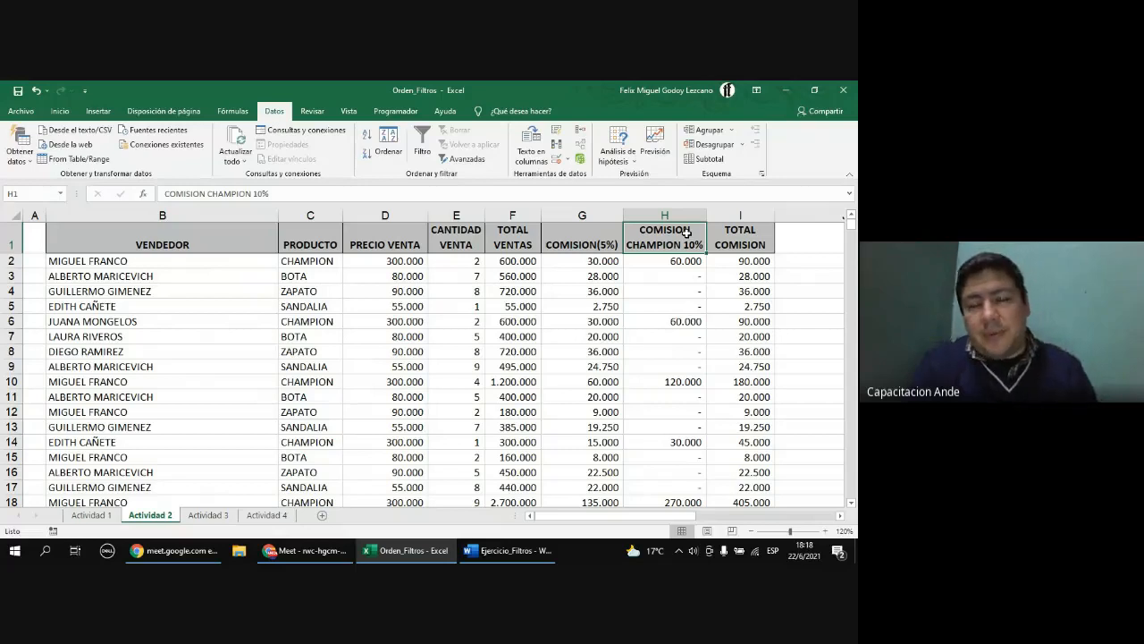
pyautogui.click(736, 231)
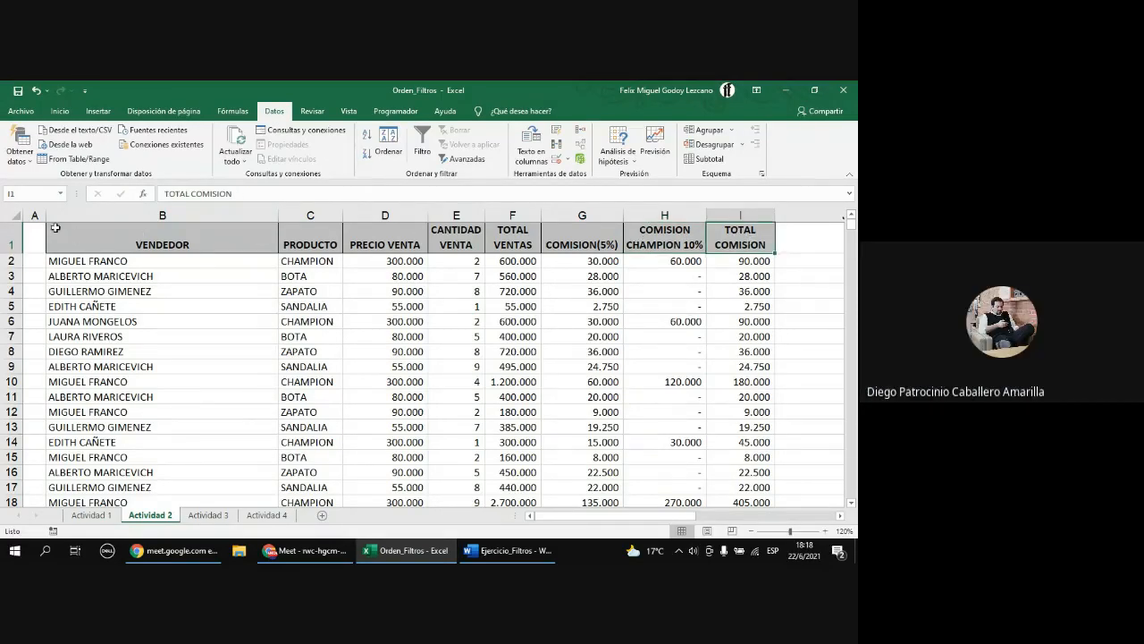
pyautogui.moveTo(51, 216); pyautogui.dragTo(37, 216)
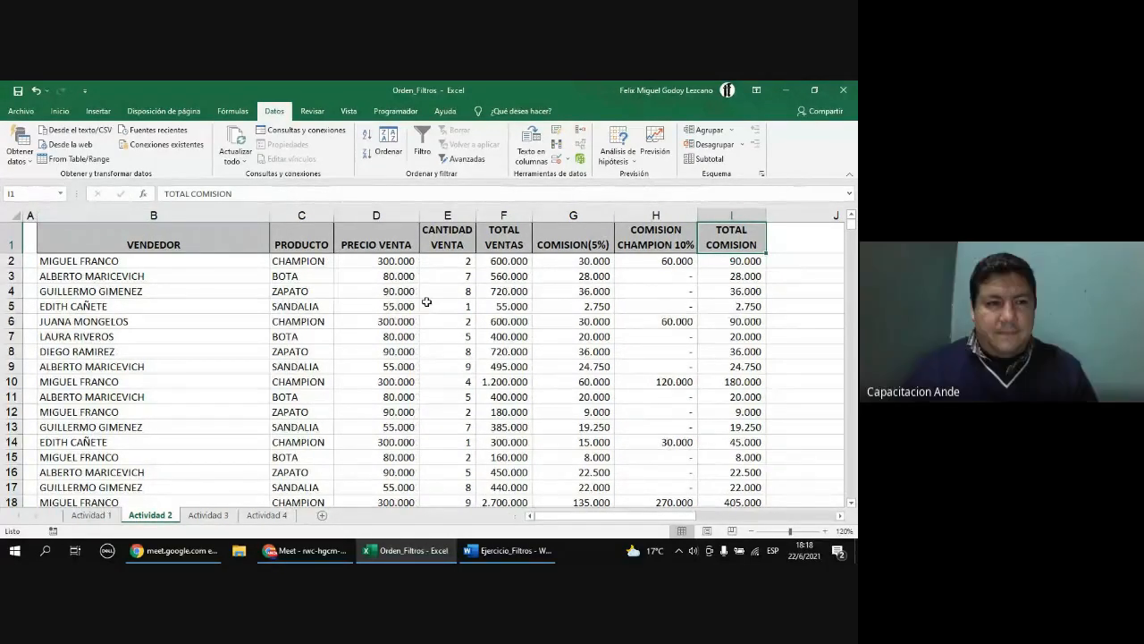
# - Inspect the TOTAL VENTAS formula in F2 and the nested SI price formula in D2 of Actividad 2 without editing them
pyautogui.click(503, 262)
pyautogui.doubleClick(504, 261)
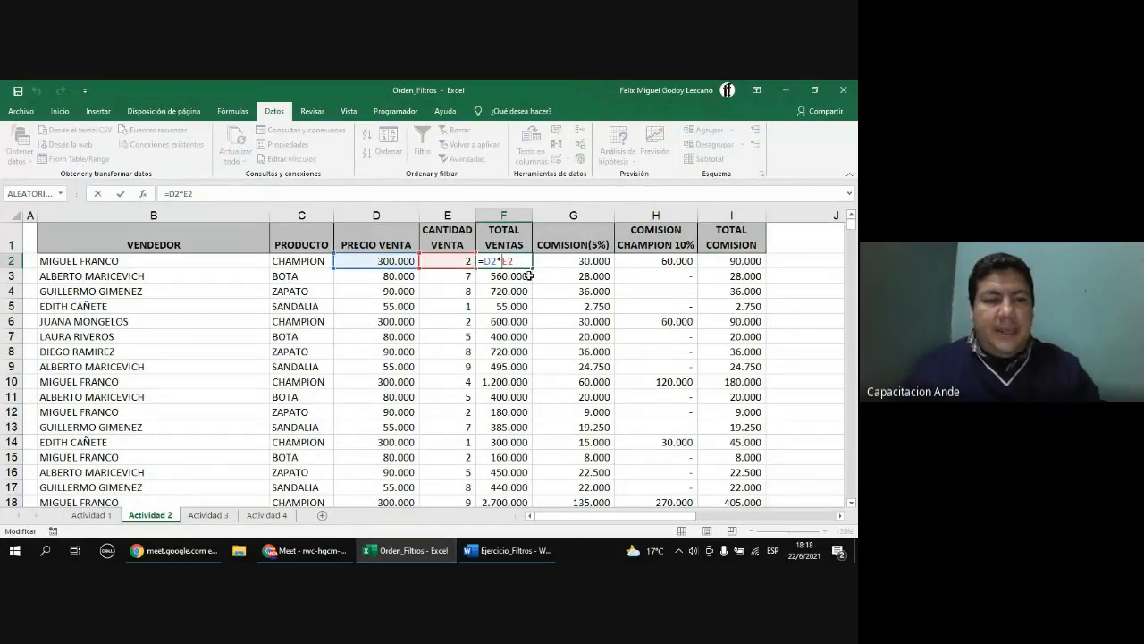
pyautogui.press('Escape')
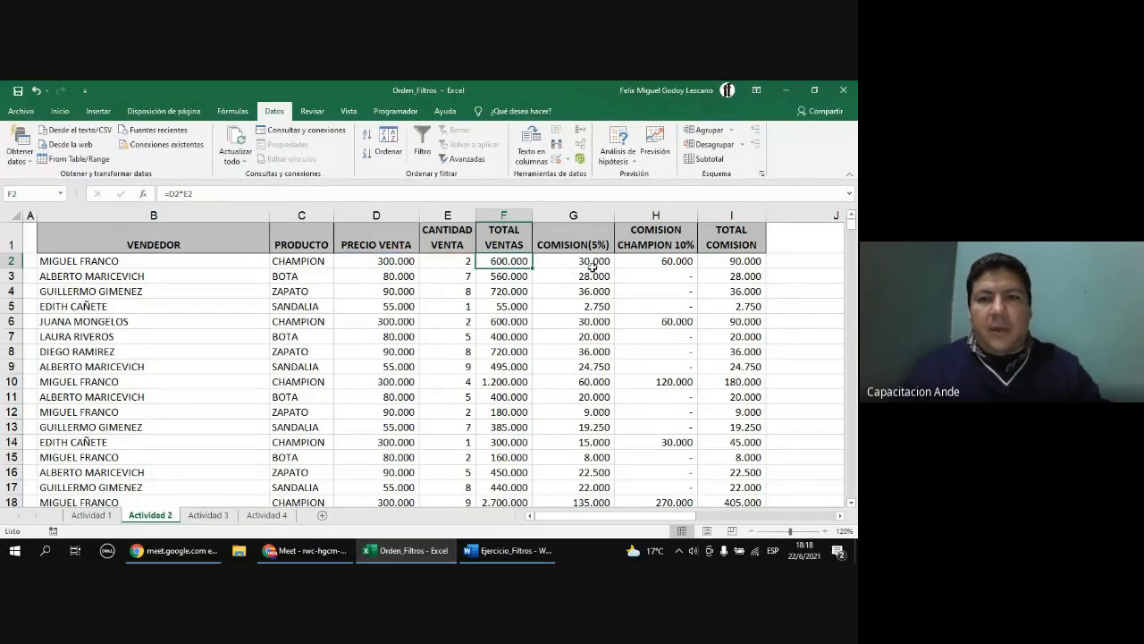
pyautogui.doubleClick(394, 262)
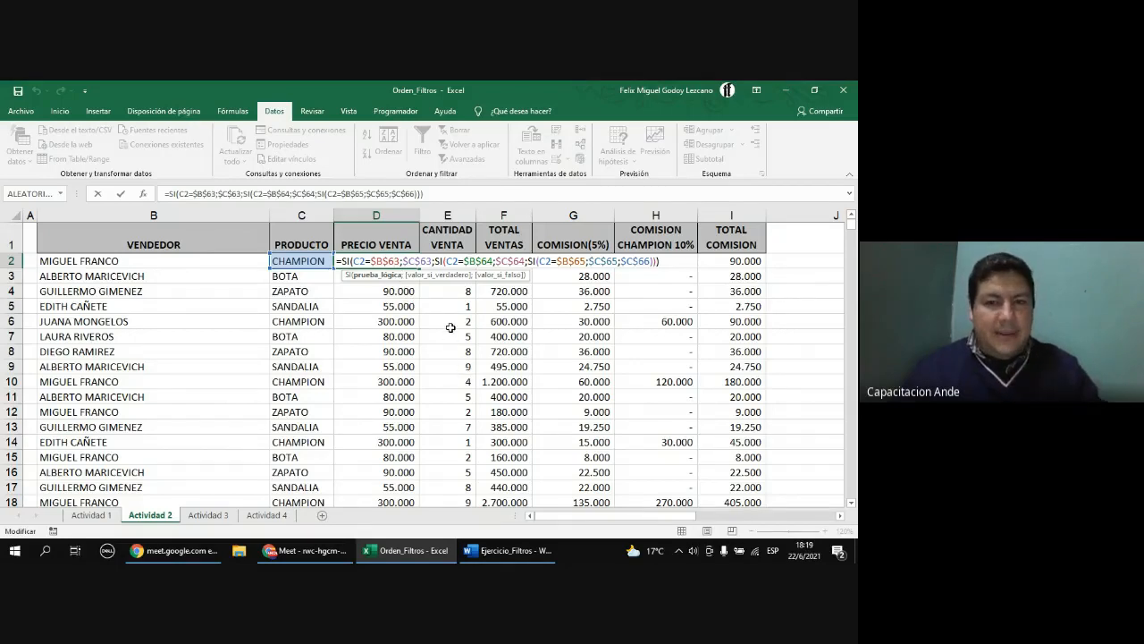
pyautogui.press('Escape')
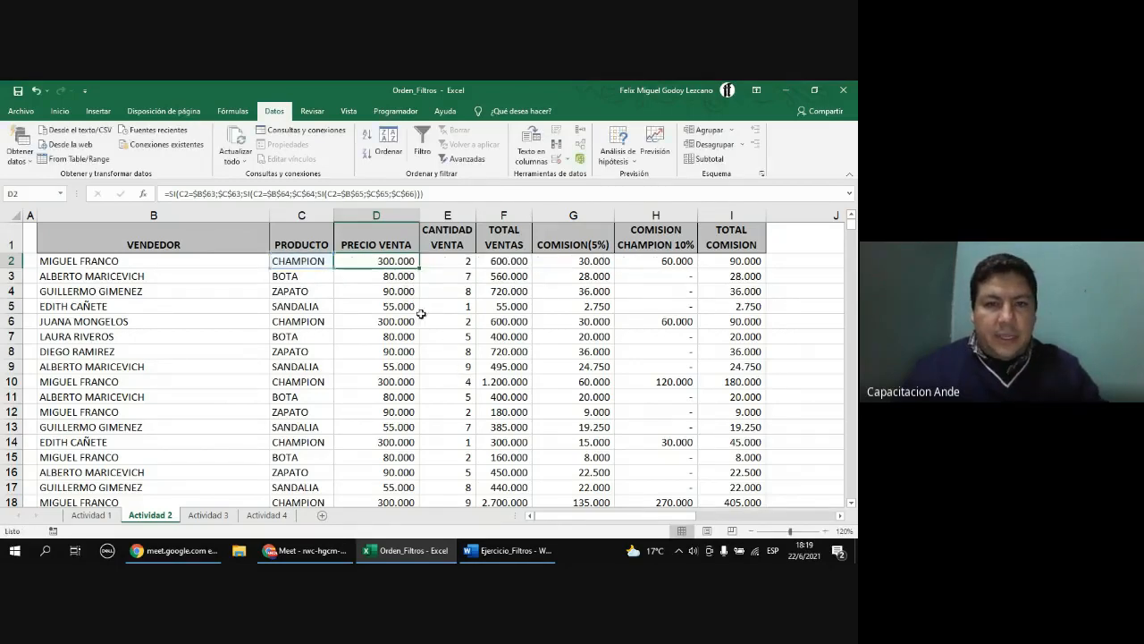
pyautogui.click(445, 263)
pyautogui.click(502, 262)
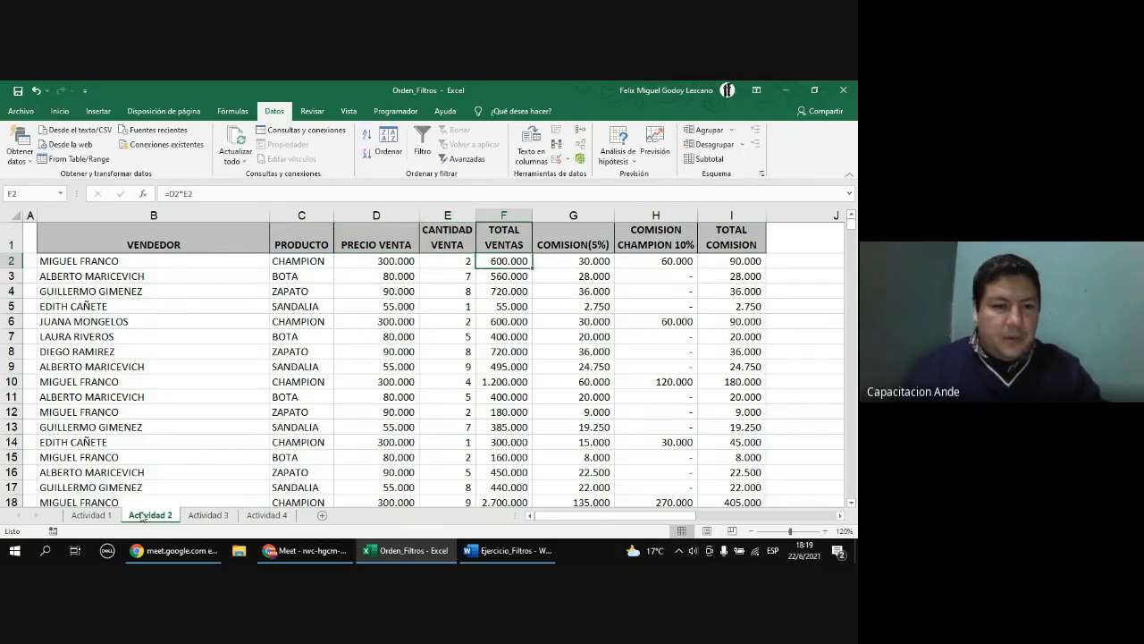
pyautogui.click(204, 515)
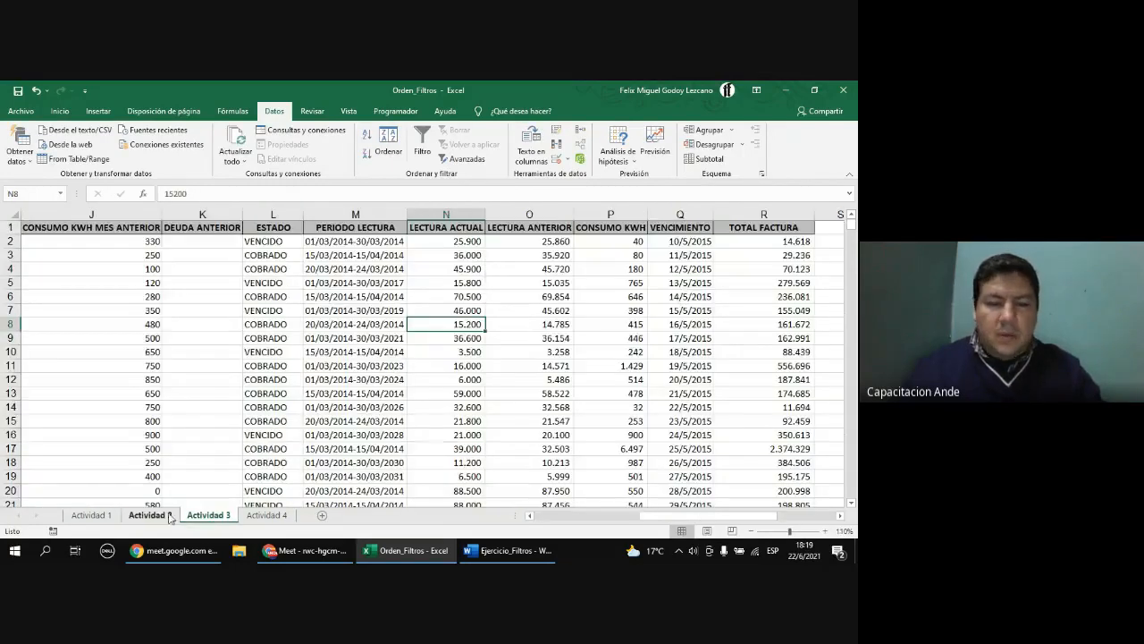
pyautogui.click(168, 516)
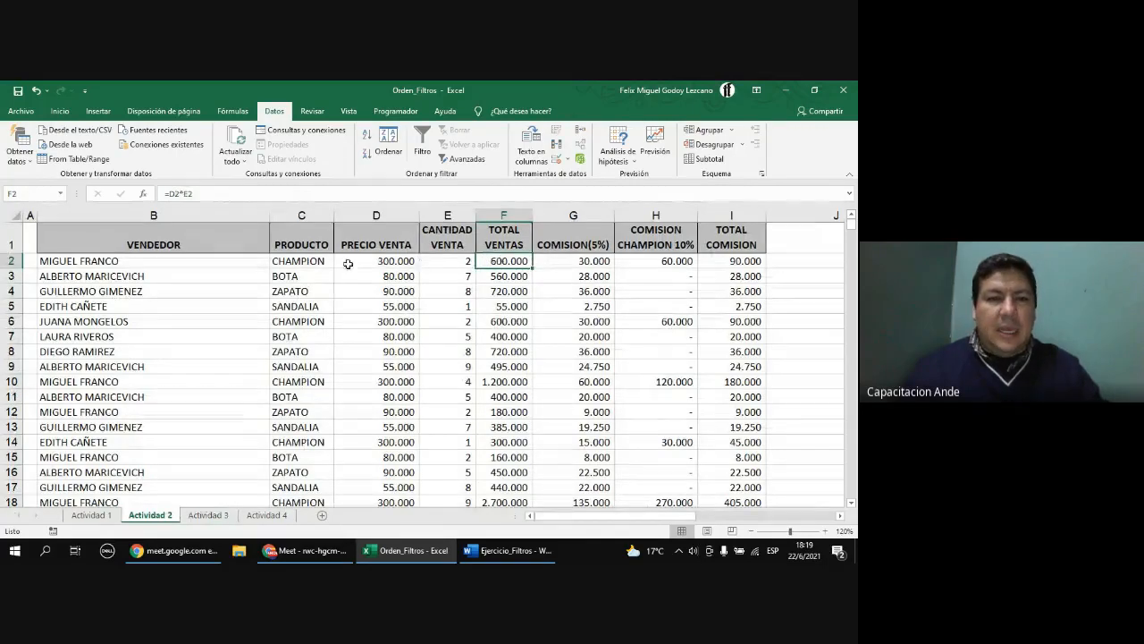
# - Replace the $B$63 reference in D2's PRECIO VENTA formula with the quoted text "CHAMPION"
pyautogui.doubleClick(383, 259)
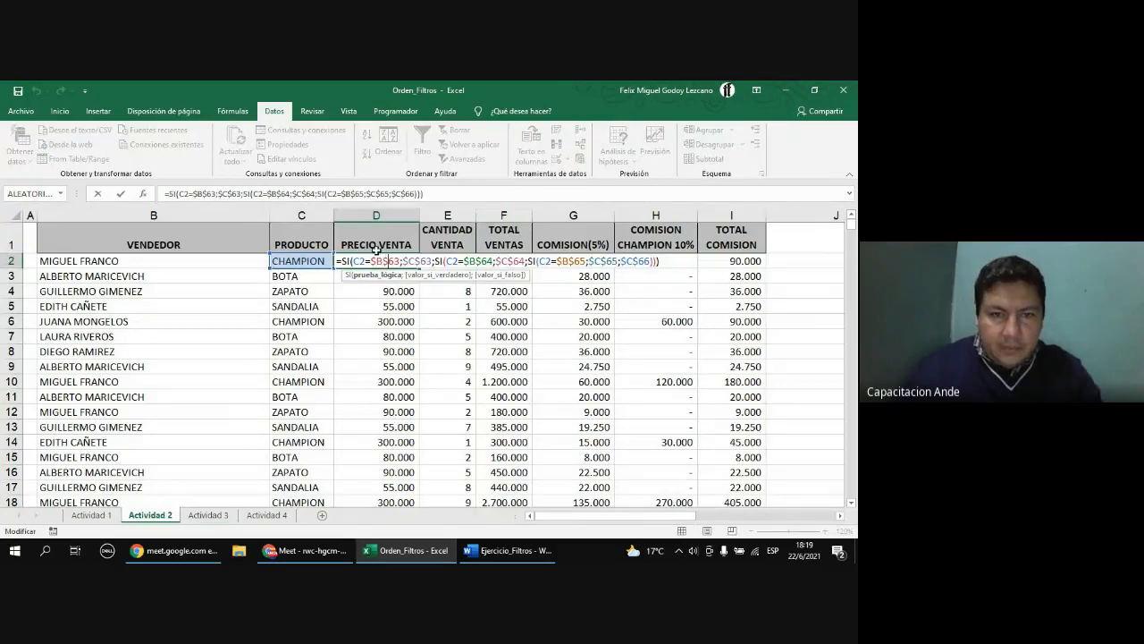
pyautogui.moveTo(398, 262); pyautogui.dragTo(372, 261)
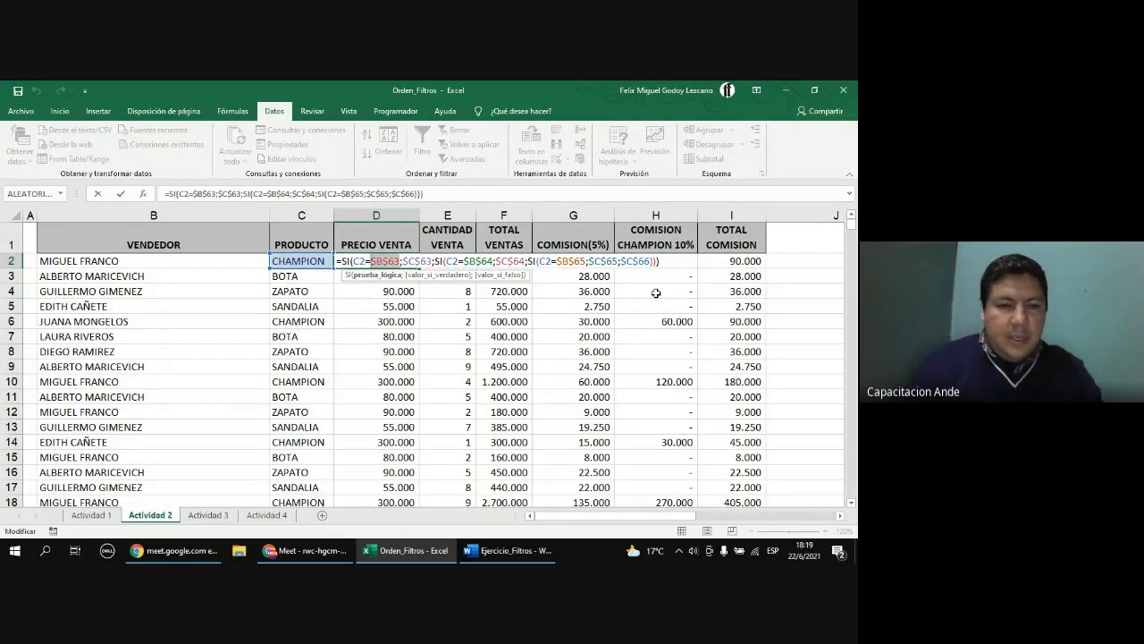
pyautogui.write('"CHAM')
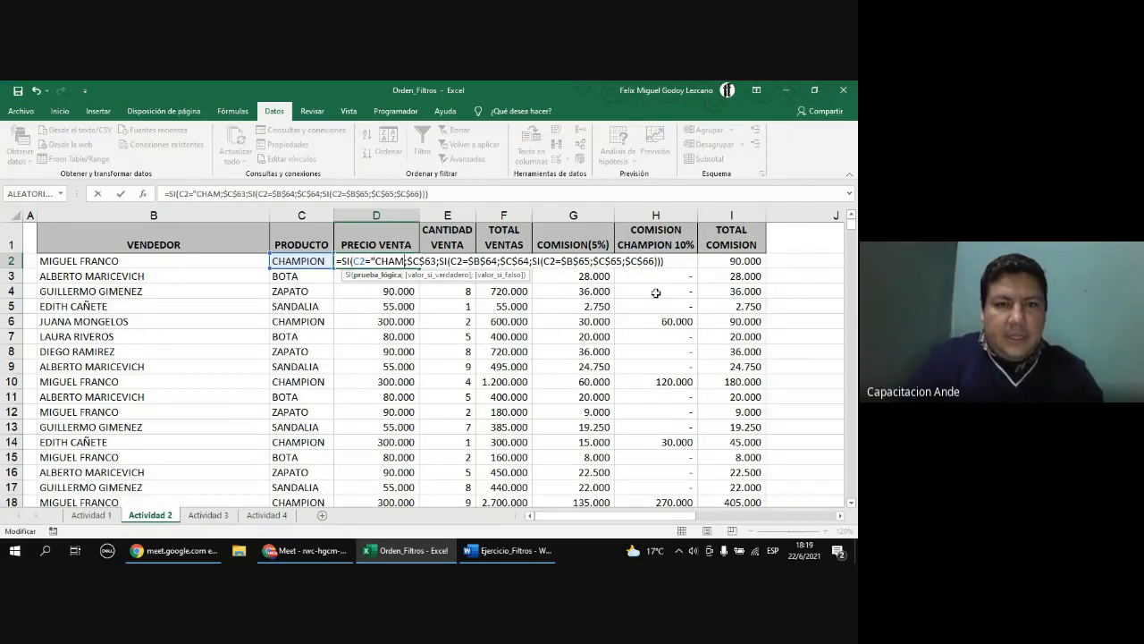
pyautogui.write('PION"')
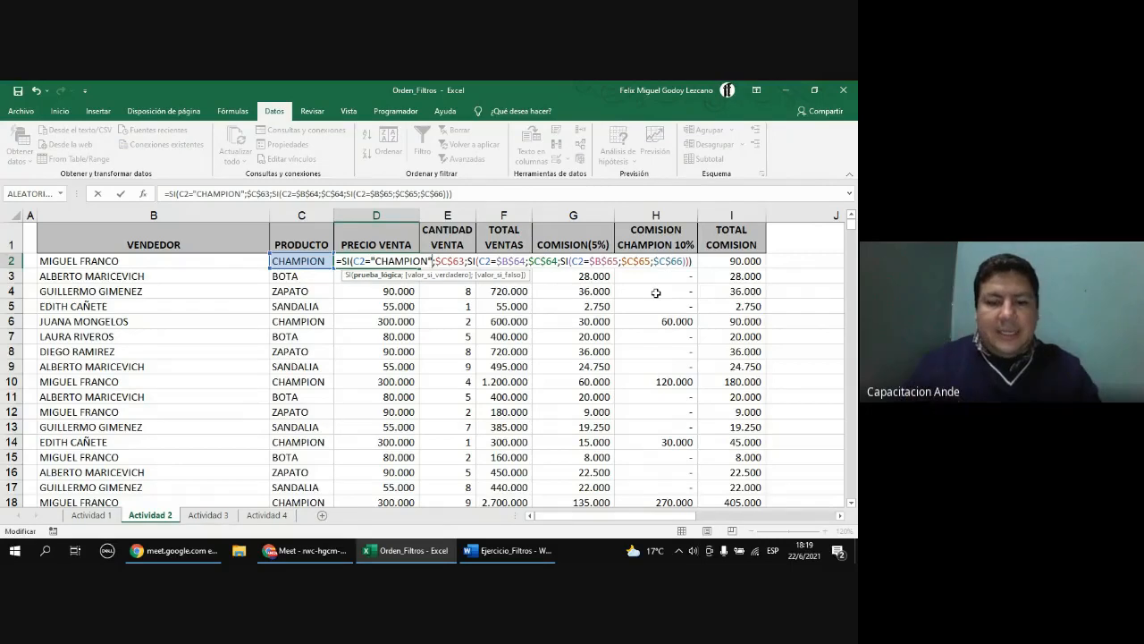
# - Try apostrophes and an inverted question mark in place of the double quotes around CHAMPION in D2's formula
pyautogui.press('BackSpace')
pyautogui.write("'")
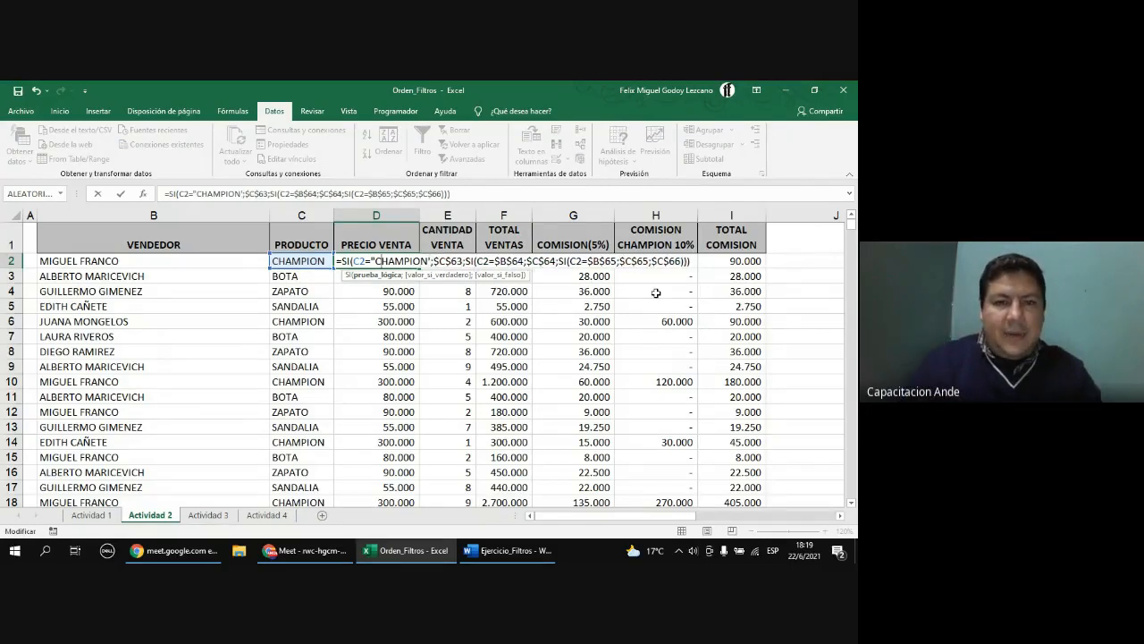
pyautogui.press('BackSpace')
pyautogui.write('¿')
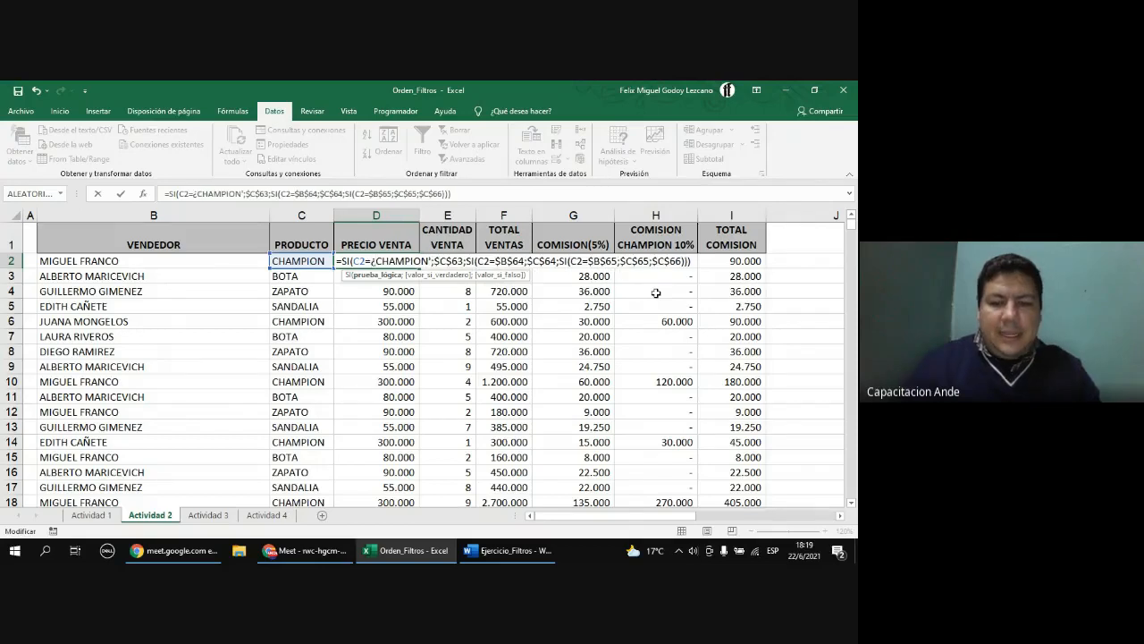
pyautogui.press('BackSpace')
pyautogui.write("'")
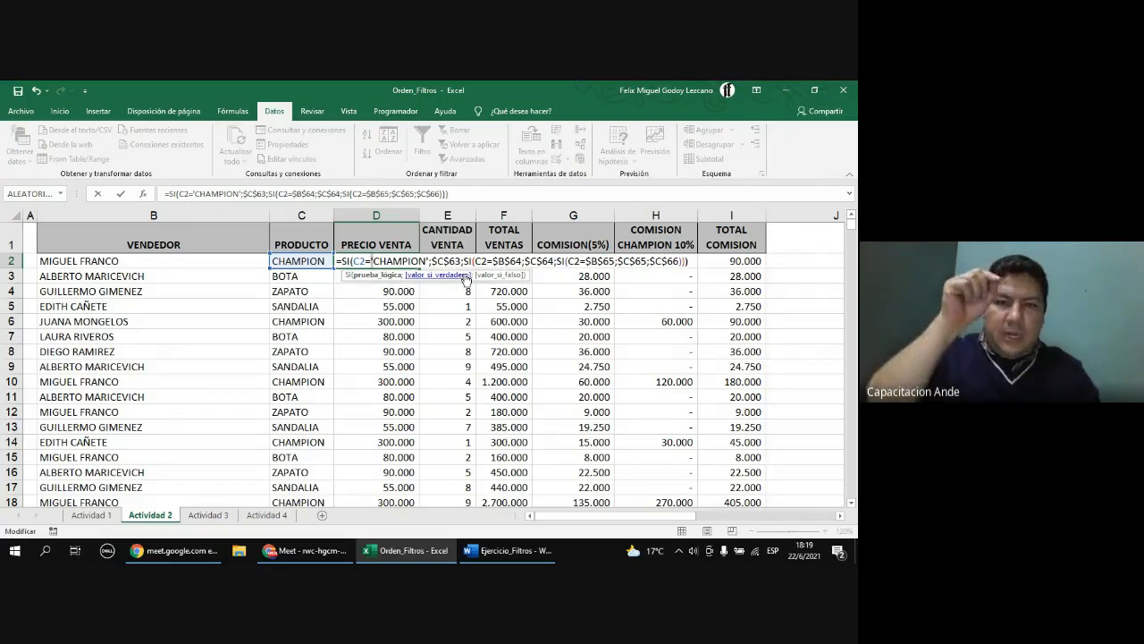
# - Put double quotes back around CHAMPION in D2's formula, commit it and reselect the cell
pyautogui.press('BackSpace')
pyautogui.write('"')
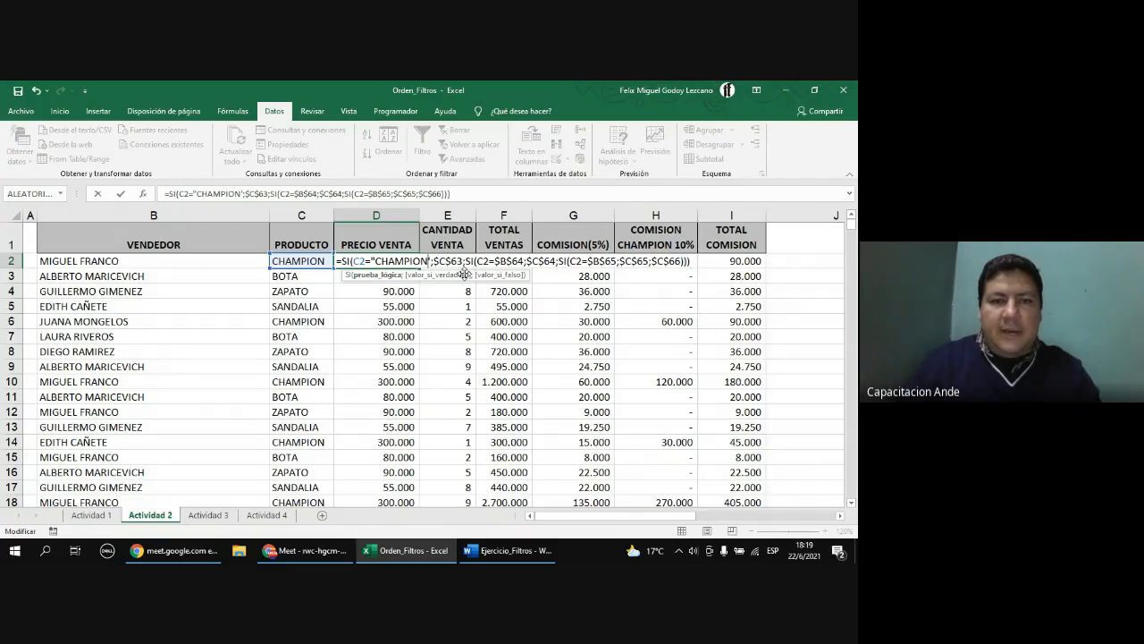
pyautogui.press('BackSpace')
pyautogui.write('"')
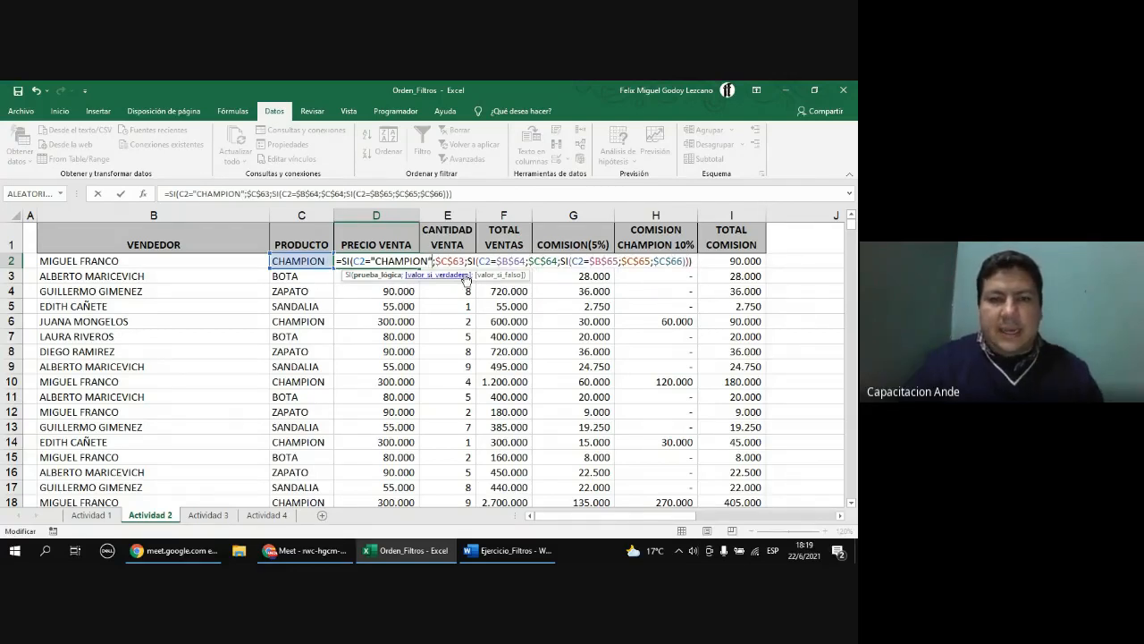
pyautogui.press('Return')
pyautogui.click(407, 260)
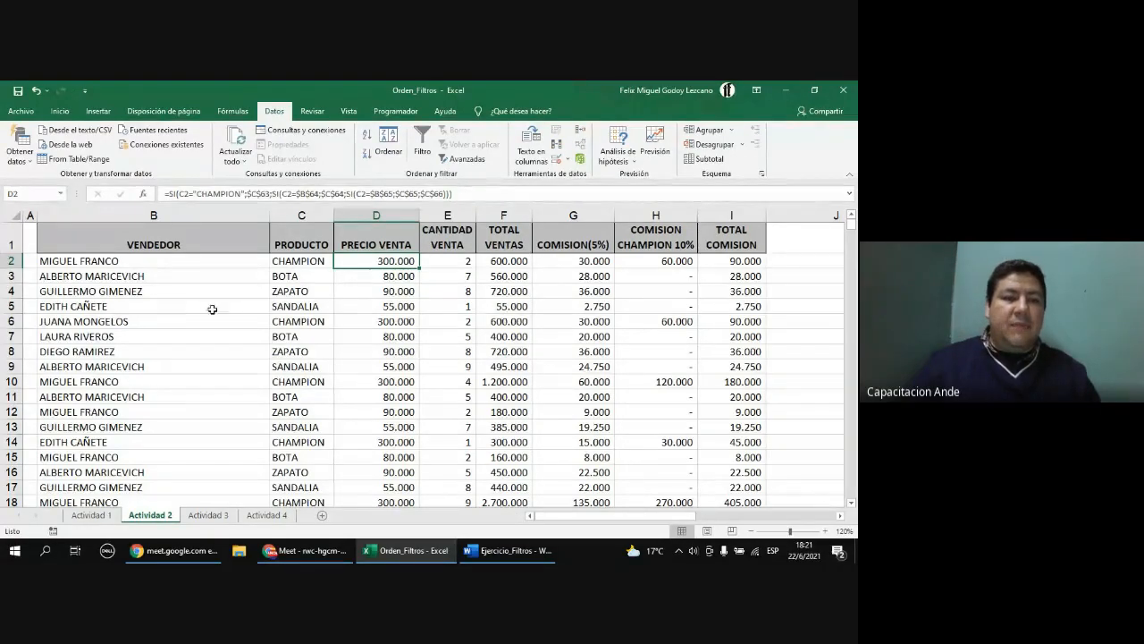
# - Select the whole commission table from the VENDEDOR header in B1 through the last TOTAL COMISION row in I60
pyautogui.click(137, 246)
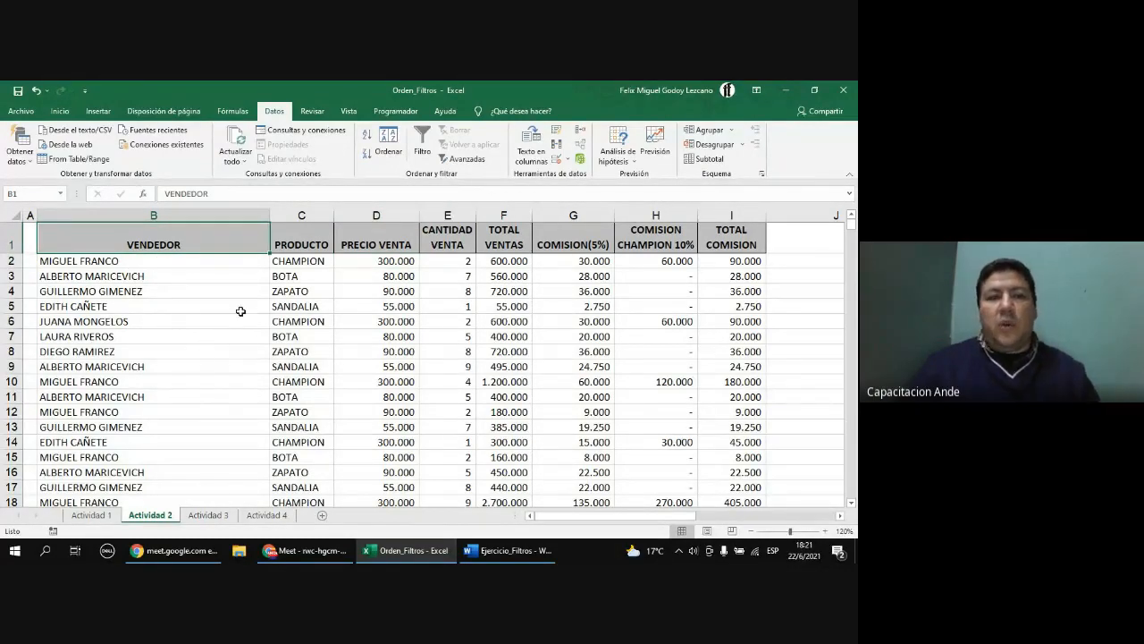
pyautogui.click(298, 273)
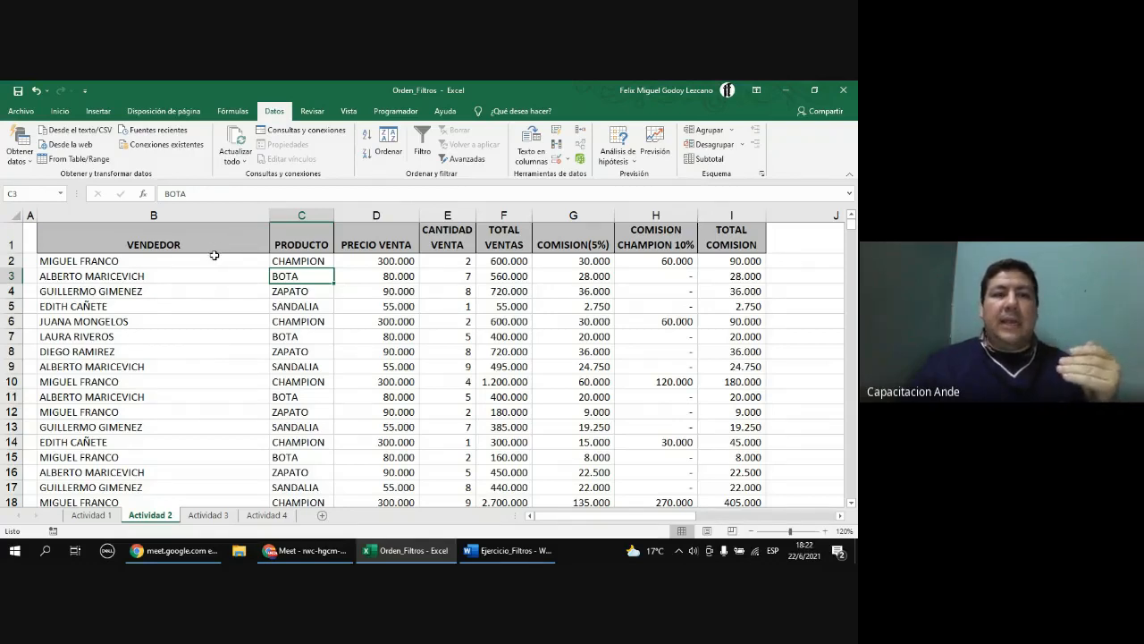
pyautogui.click(69, 260)
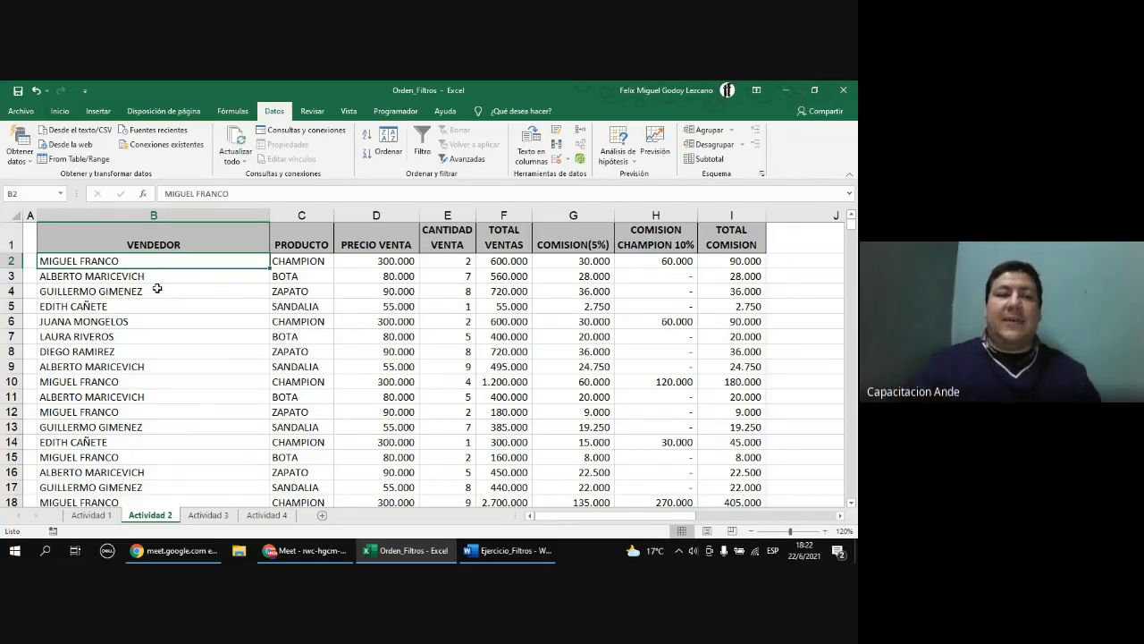
pyautogui.click(123, 223)
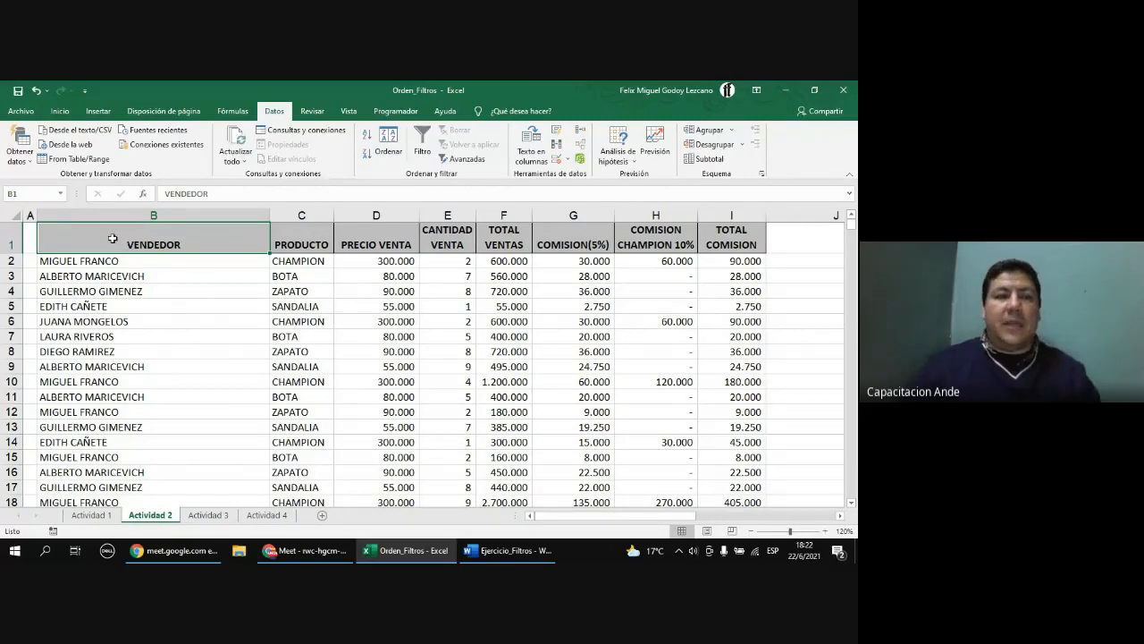
pyautogui.moveTo(105, 237); pyautogui.dragTo(748, 480)
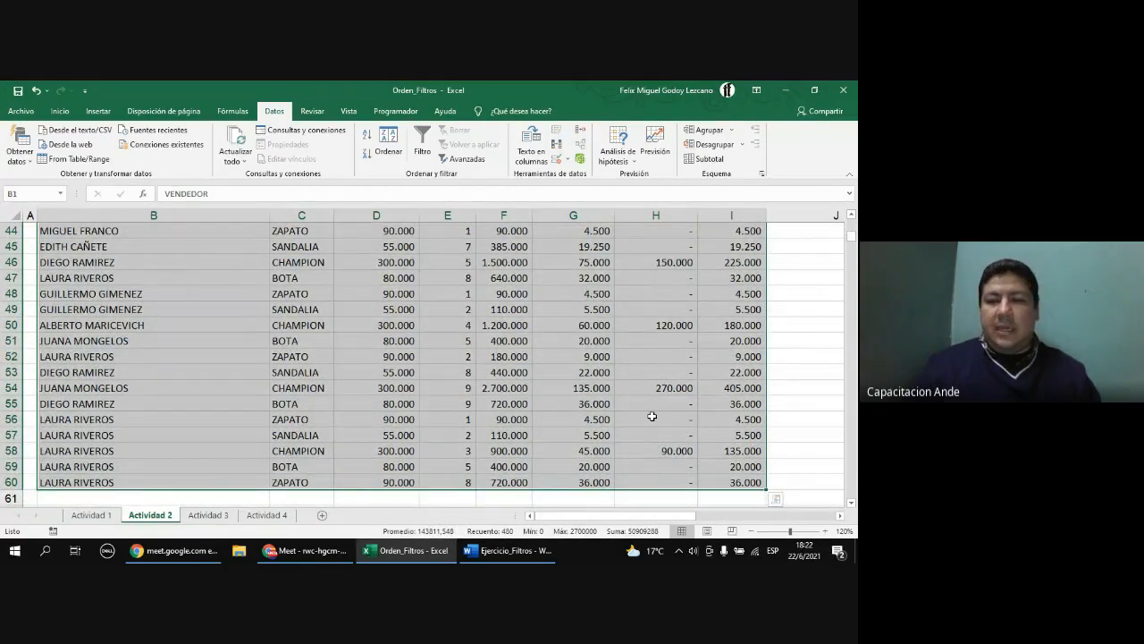
# - Sort the selected commission table by the VENDEDOR column's cell values from A to Z, keeping the header row option on
pyautogui.scroll(14, 653, 417)
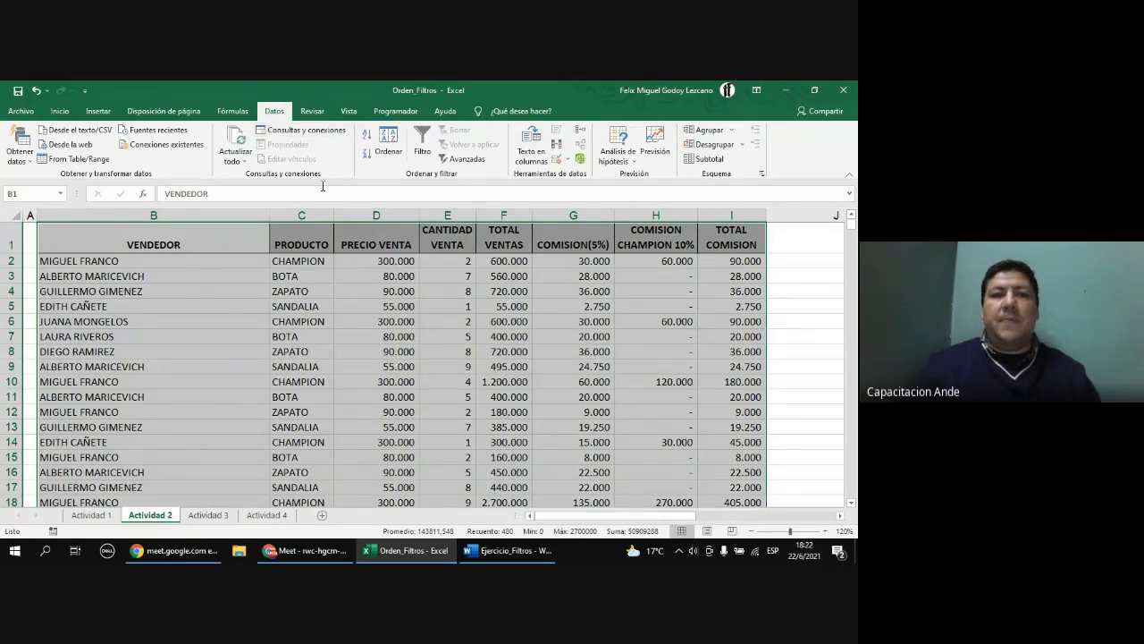
pyautogui.click(387, 143)
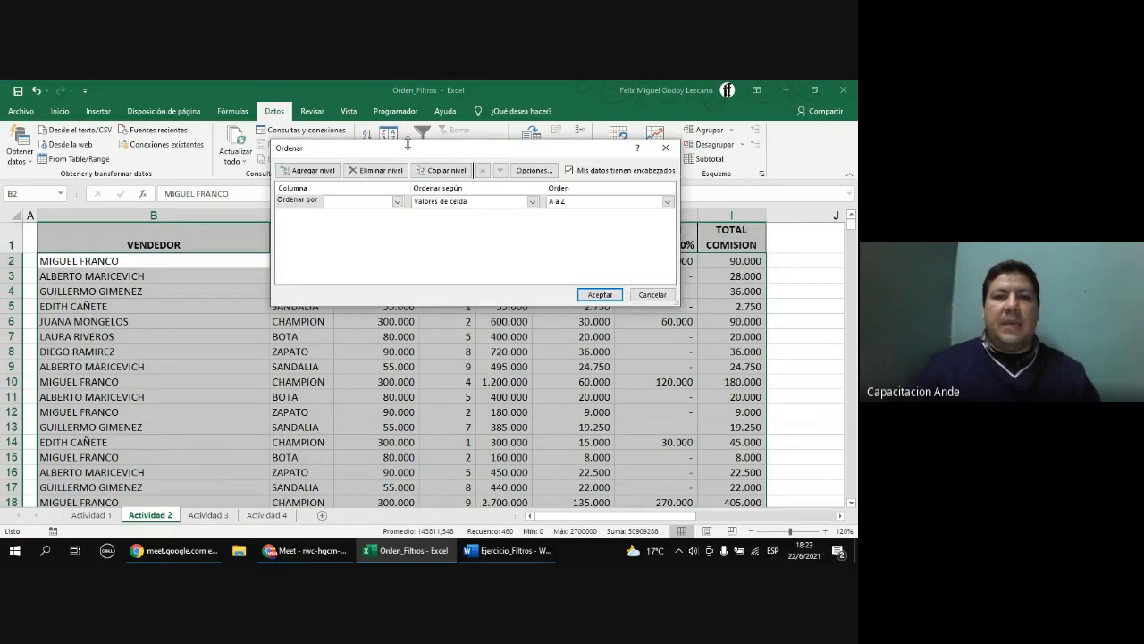
pyautogui.moveTo(409, 150); pyautogui.dragTo(322, 288)
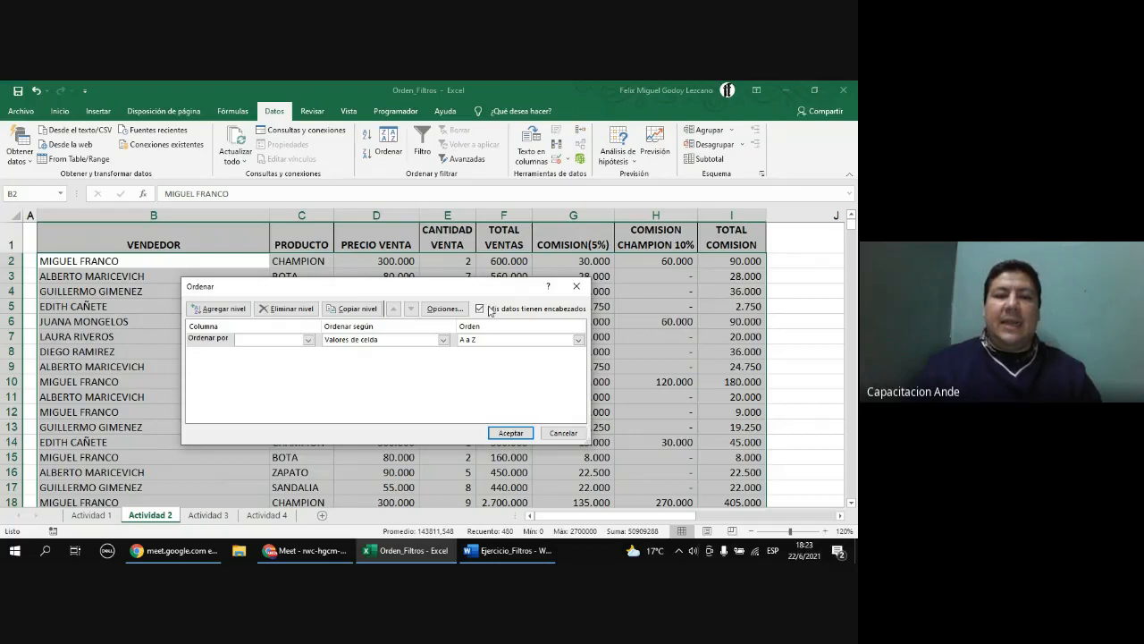
pyautogui.moveTo(488, 288); pyautogui.dragTo(502, 233)
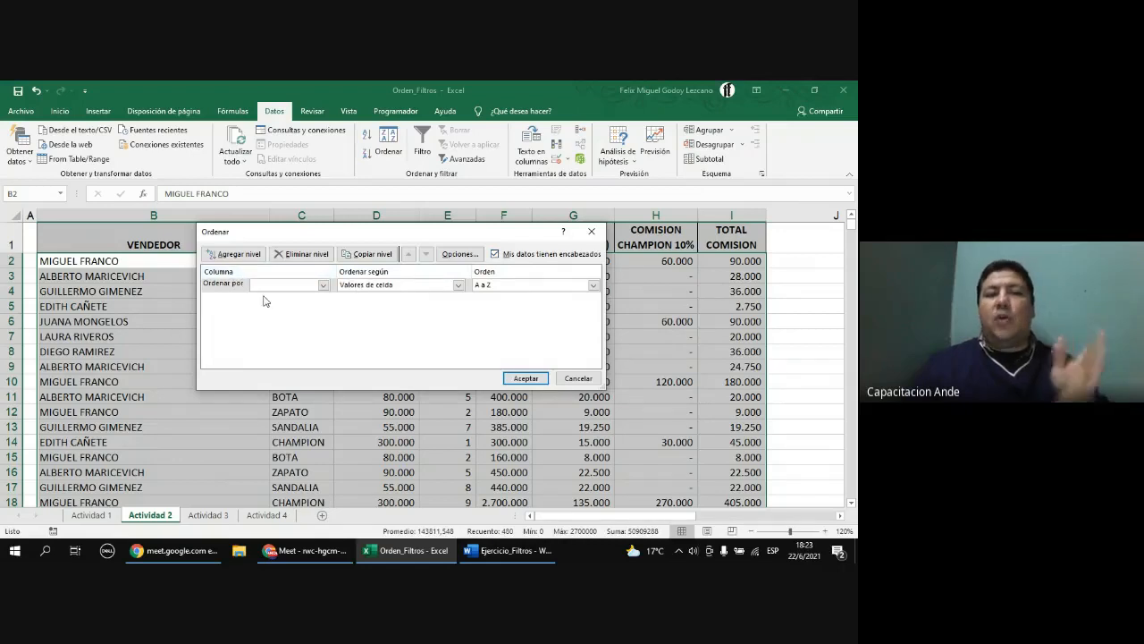
pyautogui.click(324, 285)
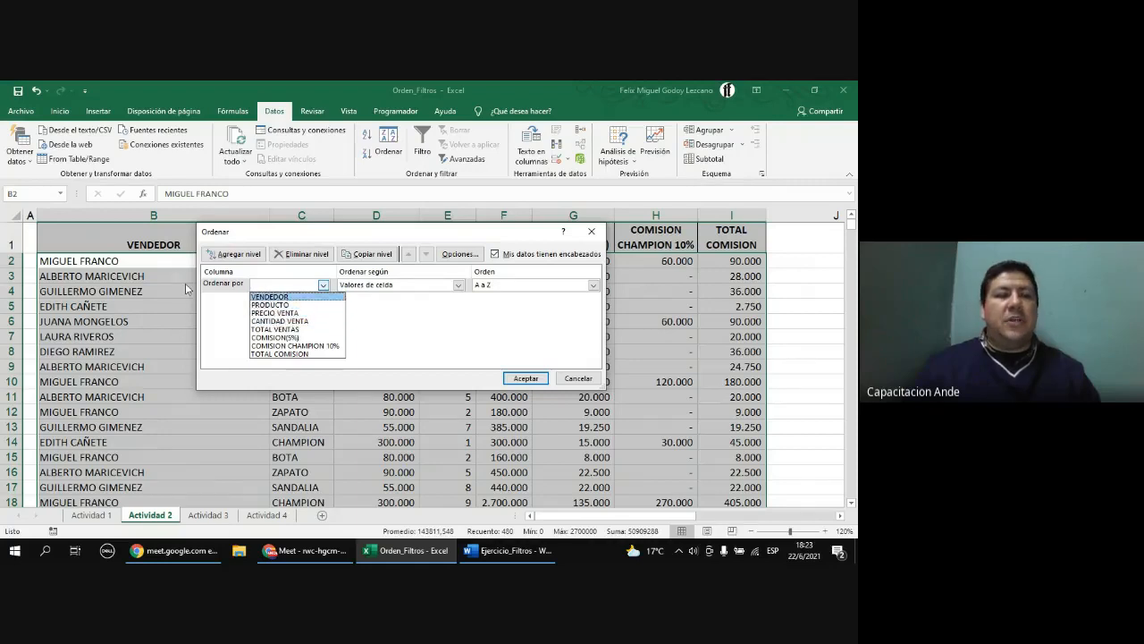
pyautogui.click(287, 299)
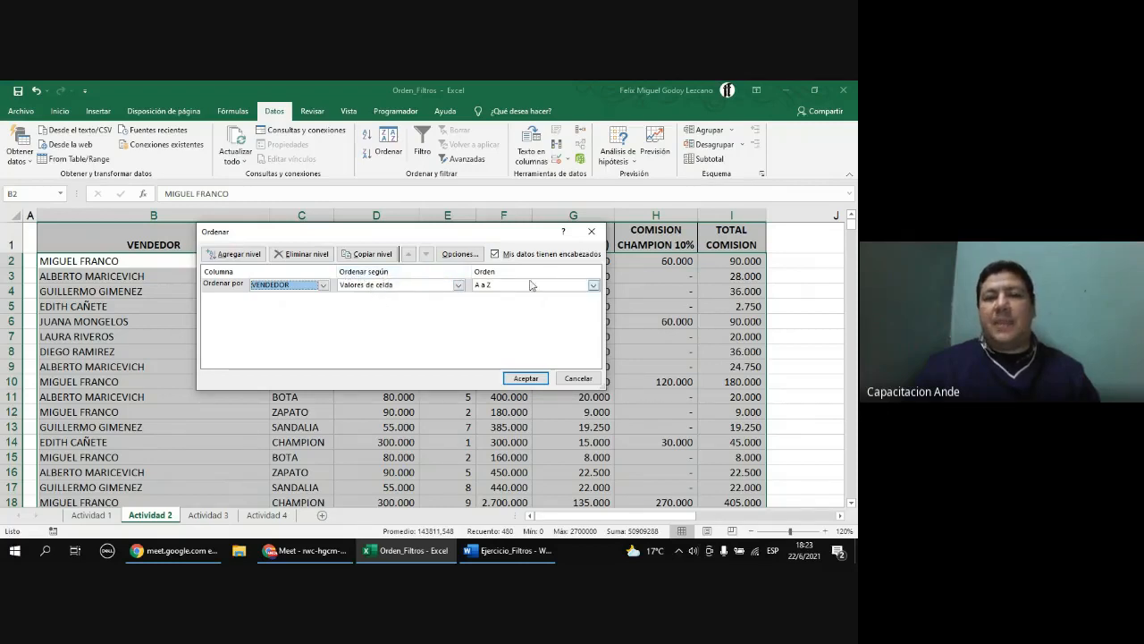
pyautogui.click(525, 379)
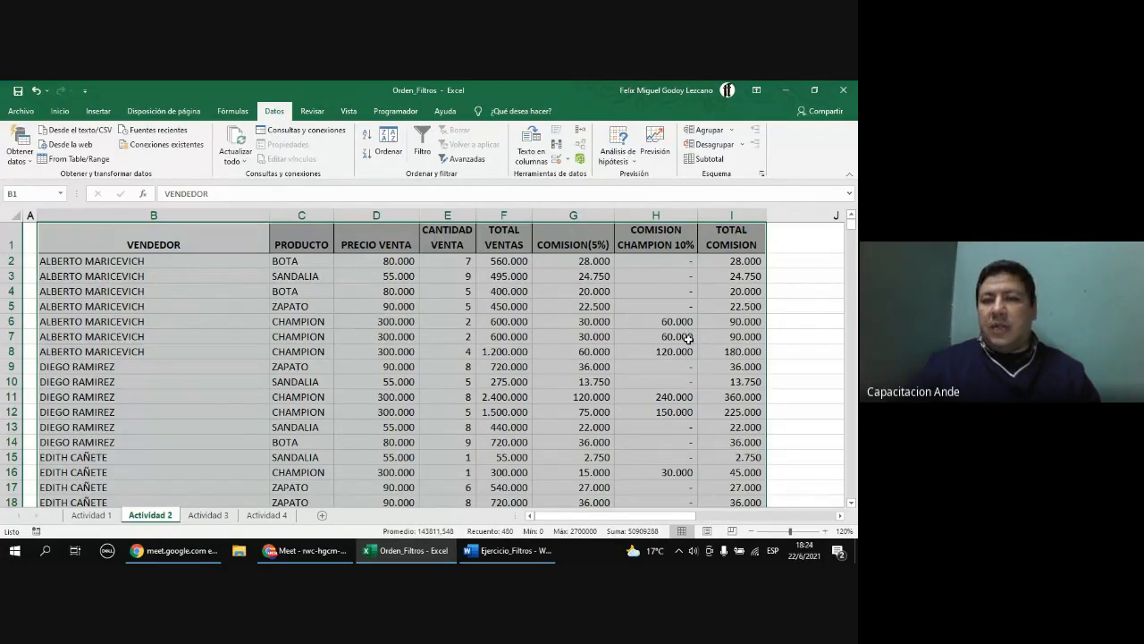
# - Review the sorted rows down the table and highlight row 9 from VENDEDOR to TOTAL COMISION to check that its data moved together
pyautogui.scroll(-7, 691, 348)
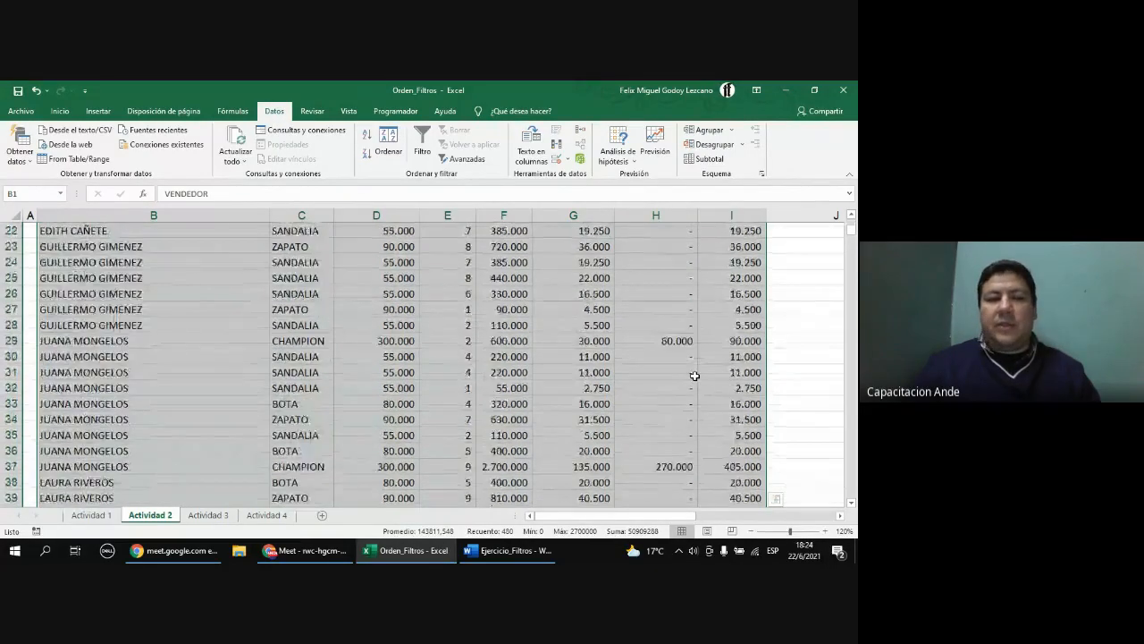
pyautogui.scroll(7, 695, 376)
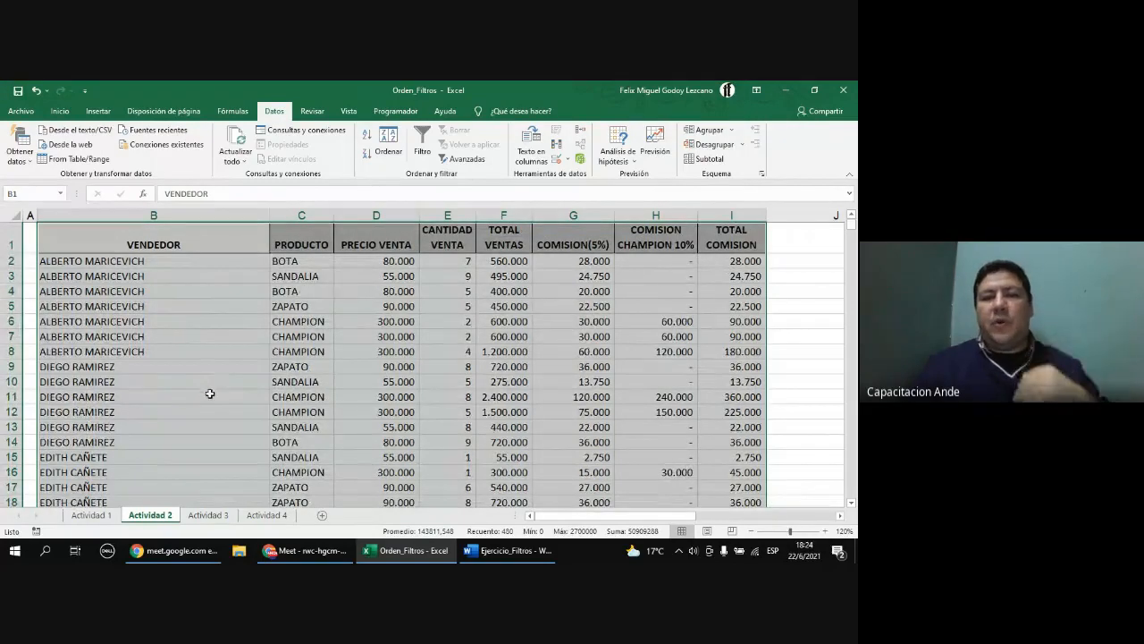
pyautogui.moveTo(100, 367); pyautogui.dragTo(722, 364)
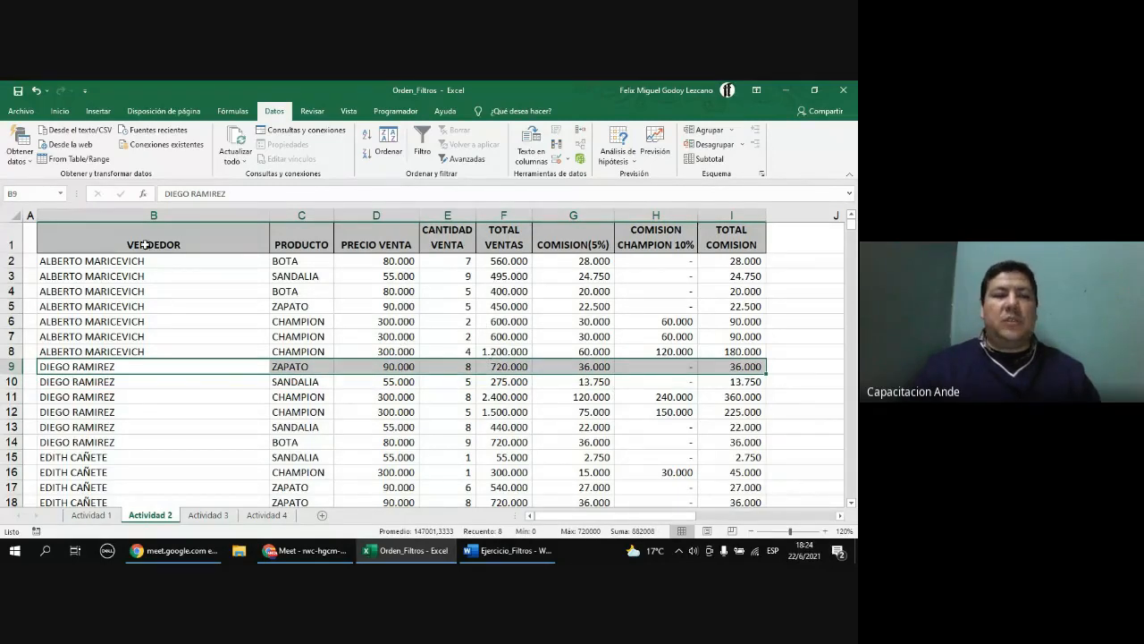
# - Select only the VENDEDOR column from its header in B1 through B60
pyautogui.moveTo(148, 244); pyautogui.dragTo(214, 462)
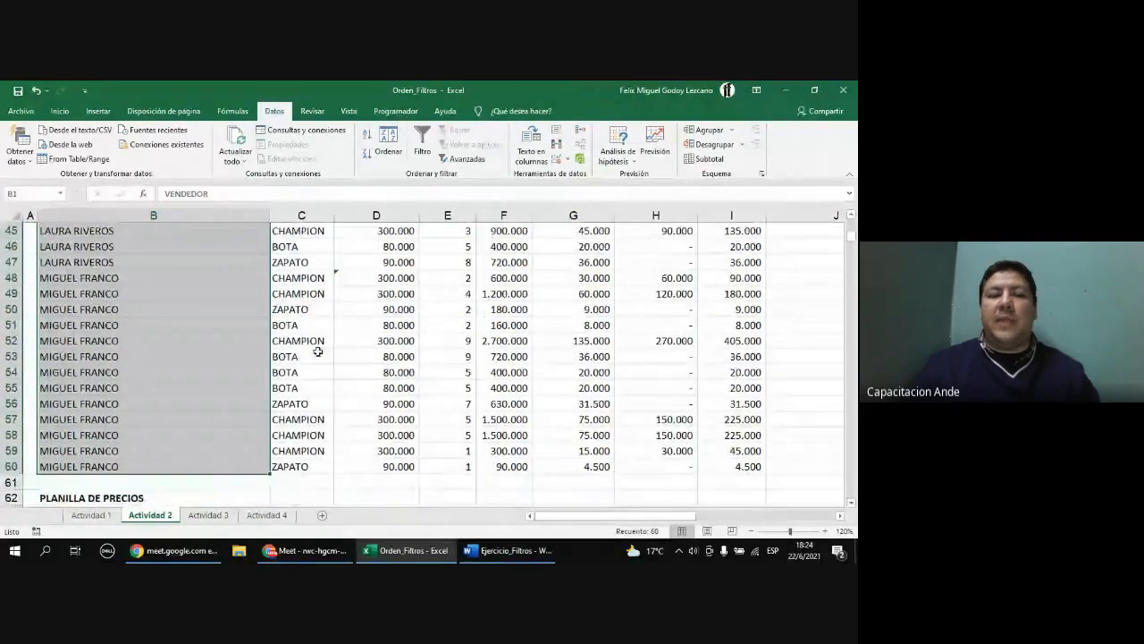
pyautogui.scroll(8, 290, 326)
pyautogui.scroll(6, 290, 326)
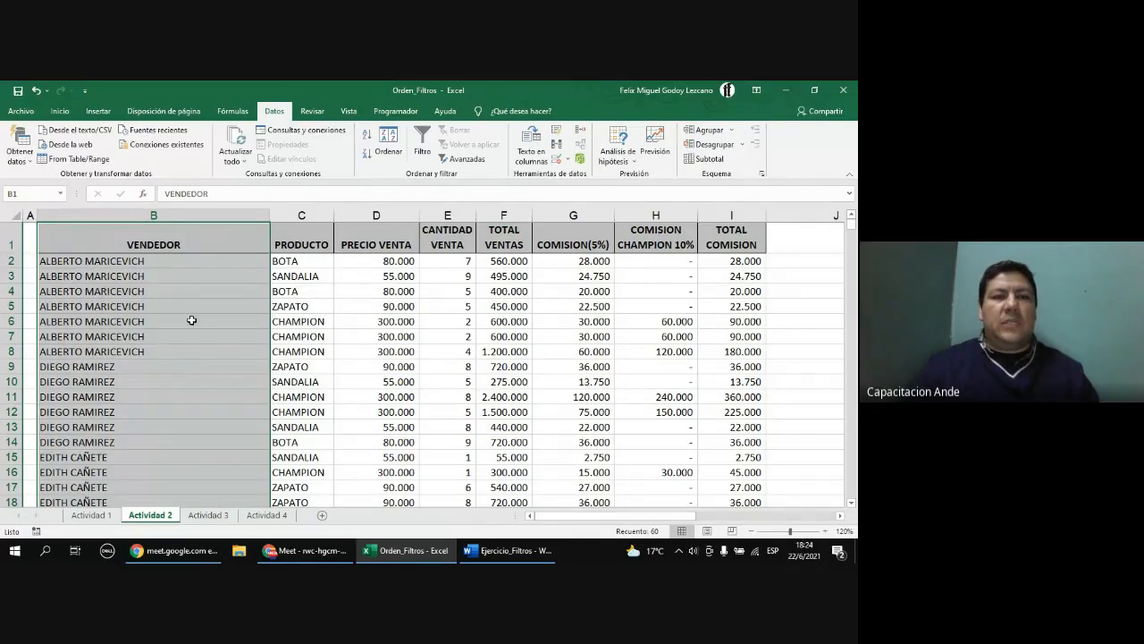
# - Sort by VENDEDOR from A to Z with the selection expanded to the adjoining columns, and clear the selection by choosing B4
pyautogui.click(394, 157)
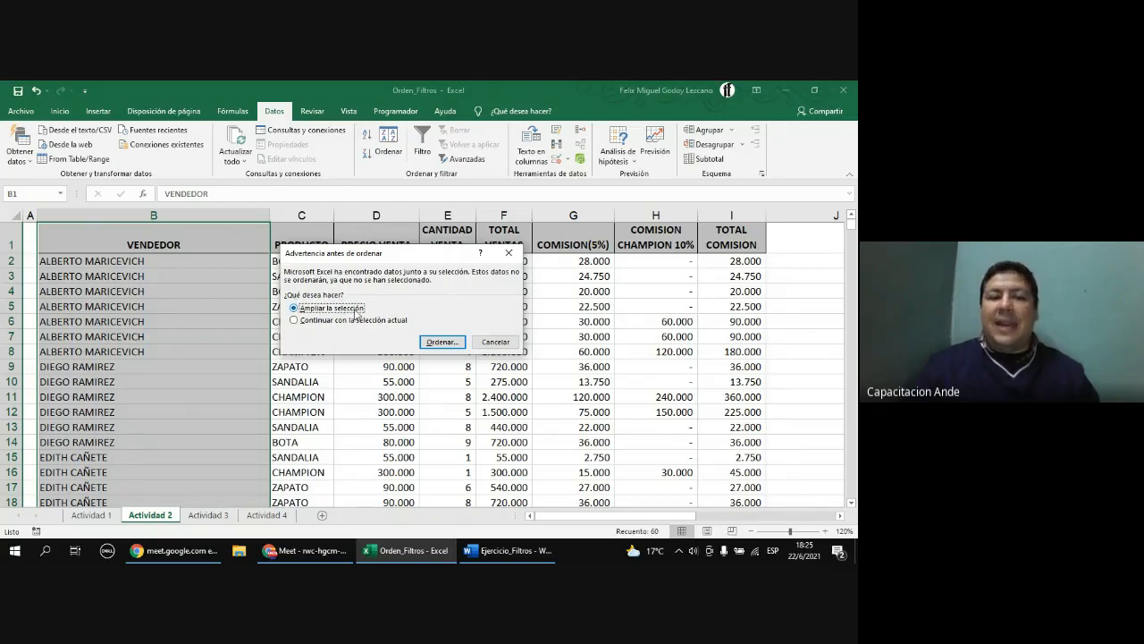
pyautogui.click(294, 321)
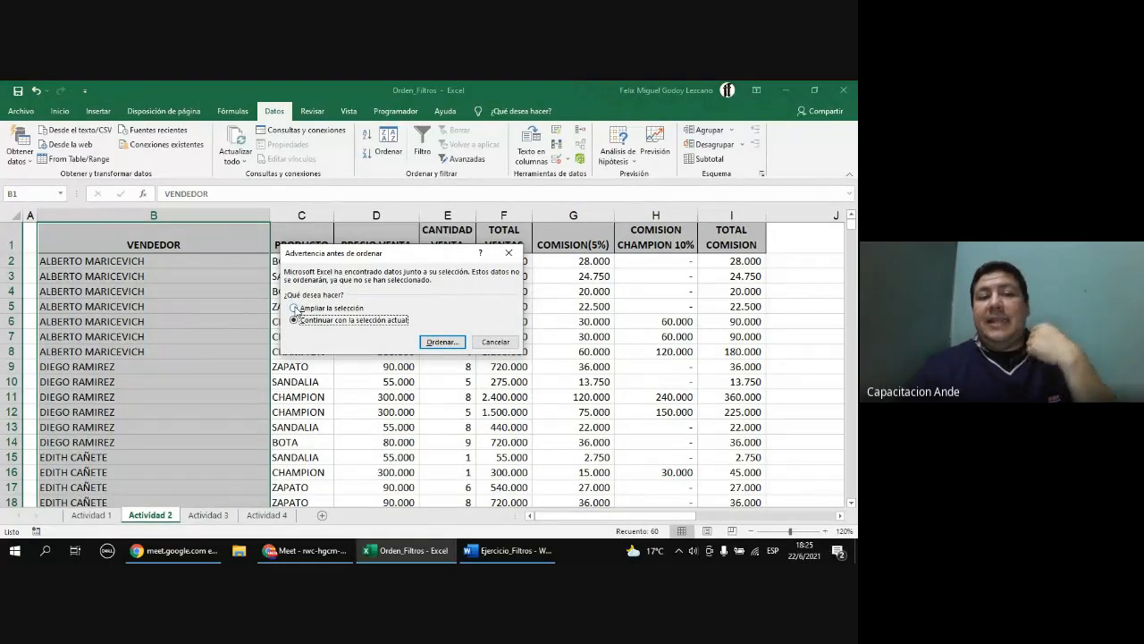
pyautogui.click(296, 309)
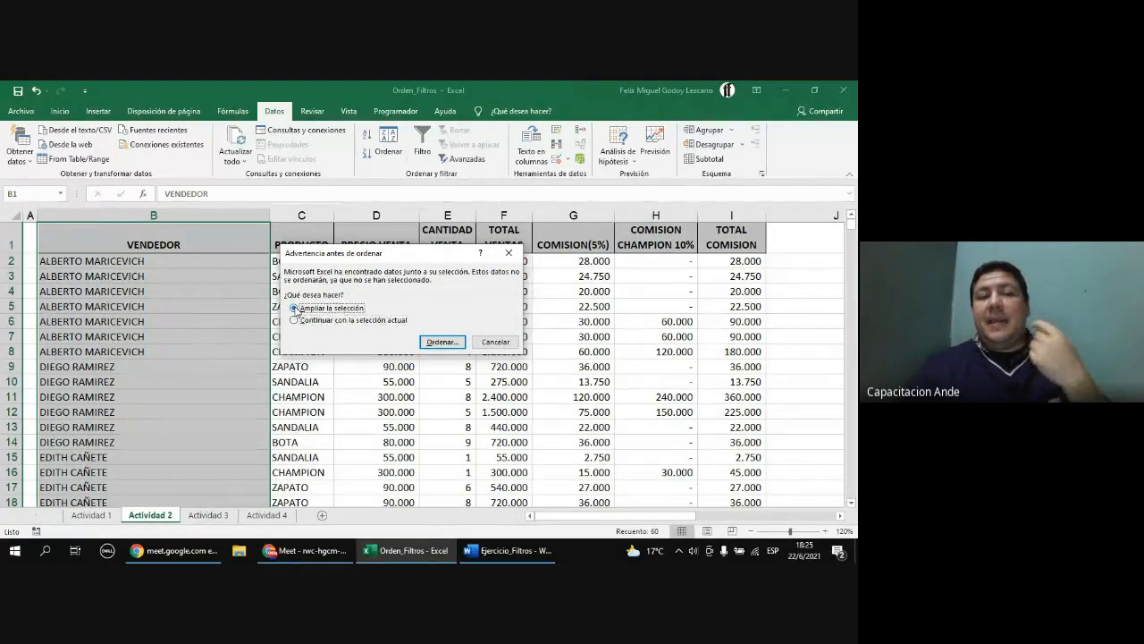
pyautogui.click(439, 341)
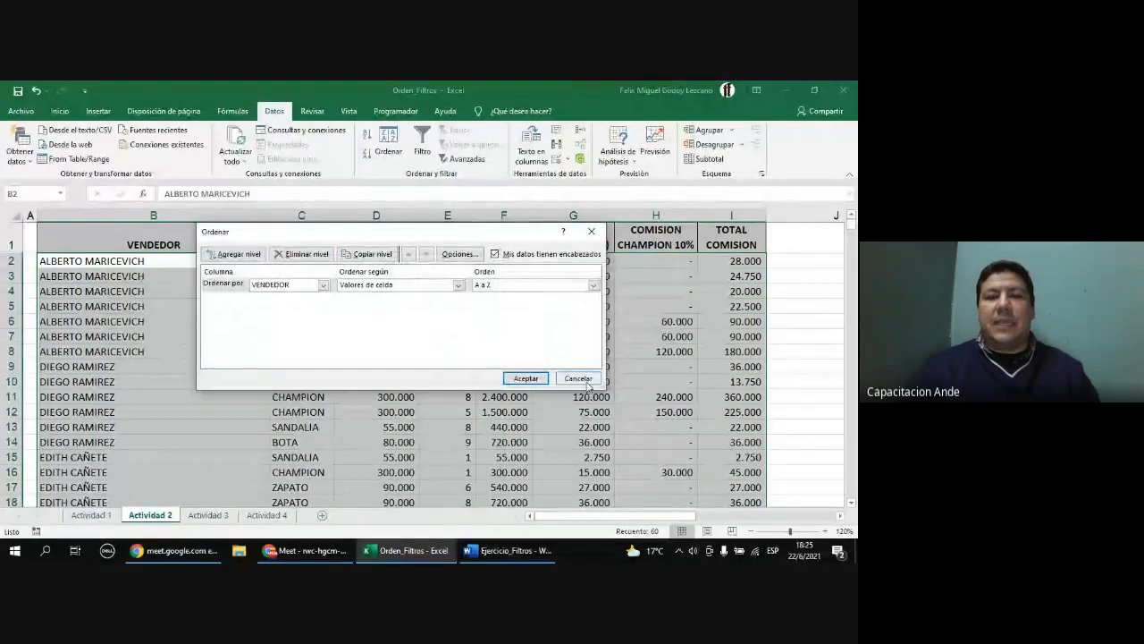
pyautogui.moveTo(479, 234); pyautogui.dragTo(490, 370)
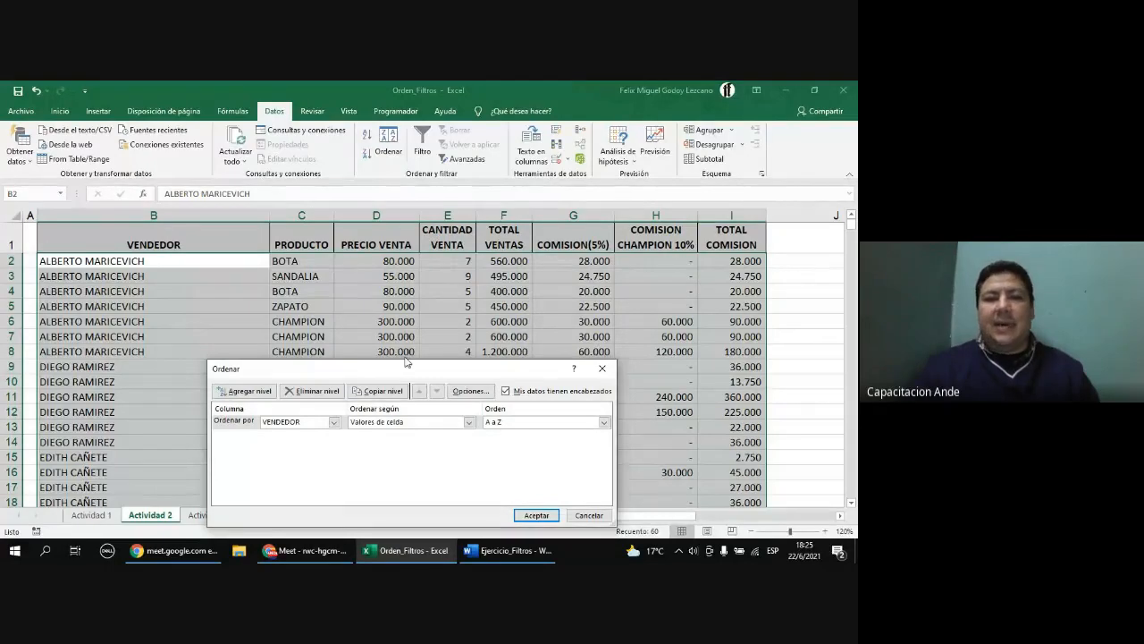
pyautogui.moveTo(400, 369); pyautogui.dragTo(413, 276)
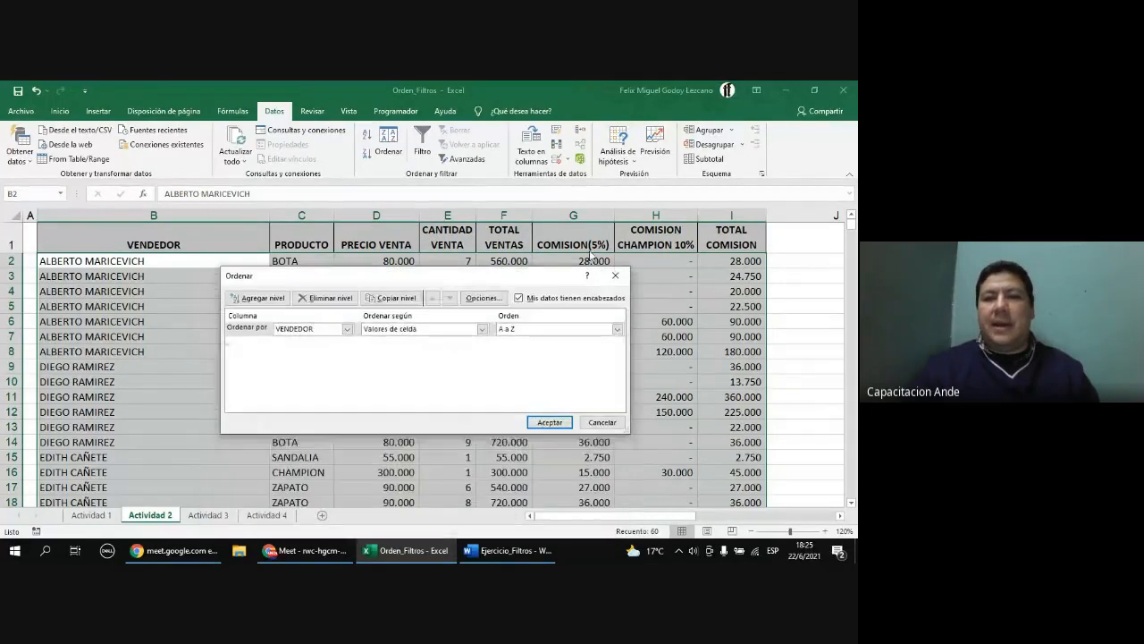
pyautogui.click(551, 422)
pyautogui.click(233, 292)
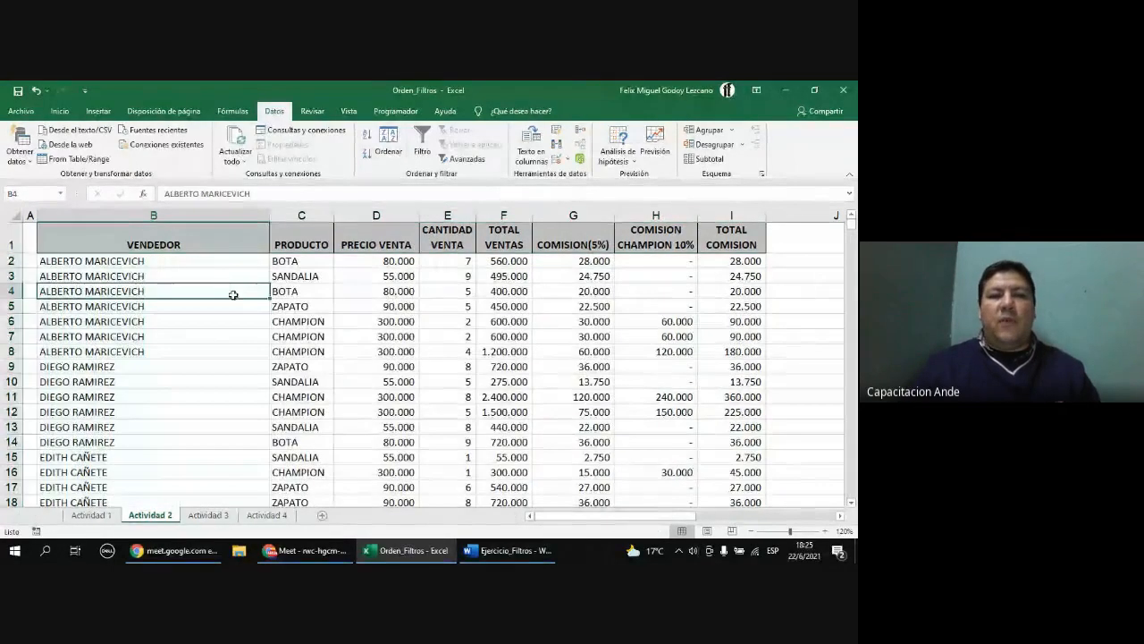
# - Select the commission table from the VENDEDOR header in B1, first across the headers and down to I60
pyautogui.click(149, 241)
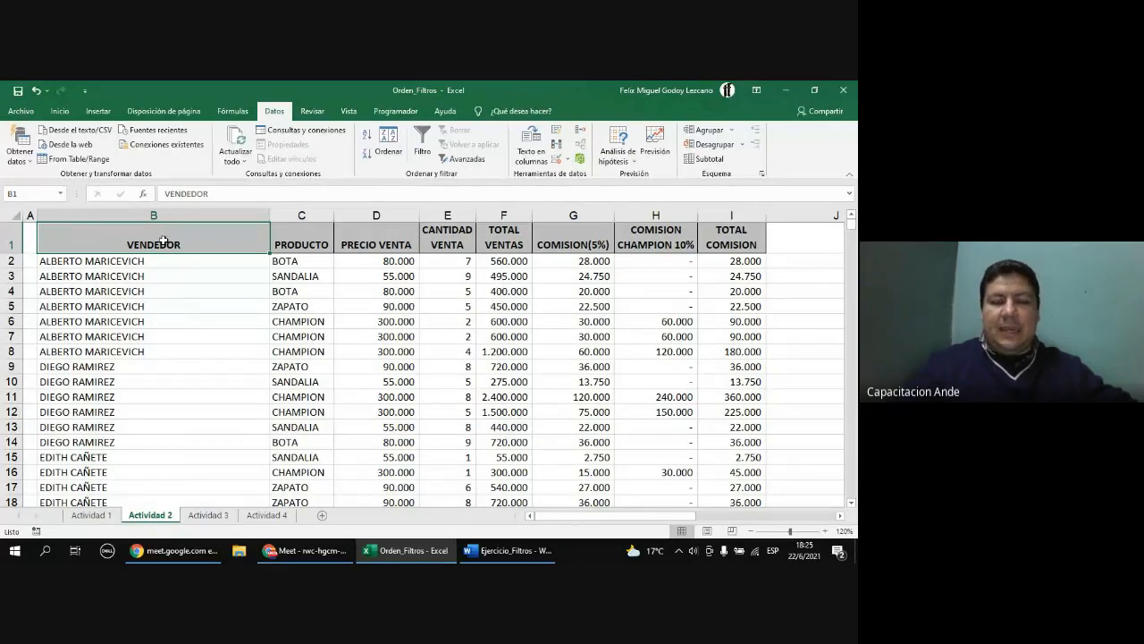
pyautogui.hotkey('ctrl', 'shift', 'Right')
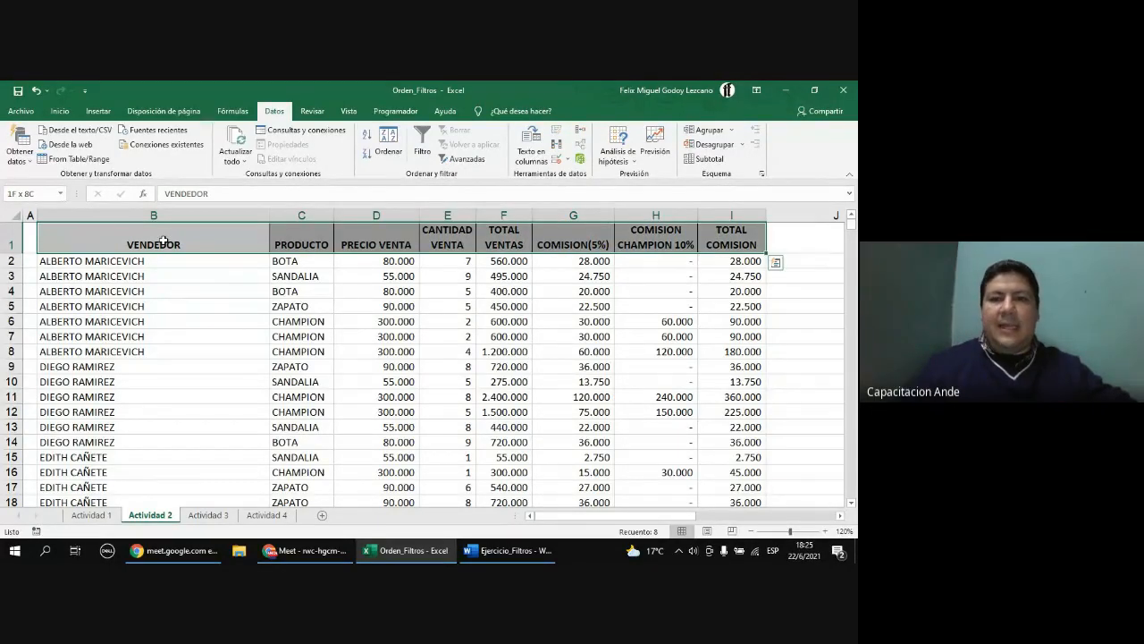
pyautogui.hotkey('ctrl', 'shift', 'Down')
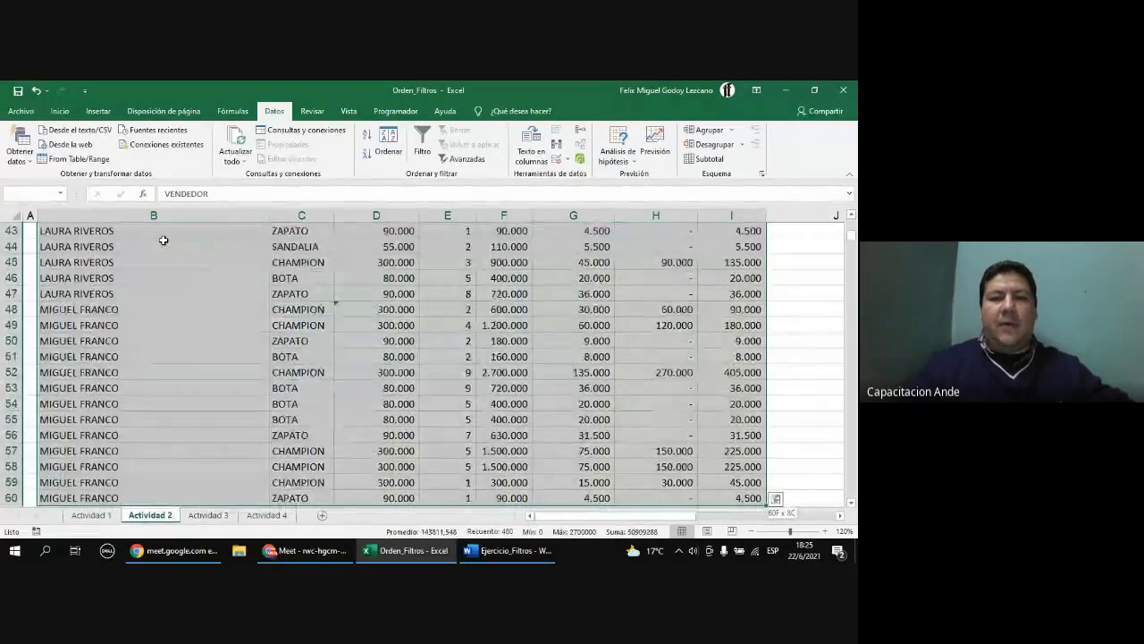
pyautogui.scroll(14, 198, 245)
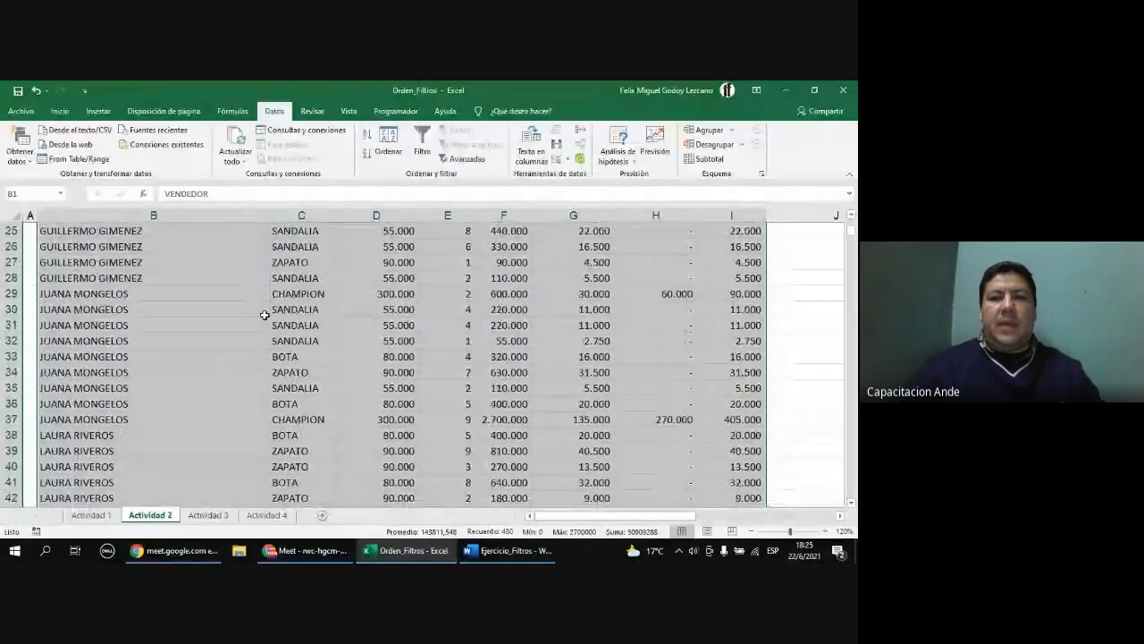
# - Reduce the selection to B1, group the Actividad 3 sheet with Actividad 2, and return to Actividad 2
pyautogui.click(123, 242)
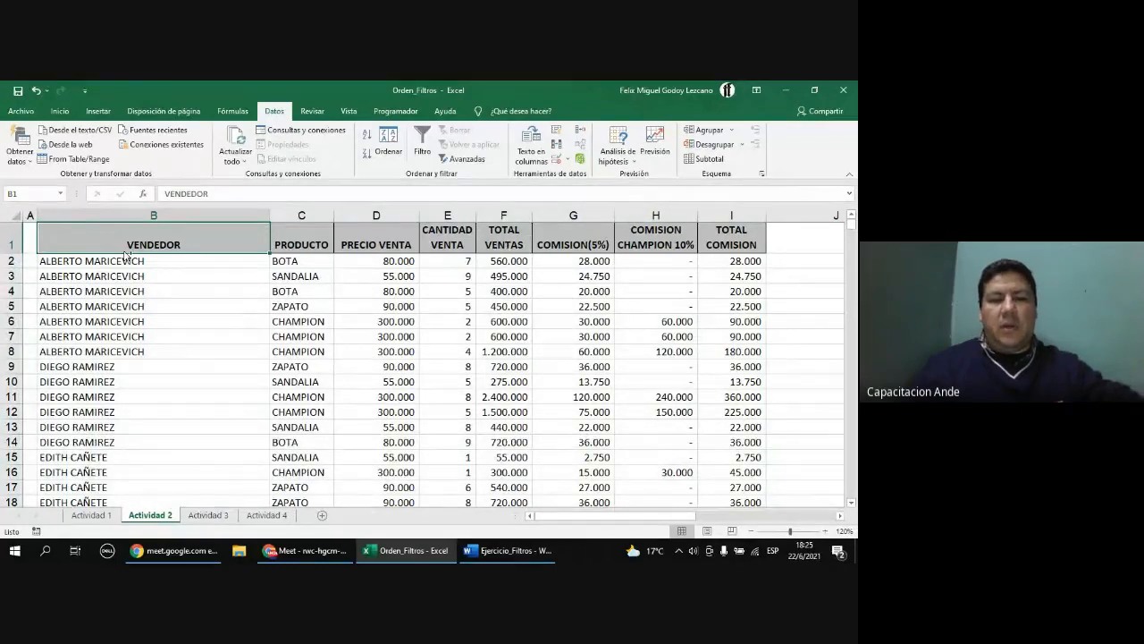
pyautogui.hotkey('ctrl', 'shift', 'pagedown')
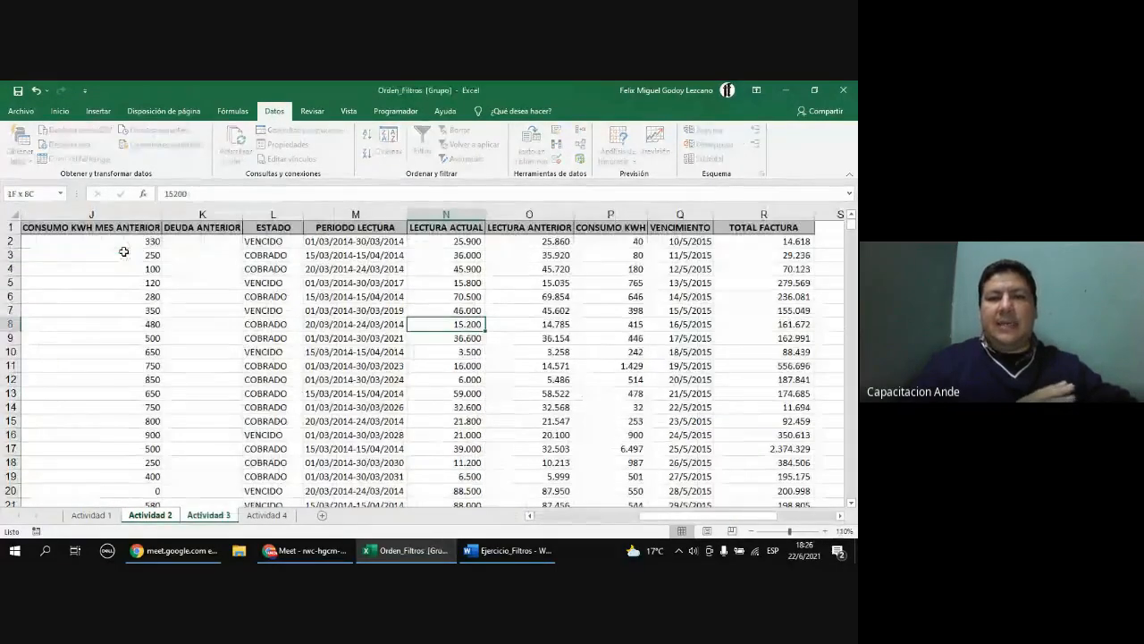
pyautogui.click(152, 516)
# - Select range B1:I60 on the grouped Actividad 2 sheet and check the end and start of the selection
pyautogui.click(130, 247)
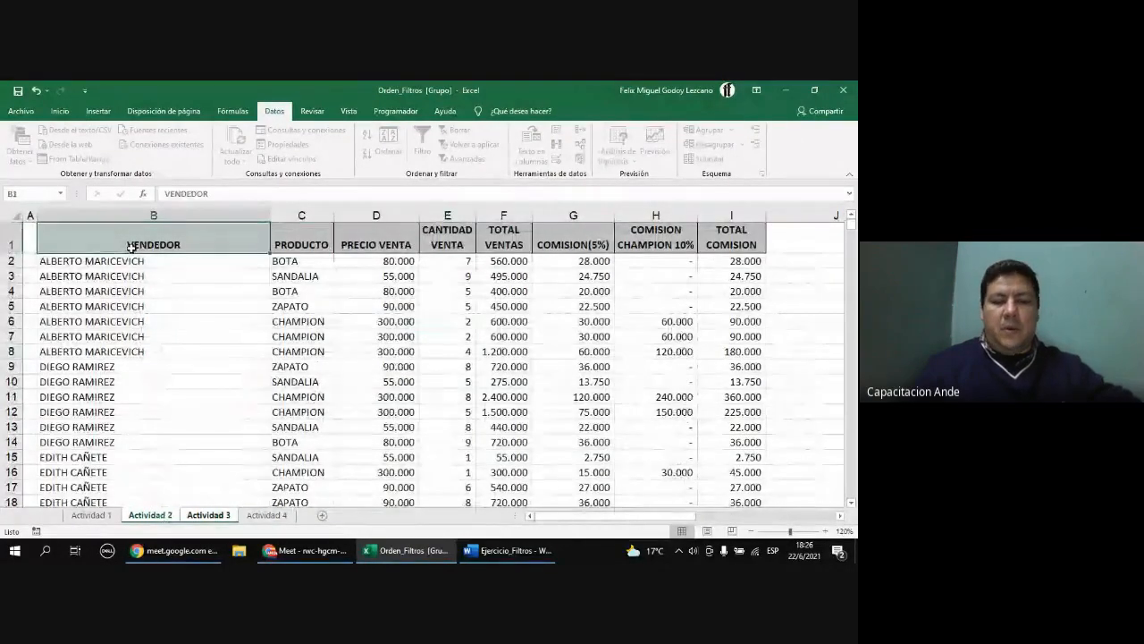
pyautogui.hotkey('ctrl', 'shift', 'Right')
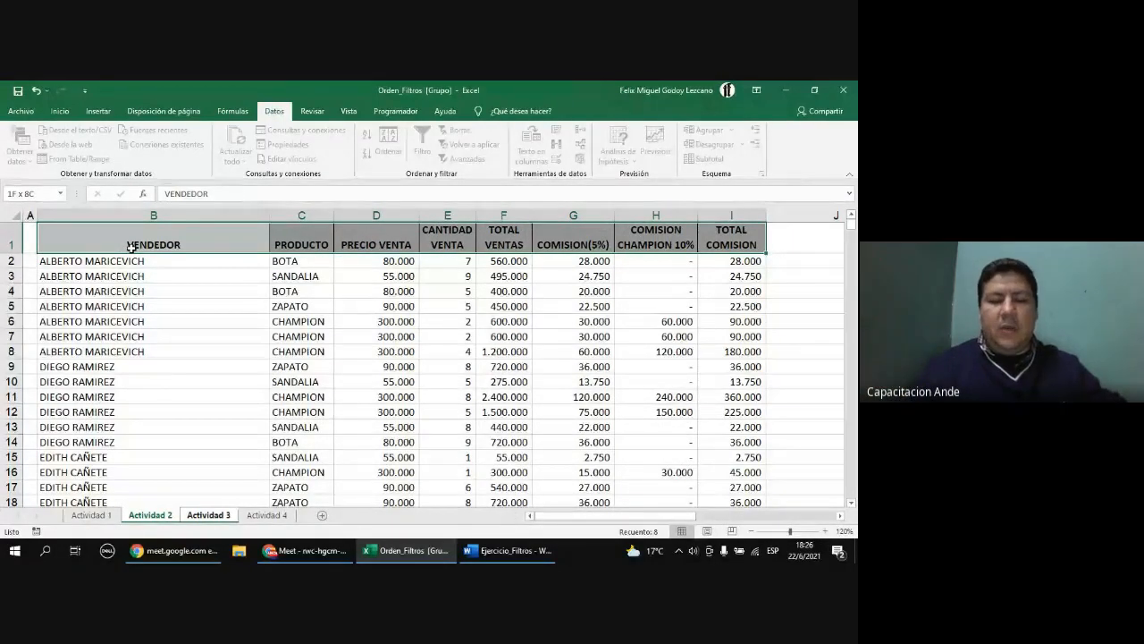
pyautogui.hotkey('ctrl', 'shift', 'Down')
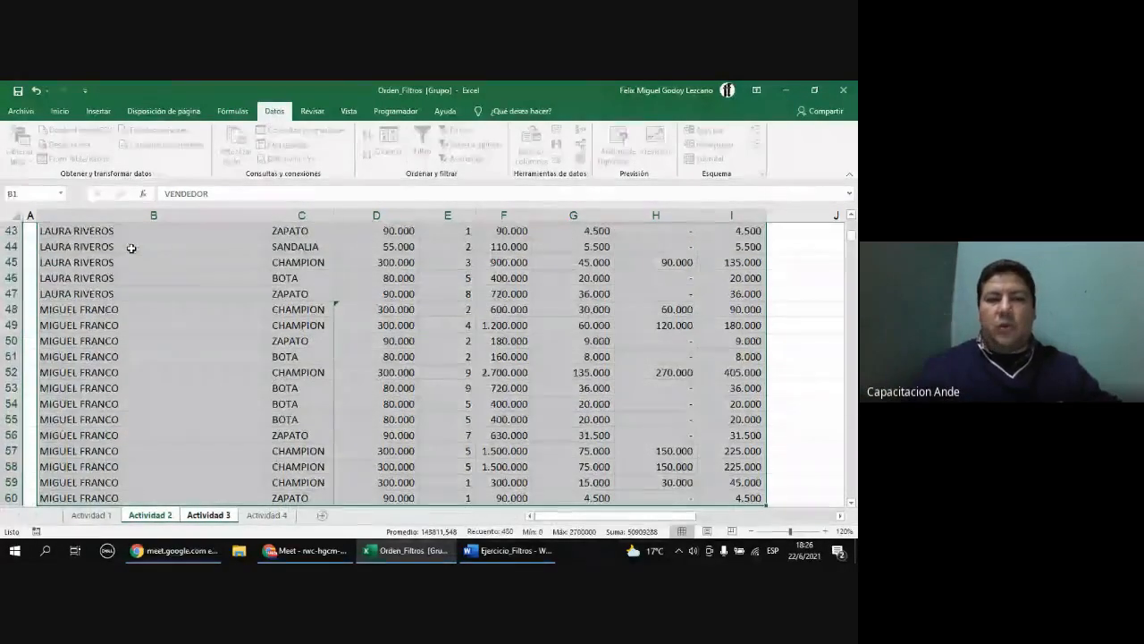
pyautogui.scroll(-1, 375, 384)
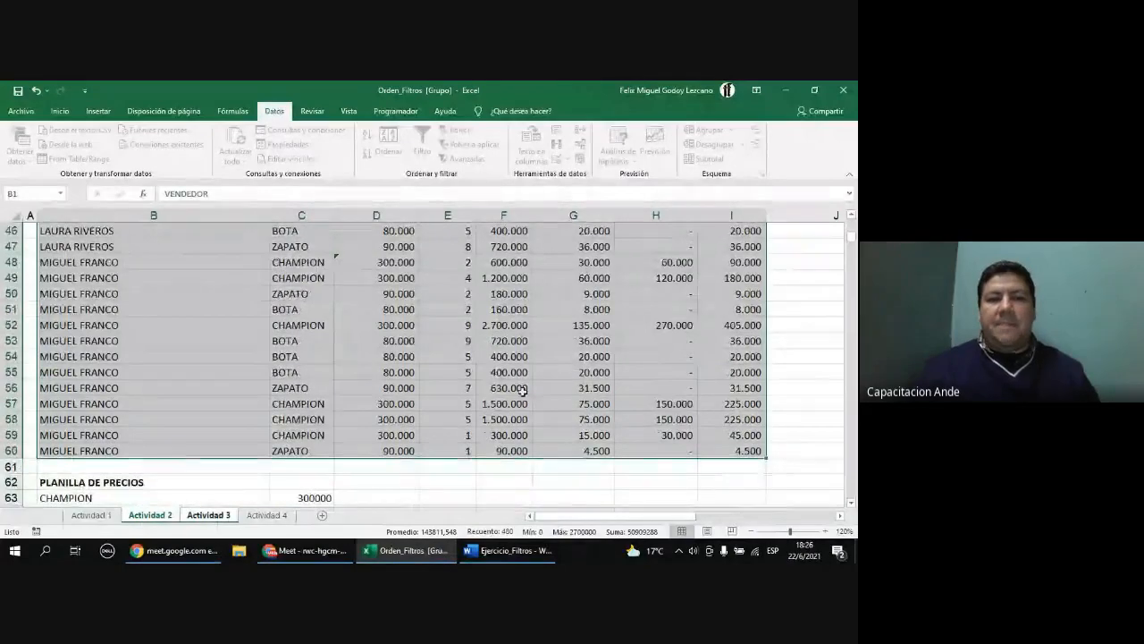
pyautogui.scroll(3, 523, 389)
pyautogui.scroll(12, 523, 390)
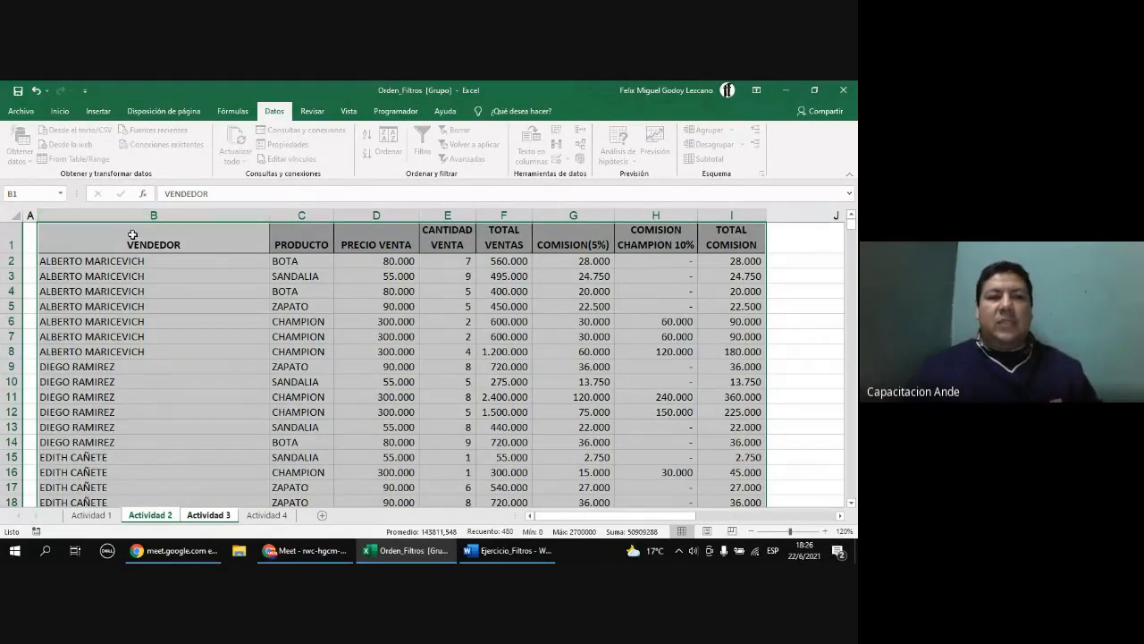
# - Mark the header cells from VENDEDOR to TOTAL VENTAS, and repeat the full table selection B1:I60 twice starting from B1
pyautogui.moveTo(134, 230); pyautogui.dragTo(518, 244)
pyautogui.click(105, 236)
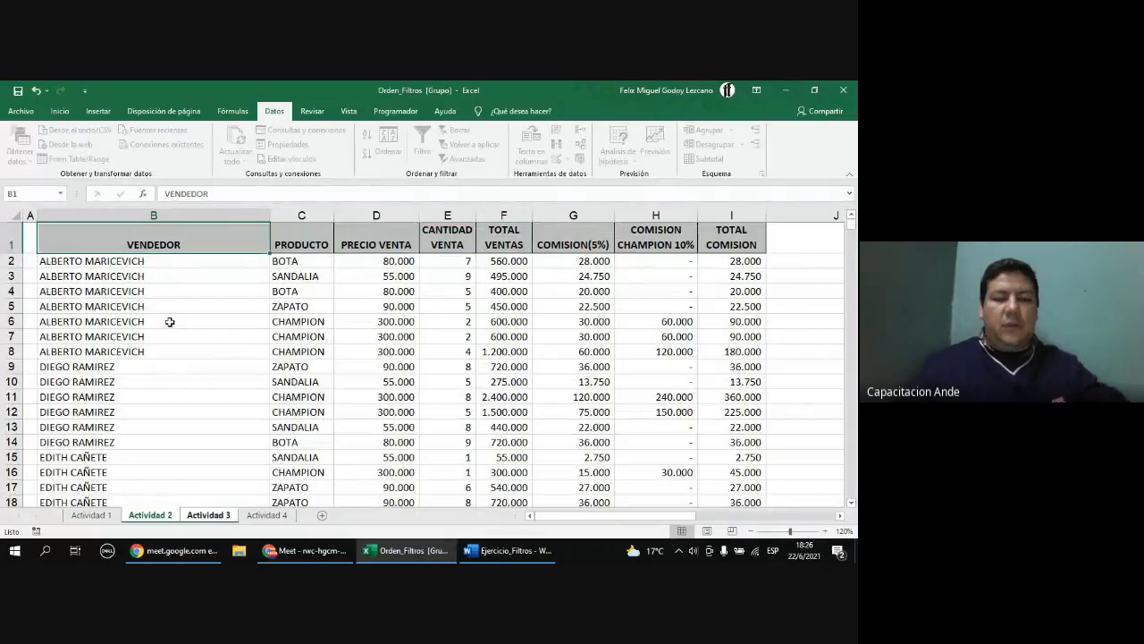
pyautogui.hotkey('ctrl', 'shift', 'Right')
pyautogui.hotkey('ctrl', 'shift', 'Down')
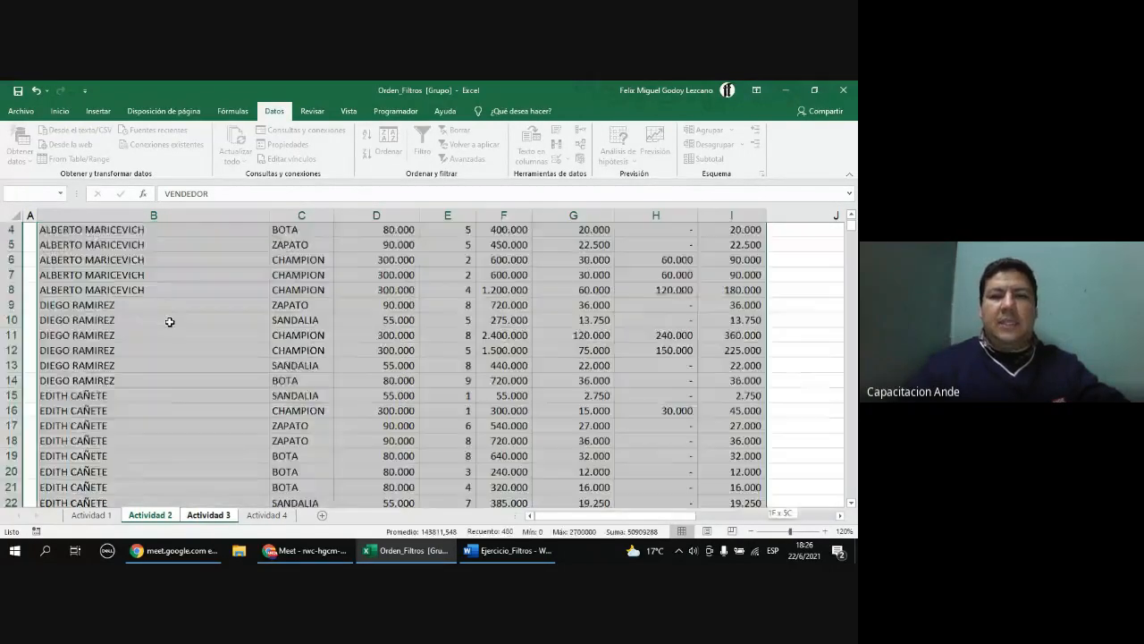
pyautogui.scroll(14, 268, 381)
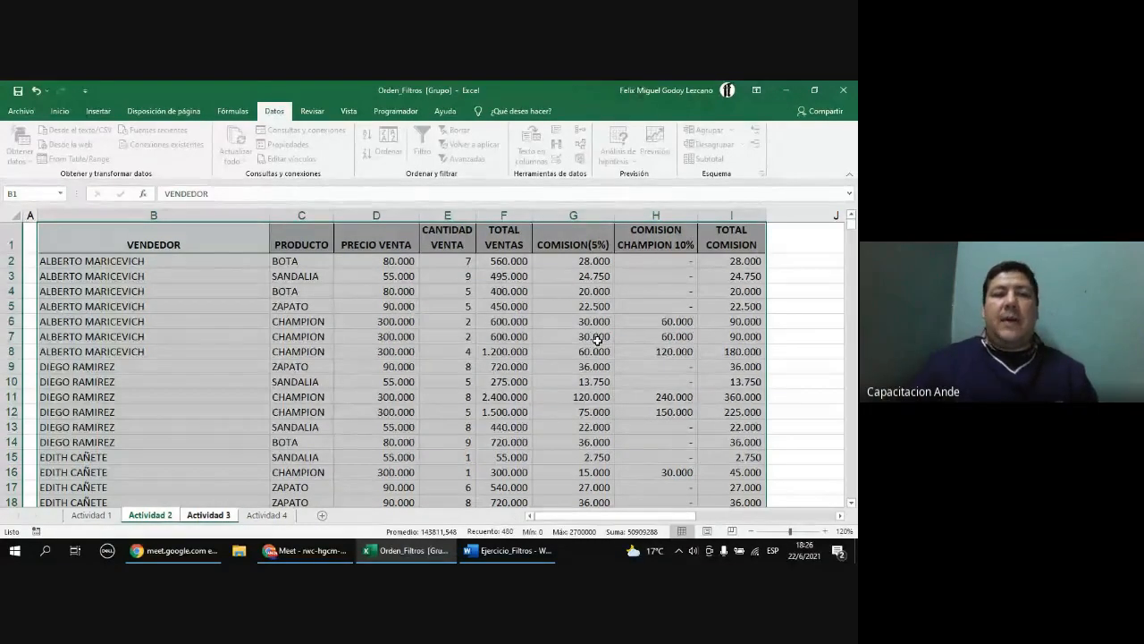
pyautogui.click(213, 245)
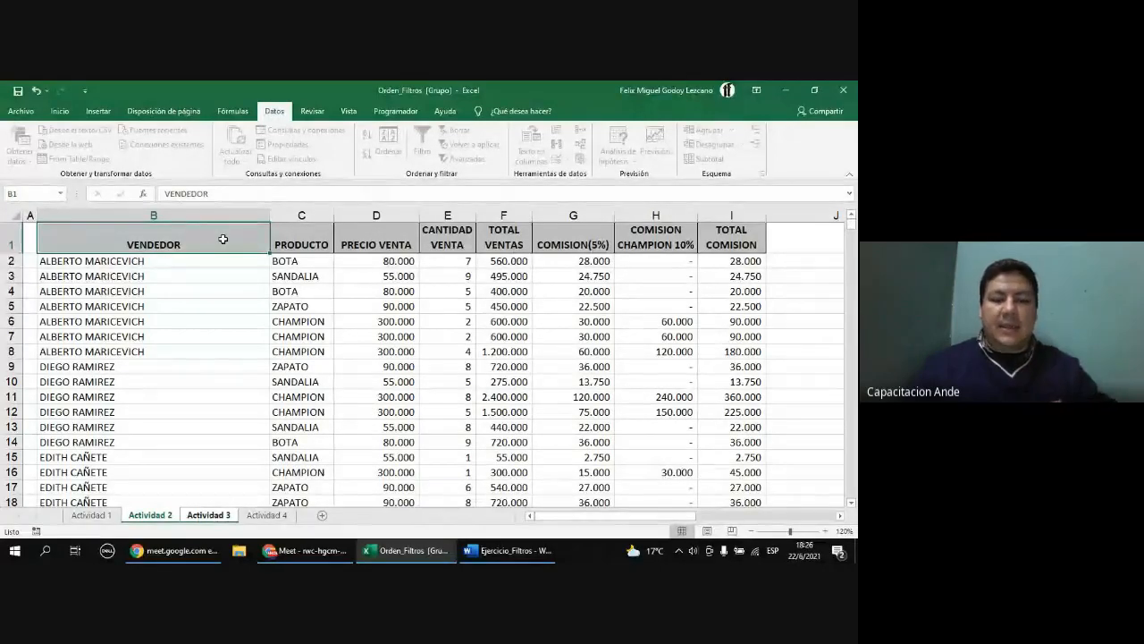
pyautogui.hotkey('ctrl', 'shift', 'Right')
pyautogui.hotkey('ctrl', 'shift', 'Down')
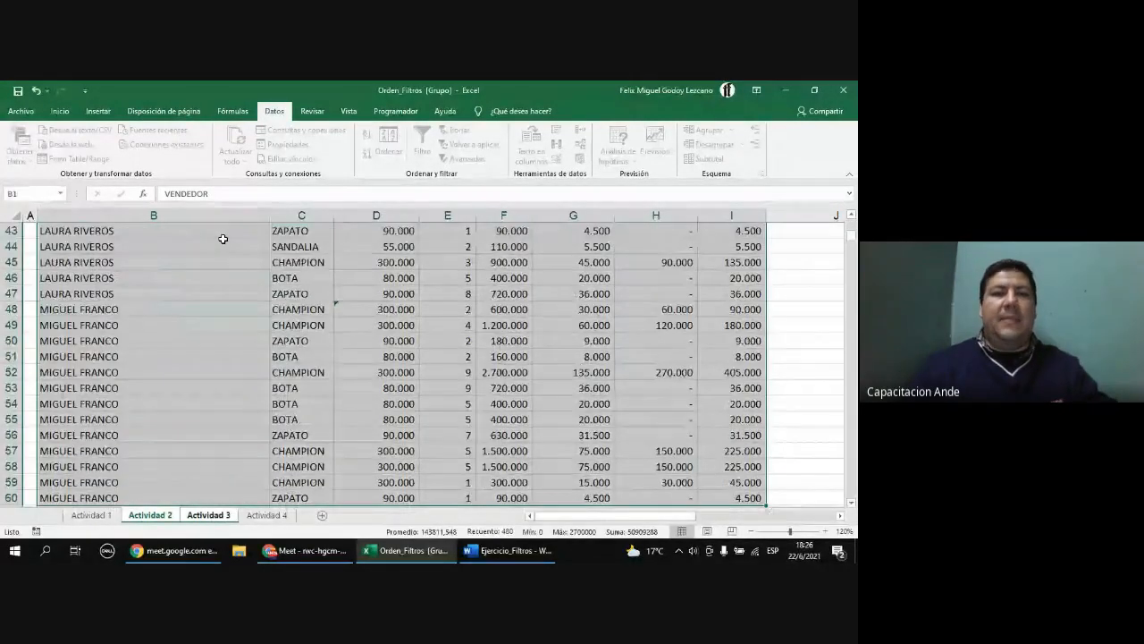
pyautogui.scroll(14, 373, 301)
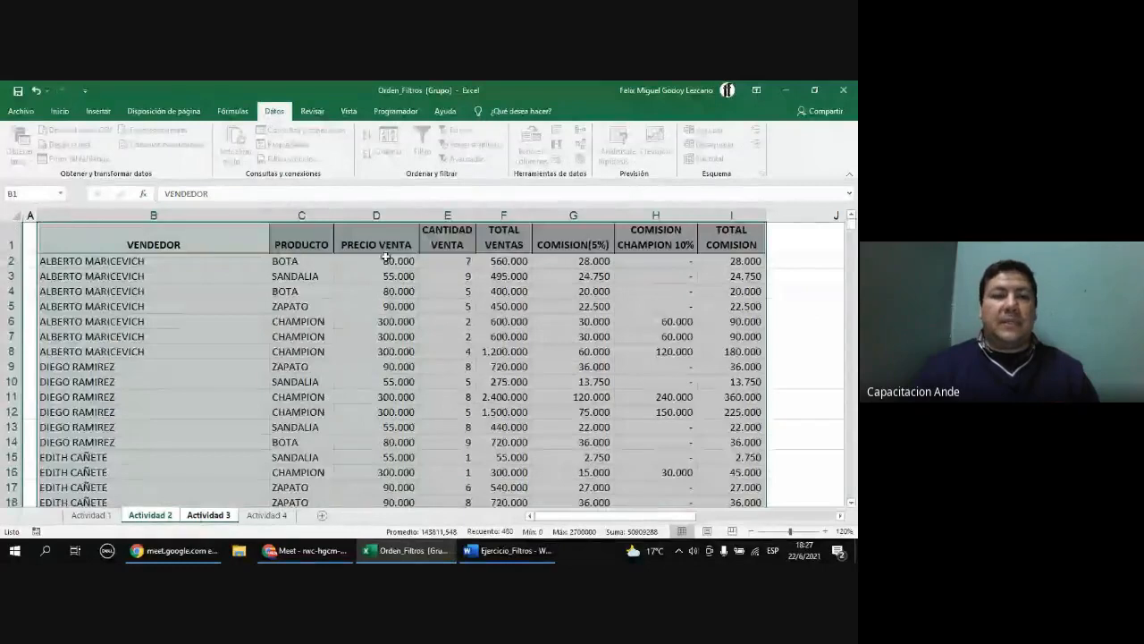
pyautogui.click(262, 281)
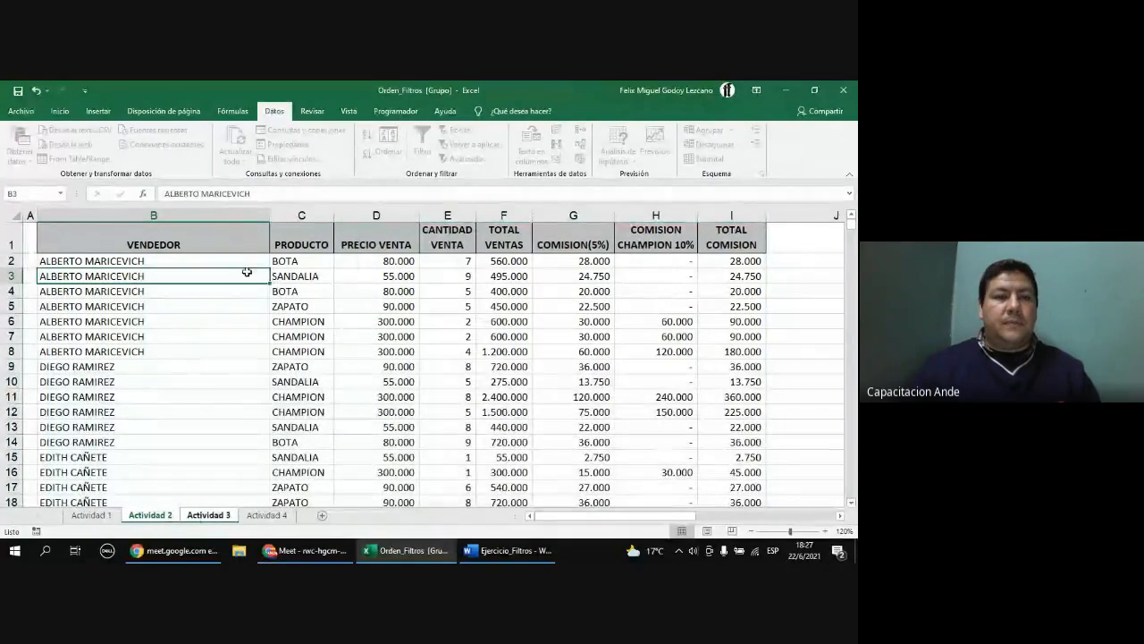
pyautogui.click(232, 111)
pyautogui.click(184, 113)
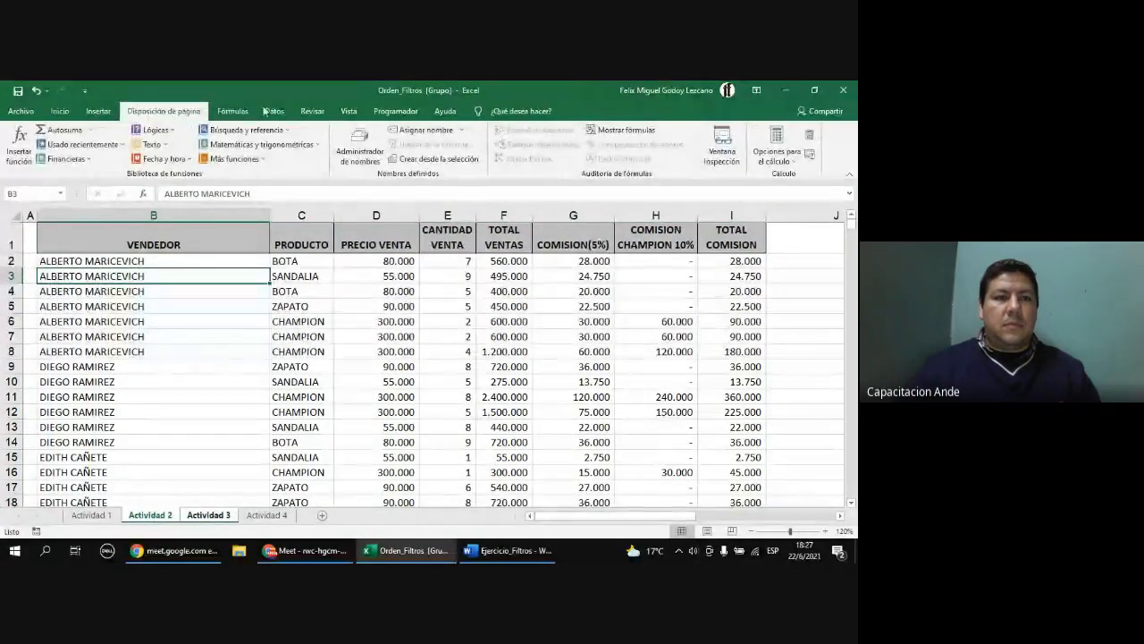
pyautogui.click(274, 111)
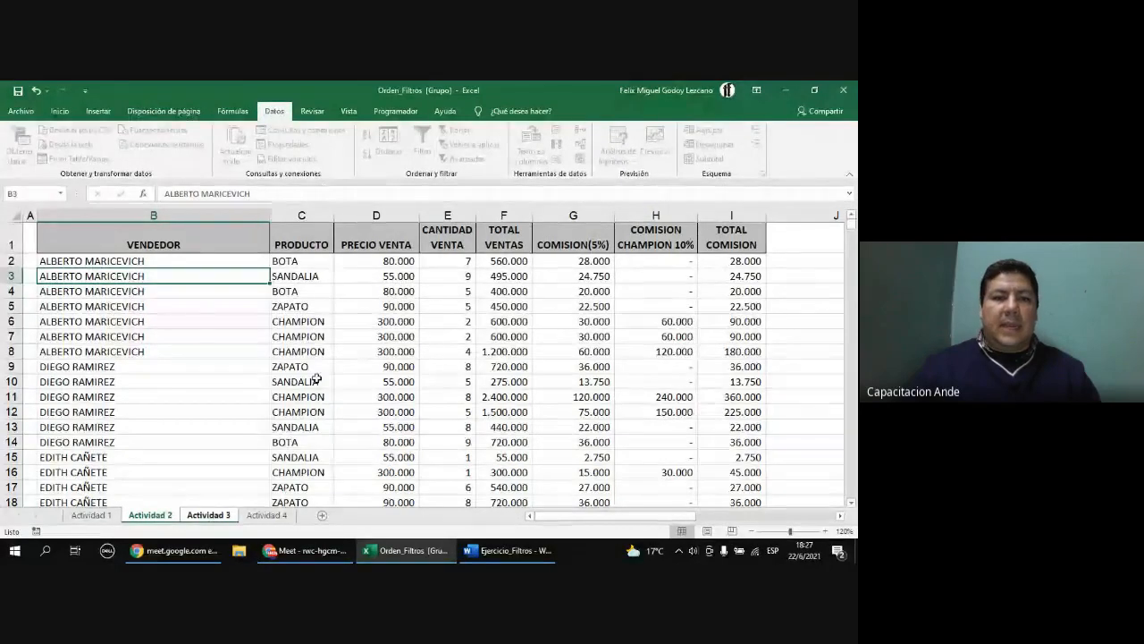
pyautogui.click(152, 243)
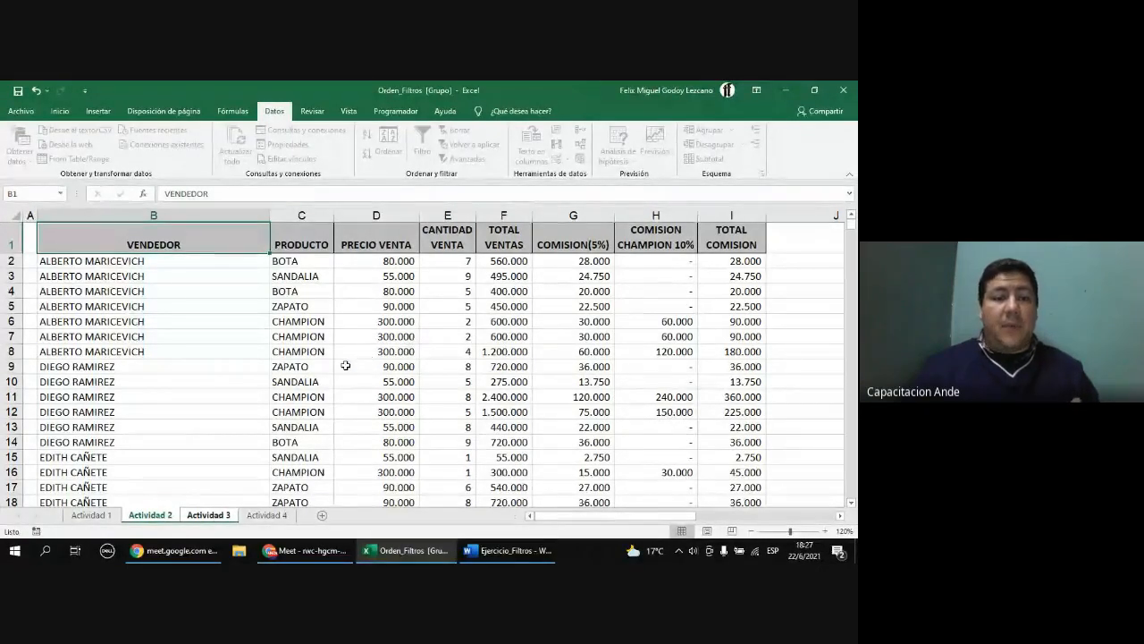
pyautogui.click(205, 515)
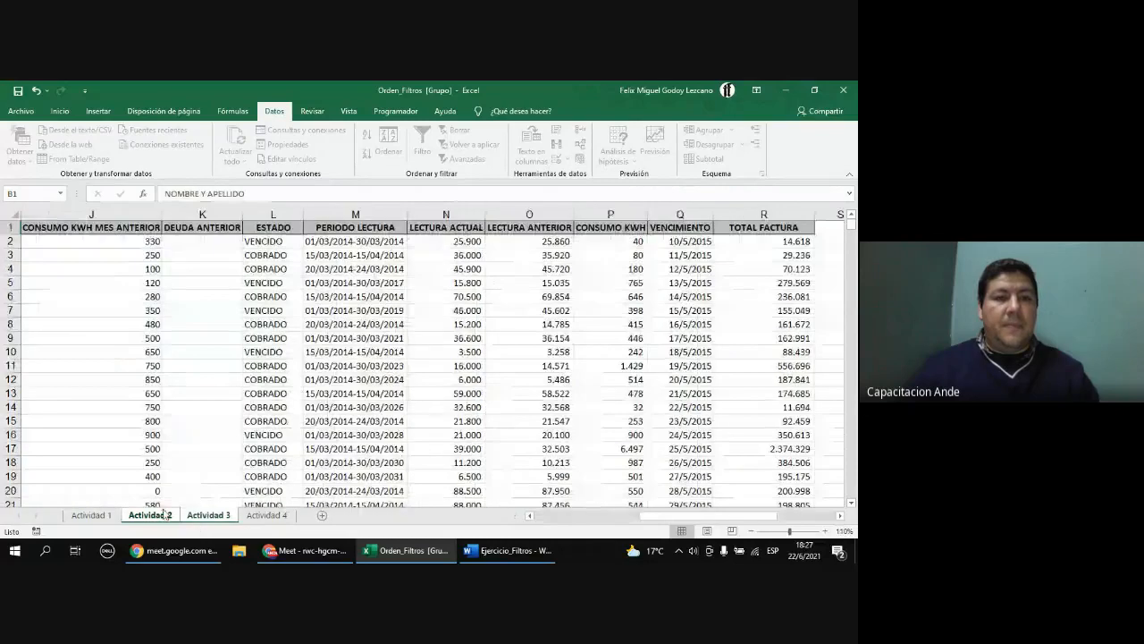
pyautogui.click(150, 515)
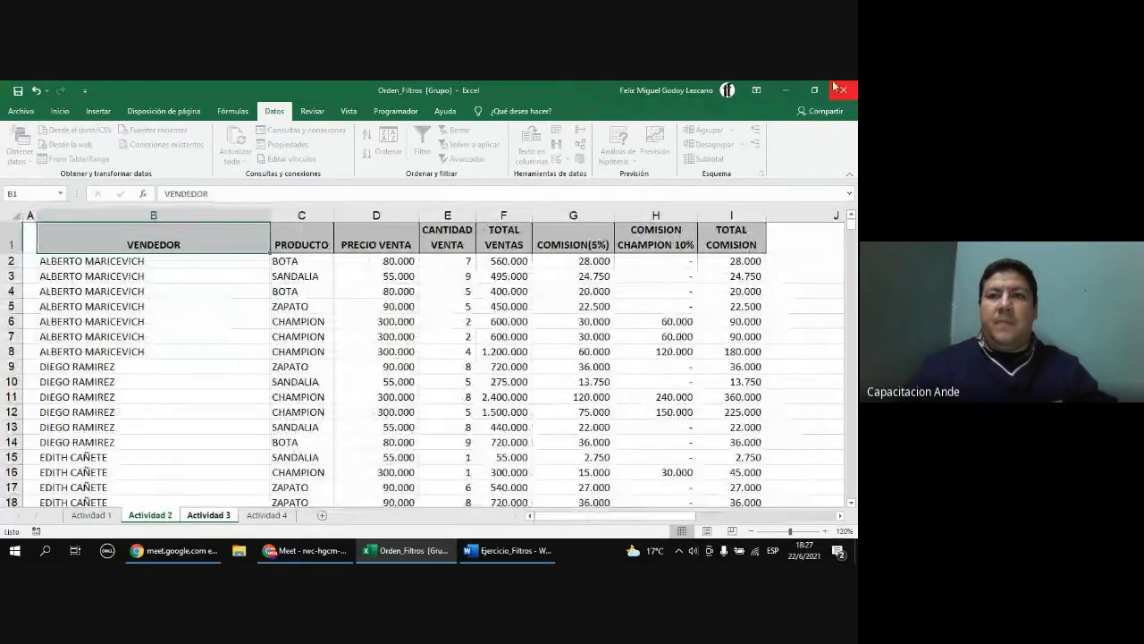
pyautogui.click(345, 111)
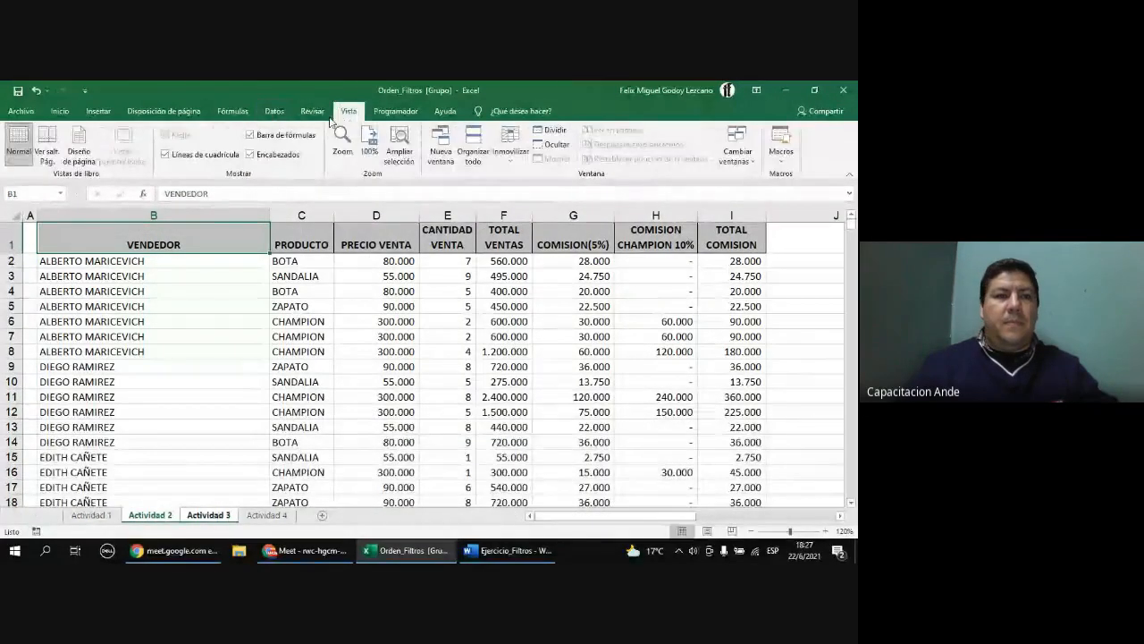
pyautogui.click(270, 112)
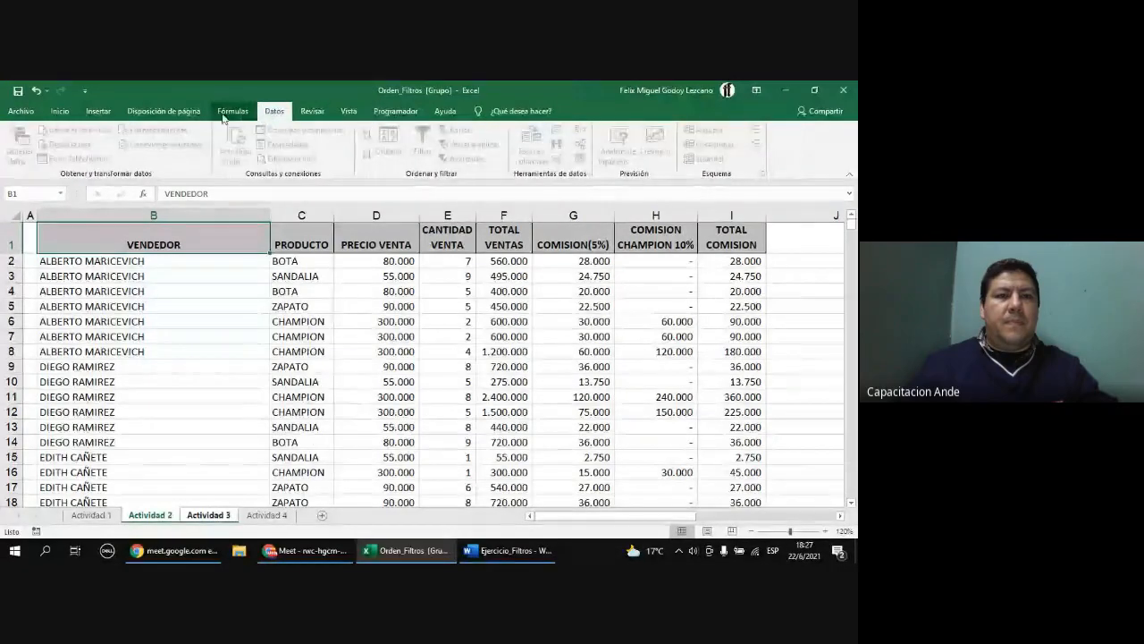
pyautogui.click(164, 111)
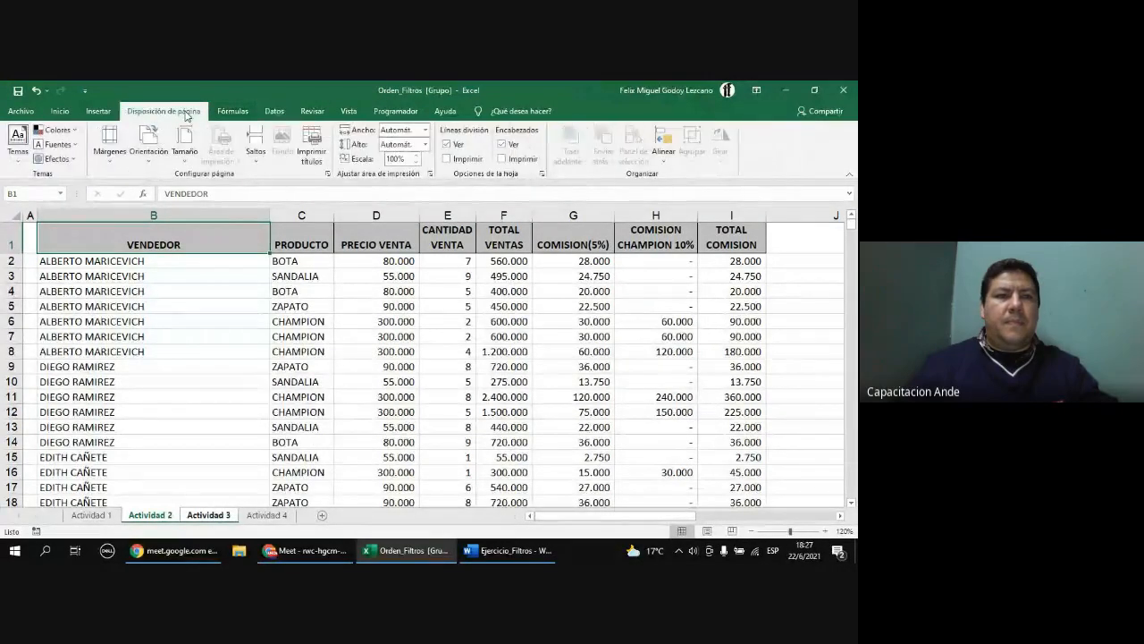
pyautogui.click(59, 111)
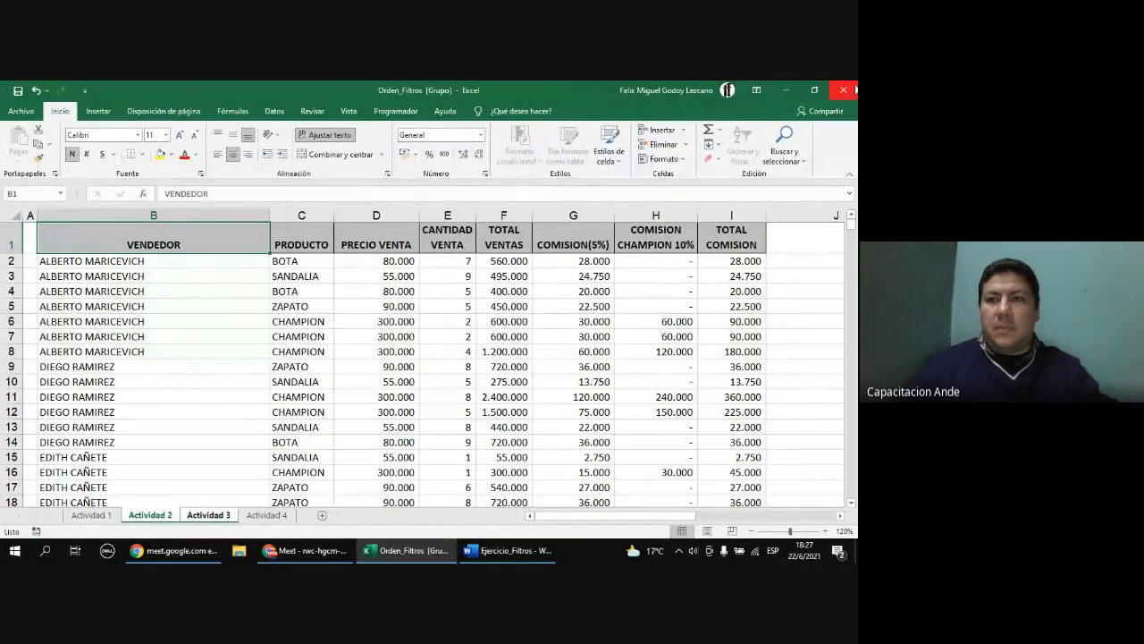
# - Close the grouped Orden_Filtros workbook without saving its changes and minimize the Ejercicio_Filtros document to reach the desktop
pyautogui.click(853, 90)
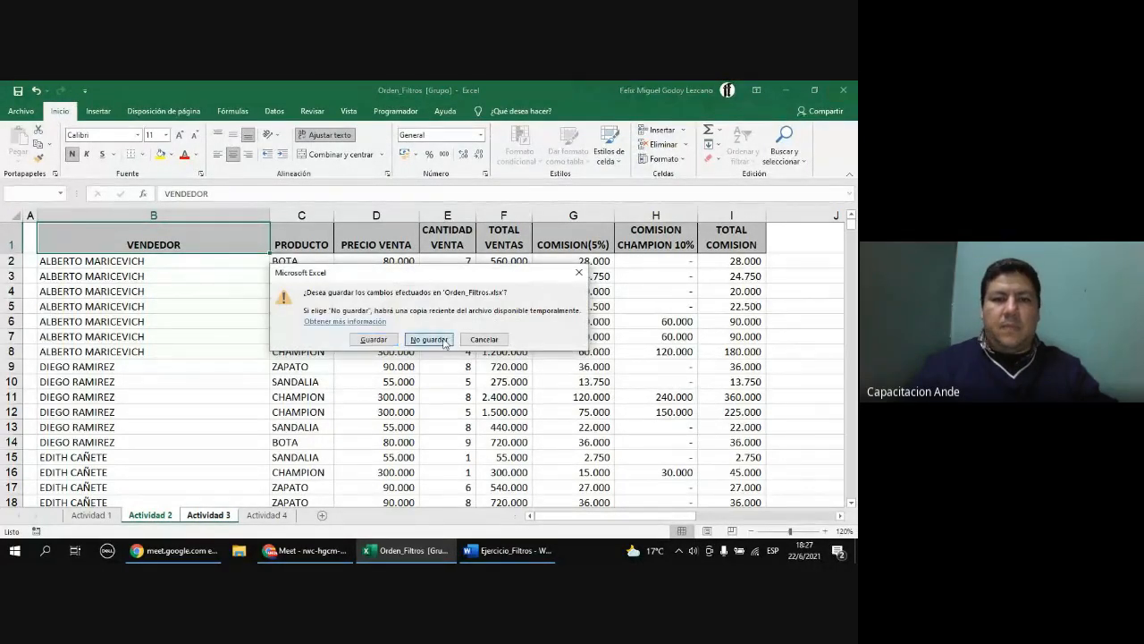
pyautogui.click(428, 340)
pyautogui.click(786, 89)
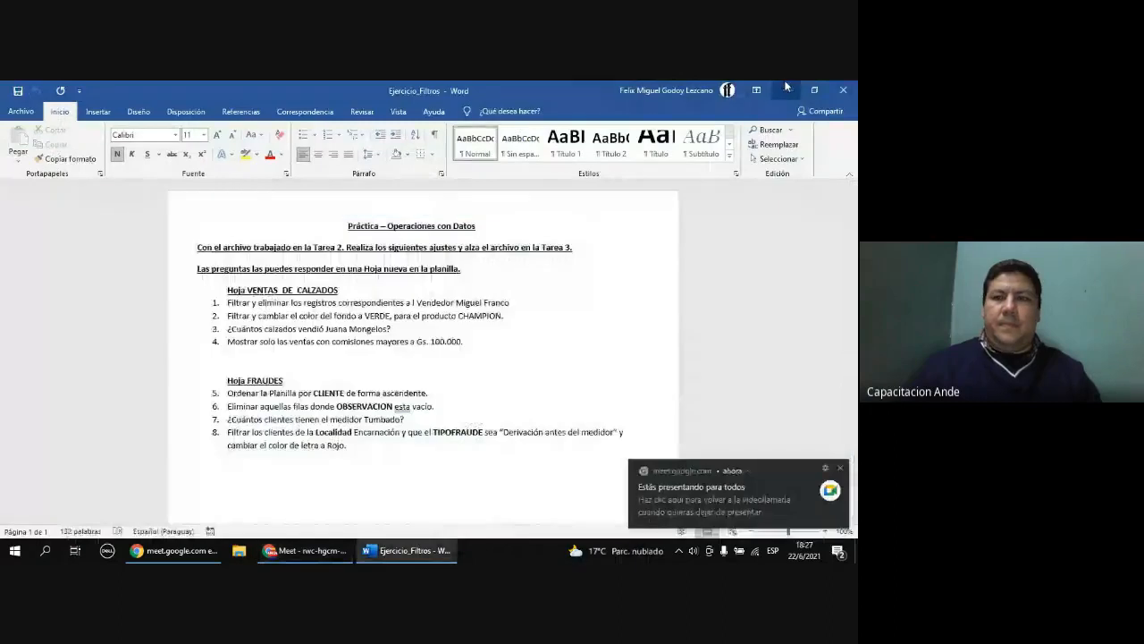
pyautogui.click(786, 89)
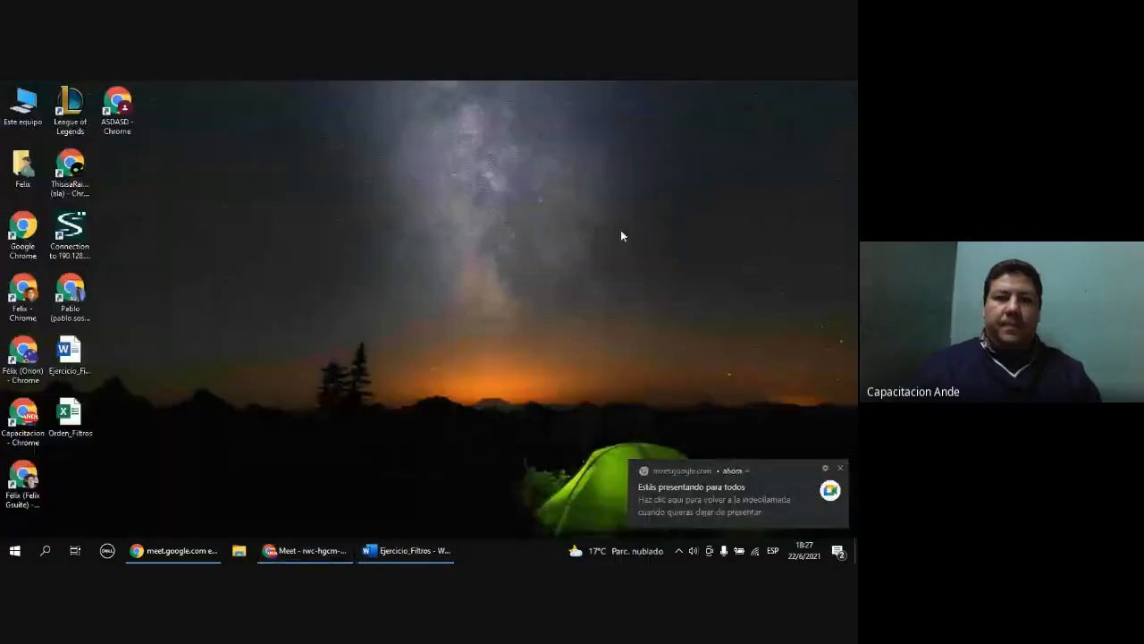
# - Reopen the Orden_Filtros workbook from the desktop, dismiss the Office licence notice and maximize the window
pyautogui.doubleClick(64, 420)
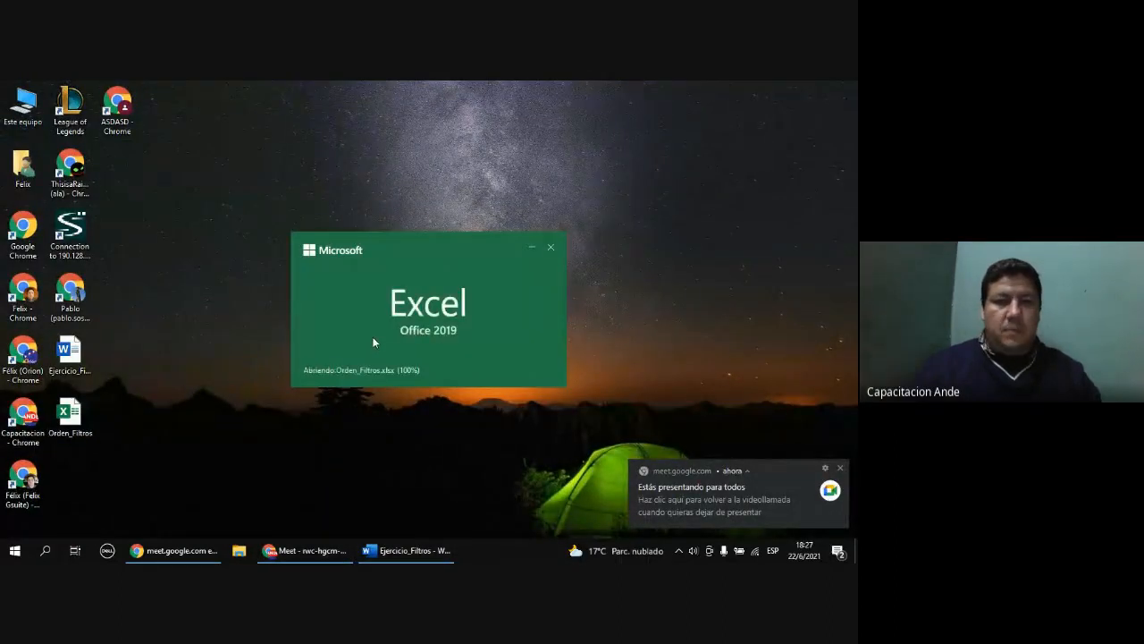
pyautogui.click(710, 212)
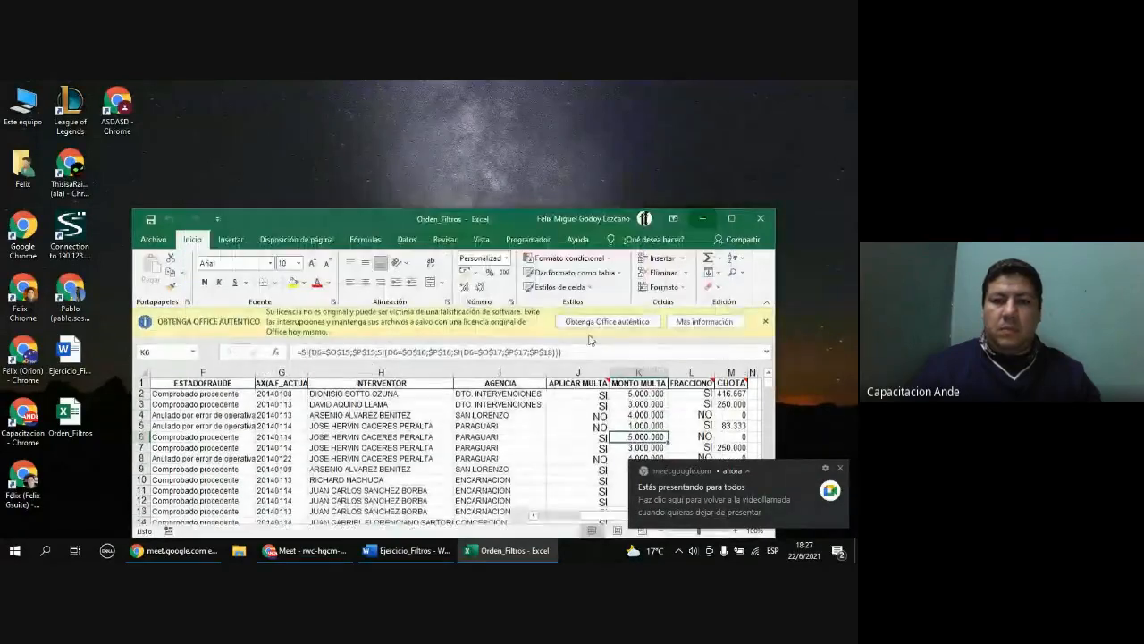
pyautogui.click(765, 325)
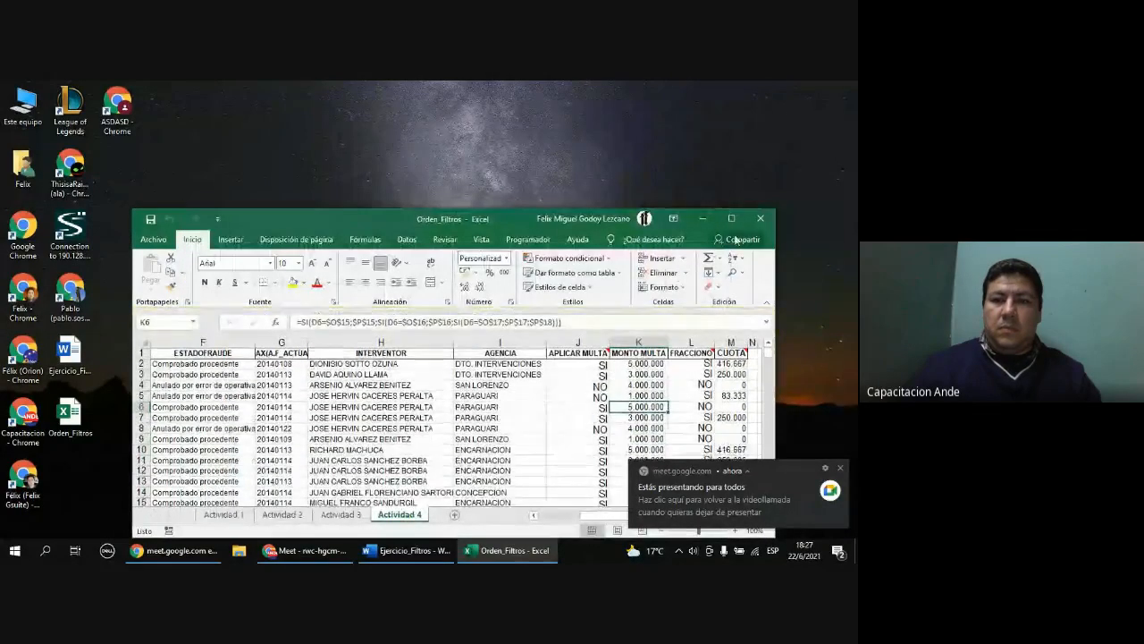
pyautogui.click(731, 218)
# - Show the start of the Actividad 2 sheet at 115% zoom with the data sorting and filtering commands available
pyautogui.click(150, 516)
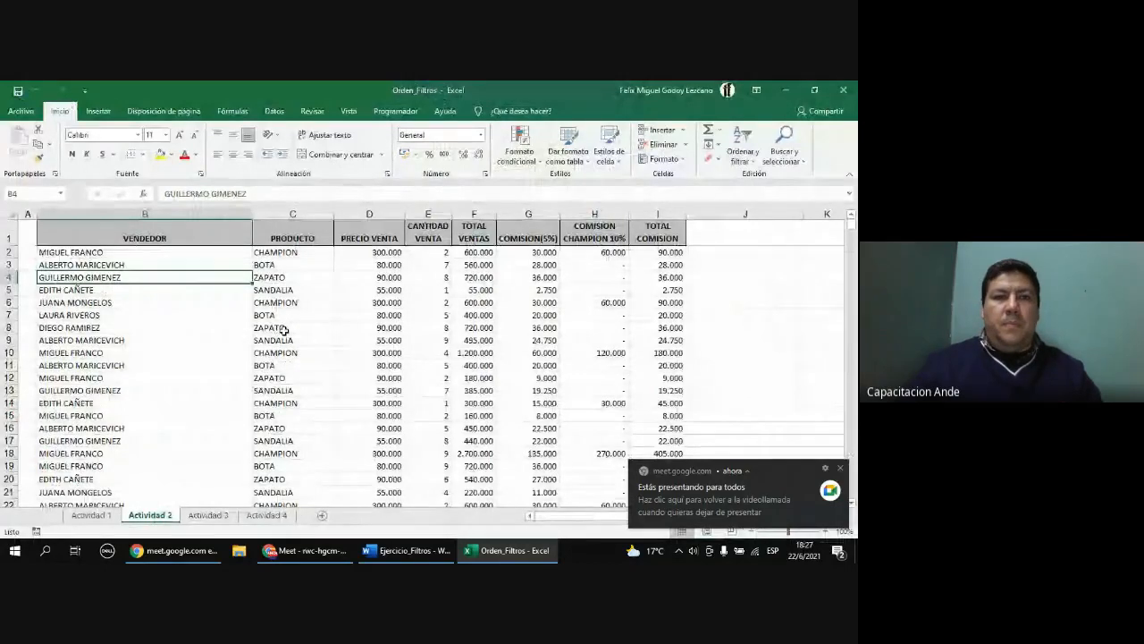
pyautogui.keyDown('ctrl'); pyautogui.scroll(3, 283, 330); pyautogui.keyUp('ctrl')
pyautogui.click(273, 111)
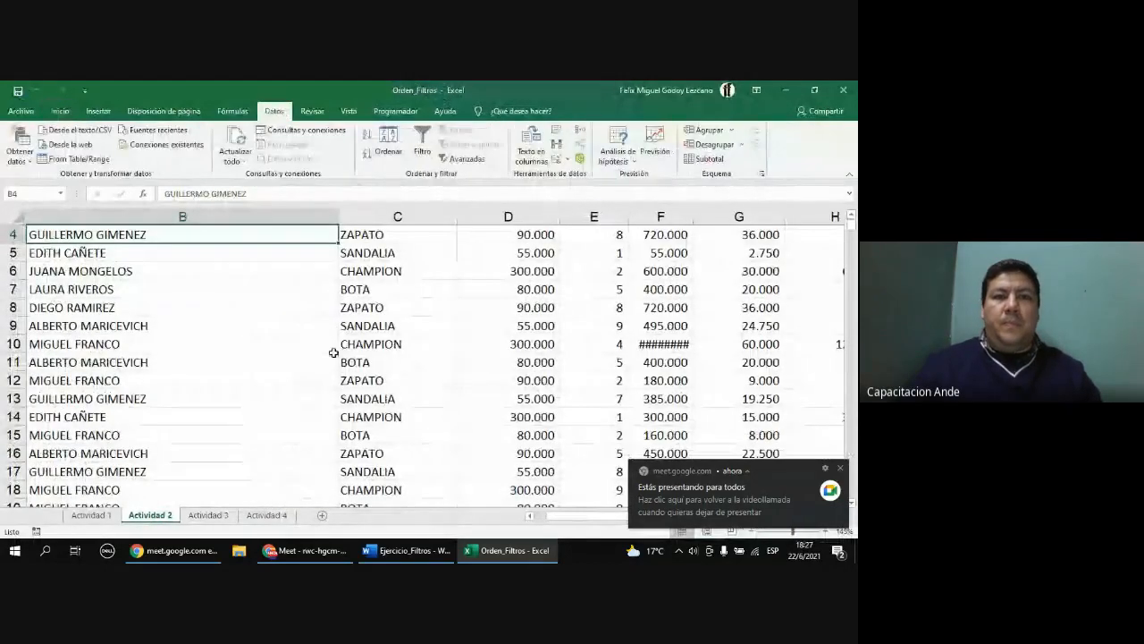
pyautogui.scroll(1, 336, 331)
pyautogui.keyDown('ctrl'); pyautogui.scroll(-1, 336, 331); pyautogui.keyUp('ctrl')
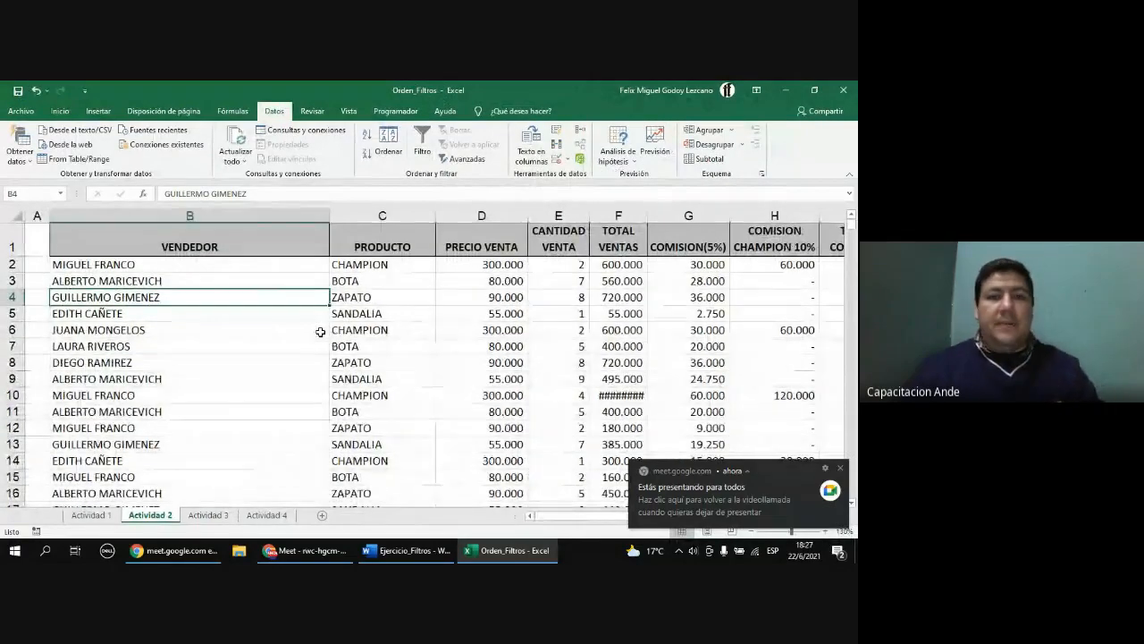
pyautogui.keyDown('ctrl'); pyautogui.scroll(-1, 320, 331); pyautogui.keyUp('ctrl')
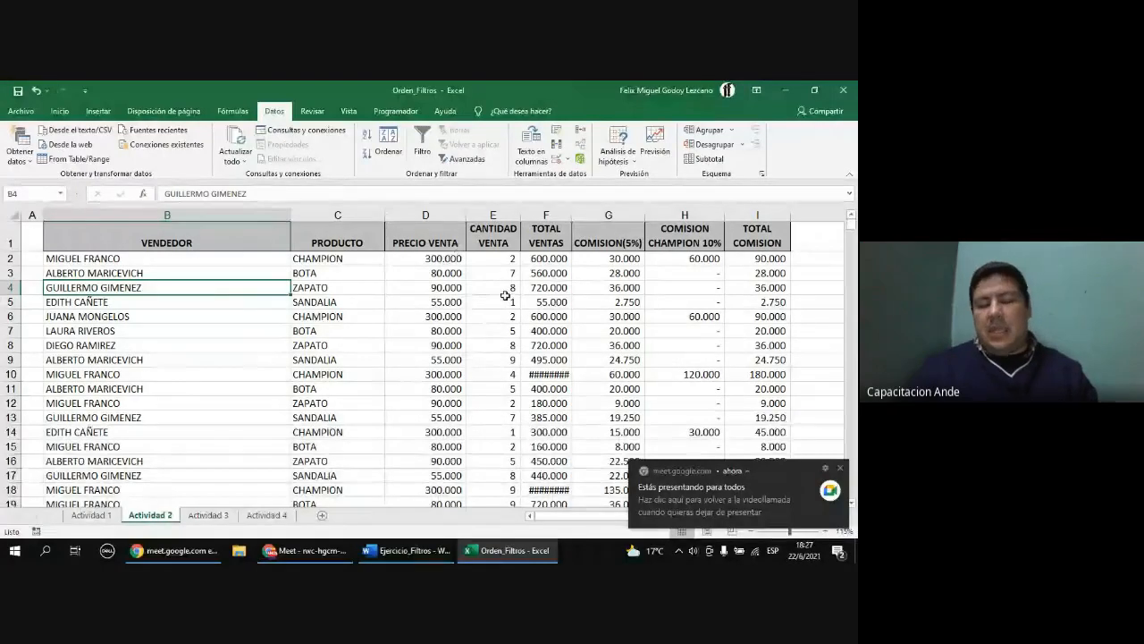
# - Select the whole commission table B1:I60 from the VENDEDOR header, extending across the headers and down to the last row
pyautogui.click(240, 239)
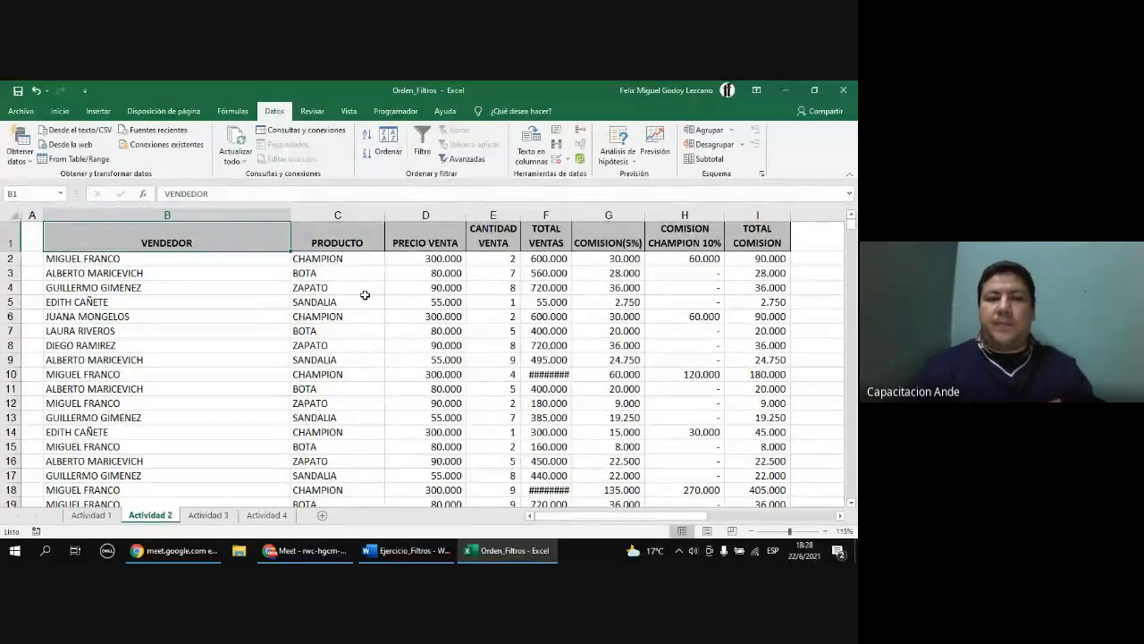
pyautogui.hotkey('ctrl', 'shift', 'Right')
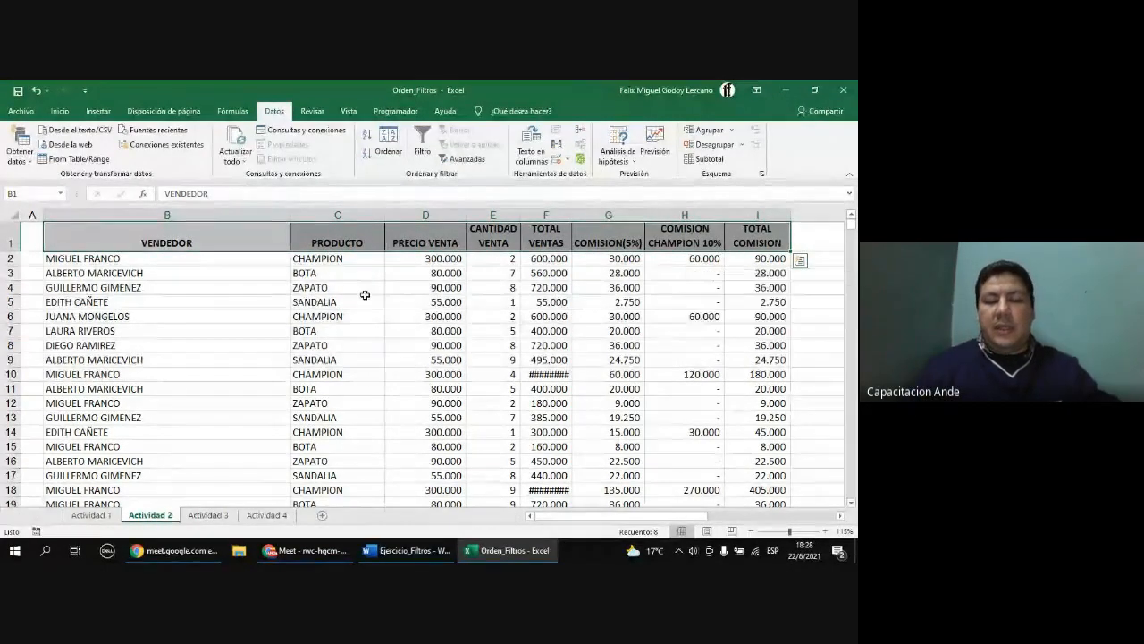
pyautogui.hotkey('ctrl', 'shift', 'Down')
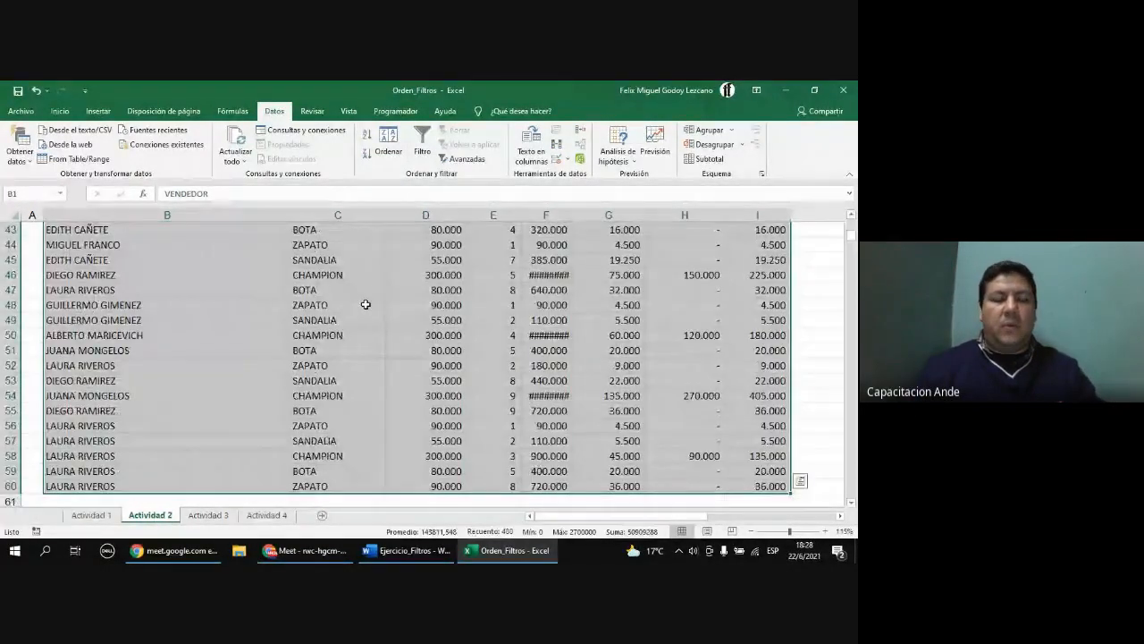
pyautogui.scroll(14, 364, 295)
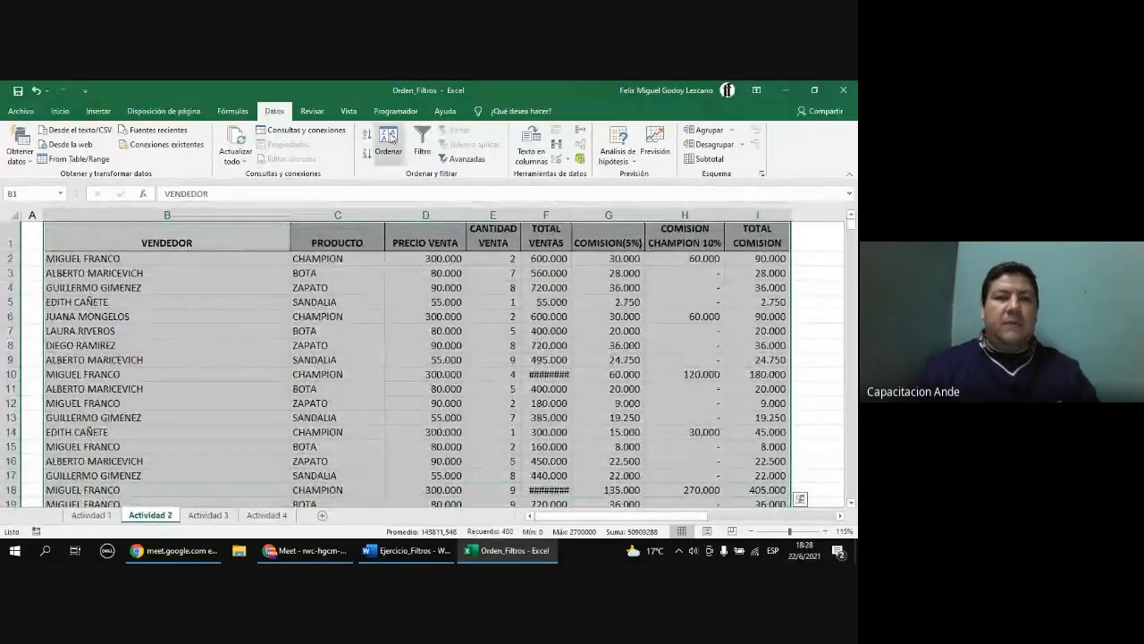
# - Sort the commission table by VENDEDOR and then by PRODUCTO, both A to Z on cell values, and check the row order
pyautogui.click(391, 145)
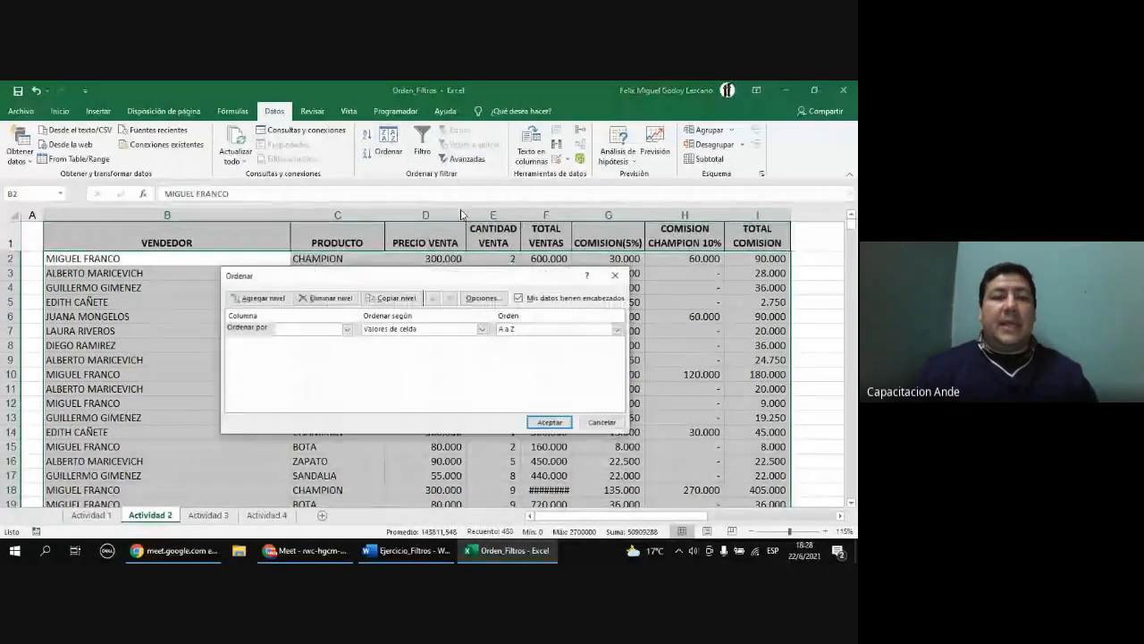
pyautogui.click(346, 329)
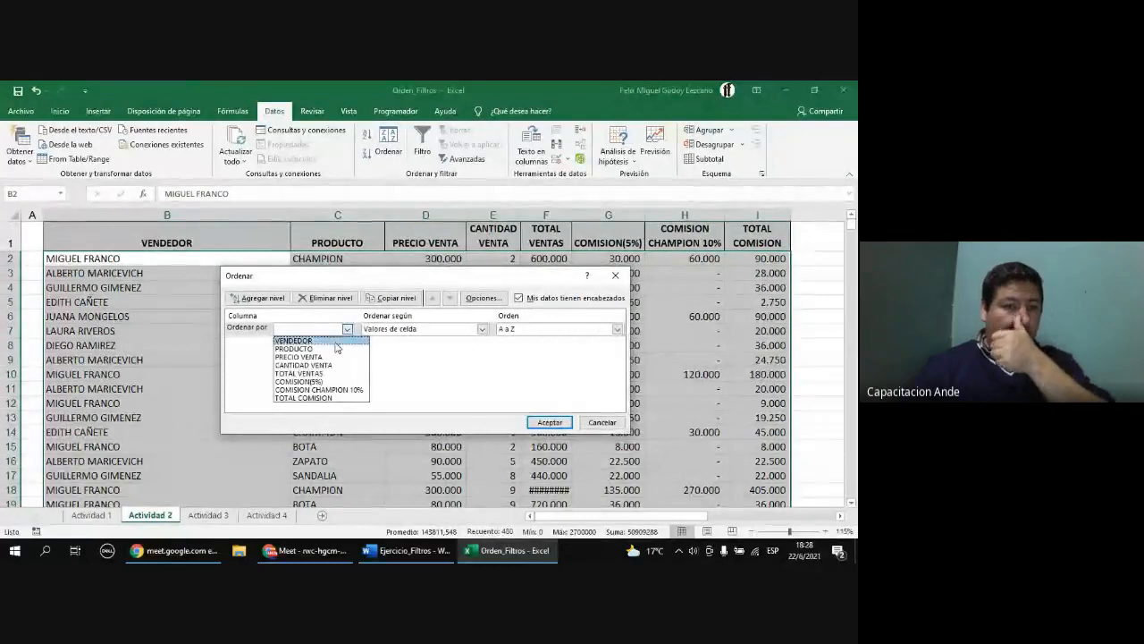
pyautogui.click(297, 341)
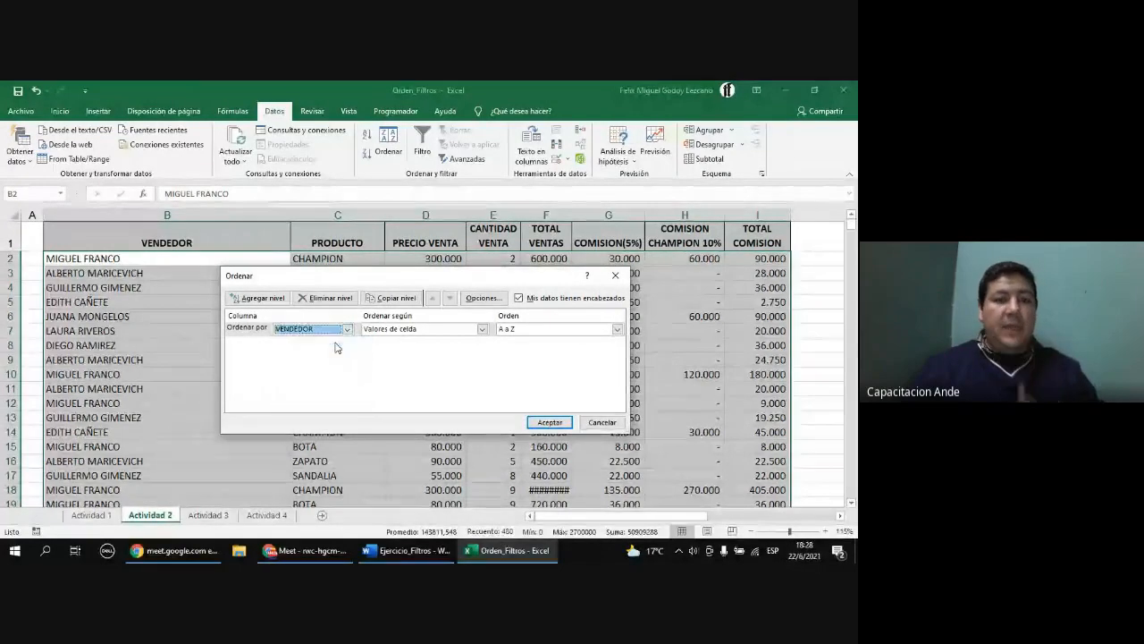
pyautogui.click(280, 303)
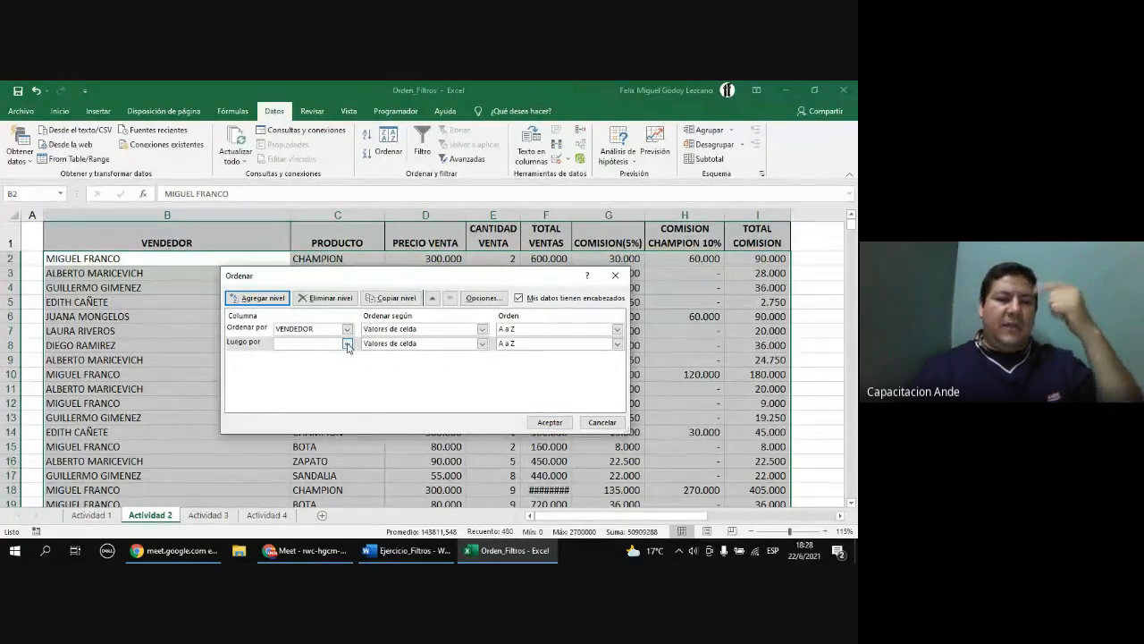
pyautogui.click(347, 344)
pyautogui.click(337, 365)
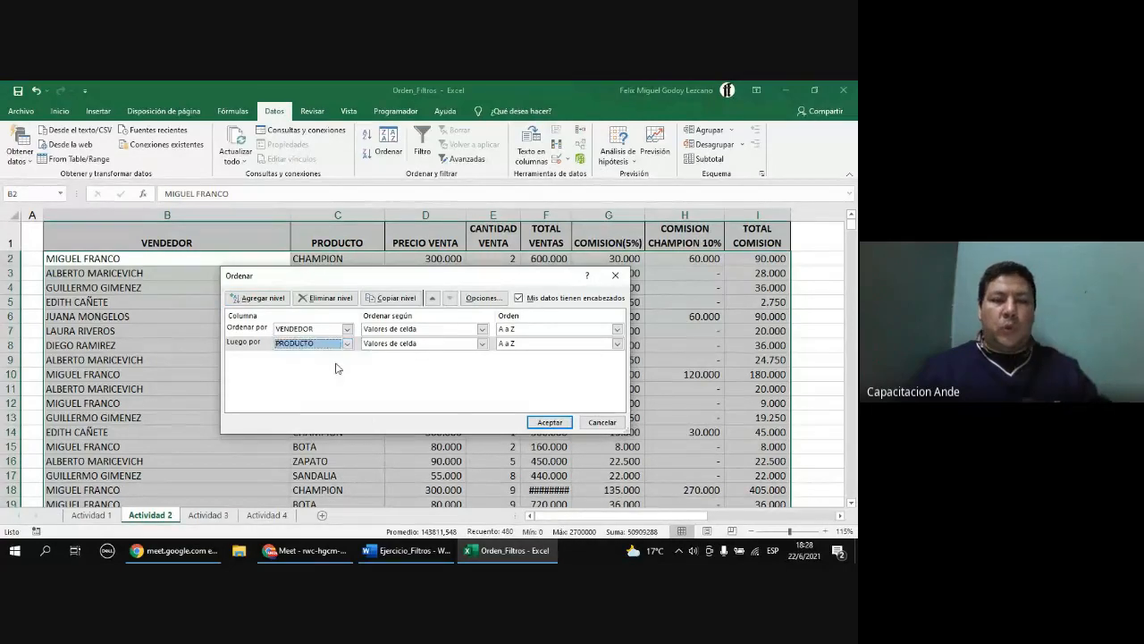
pyautogui.click(550, 422)
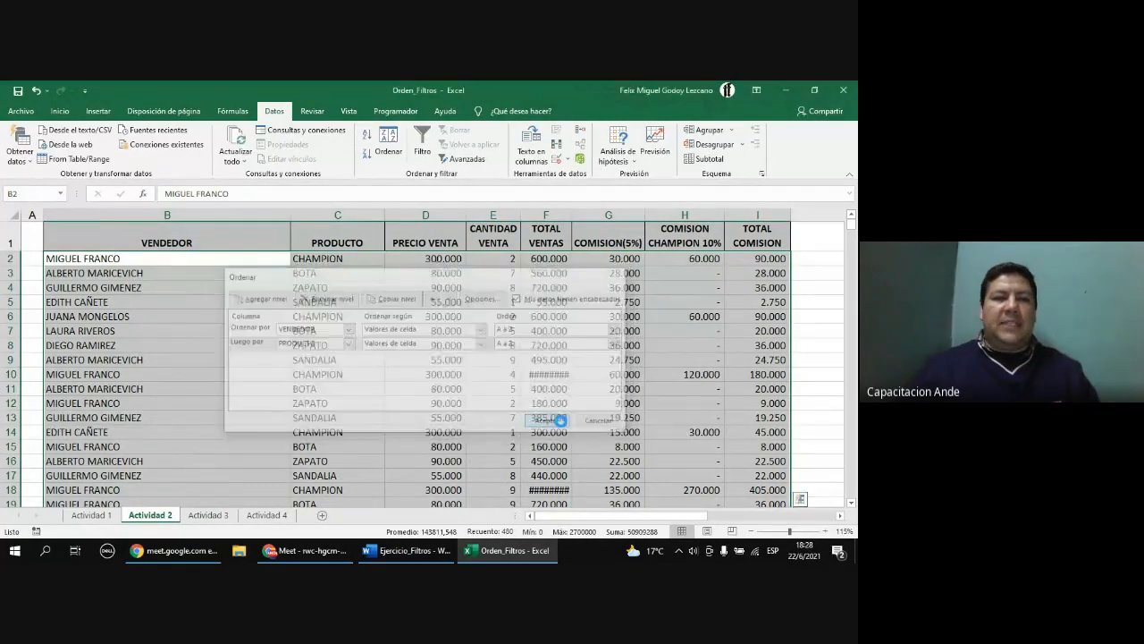
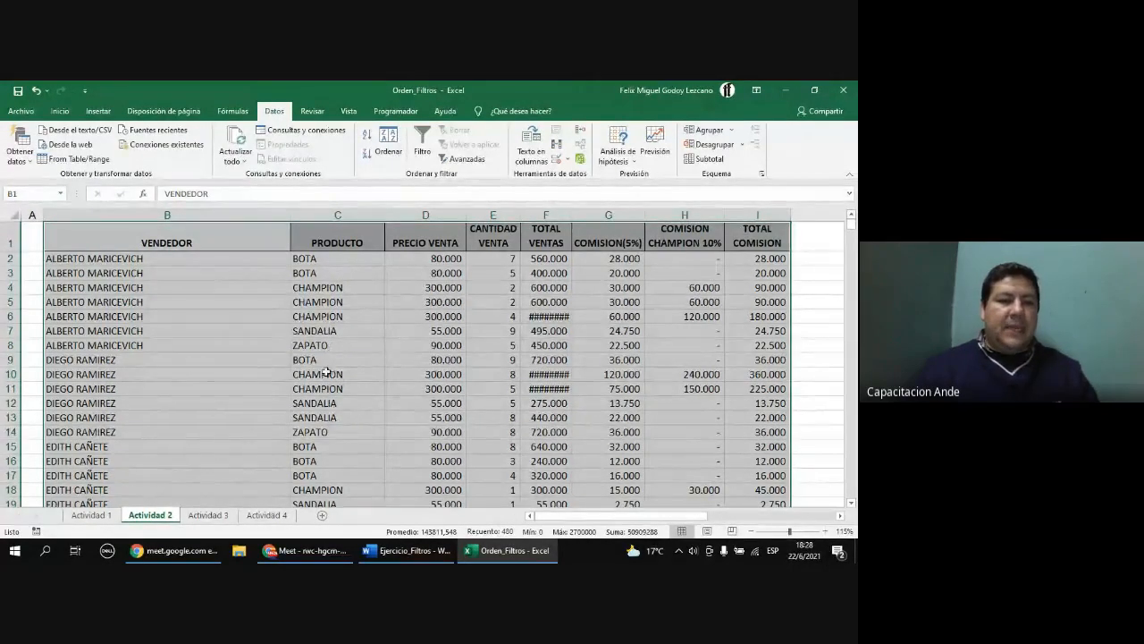
pyautogui.scroll(-1, 326, 371)
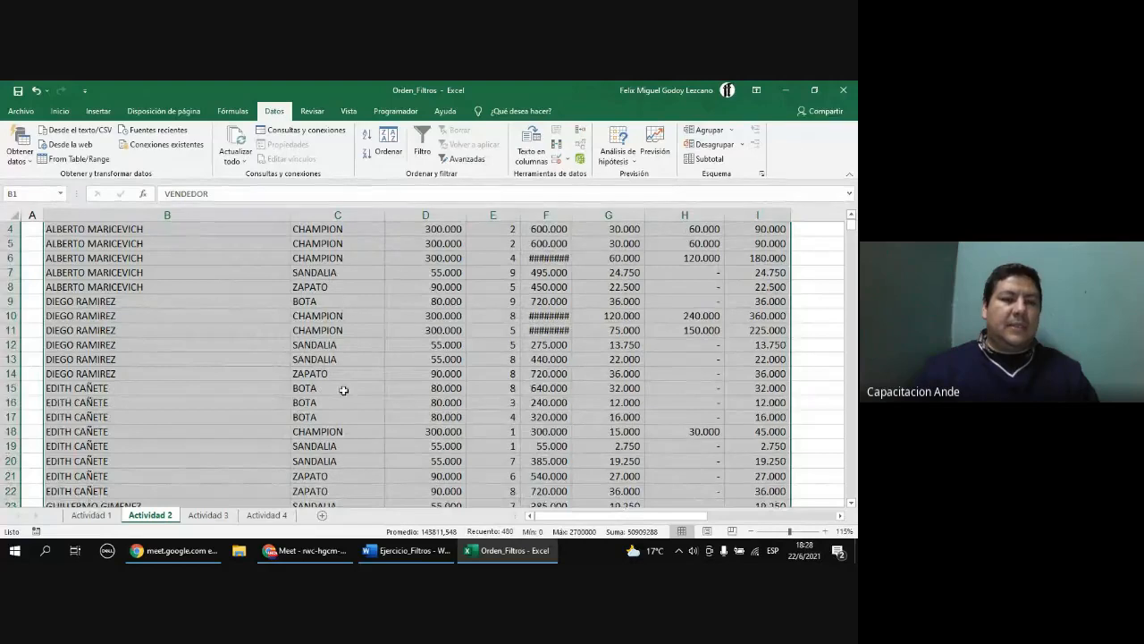
pyautogui.scroll(-2, 343, 391)
pyautogui.scroll(-5, 328, 465)
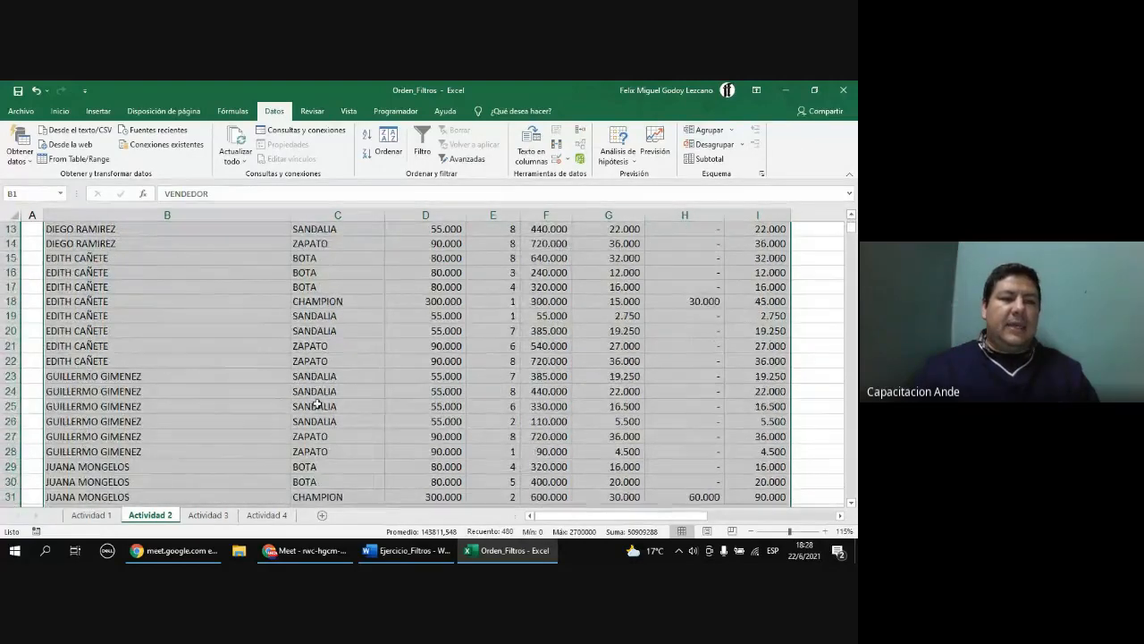
pyautogui.scroll(6, 329, 407)
pyautogui.scroll(2, 329, 406)
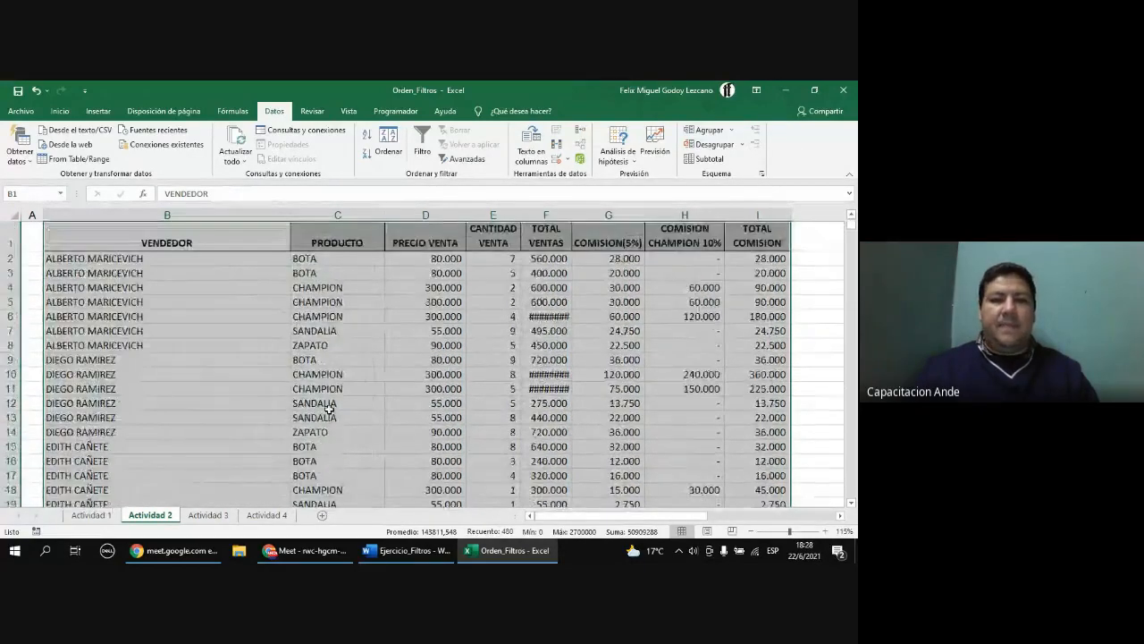
# - Reselect the full commission table B1:I60, starting from the VENDEDOR header
pyautogui.click(226, 241)
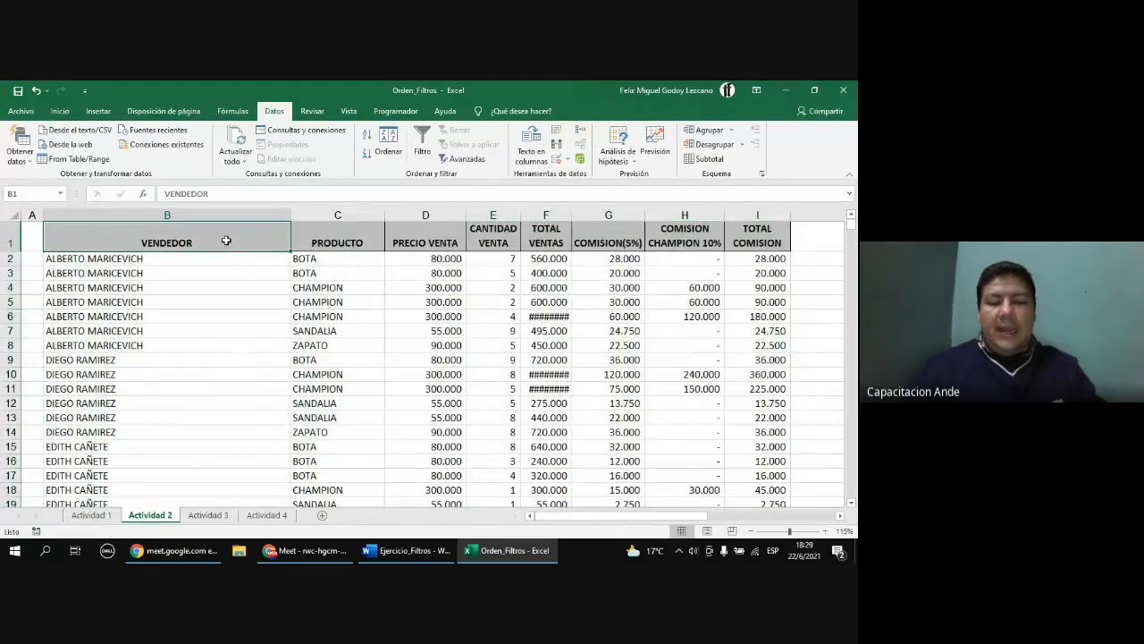
pyautogui.hotkey('ctrl', 'shift', 'Right')
pyautogui.hotkey('ctrl', 'shift', 'Down')
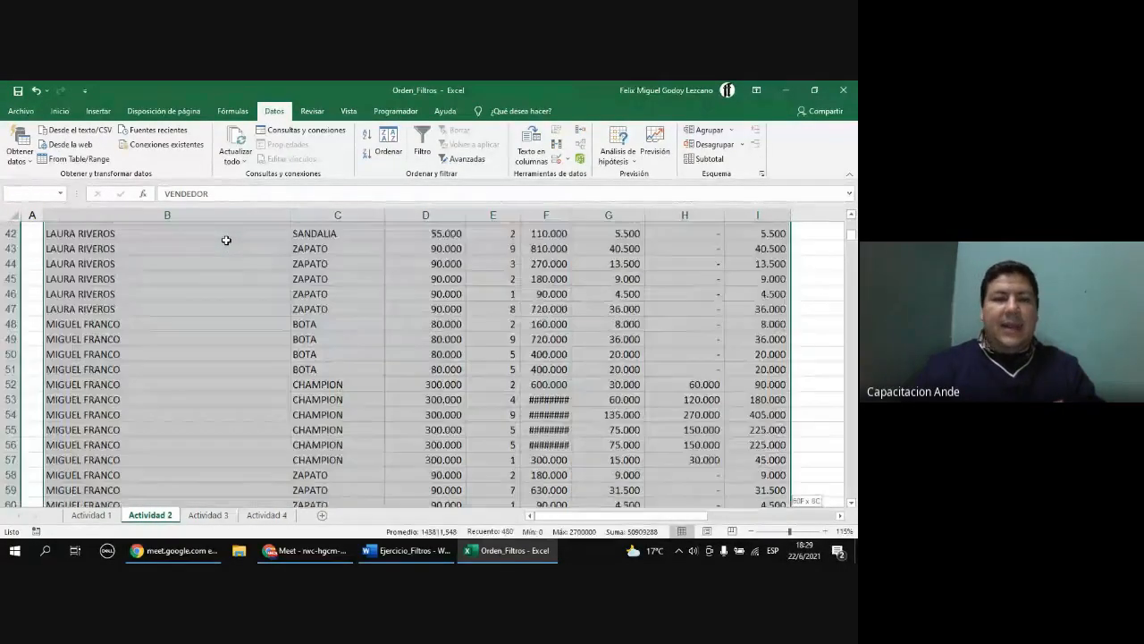
pyautogui.scroll(14, 273, 286)
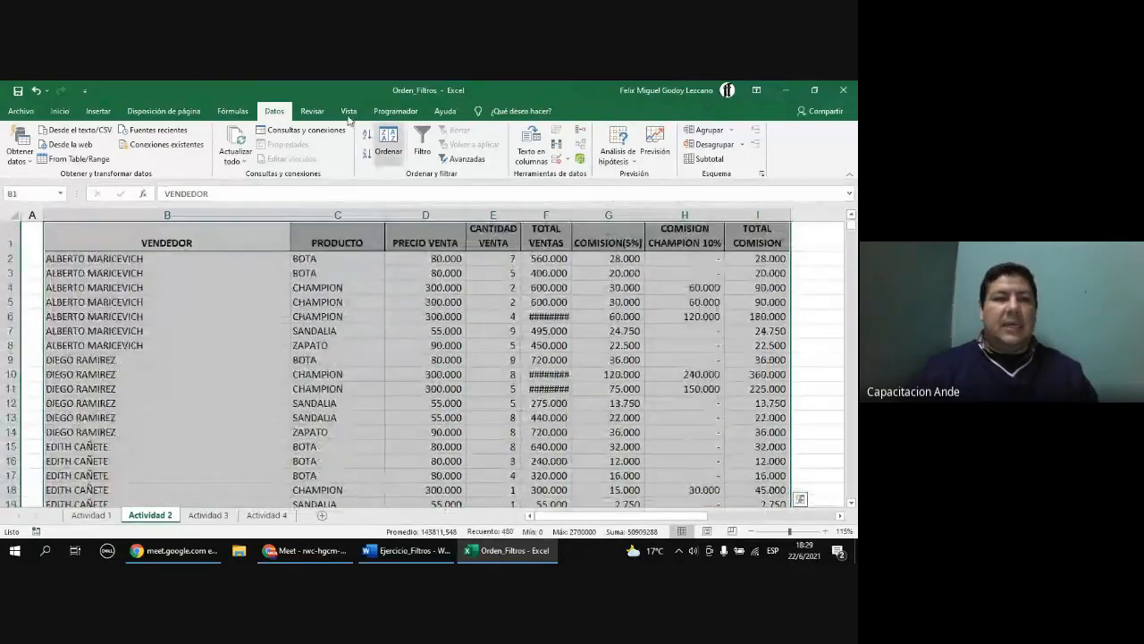
# - Sort the commission table by VENDEDOR from Z to A and then by PRODUCTO from A to Z, both on cell values
pyautogui.click(388, 145)
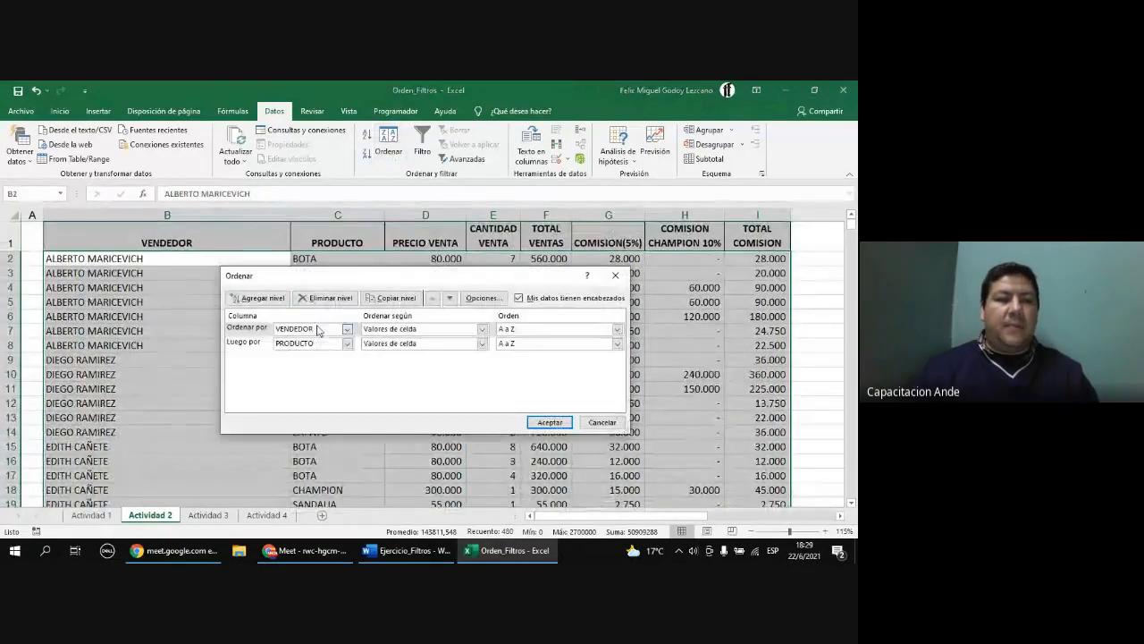
pyautogui.click(259, 297)
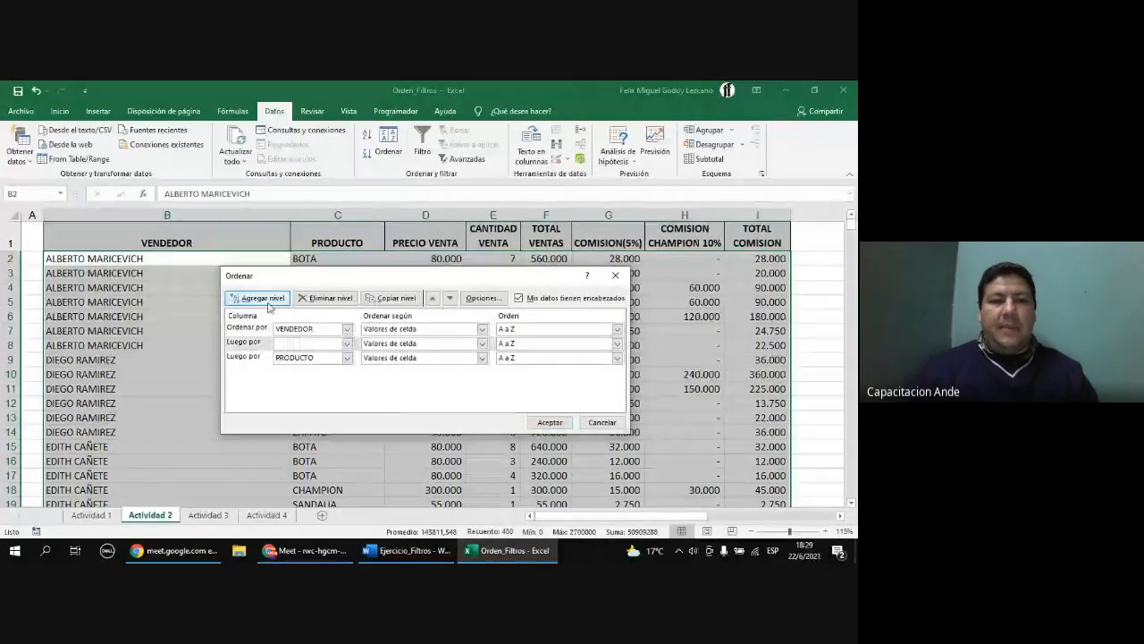
pyautogui.click(331, 298)
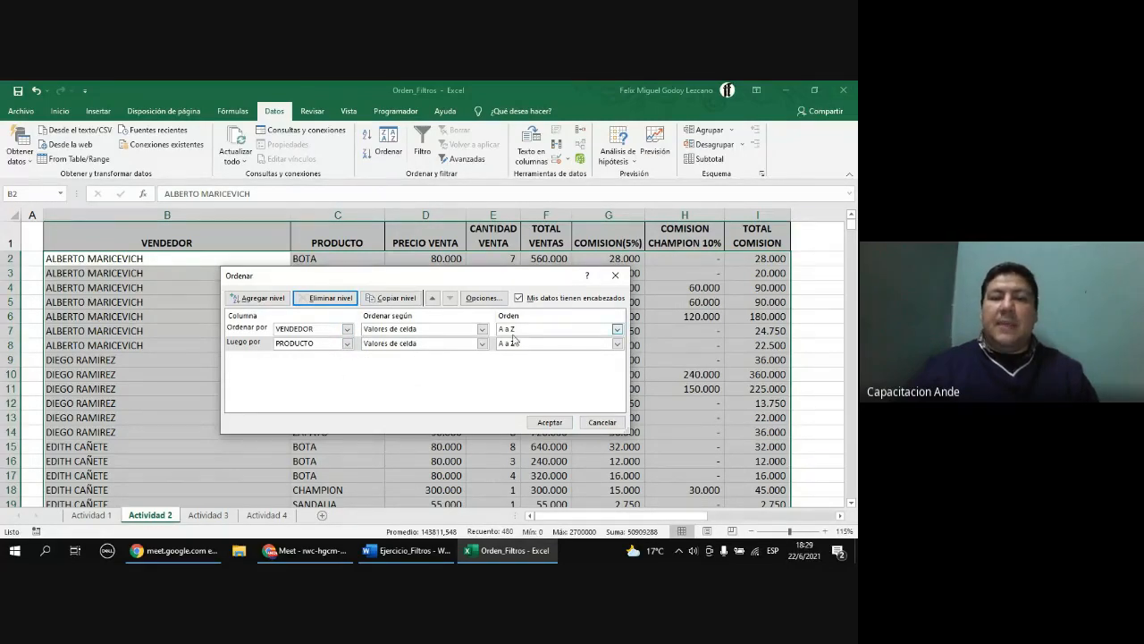
pyautogui.click(553, 331)
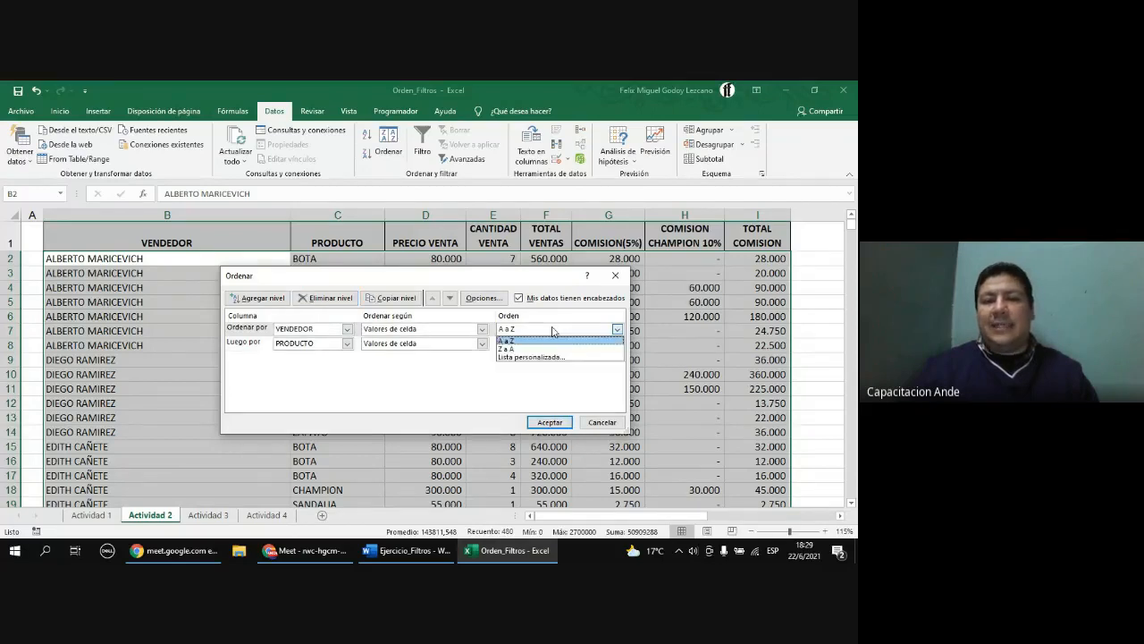
pyautogui.click(551, 349)
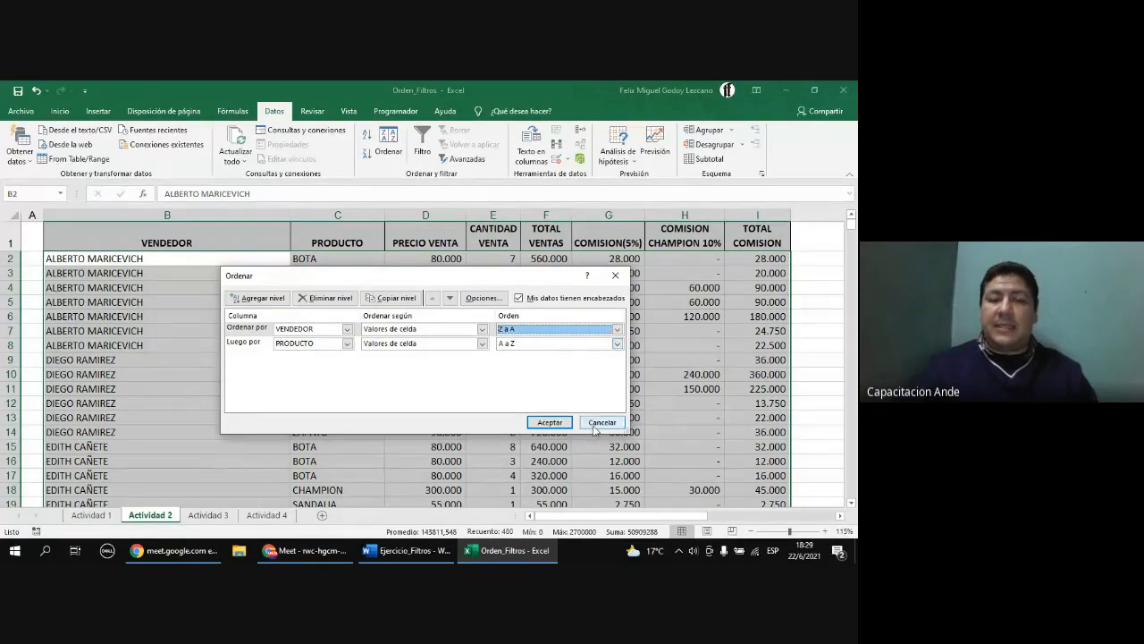
pyautogui.click(548, 422)
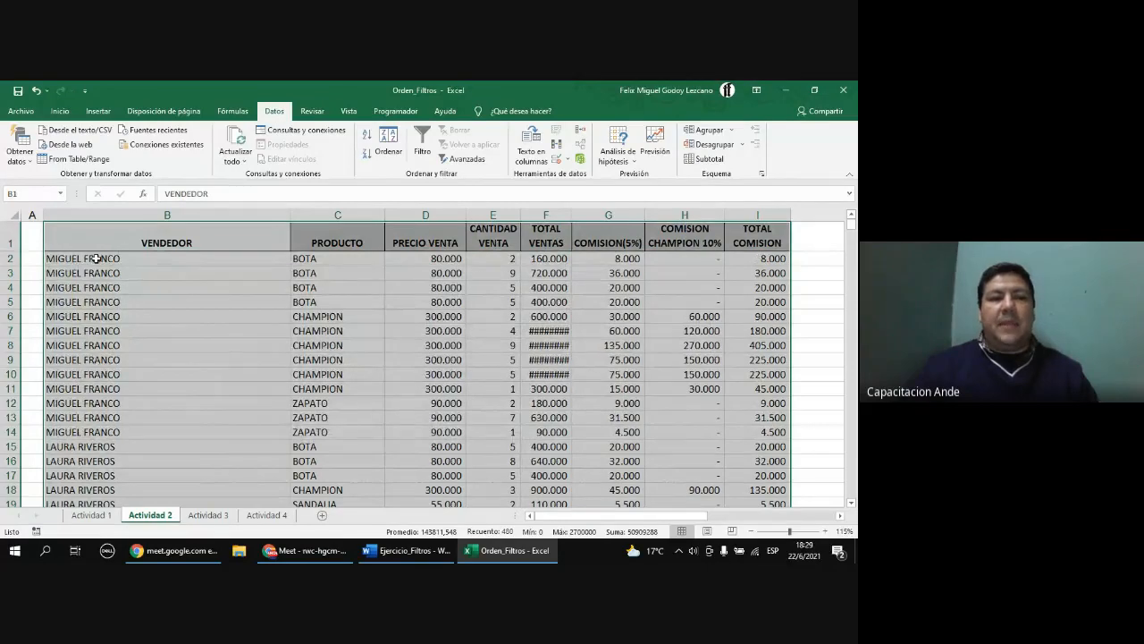
pyautogui.click(353, 261)
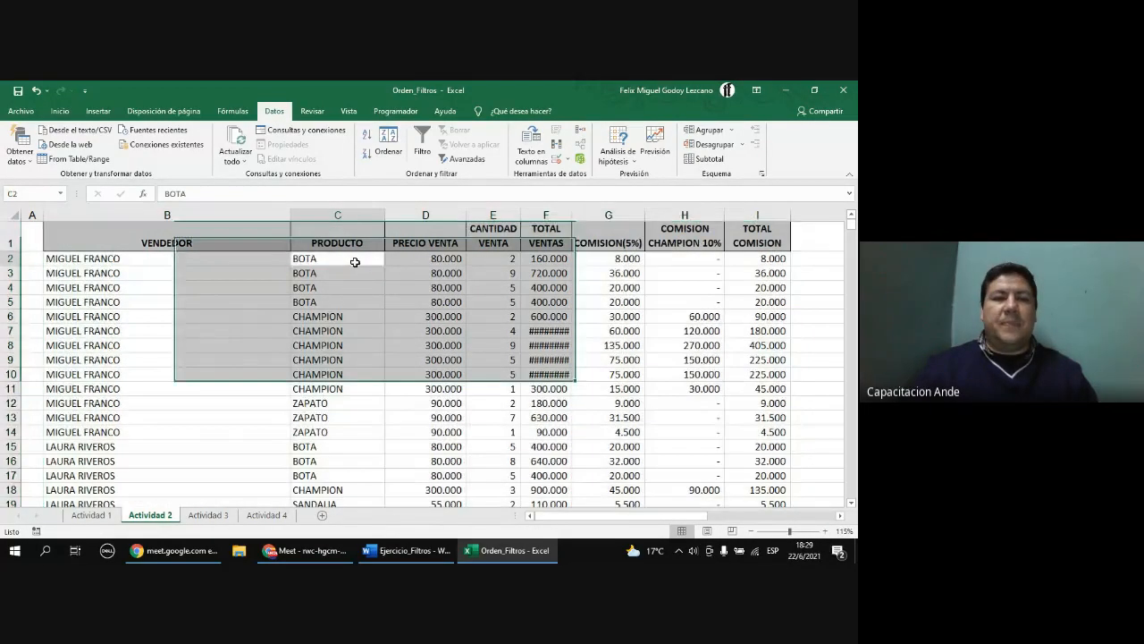
# - Select the whole commission table again and widen the TOTAL VENTAS column enough to show its full amounts
pyautogui.click(213, 236)
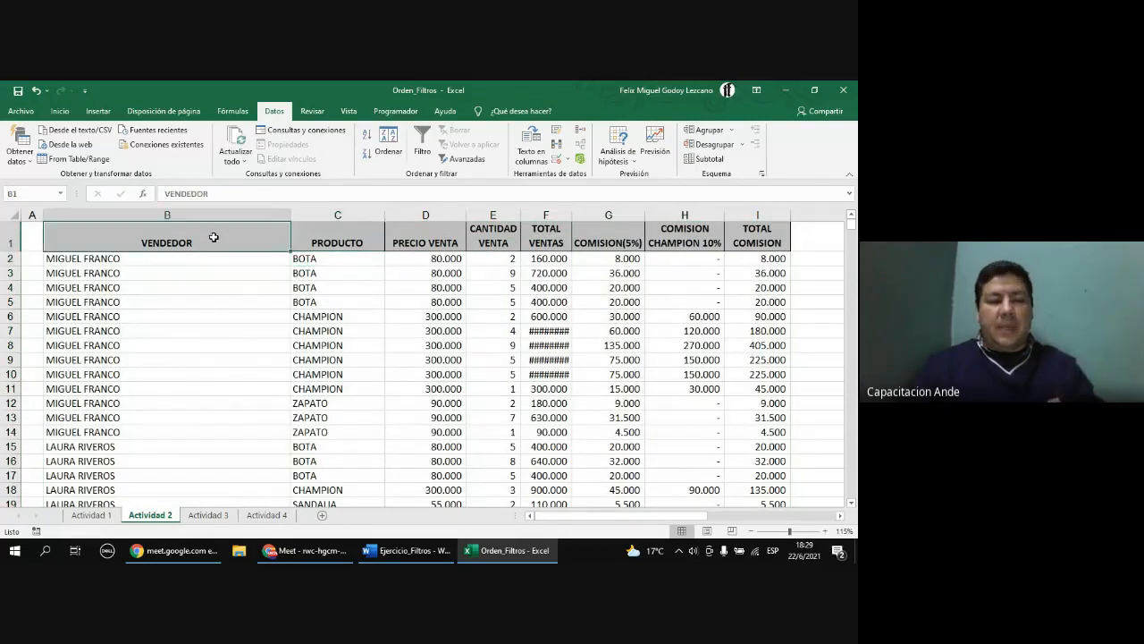
pyautogui.hotkey('ctrl', 'shift', 'Right')
pyautogui.hotkey('ctrl', 'shift', 'Down')
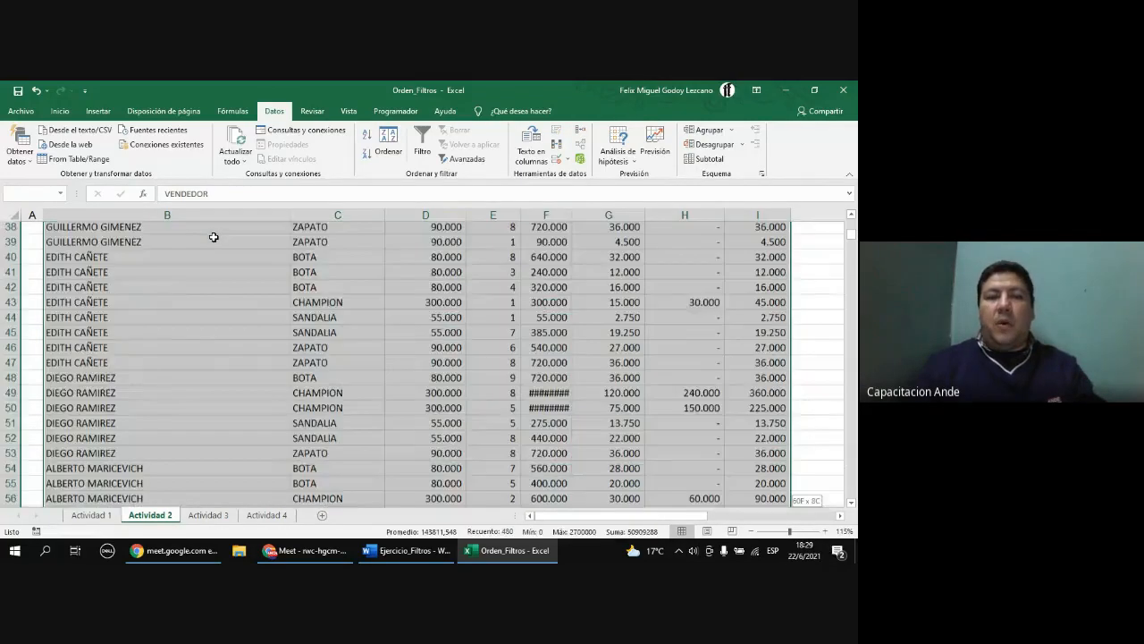
pyautogui.scroll(6, 214, 238)
pyautogui.scroll(3, 558, 320)
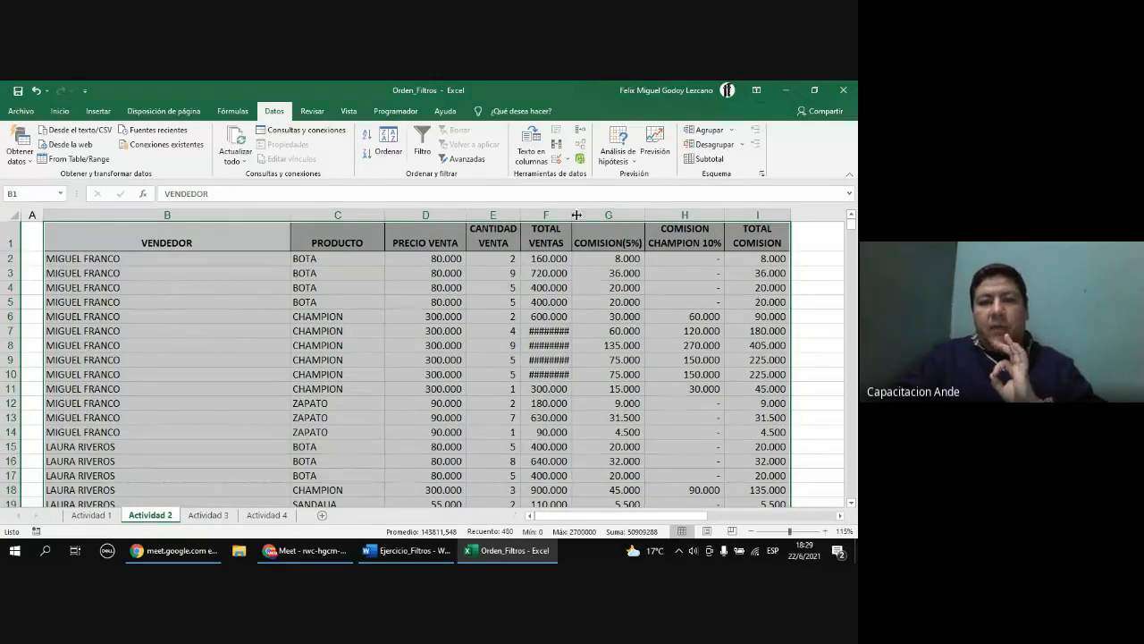
pyautogui.moveTo(573, 217); pyautogui.dragTo(587, 219)
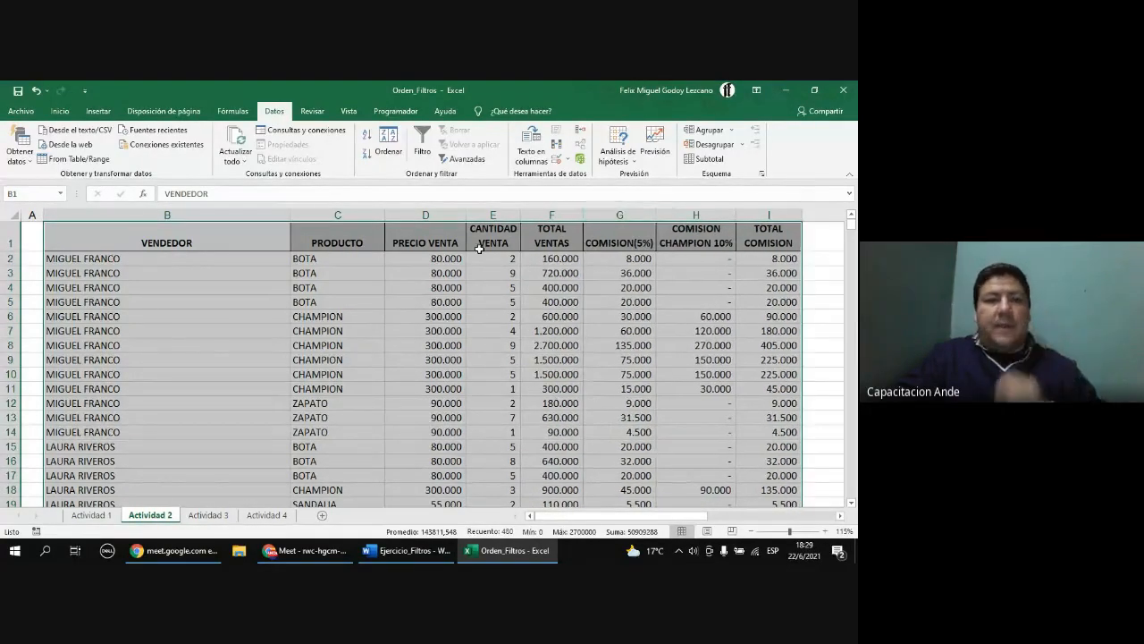
# - Select the commission table B1:I60 from the VENDEDOR header across all columns and down to the last row
pyautogui.click(234, 240)
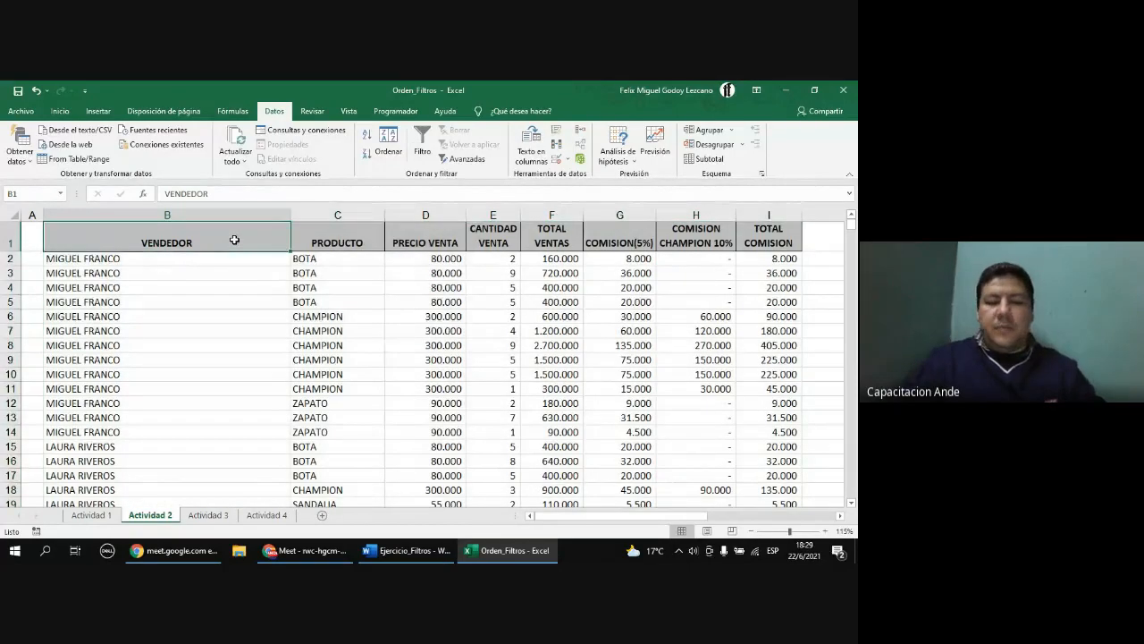
pyautogui.hotkey('ctrl', 'shift', 'Right')
pyautogui.hotkey('ctrl', 'shift', 'Down')
pyautogui.scroll(10, 255, 244)
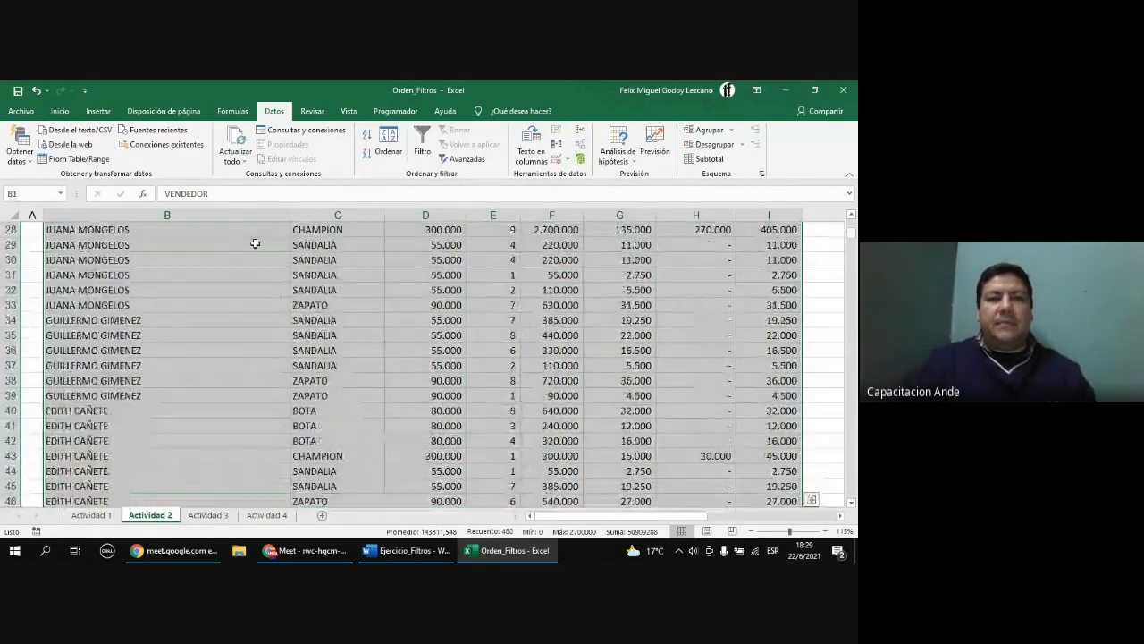
pyautogui.scroll(3, 281, 256)
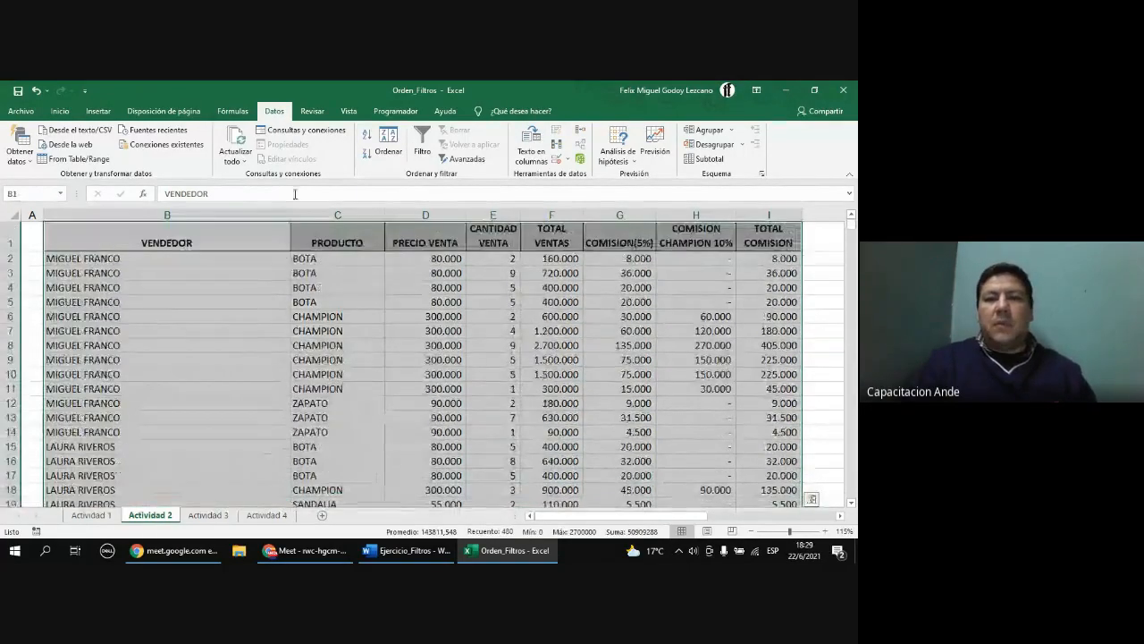
# - Replace the existing sort levels with a single sort by TOTAL VENTAS on cell values, from largest to smallest, and apply it
pyautogui.click(391, 151)
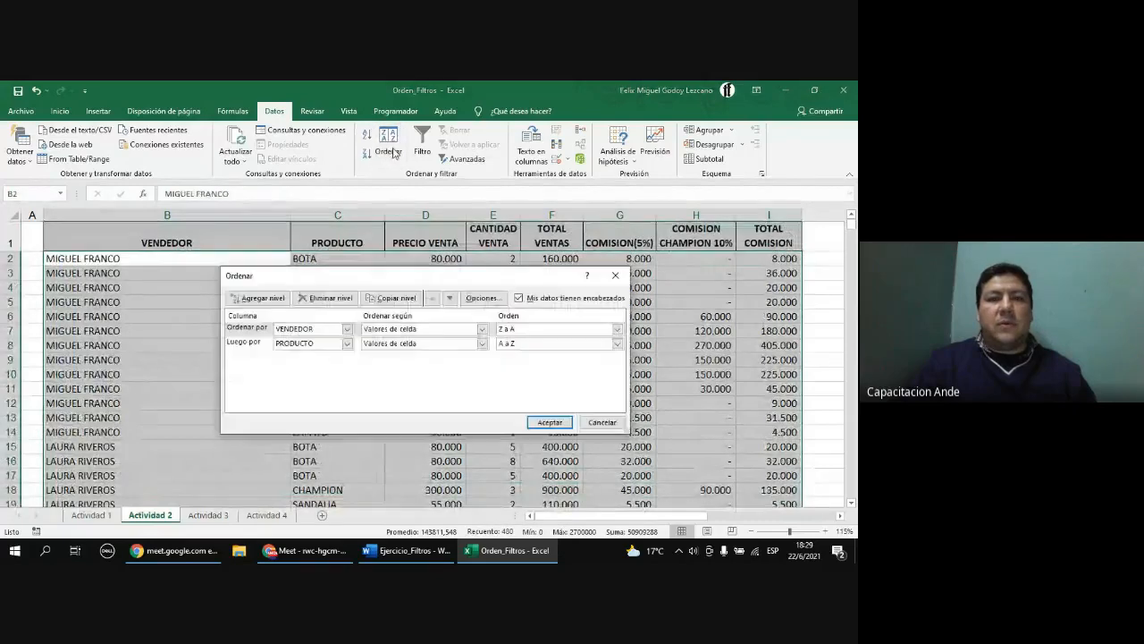
pyautogui.click(329, 298)
pyautogui.click(347, 301)
pyautogui.click(259, 298)
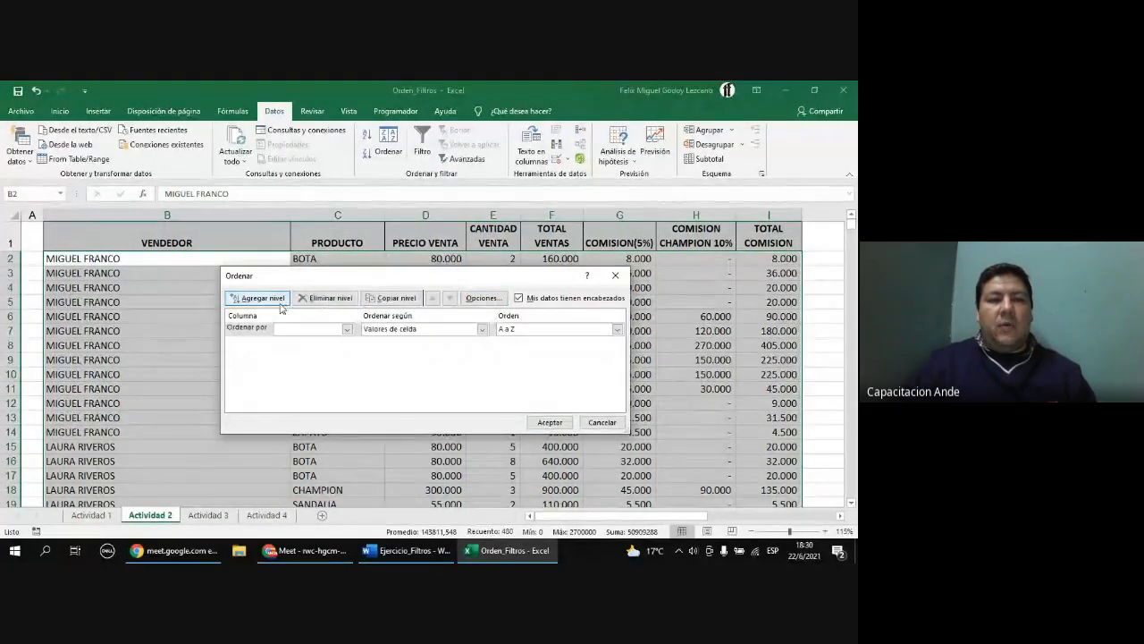
pyautogui.click(347, 330)
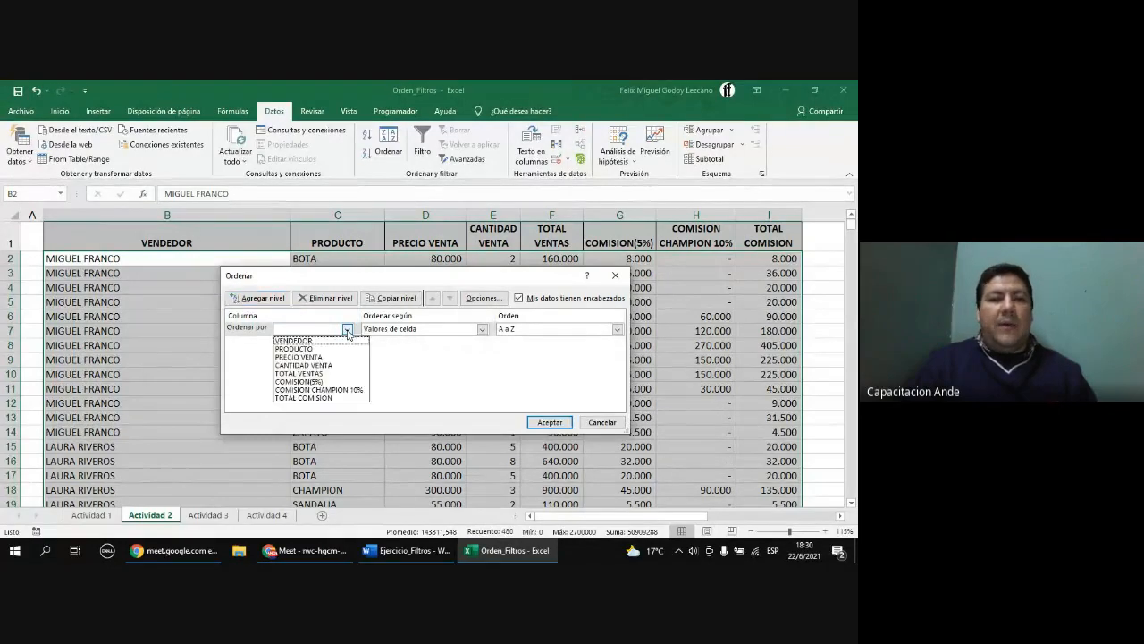
pyautogui.click(331, 375)
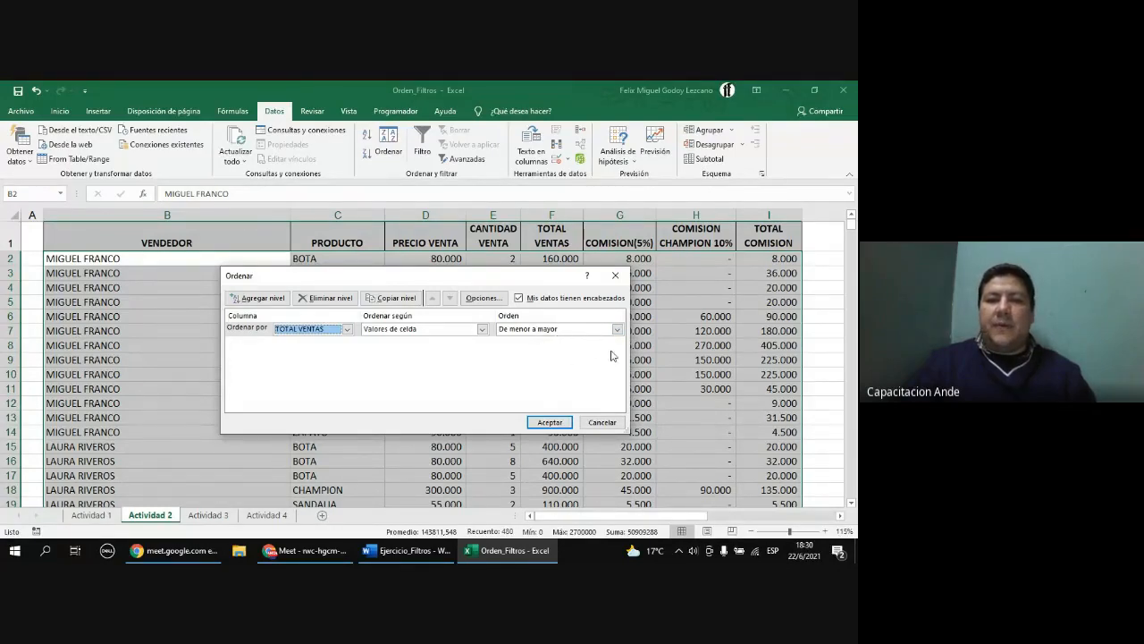
pyautogui.click(555, 335)
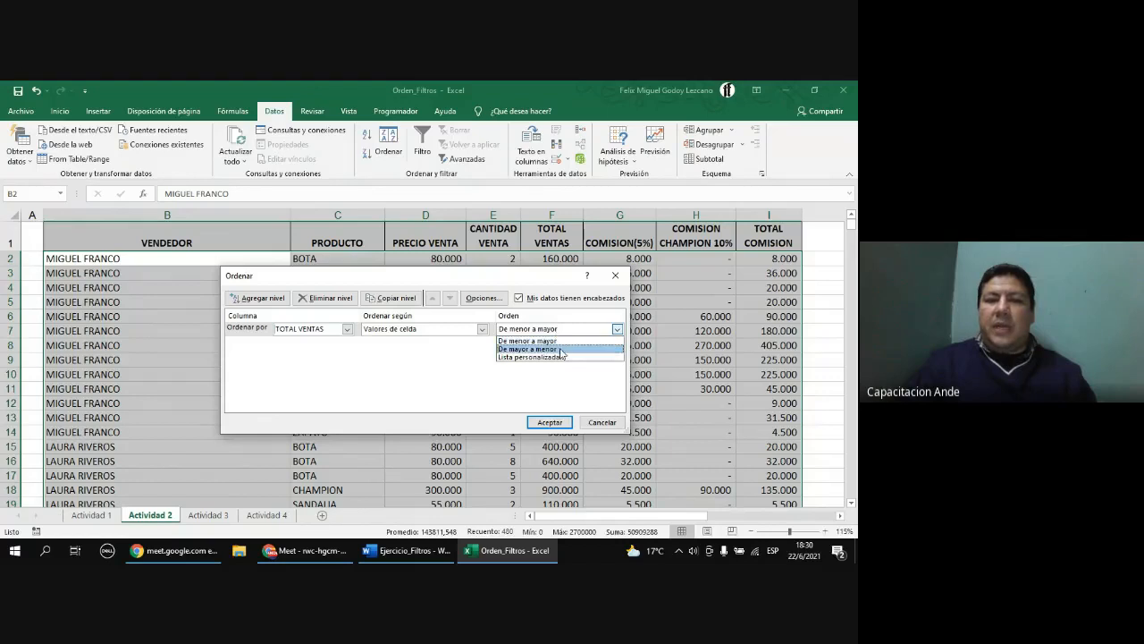
pyautogui.click(561, 353)
pyautogui.click(562, 422)
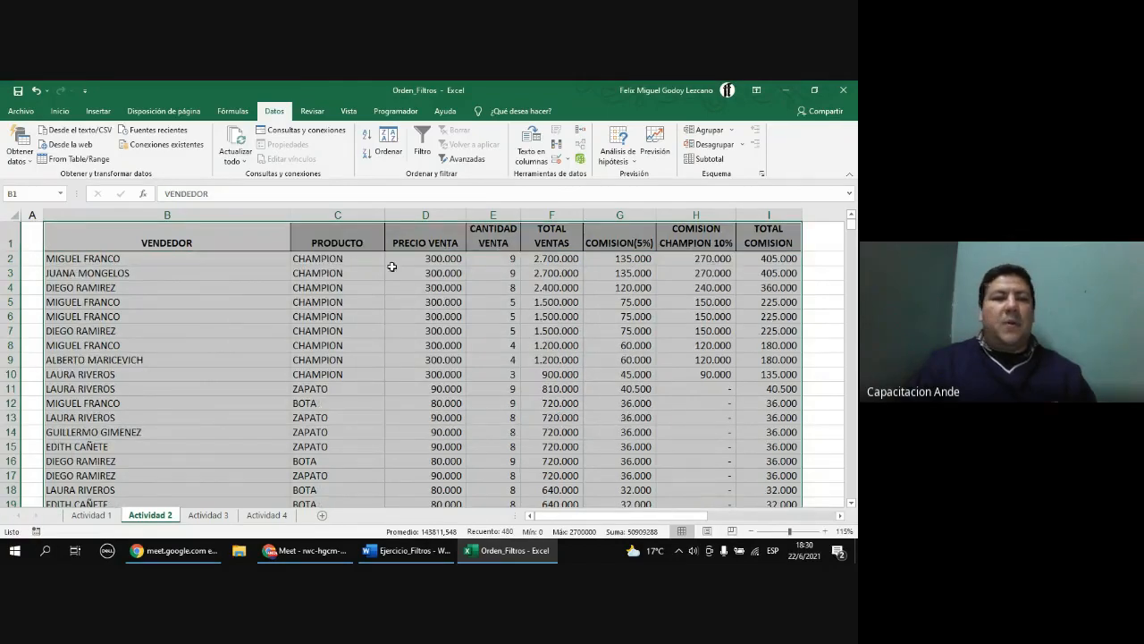
# - Examine the sellers in the first two rows together with their TOTAL VENTAS amounts
pyautogui.click(237, 259)
pyautogui.click(624, 258)
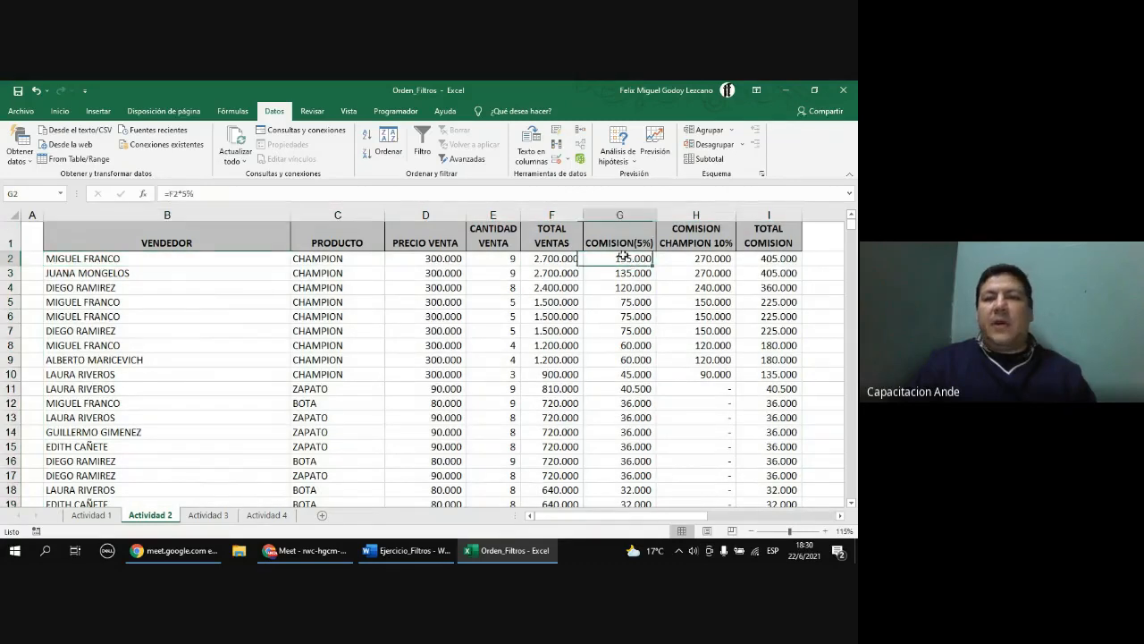
pyautogui.click(550, 262)
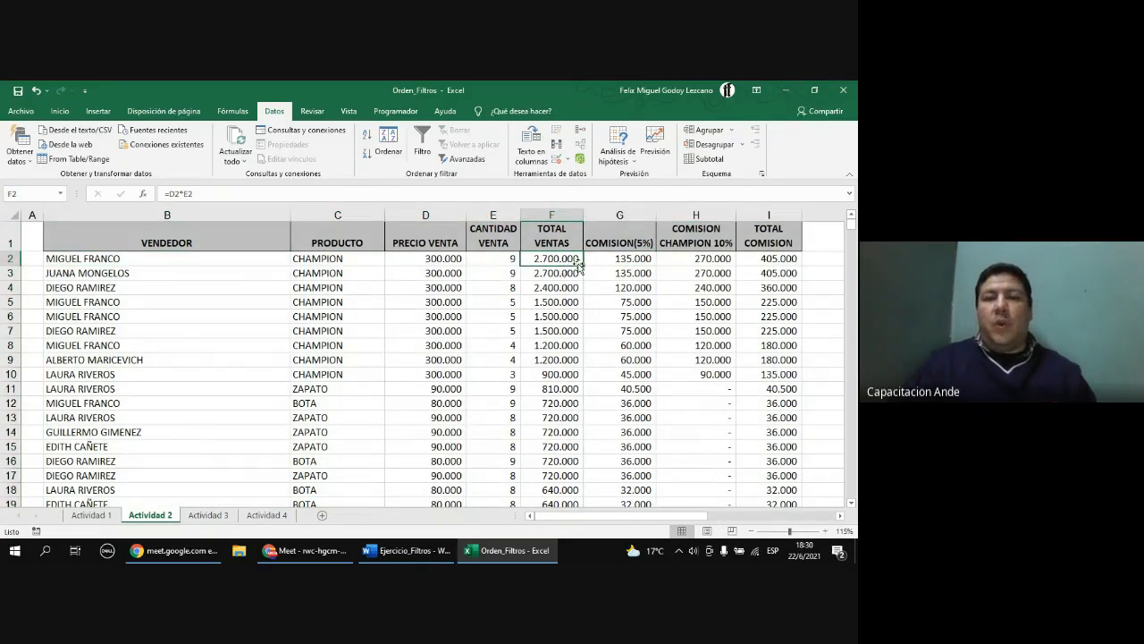
pyautogui.click(215, 277)
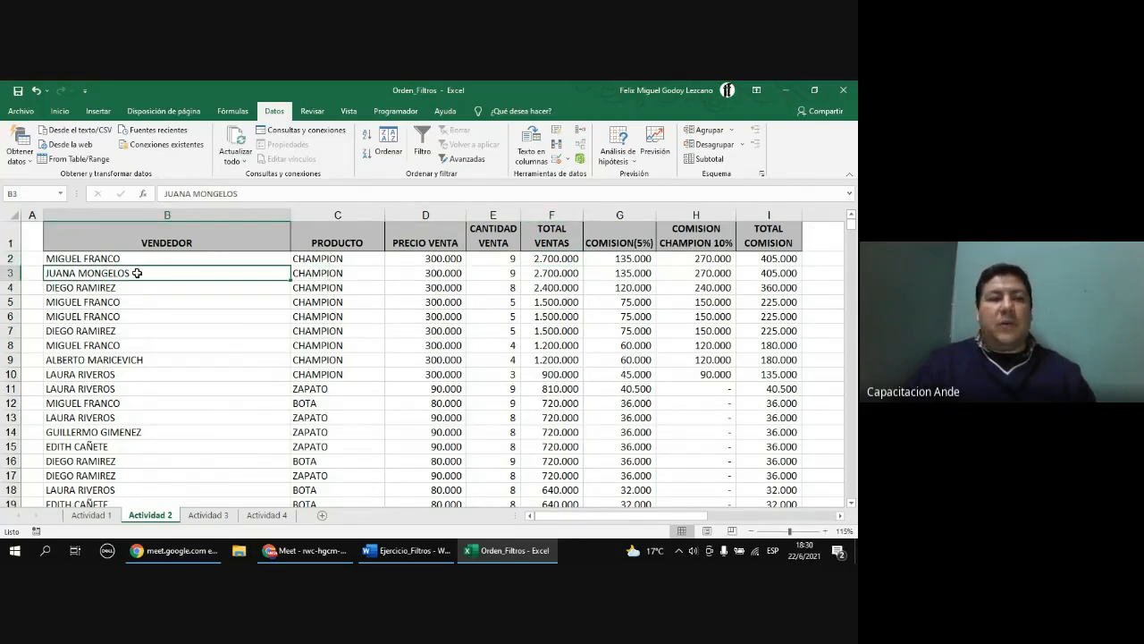
pyautogui.click(549, 275)
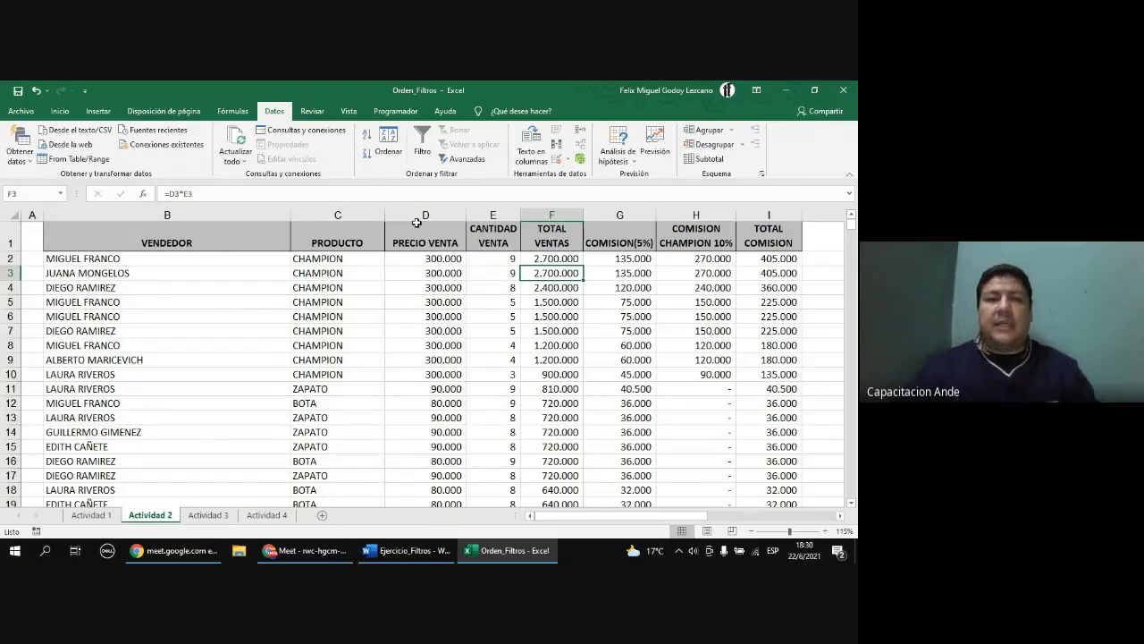
# - Select the entire commission table with its headers, from B1 to I60, for another sort
pyautogui.click(243, 245)
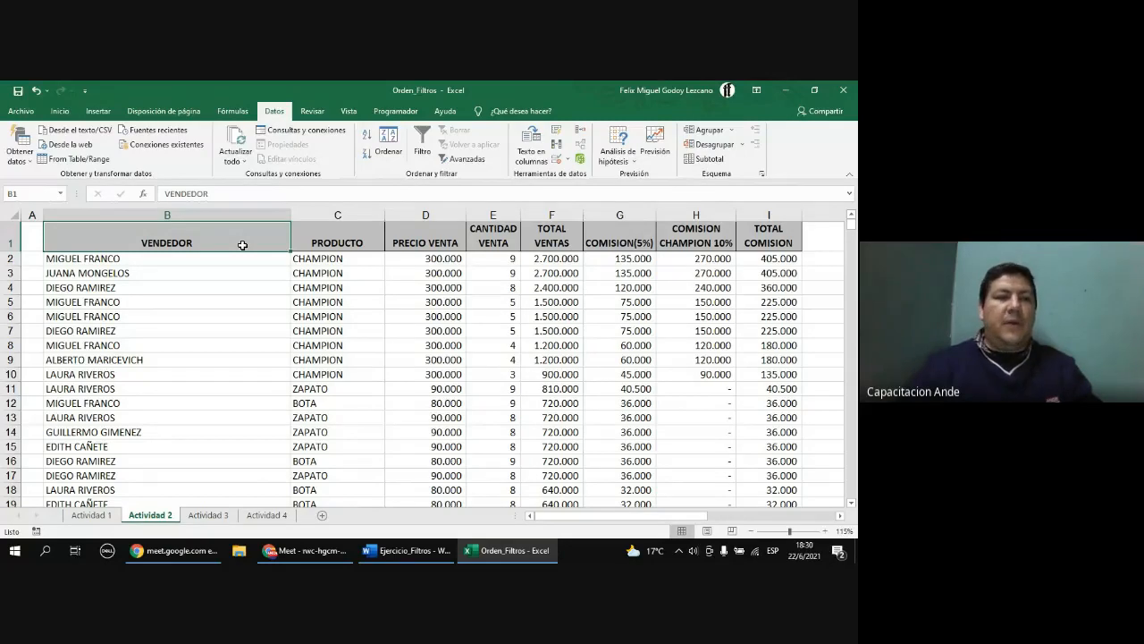
pyautogui.hotkey('ctrl', 'shift', 'Right')
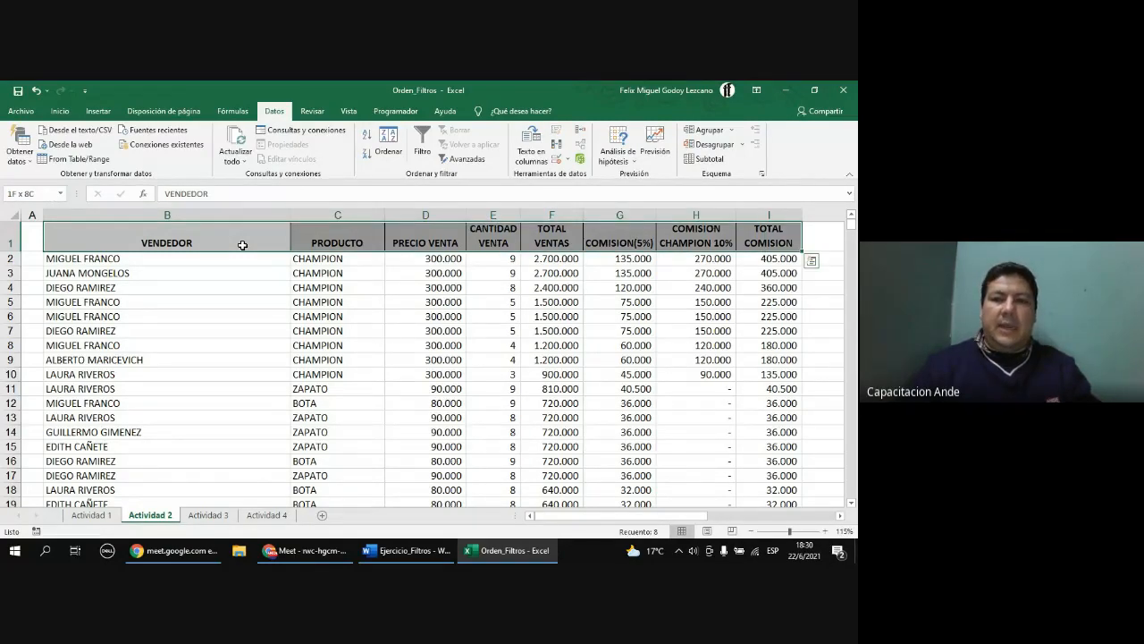
pyautogui.hotkey('ctrl', 'shift', 'Down')
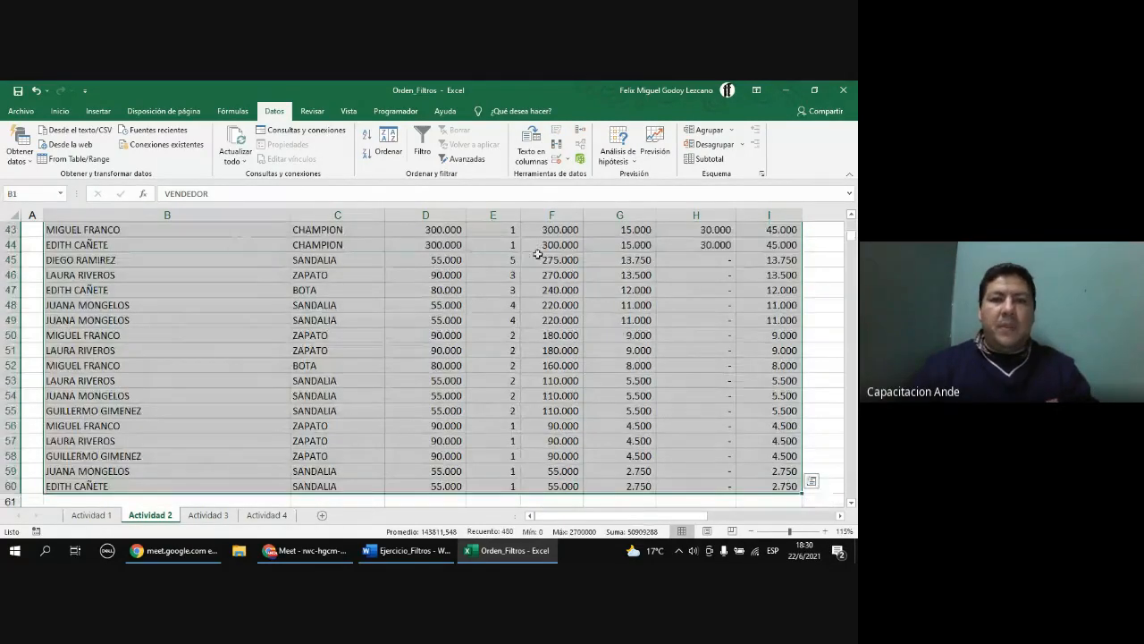
pyautogui.scroll(5, 624, 373)
pyautogui.scroll(9, 623, 373)
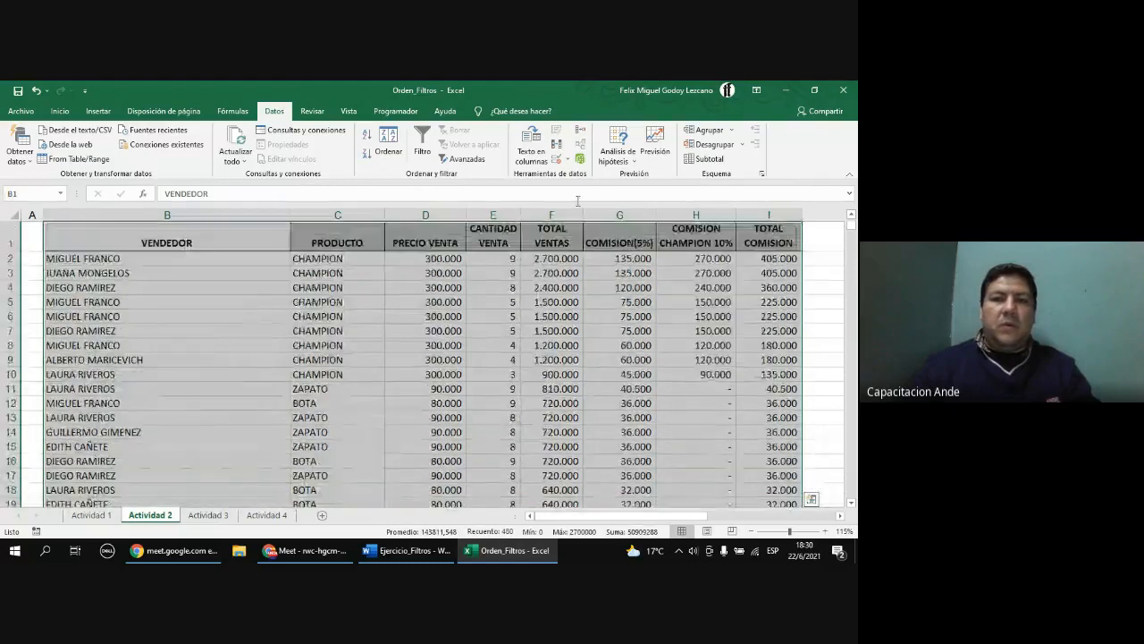
# - Sort the commission table by TOTAL COMISION on cell values, from smallest to largest, and check the first sellers
pyautogui.click(388, 143)
pyautogui.click(347, 329)
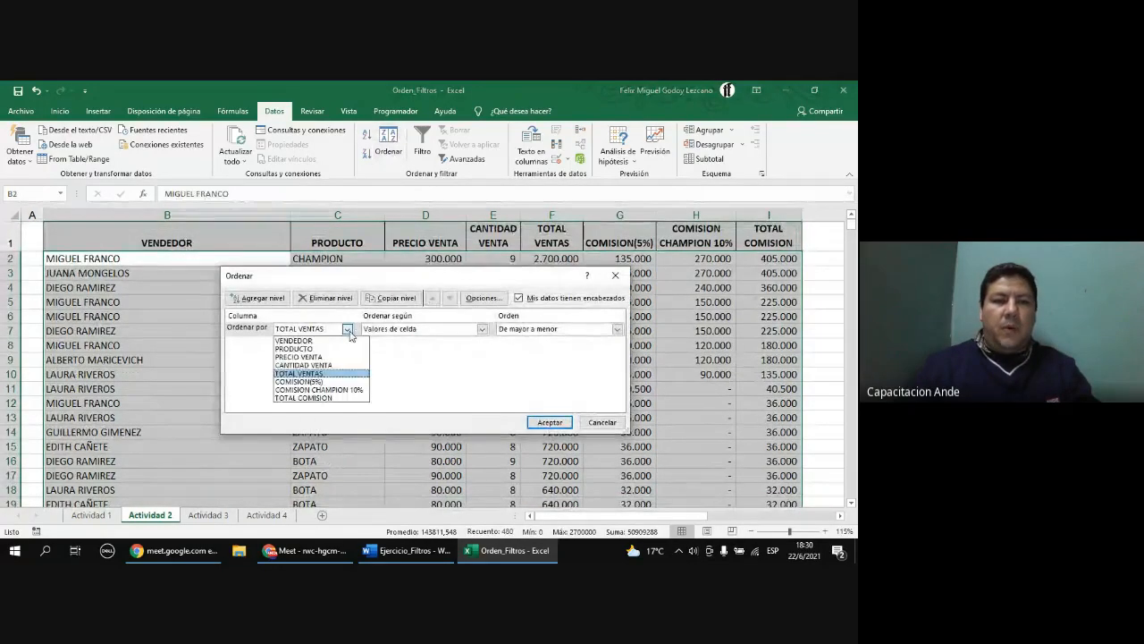
pyautogui.click(343, 398)
pyautogui.click(616, 329)
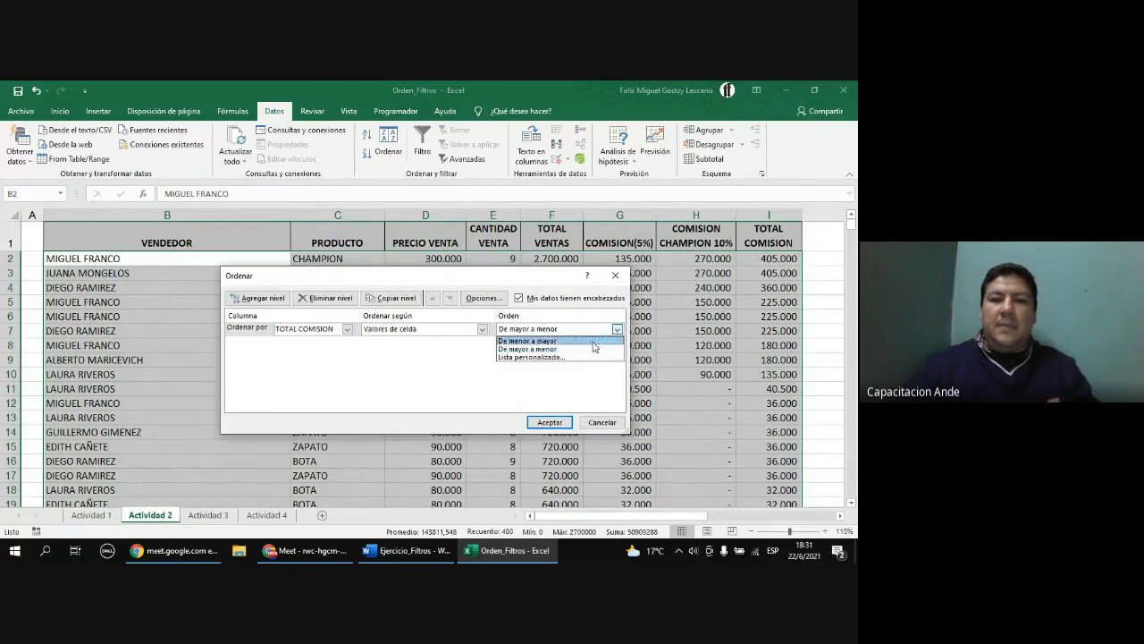
pyautogui.click(532, 349)
pyautogui.click(550, 422)
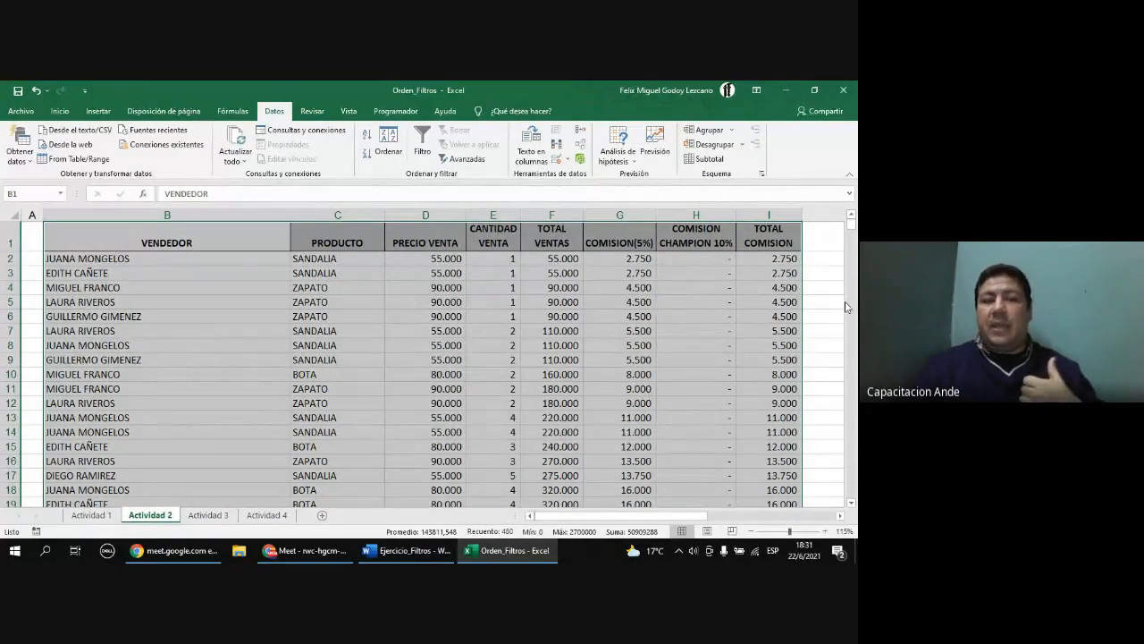
pyautogui.click(232, 259)
pyautogui.press('Down')
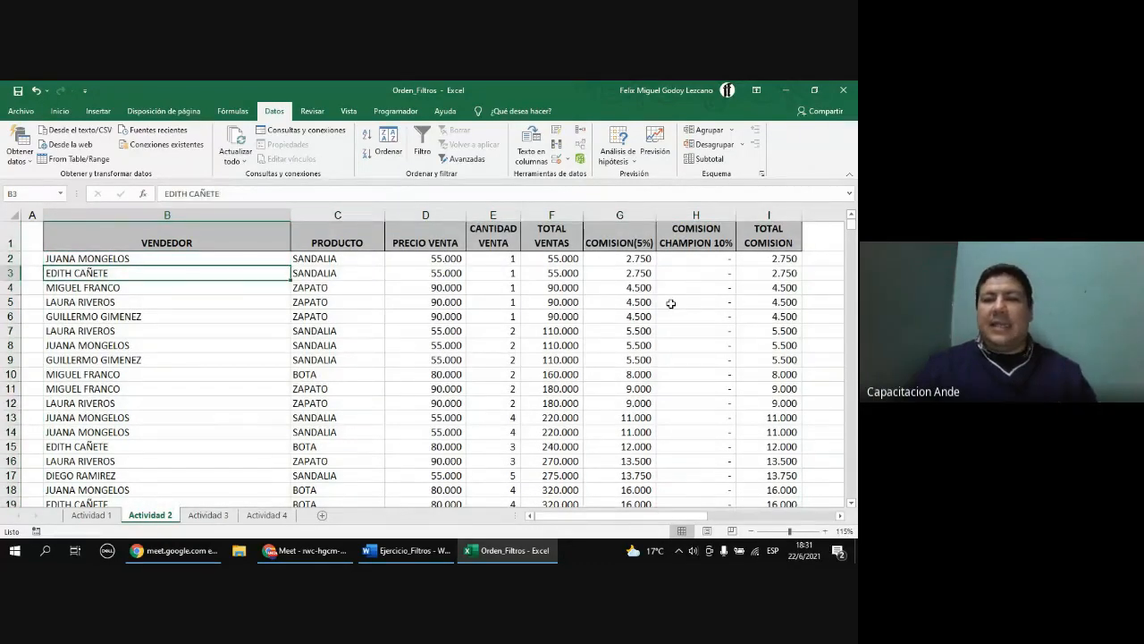
pyautogui.scroll(-11, 728, 358)
pyautogui.scroll(11, 731, 359)
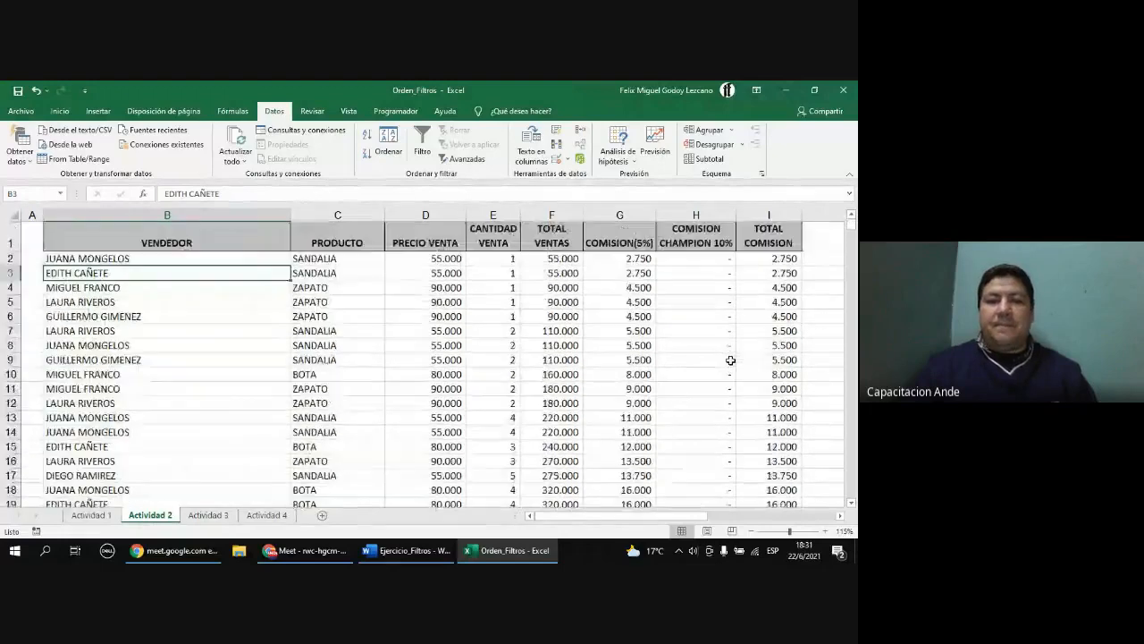
pyautogui.click(203, 236)
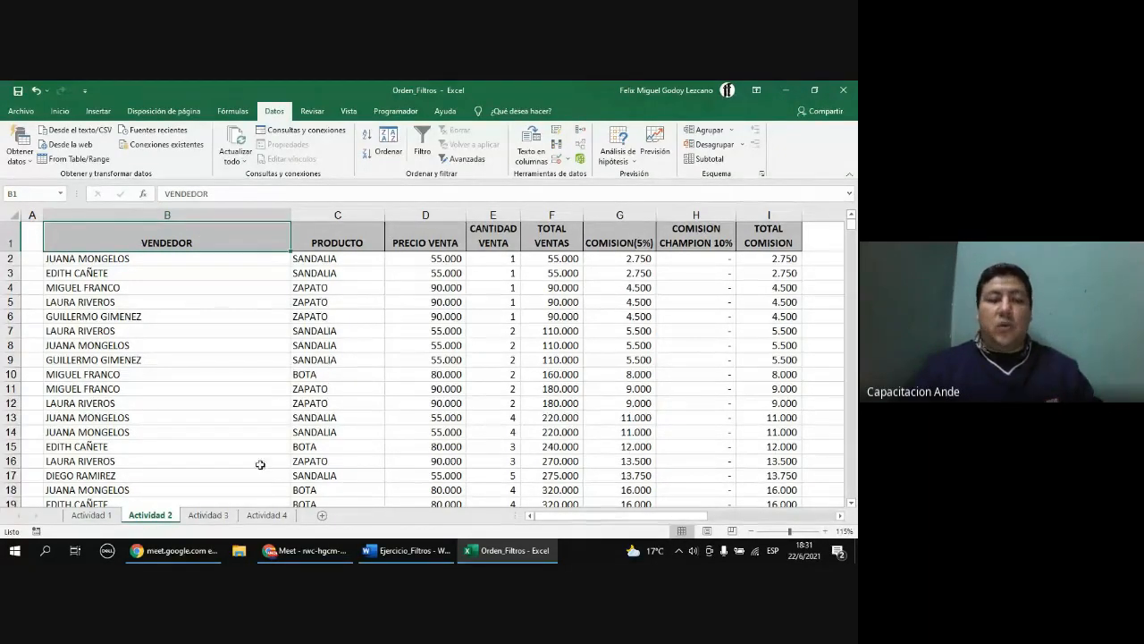
# - Open the Actividad 3 sheet and select its entire table with headers, from A1 to R31
pyautogui.click(209, 515)
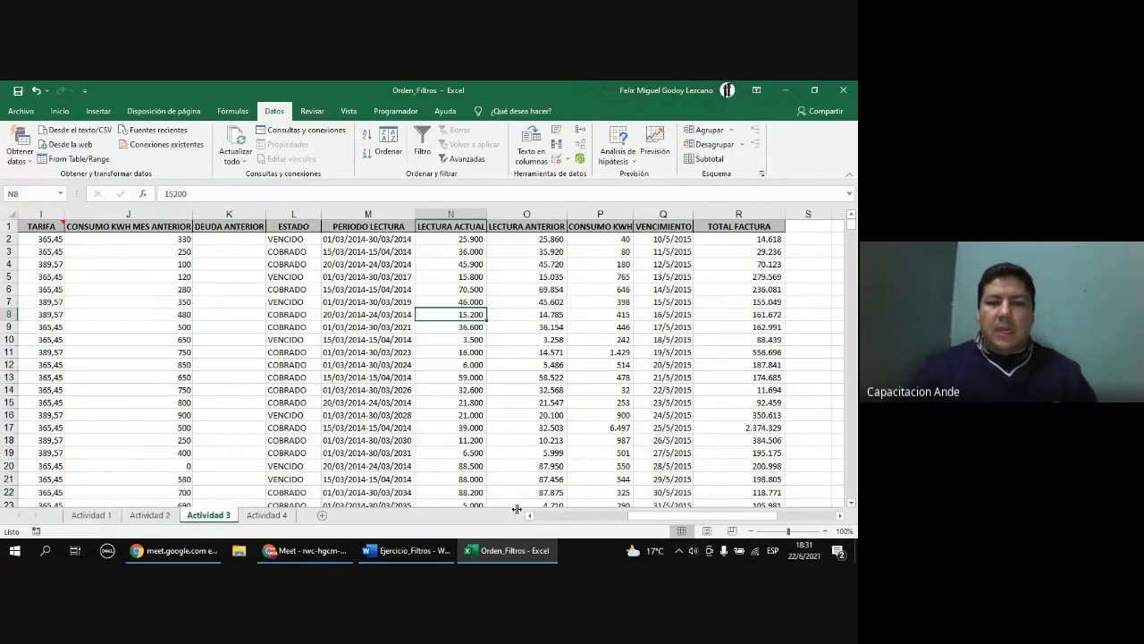
pyautogui.click(562, 525)
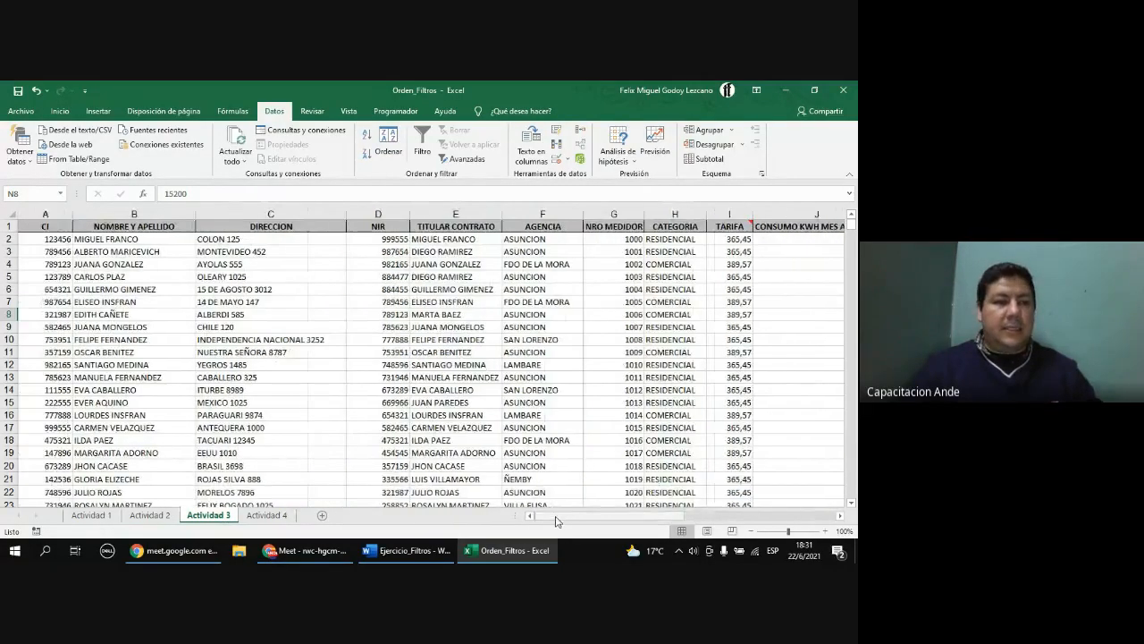
pyautogui.click(50, 228)
pyautogui.hotkey('ctrl', 'shift', 'Right')
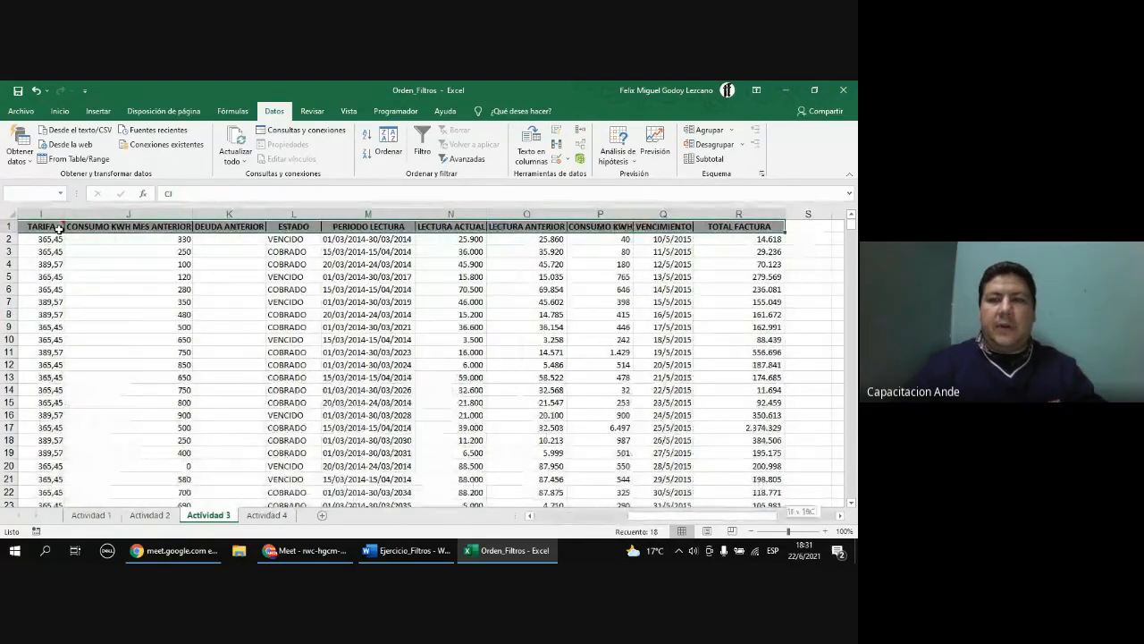
pyautogui.hotkey('ctrl', 'shift', 'Down')
pyautogui.scroll(3, 83, 286)
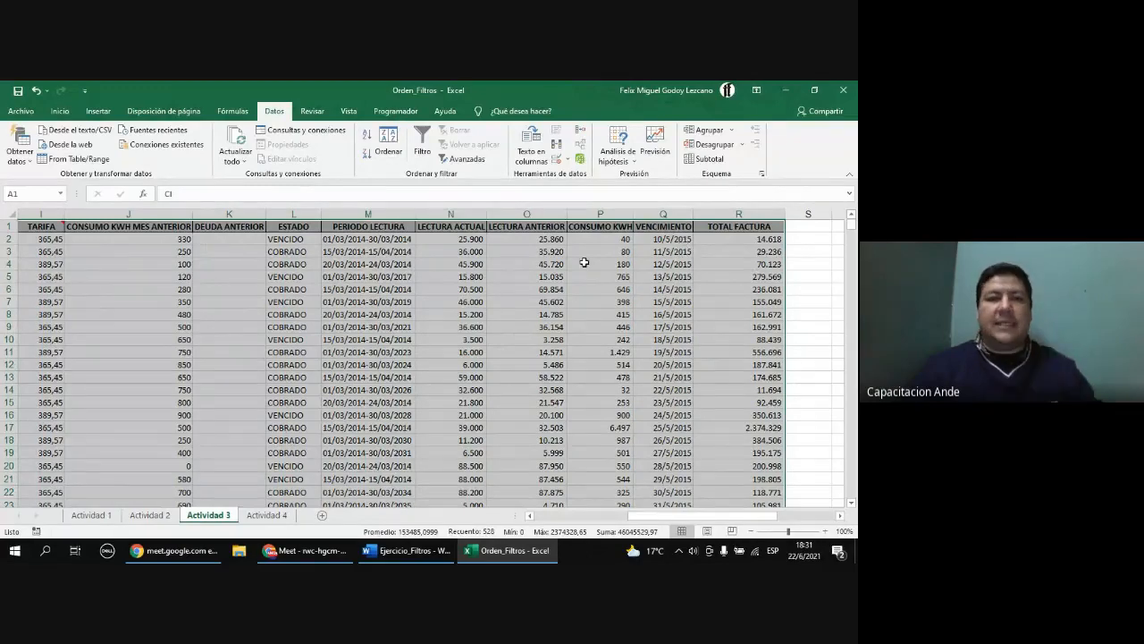
# - Sort the Actividad 3 table by VENCIMIENTO on cell values, from oldest to most recent
pyautogui.click(397, 150)
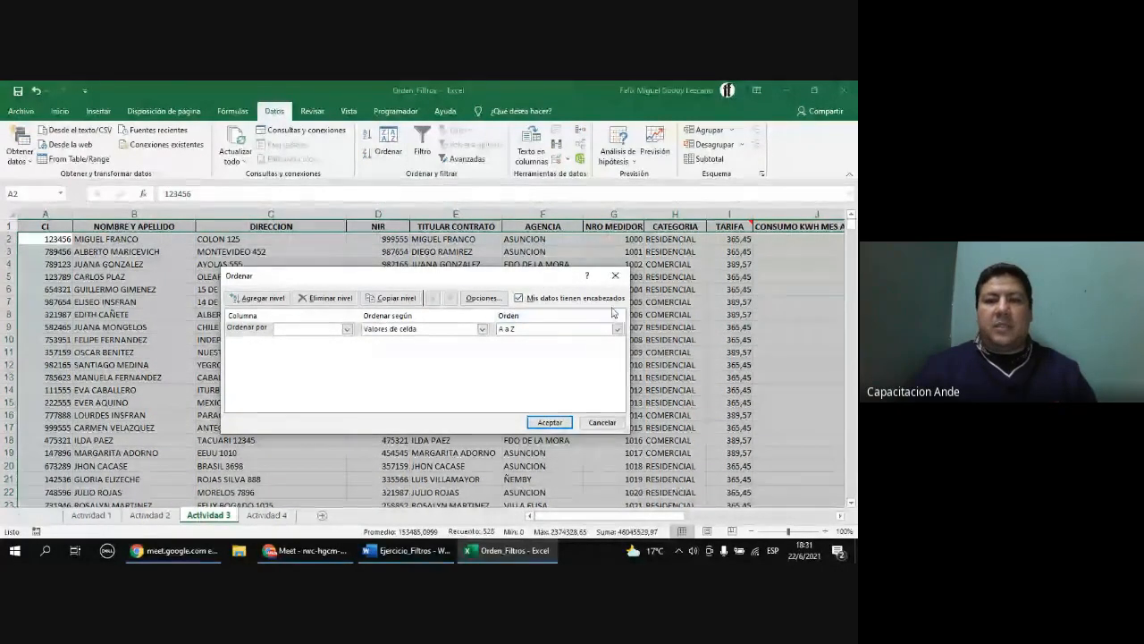
pyautogui.click(348, 328)
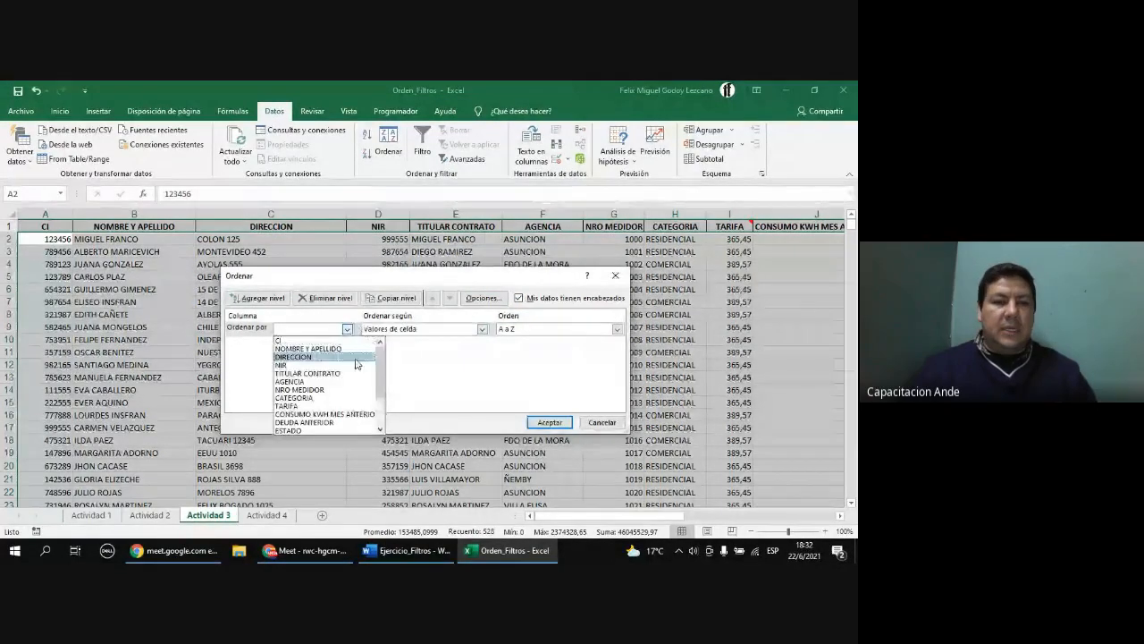
pyautogui.moveTo(381, 391); pyautogui.dragTo(372, 425)
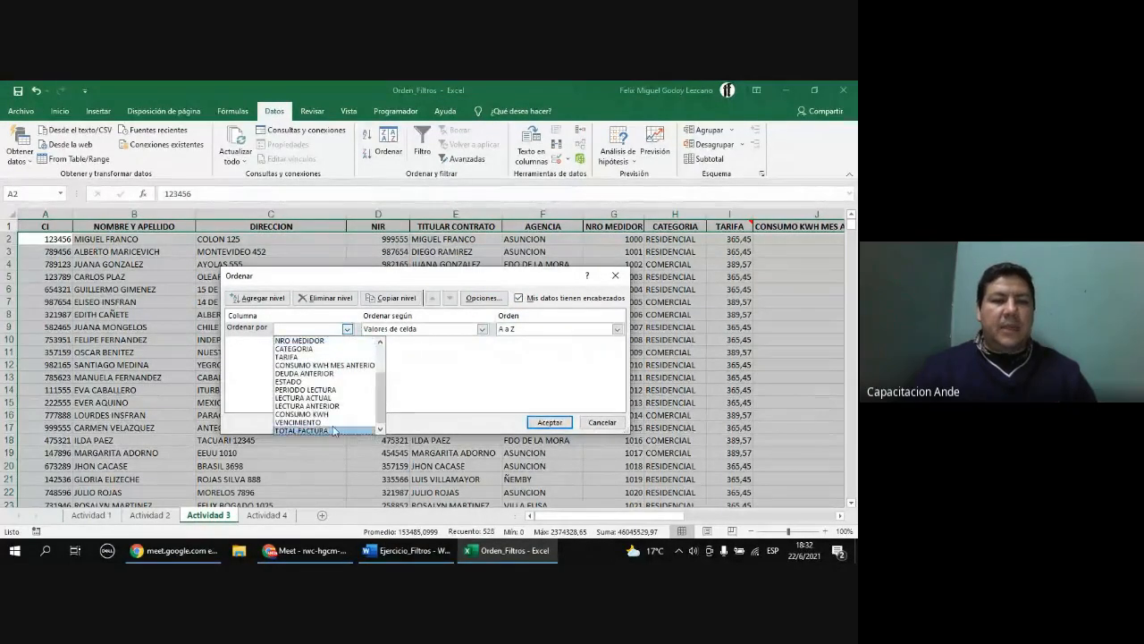
pyautogui.click(333, 426)
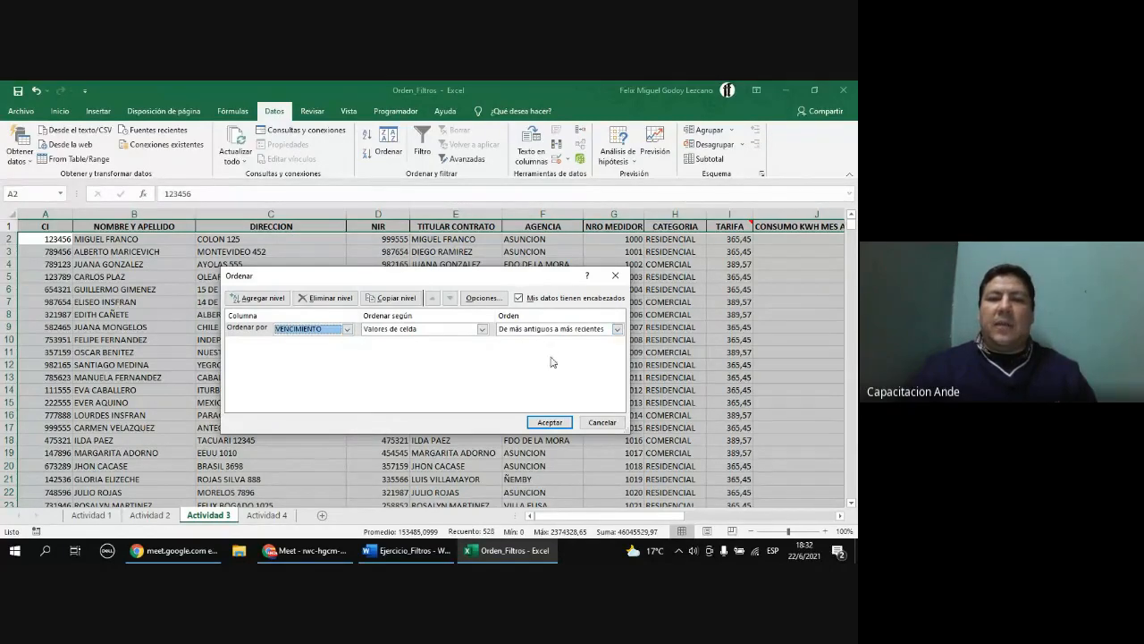
pyautogui.click(579, 329)
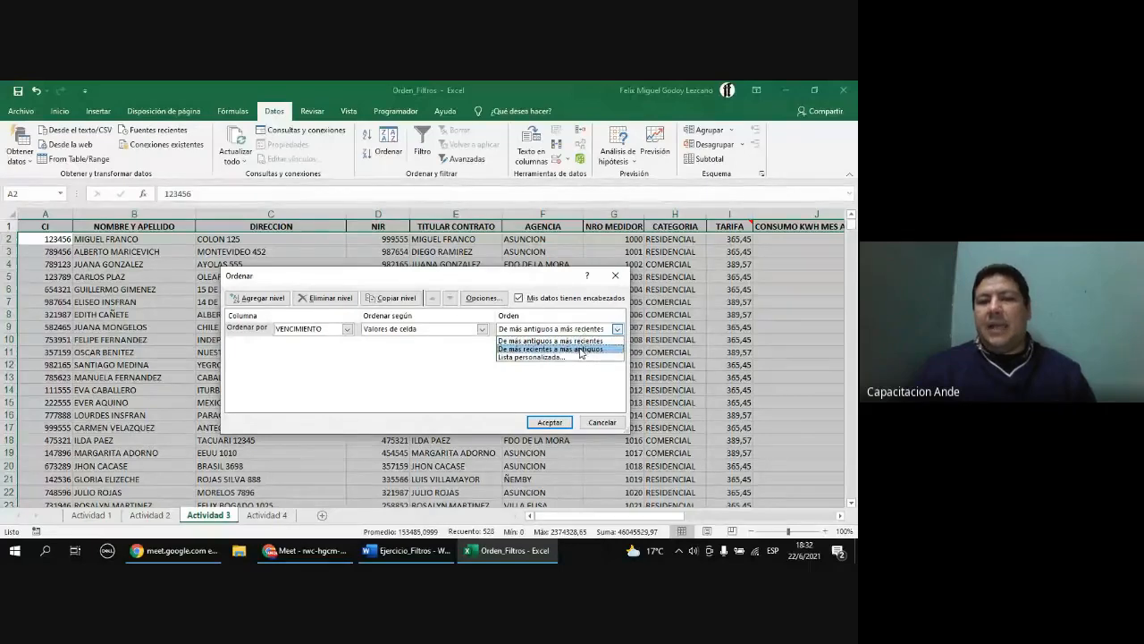
pyautogui.click(582, 342)
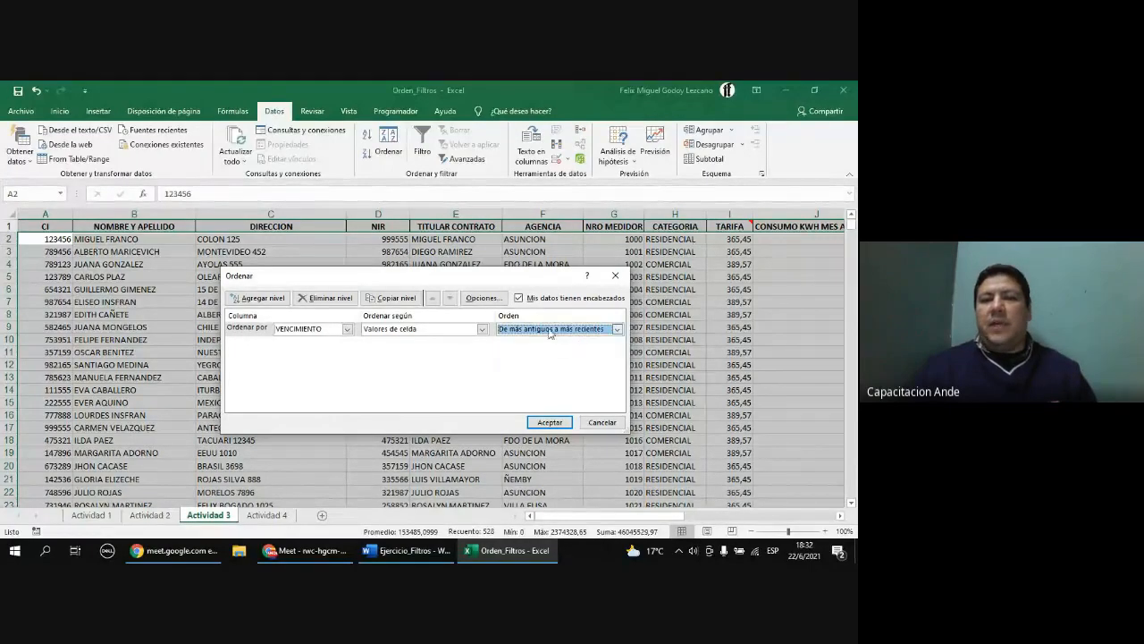
pyautogui.click(552, 423)
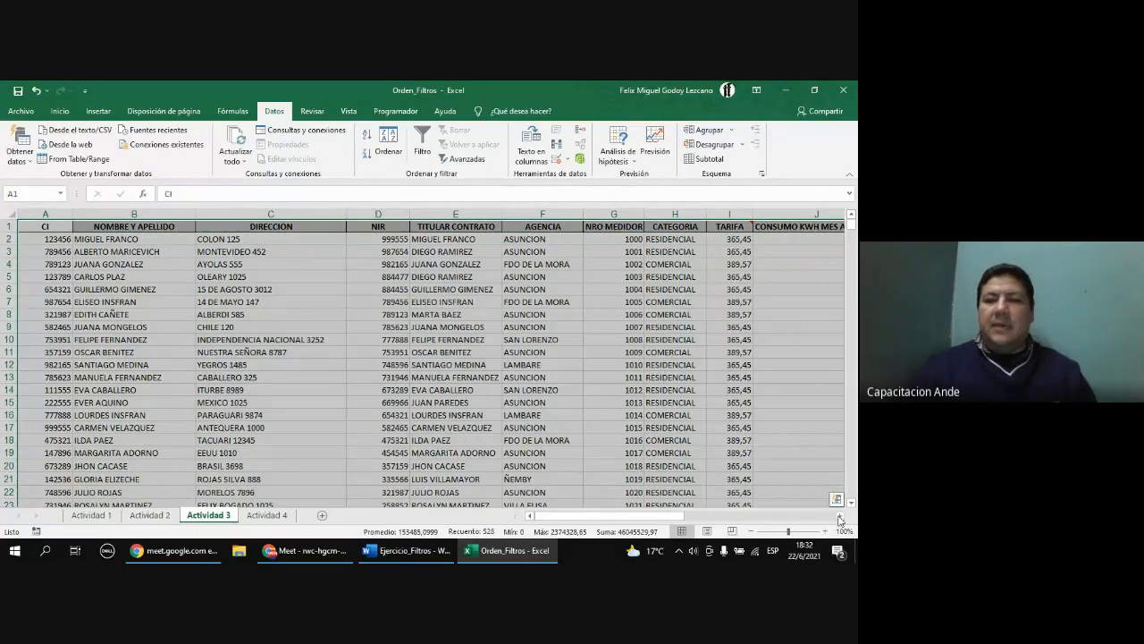
# - Examine the order of the VENCIMIENTO dates from the first record to the last one in row 31
pyautogui.click(841, 517)
pyautogui.click(840, 517)
pyautogui.click(840, 517)
pyautogui.click(841, 517)
pyautogui.click(841, 517)
pyautogui.click(840, 518)
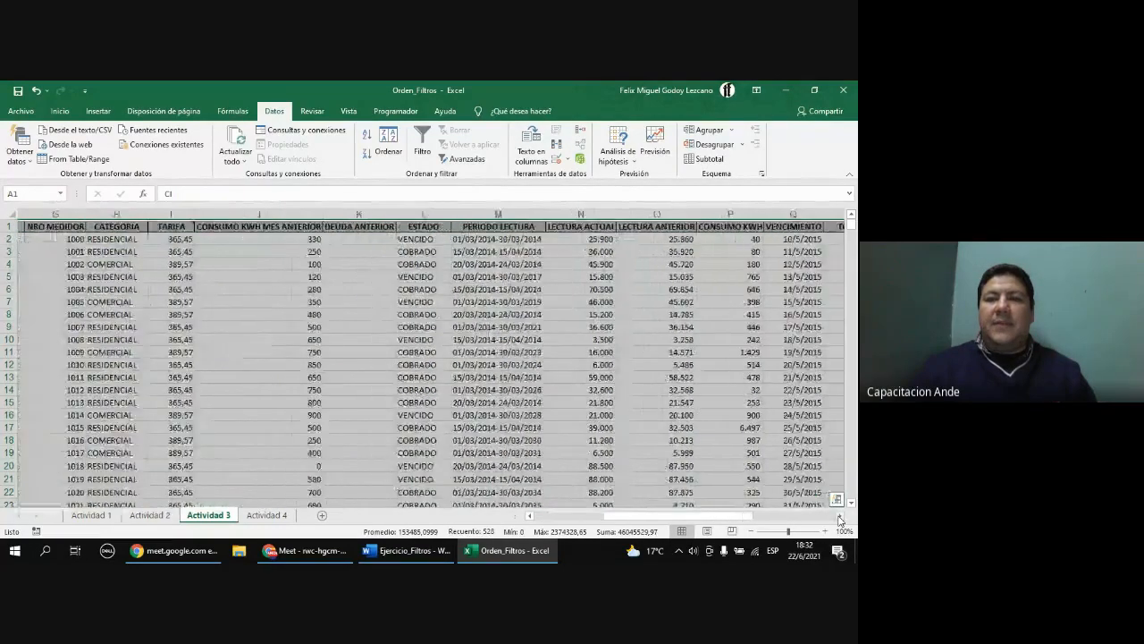
pyautogui.click(841, 517)
pyautogui.click(841, 518)
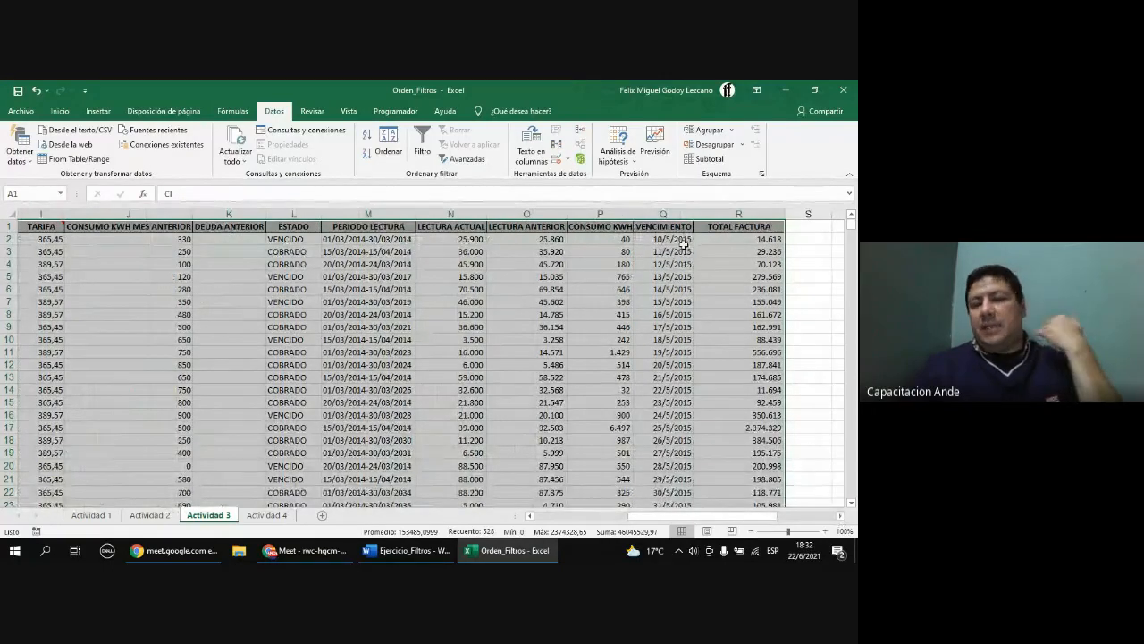
pyautogui.scroll(-5, 673, 304)
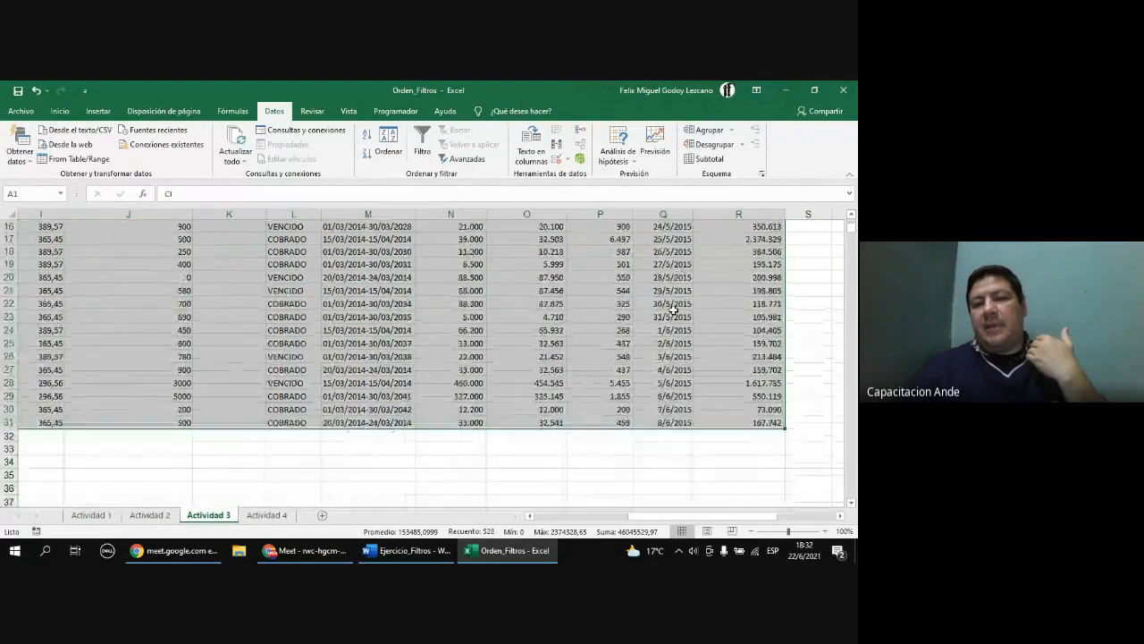
pyautogui.click(679, 422)
pyautogui.scroll(5, 660, 400)
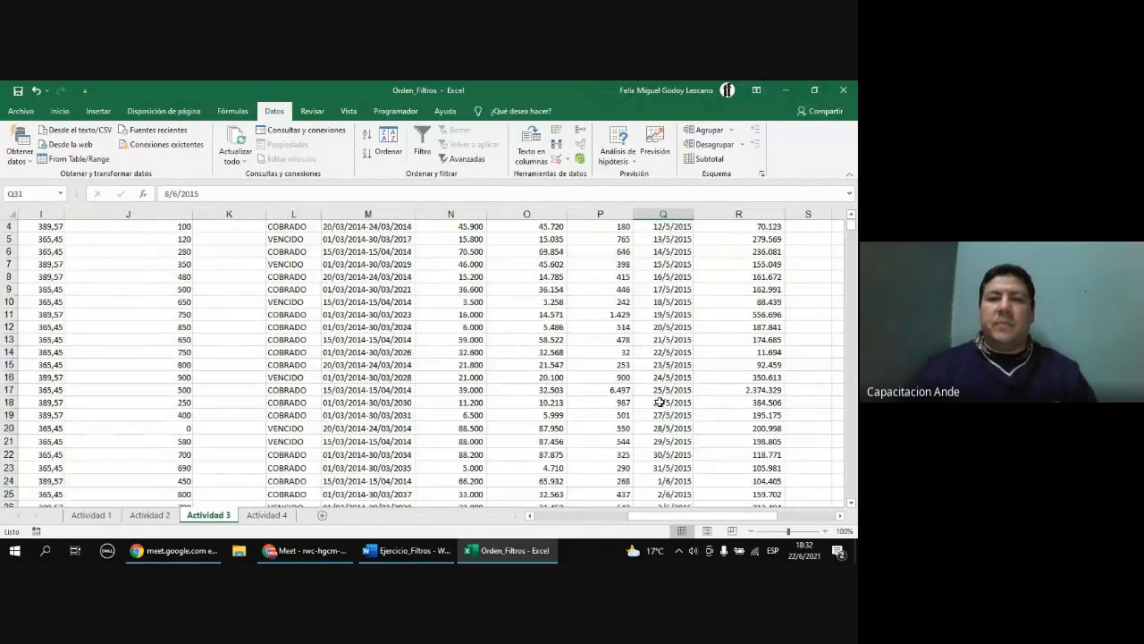
pyautogui.click(557, 522)
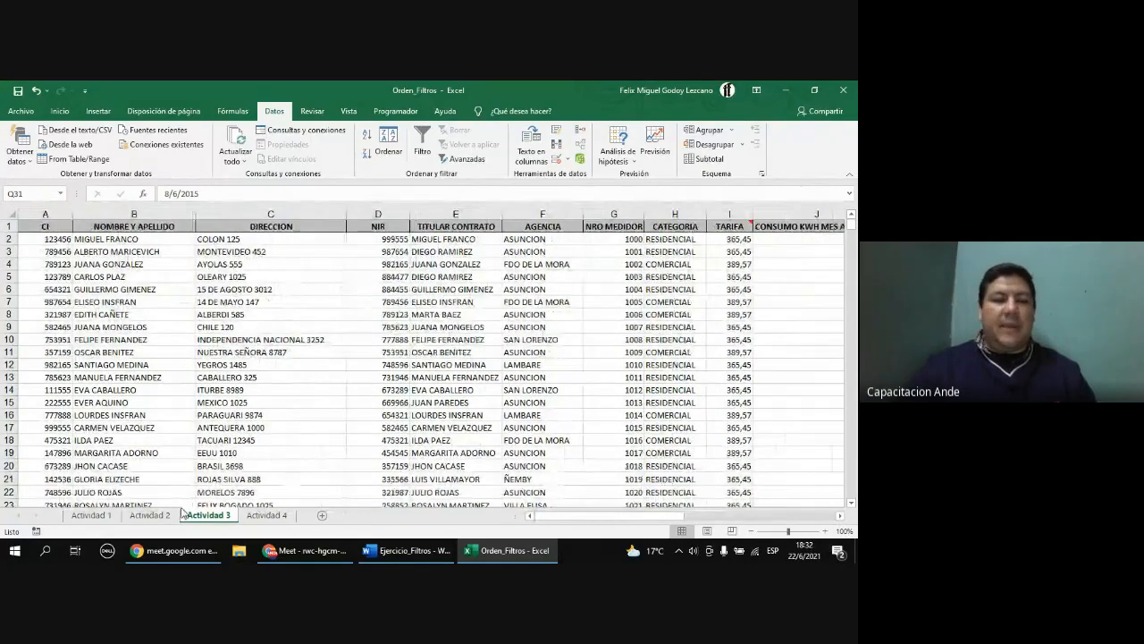
# - Return to the Actividad 2 sheet and select the whole commission table with its headers, from B1 to I60
pyautogui.click(150, 515)
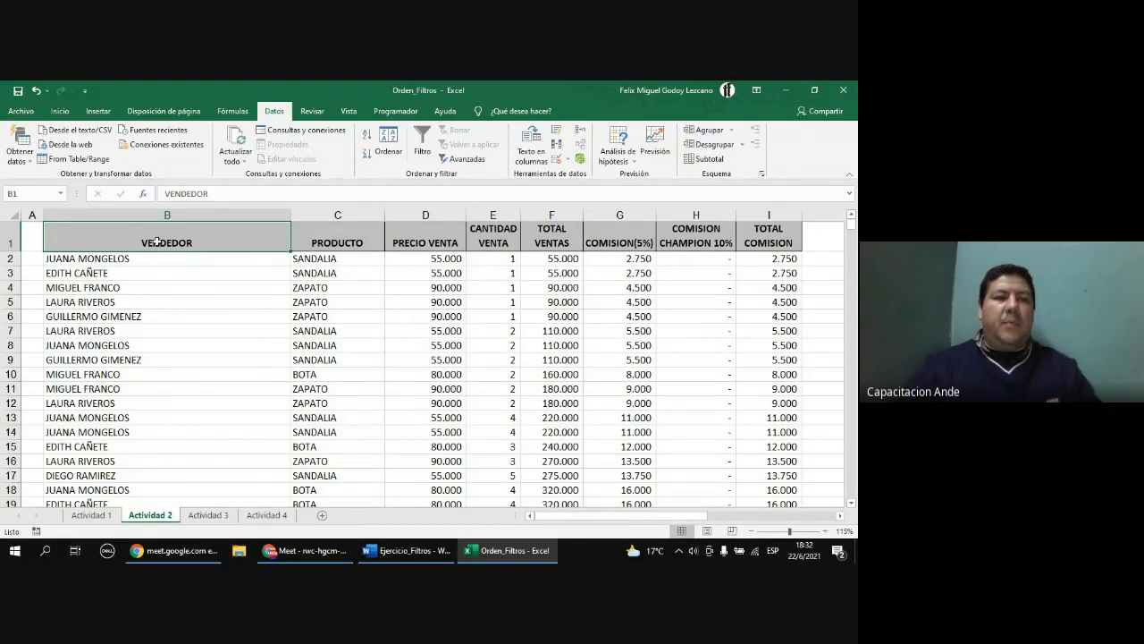
pyautogui.hotkey('ctrl', 'shift', 'Right')
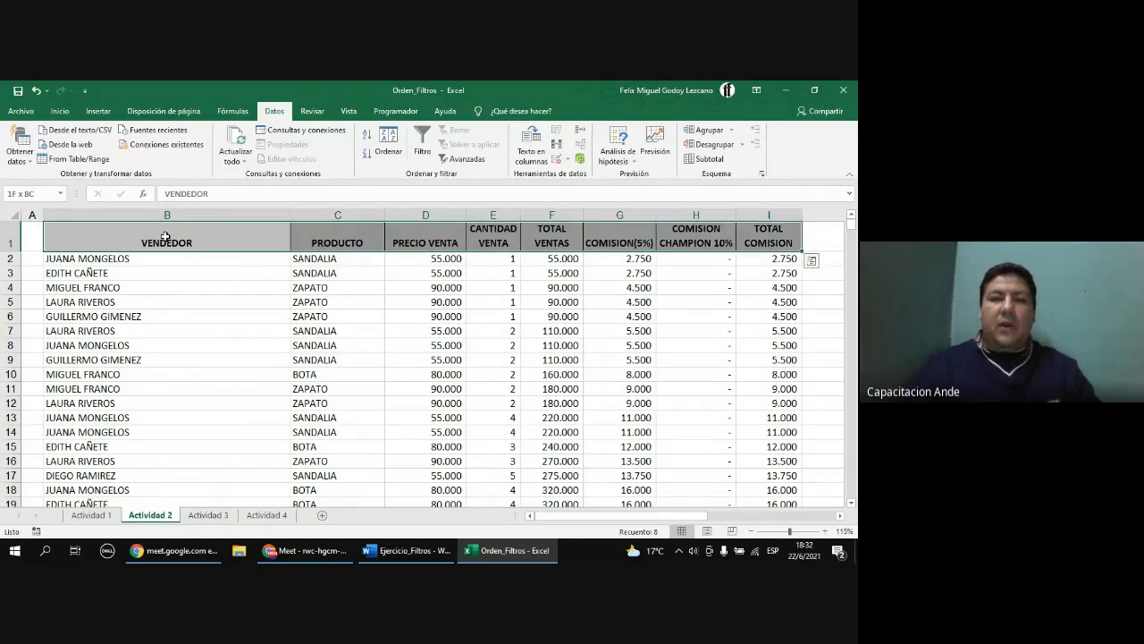
pyautogui.hotkey('ctrl', 'shift', 'Down')
pyautogui.scroll(10, 279, 318)
pyautogui.scroll(4, 279, 317)
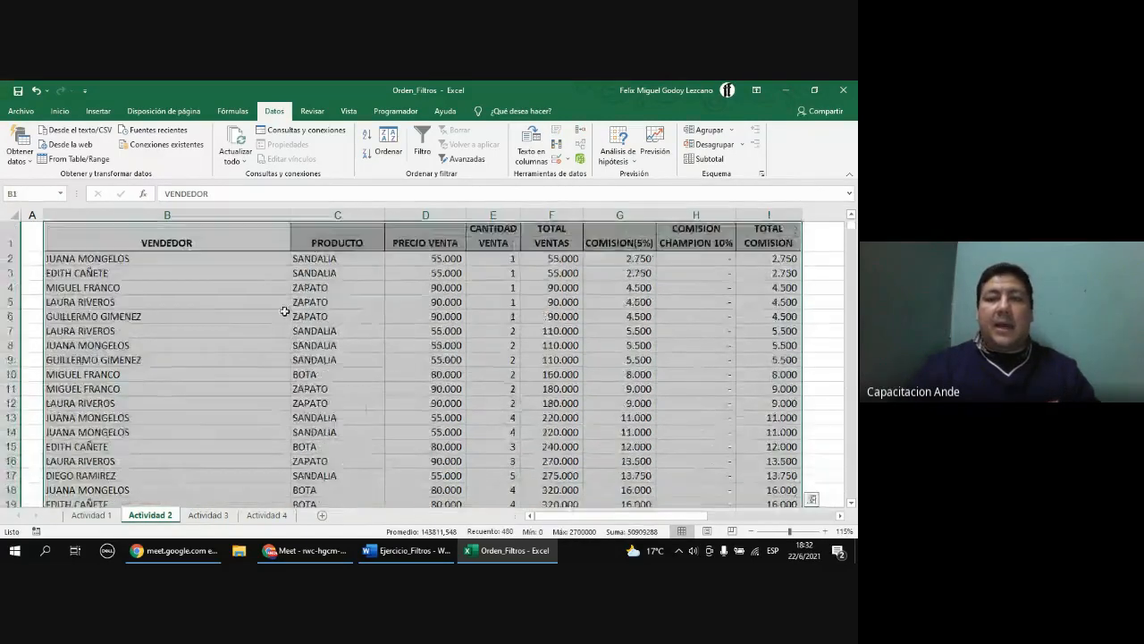
# - Replace the TOTAL COMISION sort with a sort by VENDEDOR on cell values, from A to Z
pyautogui.click(388, 143)
pyautogui.click(348, 329)
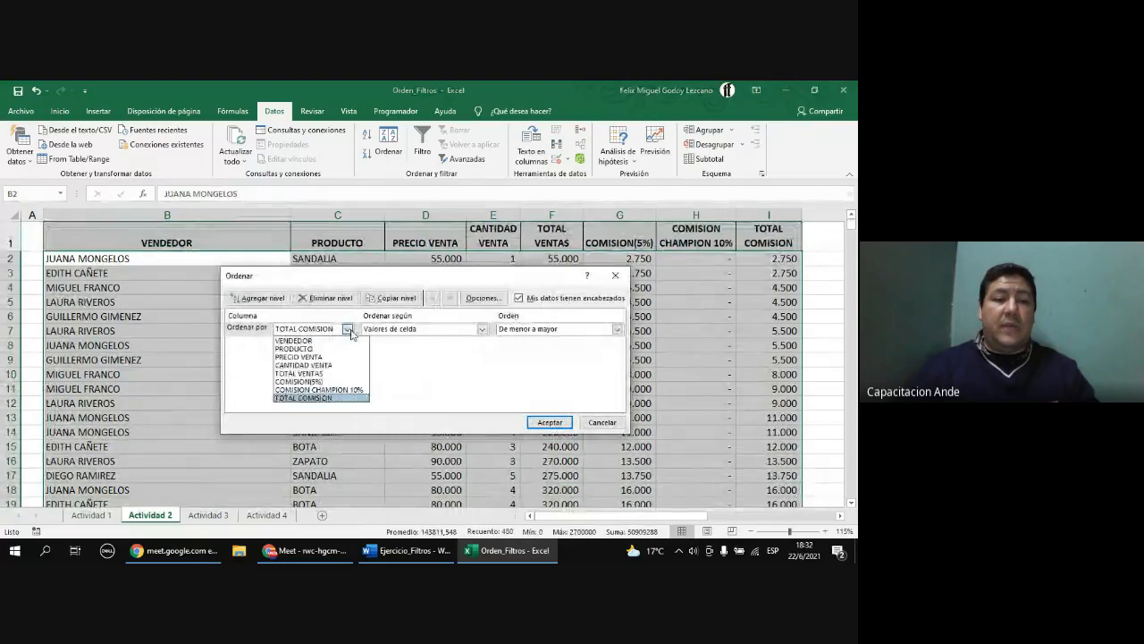
pyautogui.click(349, 343)
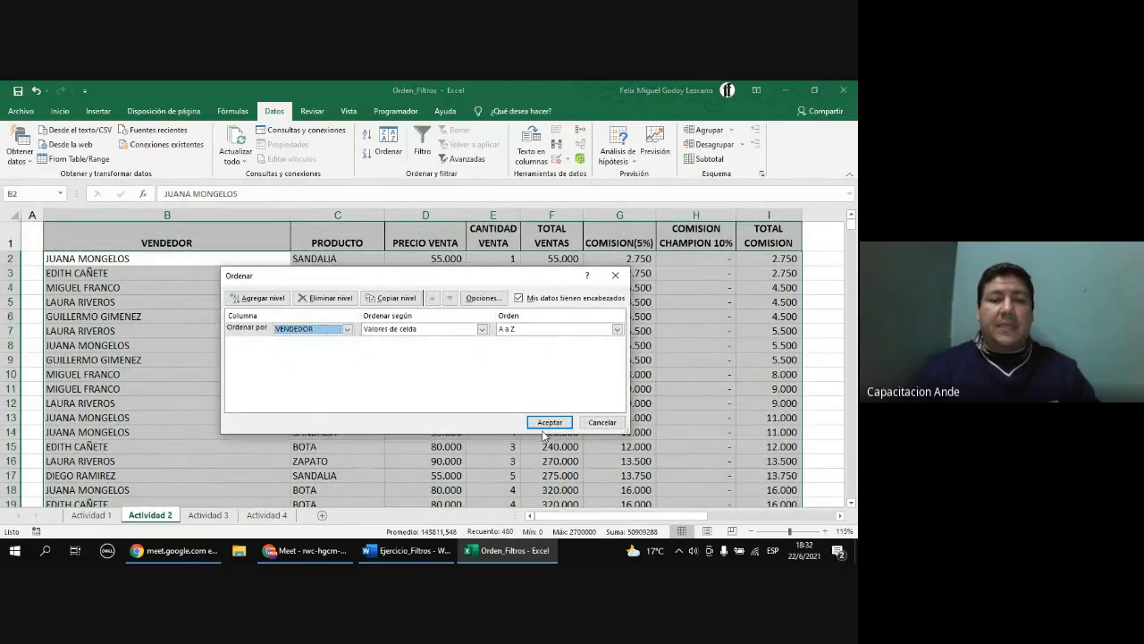
pyautogui.click(549, 423)
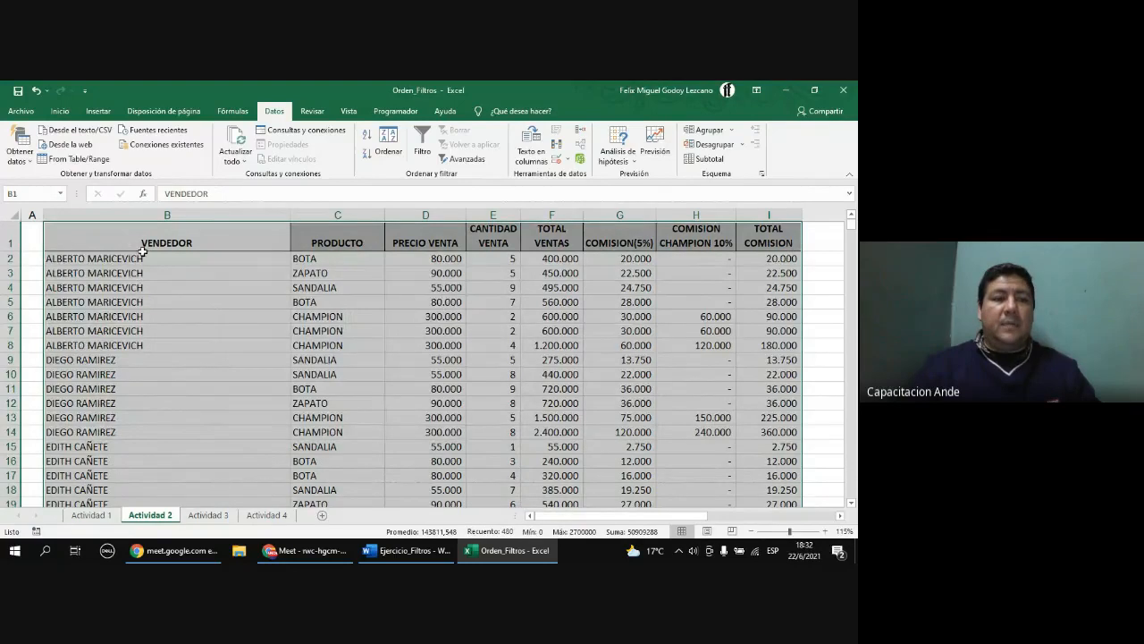
# - Insert a blank row below the first seller's records and total their TOTAL COMISION in I9 with =SUMA(I2:I8)
pyautogui.rightClick(17, 362)
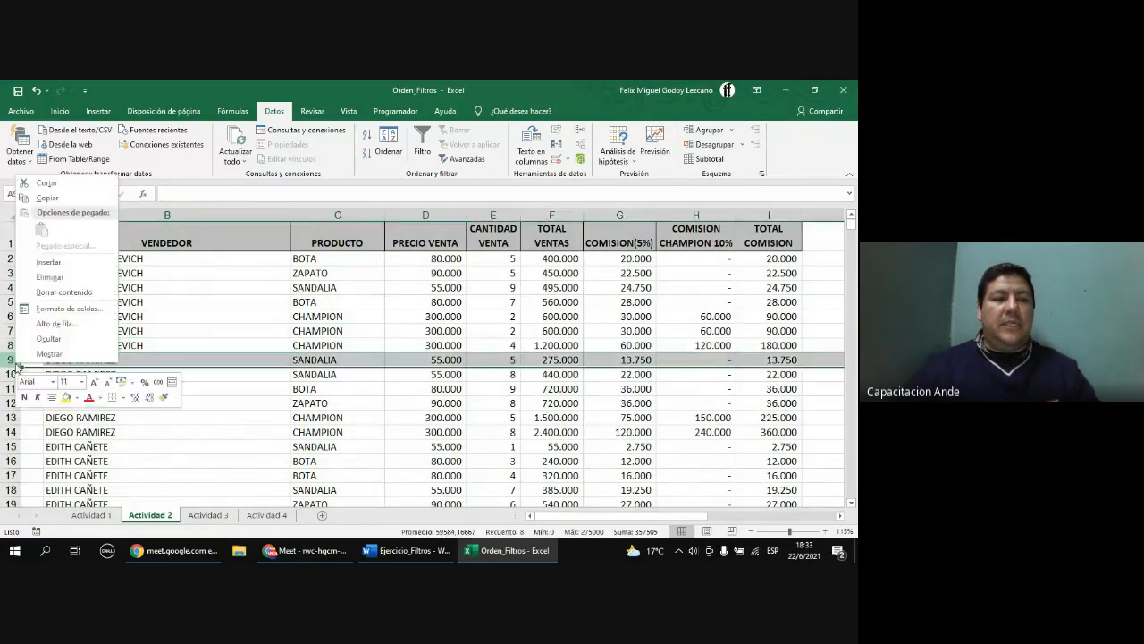
pyautogui.click(52, 262)
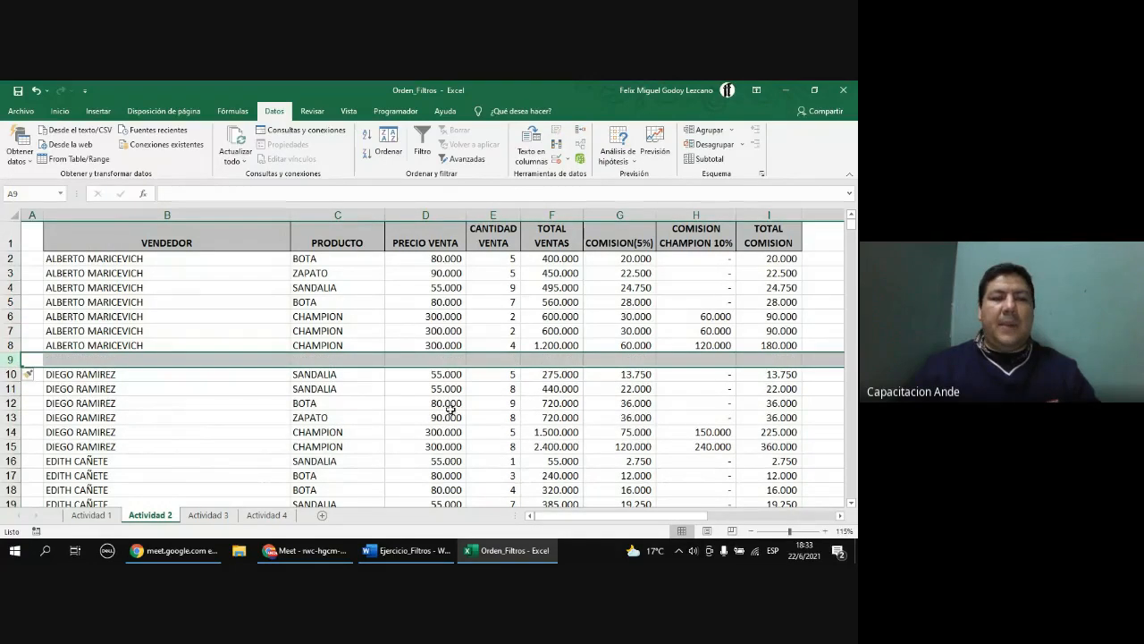
pyautogui.click(779, 361)
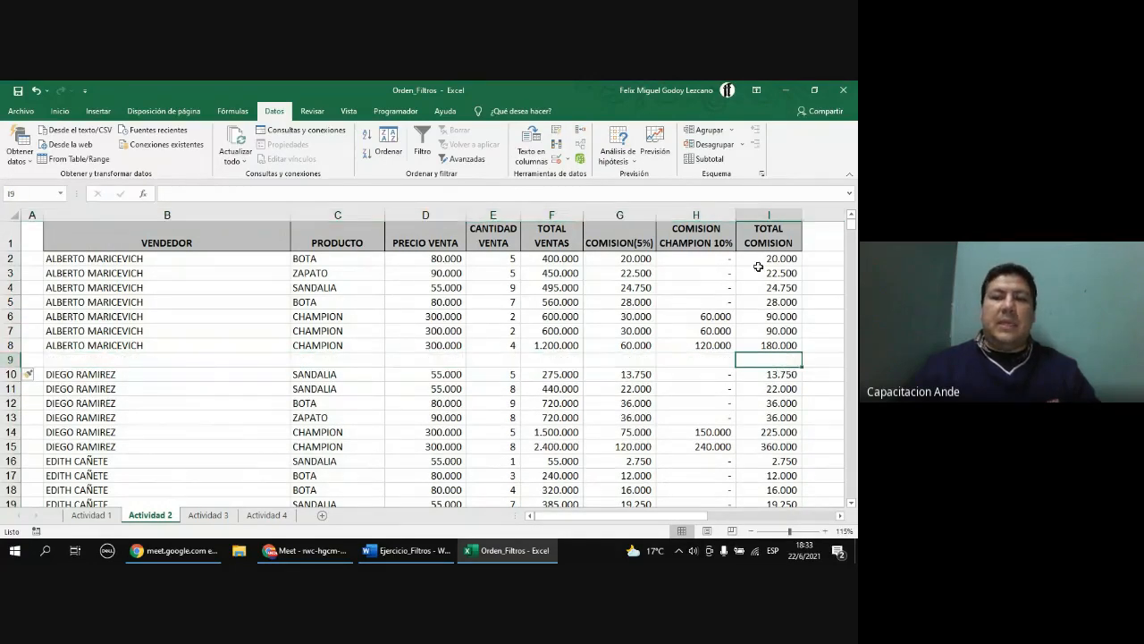
pyautogui.click(59, 110)
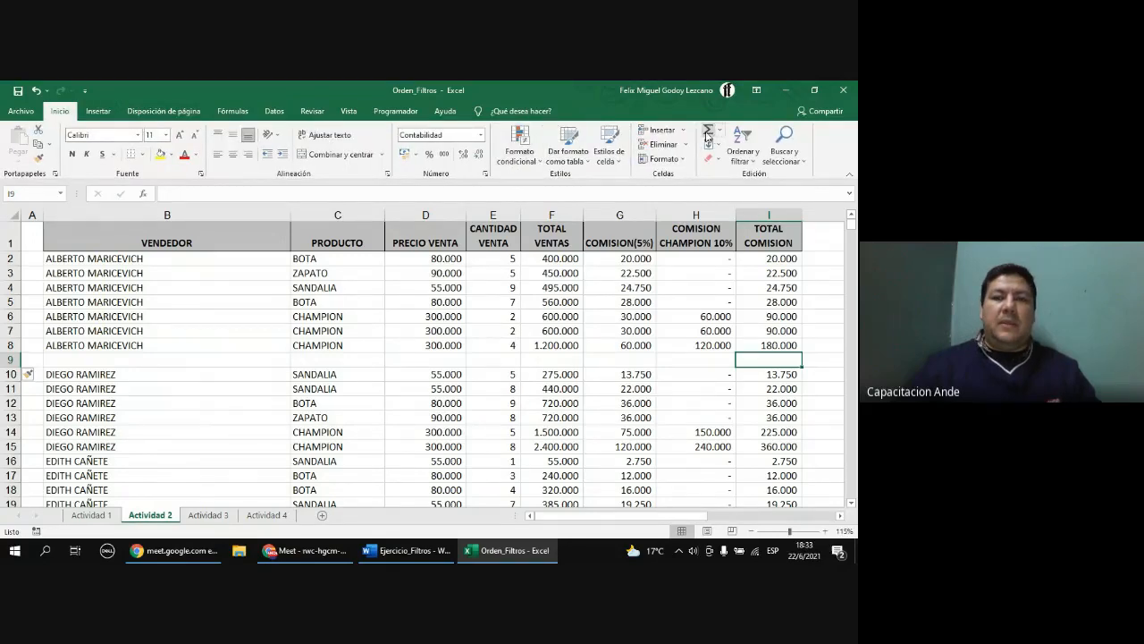
pyautogui.click(707, 130)
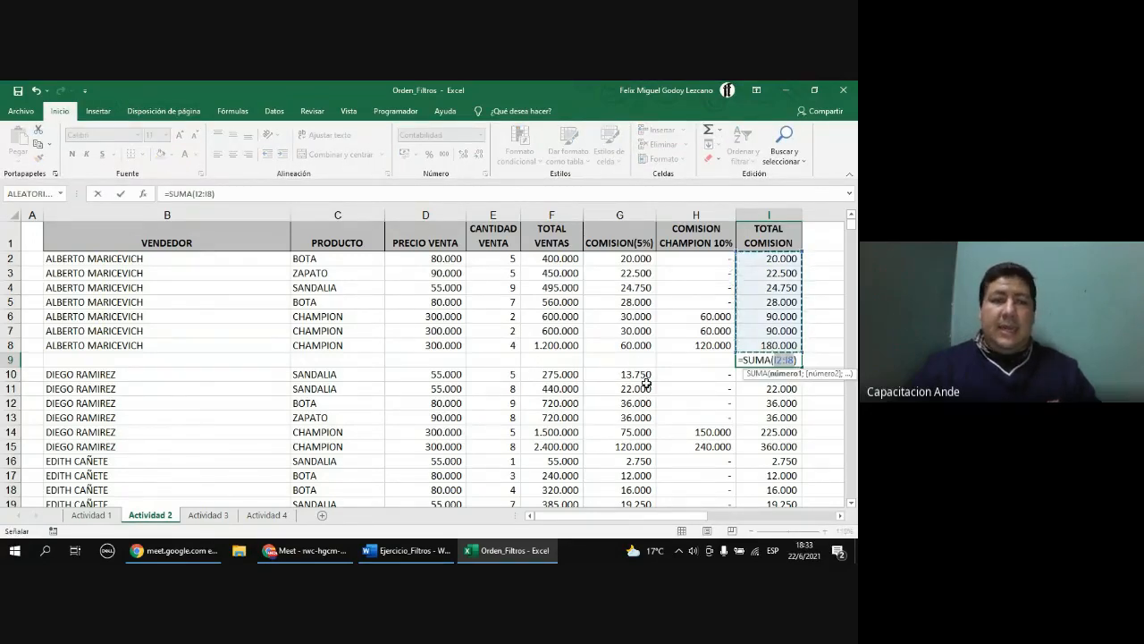
pyautogui.click(121, 194)
pyautogui.click(314, 375)
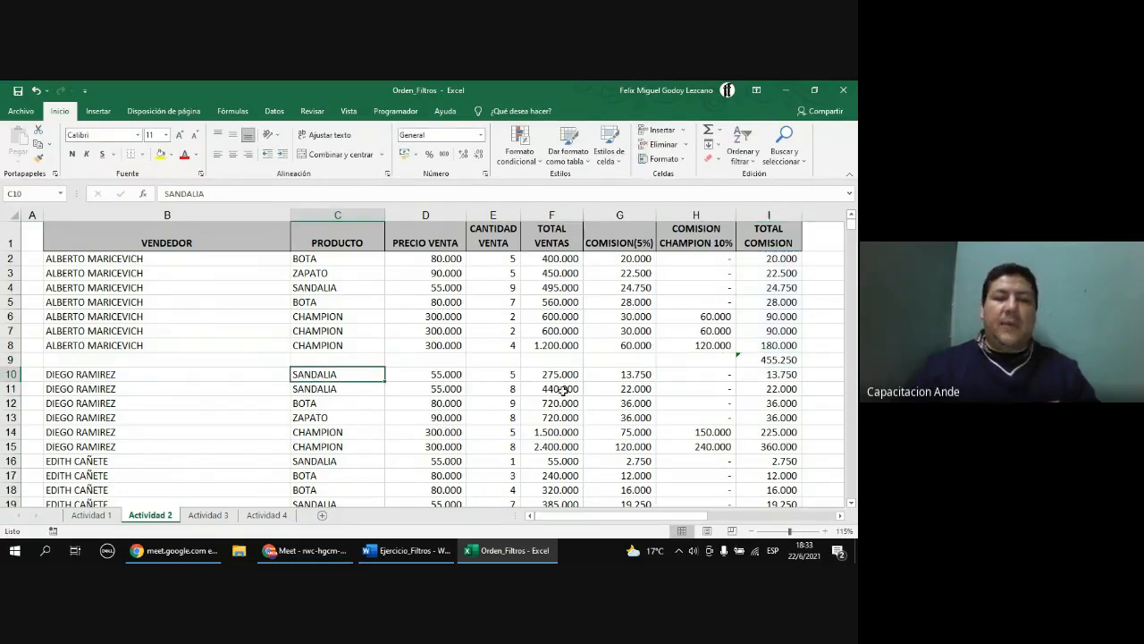
# - Undo the commission subtotal in I9 and the blank row inserted for it
pyautogui.hotkey('ctrl', 'z')
pyautogui.hotkey('ctrl', 'z')
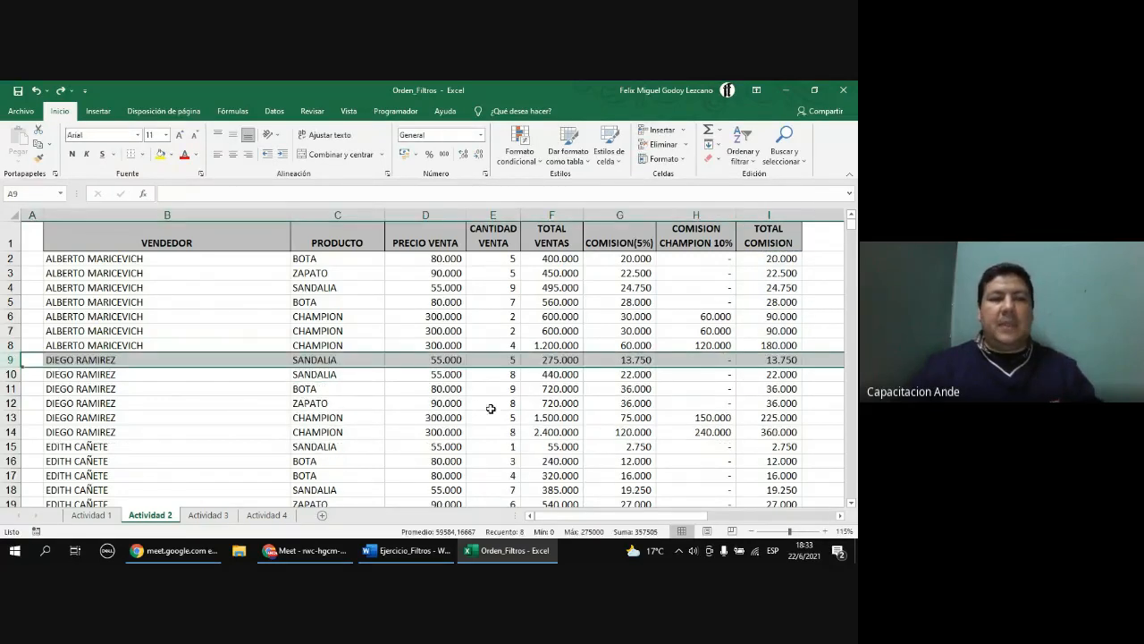
# - Check the order of the PRODUCTO entries within the first seller's rows, comparing the two BOTA records
pyautogui.click(275, 111)
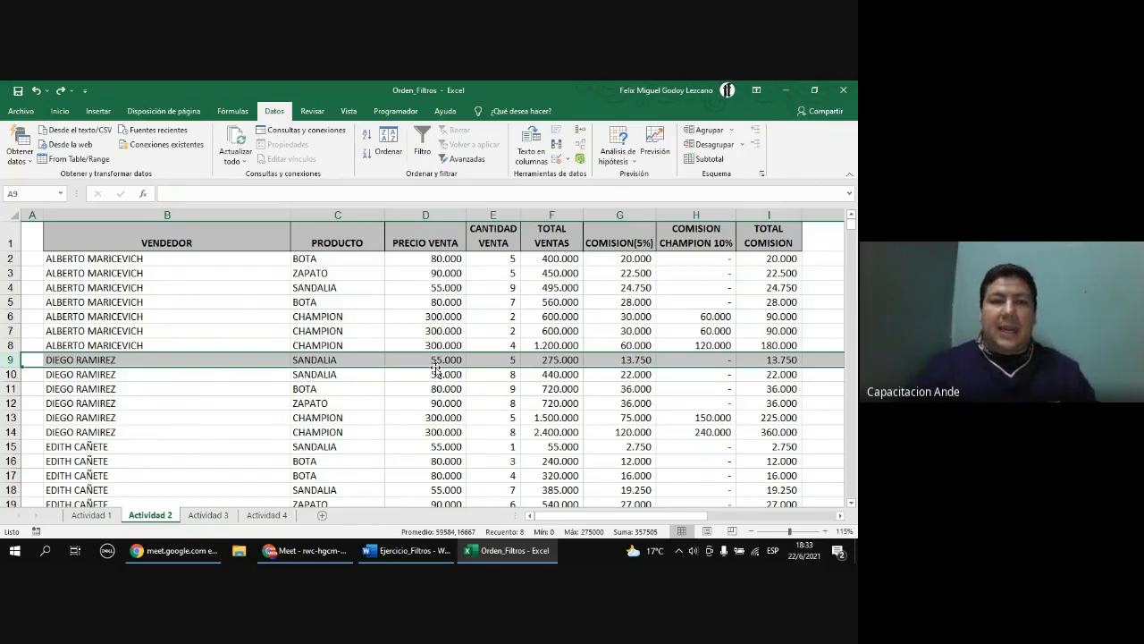
pyautogui.click(362, 241)
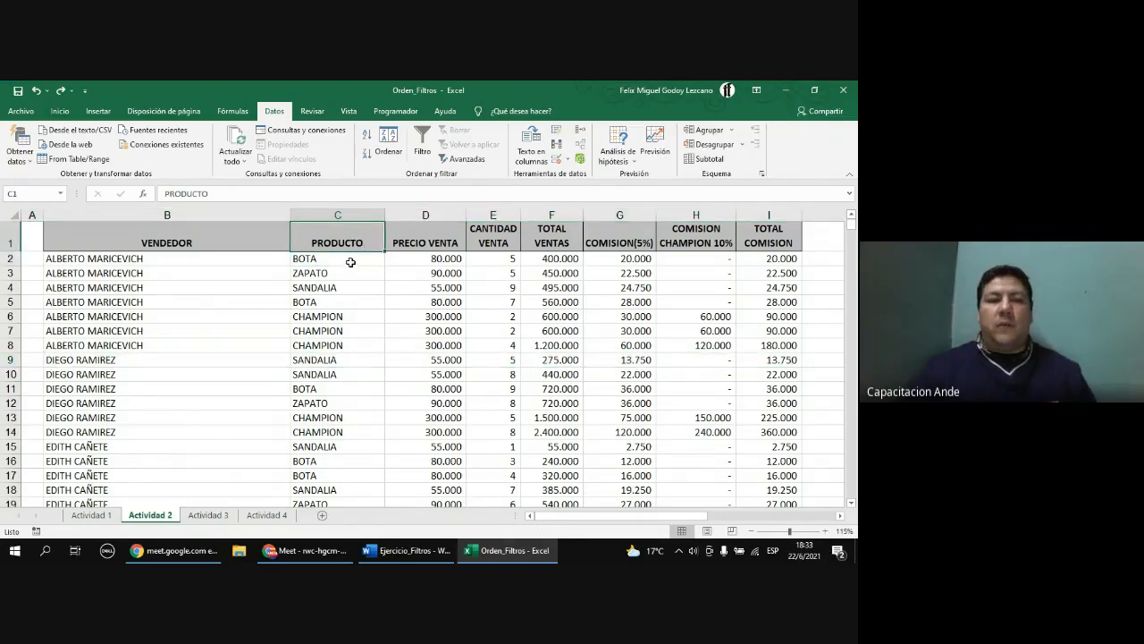
pyautogui.click(351, 260)
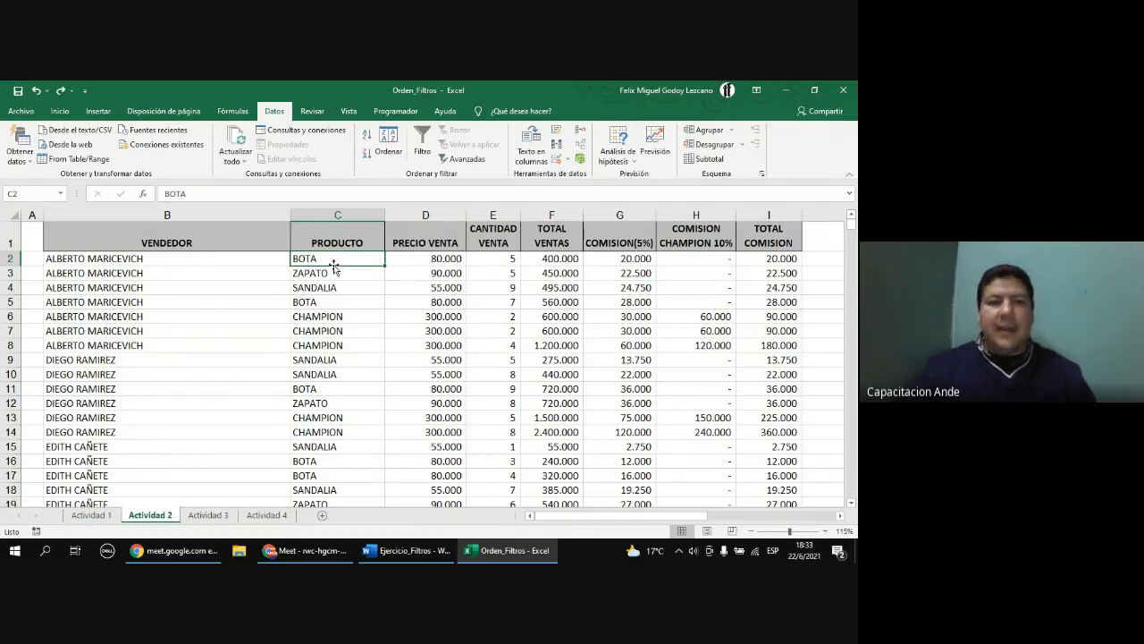
pyautogui.click(344, 304)
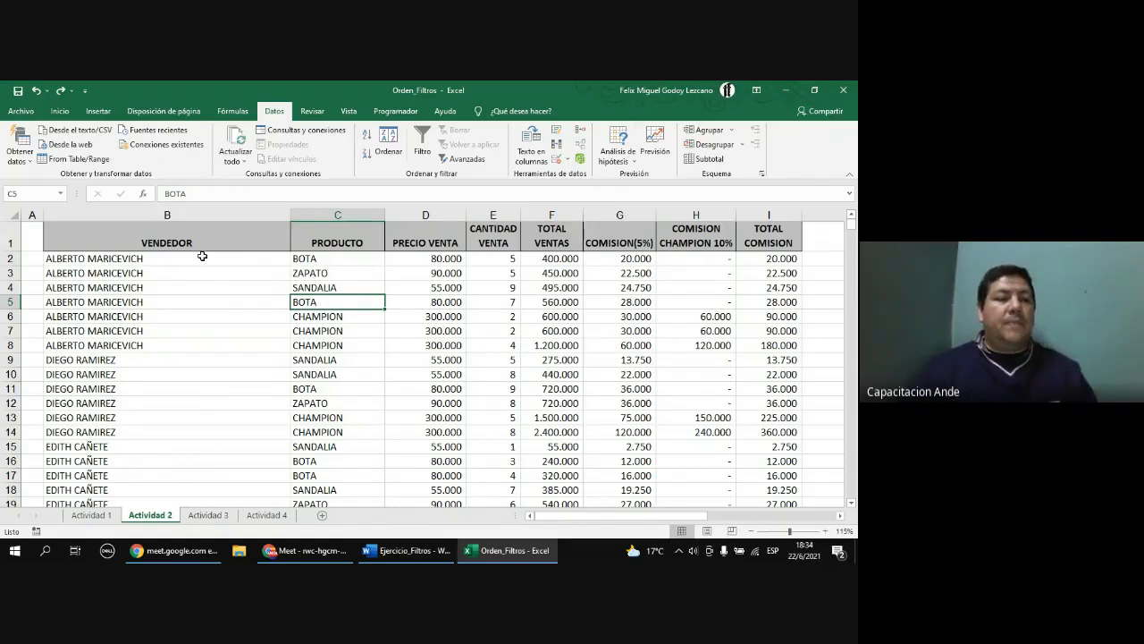
pyautogui.moveTo(199, 259); pyautogui.dragTo(174, 432)
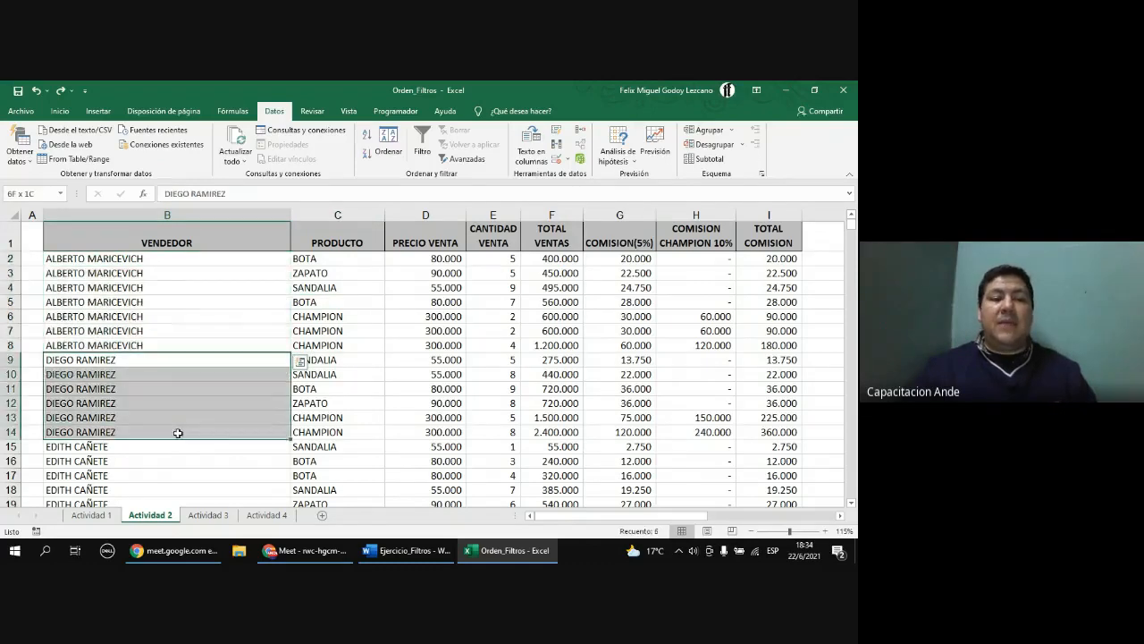
pyautogui.click(202, 329)
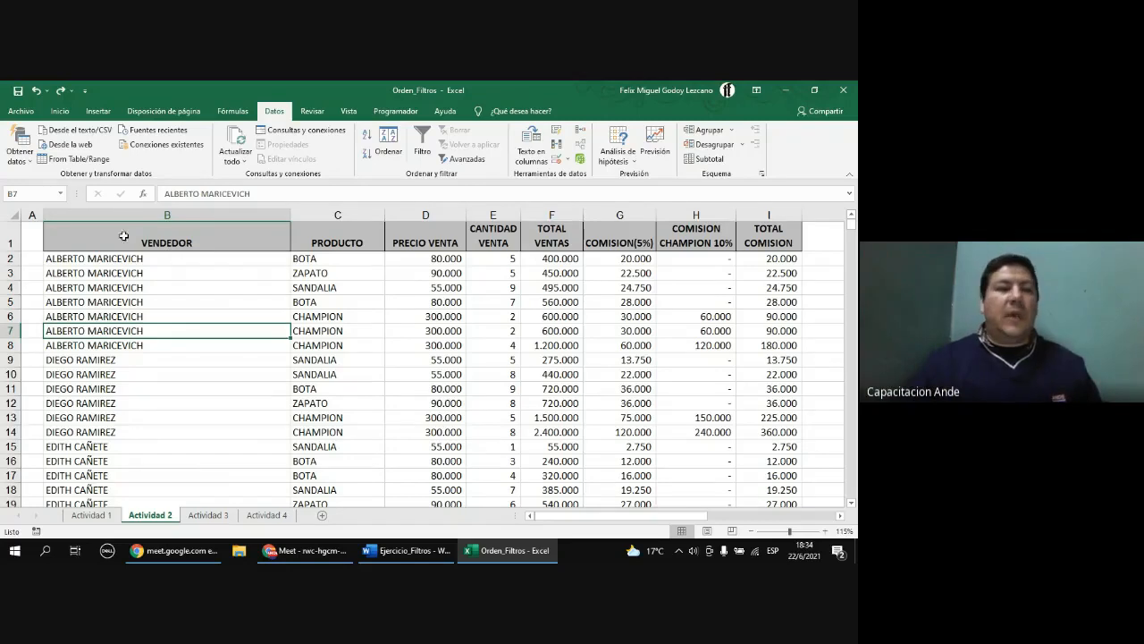
# - Turn on filtering for the header row B1:I1 of the commission table, from VENDEDOR to TOTAL COMISION
pyautogui.click(111, 237)
pyautogui.moveTo(233, 249); pyautogui.dragTo(468, 245)
pyautogui.moveTo(542, 239); pyautogui.dragTo(733, 239)
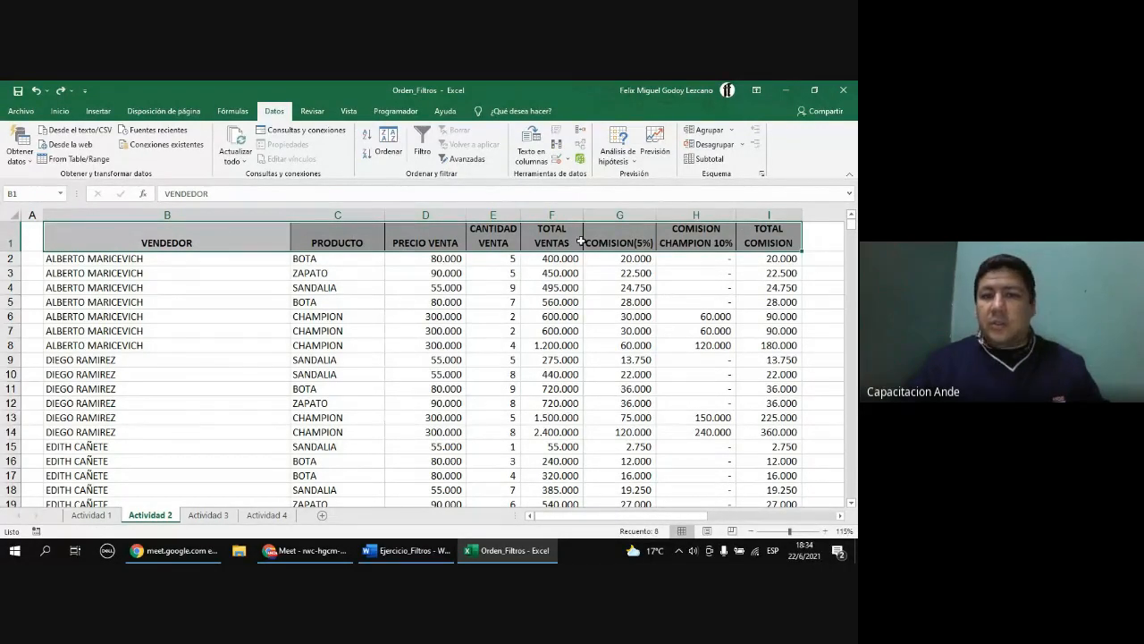
pyautogui.click(424, 148)
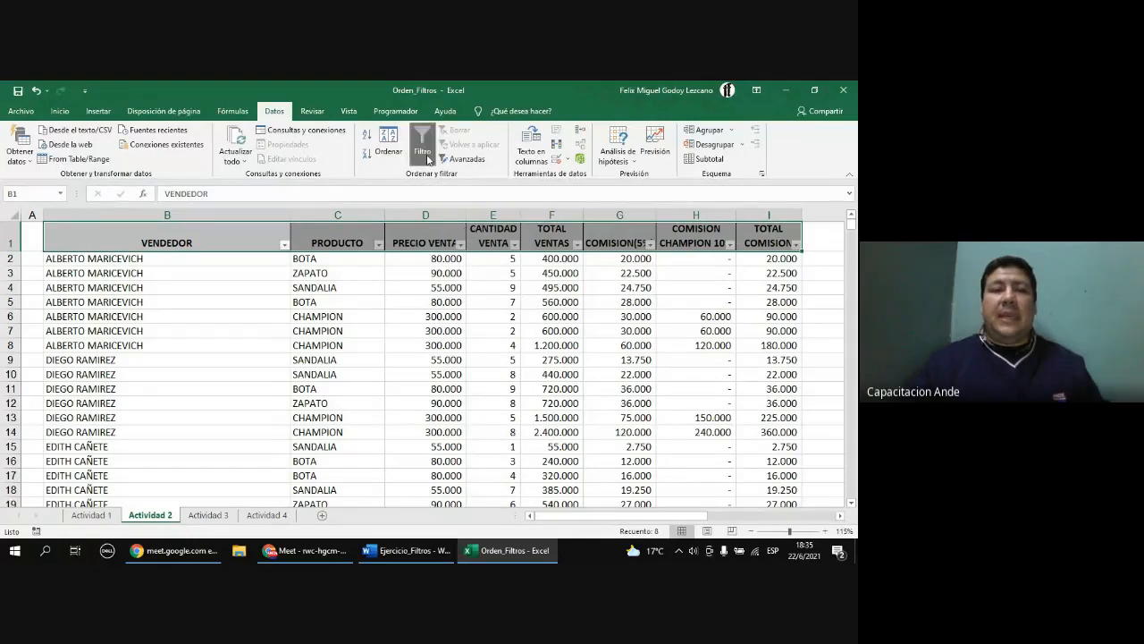
# - Go through the header cells from VENDEDOR to TOTAL COMISION to check that each column has a filter control
pyautogui.click(279, 242)
pyautogui.click(327, 242)
pyautogui.click(412, 239)
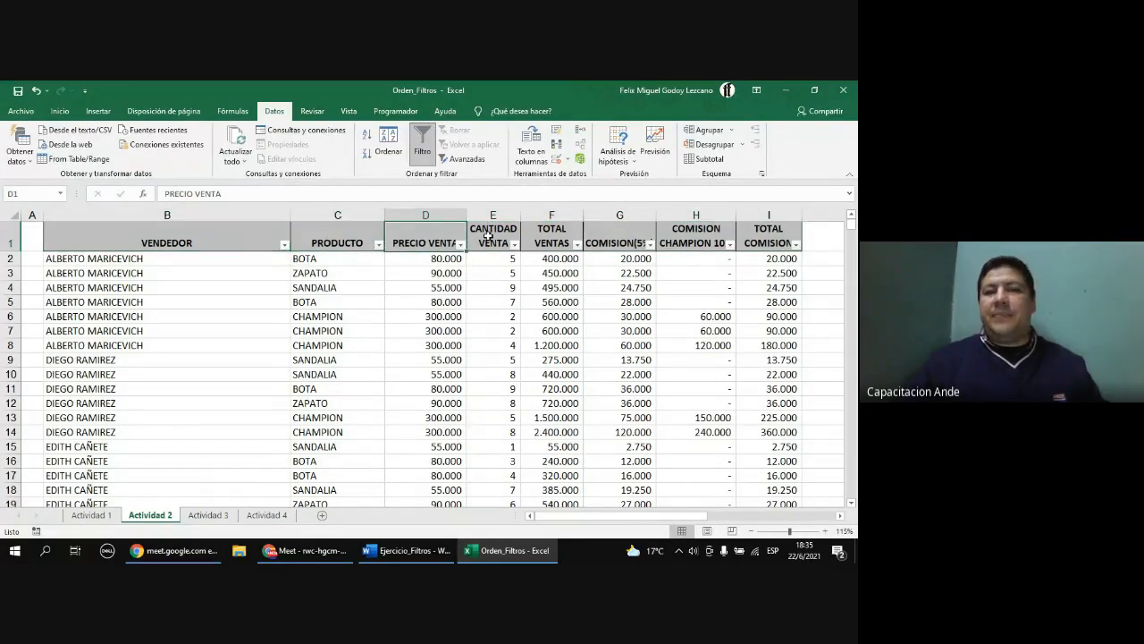
pyautogui.click(489, 238)
pyautogui.click(555, 239)
pyautogui.click(601, 238)
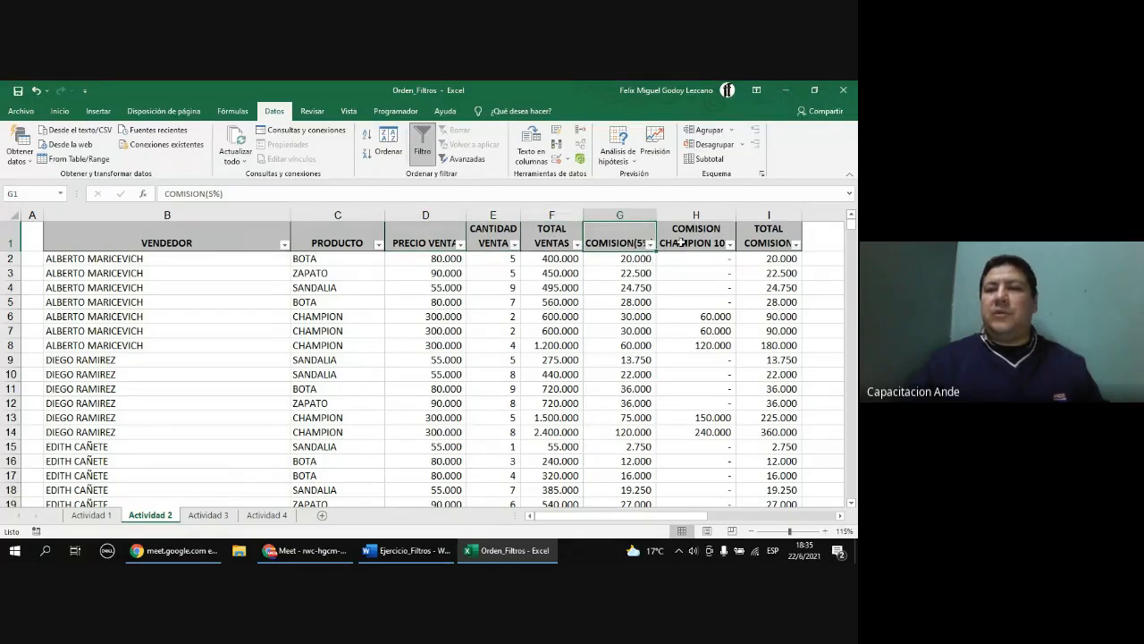
pyautogui.click(702, 239)
pyautogui.click(743, 244)
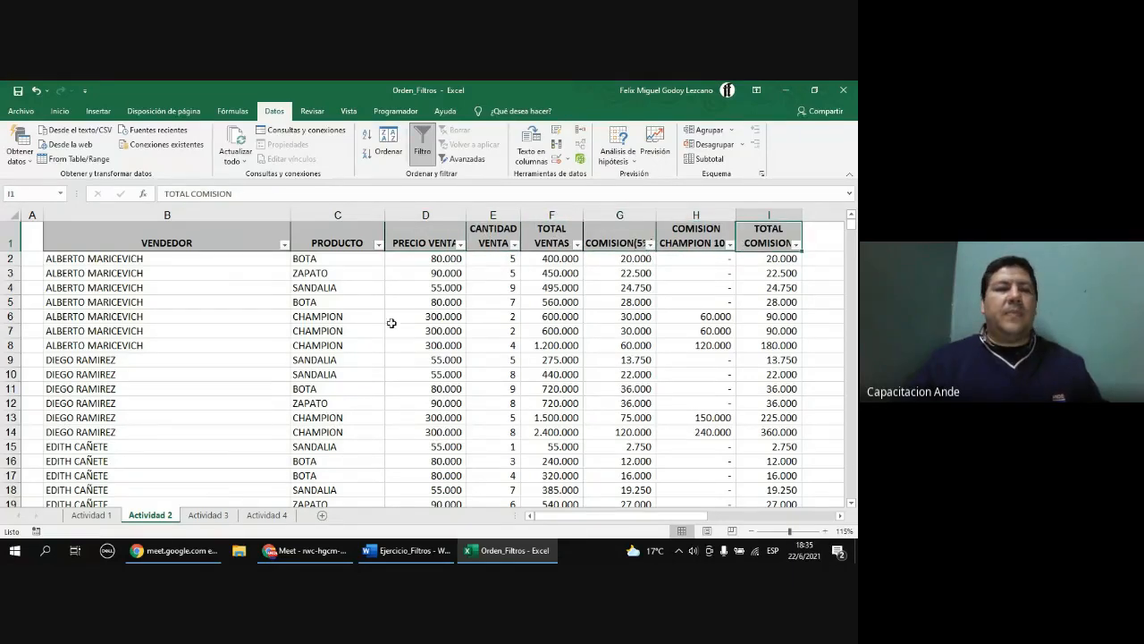
# - Filter the VENDEDOR column to show only the sixth seller in the filter list
pyautogui.click(262, 239)
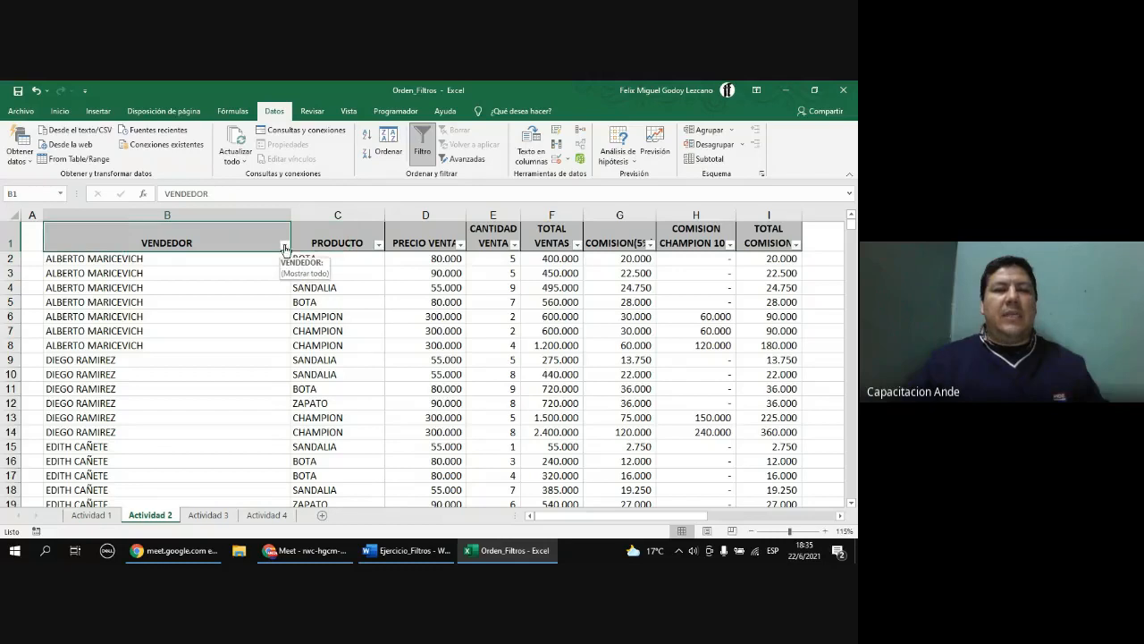
pyautogui.click(285, 246)
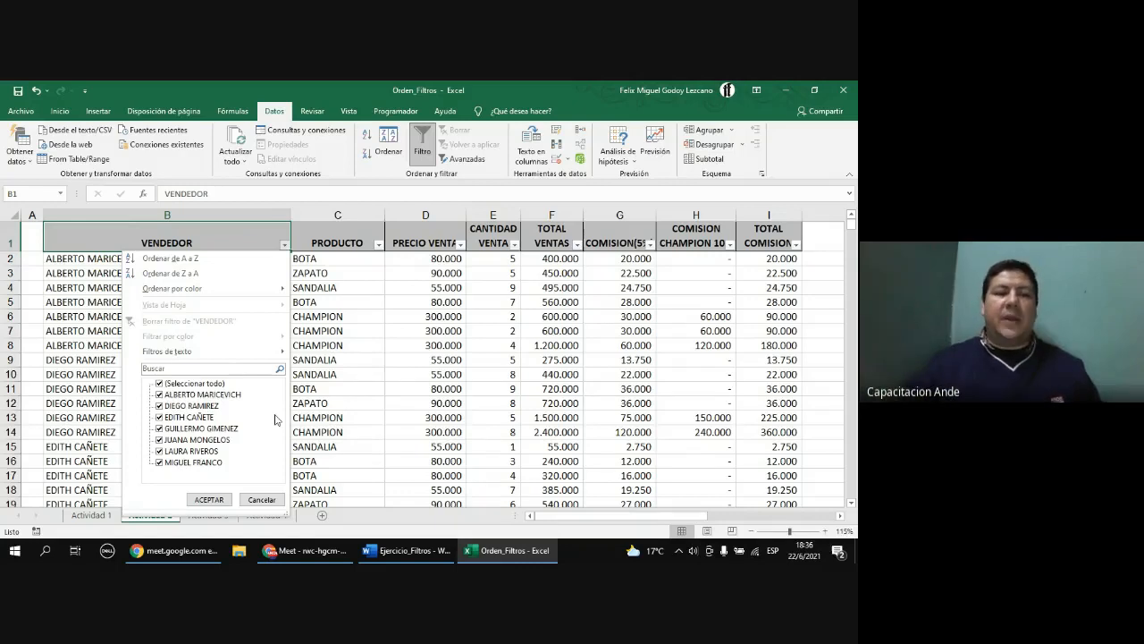
pyautogui.click(161, 385)
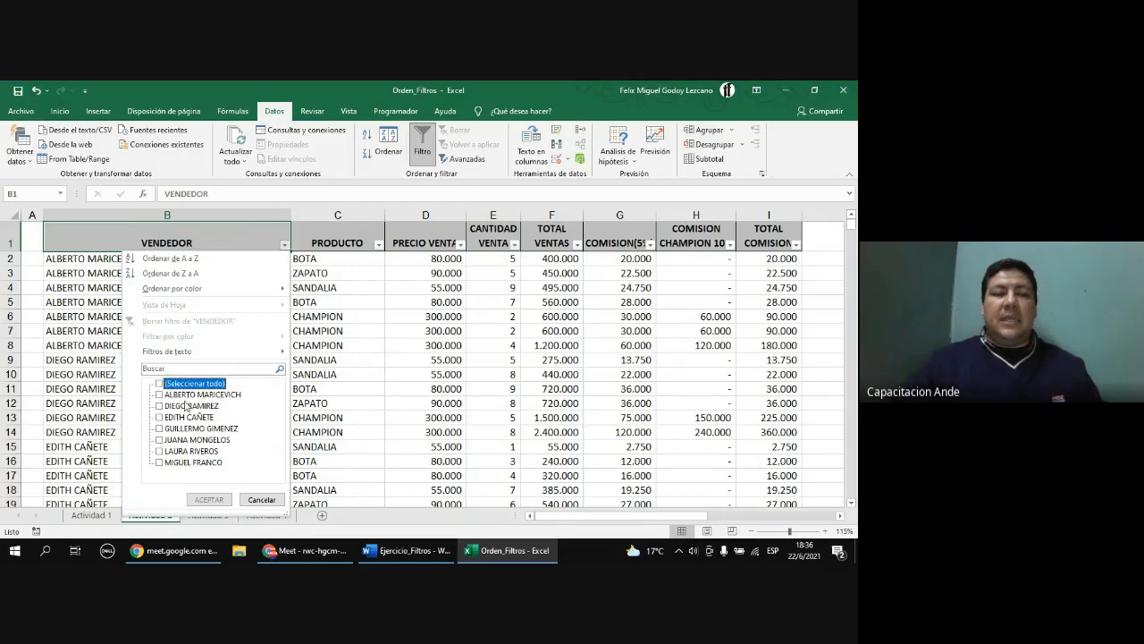
pyautogui.click(160, 452)
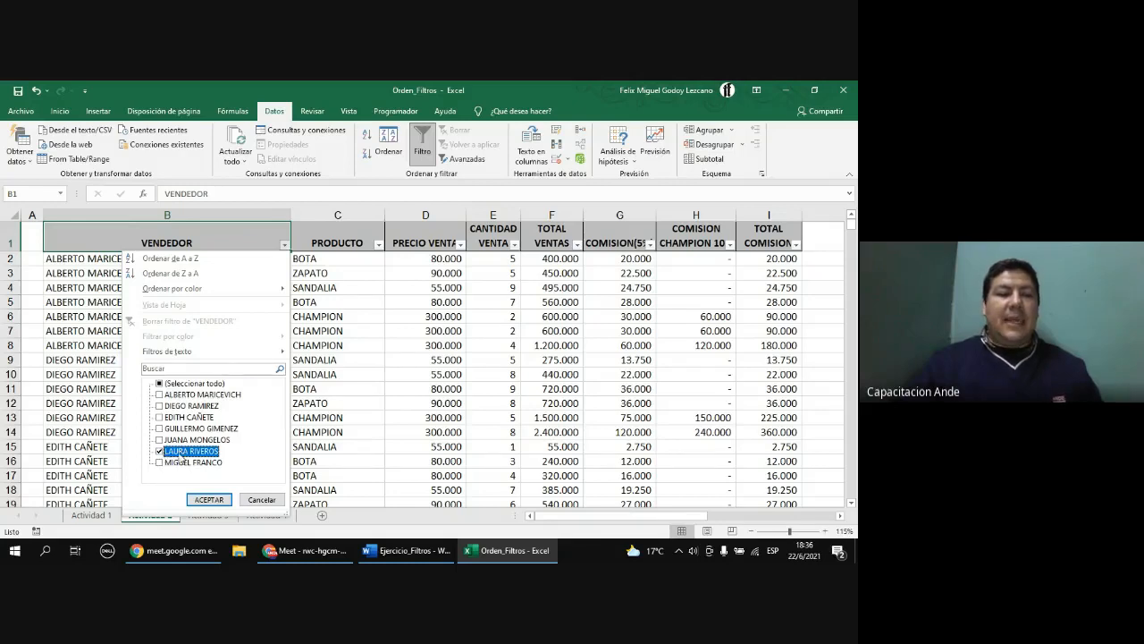
pyautogui.click(209, 500)
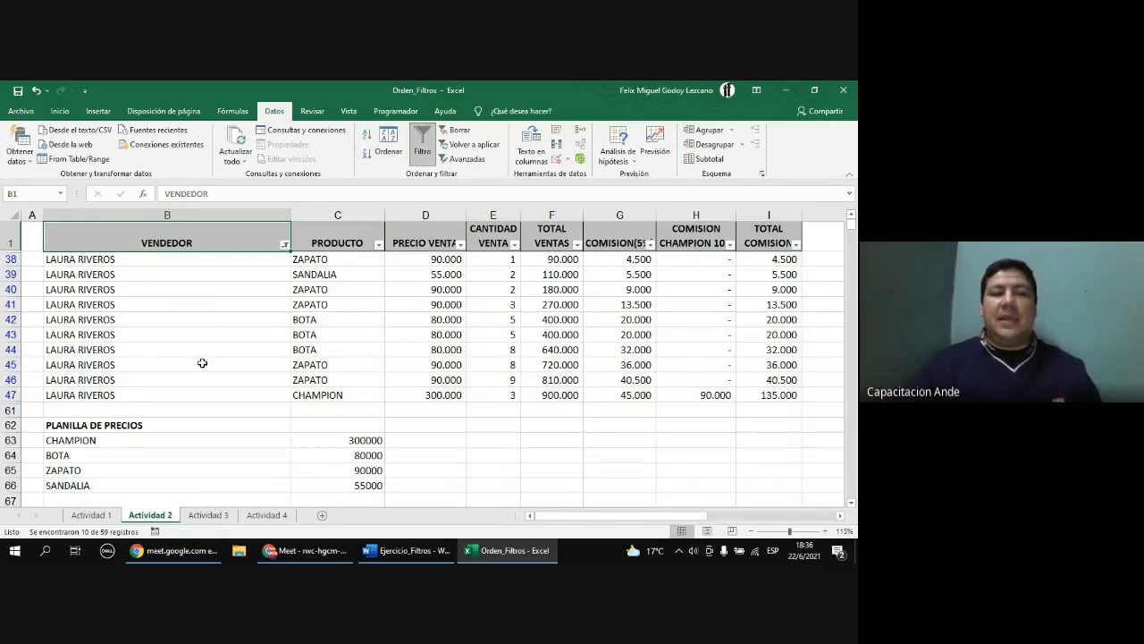
# - Check which seller is ticked in the VENDEDOR filter, and look over the filtered rows at 120% zoom
pyautogui.click(284, 245)
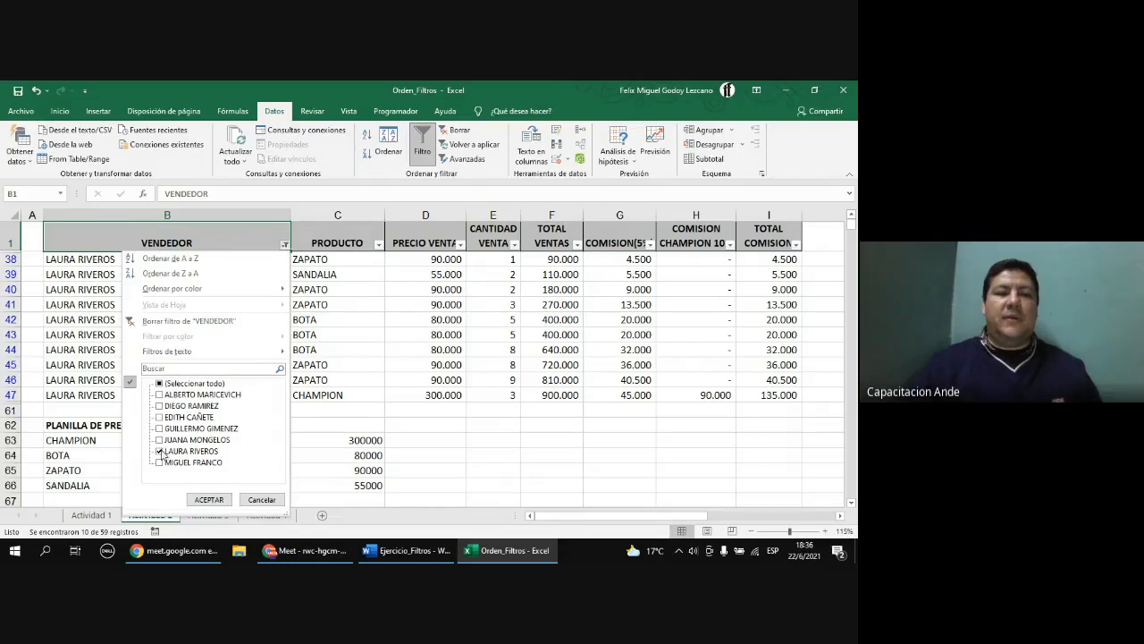
pyautogui.click(258, 497)
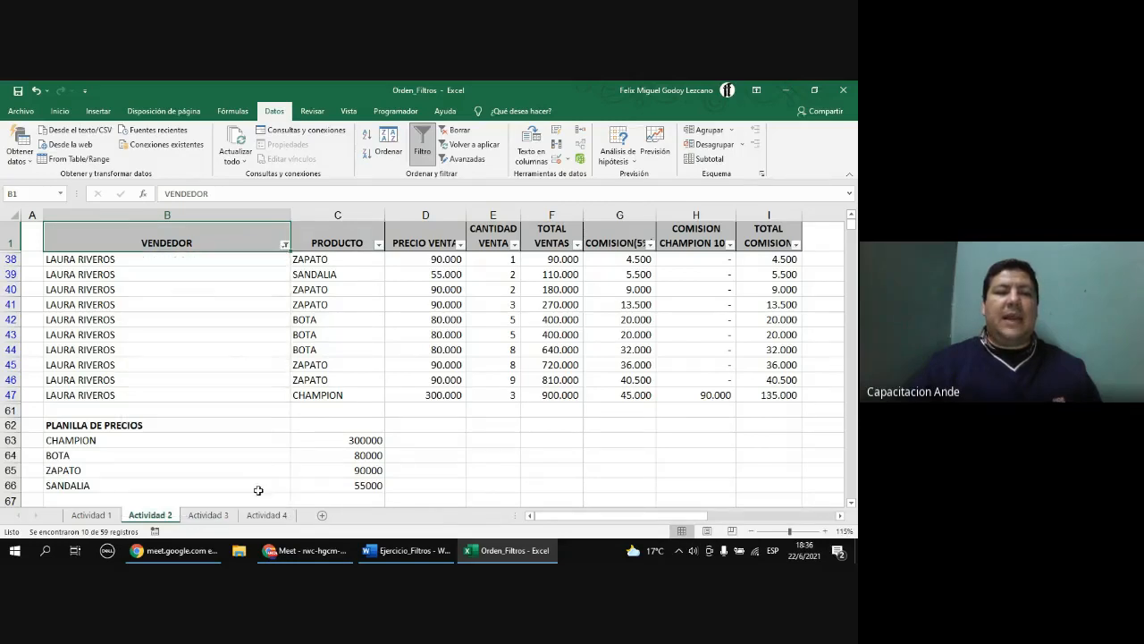
pyautogui.click(826, 531)
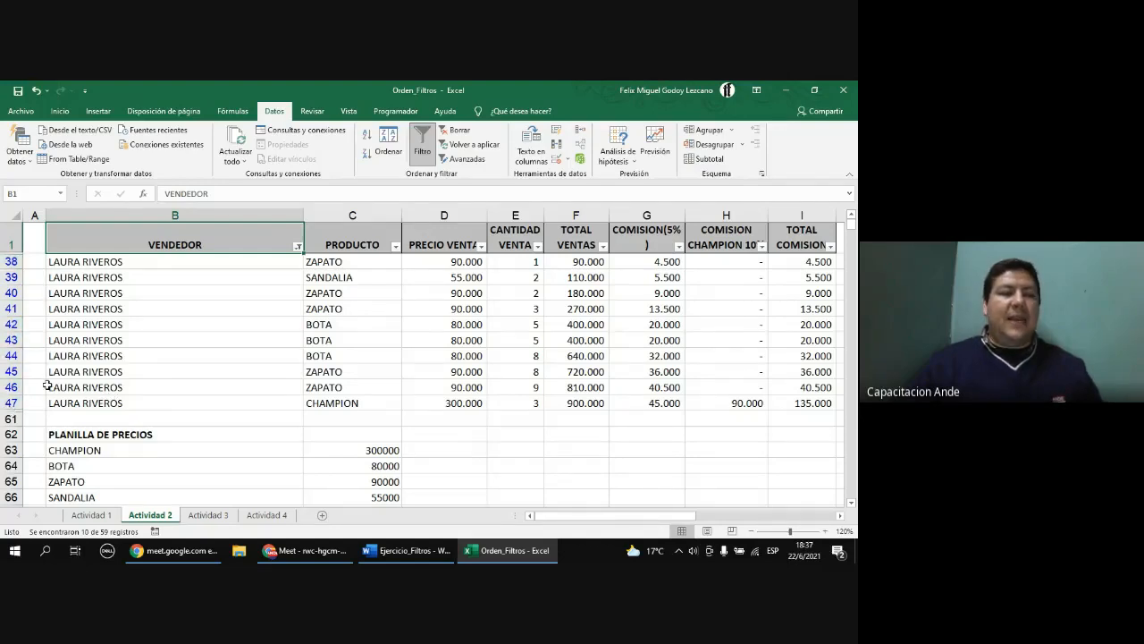
pyautogui.scroll(-1, 48, 384)
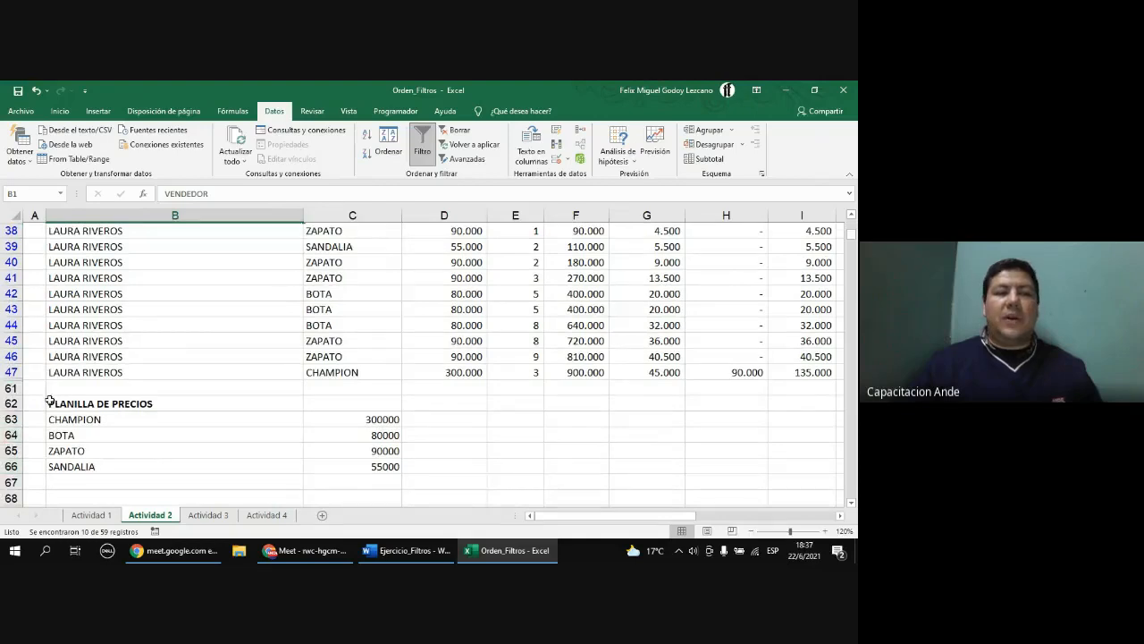
pyautogui.scroll(1, 51, 403)
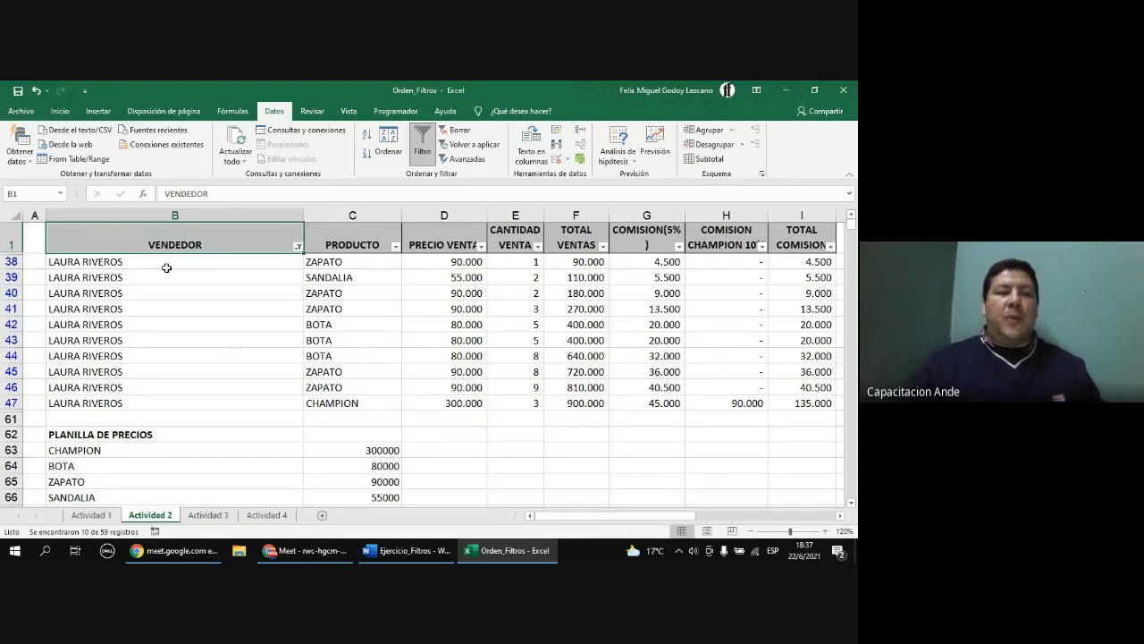
# - Add the seventh listed seller to the VENDEDOR filter, and look over the records of both sellers
pyautogui.click(298, 248)
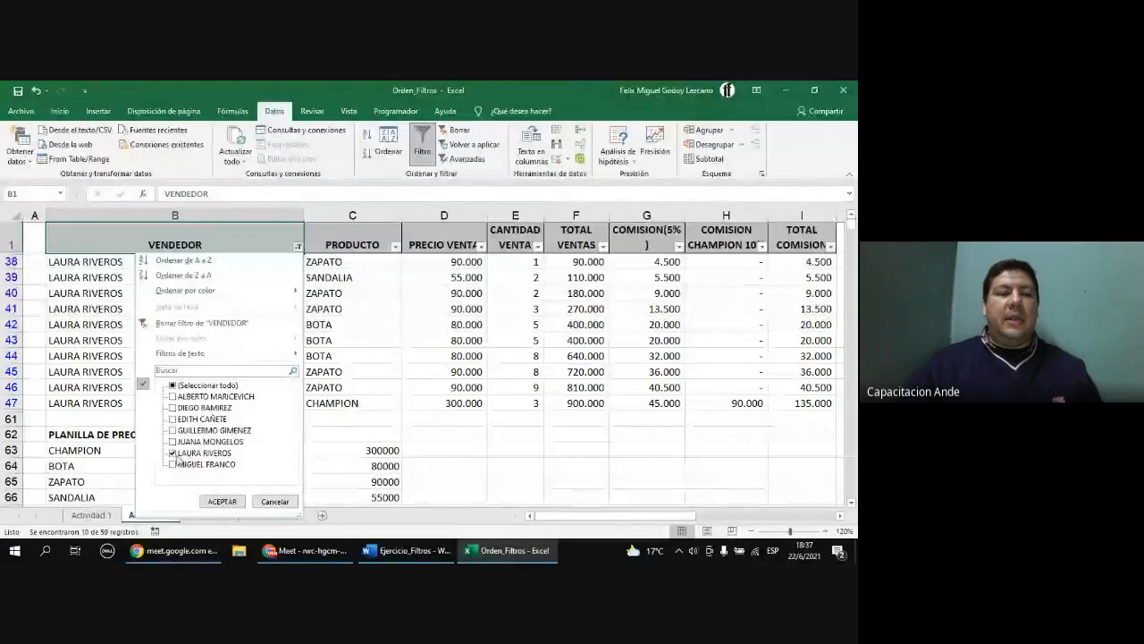
pyautogui.click(182, 466)
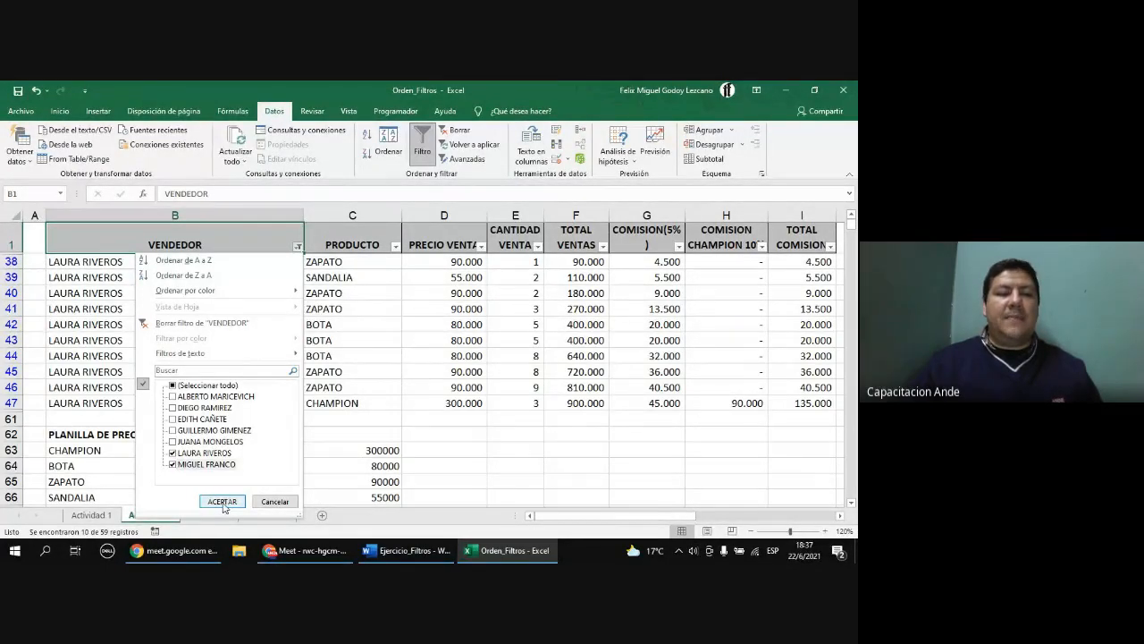
pyautogui.click(223, 502)
pyautogui.scroll(-3, 253, 387)
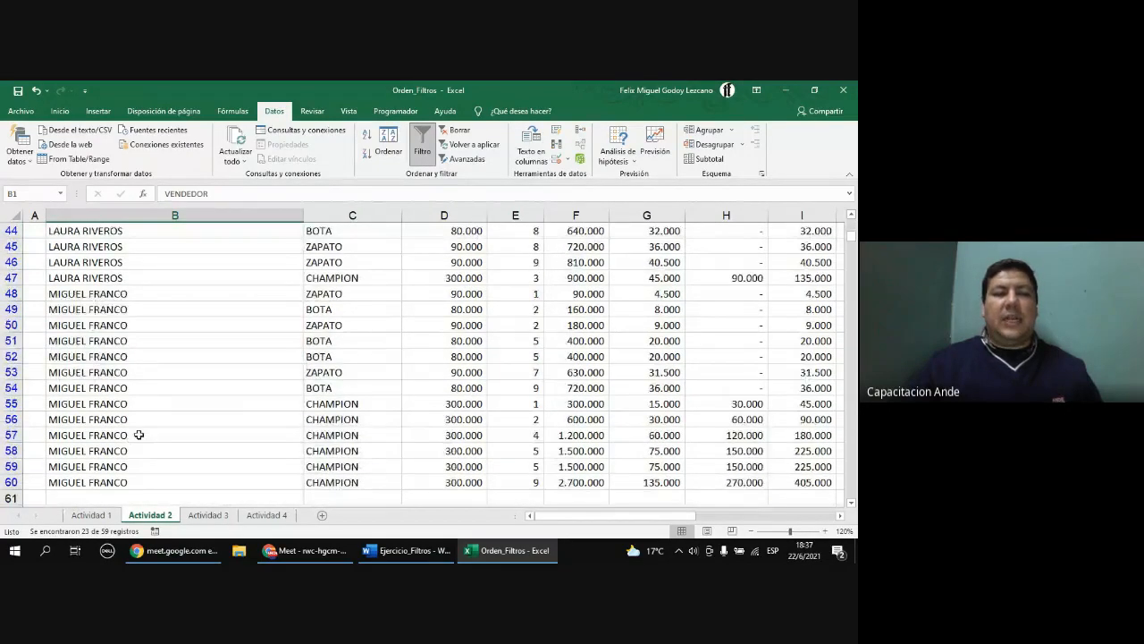
pyautogui.scroll(3, 134, 436)
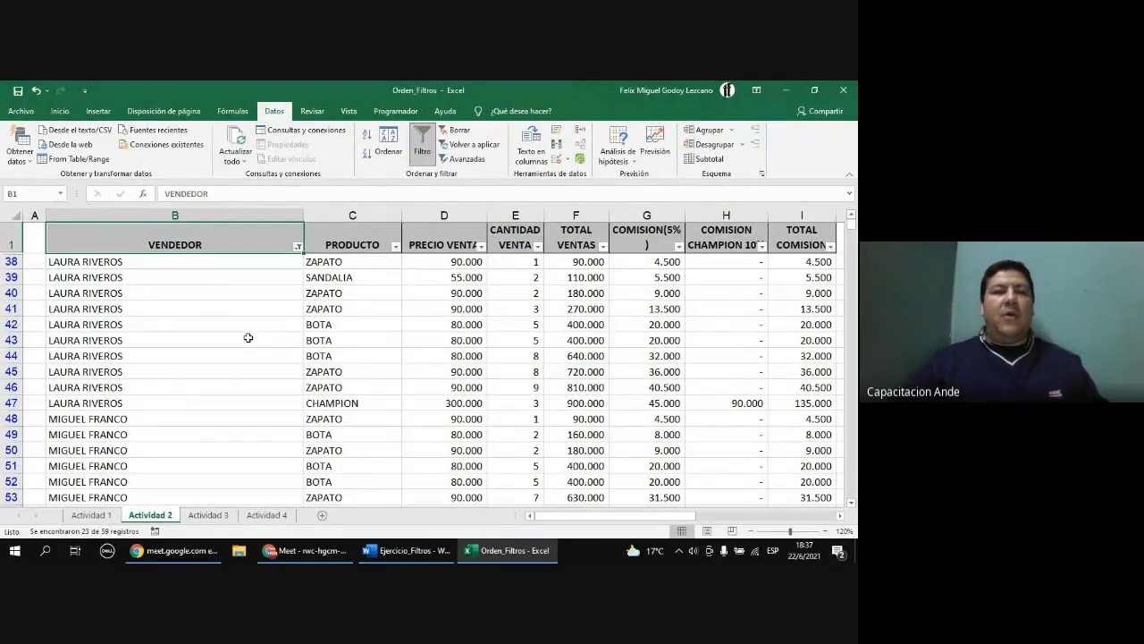
# - Clear the VENDEDOR filter to show every seller's records again
pyautogui.click(460, 132)
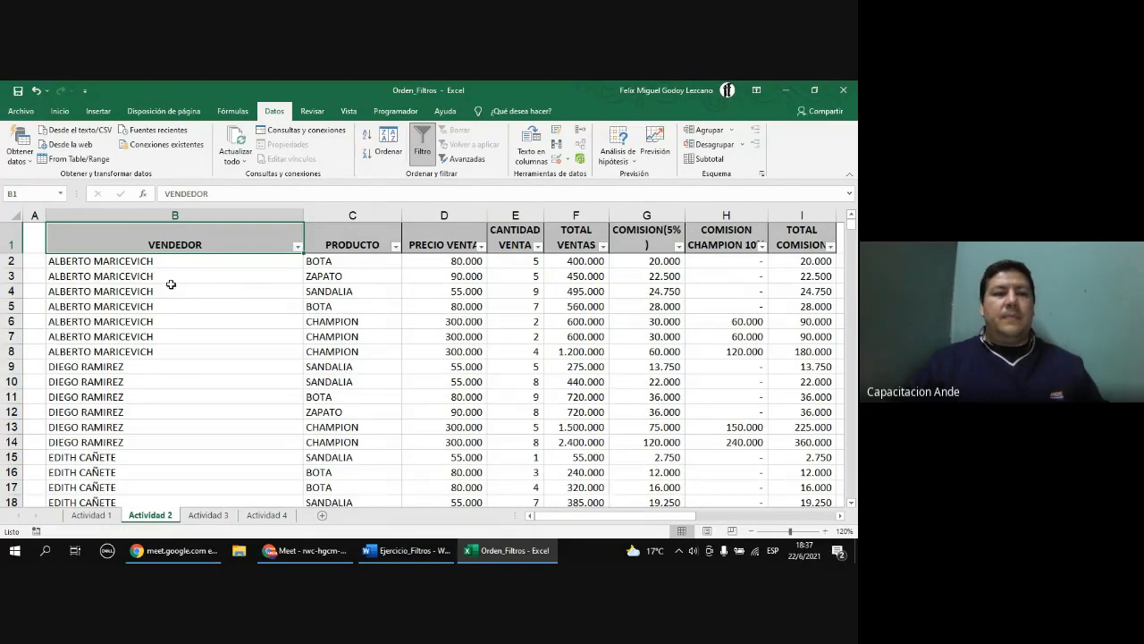
pyautogui.scroll(-1, 221, 309)
pyautogui.scroll(1, 269, 286)
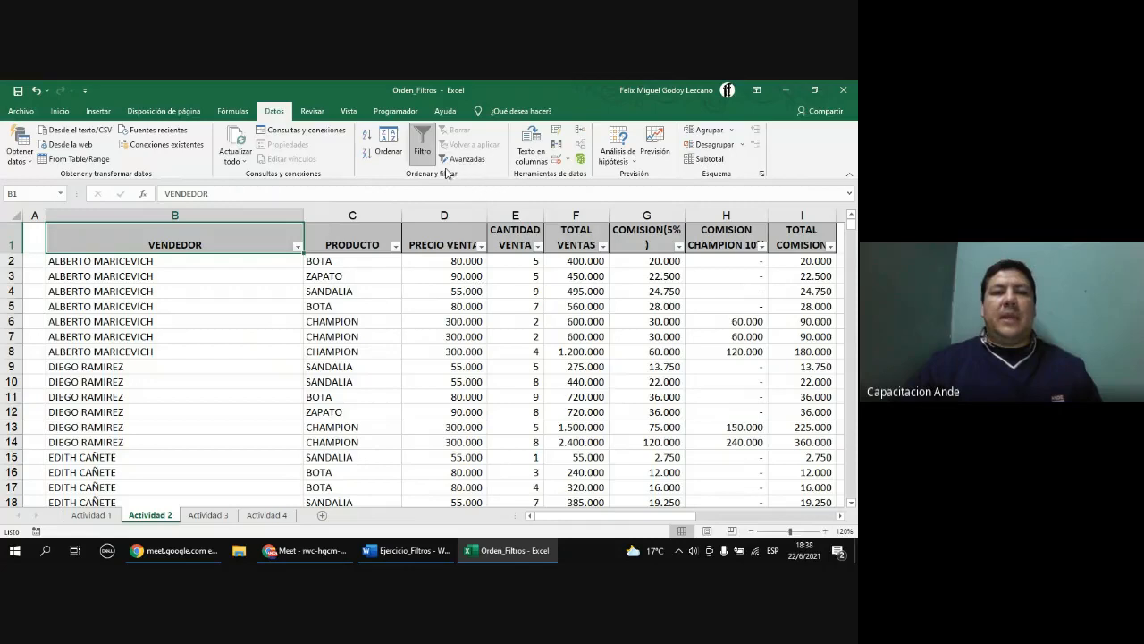
pyautogui.click(366, 246)
pyautogui.click(465, 236)
pyautogui.click(525, 235)
pyautogui.click(576, 236)
pyautogui.click(647, 236)
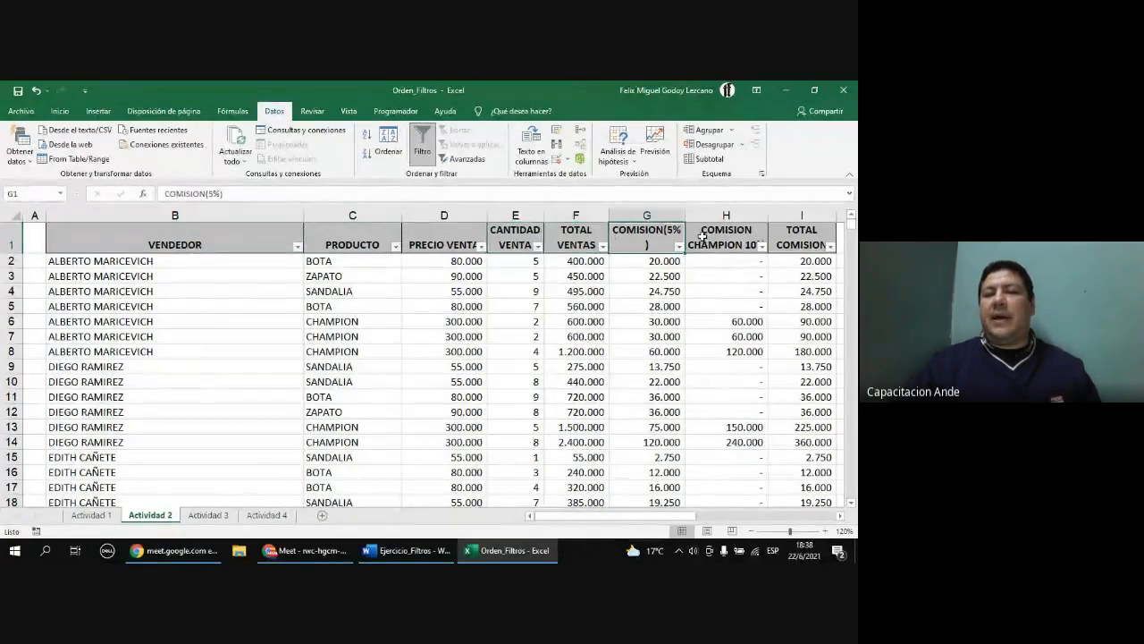
# - Filter the VENDEDOR column to show only the second and fourth sellers in the filter list
pyautogui.click(298, 247)
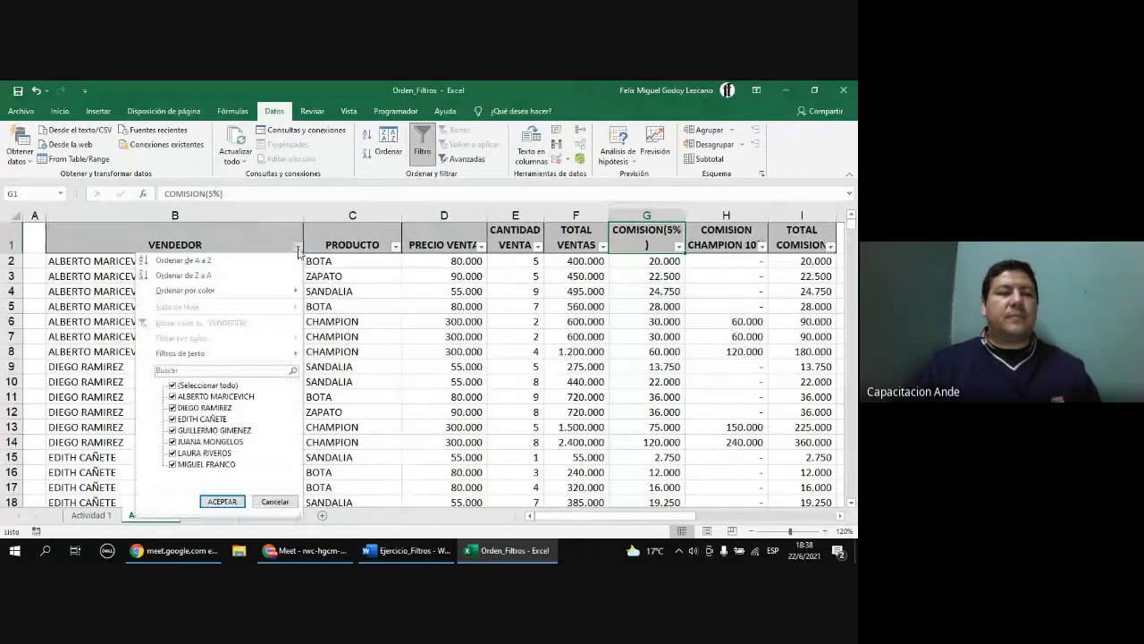
pyautogui.click(174, 386)
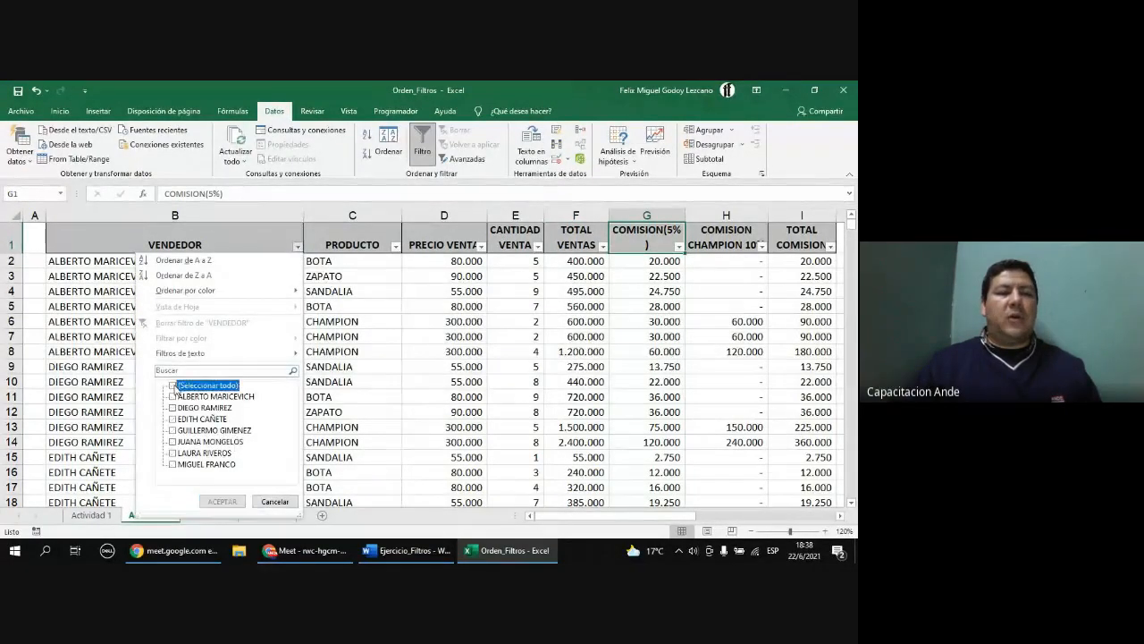
pyautogui.click(175, 408)
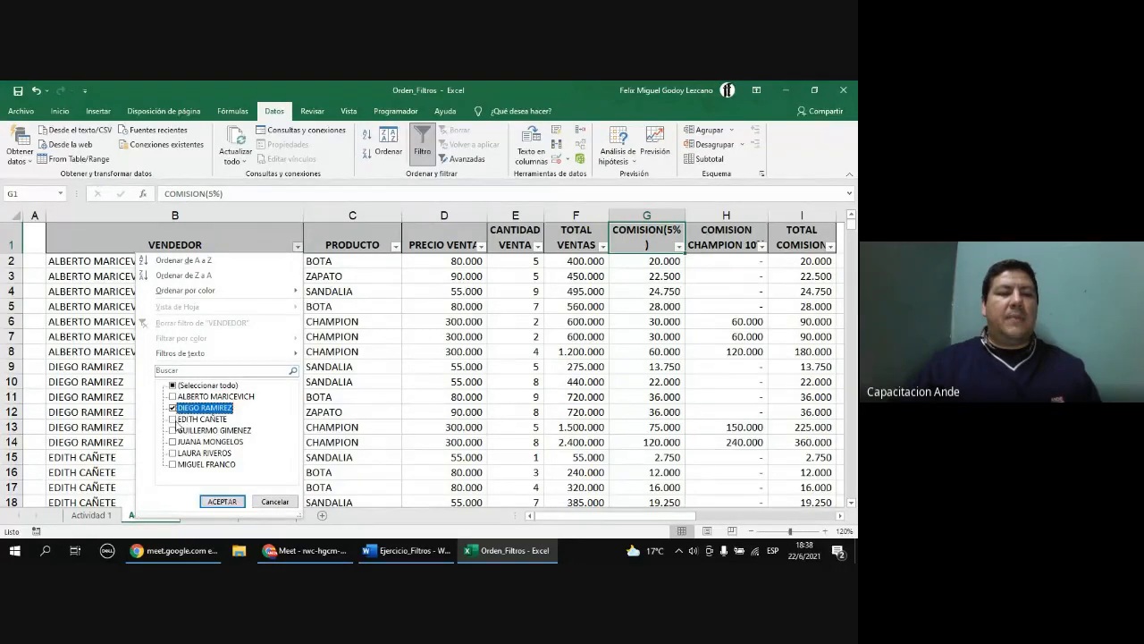
pyautogui.click(174, 431)
pyautogui.click(231, 503)
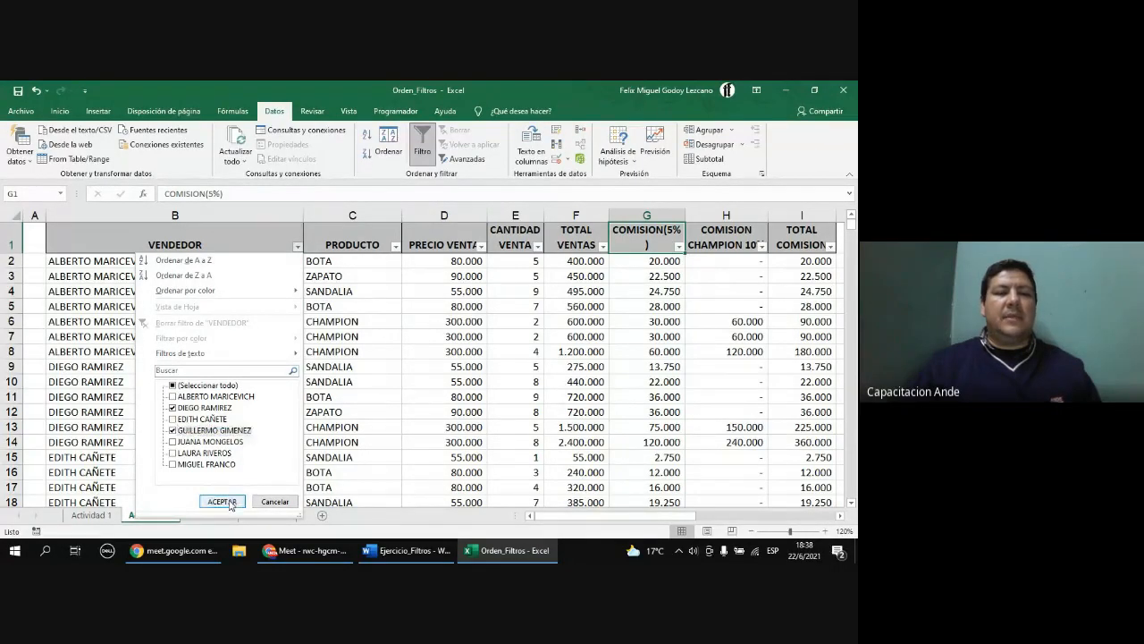
pyautogui.click(231, 503)
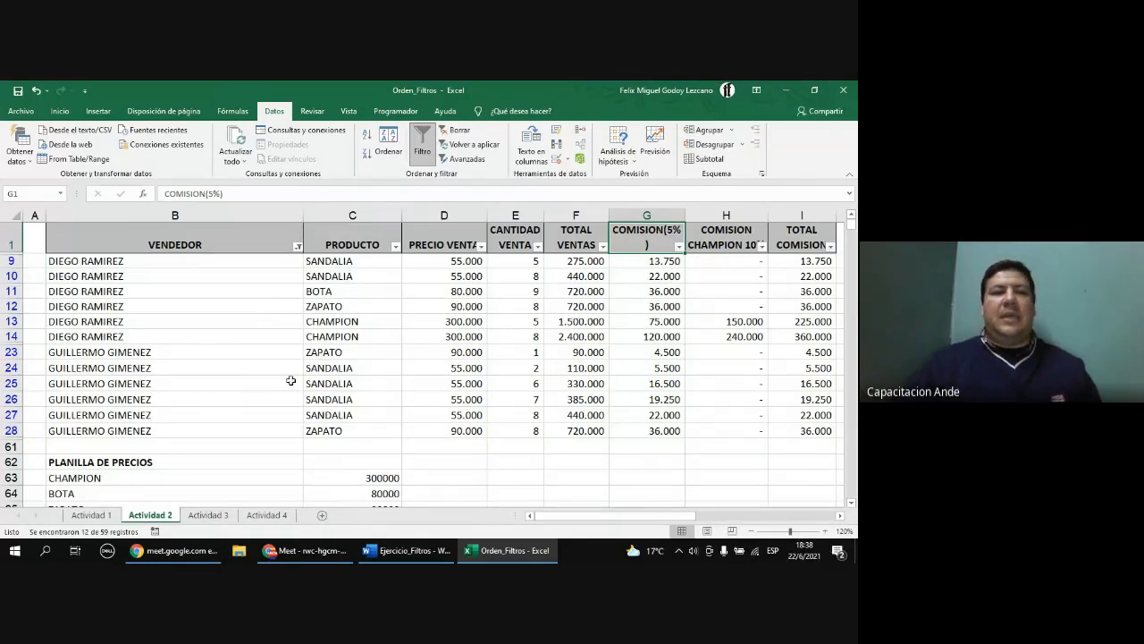
# - Narrow the filtered records to the product ZAPATO, and clear all filters from the table
pyautogui.click(397, 246)
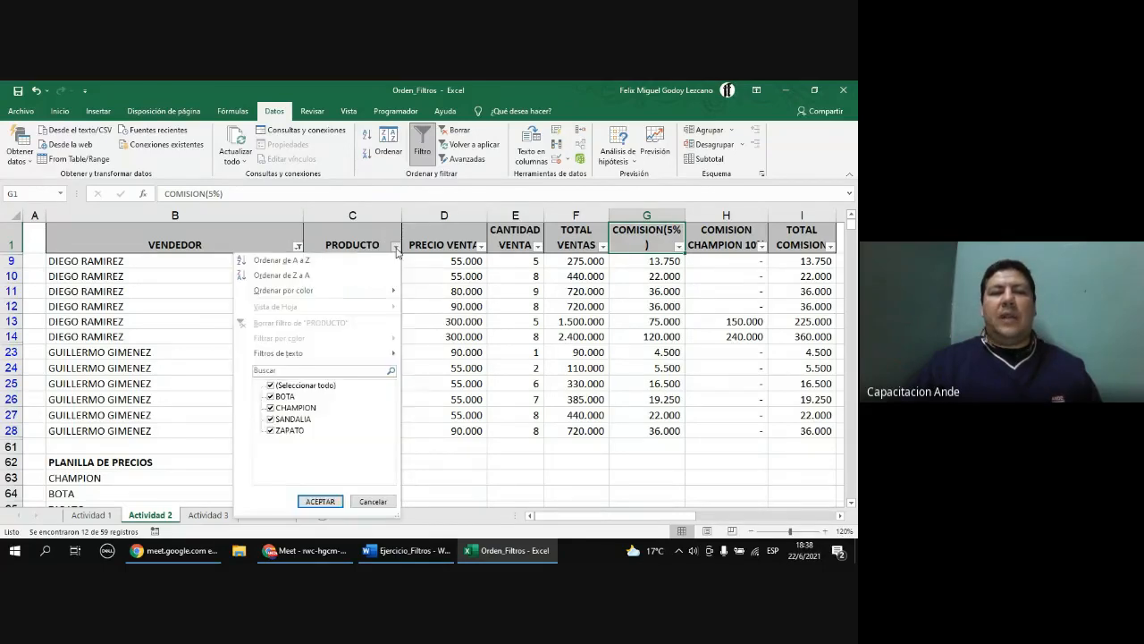
pyautogui.click(271, 386)
pyautogui.click(270, 430)
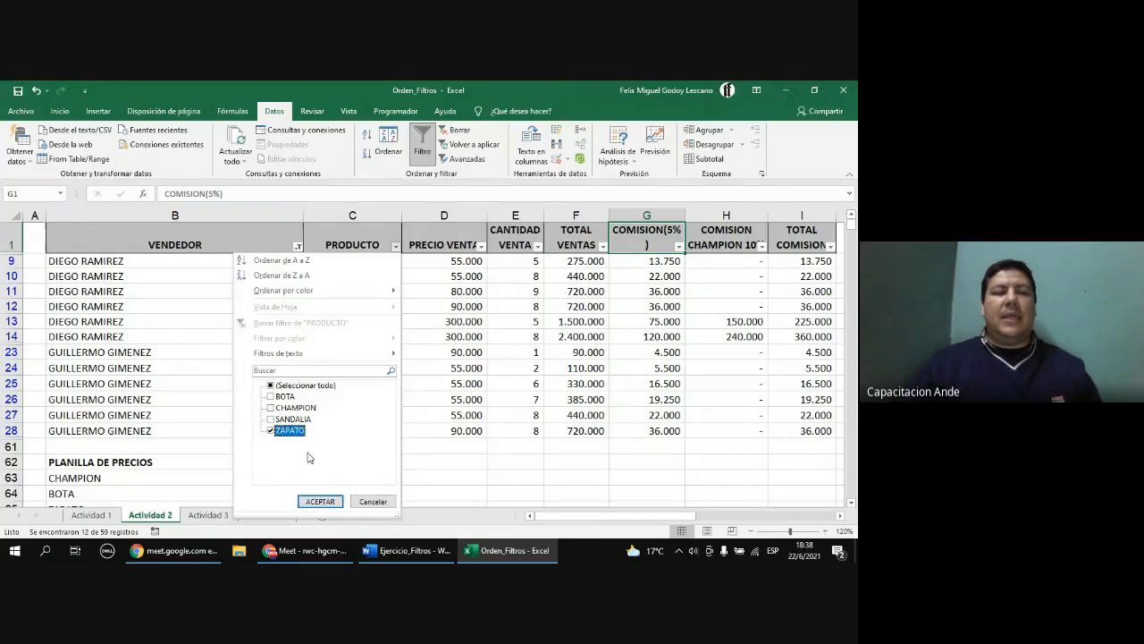
pyautogui.click(335, 502)
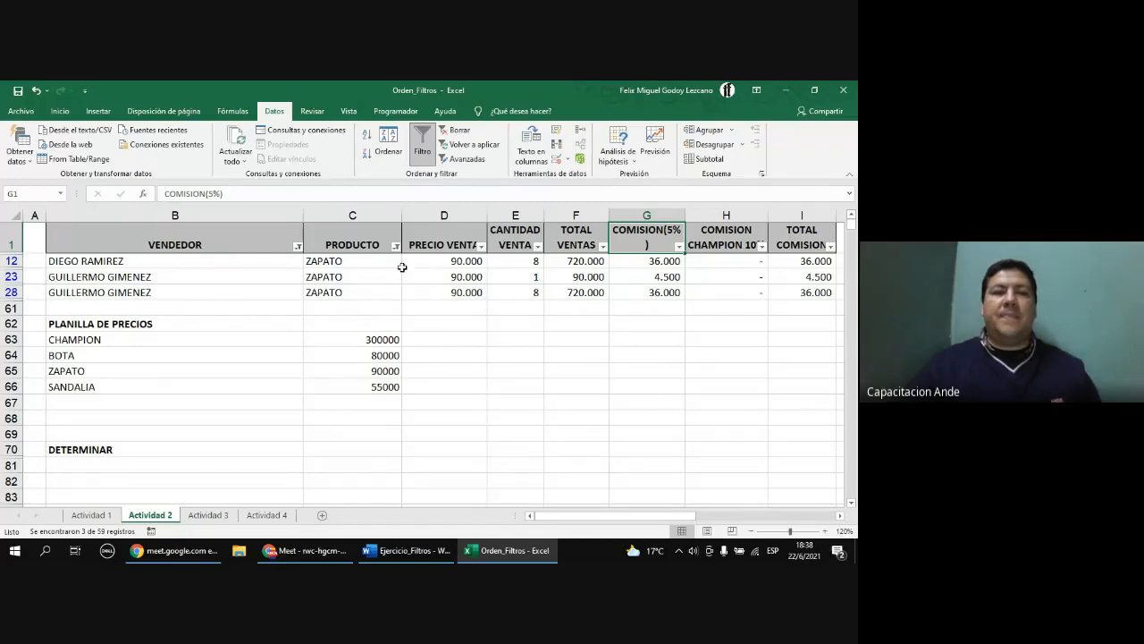
pyautogui.click(460, 131)
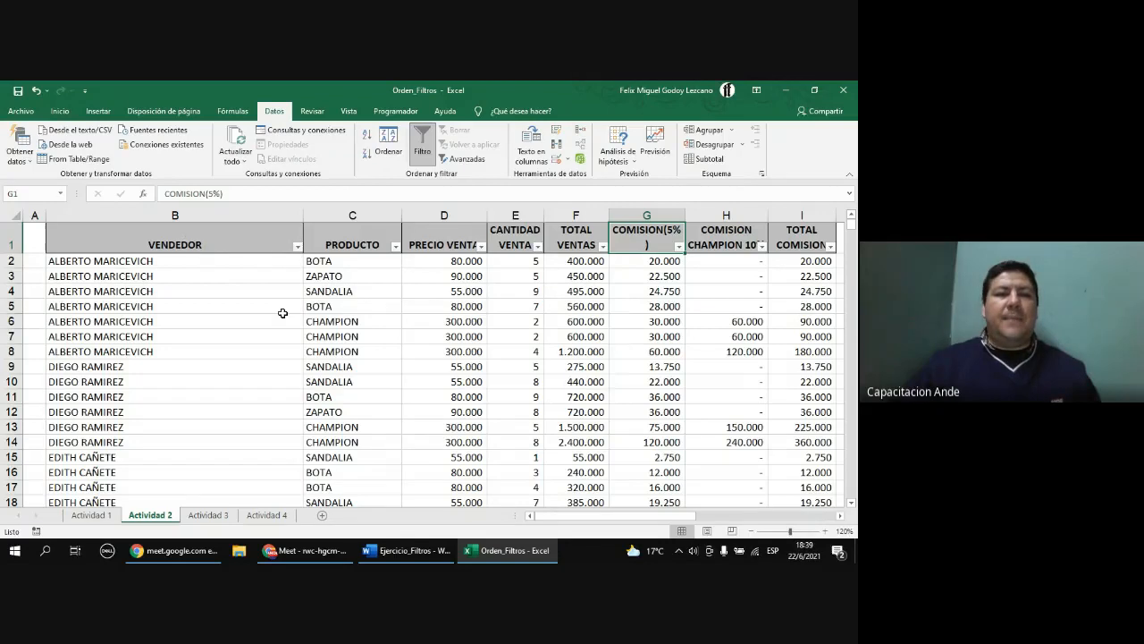
# - Search the VENDEDOR filter list for the last seller's surname, and clear the search
pyautogui.click(298, 248)
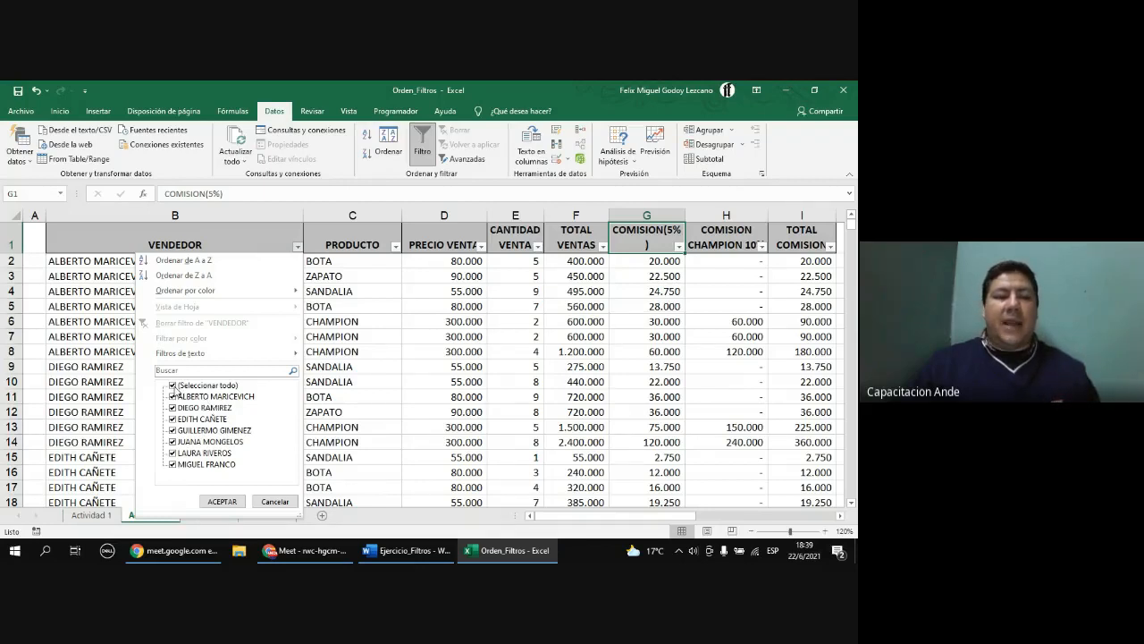
pyautogui.click(173, 385)
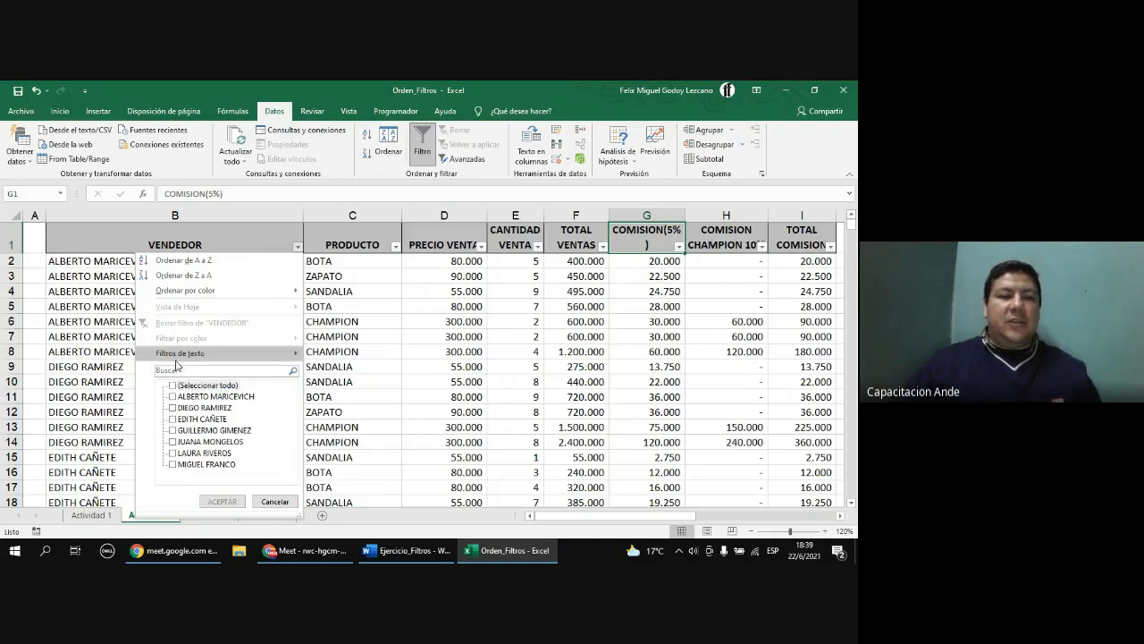
pyautogui.click(178, 368)
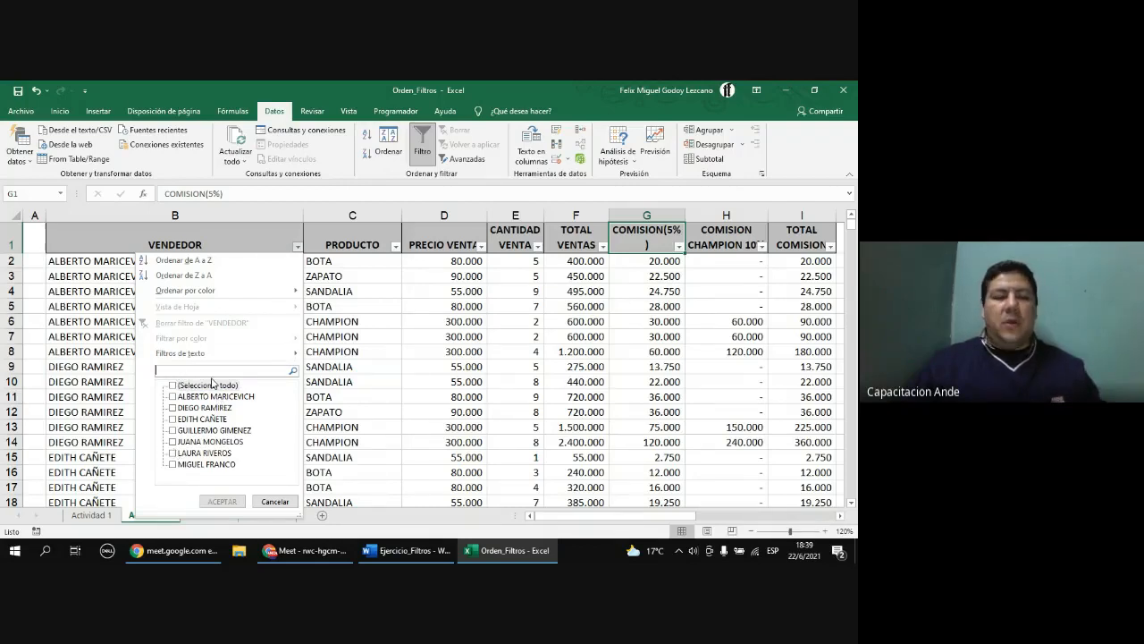
pyautogui.write('franco')
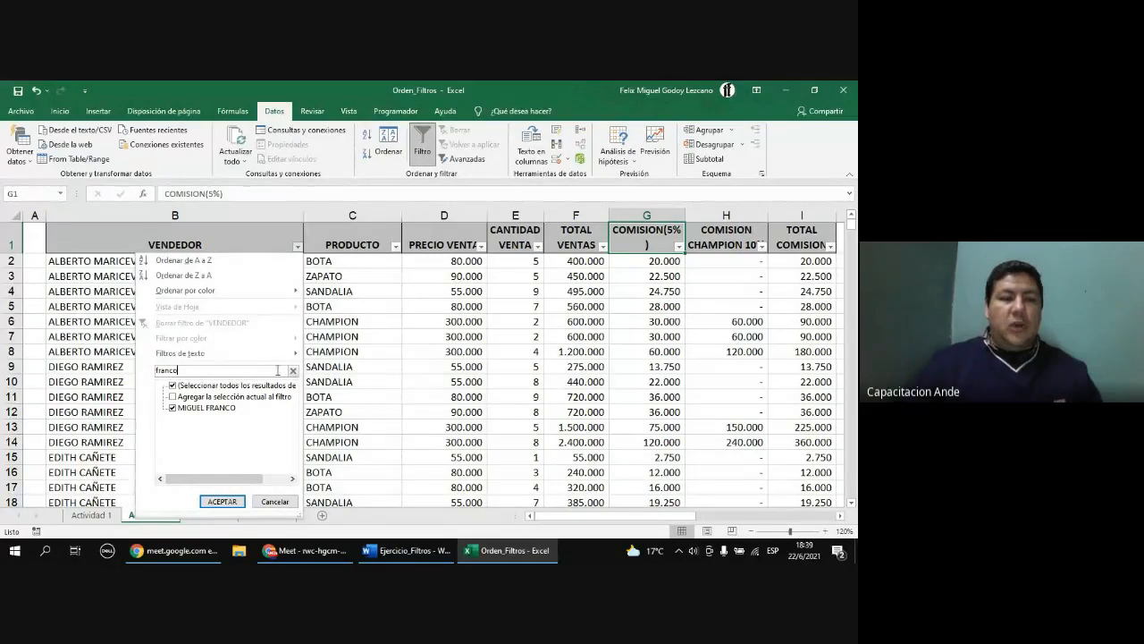
pyautogui.click(292, 370)
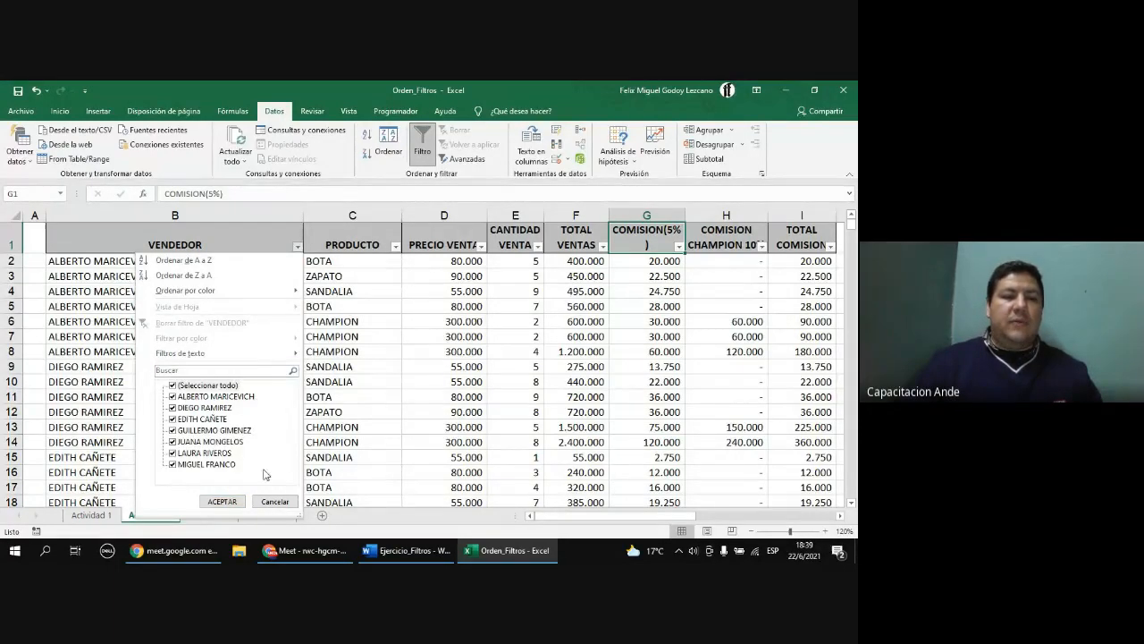
# - Search the VENDEDOR filter list for a seller's surname, clear the search and close the list without filtering
pyautogui.click(201, 371)
pyautogui.write('franco')
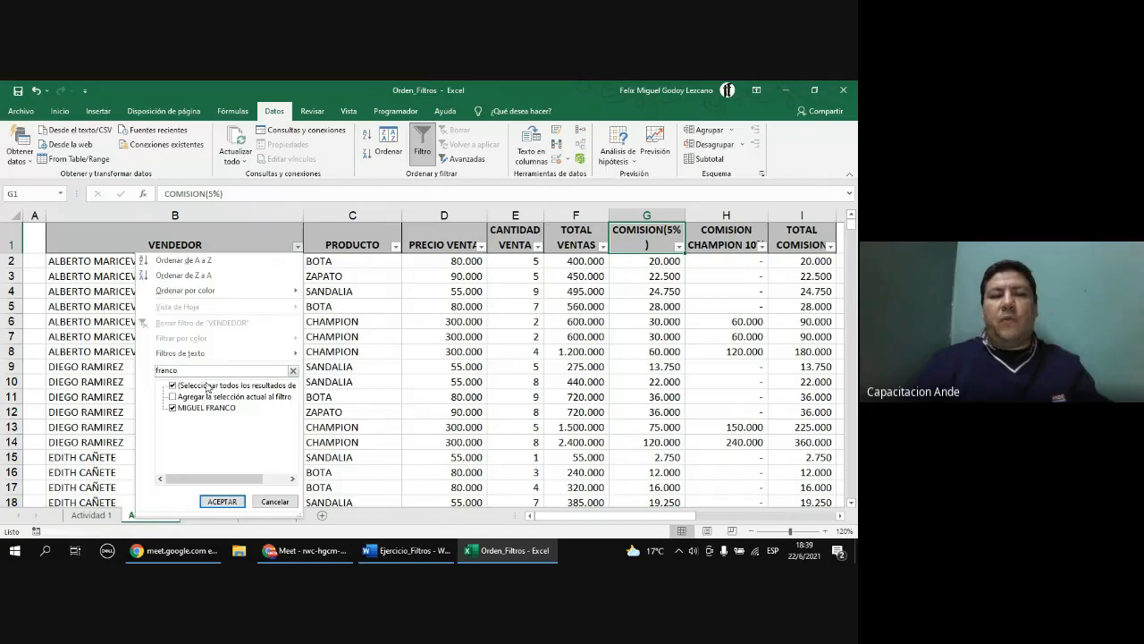
pyautogui.click(293, 371)
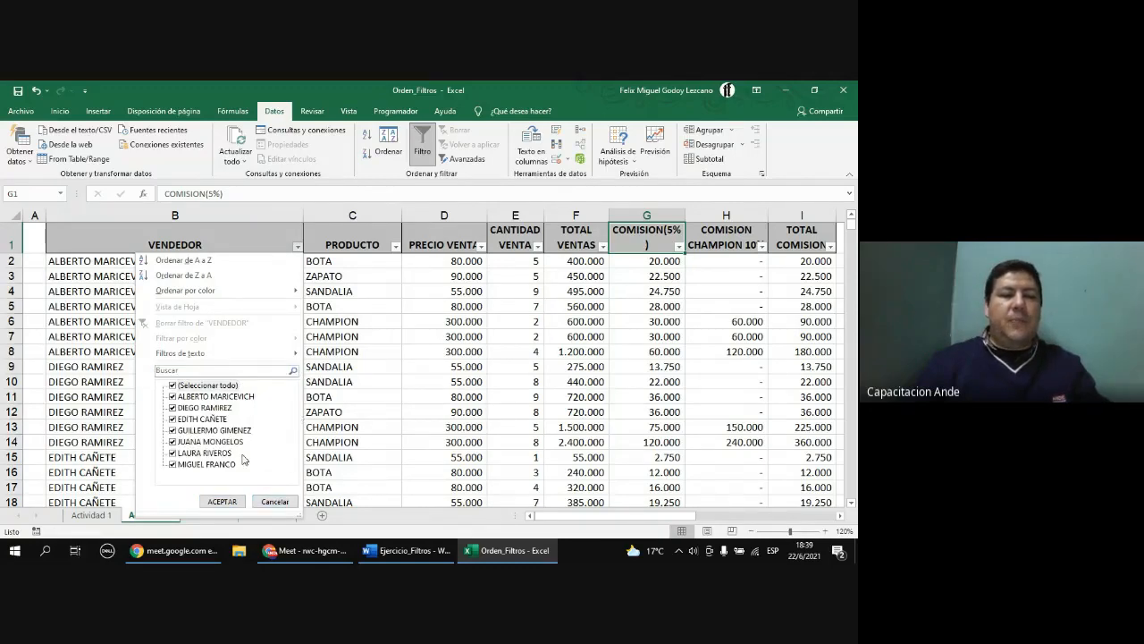
pyautogui.click(275, 501)
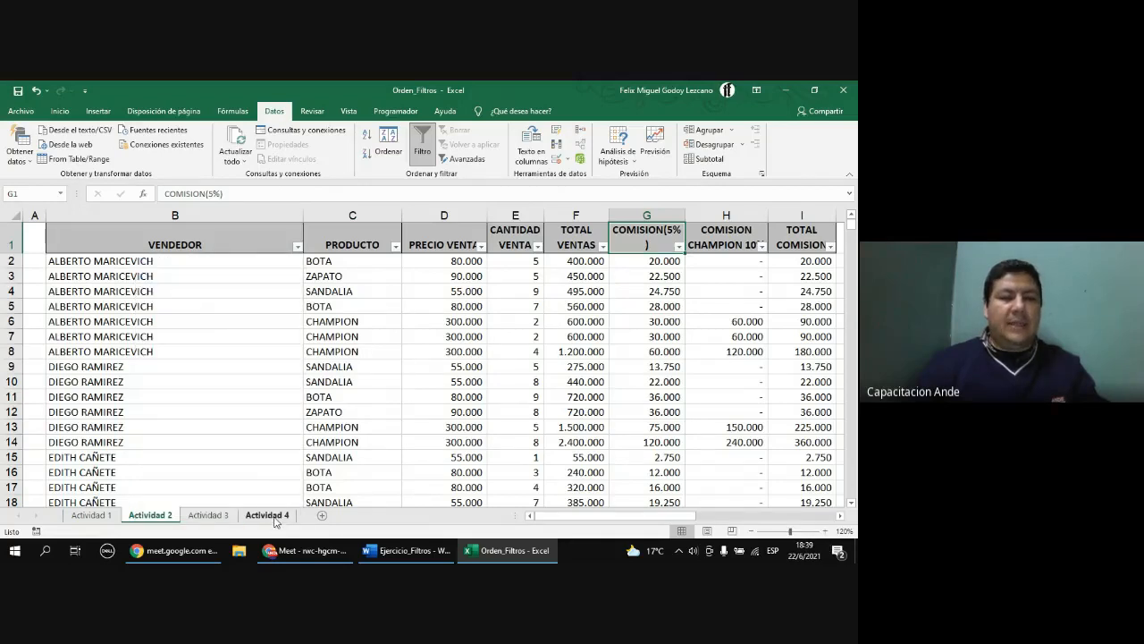
# - Turn on filtering for the header row of the Actividad 4 sheet, from NIS_RAD through CUOTA
pyautogui.click(268, 516)
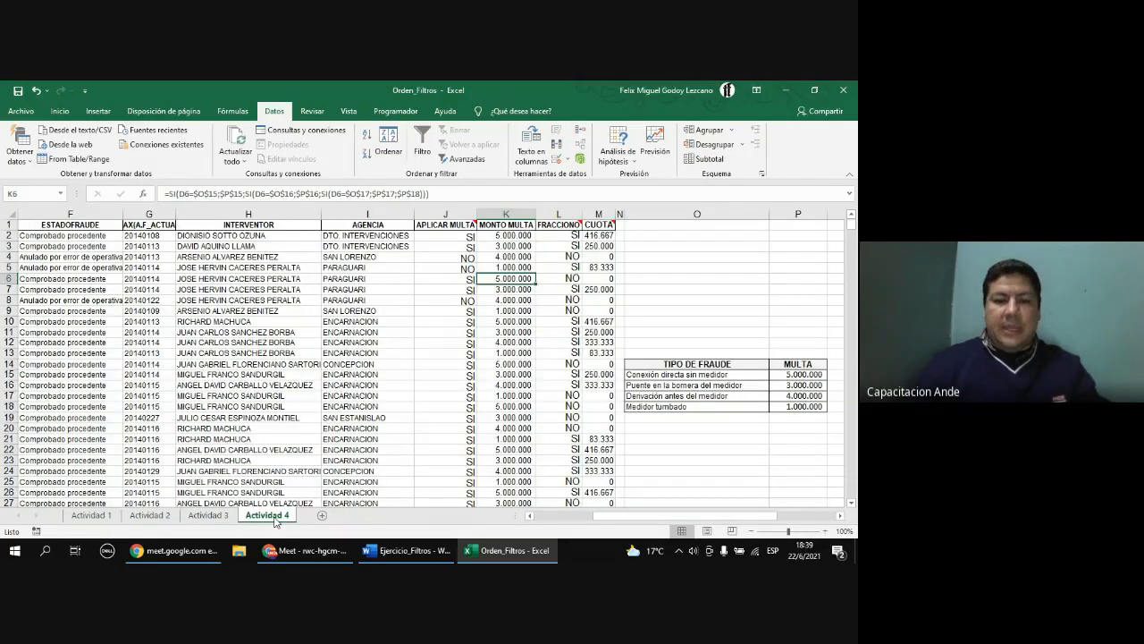
pyautogui.click(548, 517)
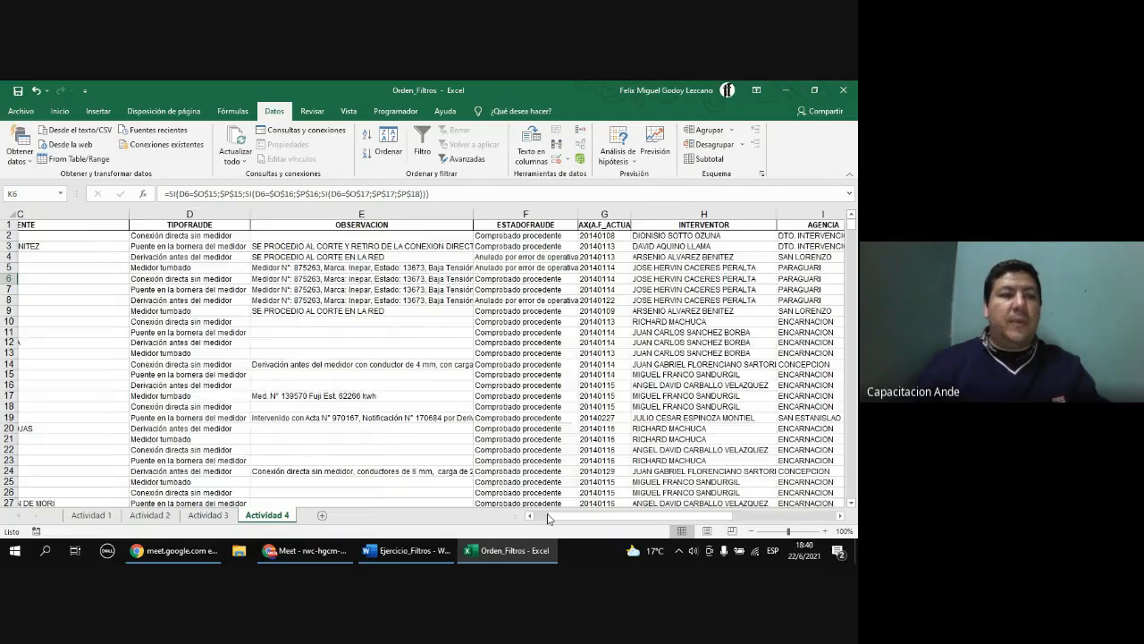
pyautogui.hotkey('ctrl', 'Home')
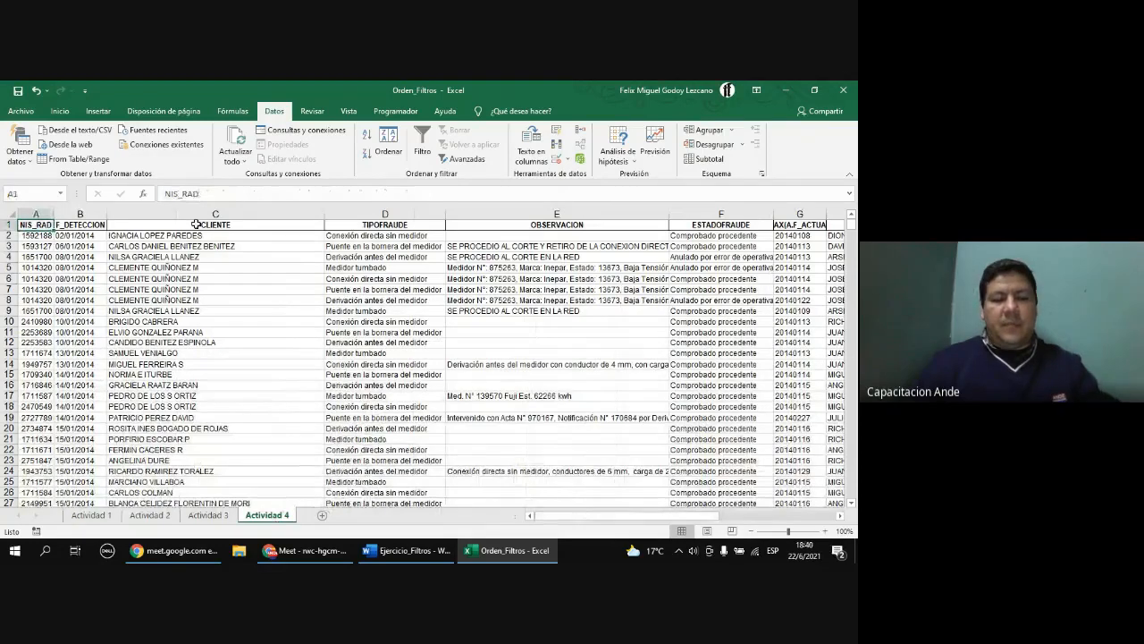
pyautogui.hotkey('ctrl', 'shift', 'Right')
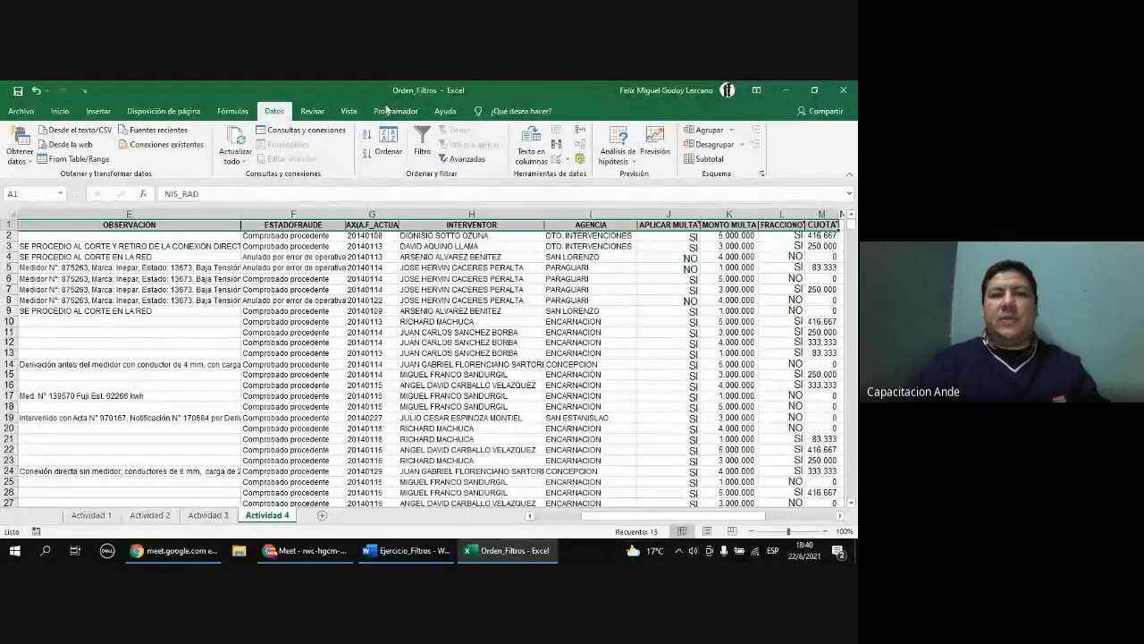
pyautogui.click(423, 152)
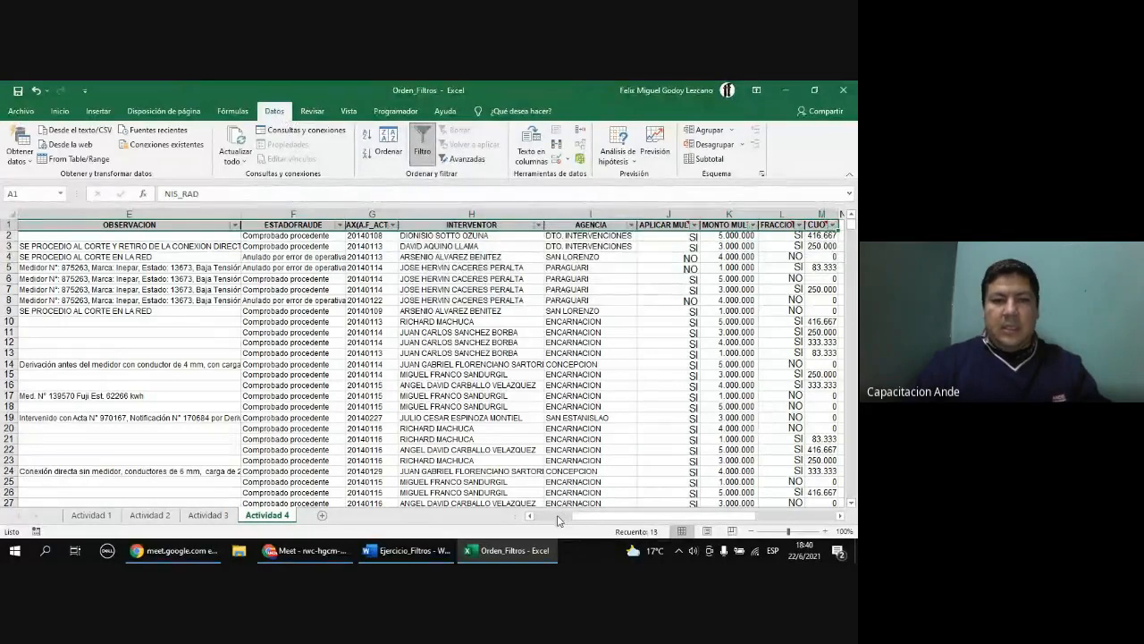
# - Filter the AGENCIA column to ENCARNACION by searching its value list for "encar"
pyautogui.moveTo(557, 517); pyautogui.dragTo(536, 516)
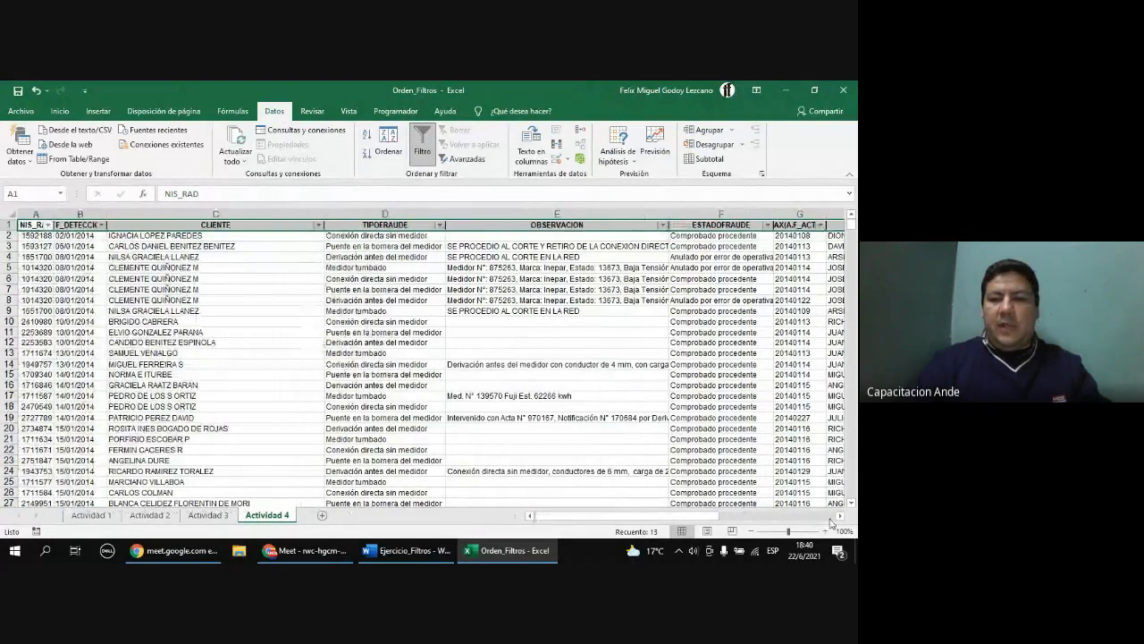
pyautogui.click(843, 517)
pyautogui.click(843, 517)
pyautogui.click(843, 517)
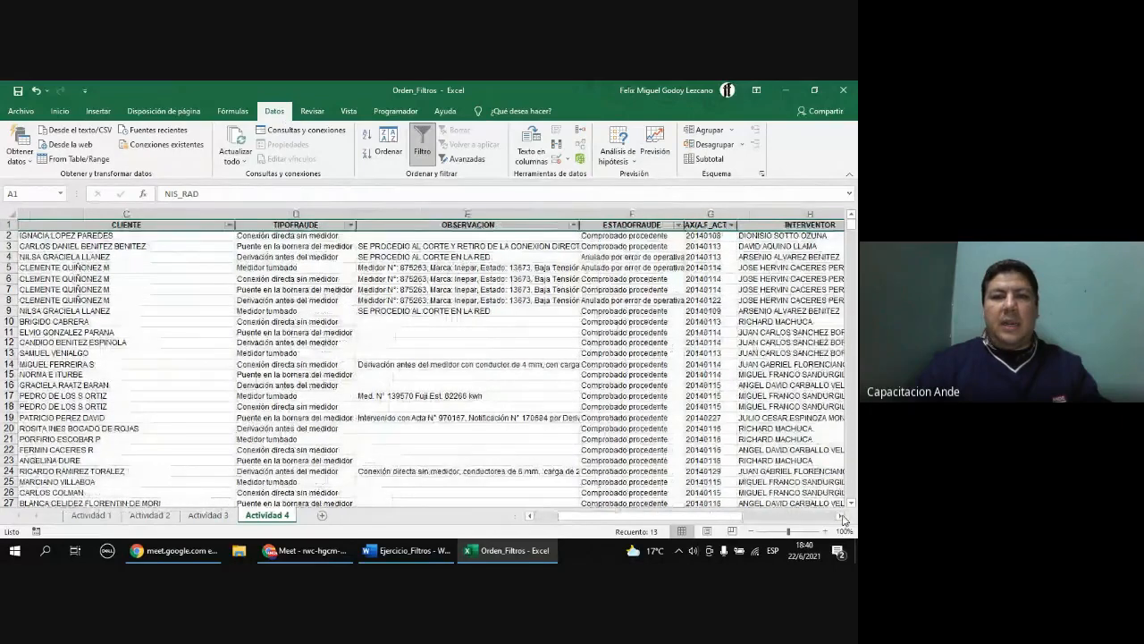
pyautogui.click(843, 517)
pyautogui.click(843, 517)
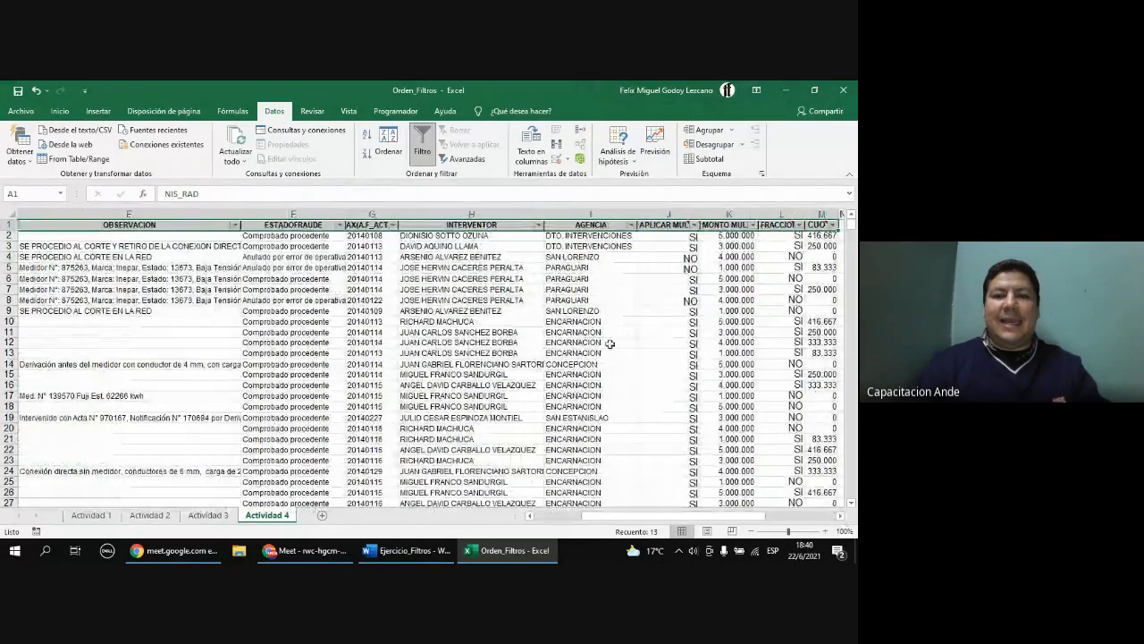
pyautogui.click(631, 228)
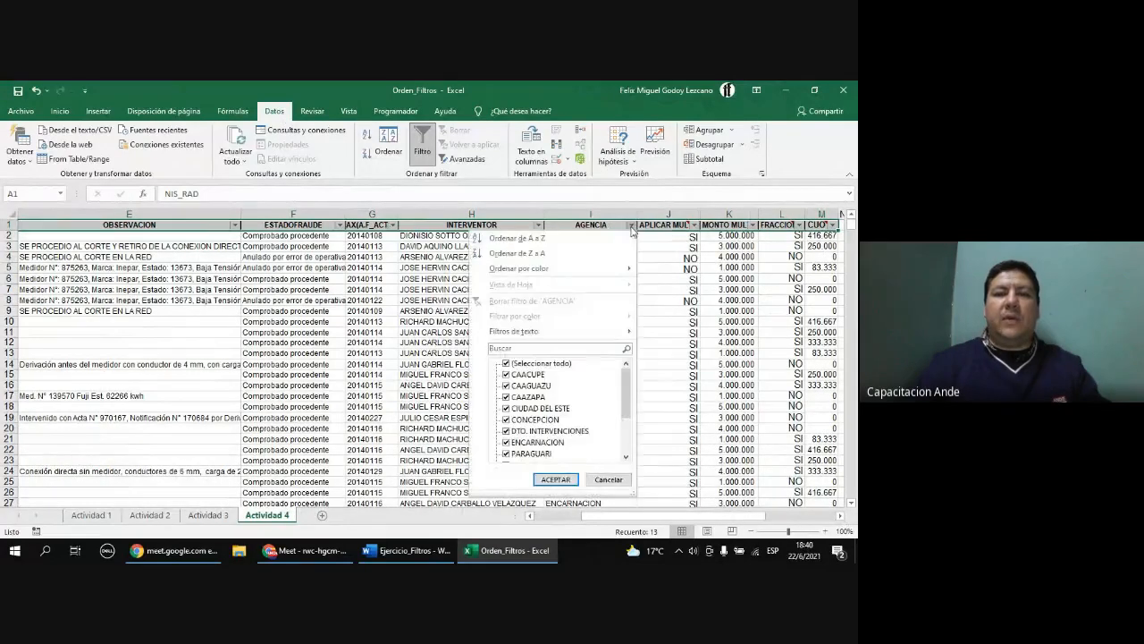
pyautogui.scroll(-5, 628, 422)
pyautogui.scroll(5, 628, 422)
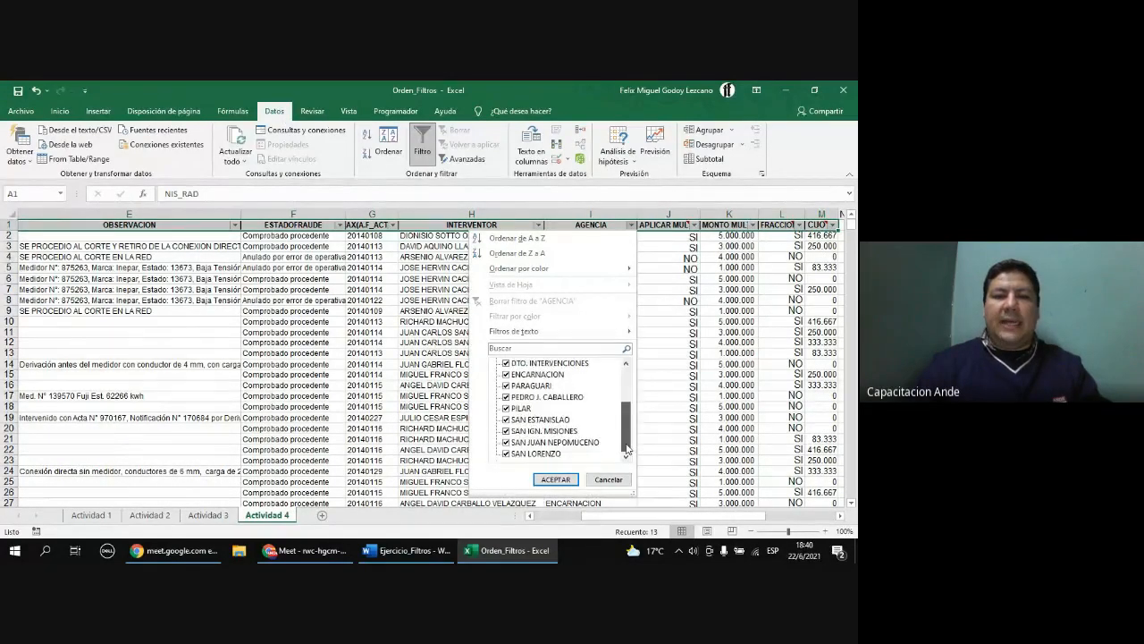
pyautogui.click(524, 350)
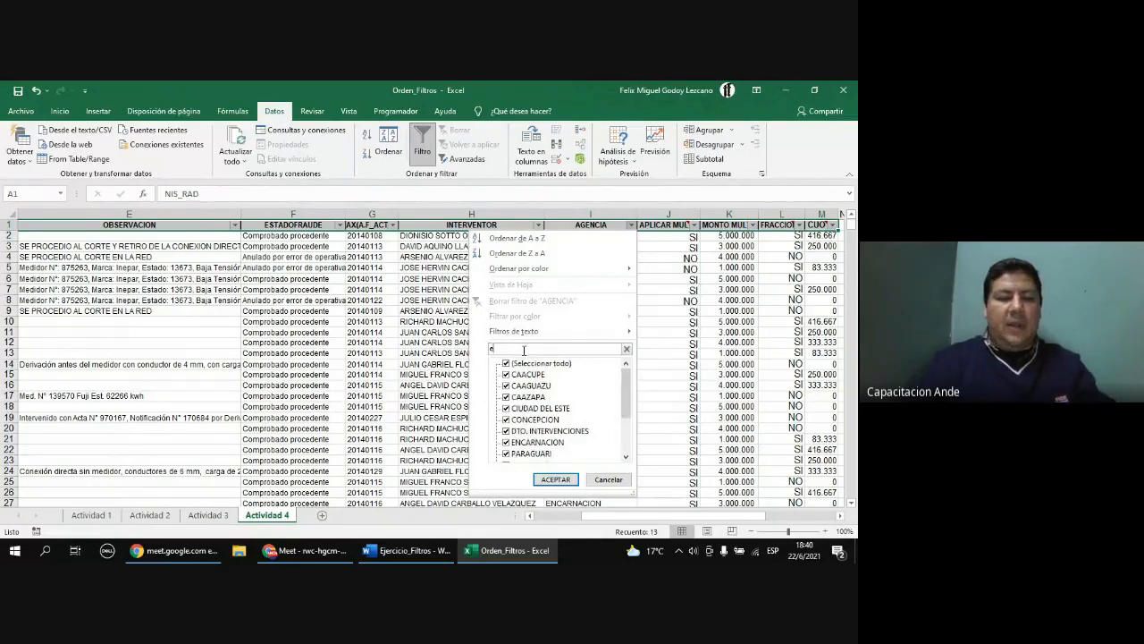
pyautogui.write('encar')
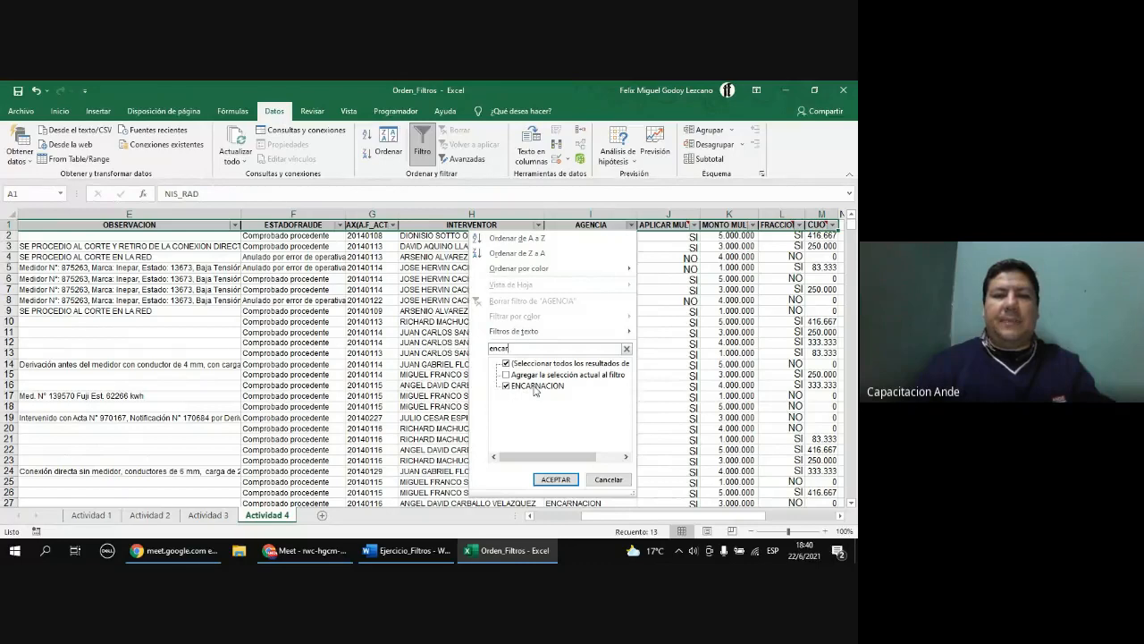
pyautogui.click(555, 479)
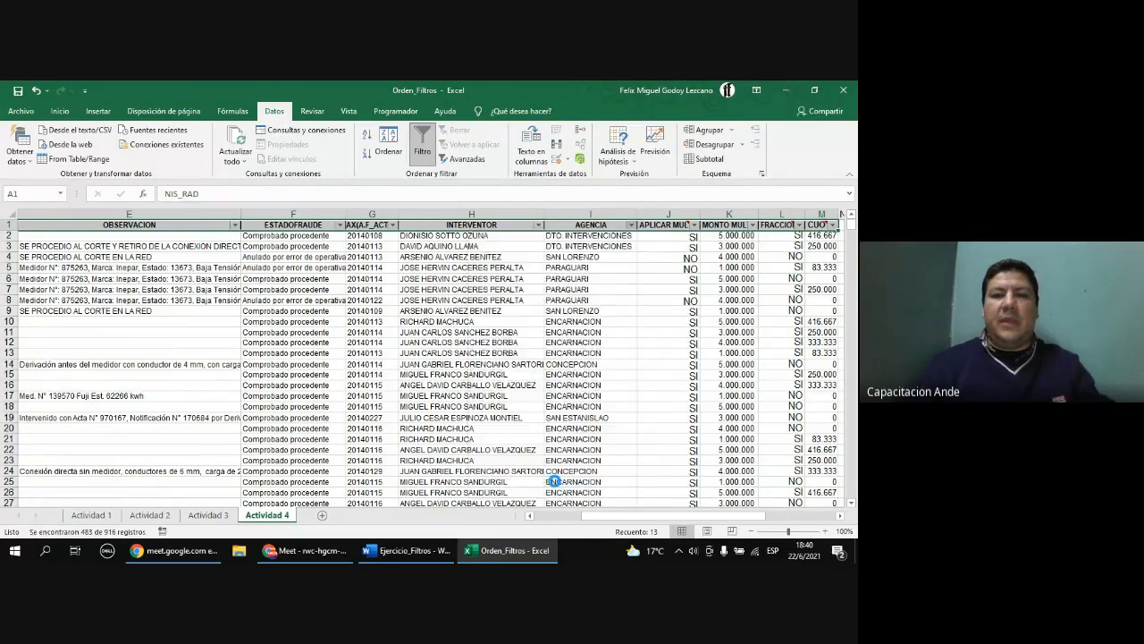
# - Review the filtered ENCARNACION records and clear the filter on Actividad 4
pyautogui.scroll(-8, 597, 384)
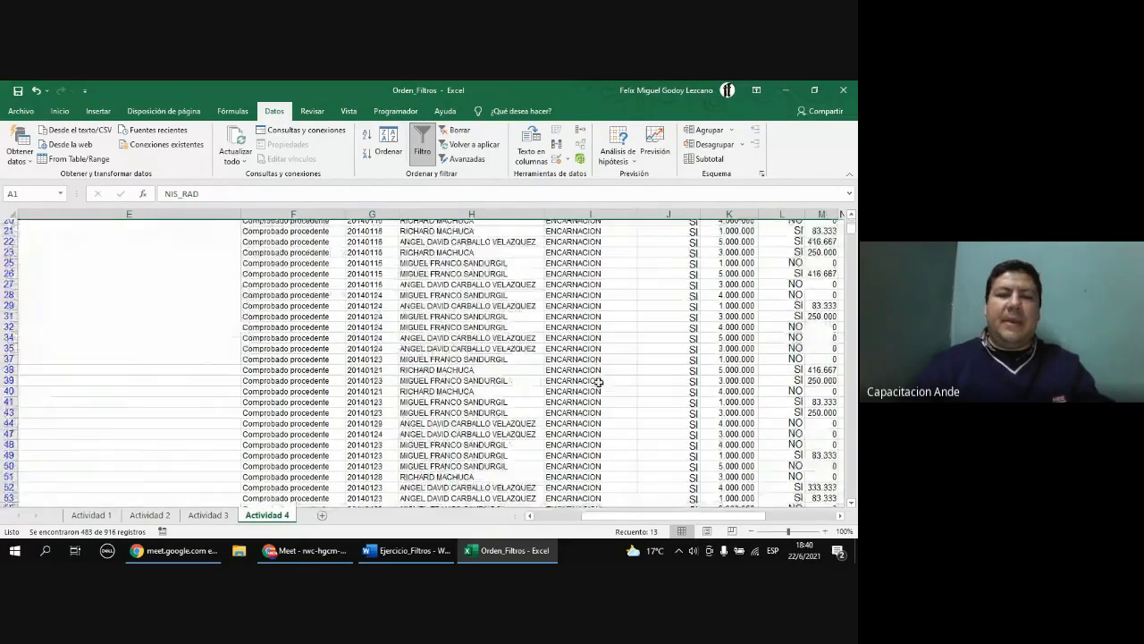
pyautogui.scroll(7, 597, 385)
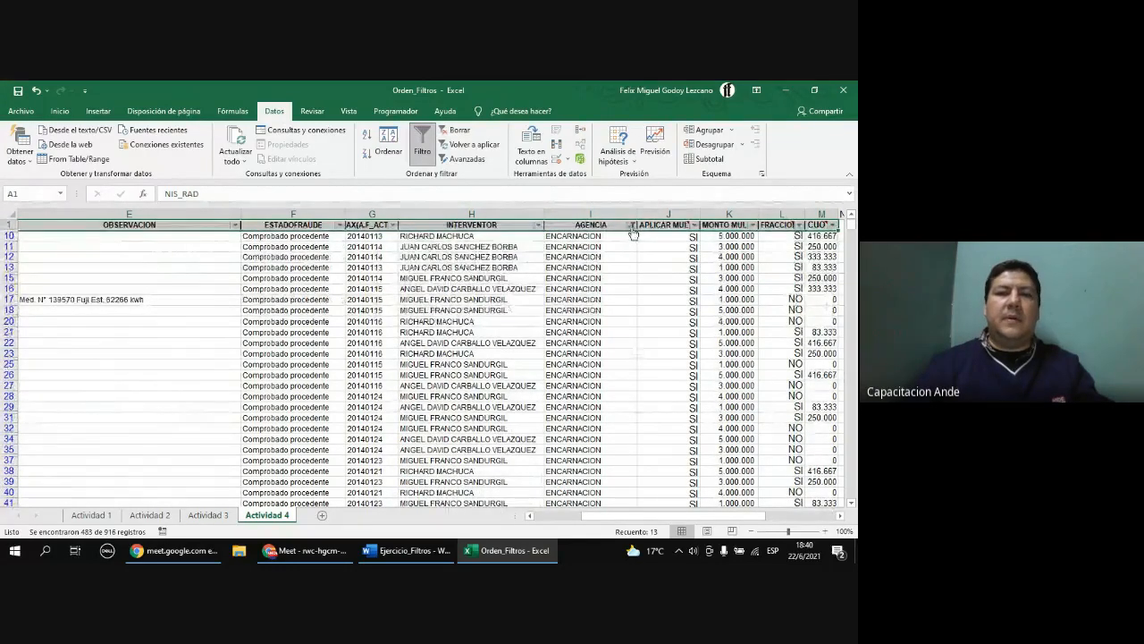
pyautogui.click(457, 130)
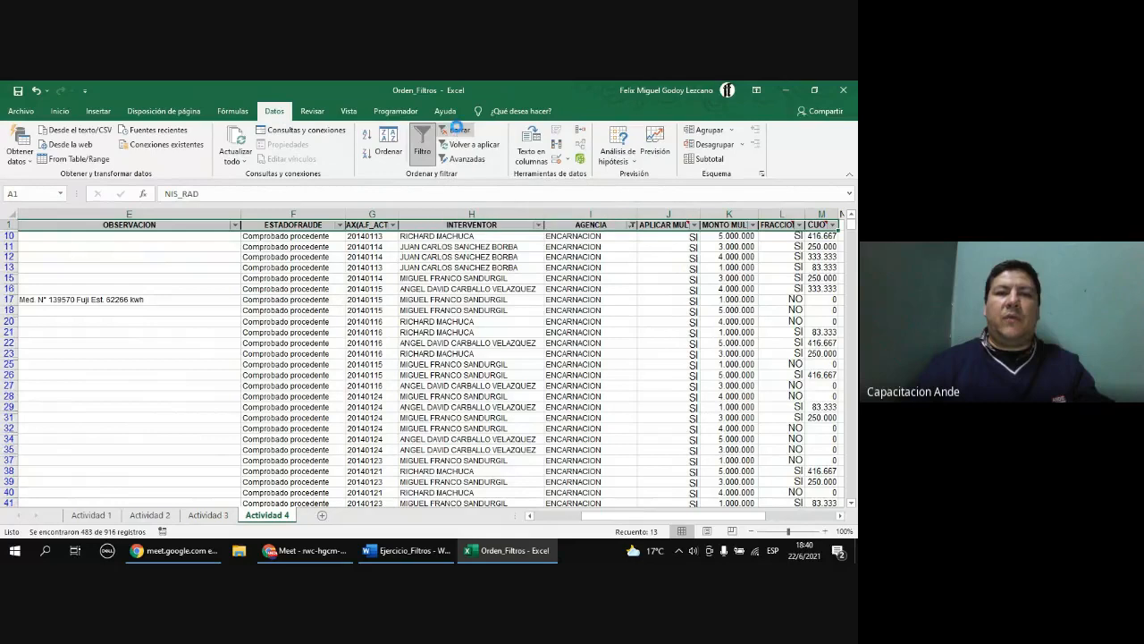
# - On the Actividad 2 sheet, filter the VENDEDOR column to only the second-to-last seller in the list
pyautogui.click(150, 516)
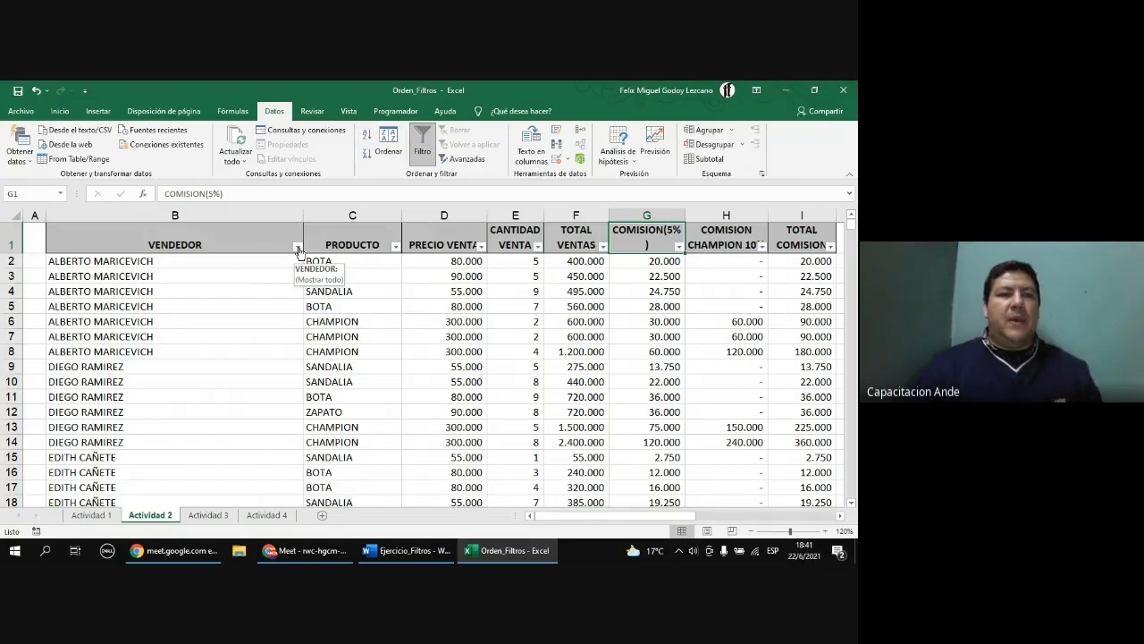
pyautogui.click(297, 247)
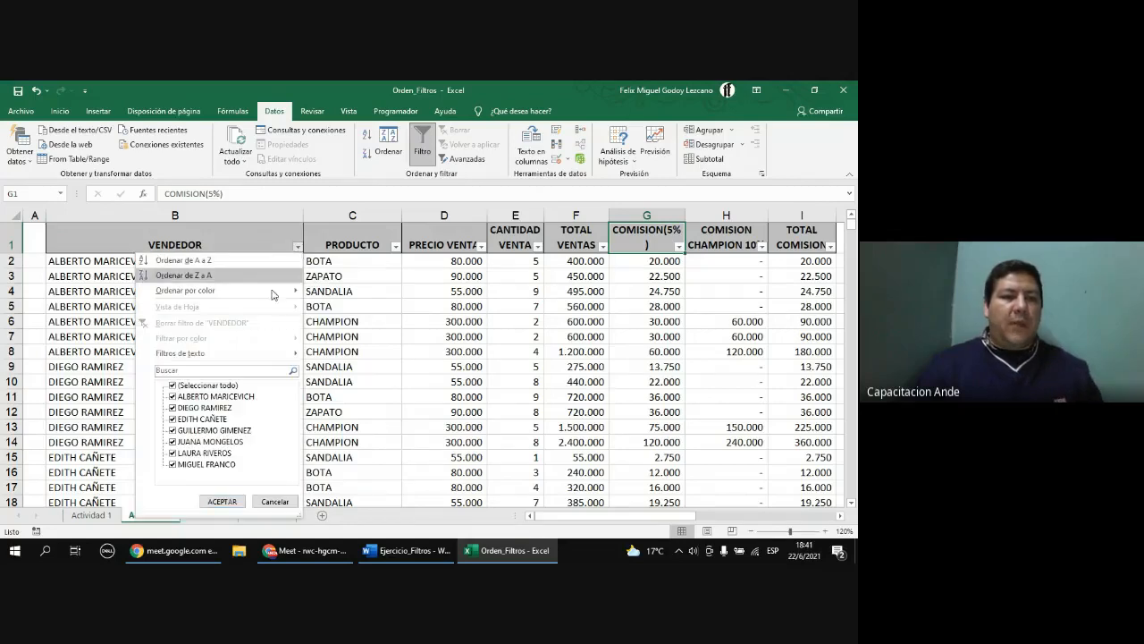
pyautogui.click(173, 385)
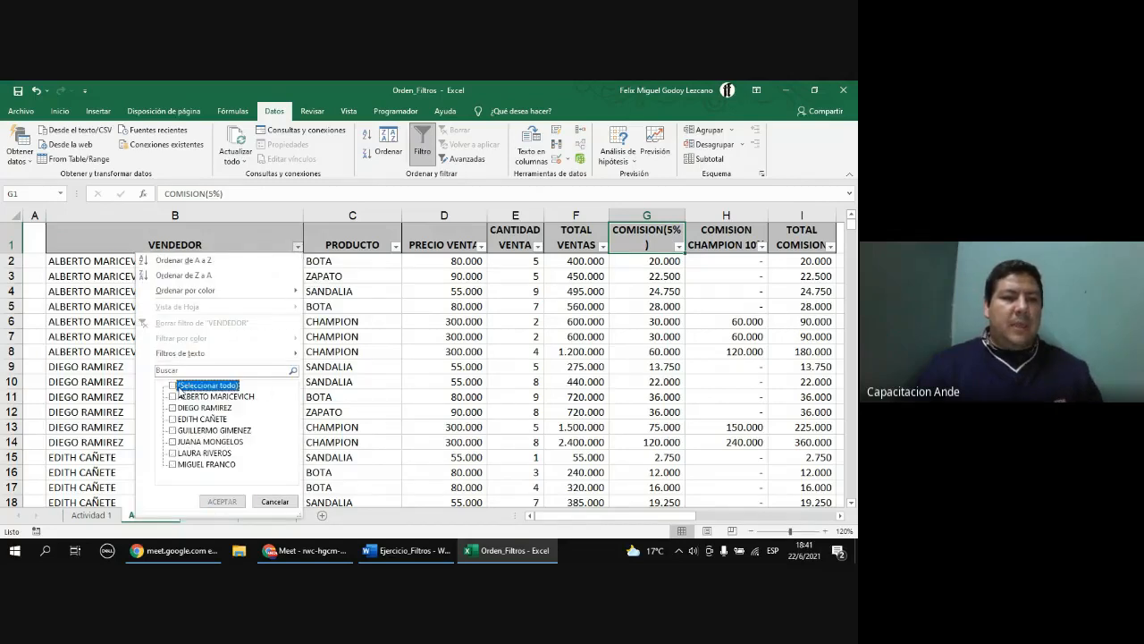
pyautogui.click(174, 454)
pyautogui.click(222, 502)
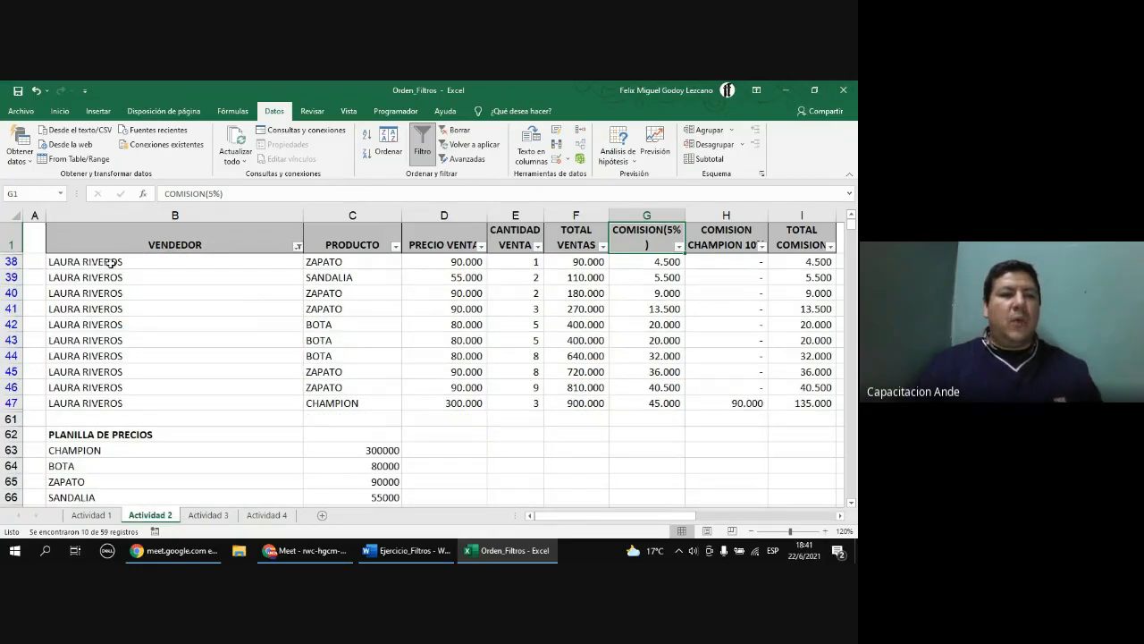
# - Format the filtered seller's names in B38:B47 as bold red text
pyautogui.moveTo(92, 262); pyautogui.dragTo(125, 403)
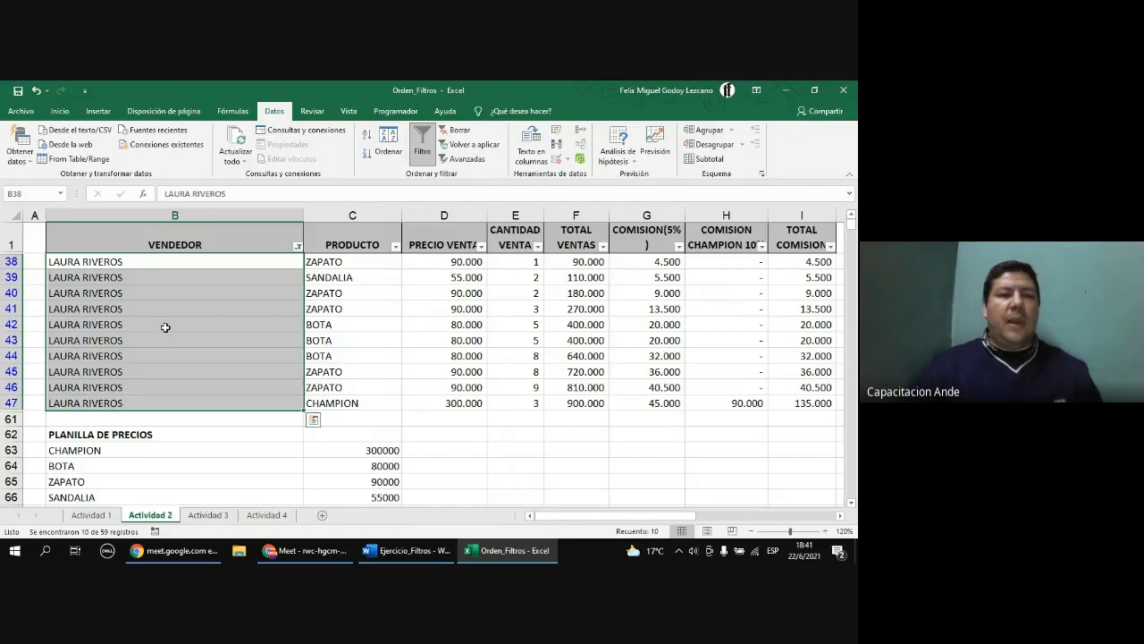
pyautogui.click(59, 111)
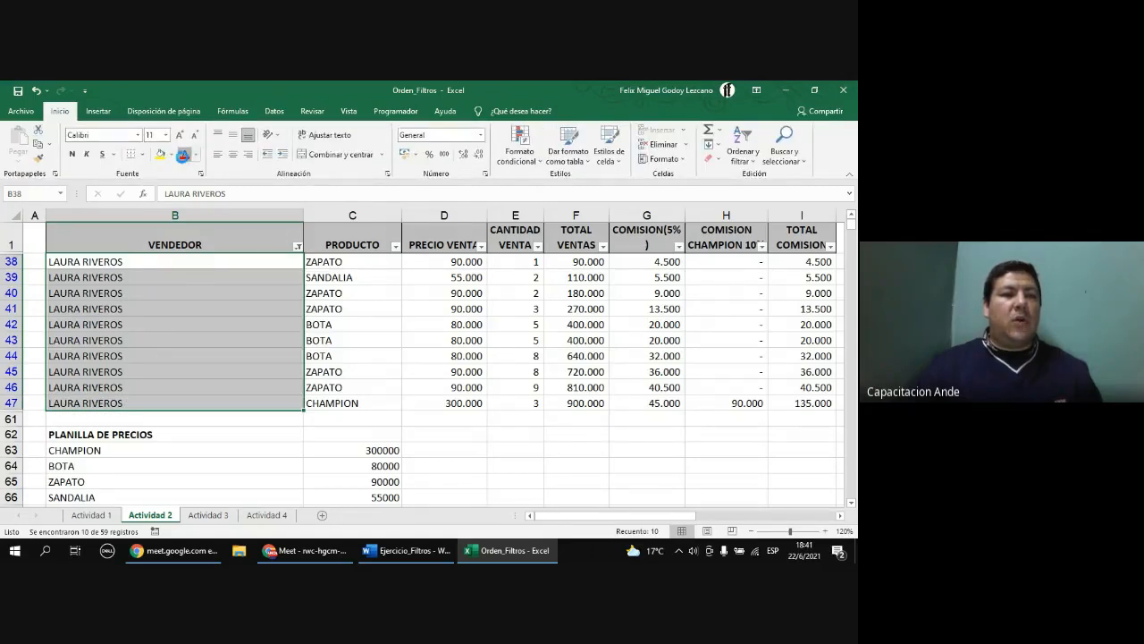
pyautogui.click(183, 157)
pyautogui.click(72, 153)
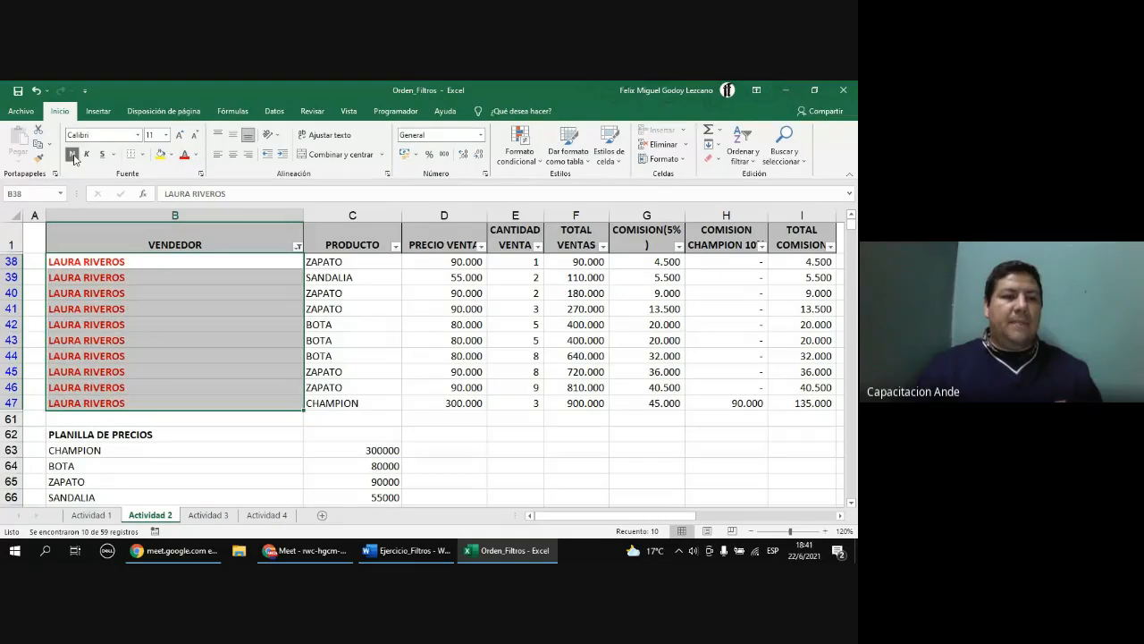
# - Clear the VENDEDOR filter and check the red, bold names within the full sales list
pyautogui.click(272, 112)
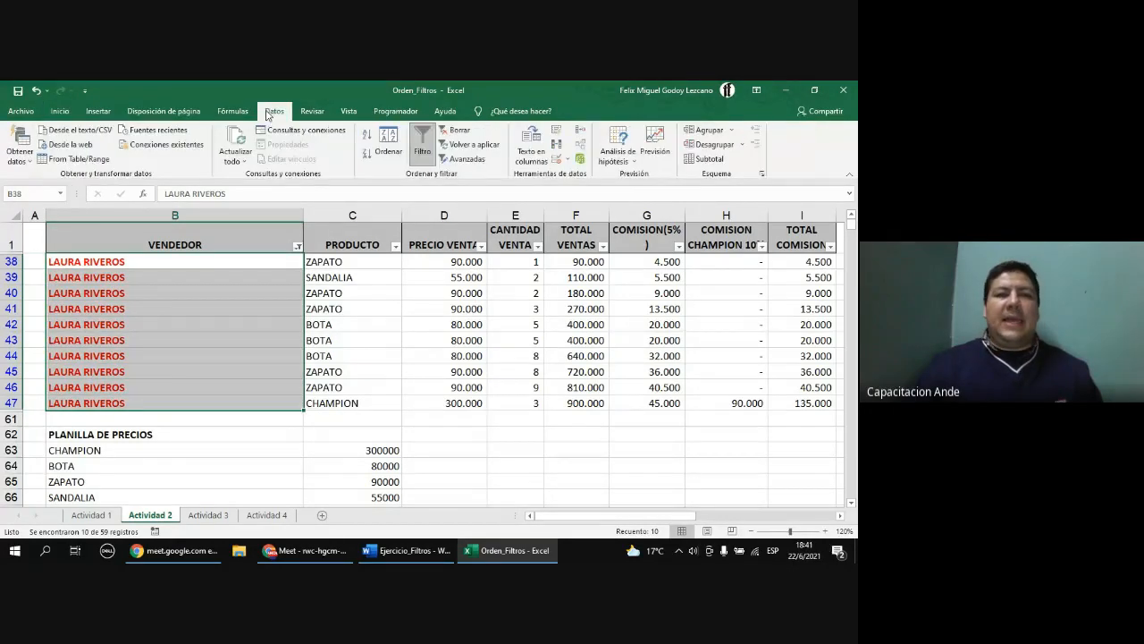
pyautogui.click(453, 133)
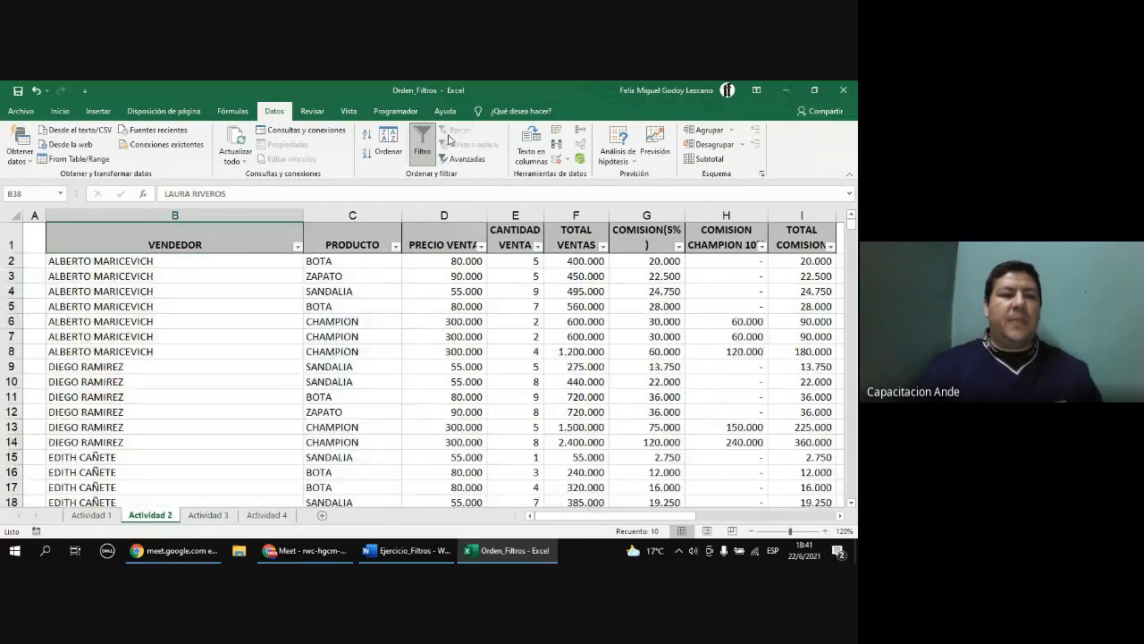
pyautogui.scroll(-1, 233, 351)
pyautogui.scroll(-8, 234, 351)
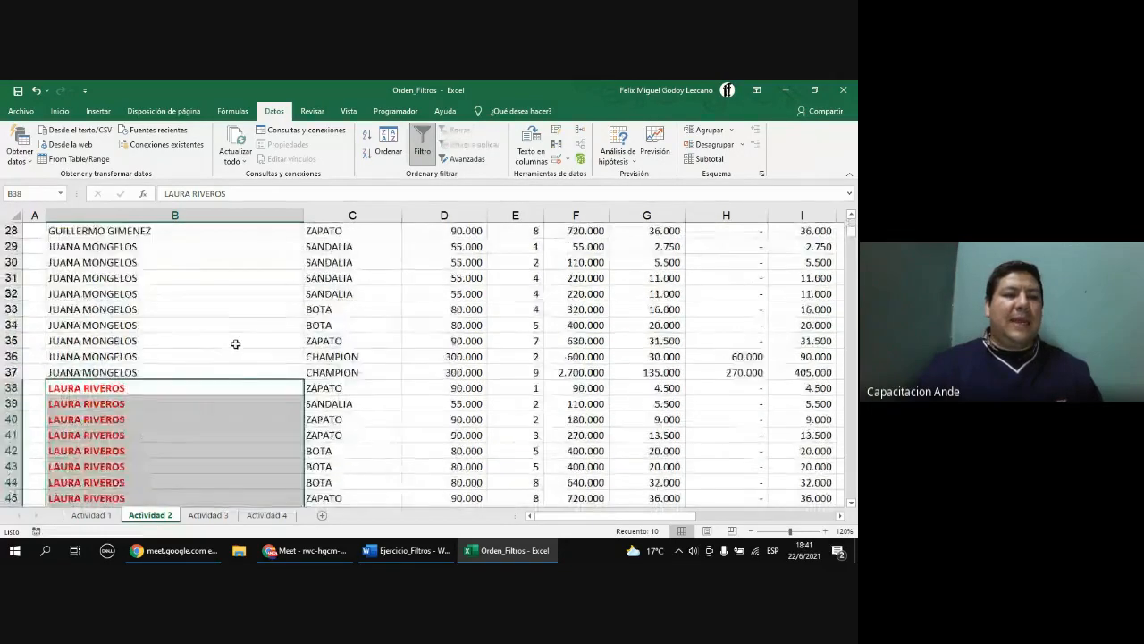
pyautogui.scroll(-3, 235, 343)
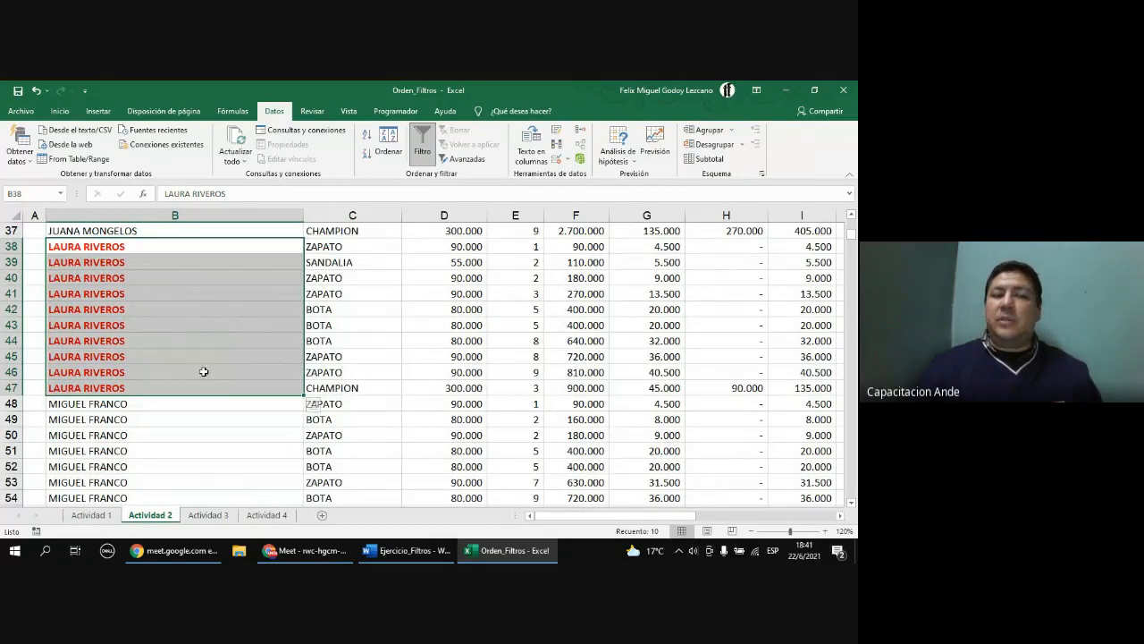
pyautogui.scroll(12, 181, 346)
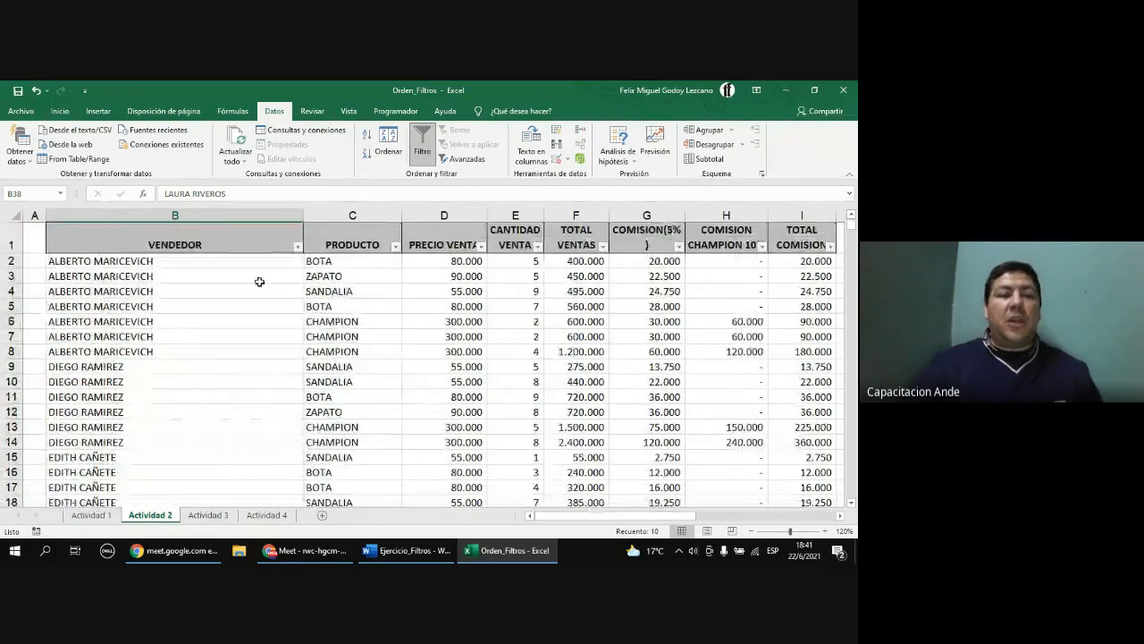
# - Filter the VENDEDOR column to show only the fourth seller in the list
pyautogui.click(298, 247)
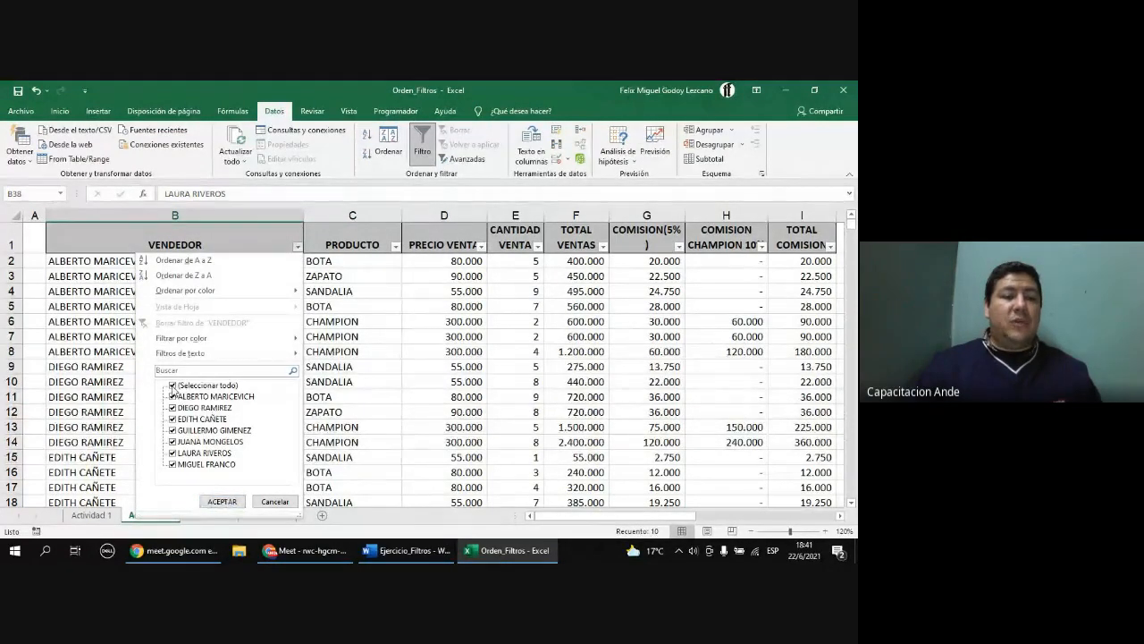
pyautogui.click(173, 385)
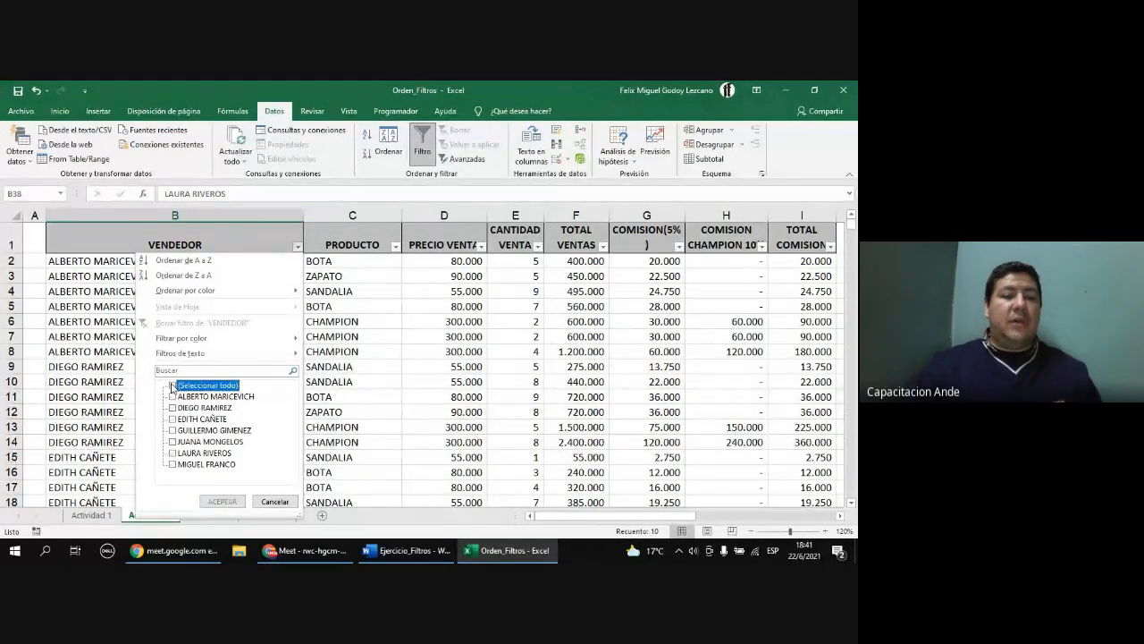
pyautogui.click(172, 430)
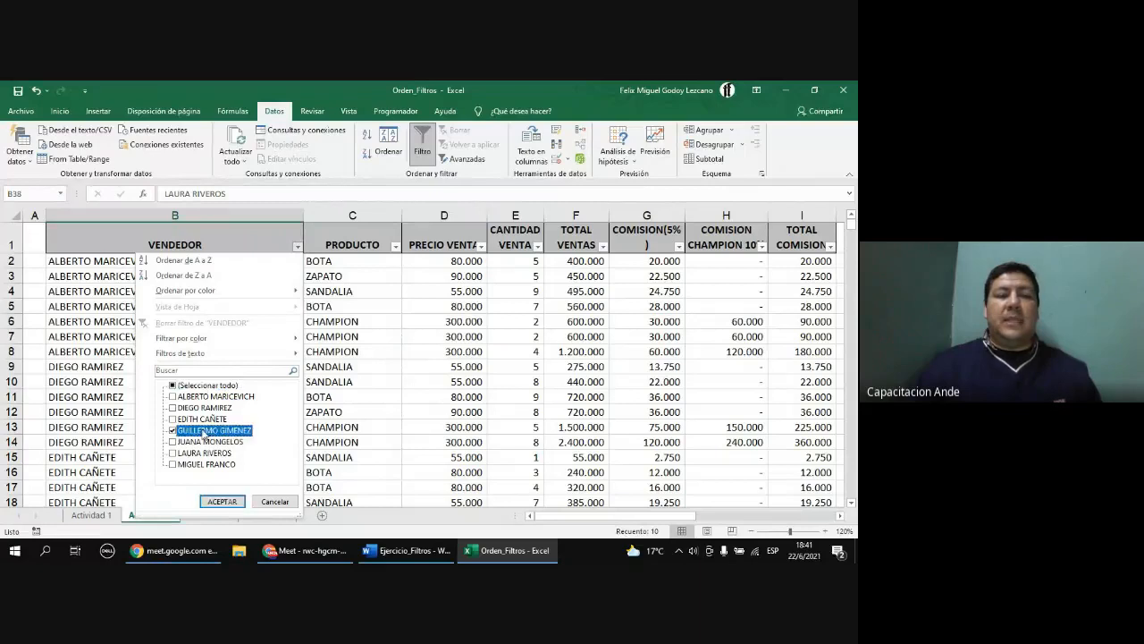
pyautogui.click(221, 500)
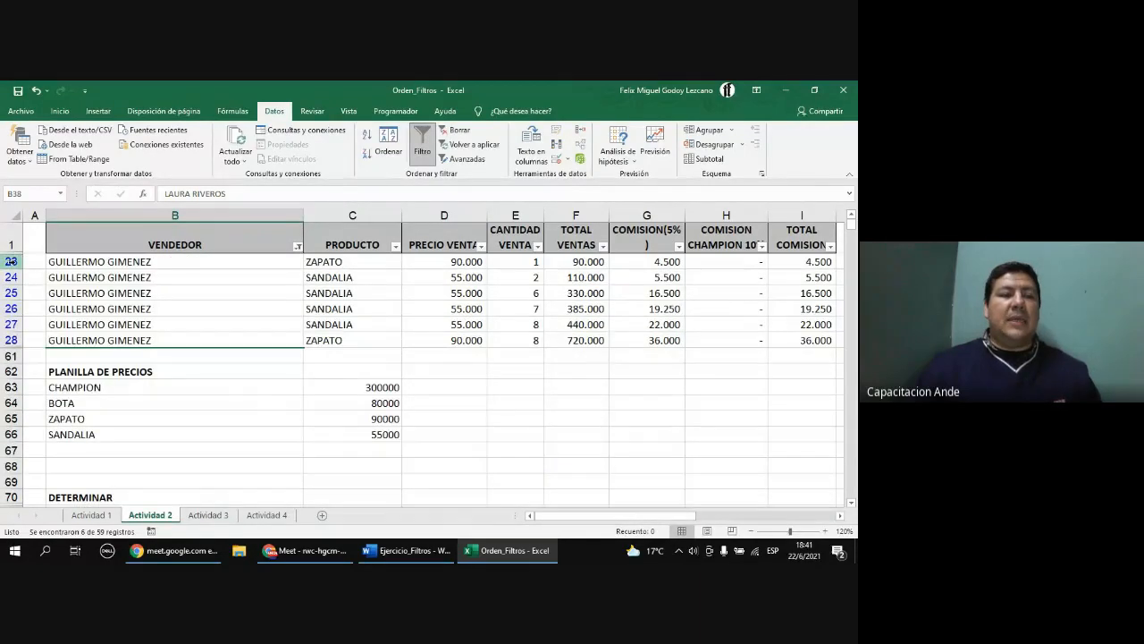
# - Delete the filtered seller's rows 23 to 28 from the Actividad 2 sheet
pyautogui.click(11, 261)
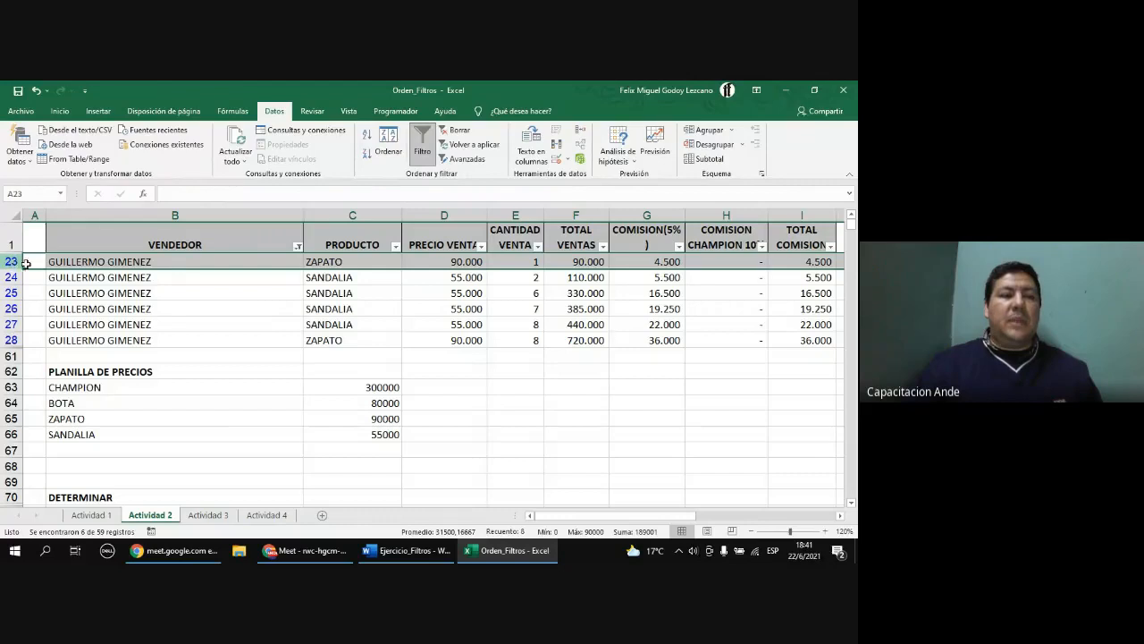
pyautogui.click(57, 260)
pyautogui.moveTo(12, 261); pyautogui.dragTo(12, 338)
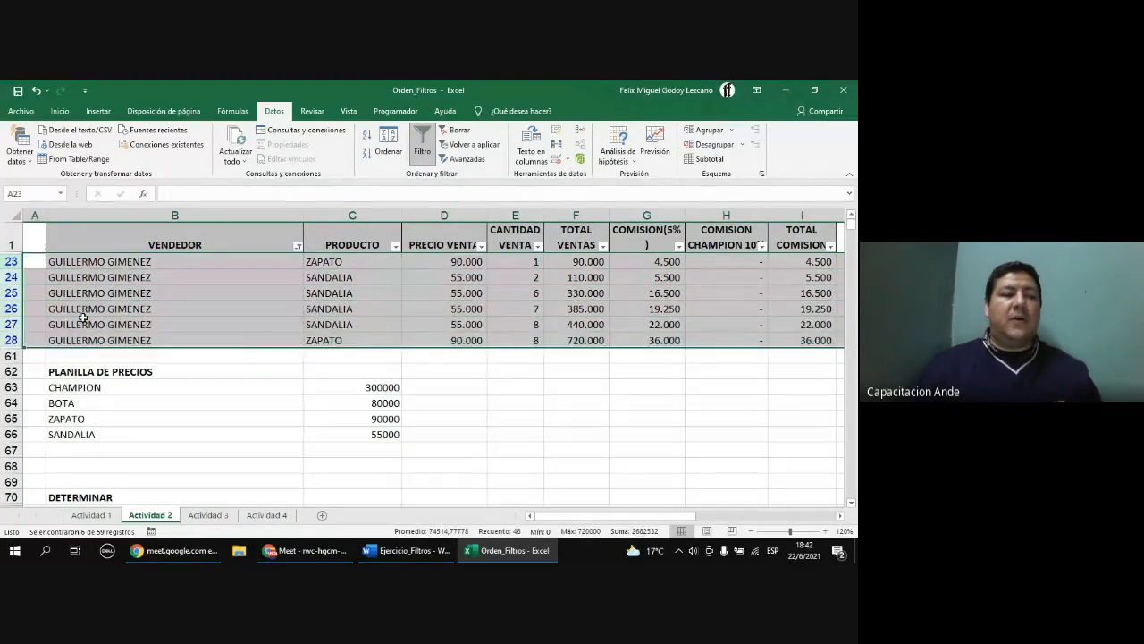
pyautogui.rightClick(110, 303)
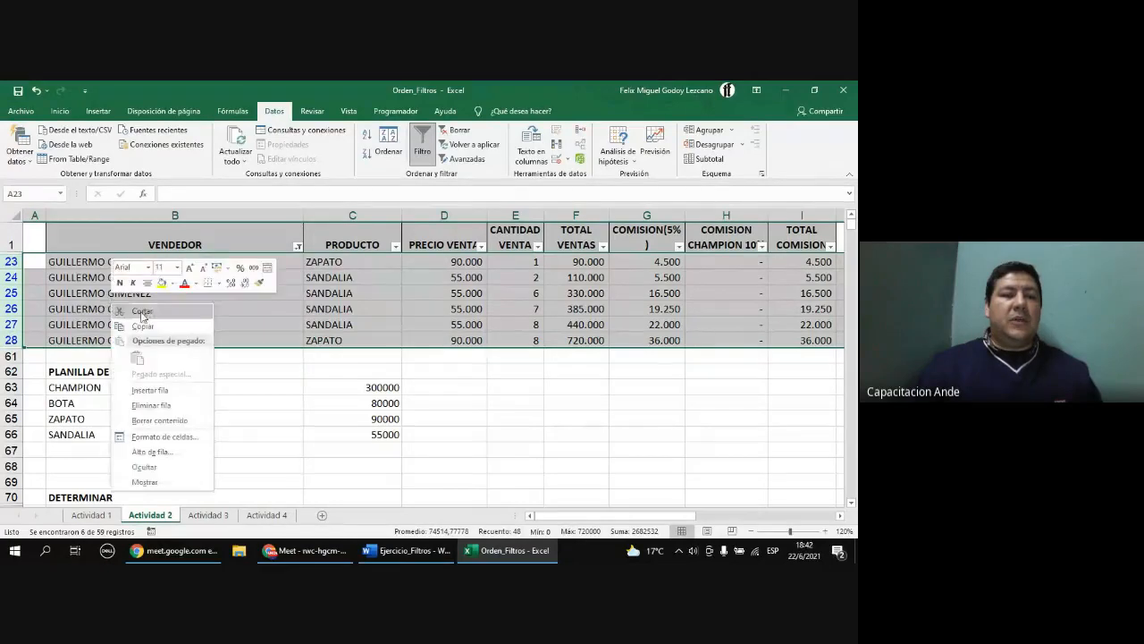
pyautogui.click(166, 407)
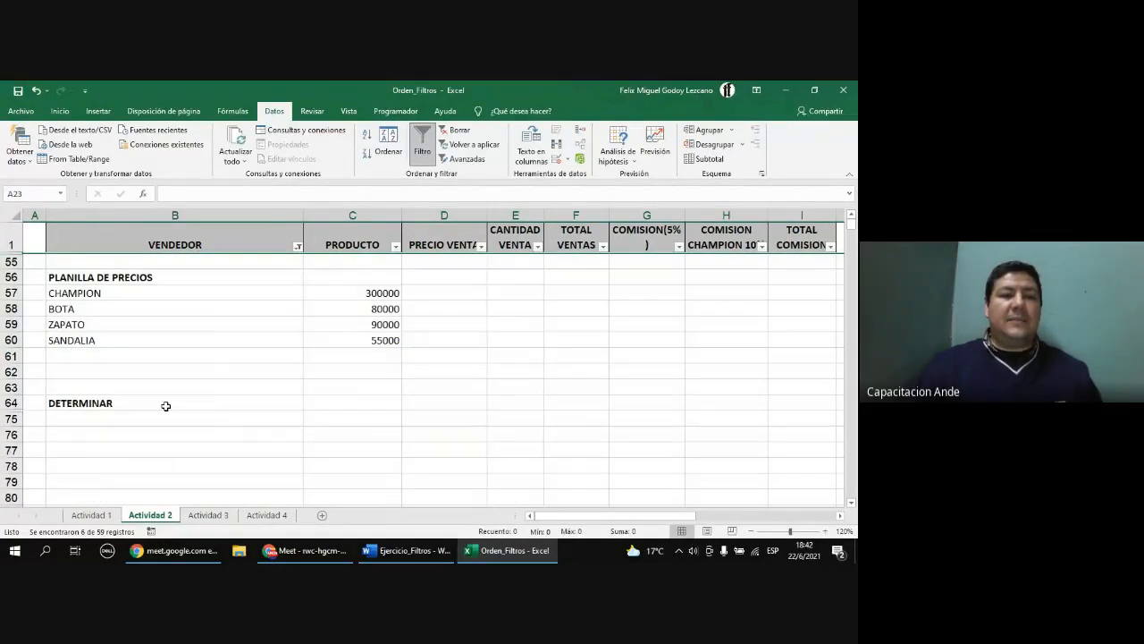
# - Clear the VENDEDOR filter and check the full sales list for the deleted seller's rows
pyautogui.click(459, 130)
pyautogui.scroll(-6, 237, 352)
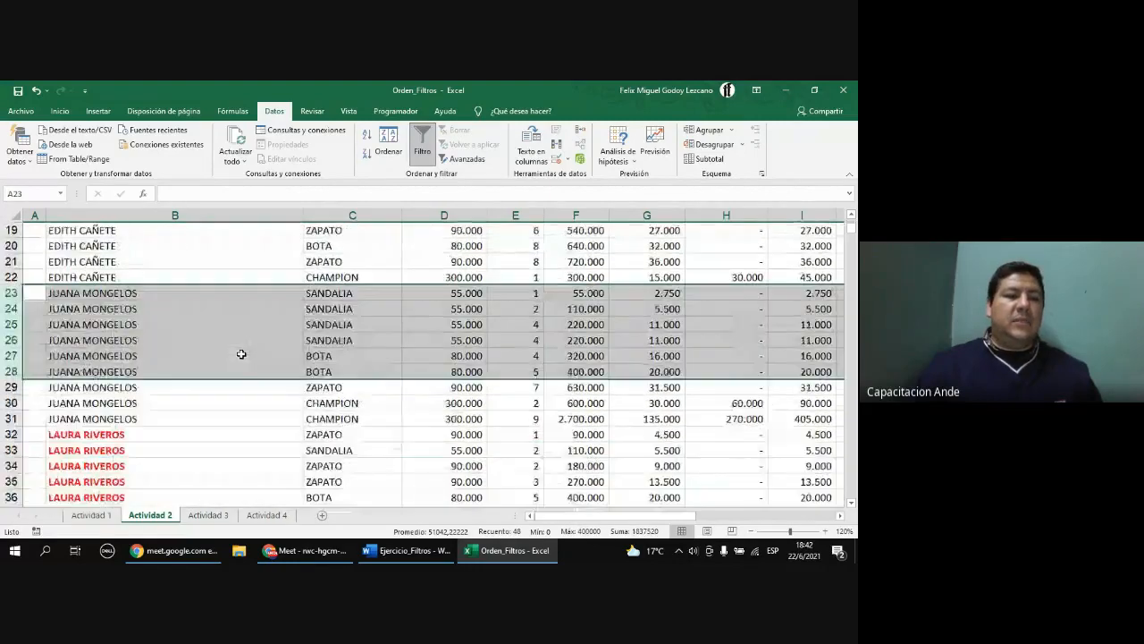
pyautogui.scroll(-8, 241, 354)
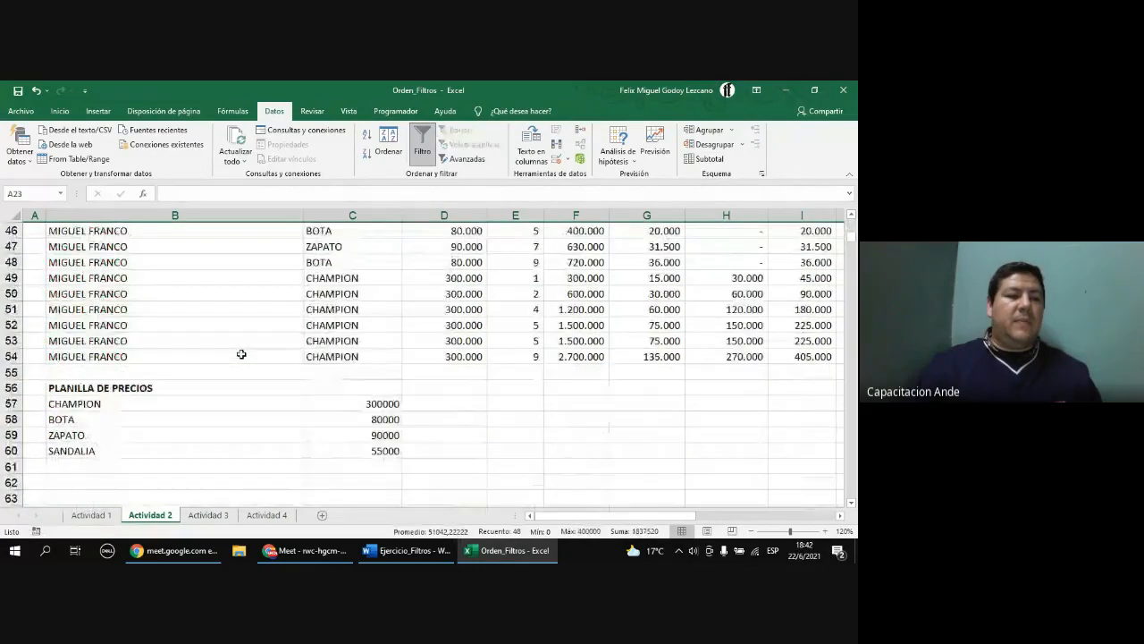
pyautogui.scroll(4, 240, 357)
pyautogui.scroll(11, 240, 356)
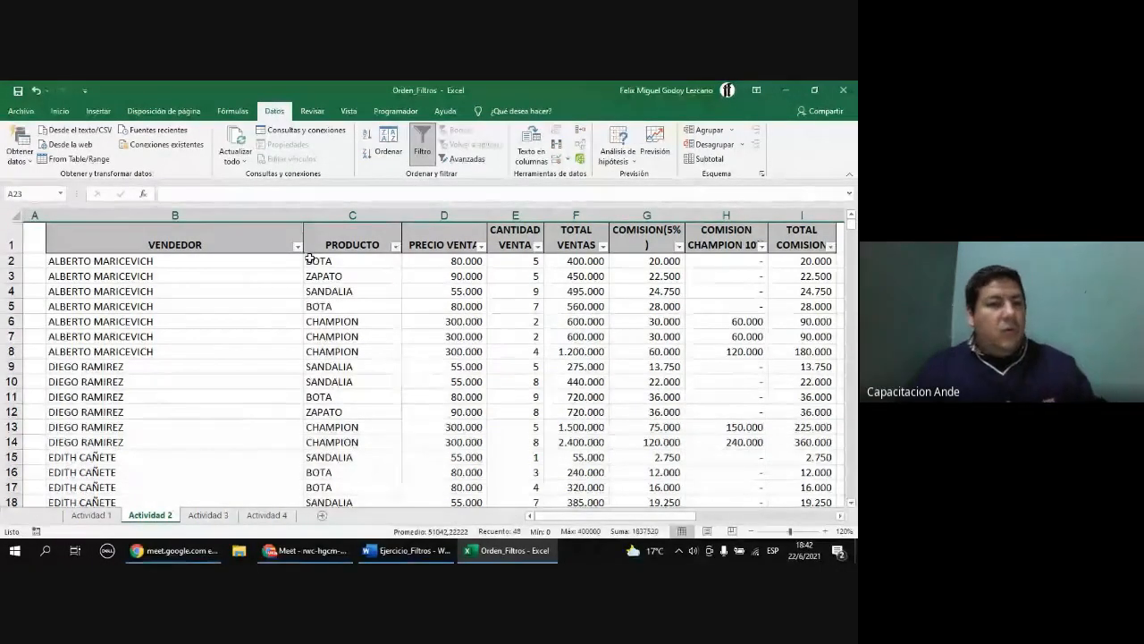
# - Filter the PRODUCTO column to show only CHAMPION
pyautogui.click(395, 246)
pyautogui.click(270, 385)
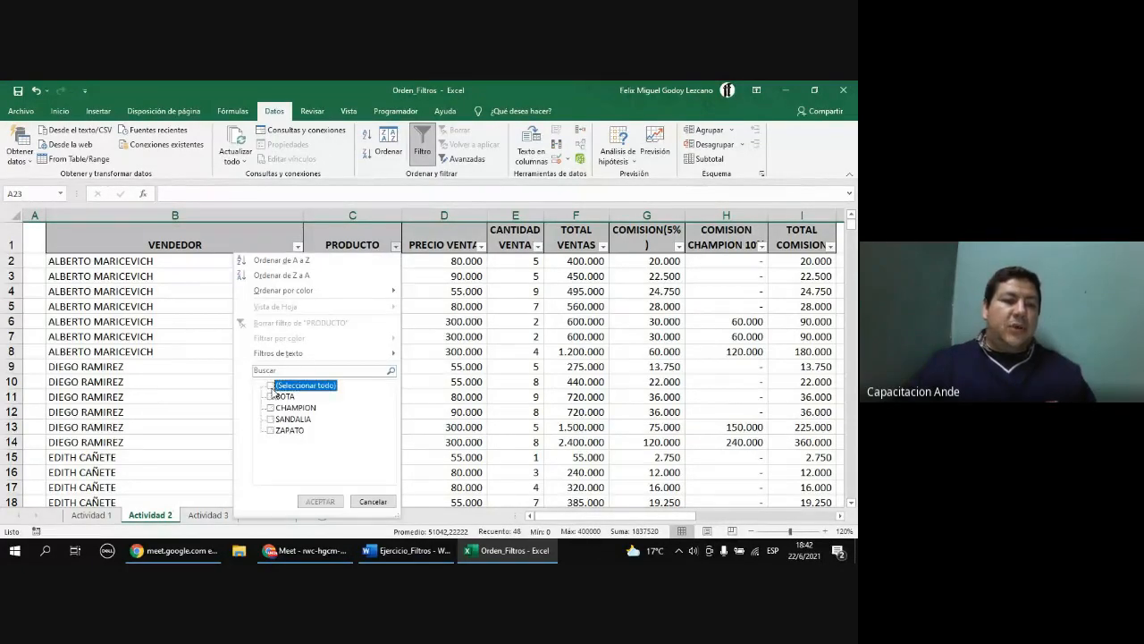
pyautogui.click(271, 408)
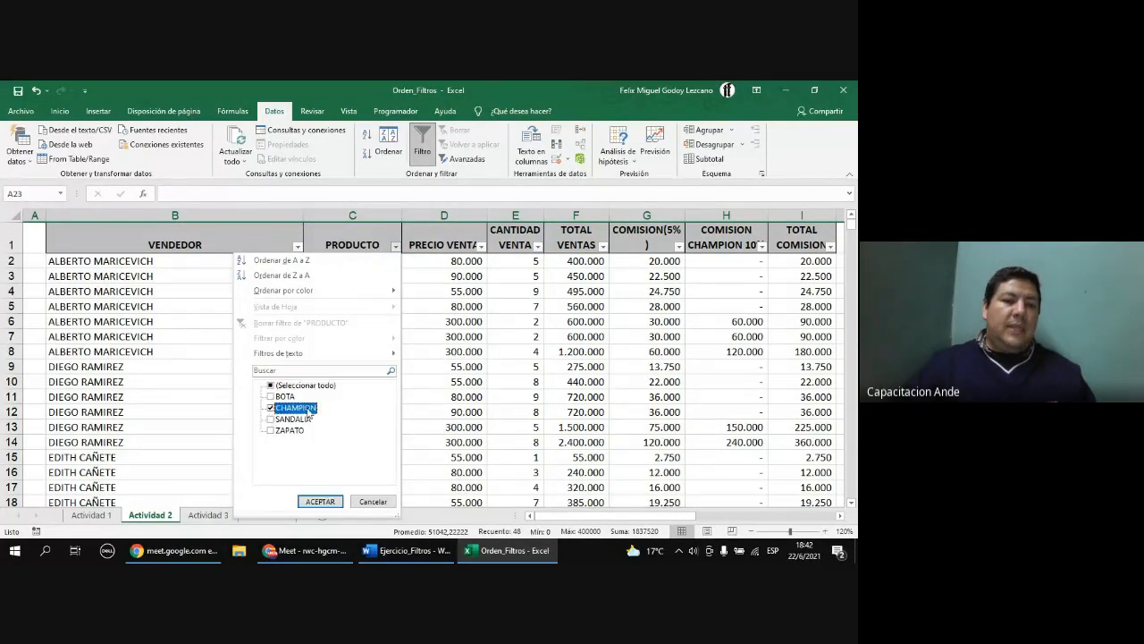
pyautogui.click(319, 499)
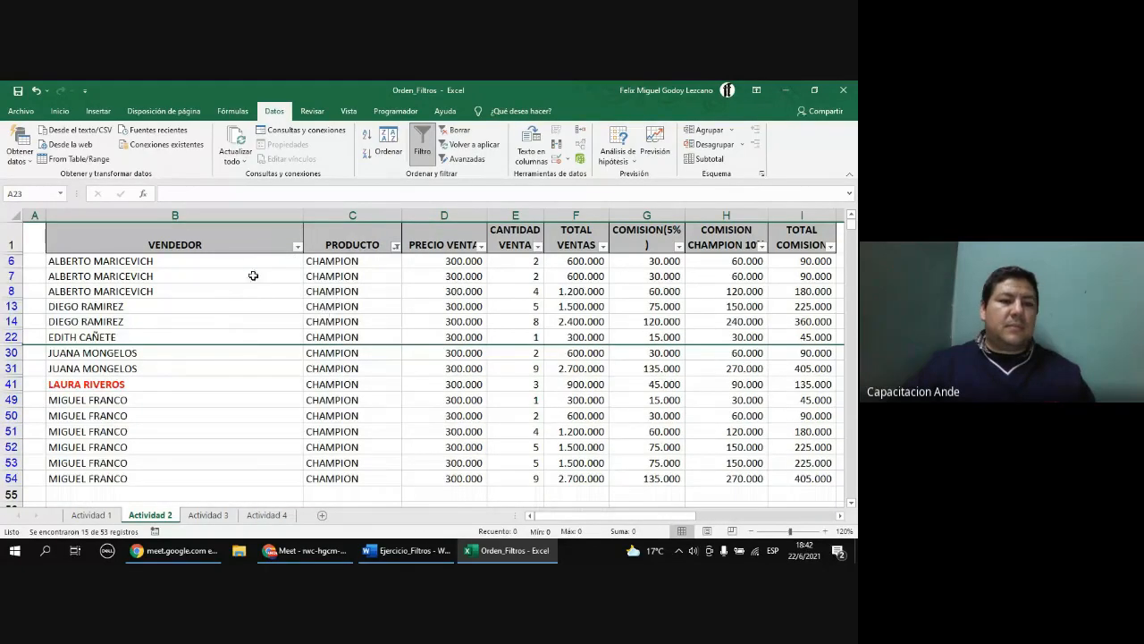
# - Make the seller names in the filtered CHAMPION rows, B6:B54, bold
pyautogui.moveTo(103, 267); pyautogui.dragTo(125, 479)
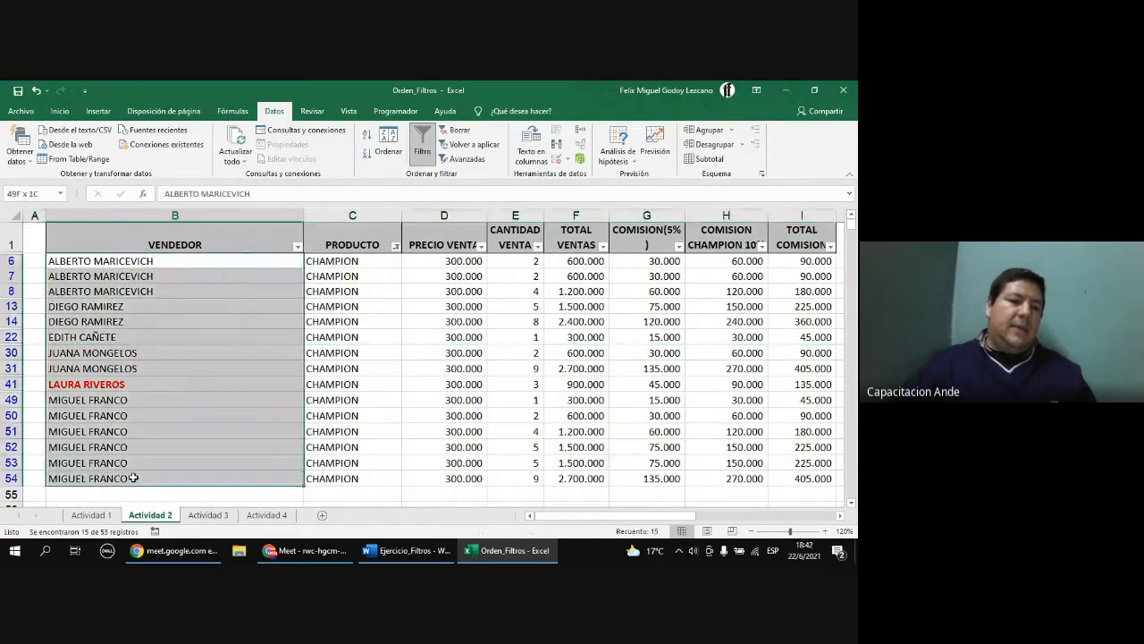
pyautogui.click(60, 111)
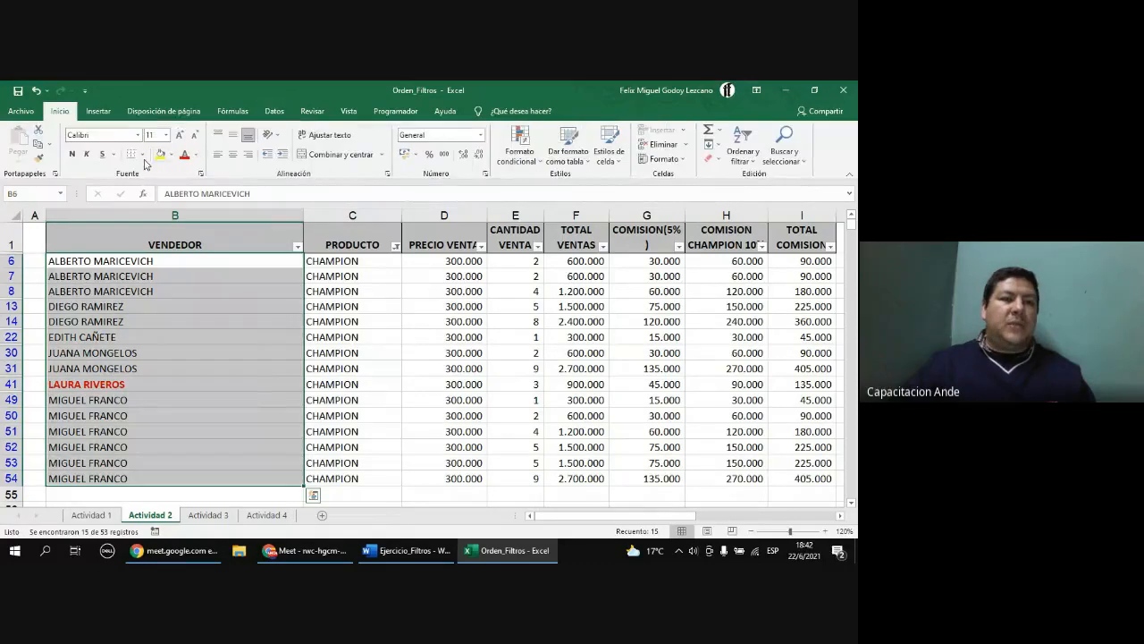
pyautogui.click(70, 154)
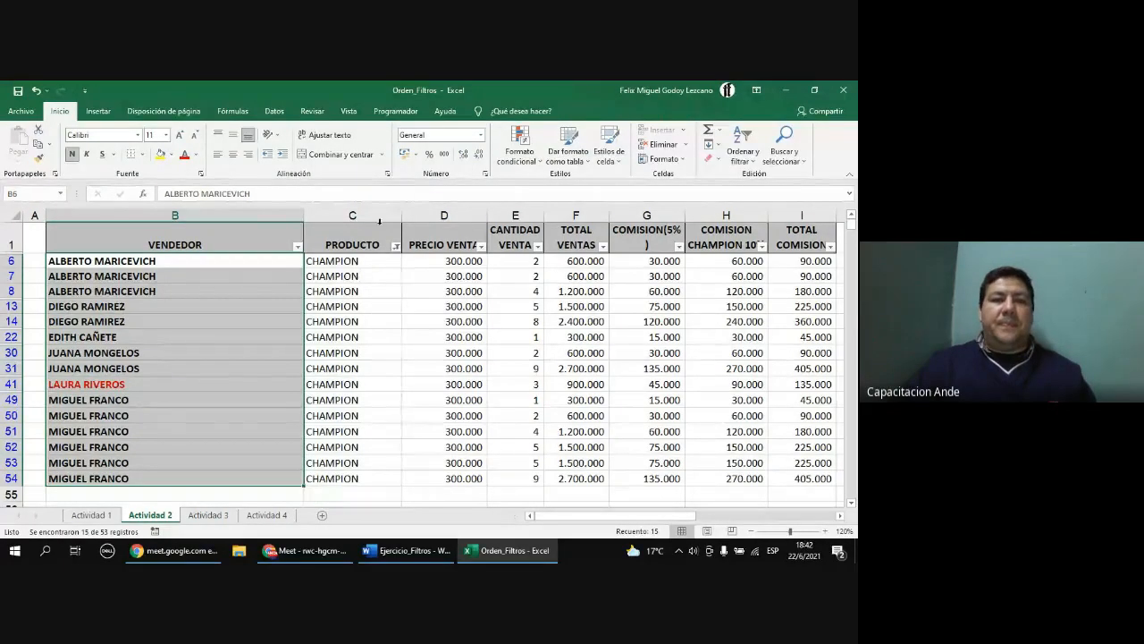
# - Clear the PRODUCTO filter and select cell B6 in the full sales list
pyautogui.click(274, 111)
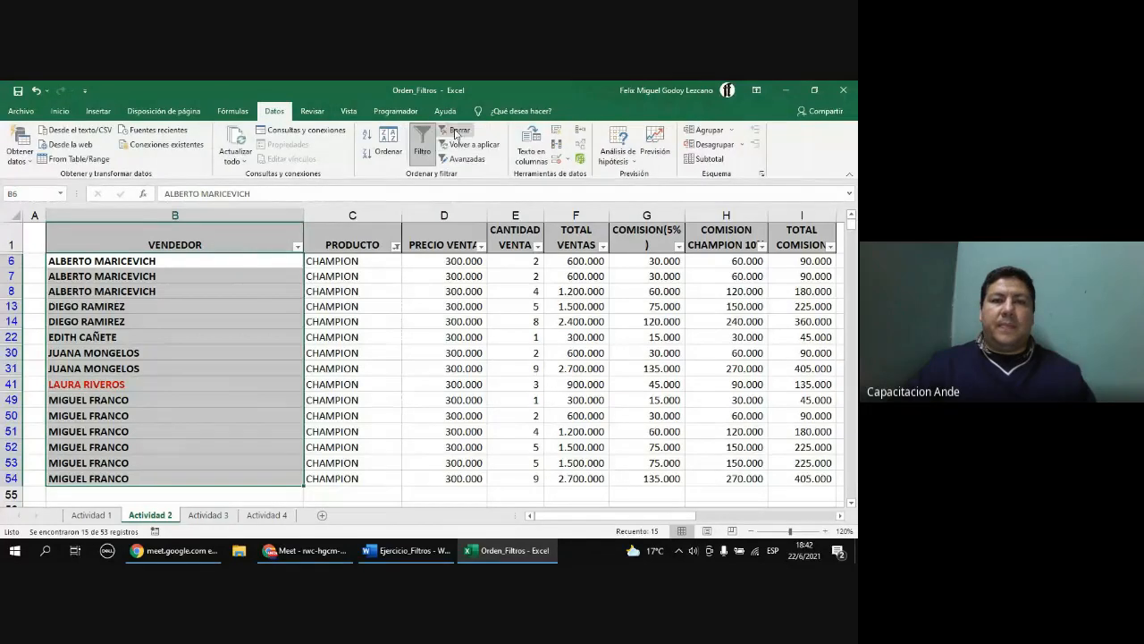
pyautogui.click(456, 129)
pyautogui.click(224, 318)
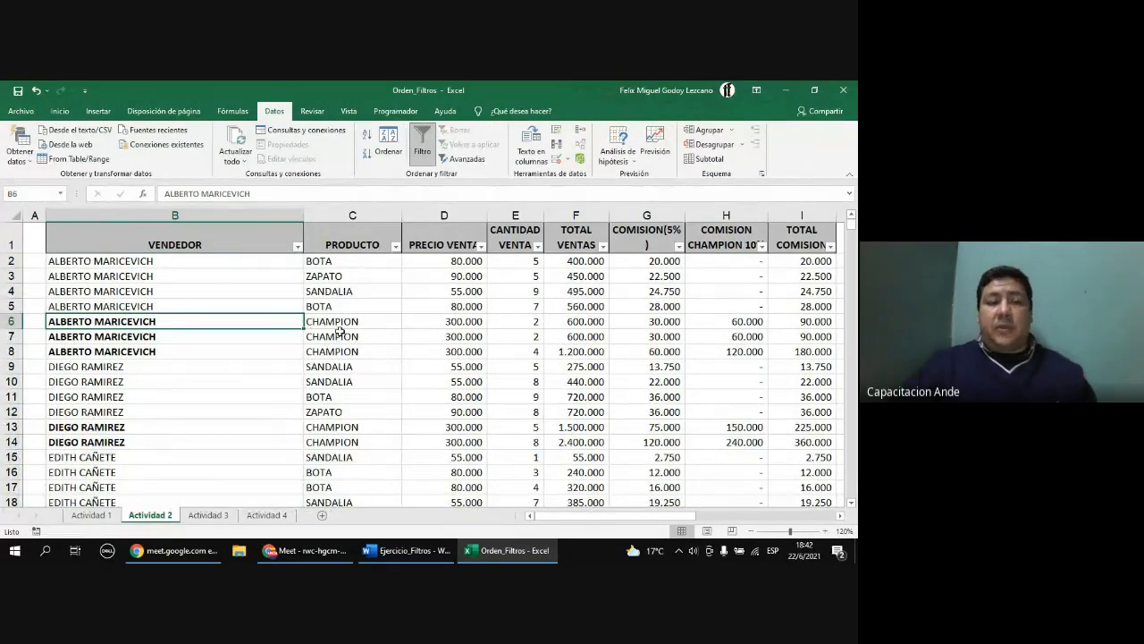
# - On the Actividad 4 sheet, autofit the width of the ESTADOFRAUDE column
pyautogui.click(268, 515)
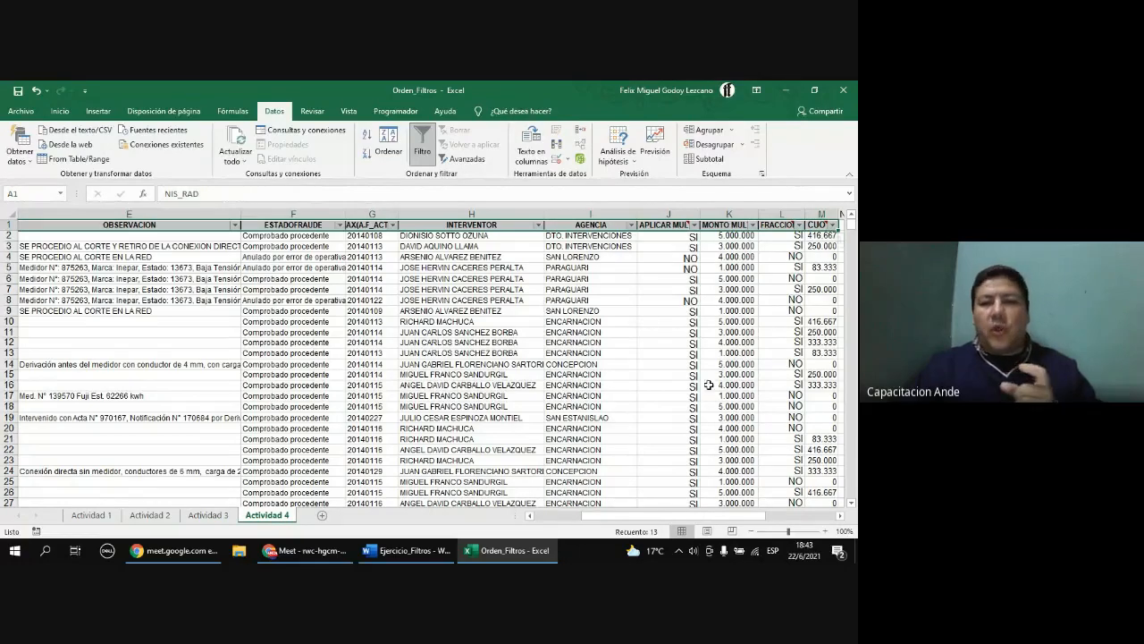
pyautogui.doubleClick(345, 215)
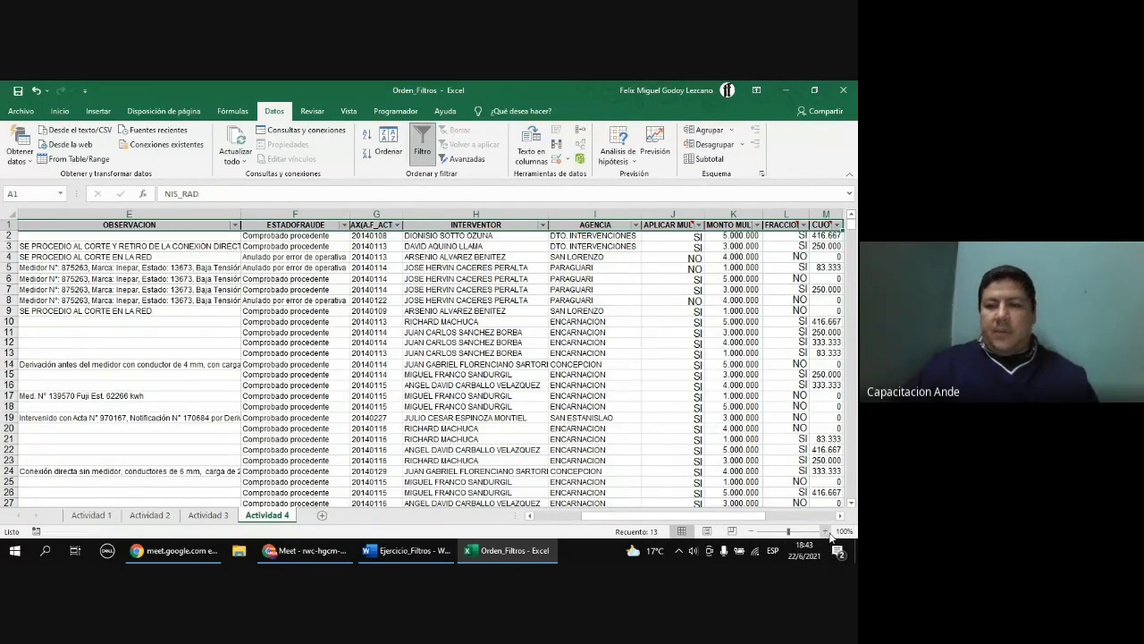
pyautogui.click(826, 531)
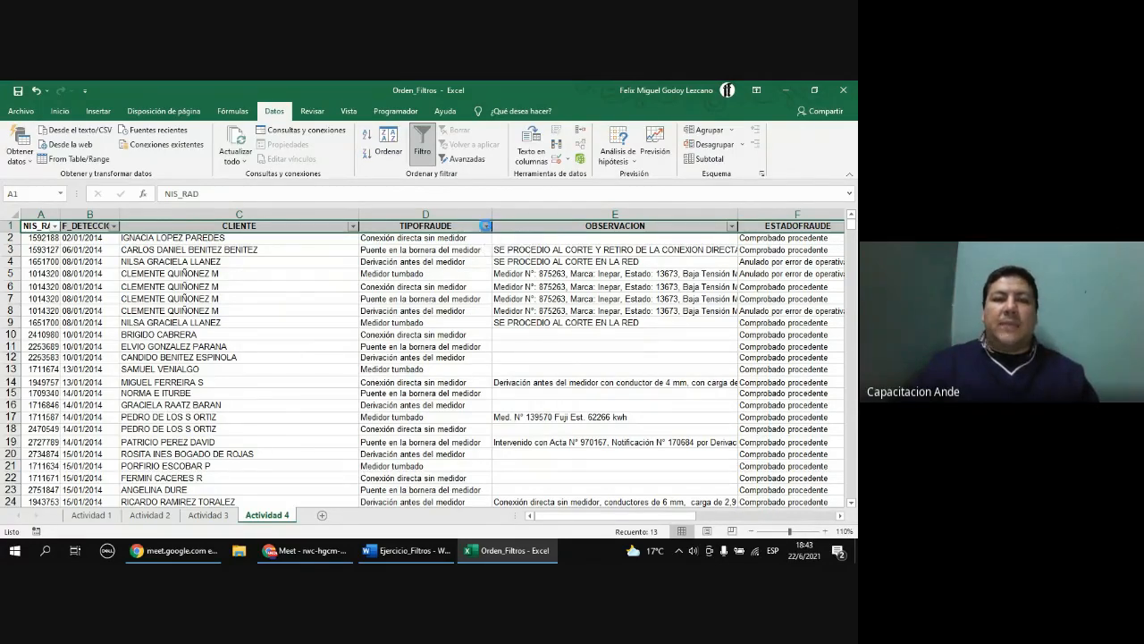
# - Filter the TIPOFRAUDE column with a text filter for values containing "medidor" and review the filtered rows
pyautogui.click(487, 229)
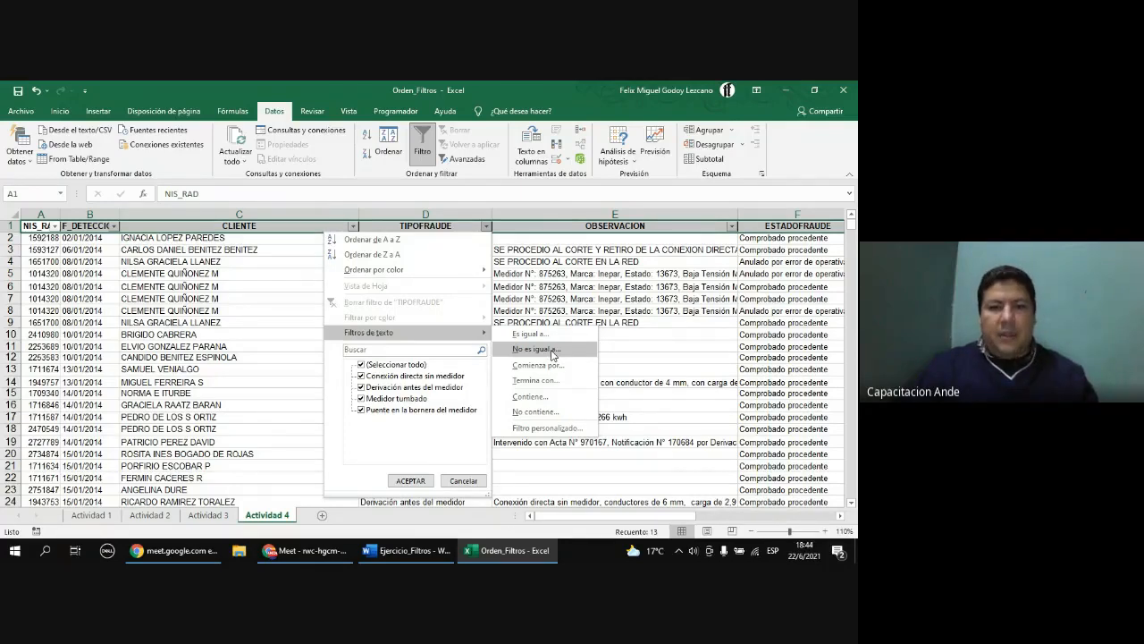
pyautogui.click(563, 399)
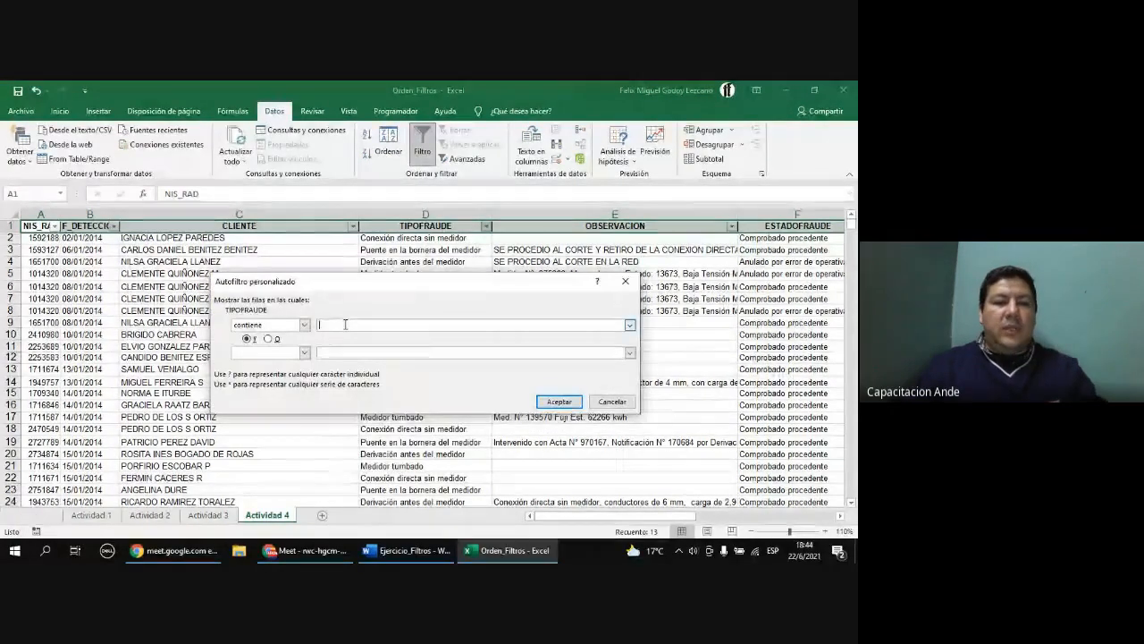
pyautogui.write('m')
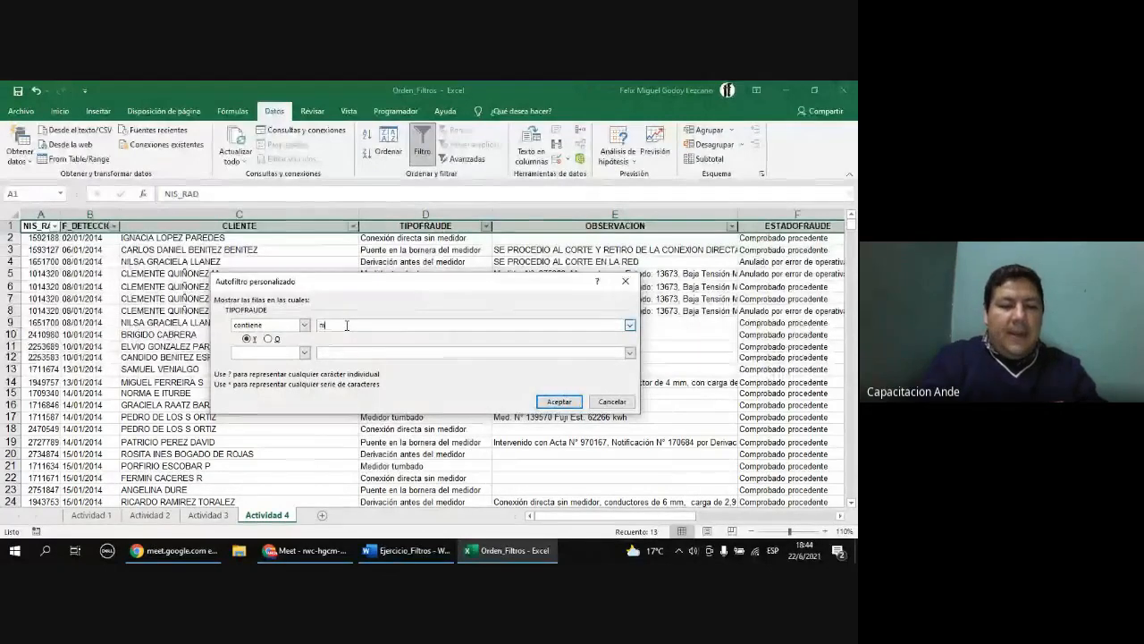
pyautogui.write('edidor')
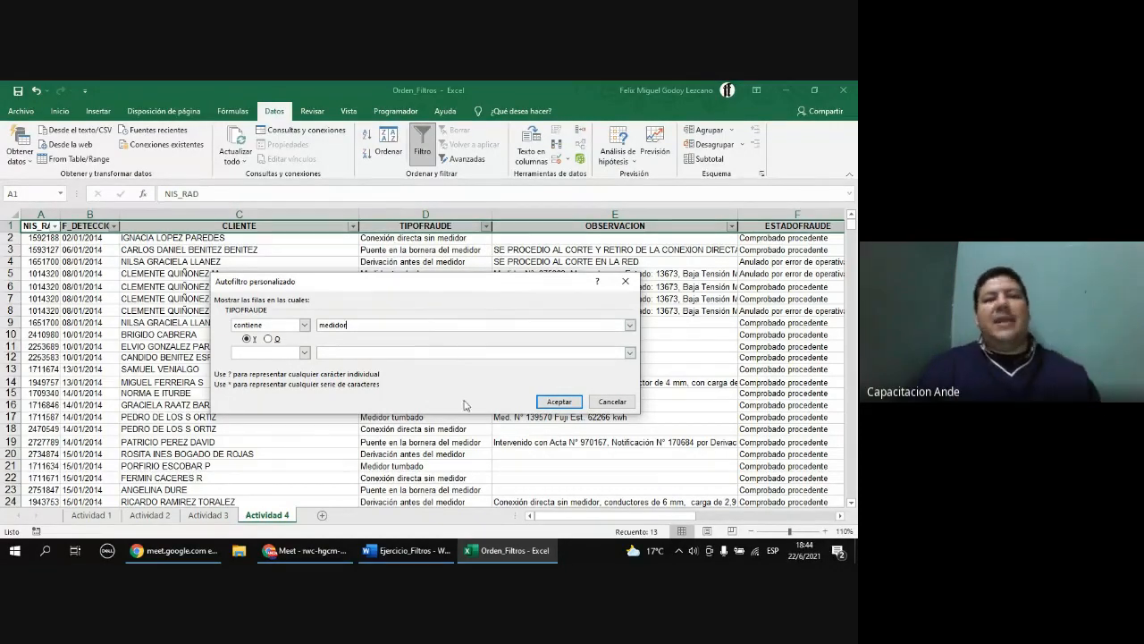
pyautogui.click(558, 403)
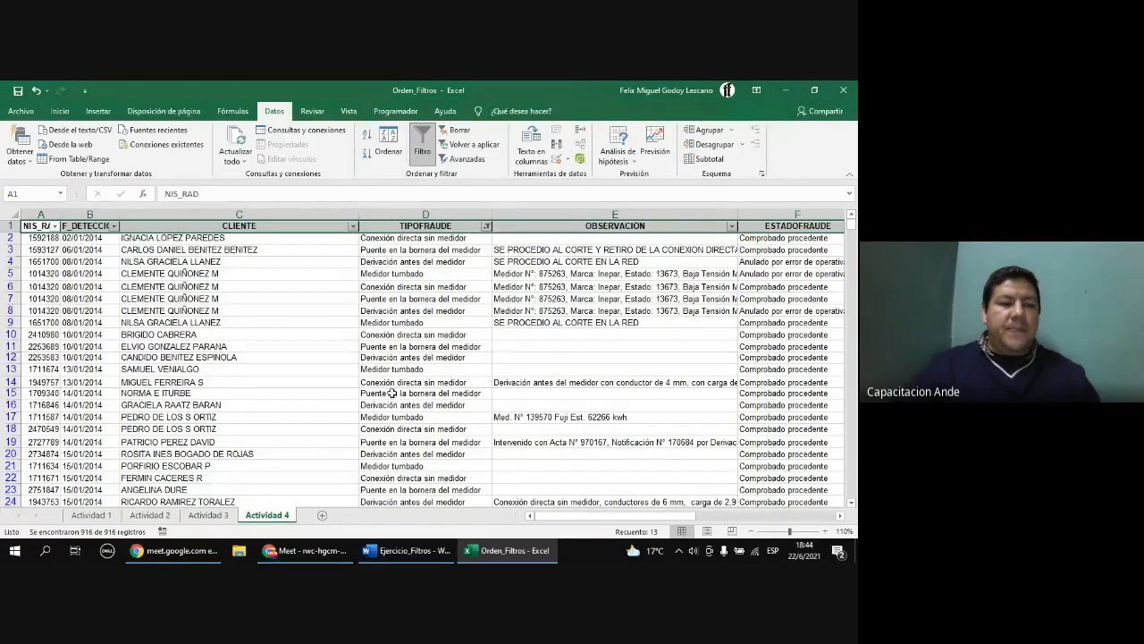
pyautogui.scroll(-5, 420, 367)
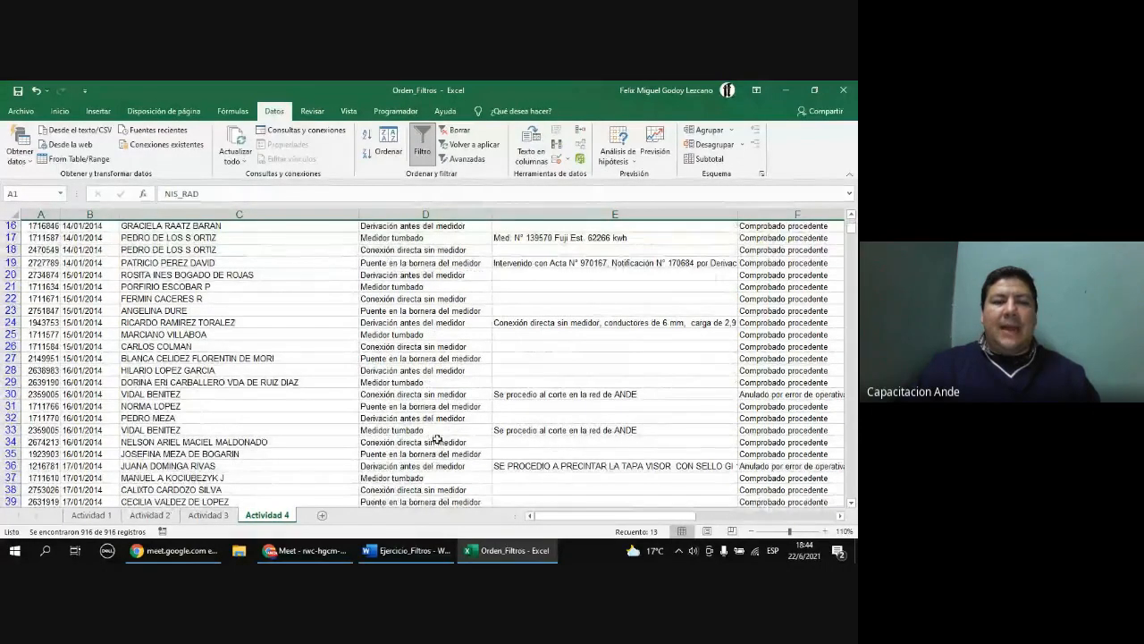
pyautogui.scroll(5, 438, 424)
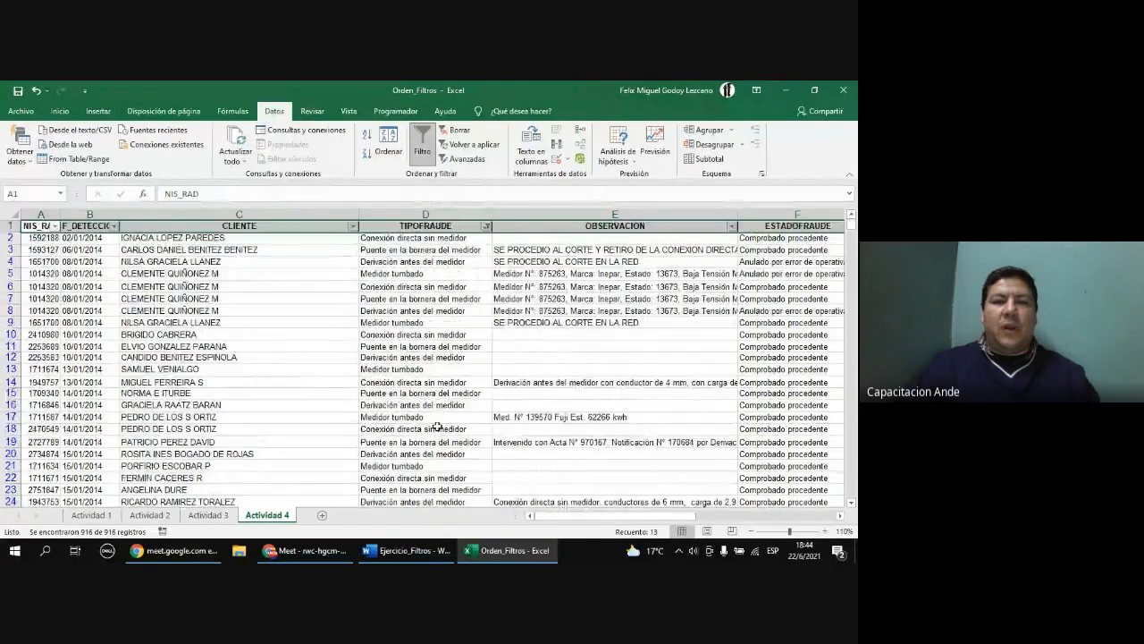
# - Change the TIPOFRAUDE text filter to show values containing "bornera"
pyautogui.click(486, 226)
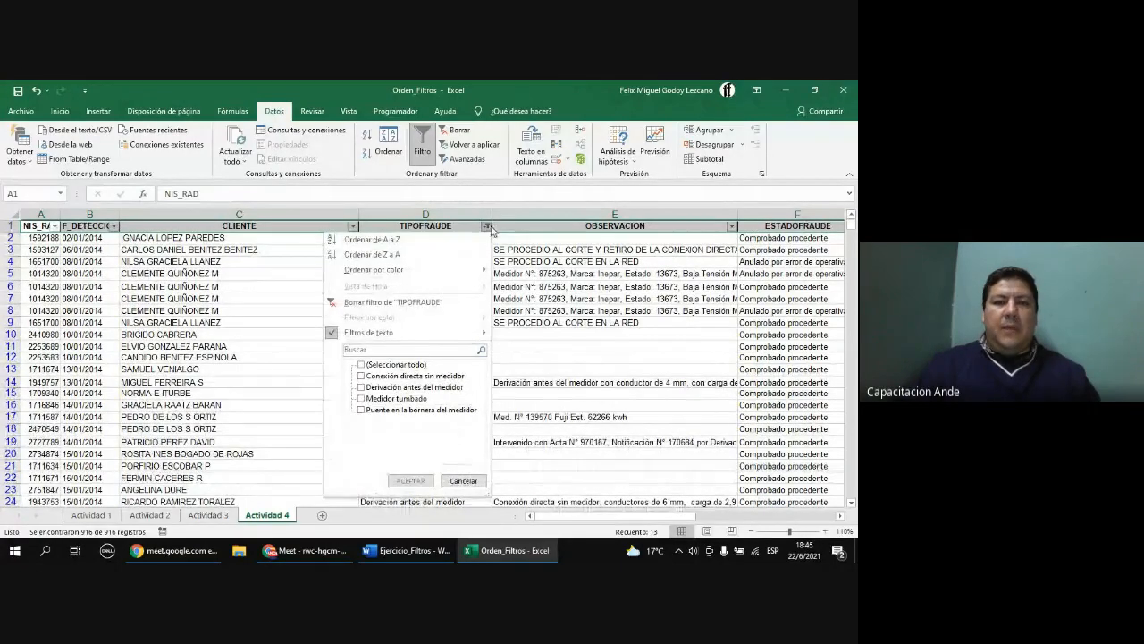
pyautogui.moveTo(462, 333)
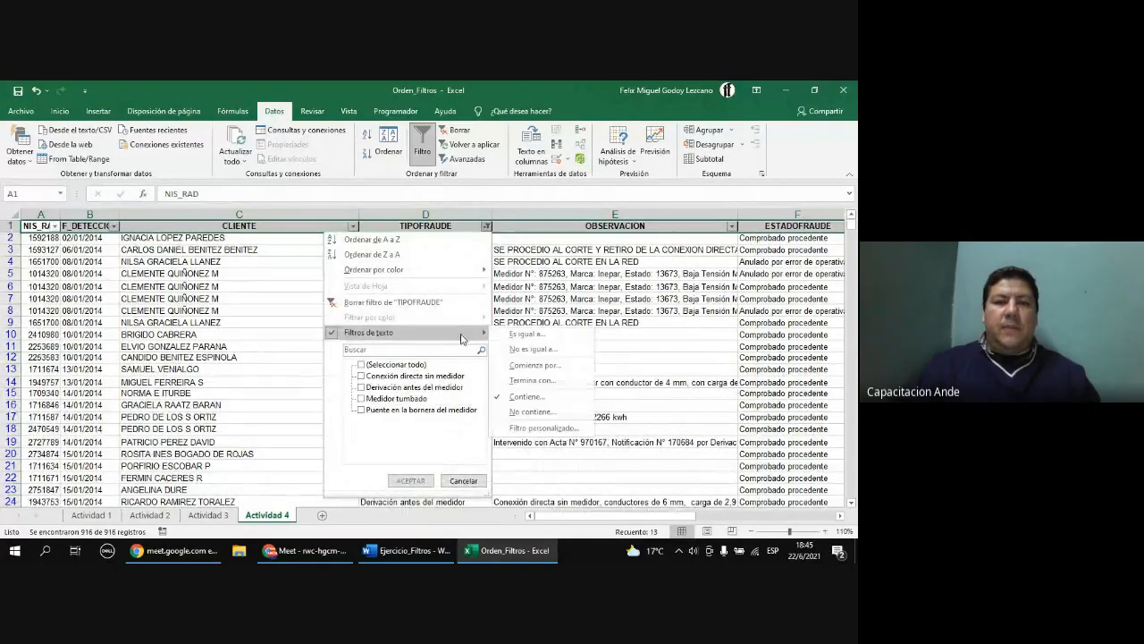
pyautogui.click(550, 402)
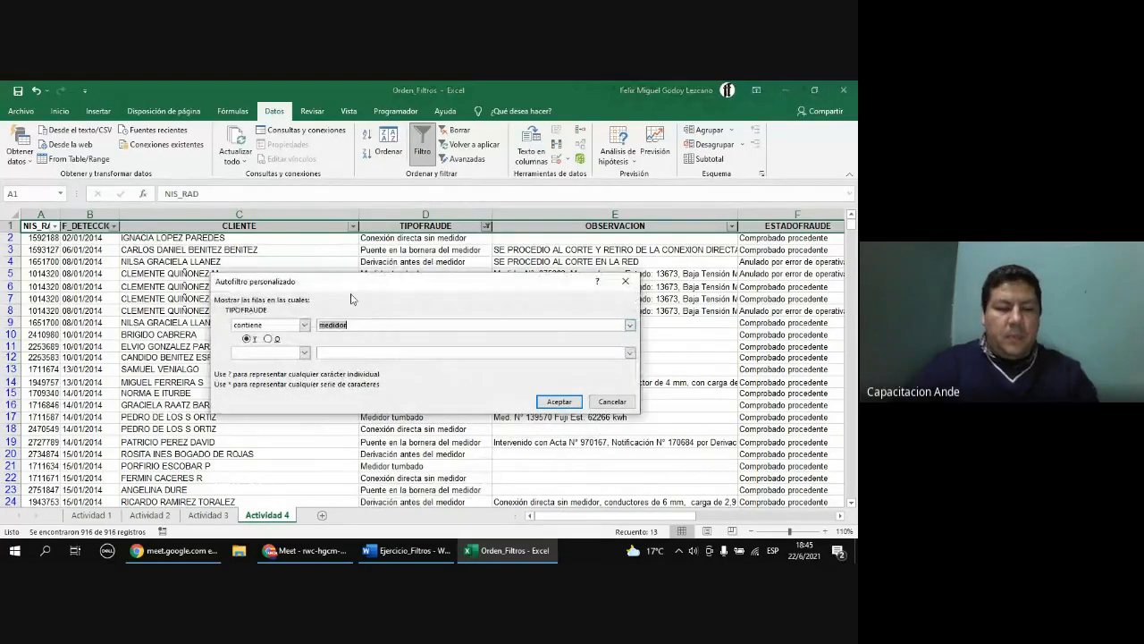
pyautogui.write('bornera')
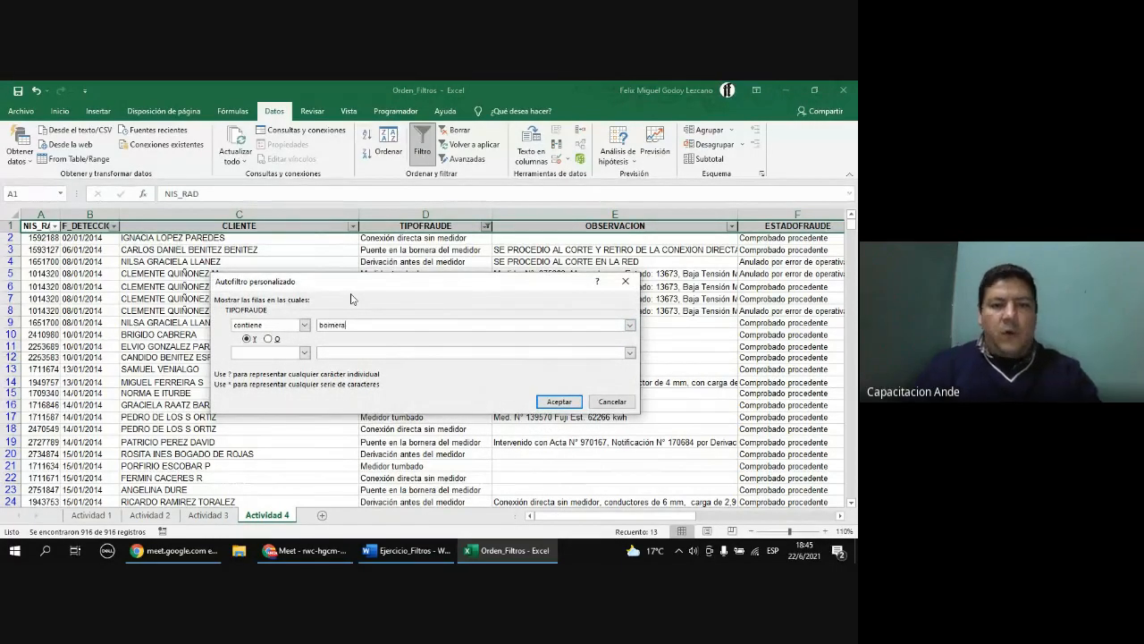
pyautogui.click(557, 403)
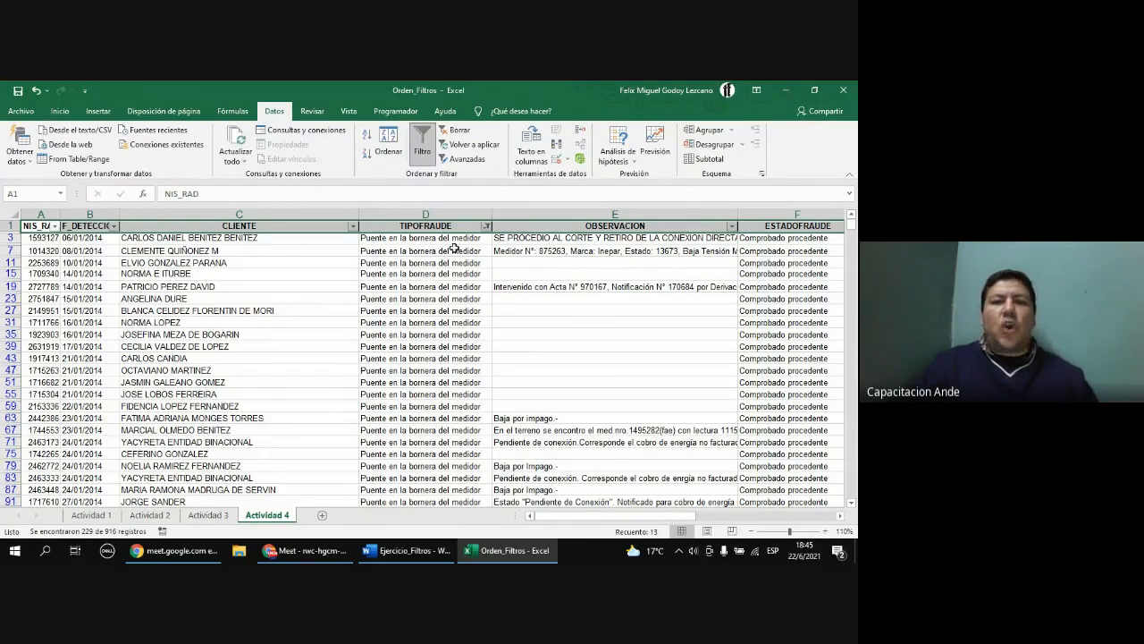
# - Clear the TIPOFRAUDE filter and return to cell B7 on the Actividad 2 sheet
pyautogui.click(456, 130)
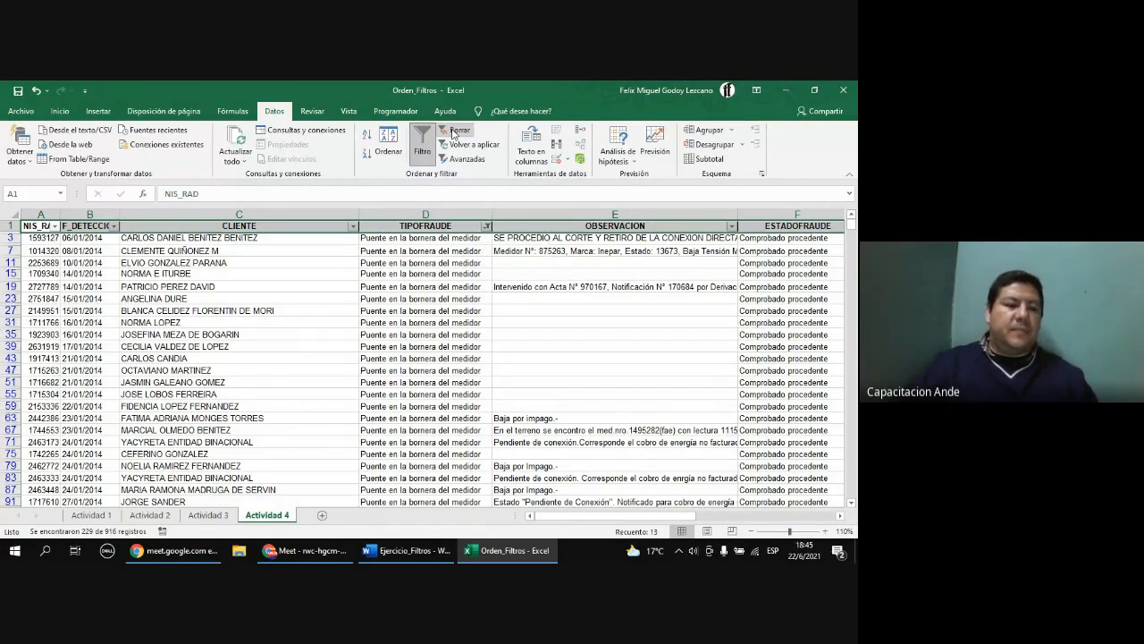
pyautogui.click(150, 516)
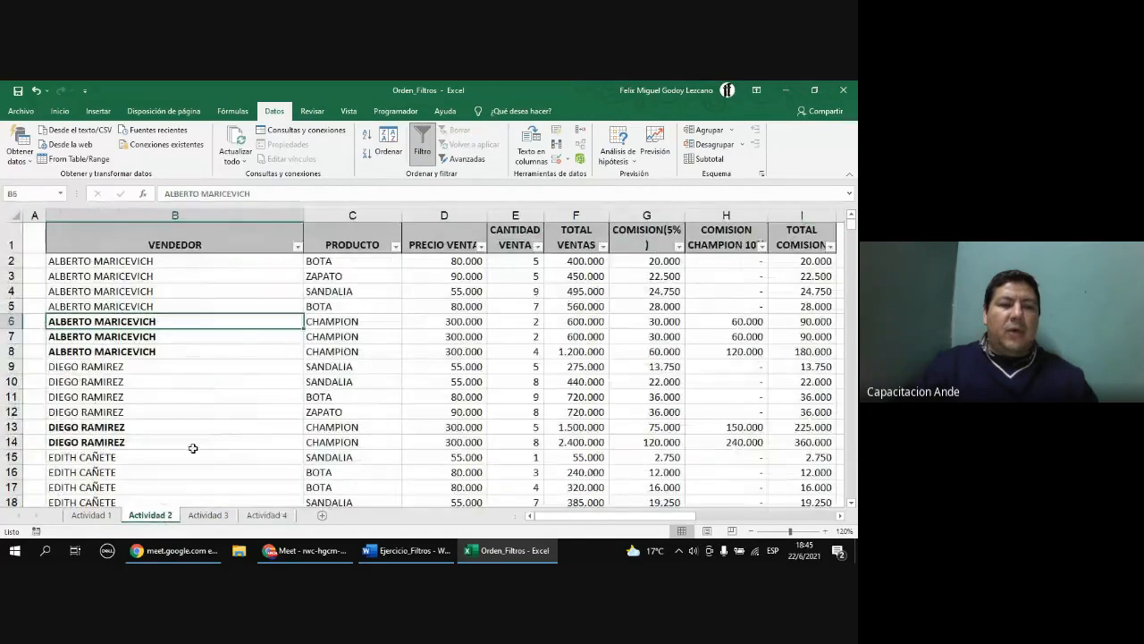
pyautogui.click(238, 341)
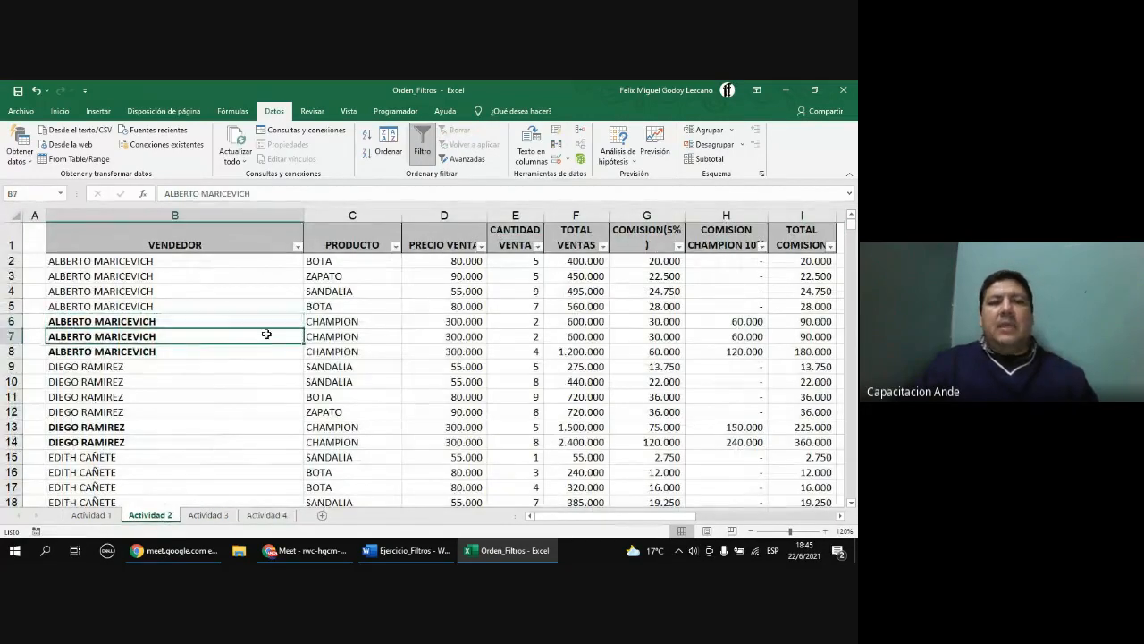
# - Filter the PRODUCTO column to show only SANDALIA, and clear the filter after checking the rows
pyautogui.click(396, 246)
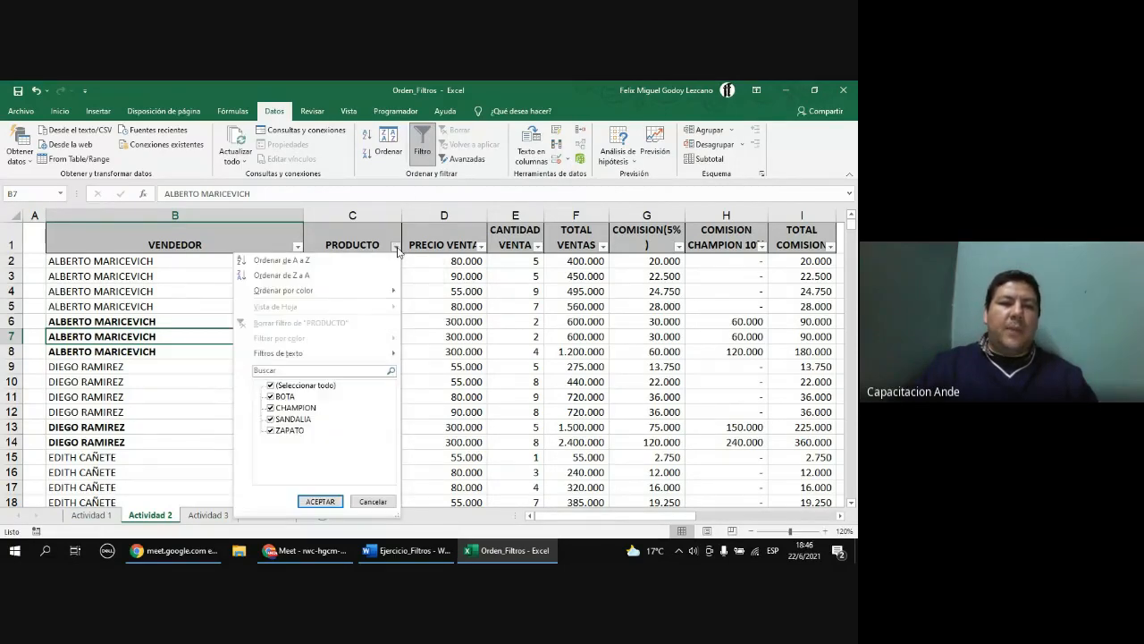
pyautogui.click(271, 385)
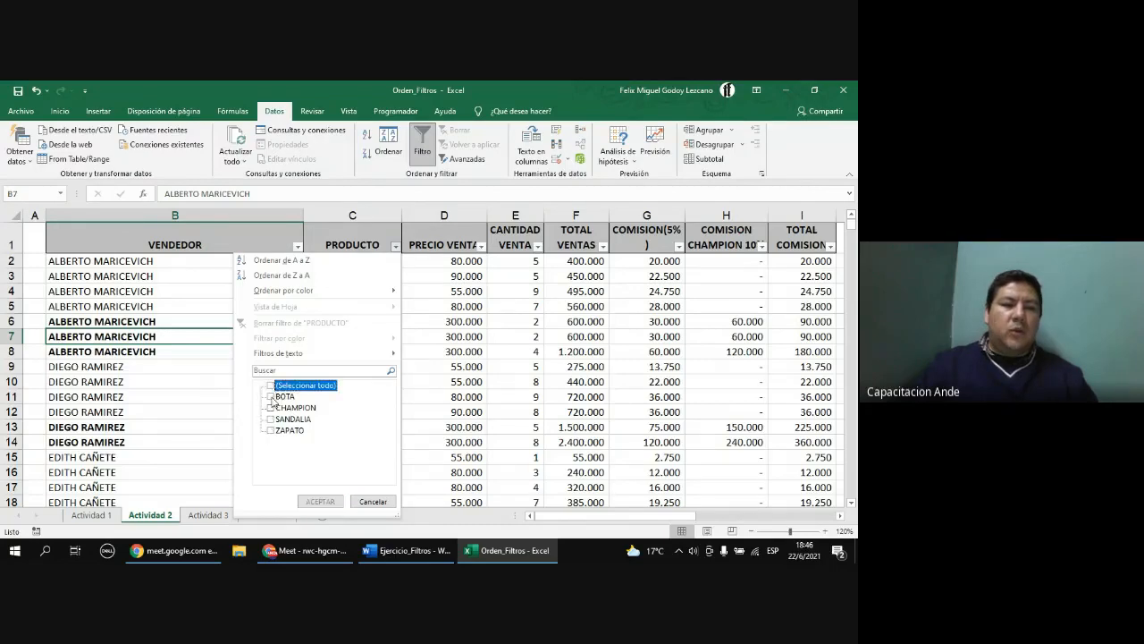
pyautogui.click(270, 419)
pyautogui.click(320, 501)
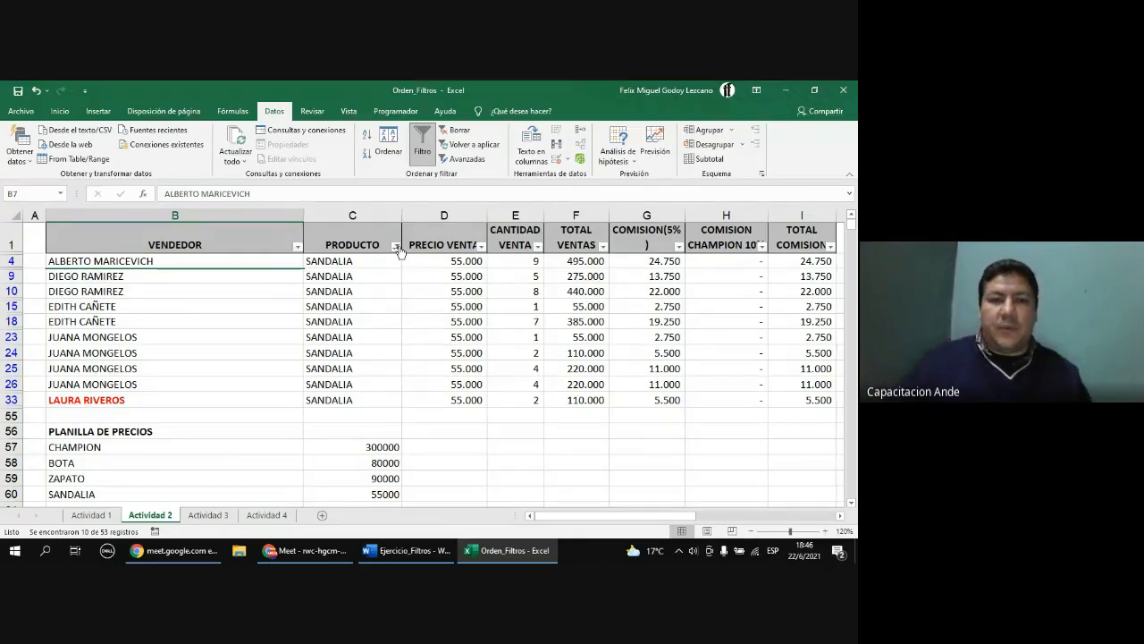
pyautogui.click(458, 130)
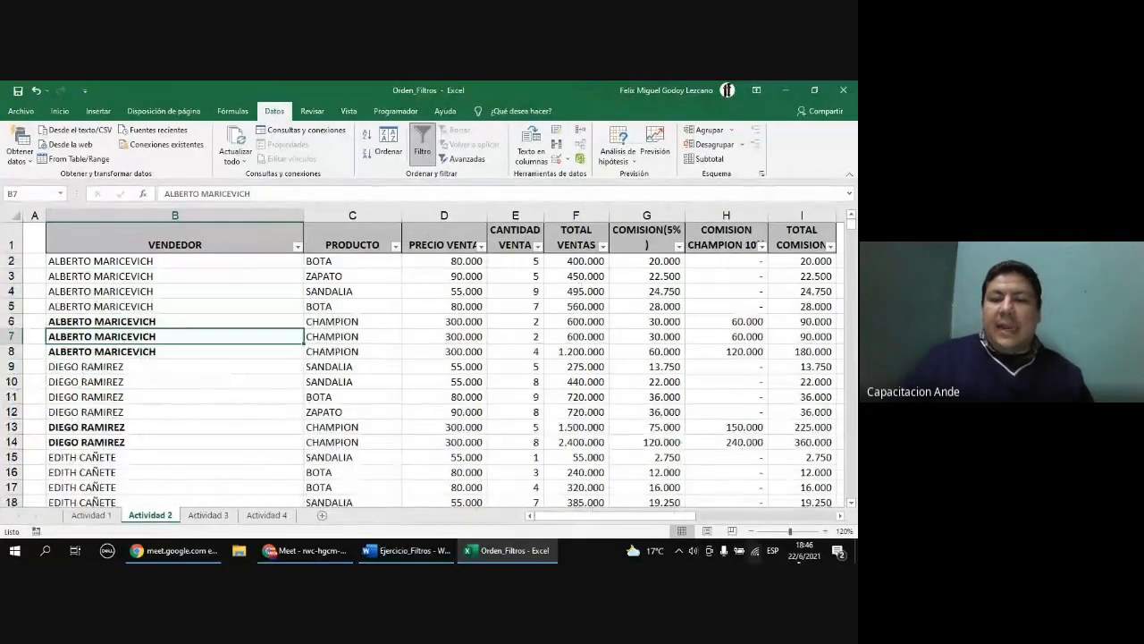
# - Filter the TOTAL VENTAS column with a number filter for values below average (Inferior al promedio)
pyautogui.click(841, 516)
pyautogui.click(842, 517)
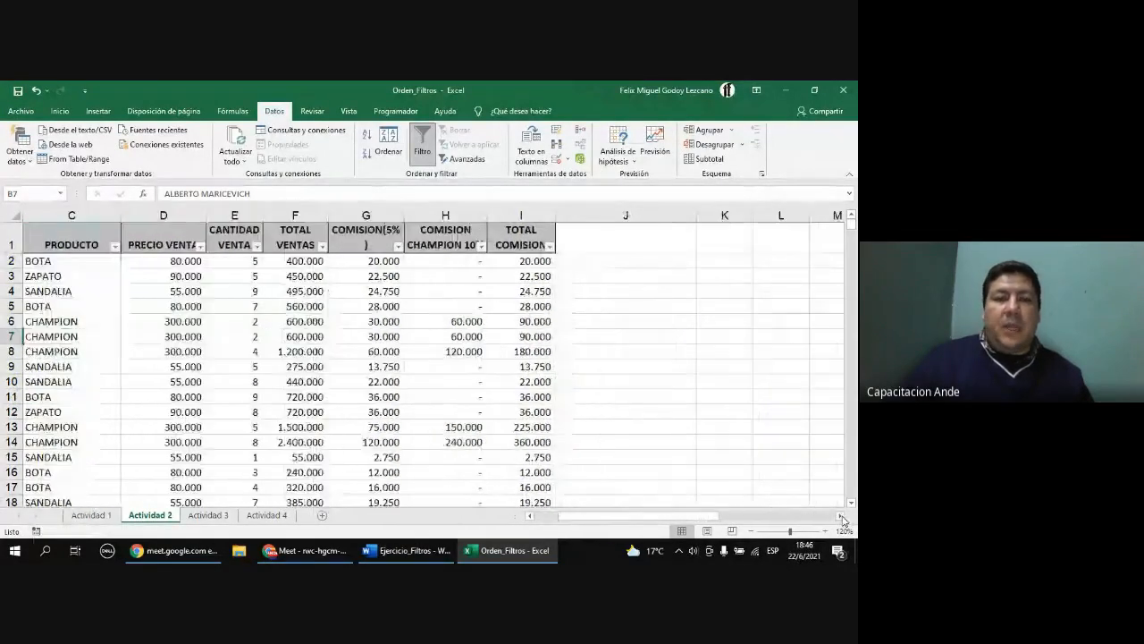
pyautogui.click(531, 517)
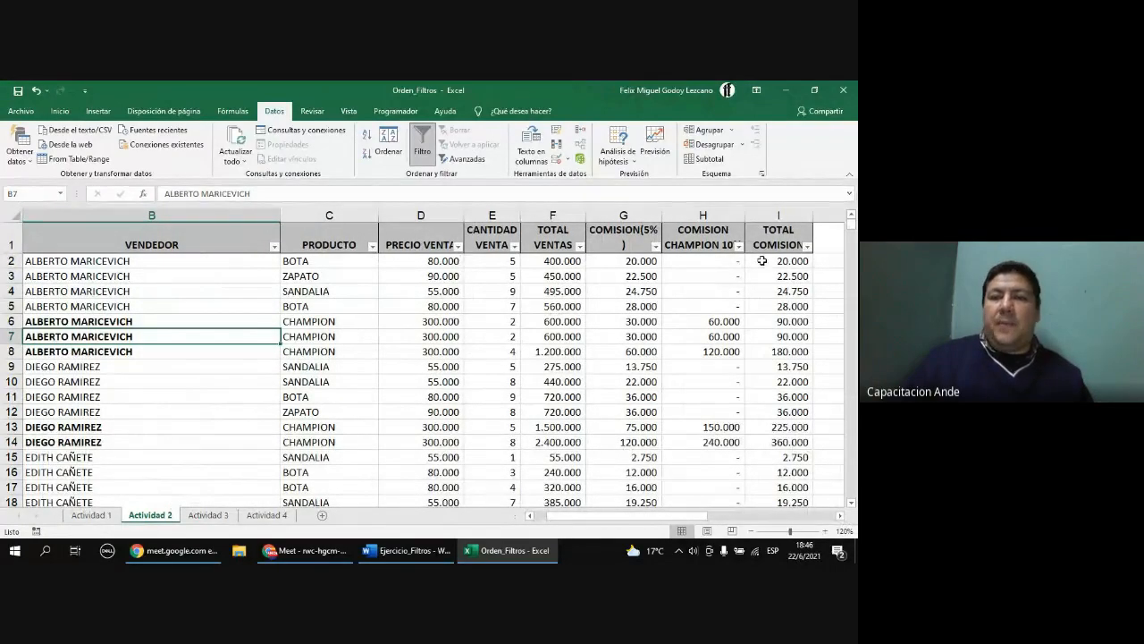
pyautogui.click(580, 247)
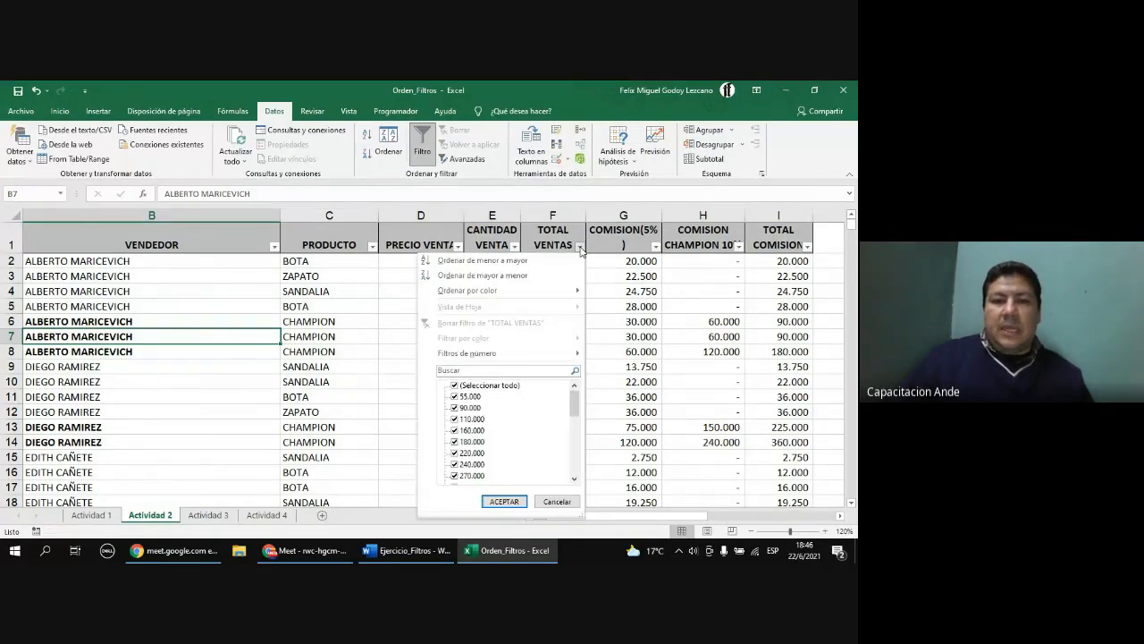
pyautogui.moveTo(575, 401)
pyautogui.mouseDown()
pyautogui.moveTo(584, 463)
pyautogui.moveTo(580, 400)
pyautogui.mouseUp()
pyautogui.moveTo(481, 356)
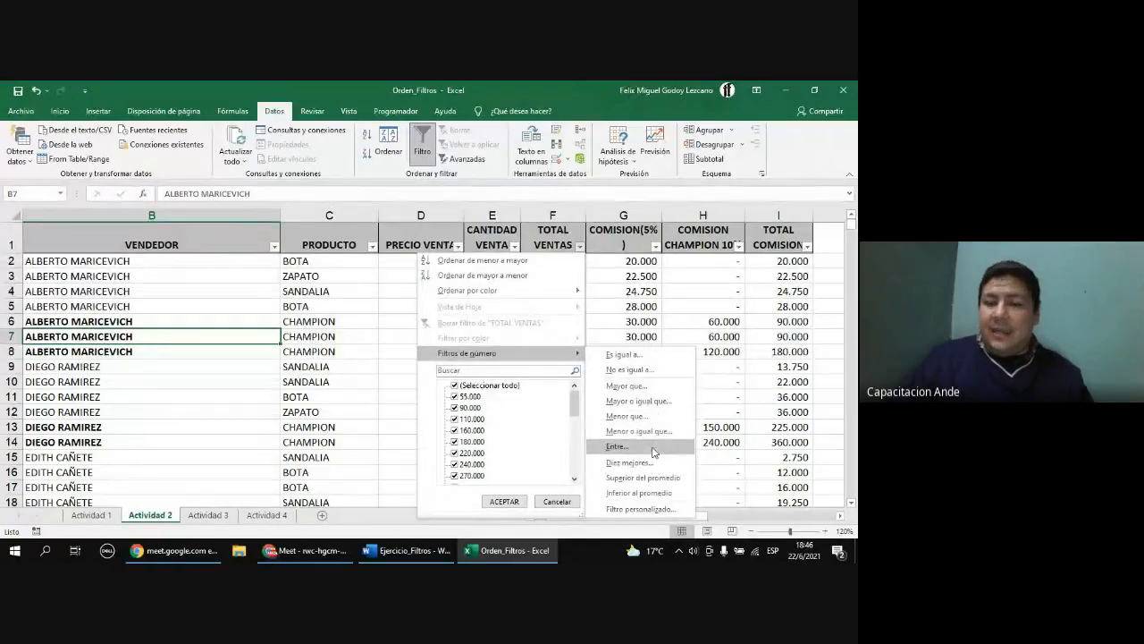
pyautogui.click(654, 493)
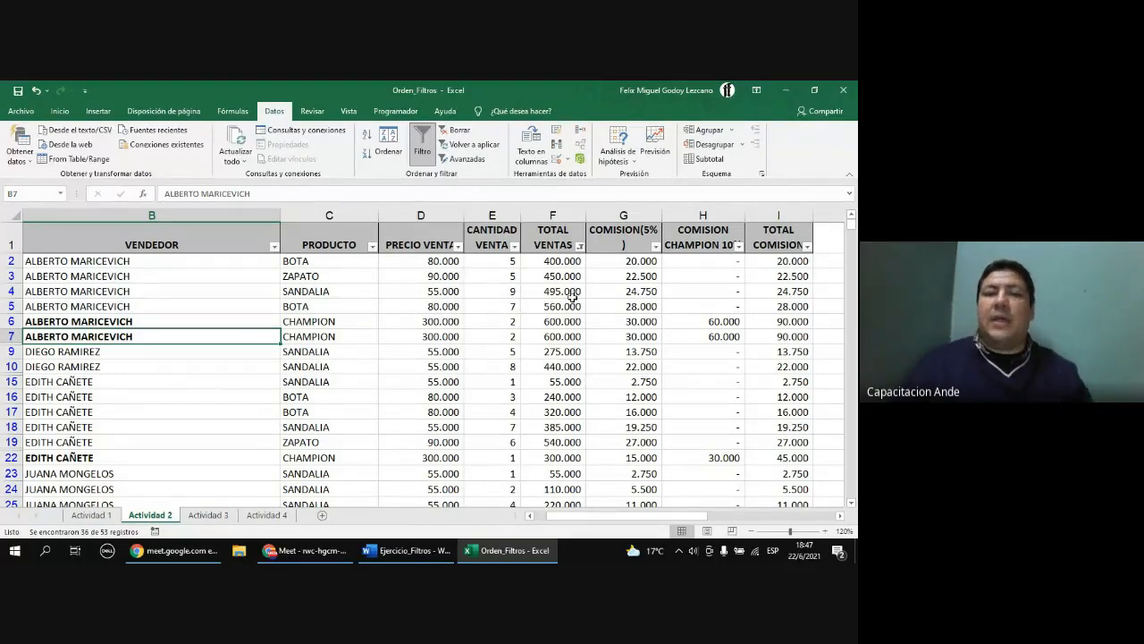
# - Change the TOTAL VENTAS number filter to show values greater than 200000
pyautogui.click(581, 248)
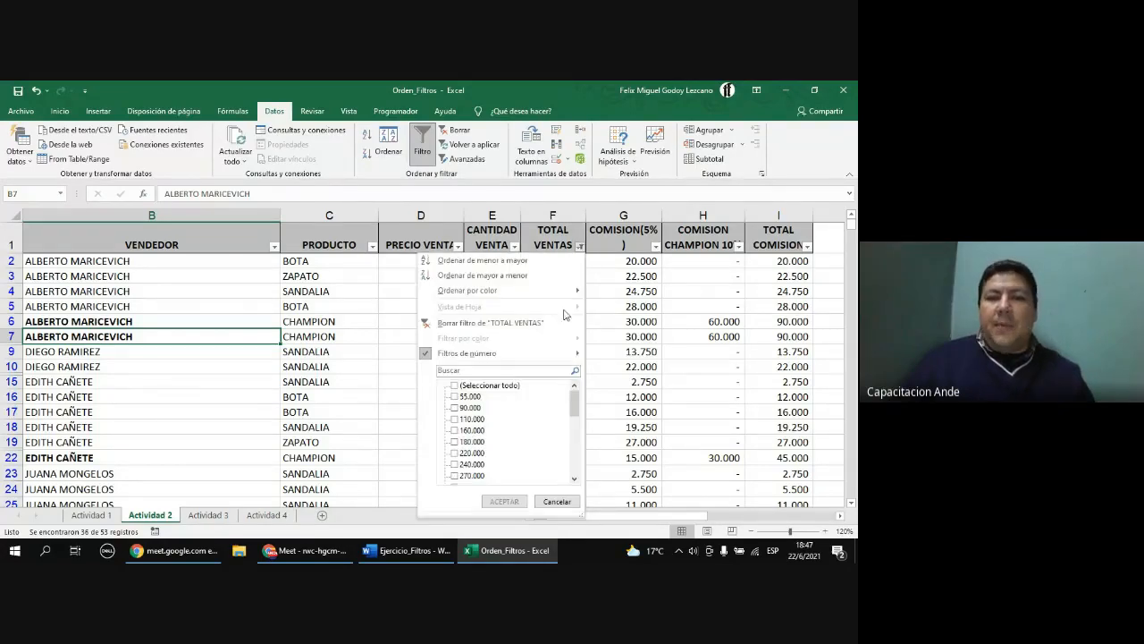
pyautogui.moveTo(559, 353)
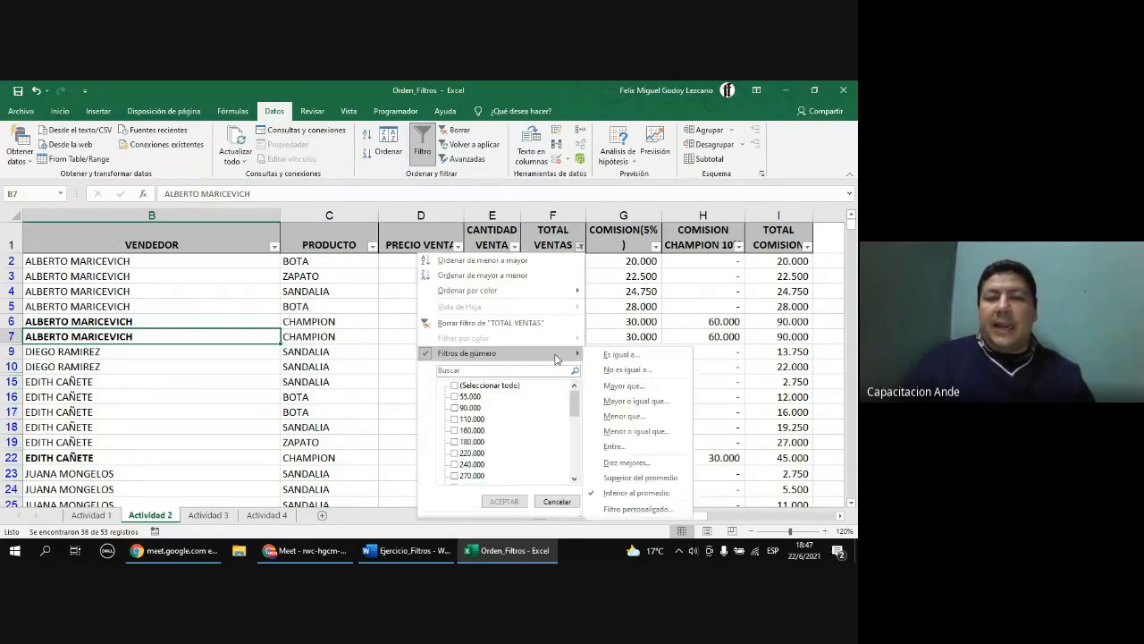
pyautogui.click(652, 386)
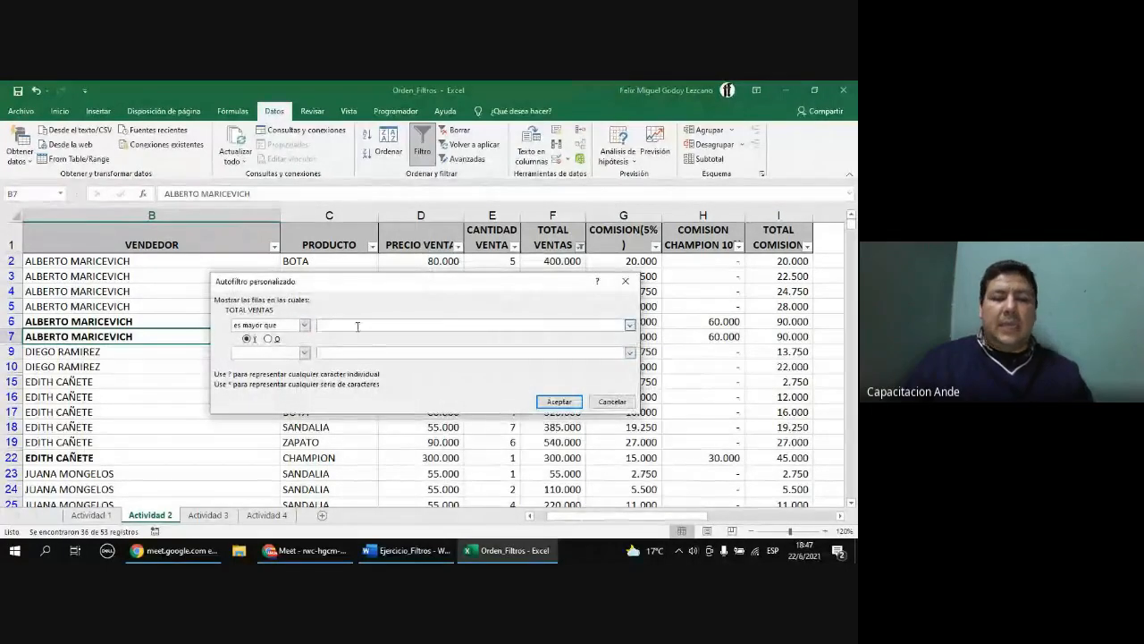
pyautogui.click(358, 326)
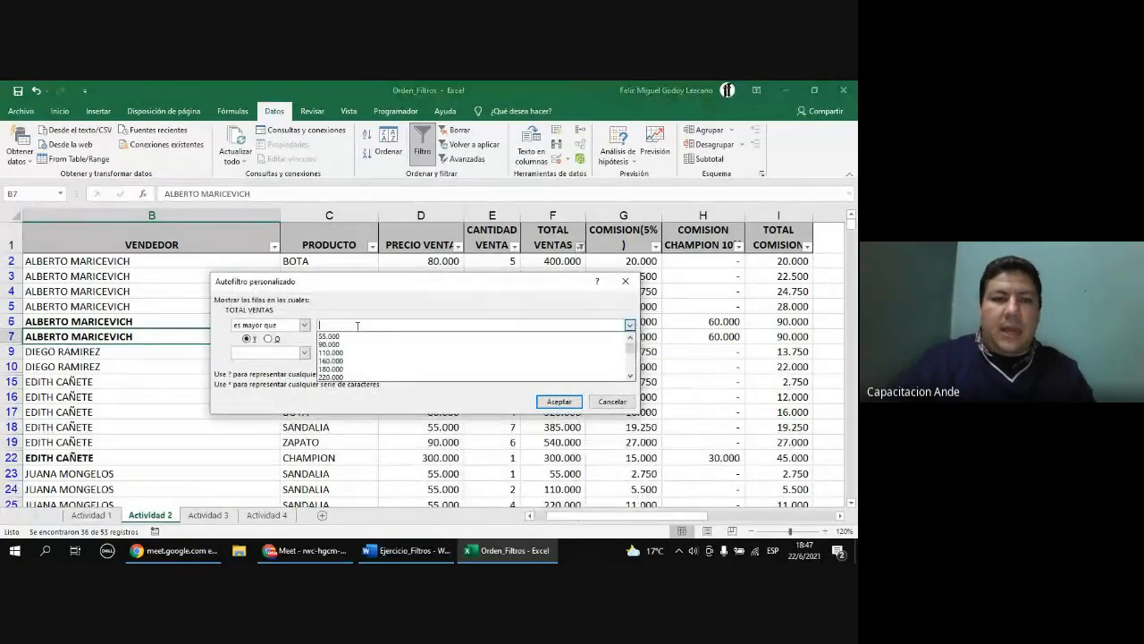
pyautogui.write('20')
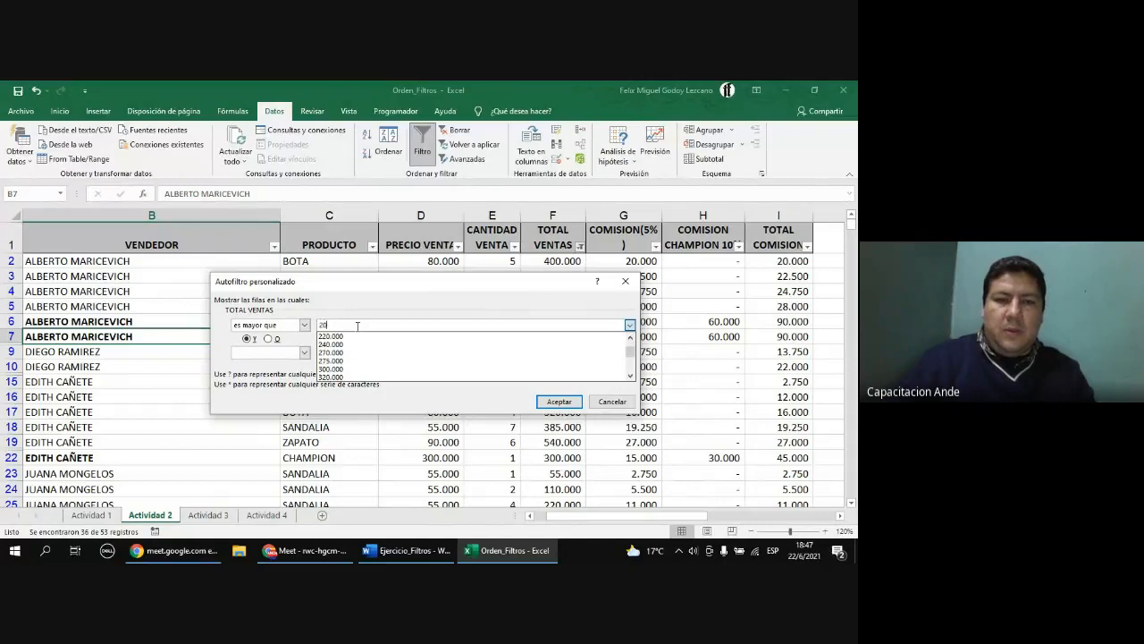
pyautogui.write('00000')
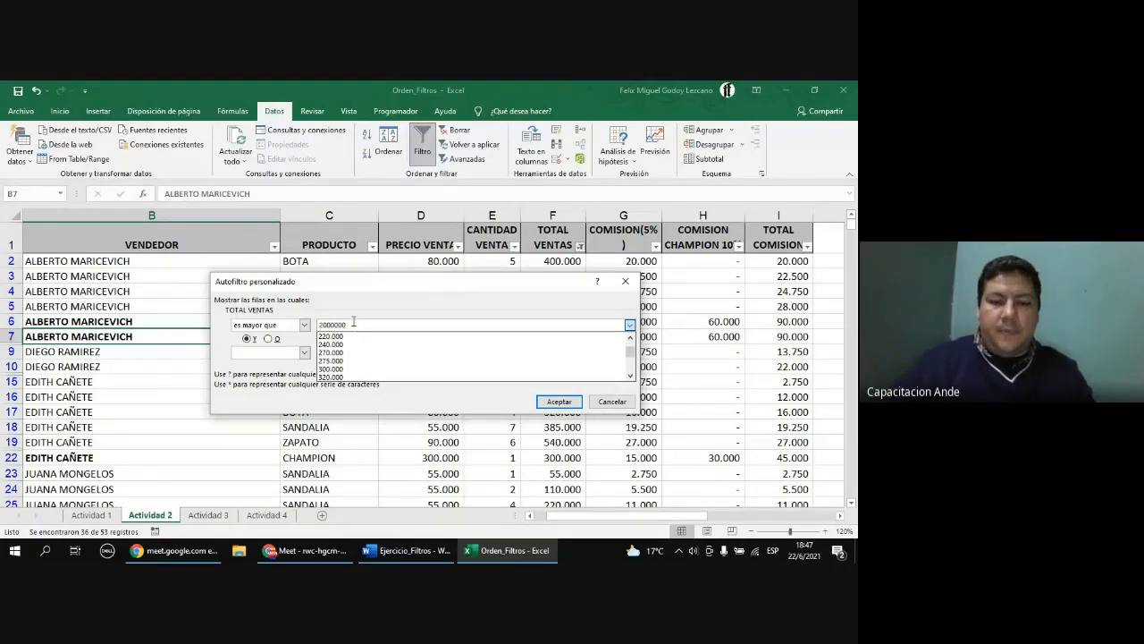
pyautogui.click(563, 403)
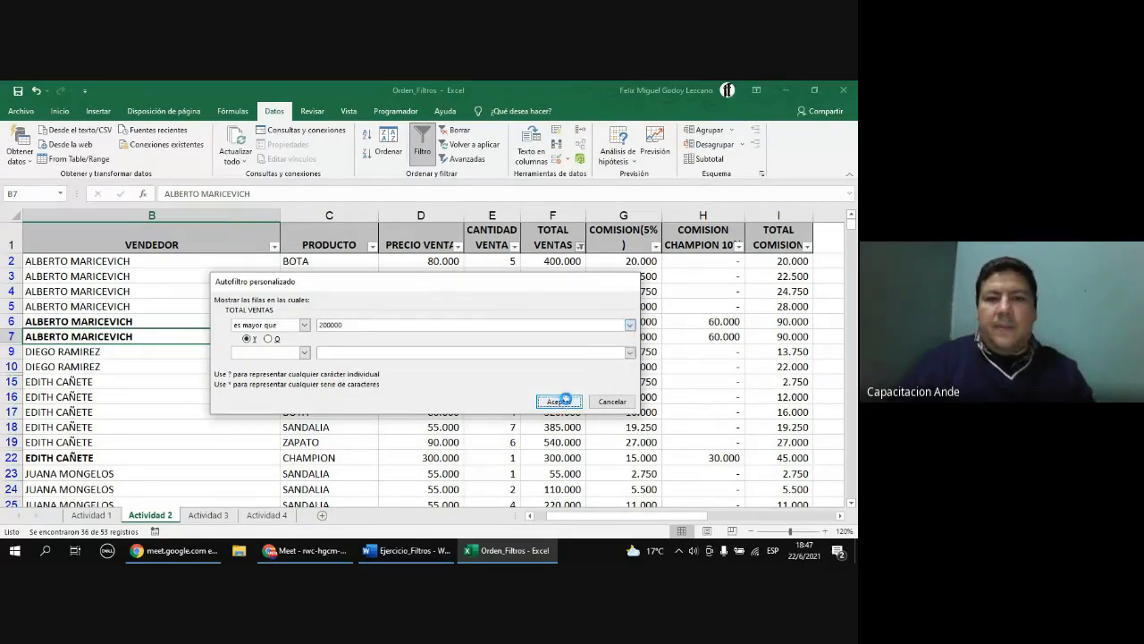
pyautogui.click(559, 402)
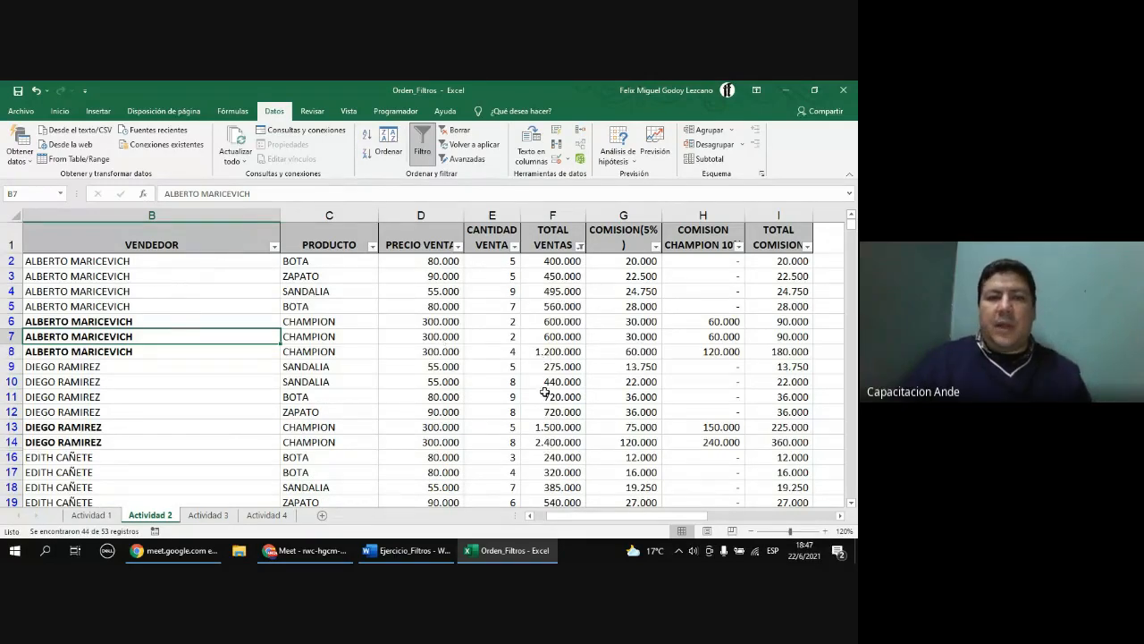
# - Clear the TOTAL VENTAS filter and turn off filtering on the Actividad 2 header row
pyautogui.click(455, 129)
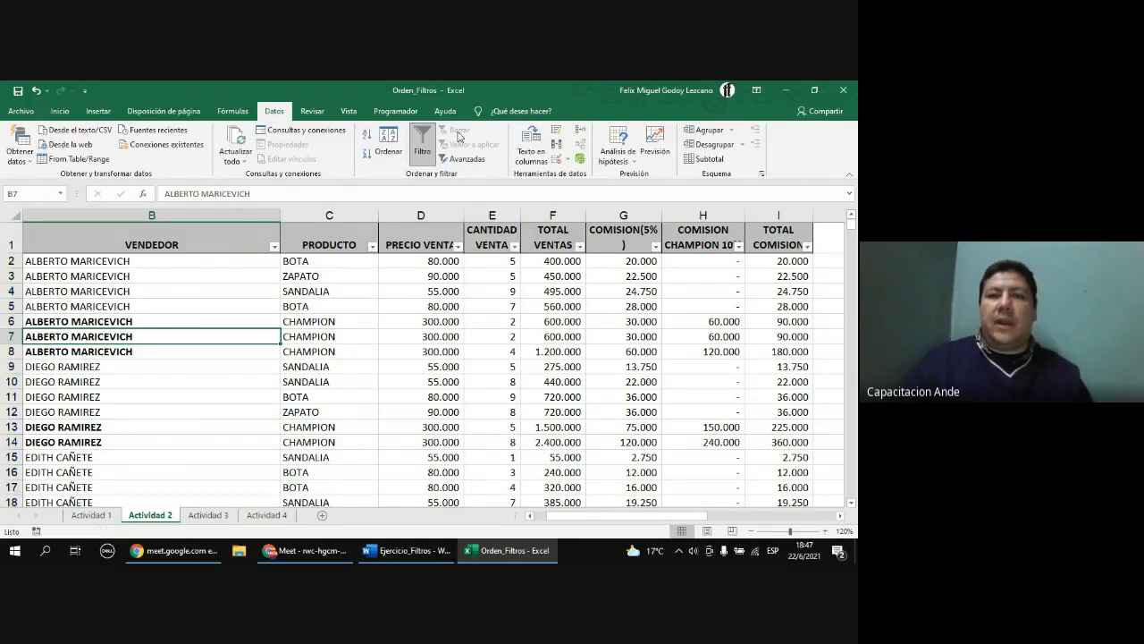
pyautogui.moveTo(762, 239); pyautogui.dragTo(170, 225)
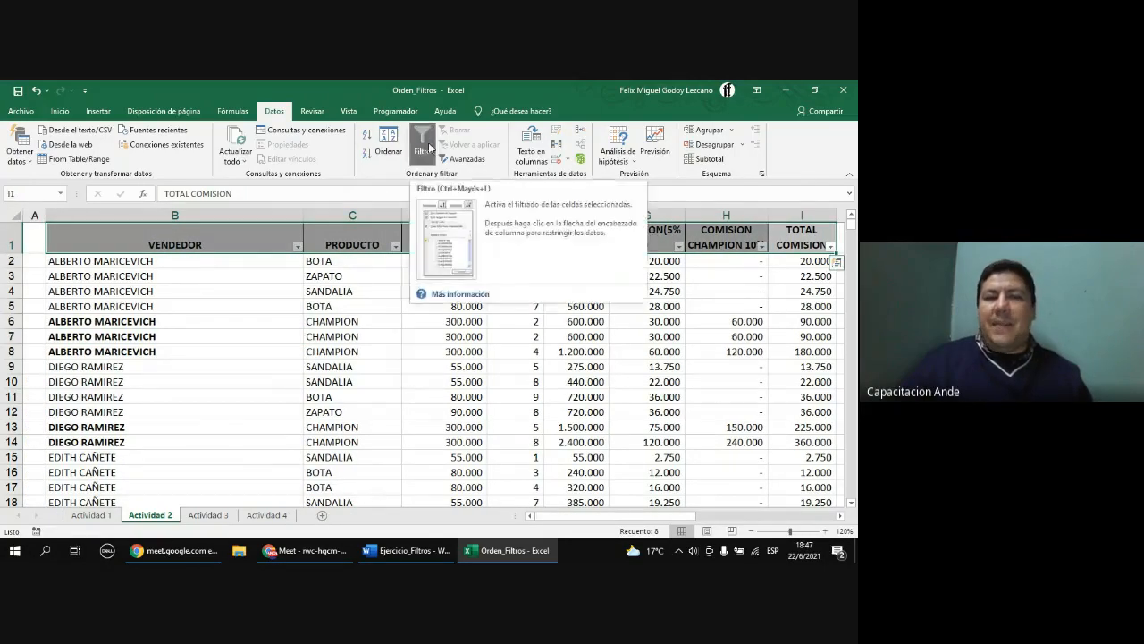
pyautogui.click(429, 147)
pyautogui.click(451, 240)
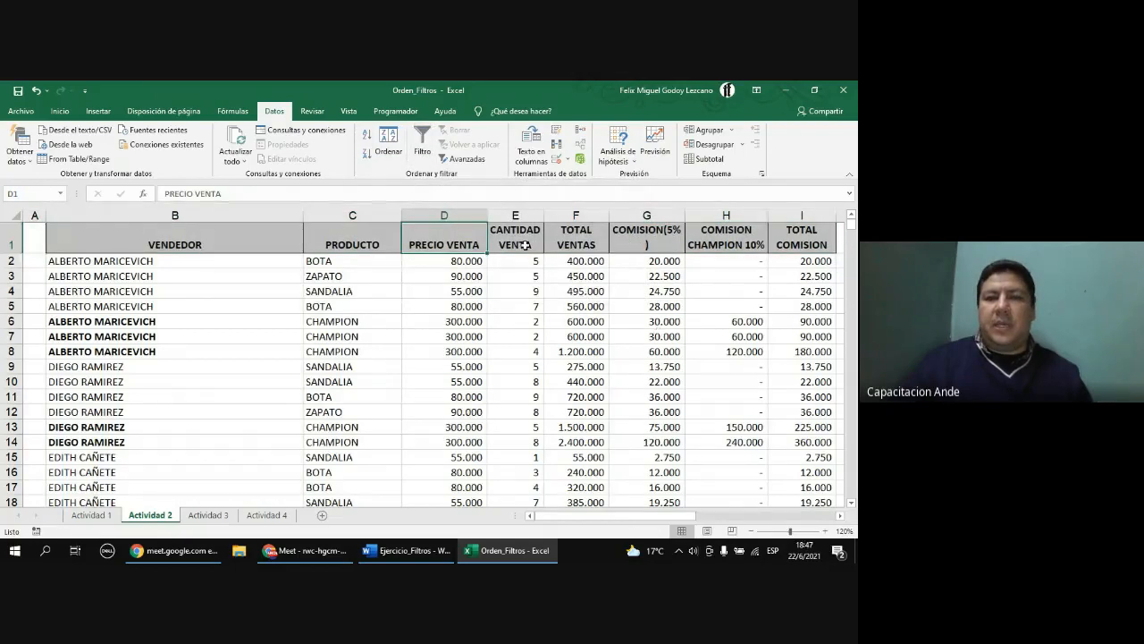
pyautogui.click(515, 239)
pyautogui.click(639, 241)
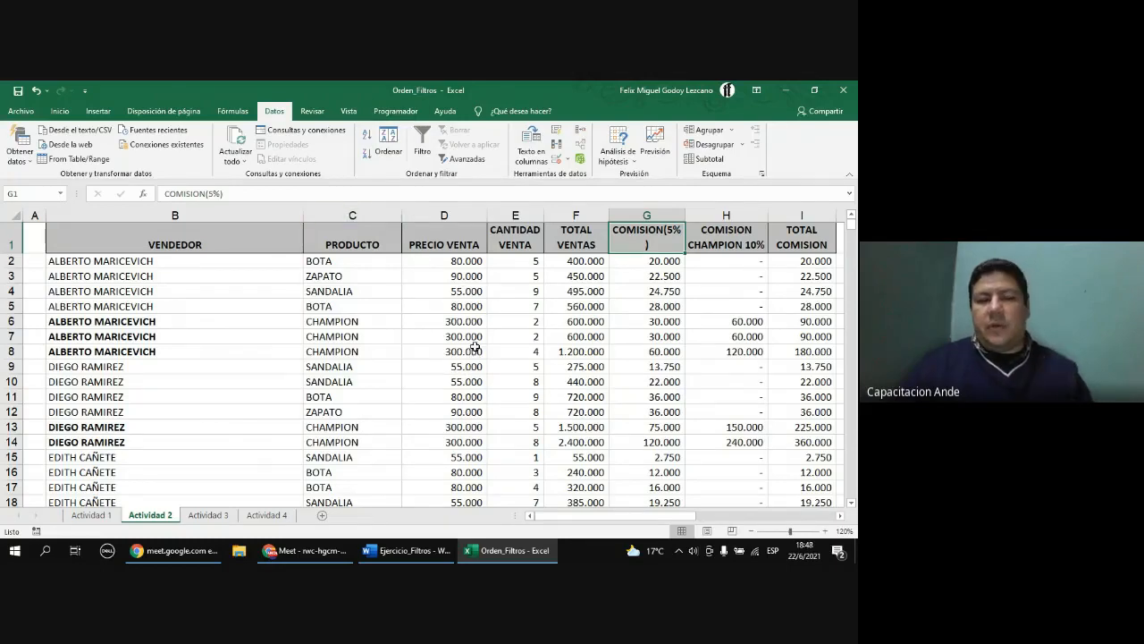
# - On the Actividad 3 sheet, turn on filtering for the header row from CI to TOTAL FACTURA
pyautogui.click(209, 516)
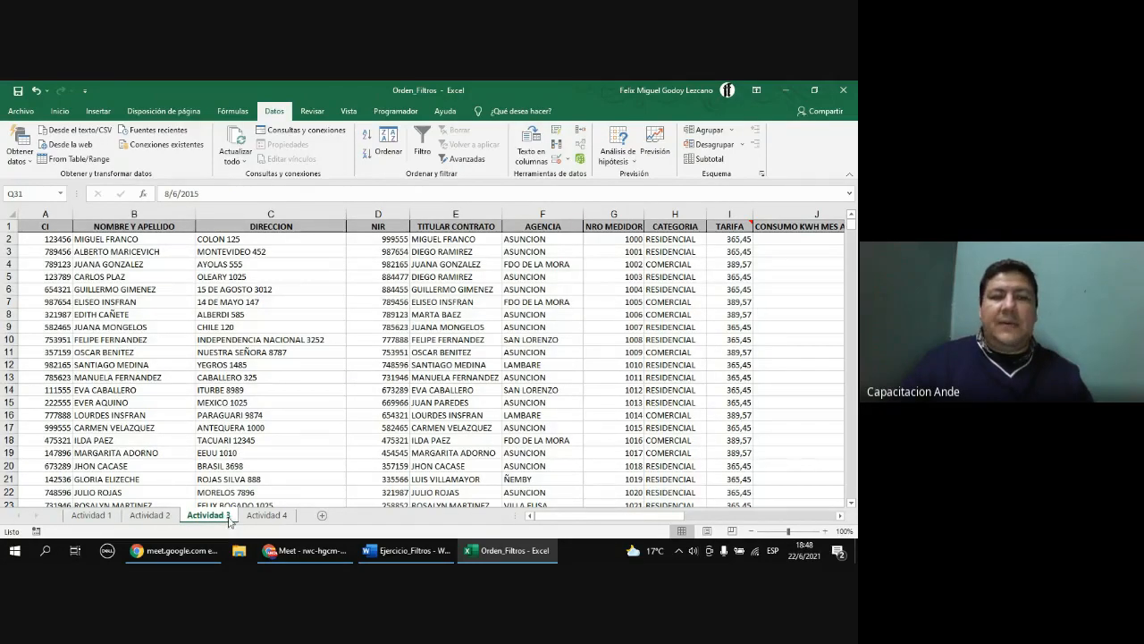
pyautogui.moveTo(49, 226); pyautogui.dragTo(609, 227)
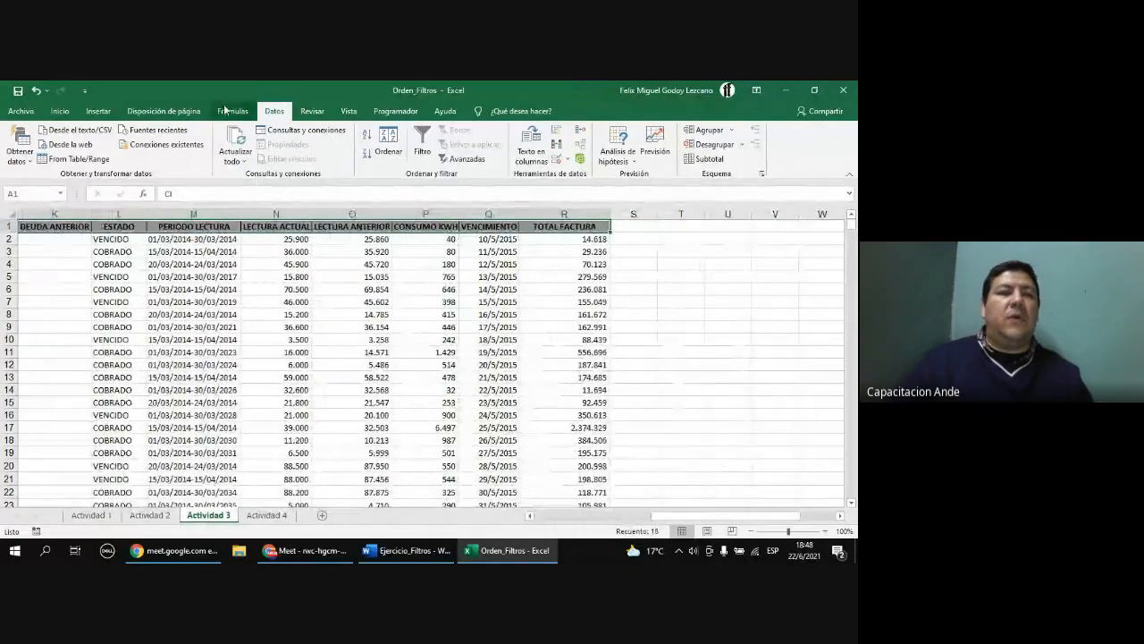
pyautogui.click(424, 141)
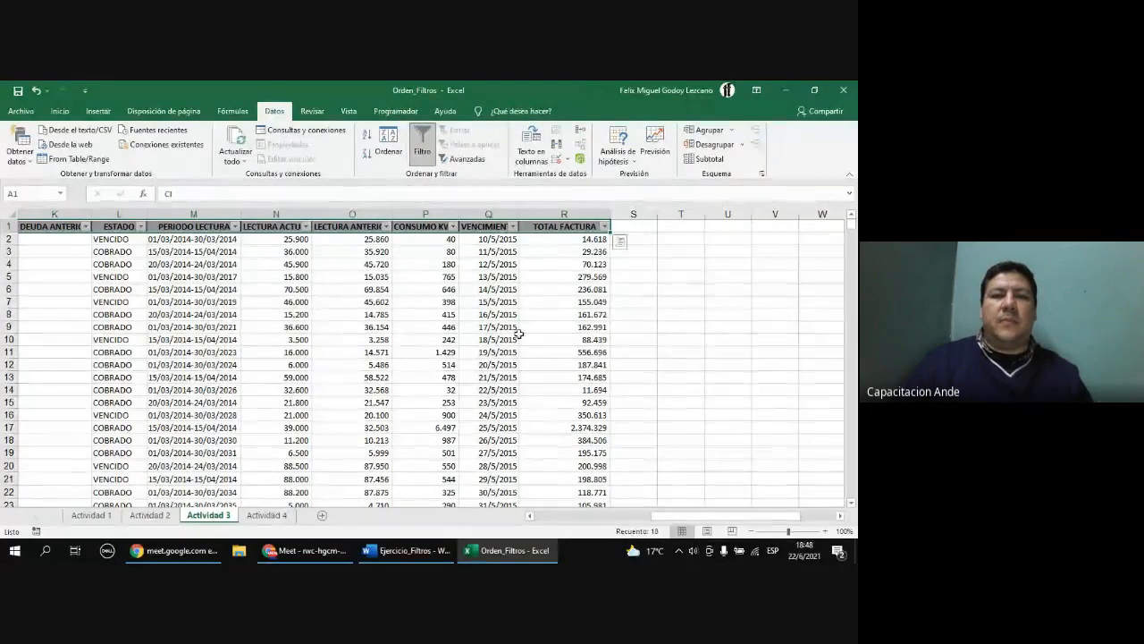
# - Review the date filter options available for the VENCIMIENTO column without applying any
pyautogui.click(493, 241)
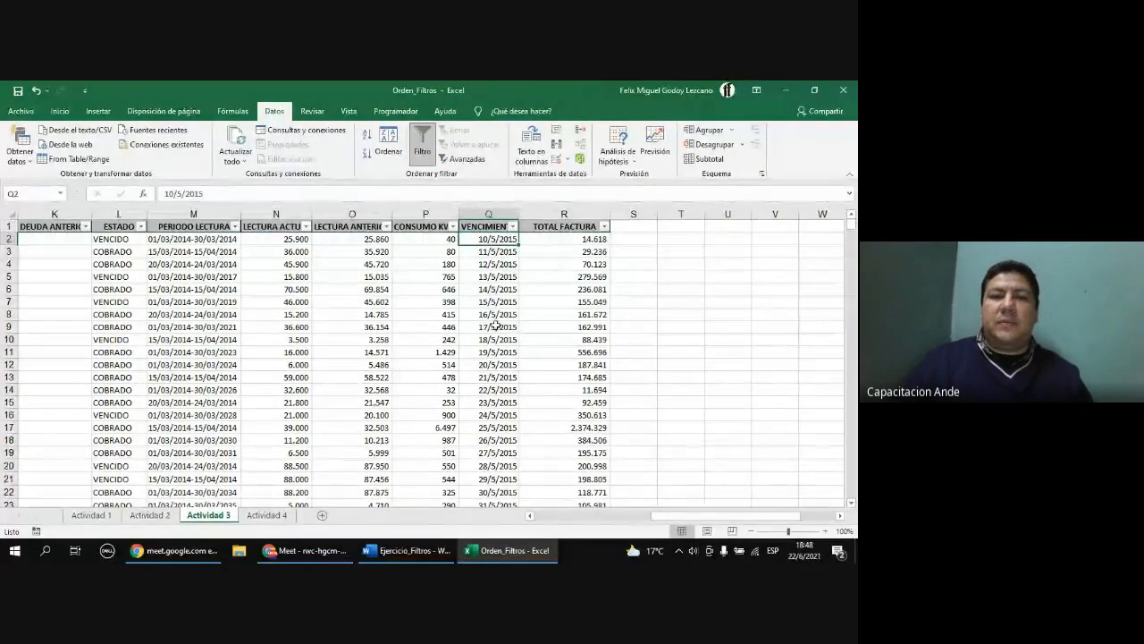
pyautogui.click(513, 227)
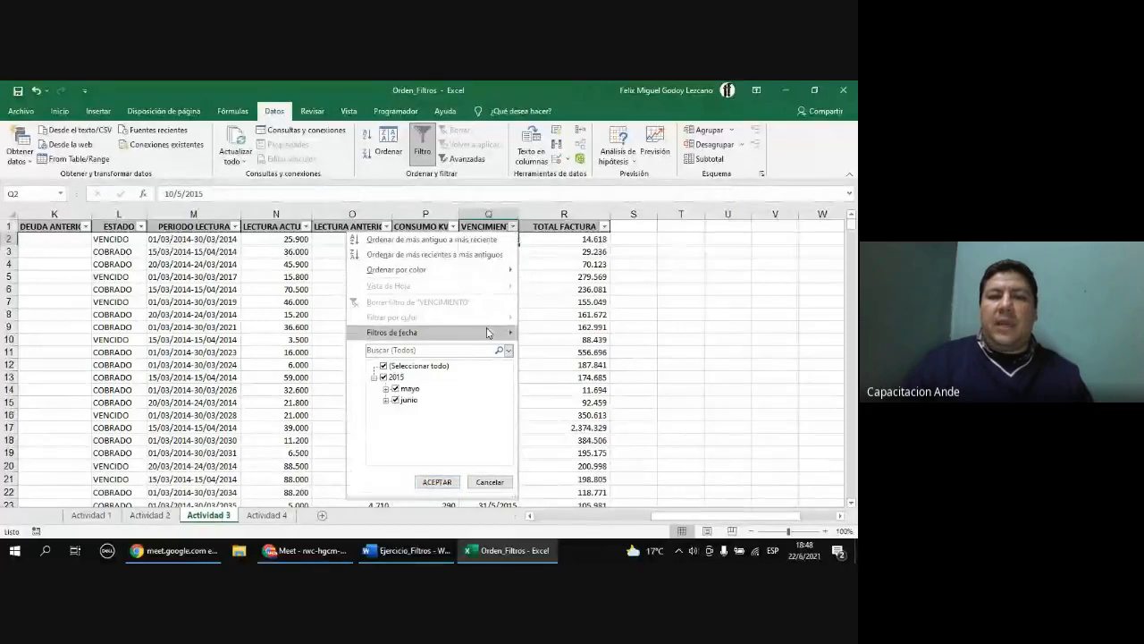
pyautogui.moveTo(482, 335)
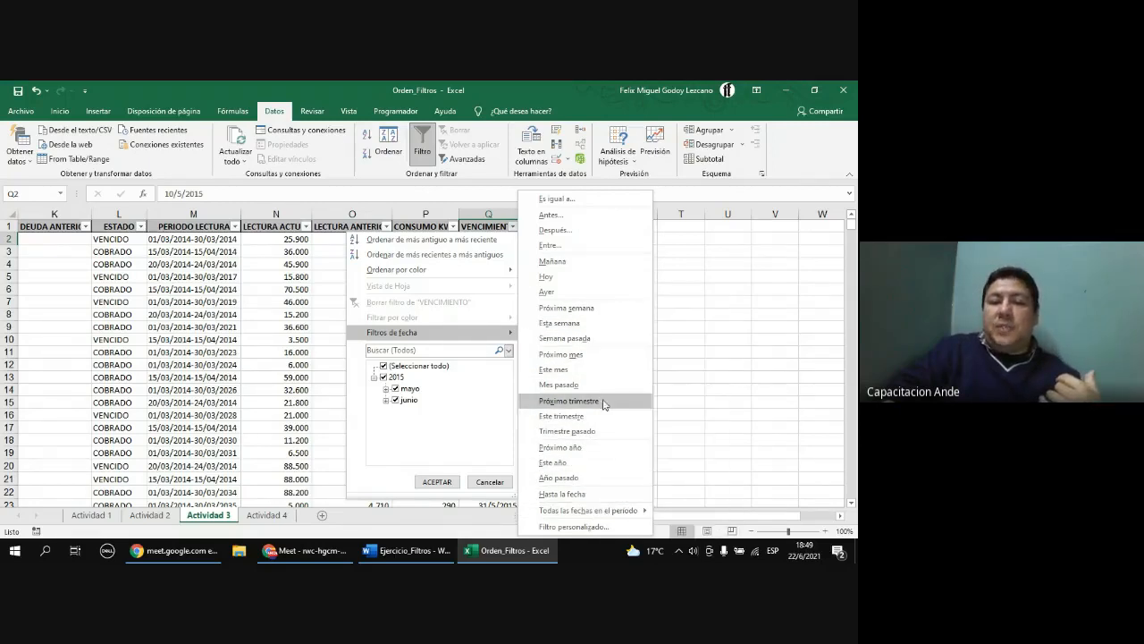
pyautogui.click(528, 79)
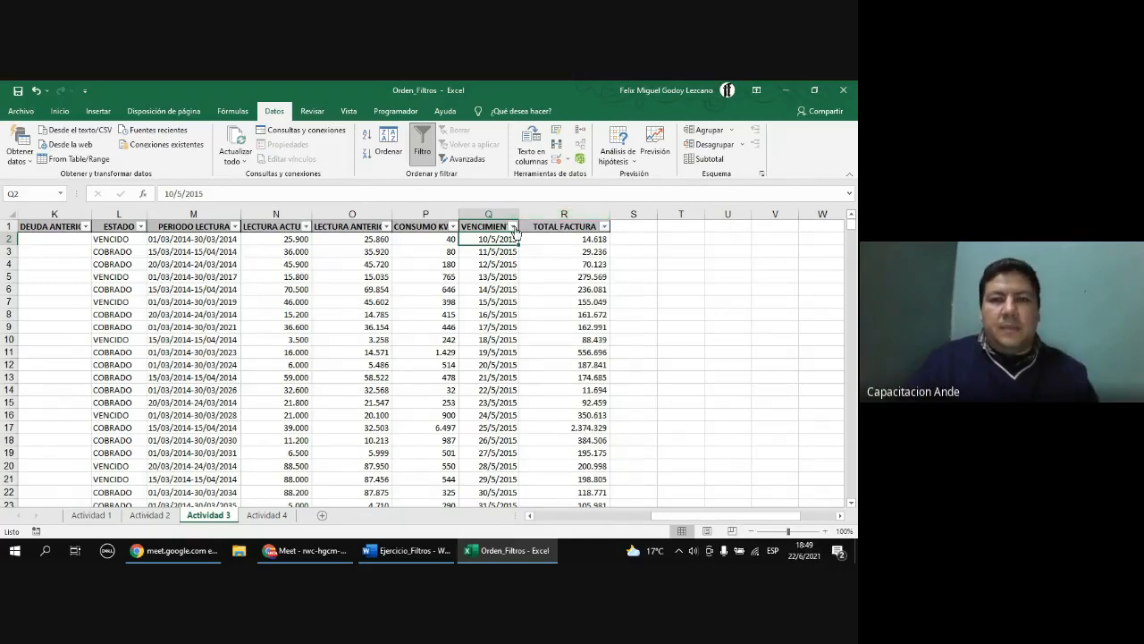
# - Filter the VENCIMIENTO column to show only the junio 2015 dates
pyautogui.click(512, 226)
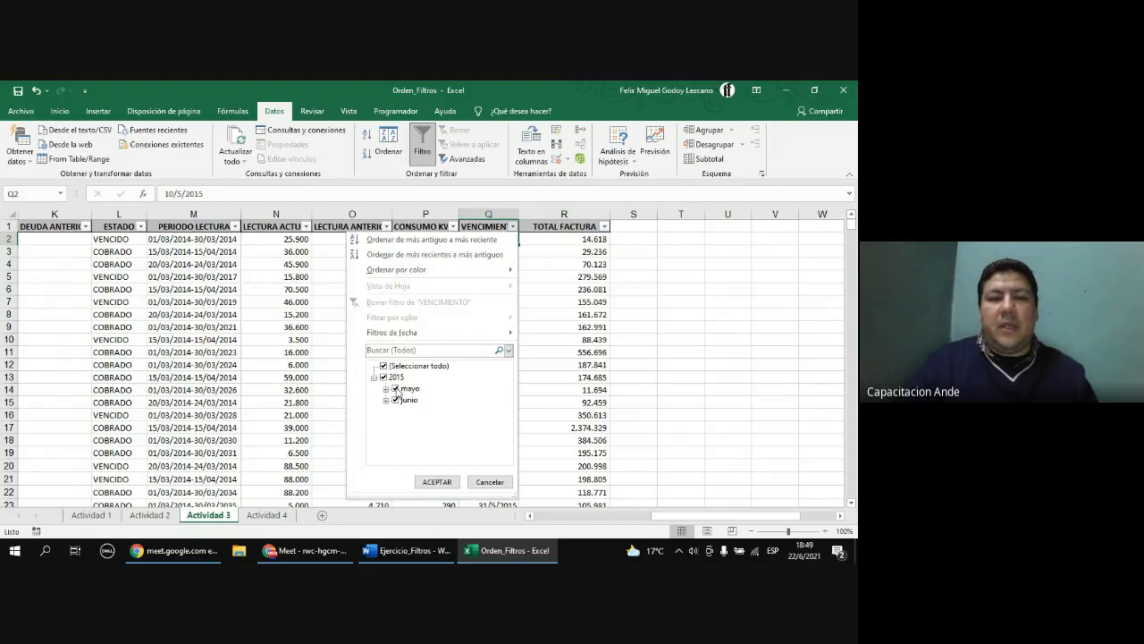
pyautogui.click(396, 389)
pyautogui.click(395, 399)
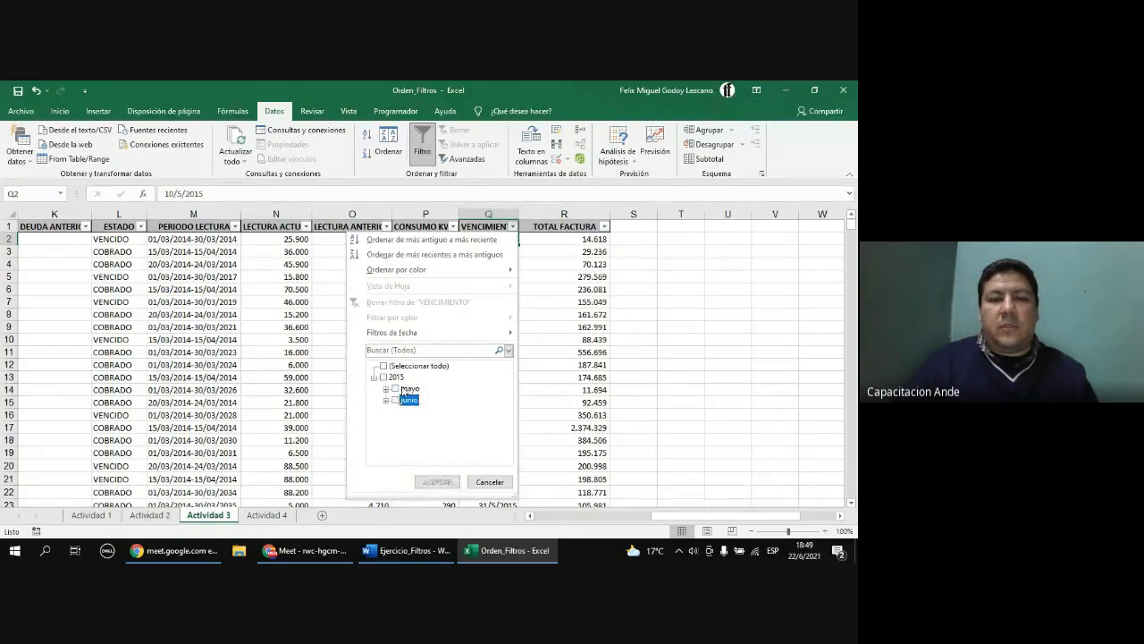
pyautogui.click(396, 400)
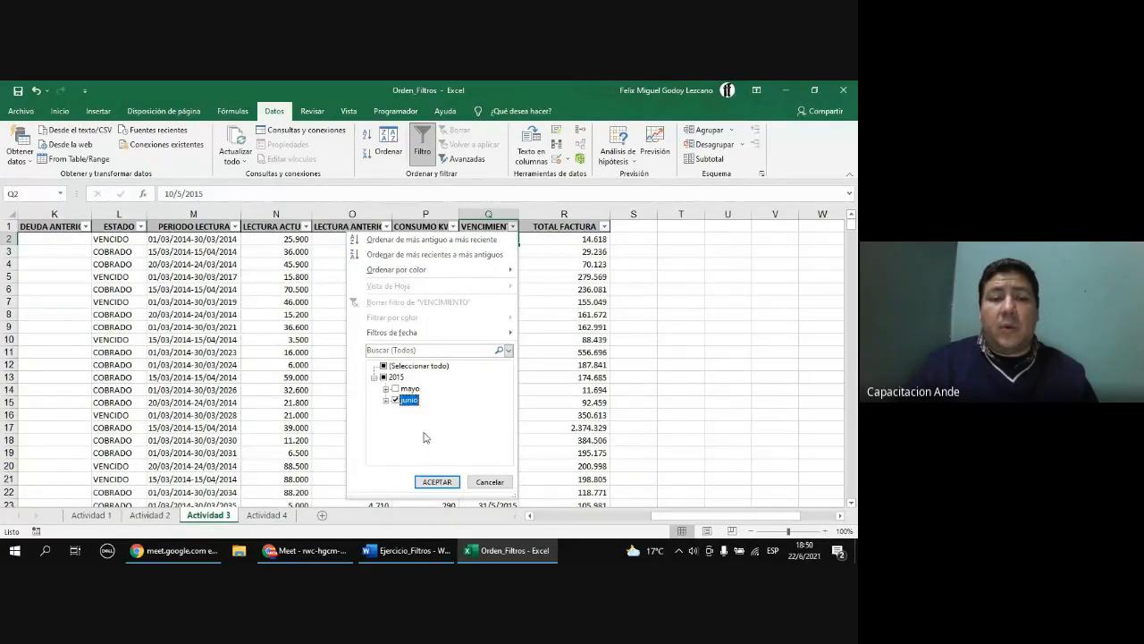
pyautogui.click(438, 480)
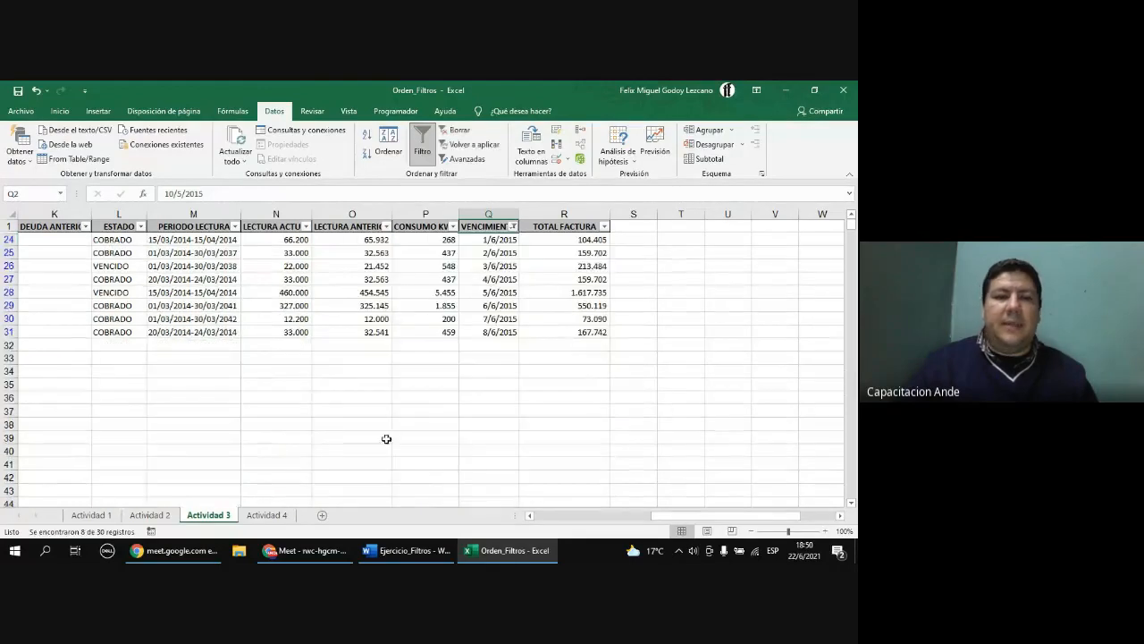
# - Look across the columns of the filtered Actividad 3 rows and clear the VENCIMIENTO filter
pyautogui.click(556, 517)
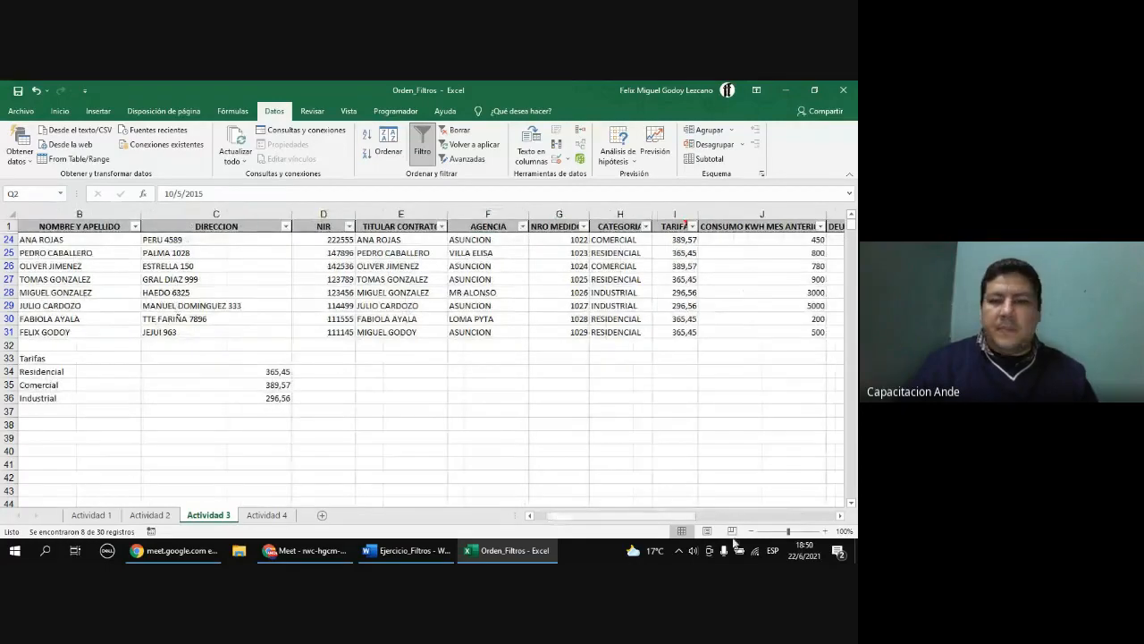
pyautogui.click(841, 516)
pyautogui.click(840, 517)
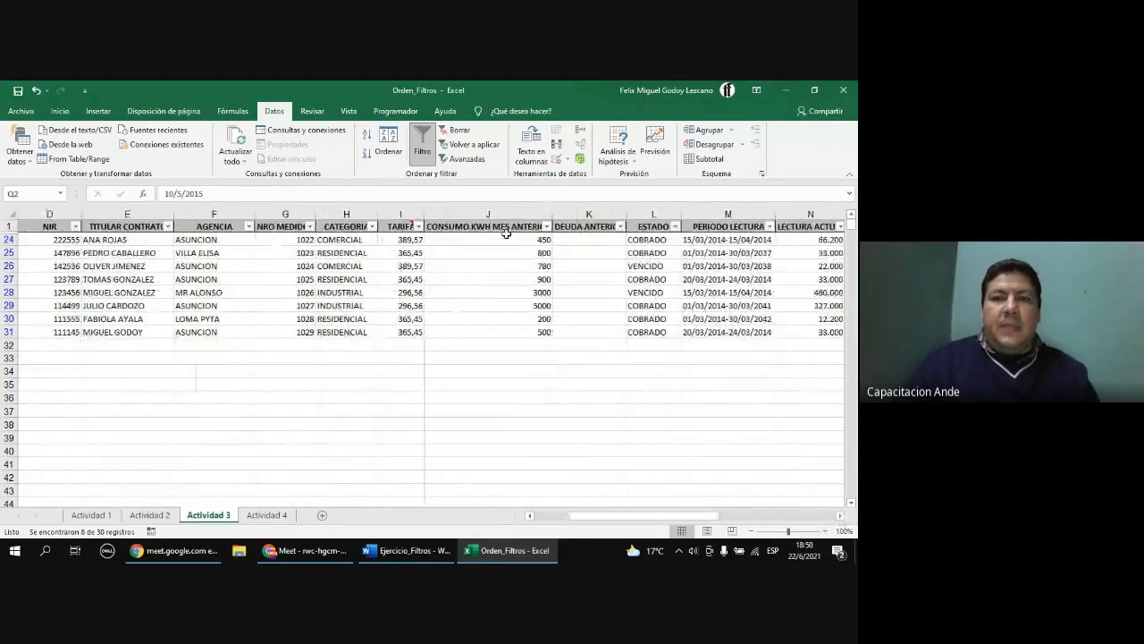
pyautogui.click(456, 130)
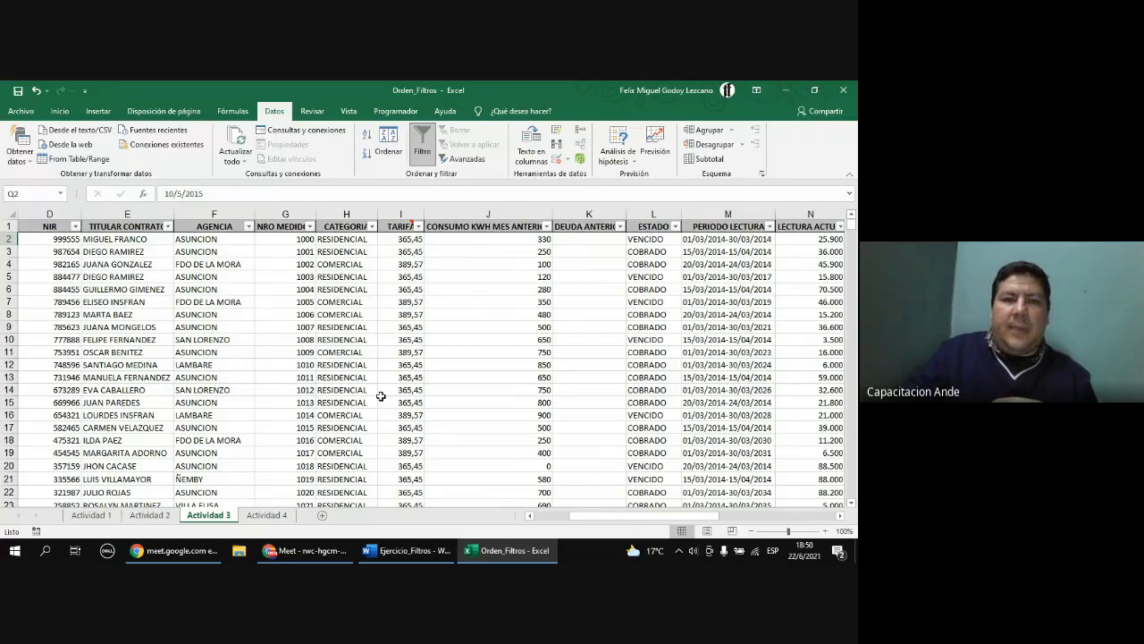
# - Filter the CATEGORIA column on the Actividad 3 sheet to show only RESIDENCIAL
pyautogui.click(371, 227)
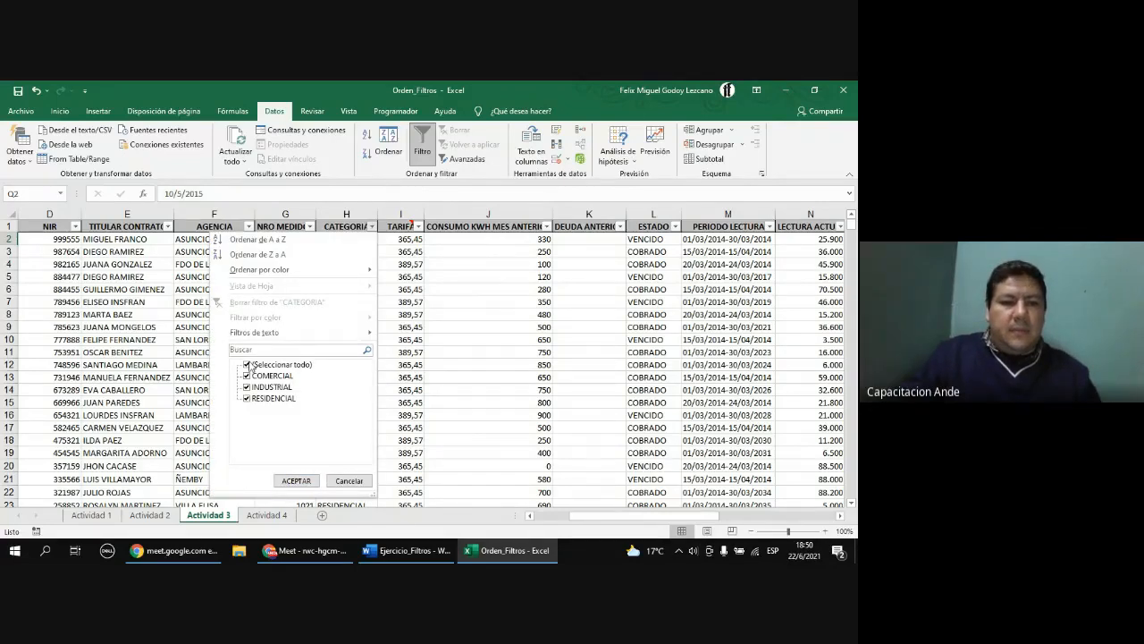
pyautogui.click(247, 364)
pyautogui.click(247, 399)
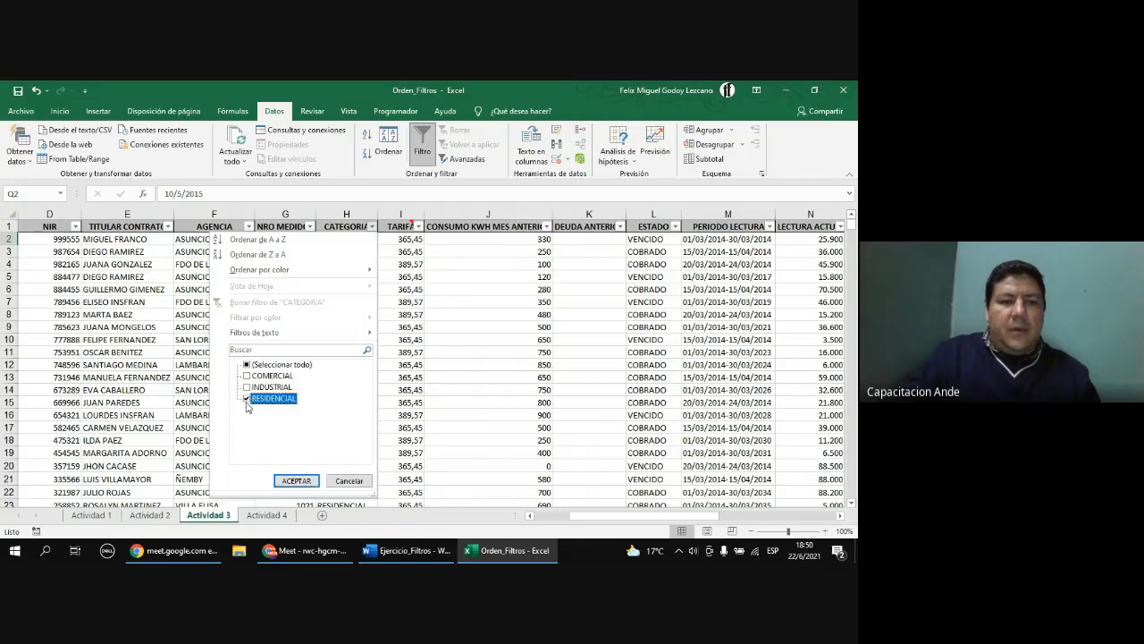
pyautogui.click(297, 480)
# - Copy the filtered RESIDENCIAL rows, with headers from NIR to TOTAL FACTURA, into a new sheet starting at A1
pyautogui.click(55, 227)
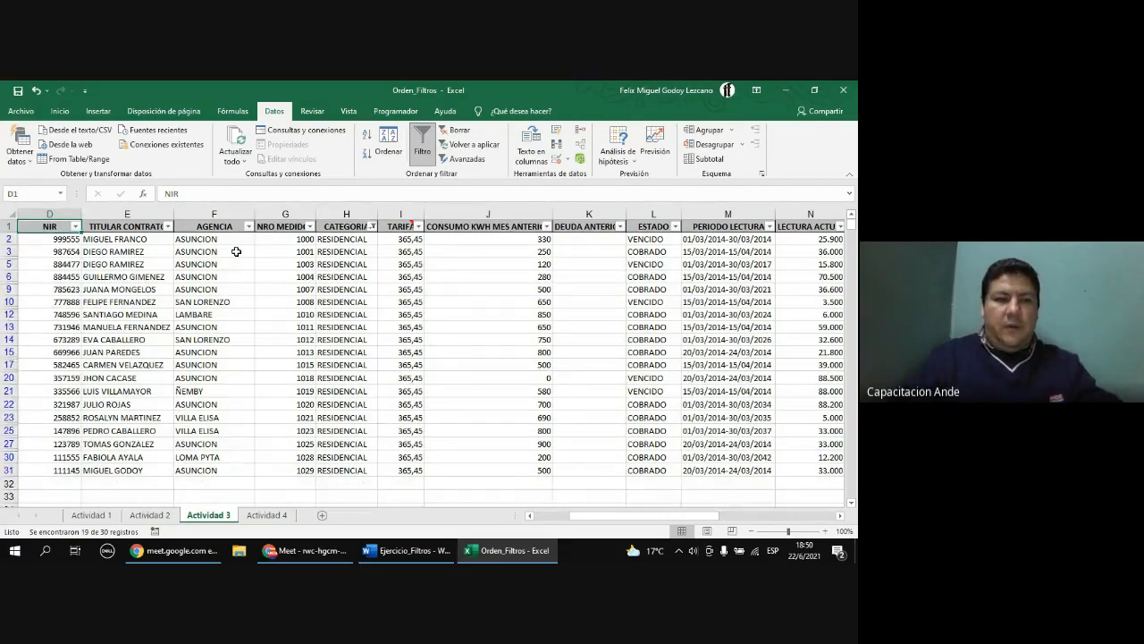
pyautogui.hotkey('ctrl', 'shift', 'Down')
pyautogui.hotkey('ctrl', 'shift', 'Right')
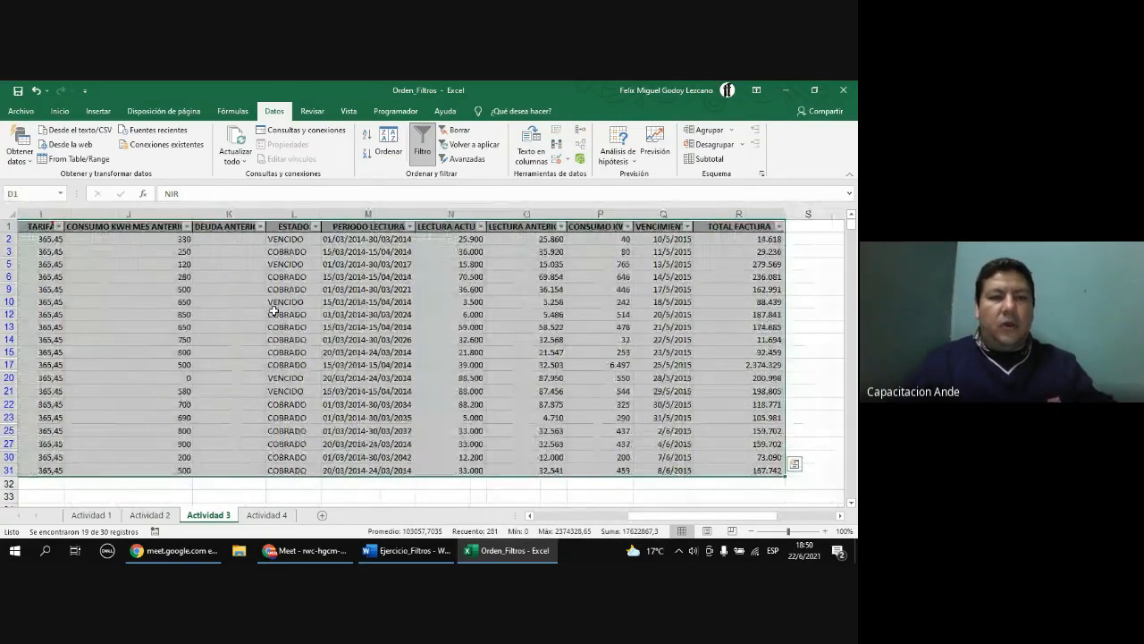
pyautogui.hotkey('ctrl', 'c')
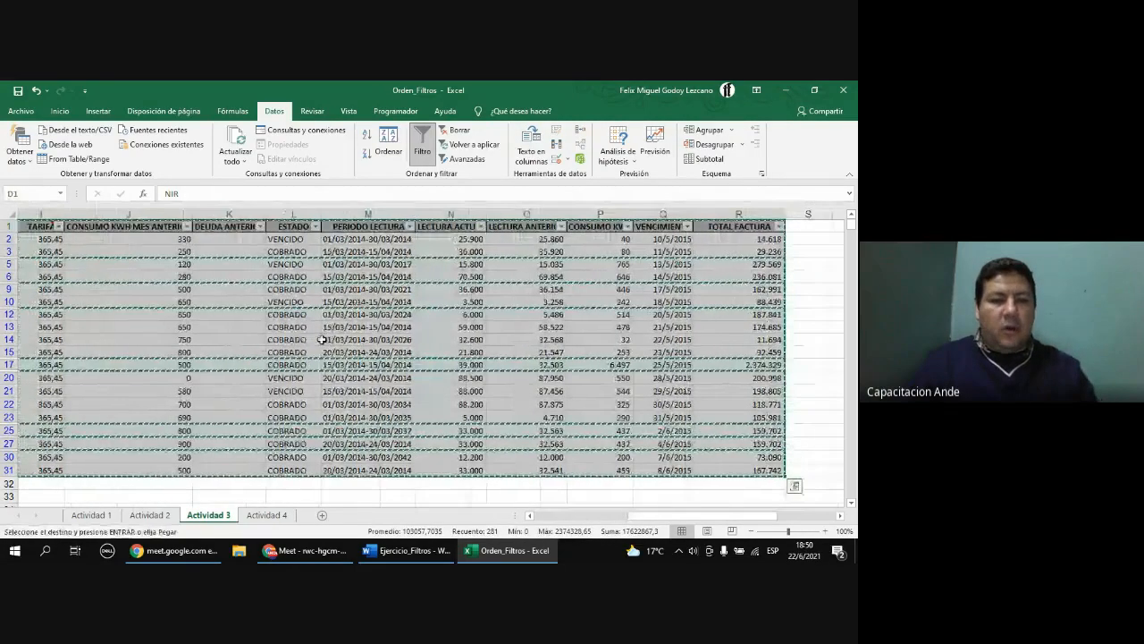
pyautogui.click(322, 515)
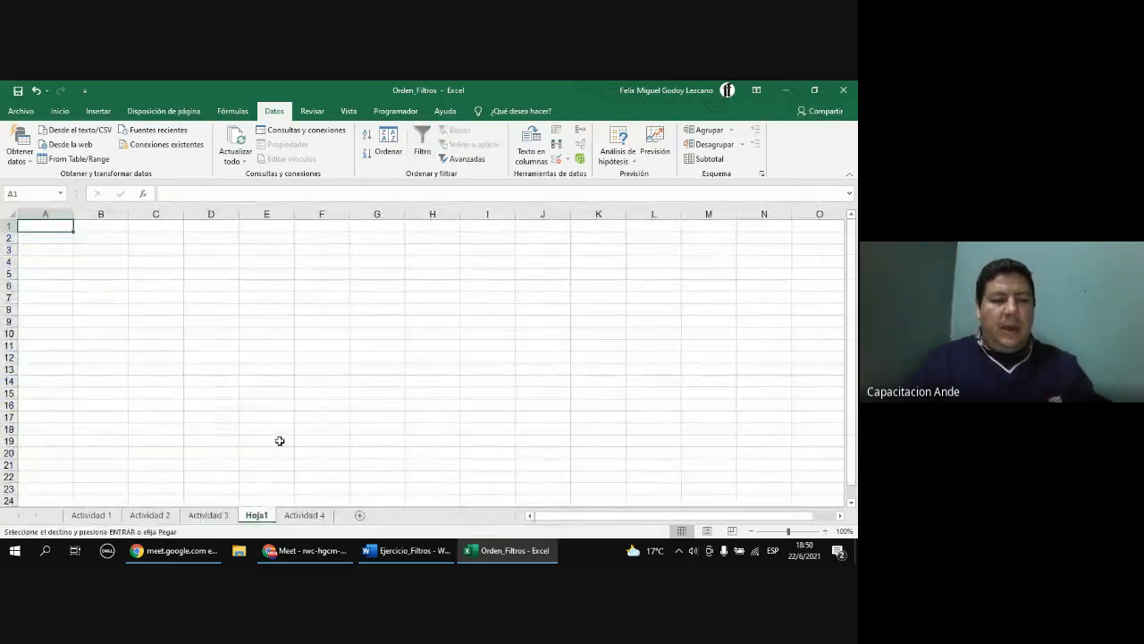
pyautogui.hotkey('ctrl', 'v')
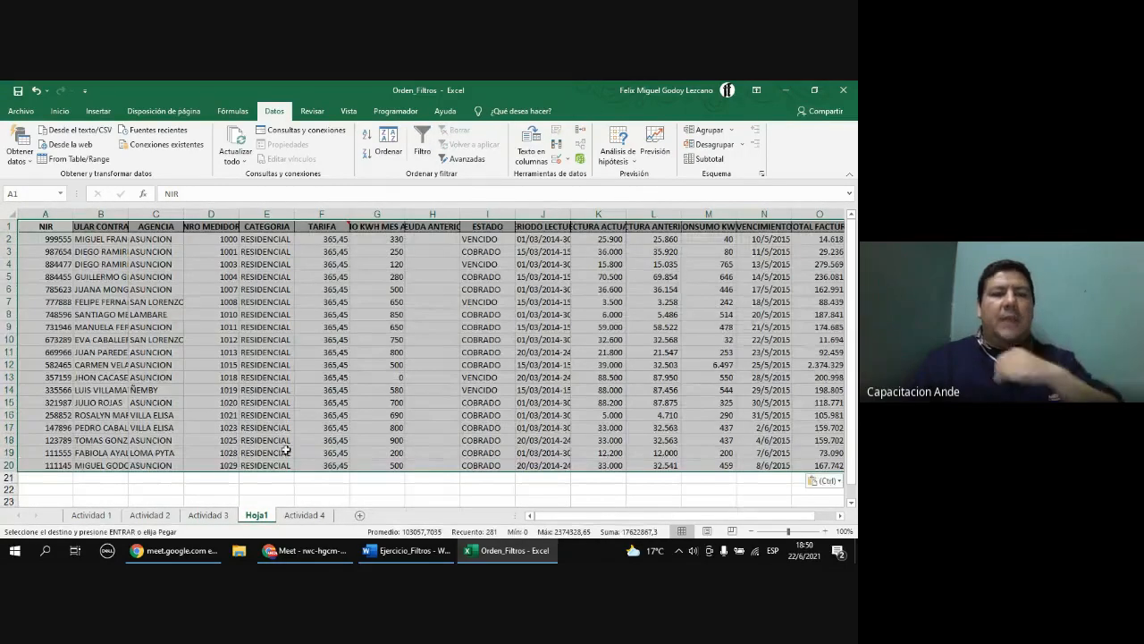
pyautogui.click(256, 262)
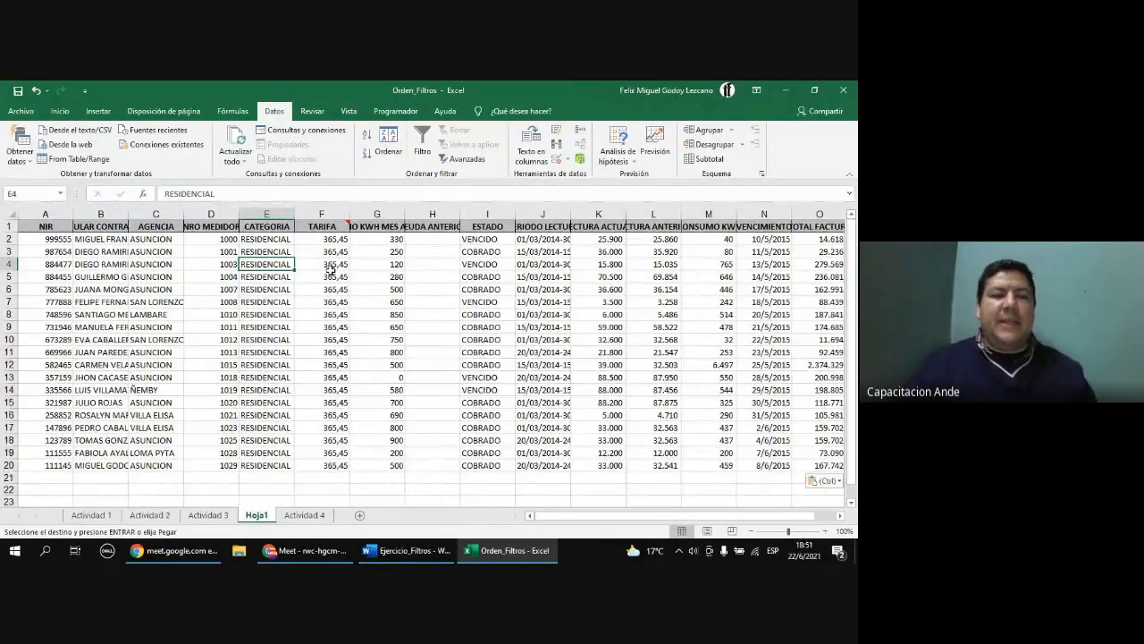
# - Delete the new sheet holding the pasted rows and clear the CATEGORIA filter on the Actividad 3 sheet
pyautogui.rightClick(264, 515)
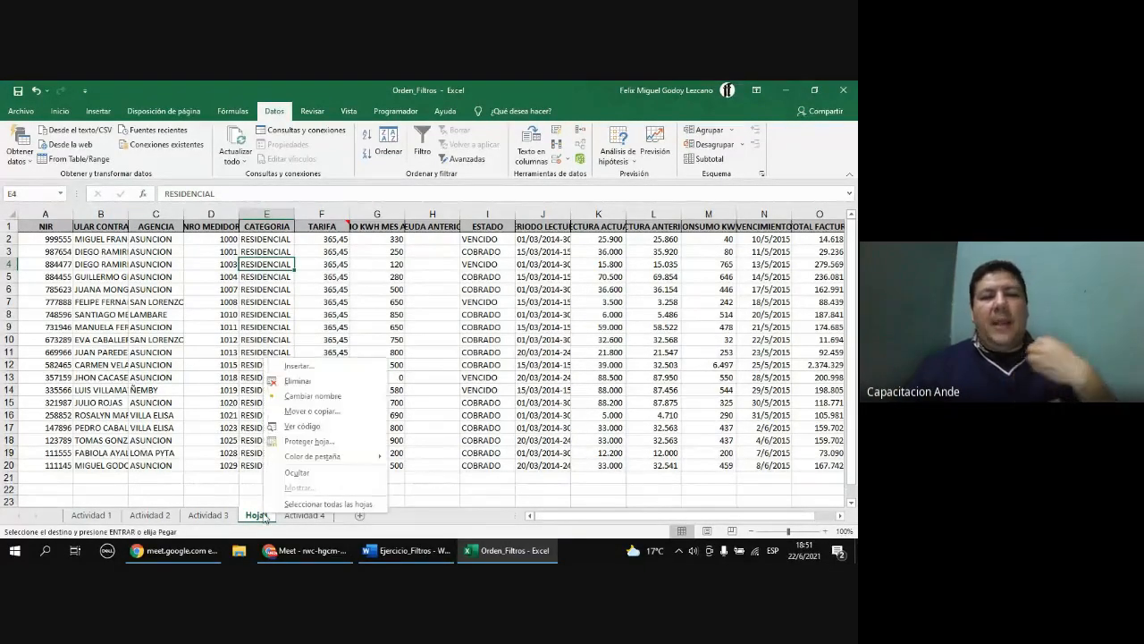
pyautogui.click(298, 381)
pyautogui.click(412, 350)
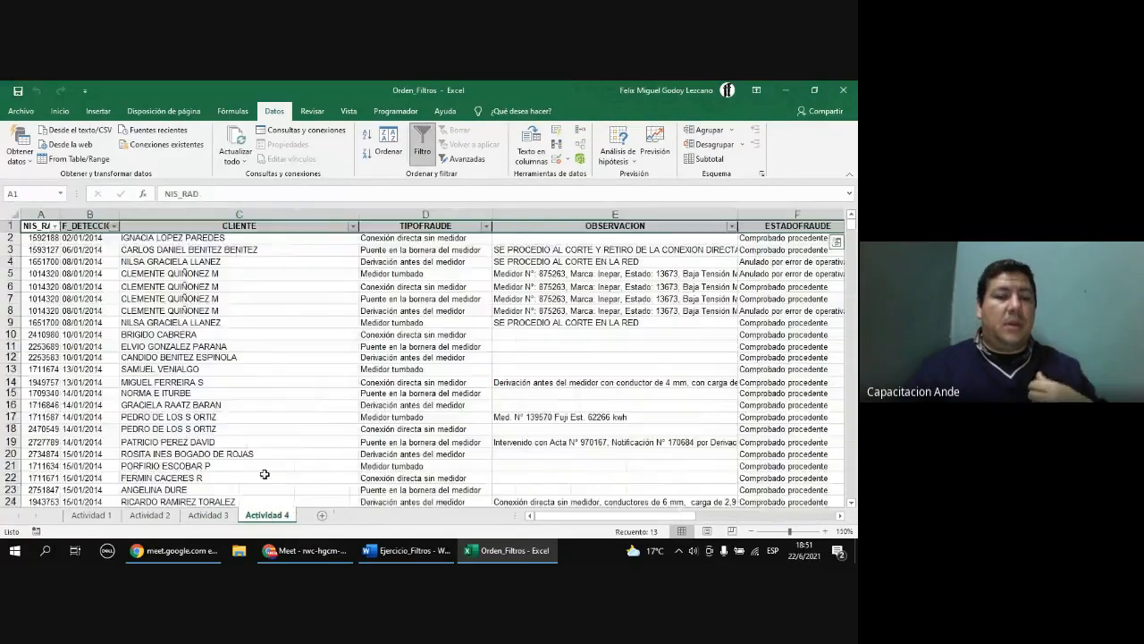
pyautogui.click(209, 515)
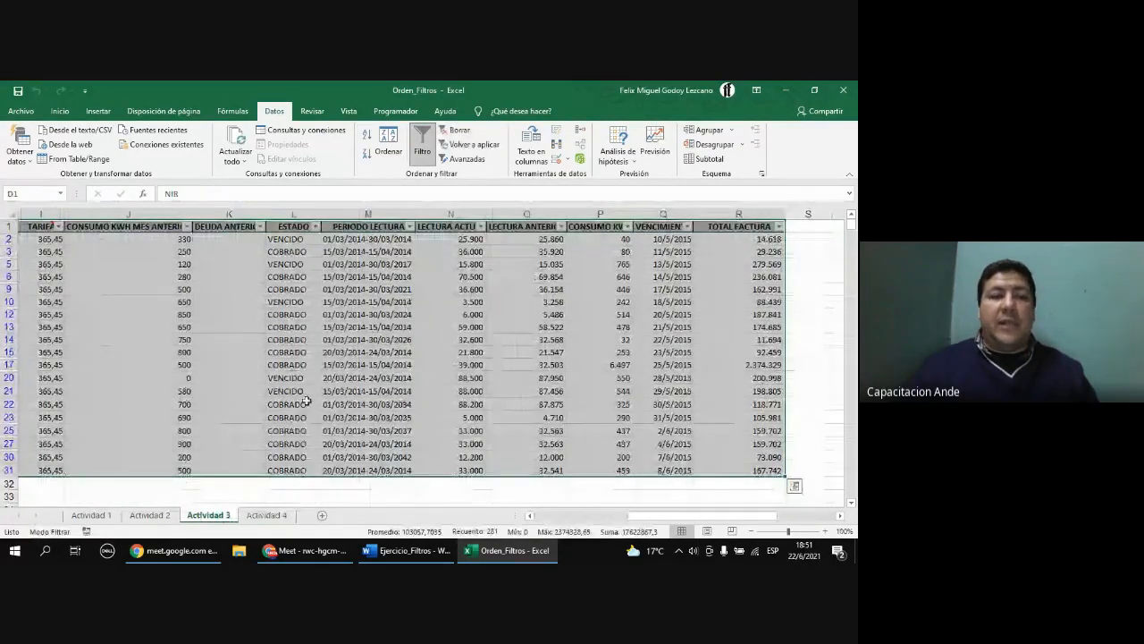
pyautogui.click(460, 132)
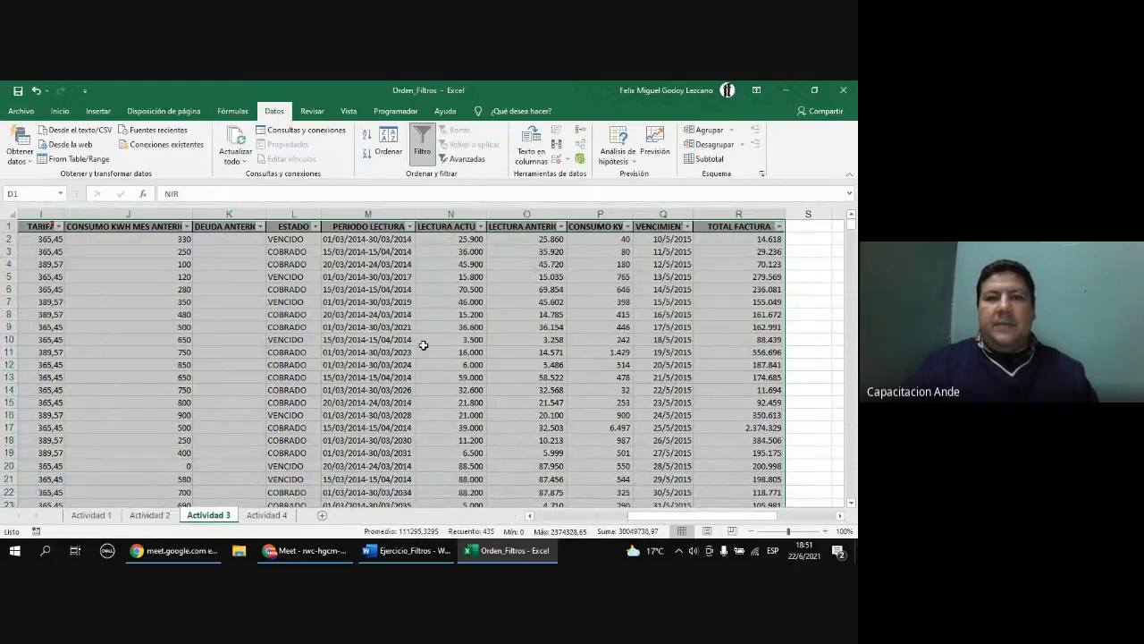
pyautogui.click(354, 343)
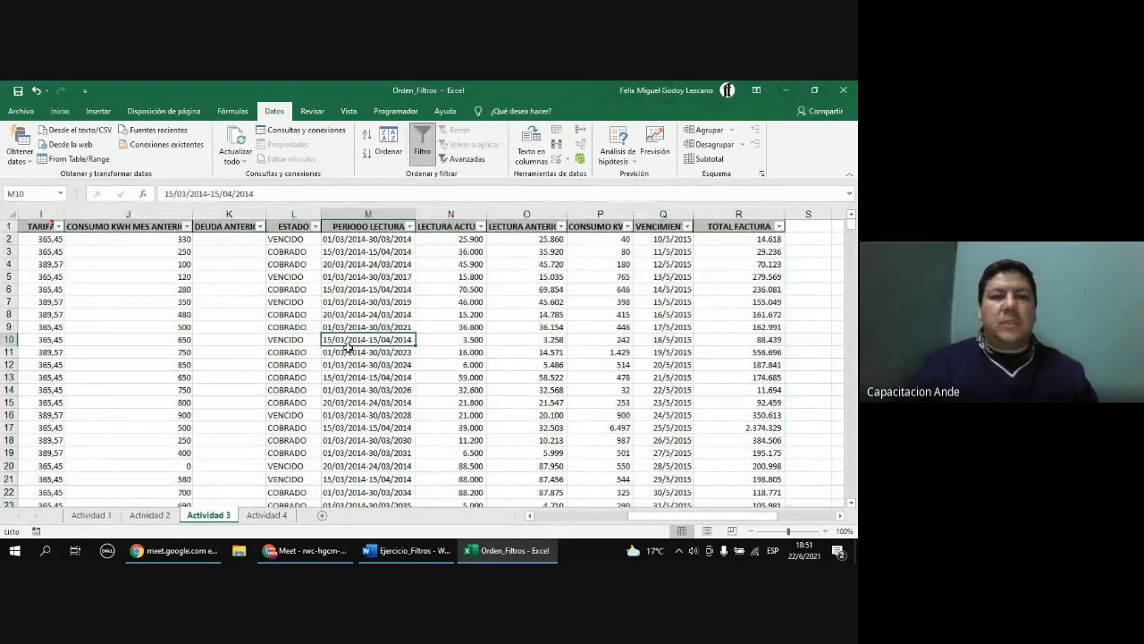
# - Switch to the Ejercicio_Filtros document in Word, enlarge the page, collapse the ribbon and read the practice instructions
pyautogui.click(268, 517)
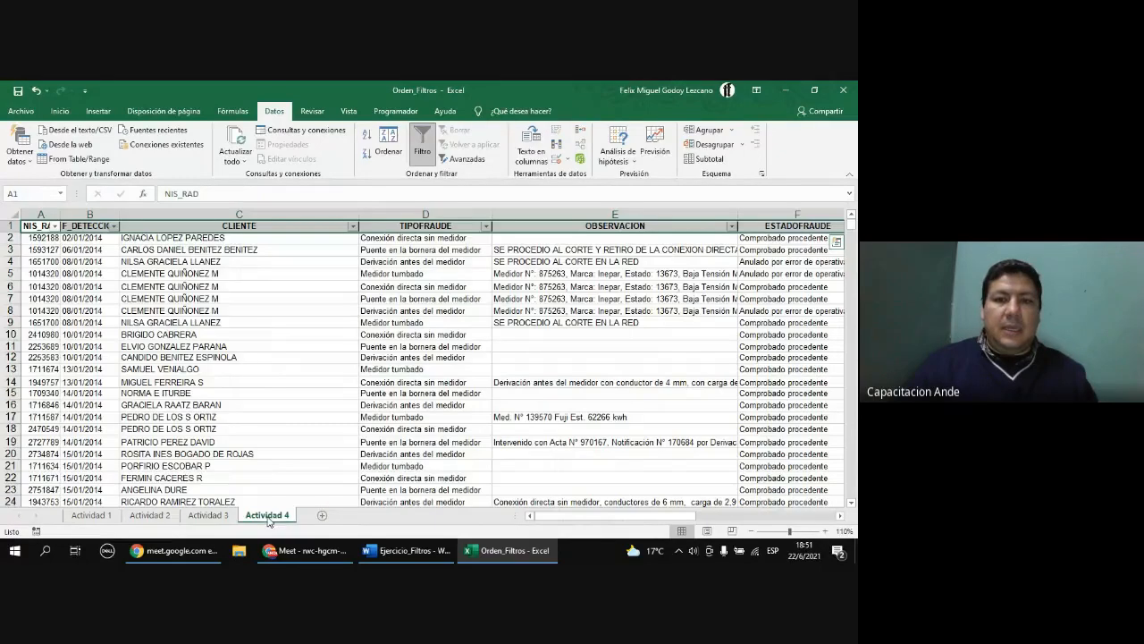
pyautogui.click(790, 86)
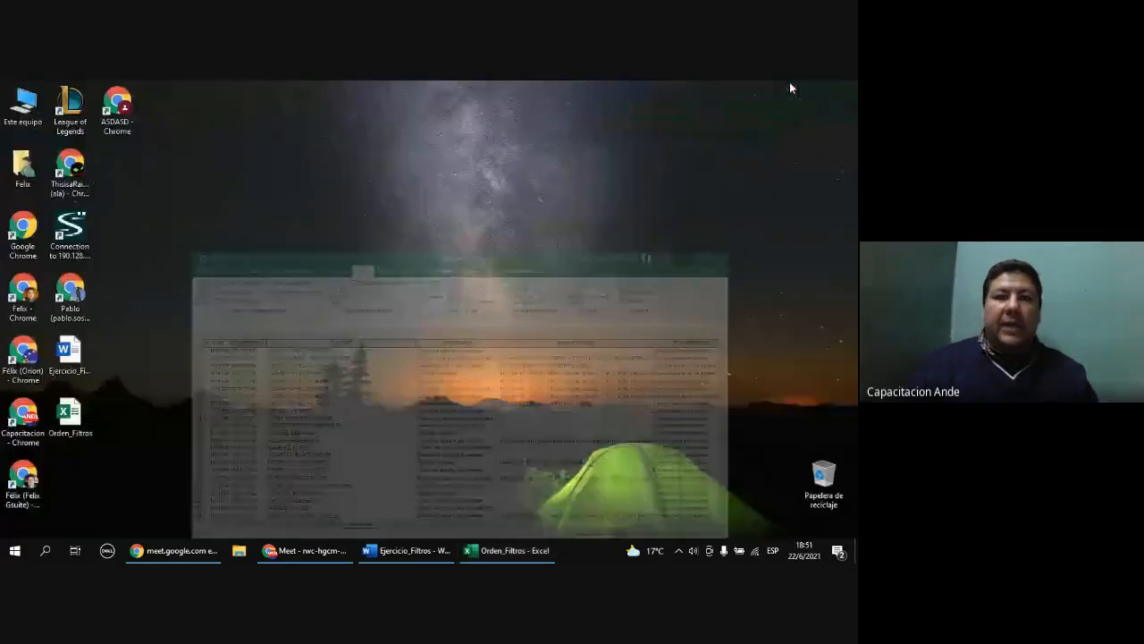
pyautogui.click(426, 553)
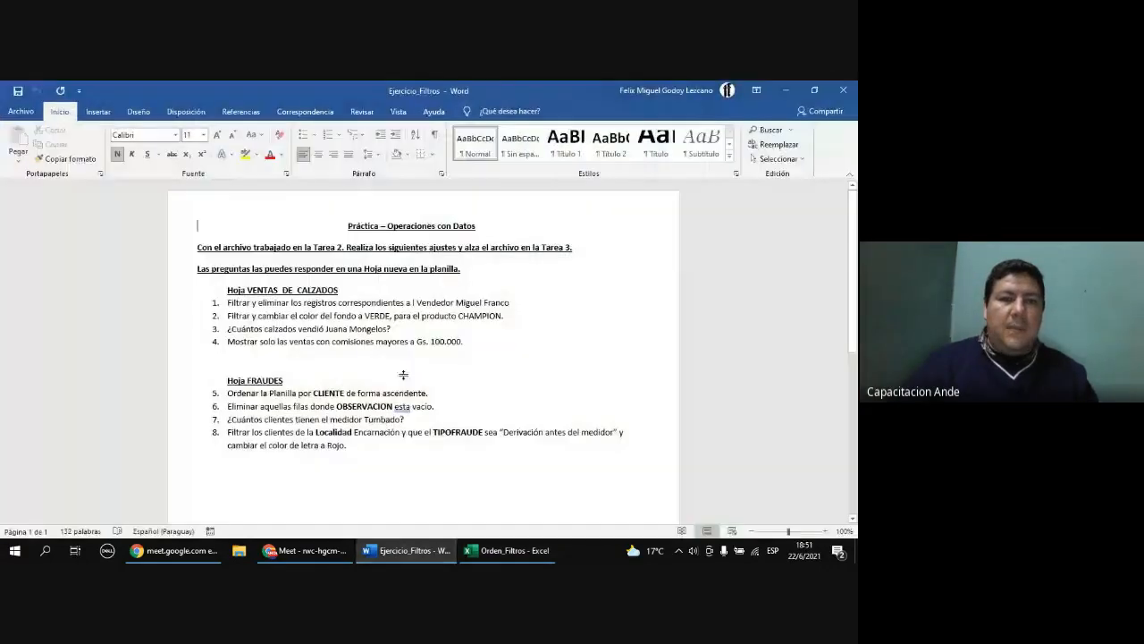
pyautogui.scroll(4, 503, 273)
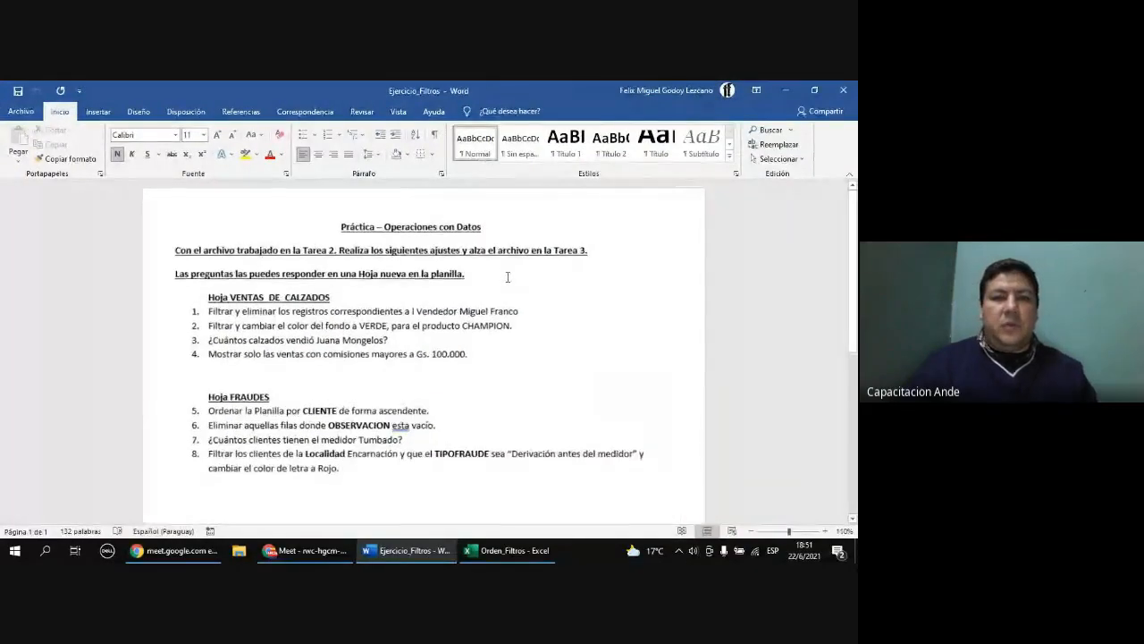
pyautogui.scroll(2, 512, 297)
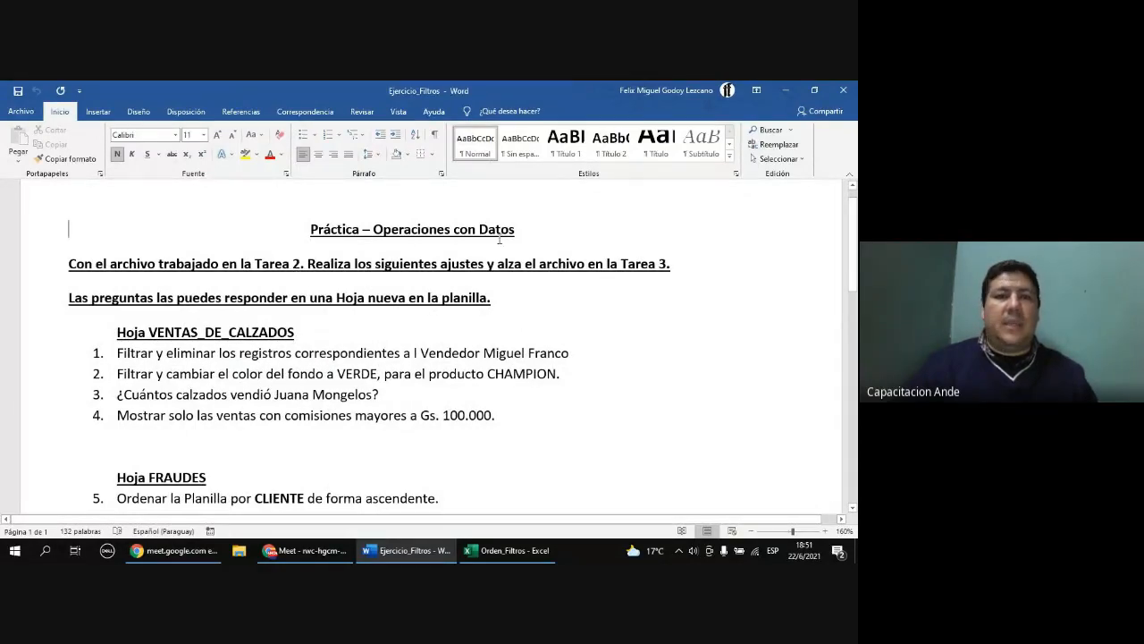
pyautogui.click(850, 175)
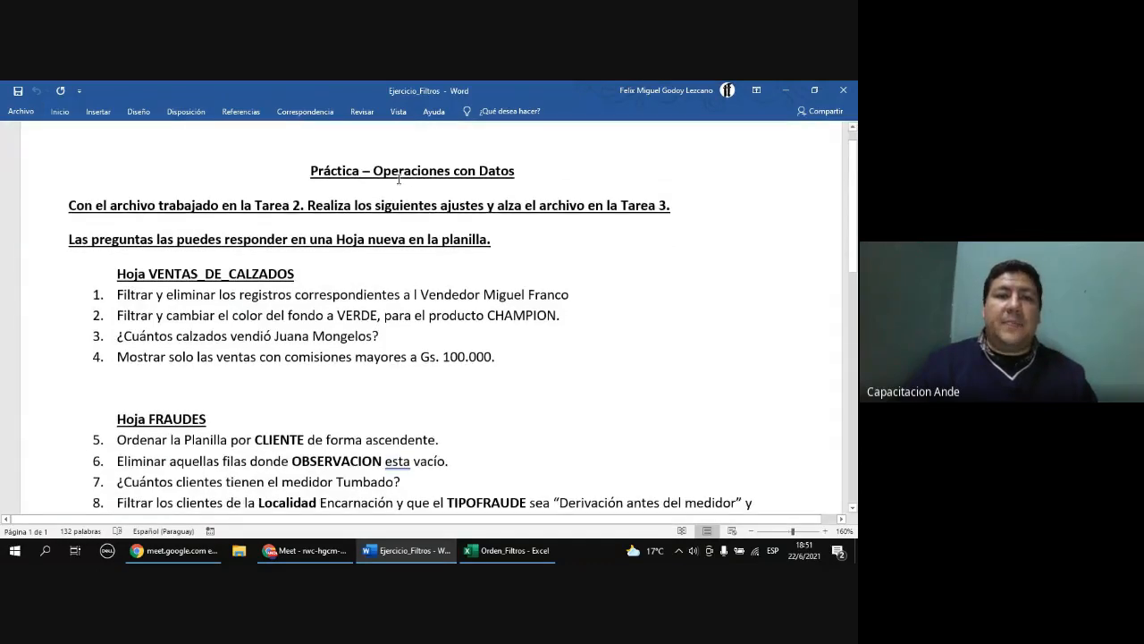
pyautogui.moveTo(222, 204); pyautogui.dragTo(296, 206)
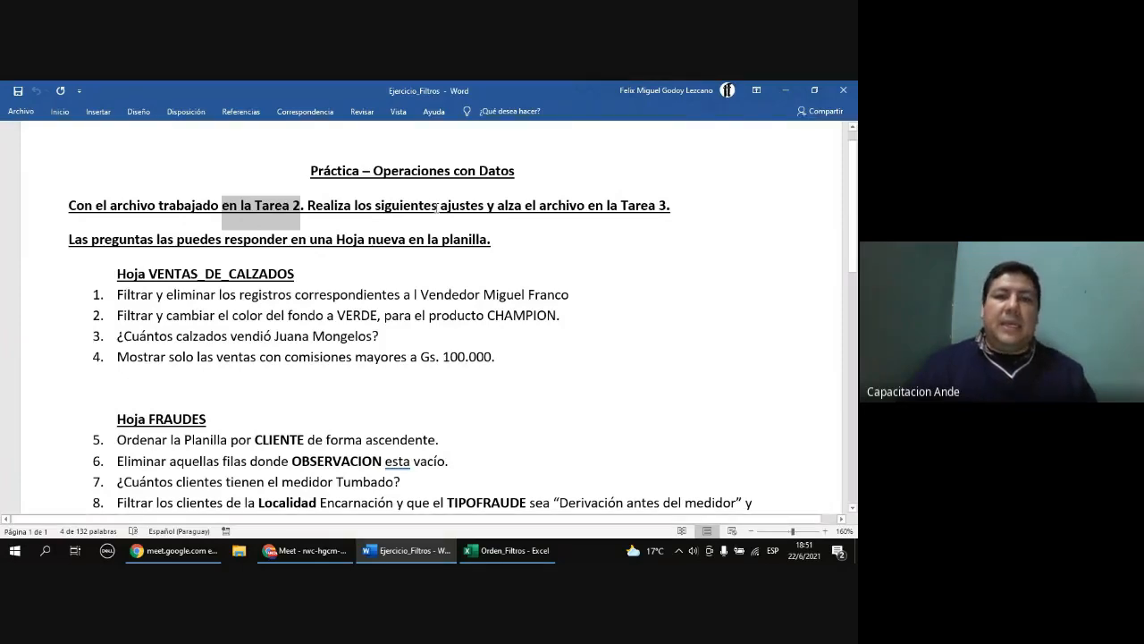
pyautogui.click(535, 211)
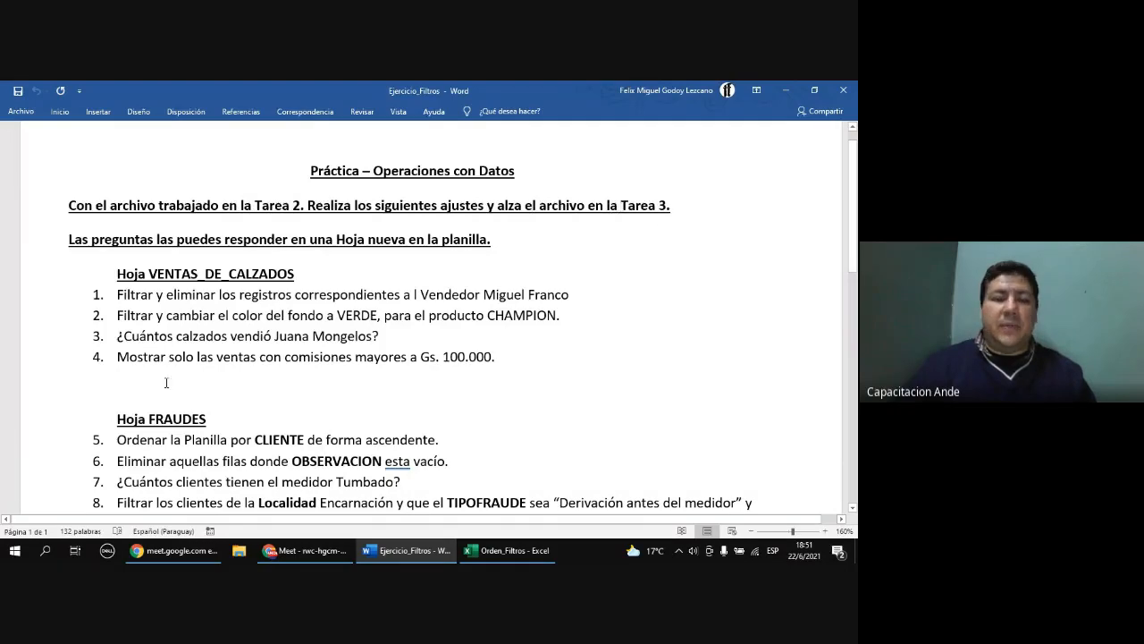
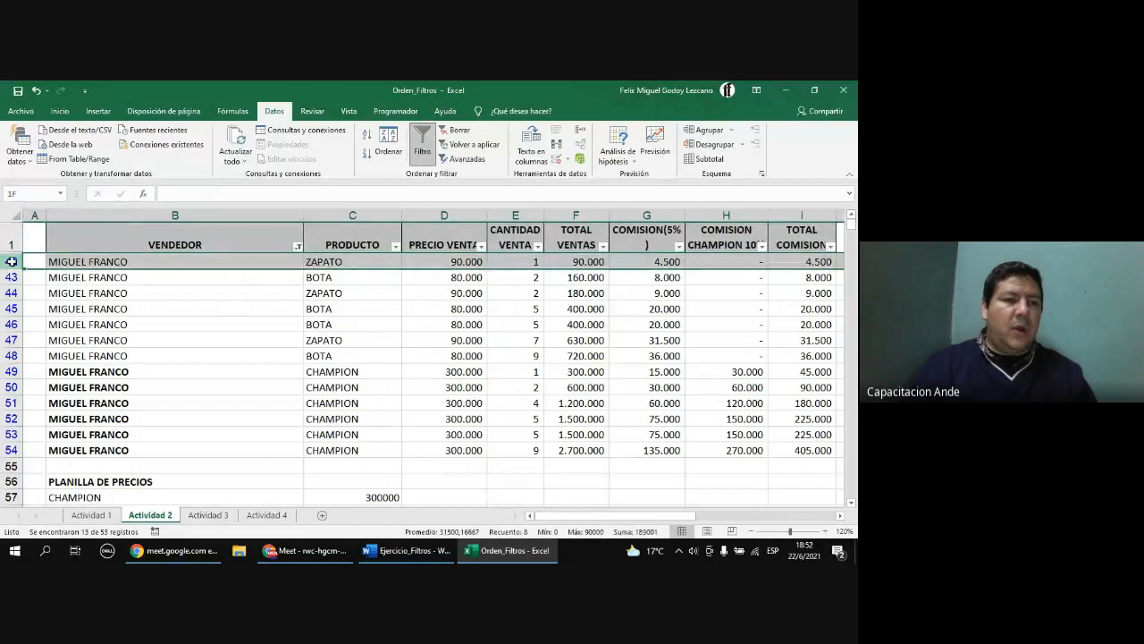
# - Delete the filtered seller's rows 42 to 54 on the Actividad 2 sheet and clear the VENDEDOR filter
pyautogui.moveTo(11, 261); pyautogui.dragTo(11, 449)
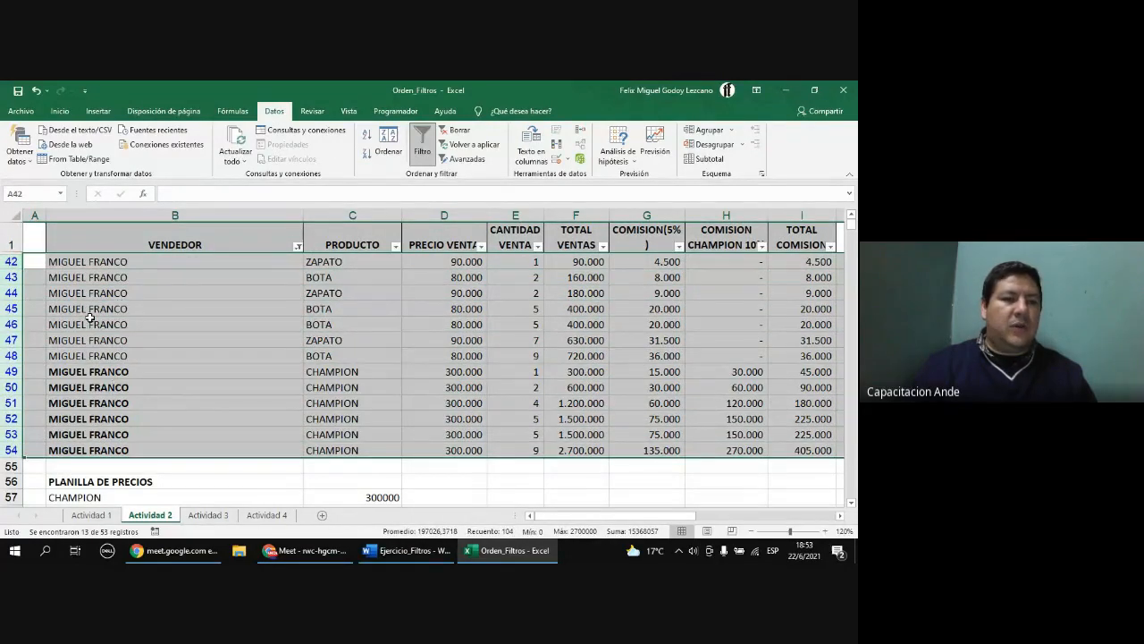
pyautogui.rightClick(47, 326)
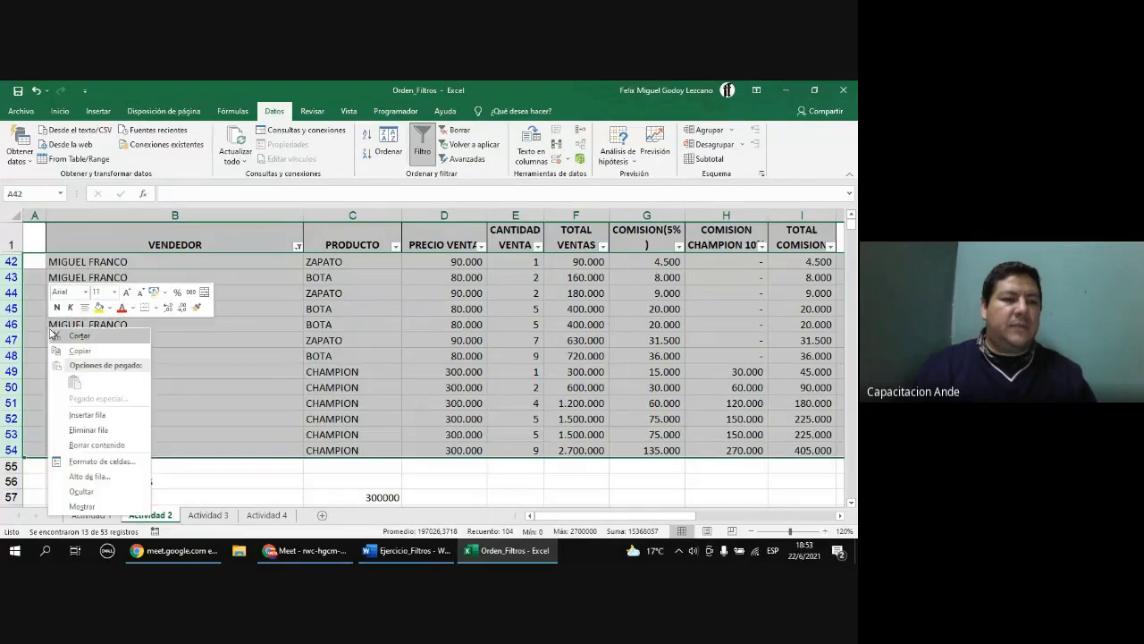
pyautogui.click(90, 430)
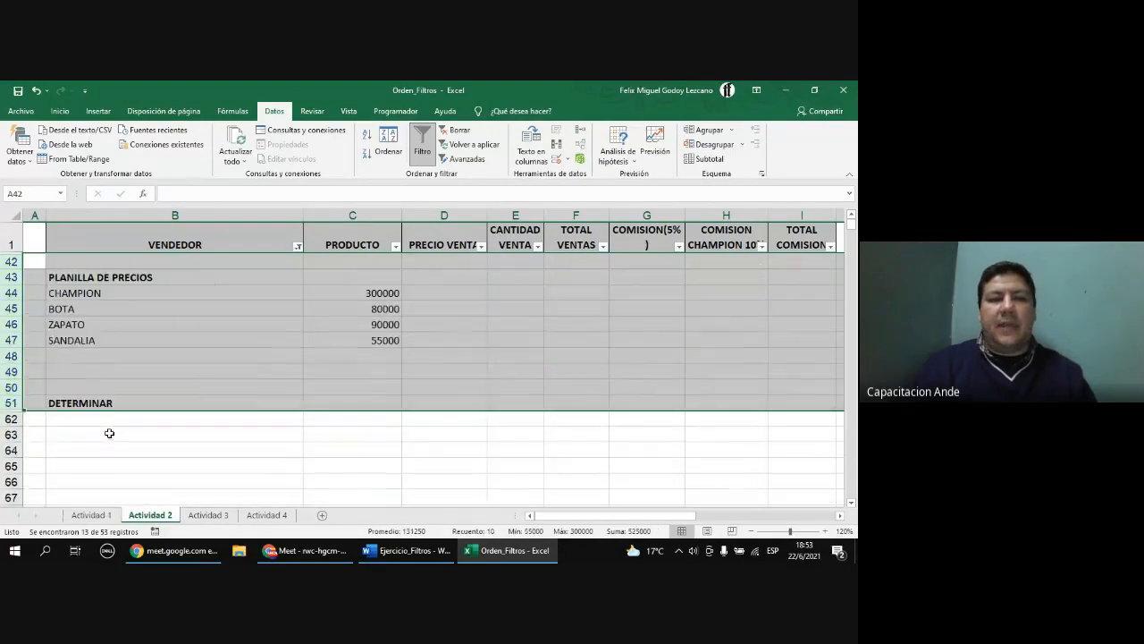
pyautogui.click(456, 131)
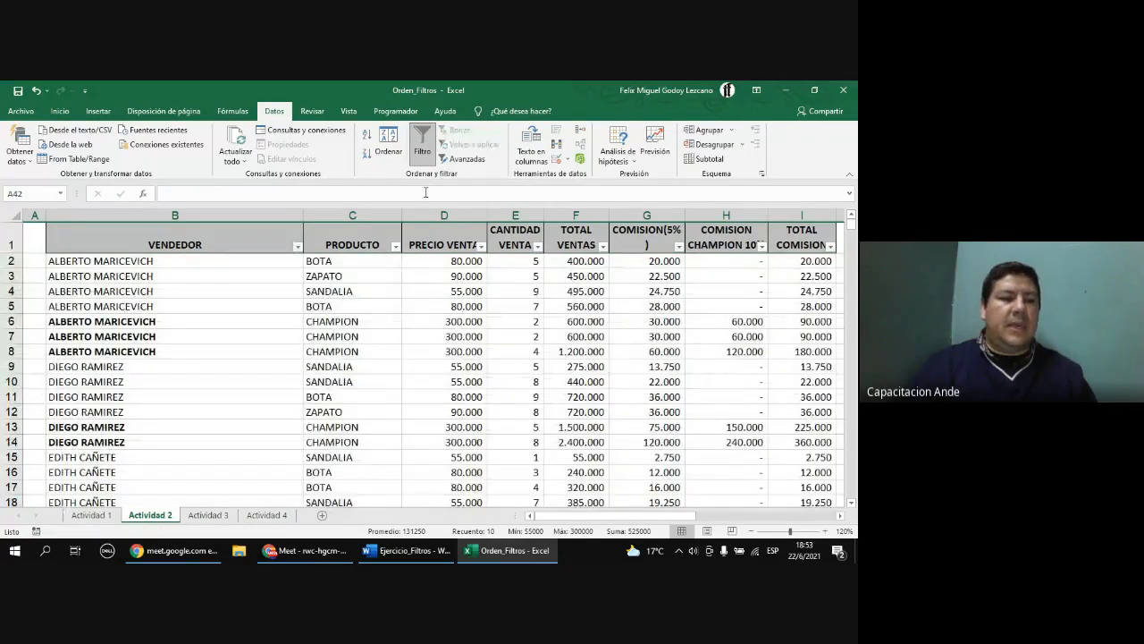
pyautogui.scroll(10, 237, 352)
pyautogui.click(241, 350)
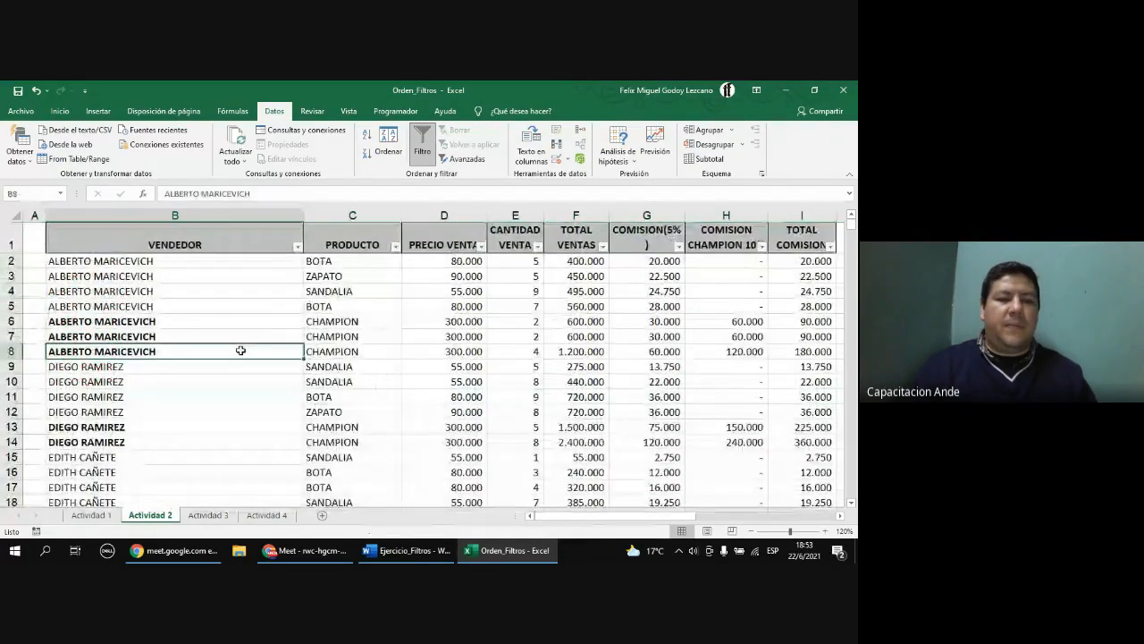
# - Switch to the Ejercicio_Filtros document in Word and read exercise 2 about the background colour for CHAMPION
pyautogui.click(398, 550)
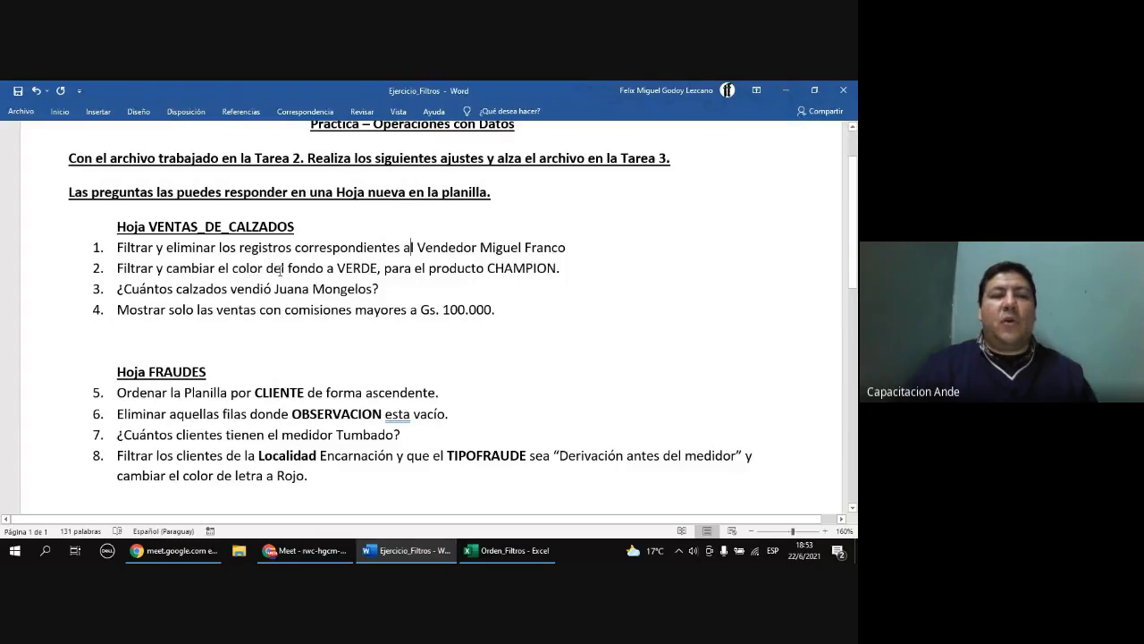
pyautogui.doubleClick(372, 268)
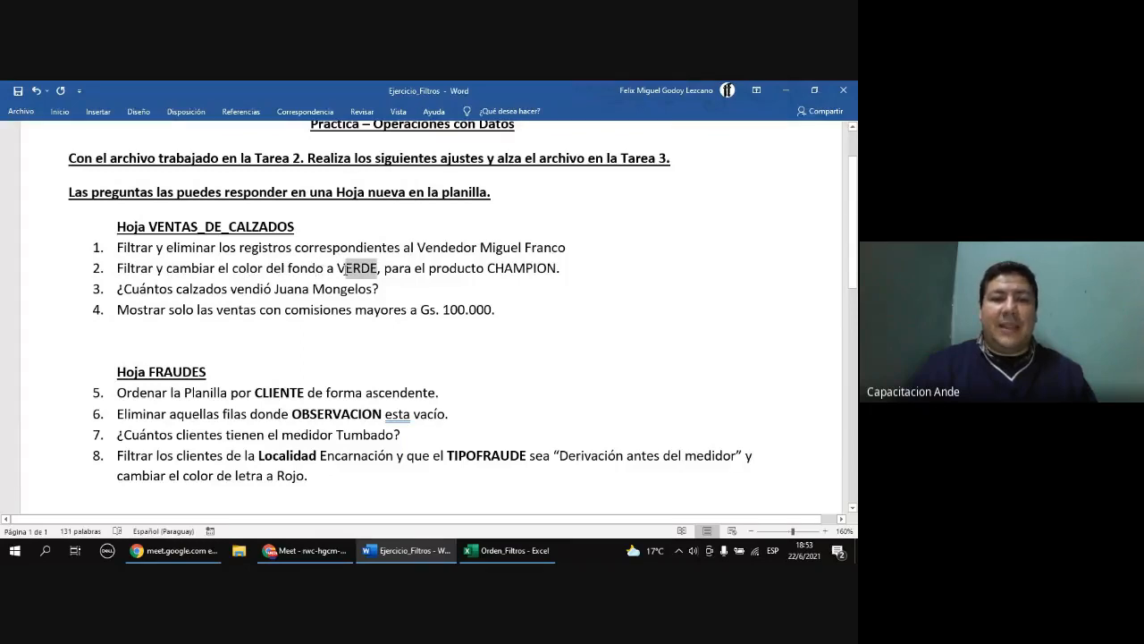
pyautogui.click(522, 267)
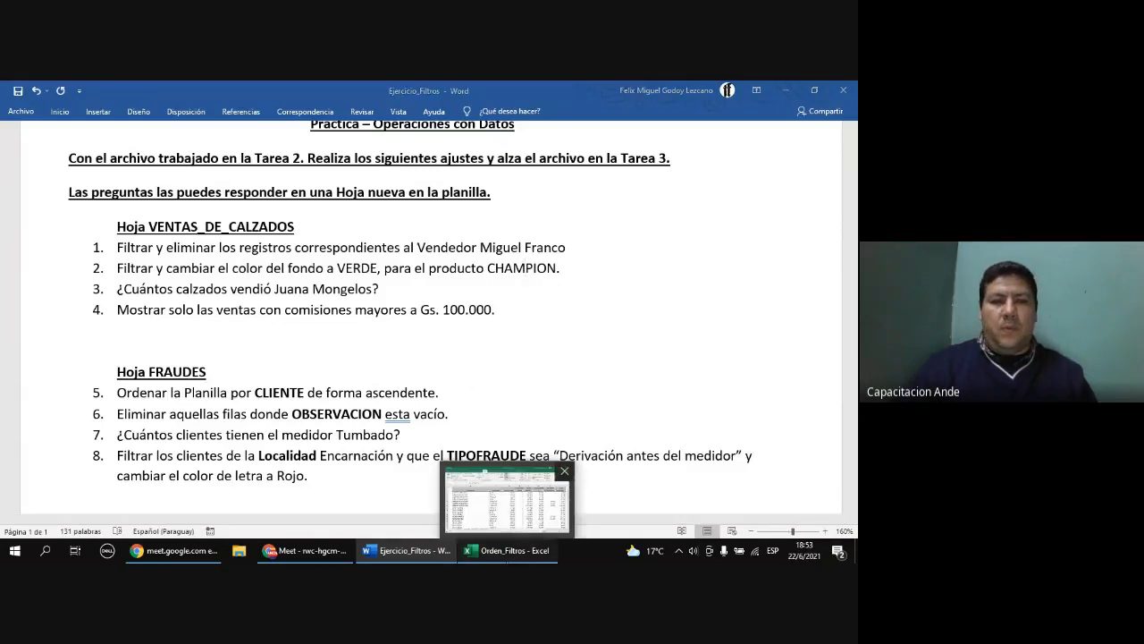
# - Return to the Orden_Filtros workbook in Excel and filter the PRODUCTO column to show only CHAMPION
pyautogui.click(506, 550)
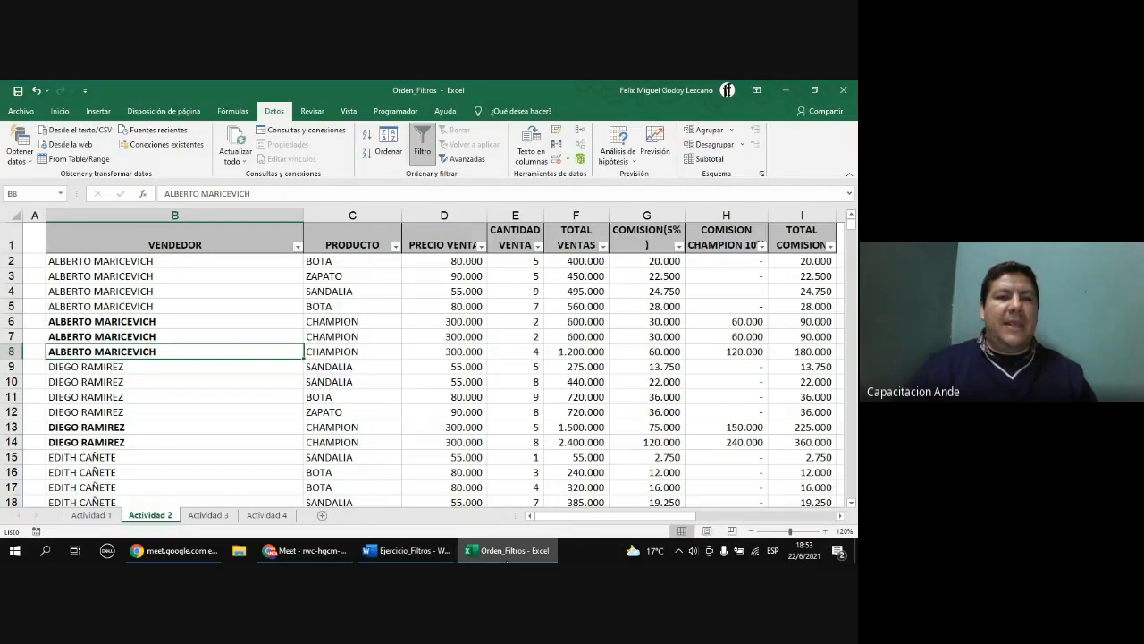
pyautogui.click(395, 246)
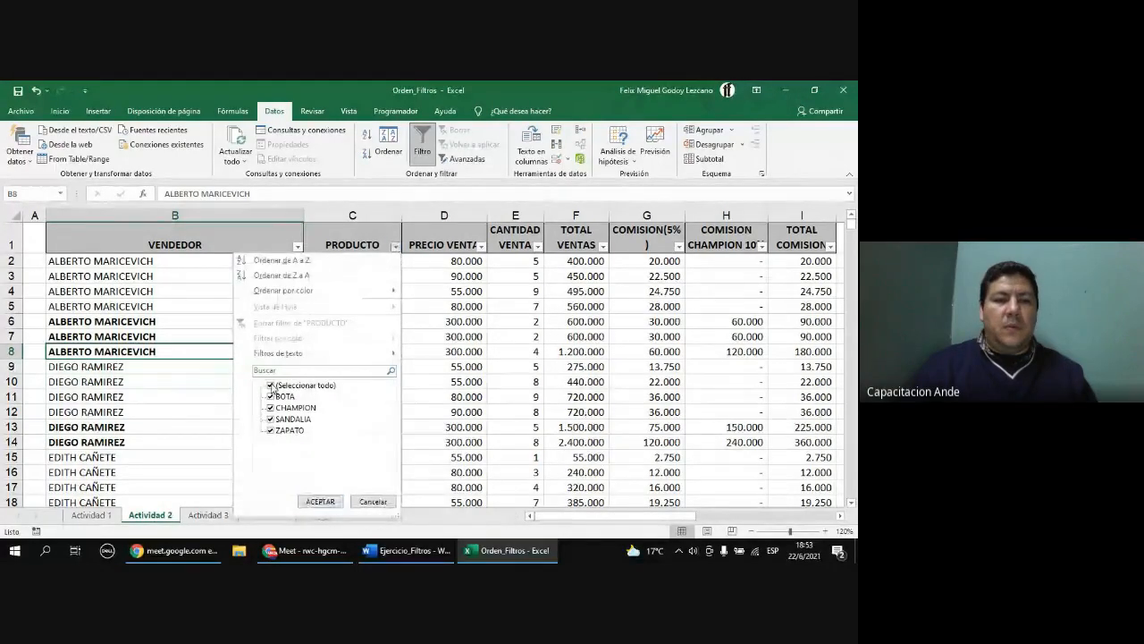
pyautogui.click(271, 386)
pyautogui.click(271, 408)
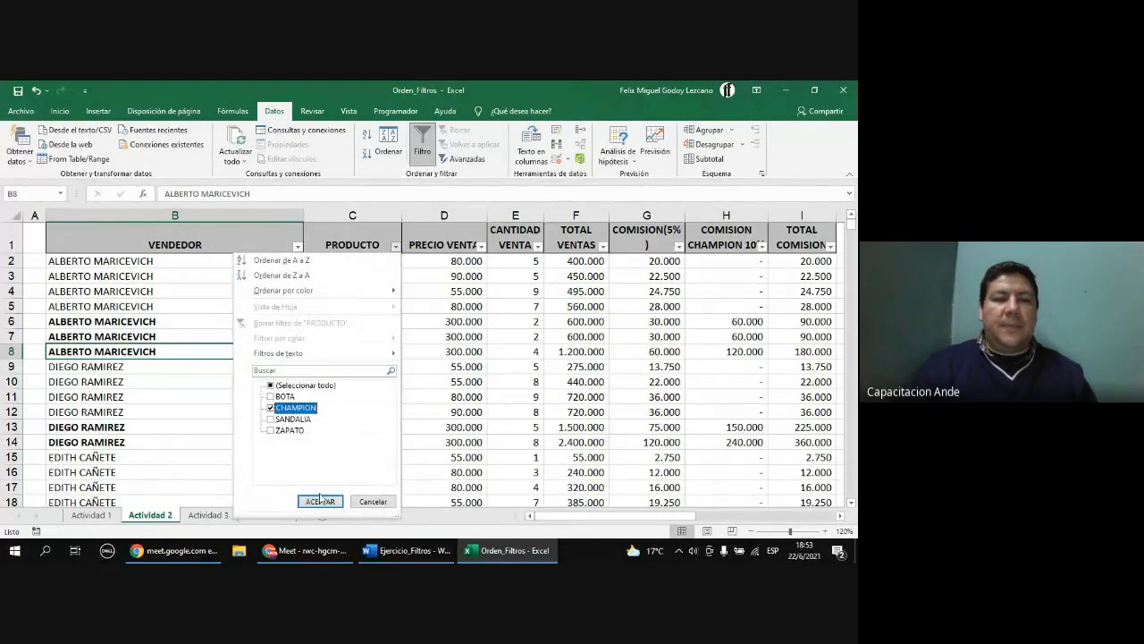
pyautogui.click(321, 501)
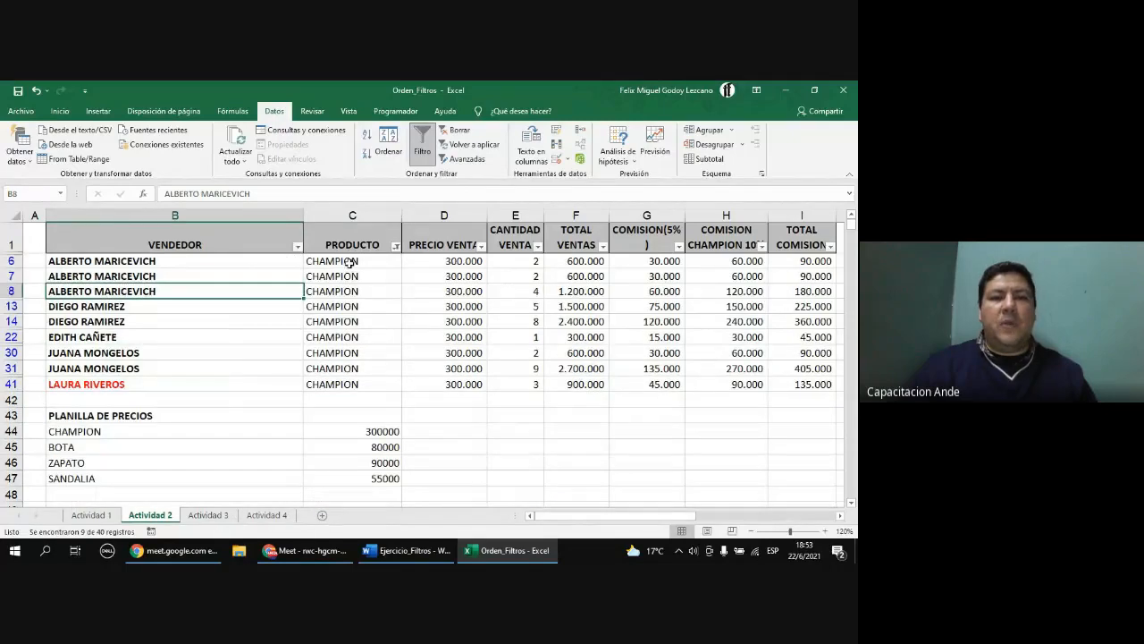
# - Fill the filtered CHAMPION cells in the PRODUCTO column with green and clear the filter on the Actividad 2 sheet
pyautogui.moveTo(347, 261); pyautogui.dragTo(353, 384)
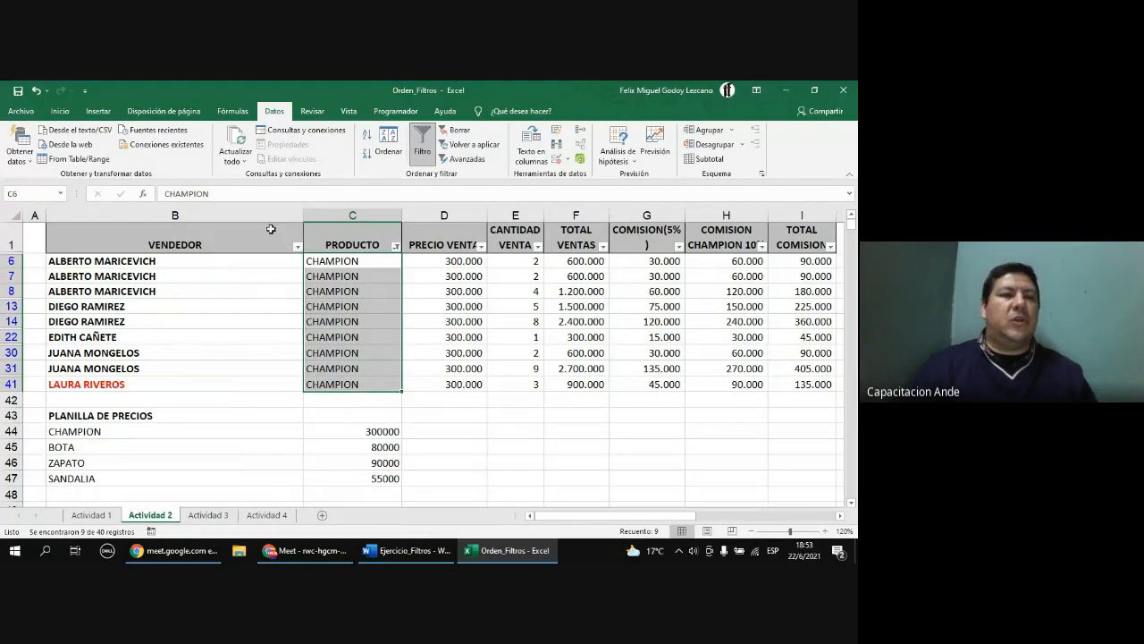
pyautogui.click(60, 111)
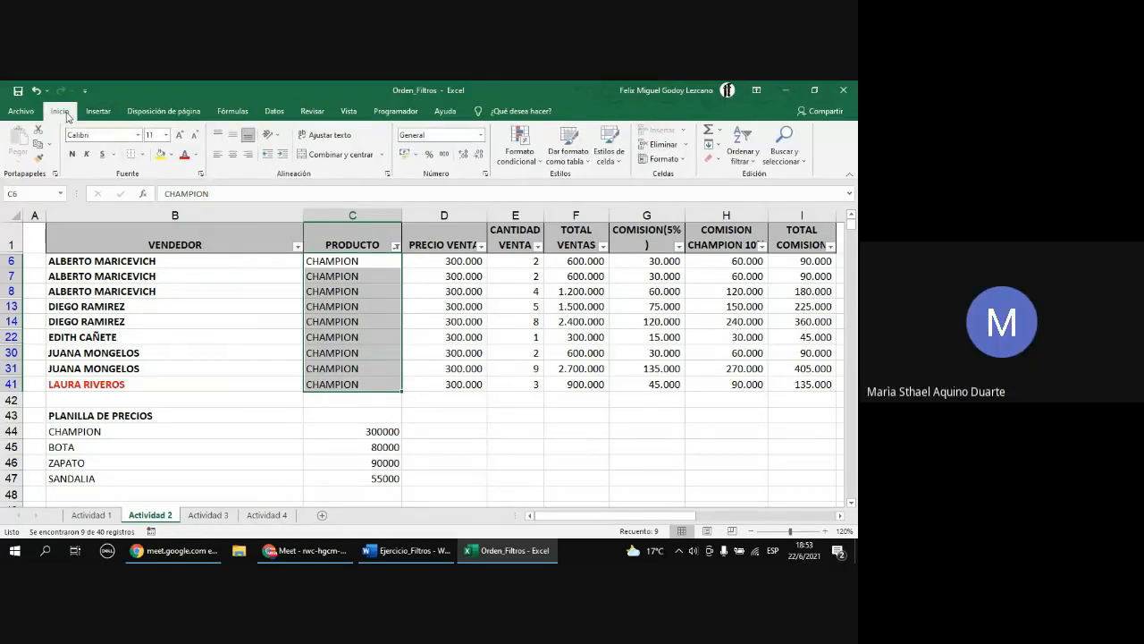
pyautogui.click(170, 155)
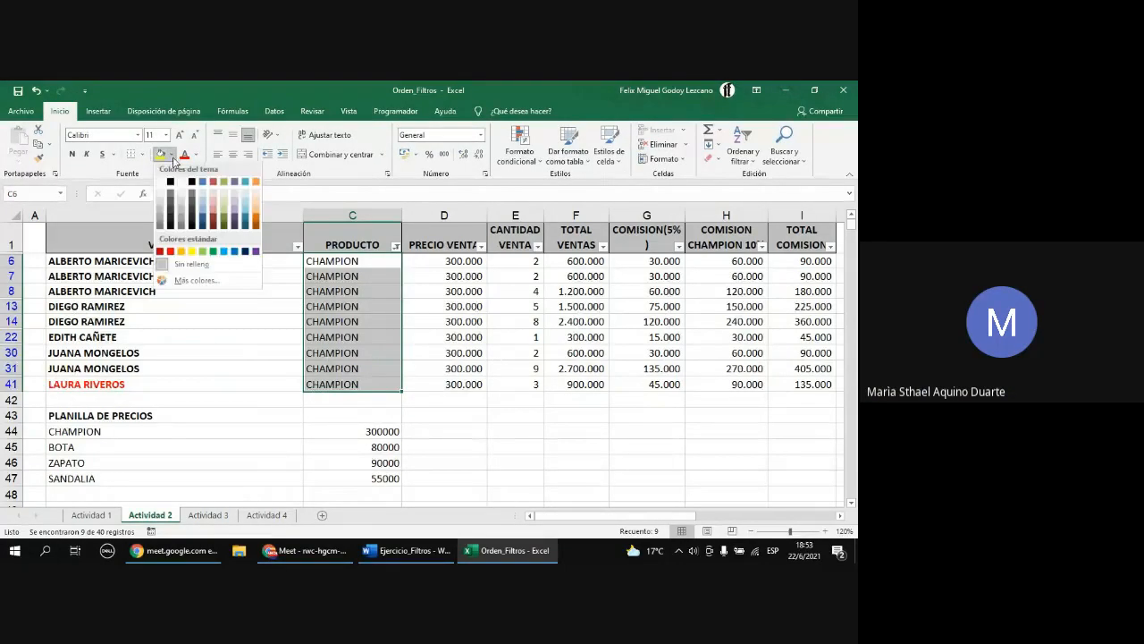
pyautogui.click(213, 253)
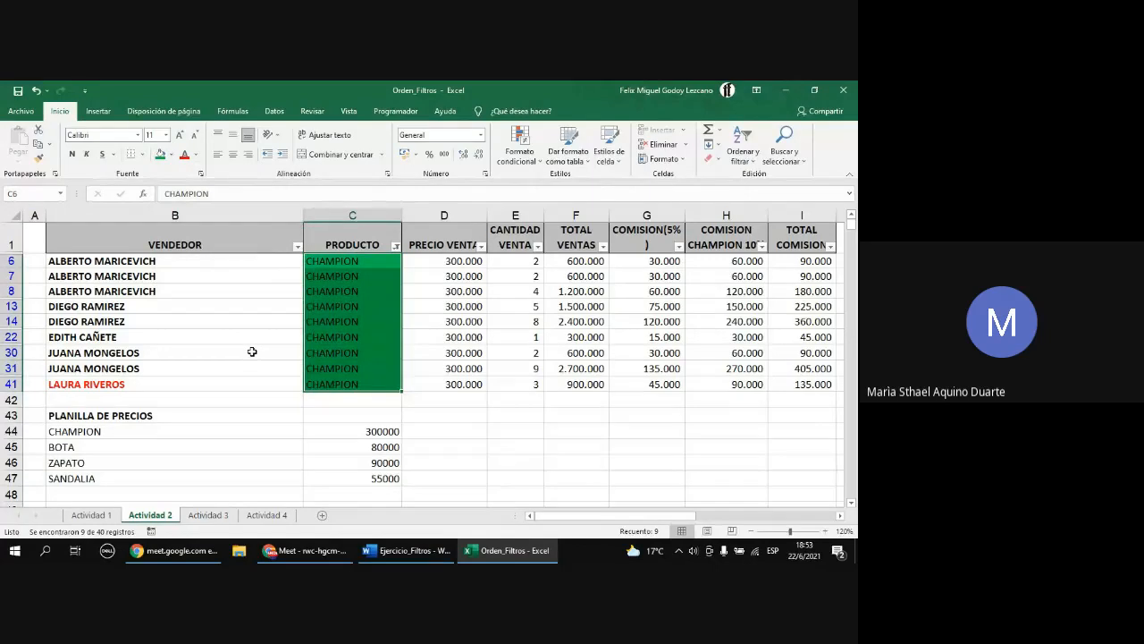
pyautogui.click(252, 351)
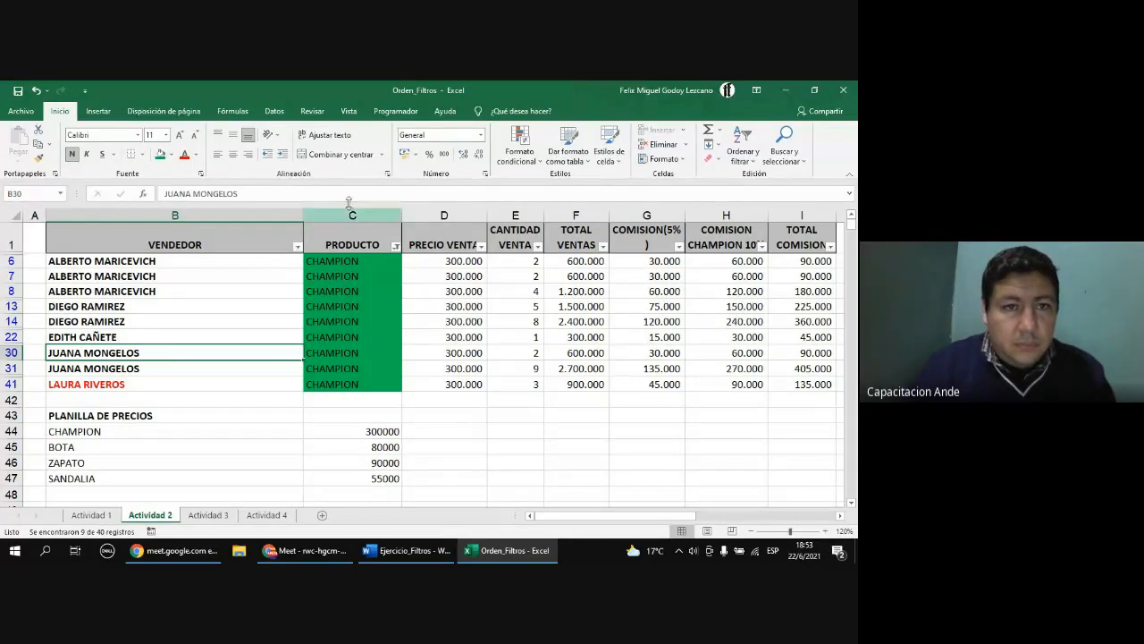
pyautogui.click(275, 111)
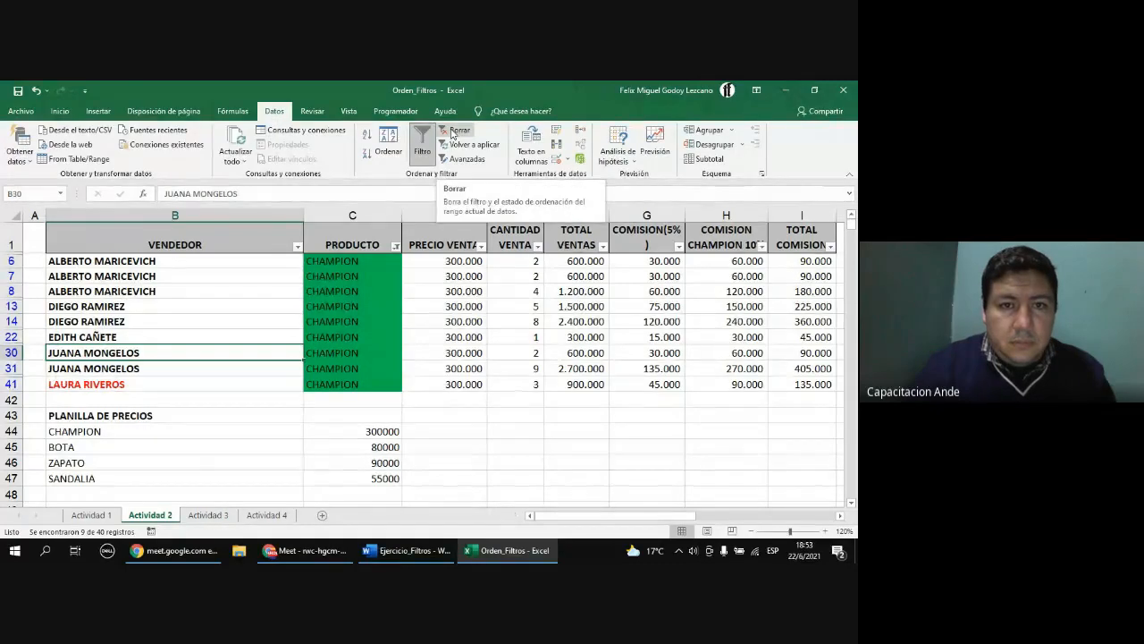
pyautogui.click(452, 131)
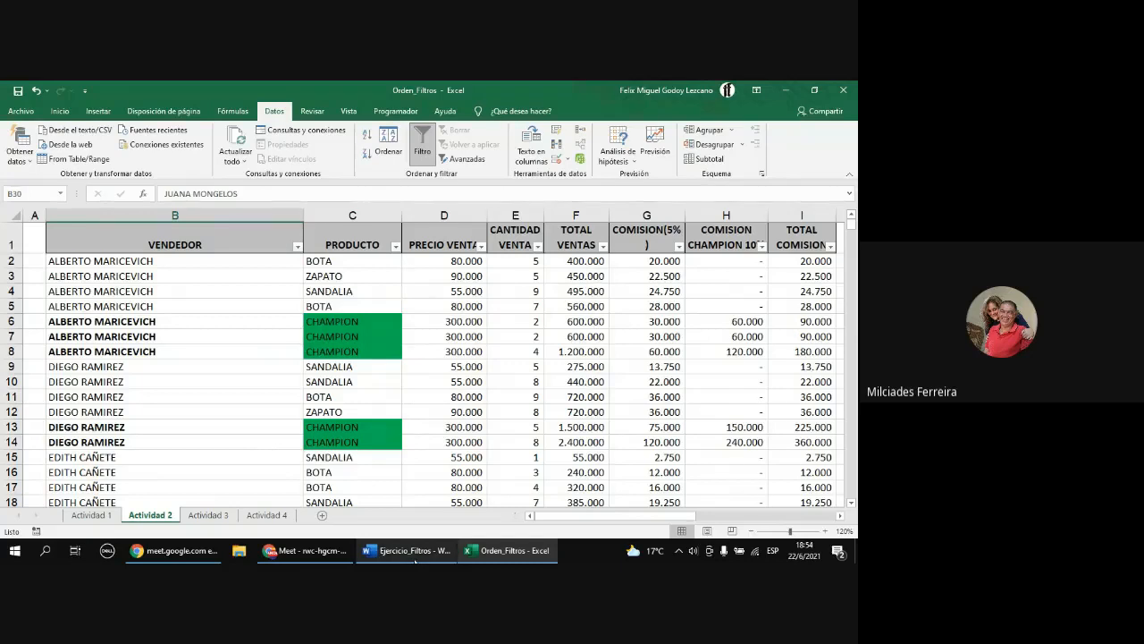
# - Switch to the Ejercicio_Filtros document in Word and read exercise 3 about how many shoes one seller sold
pyautogui.click(415, 552)
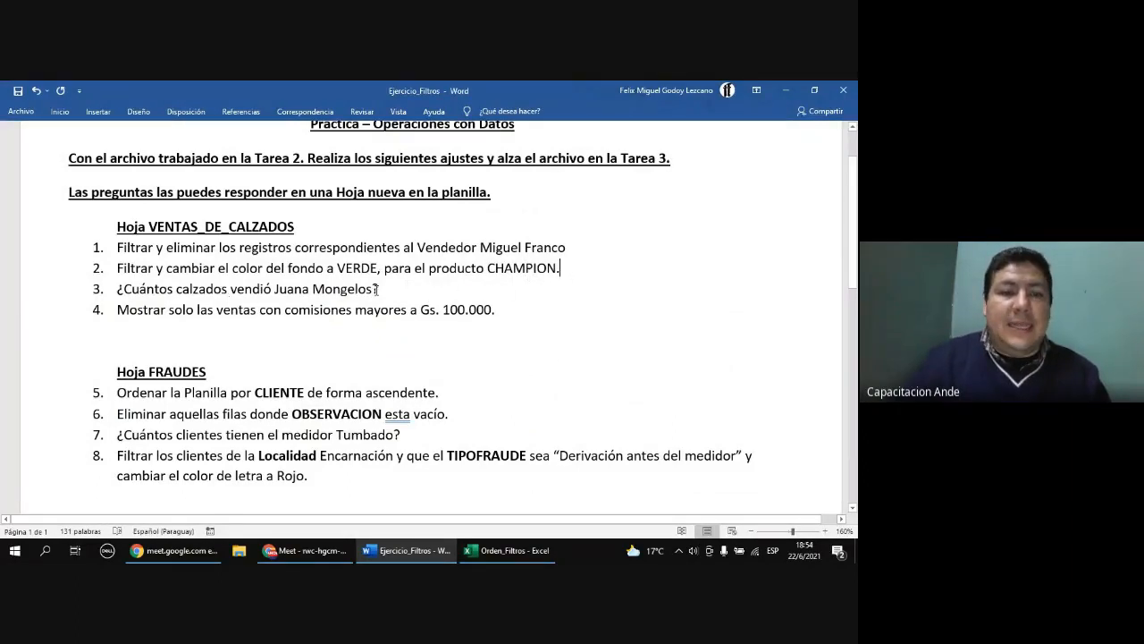
pyautogui.moveTo(376, 288); pyautogui.dragTo(124, 289)
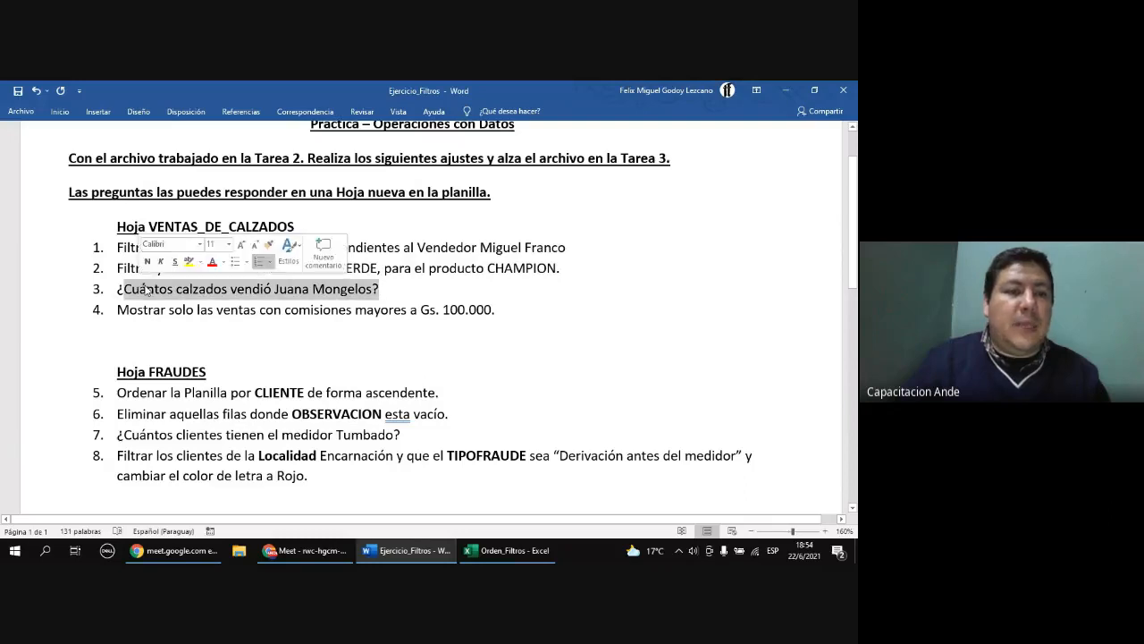
pyautogui.click(298, 297)
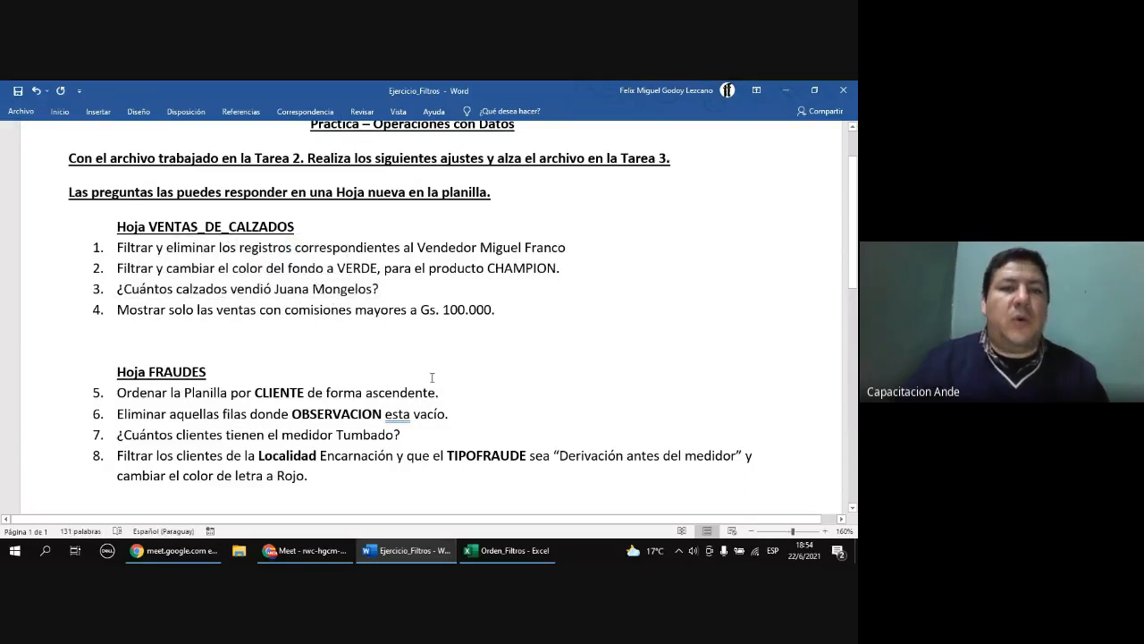
# - Return to the Orden_Filtros workbook in Excel and filter the VENDEDOR column to show only the seller named in exercise 3
pyautogui.click(508, 554)
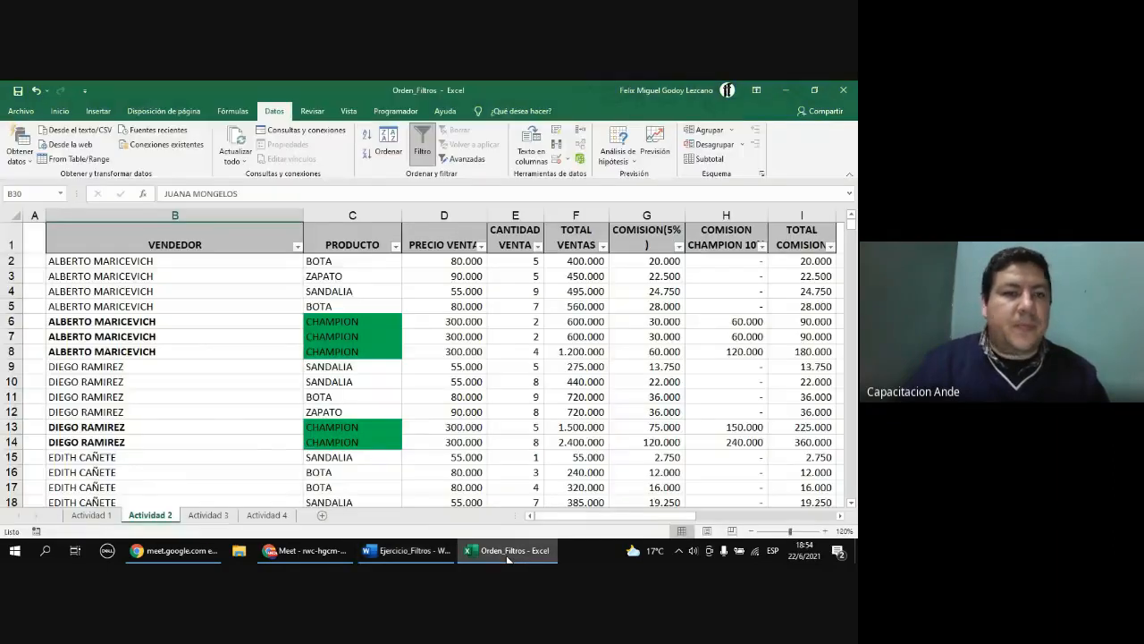
pyautogui.click(298, 246)
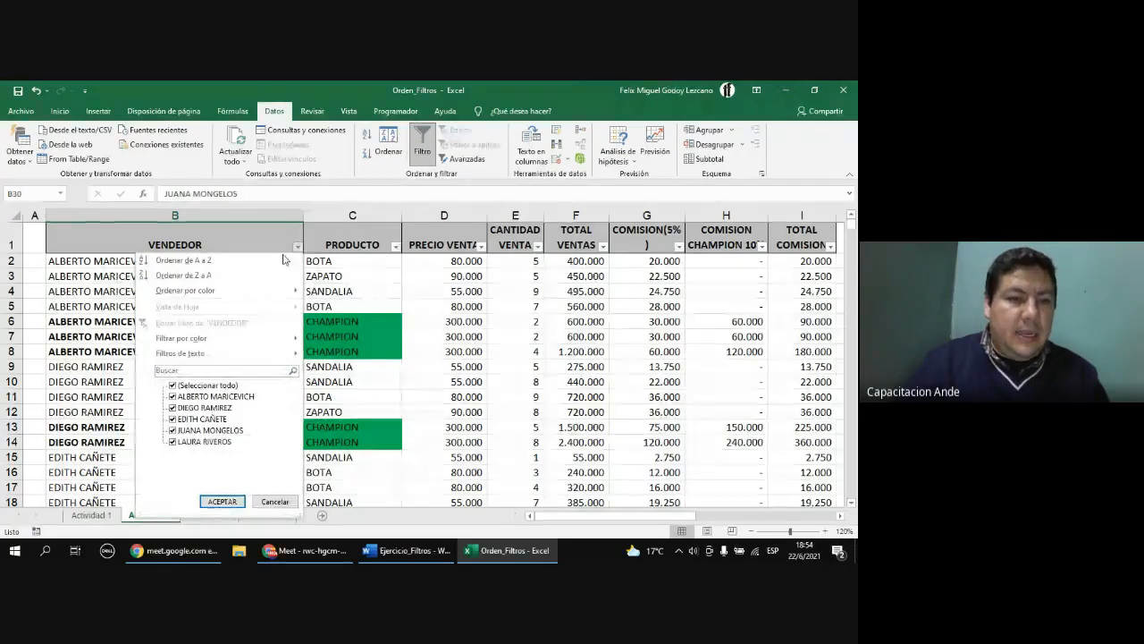
pyautogui.click(193, 387)
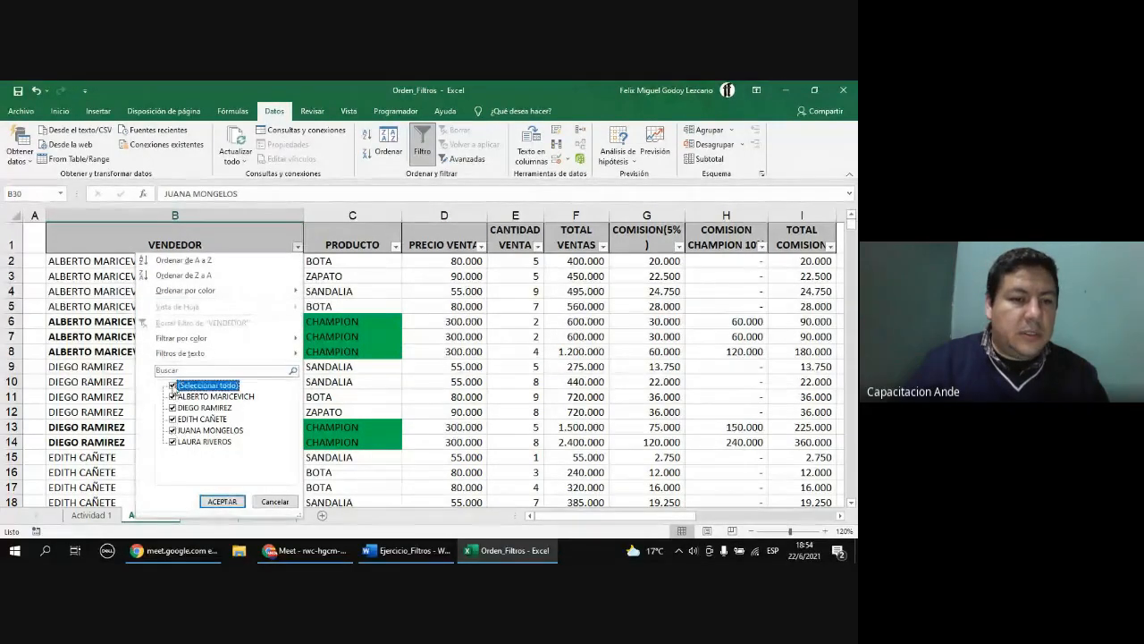
pyautogui.click(174, 430)
pyautogui.click(224, 501)
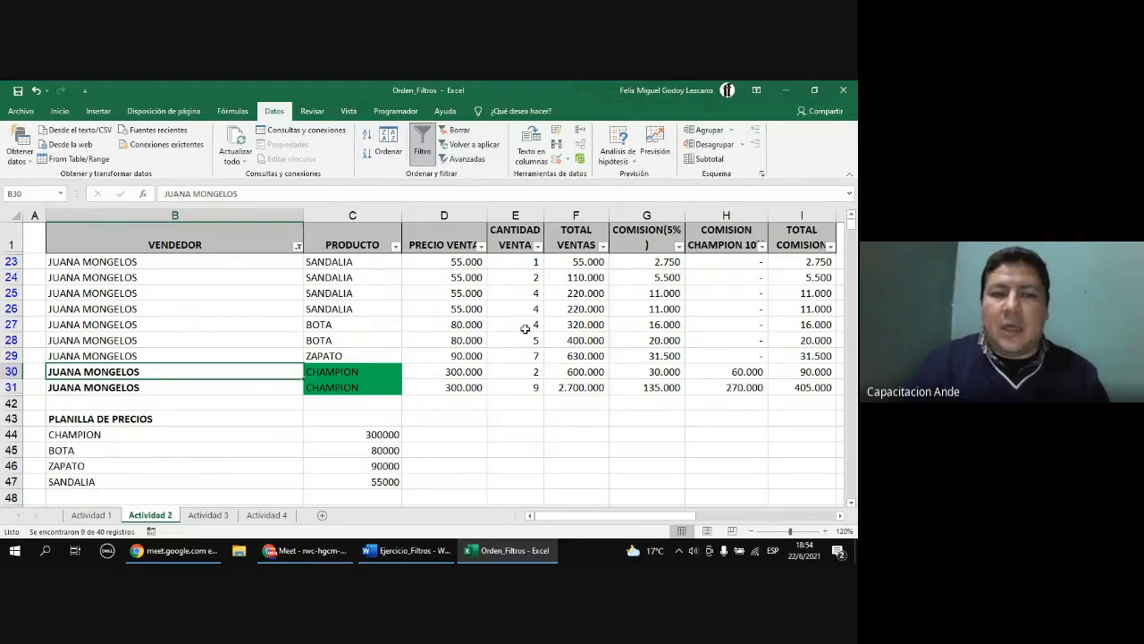
# - Select the seller's CANTIDAD VENTA cells E23 to E31 to read their sum, and check the wording of exercise 3 in Word
pyautogui.click(525, 261)
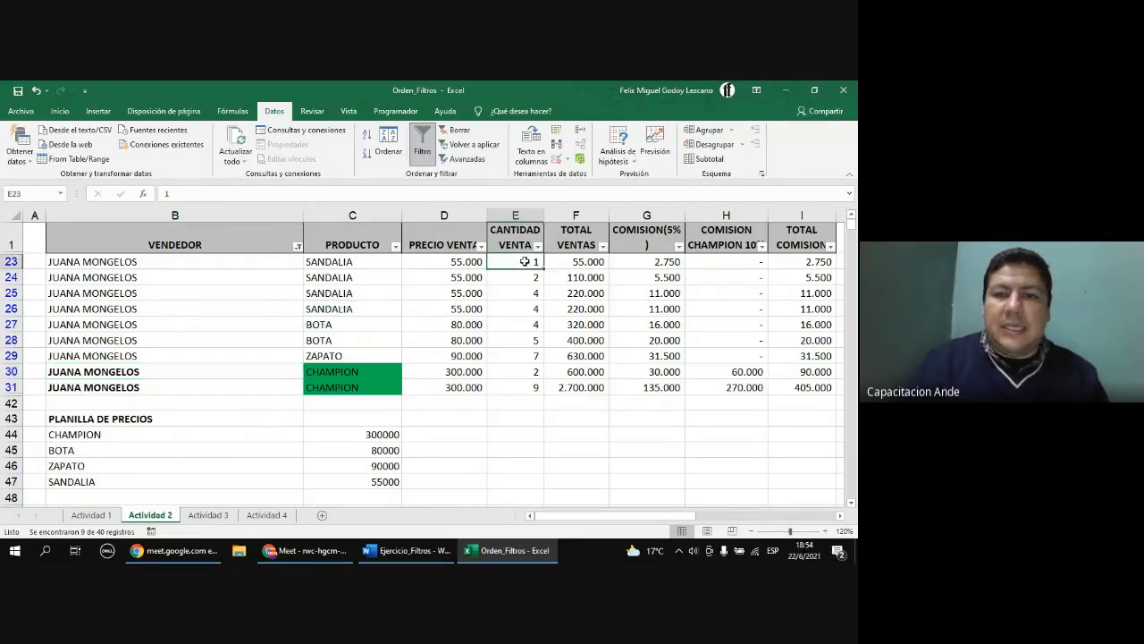
pyautogui.moveTo(525, 261); pyautogui.dragTo(519, 393)
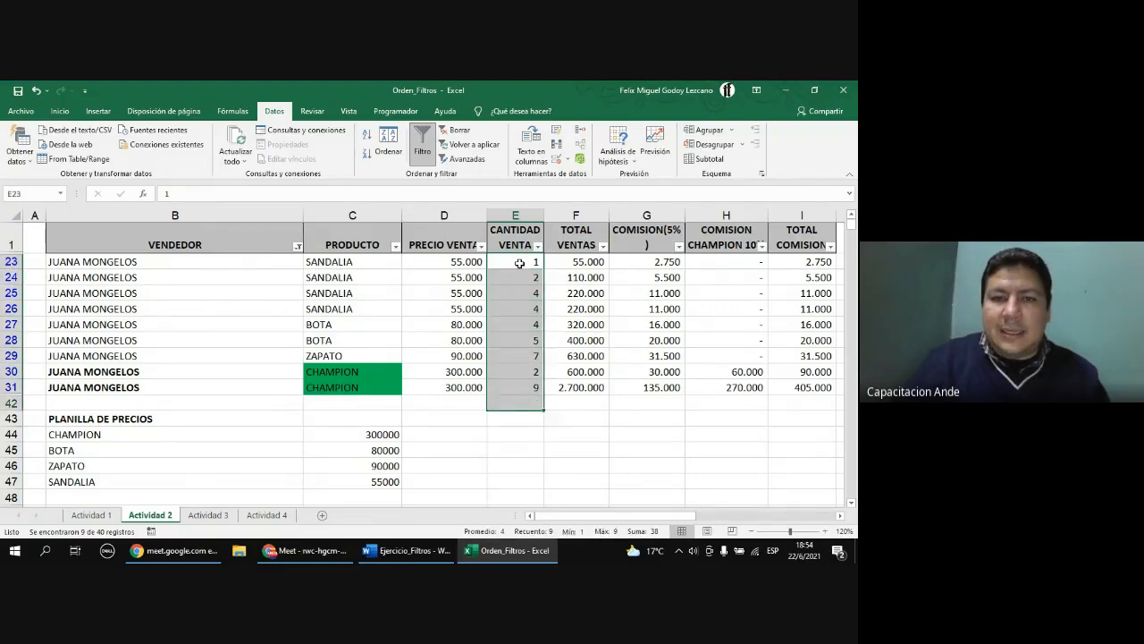
pyautogui.moveTo(518, 258); pyautogui.dragTo(519, 388)
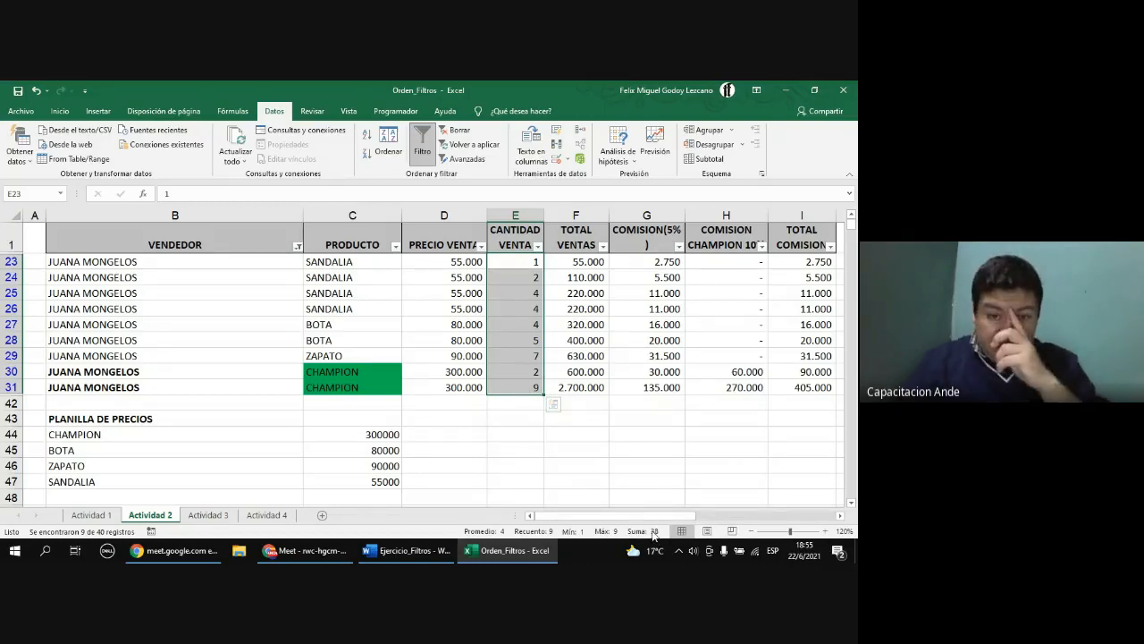
pyautogui.click(446, 552)
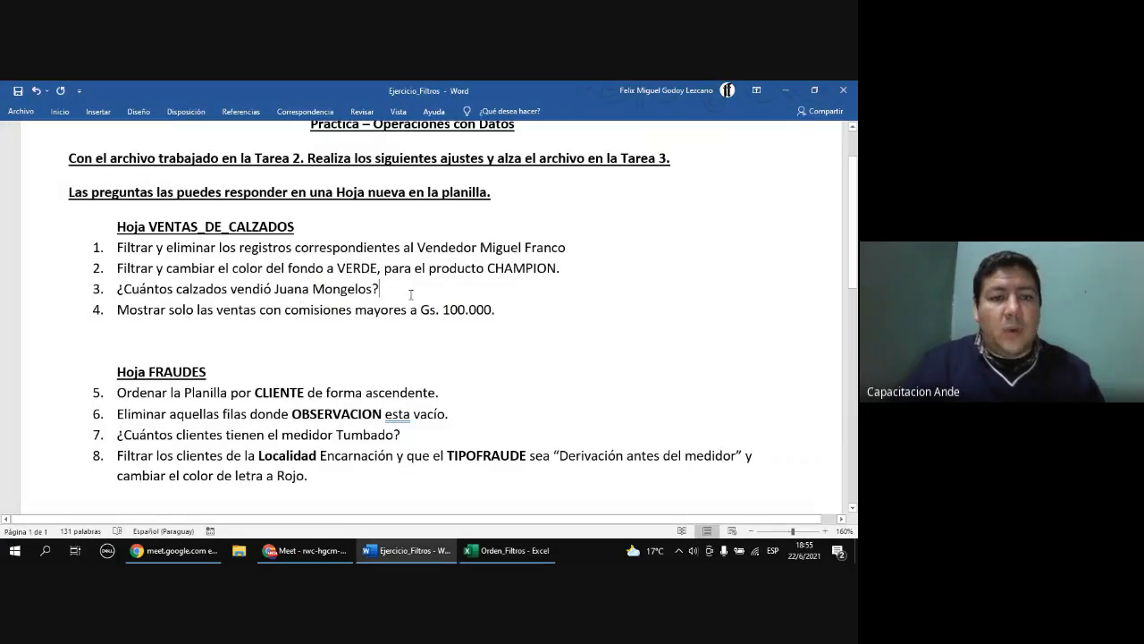
pyautogui.click(503, 558)
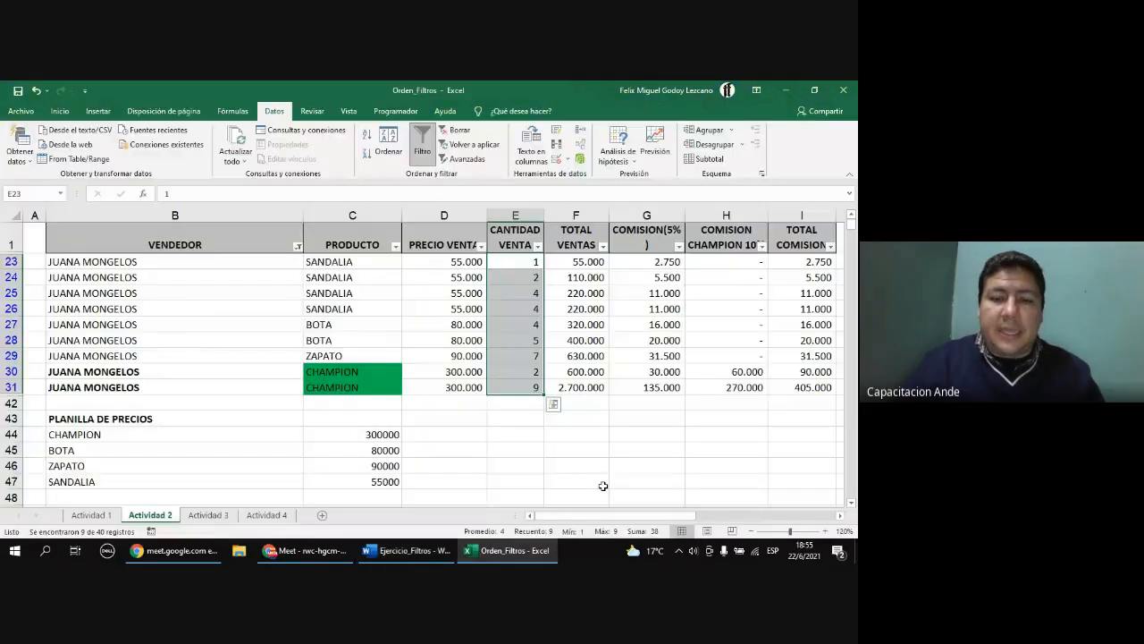
# - Switch to the Ejercicio_Filtros document in Word and start an unnumbered answer line below question 3 with "Vendió"
pyautogui.click(408, 558)
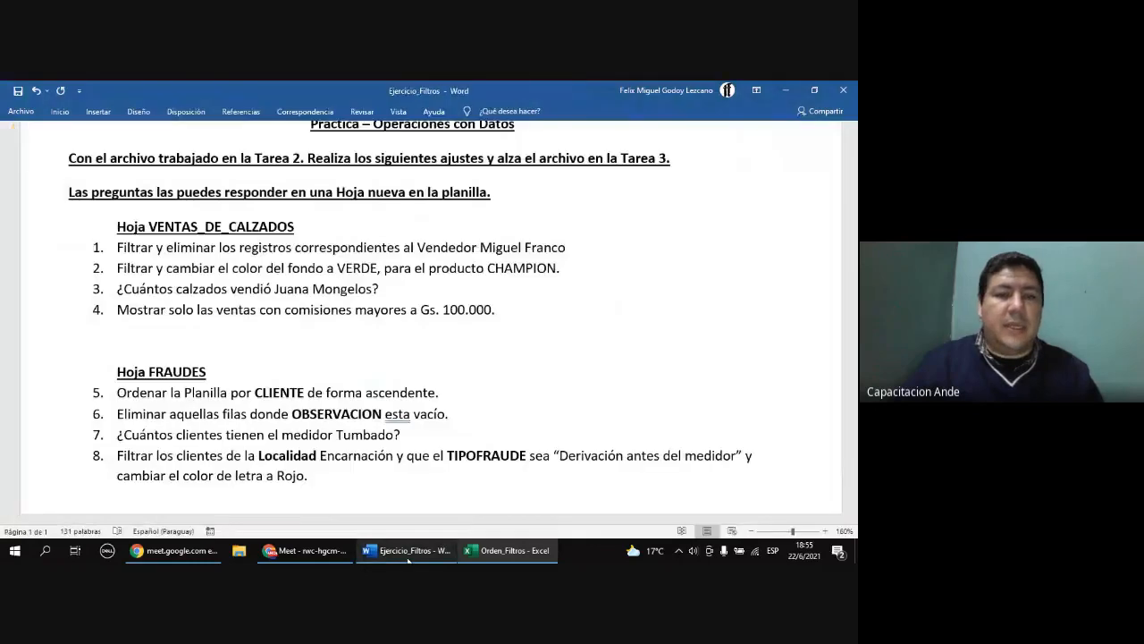
pyautogui.click(438, 289)
pyautogui.press('Return')
pyautogui.write('38')
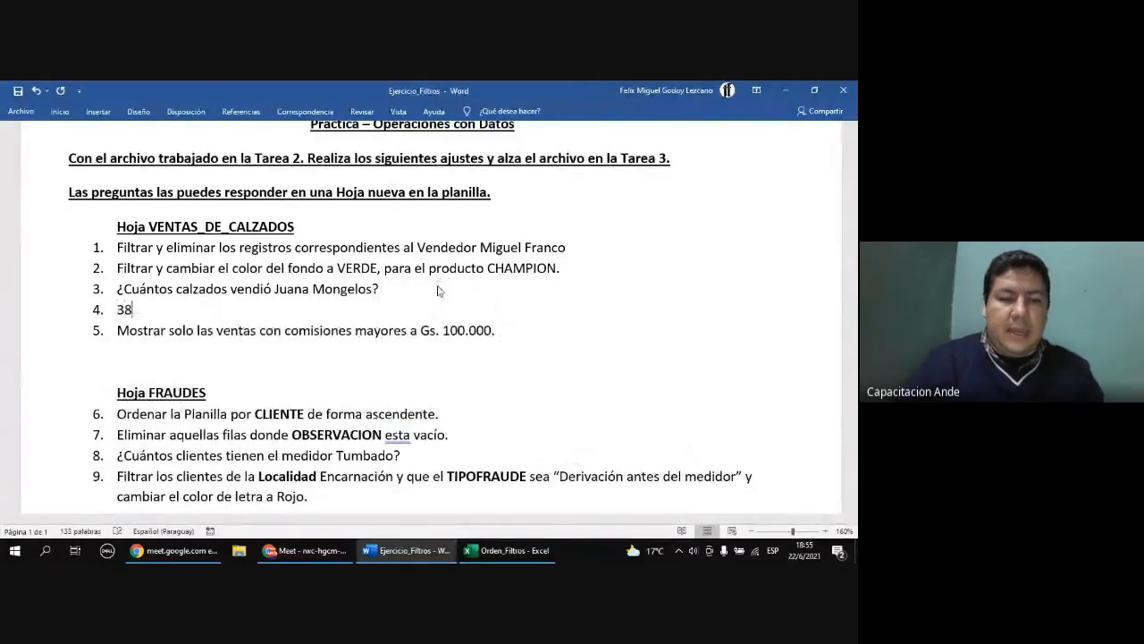
pyautogui.press('BackSpace')
pyautogui.press('BackSpace')
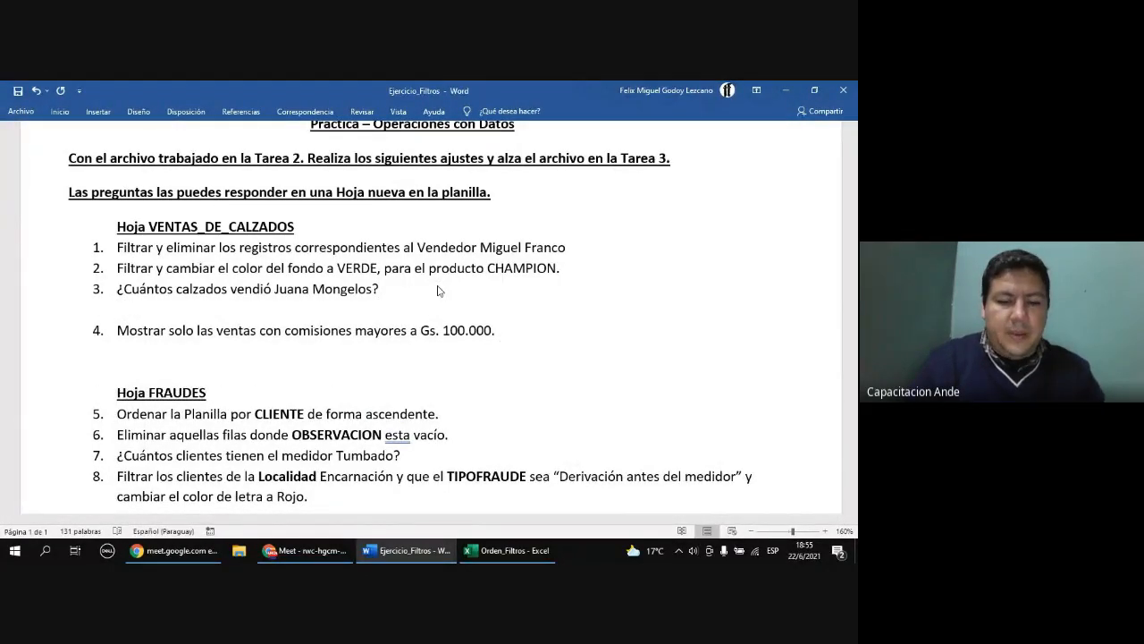
pyautogui.write('V')
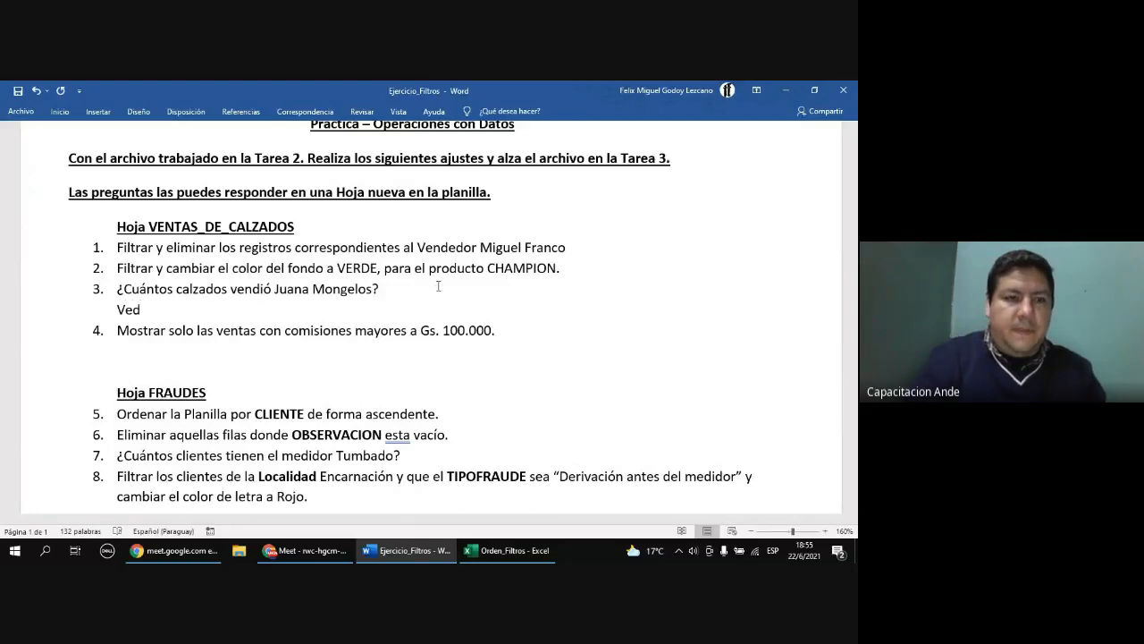
pyautogui.write('ed')
pyautogui.press('BackSpace')
pyautogui.write('ndio')
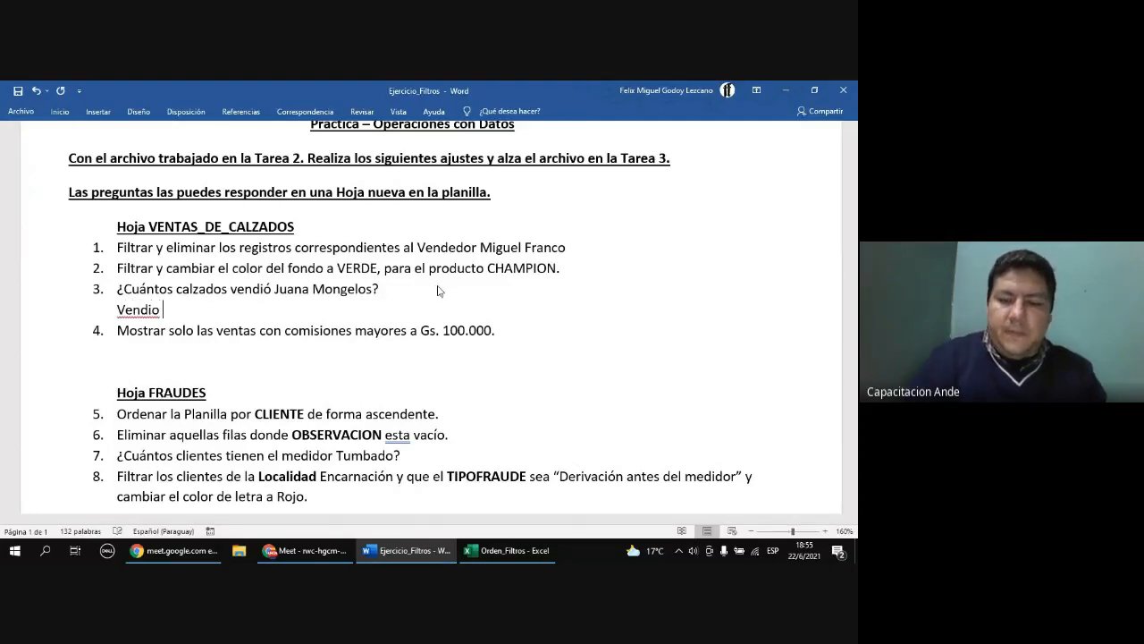
pyautogui.press('BackSpace')
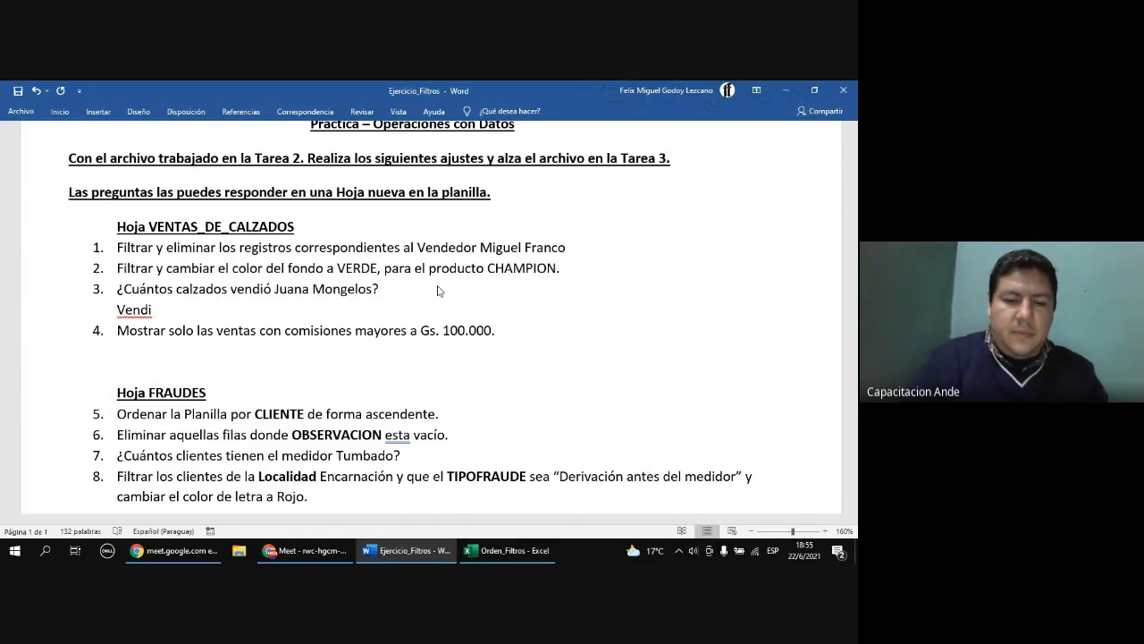
pyautogui.write('ó')
pyautogui.press('pagedown')
pyautogui.write('ca')
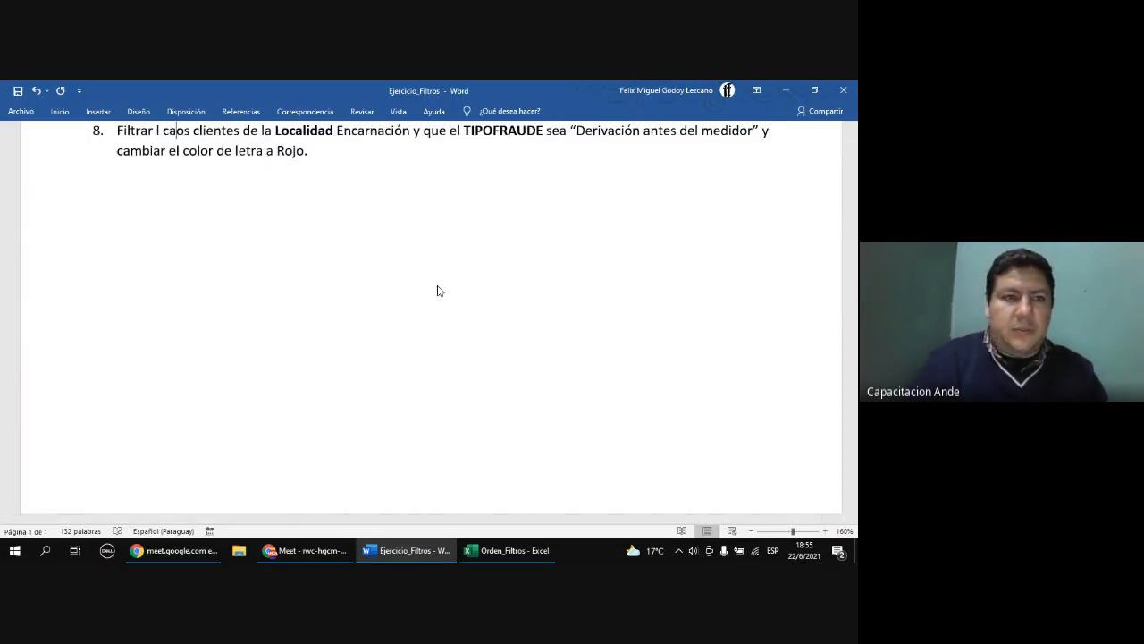
pyautogui.press('BackSpace')
pyautogui.press('BackSpace')
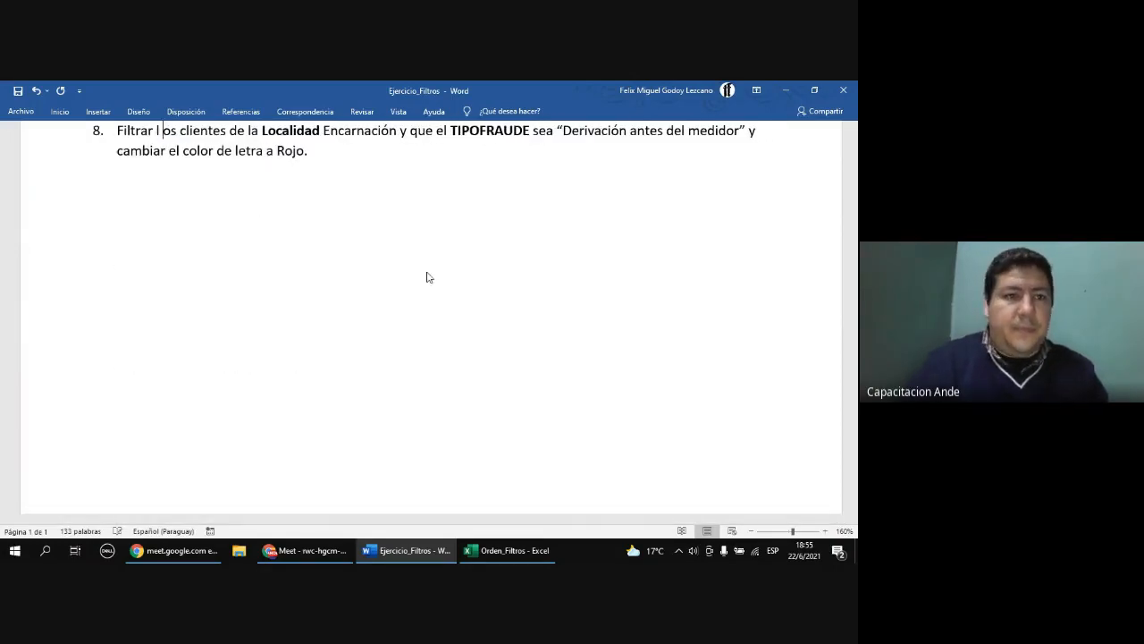
pyautogui.press('BackSpace')
pyautogui.scroll(5, 416, 348)
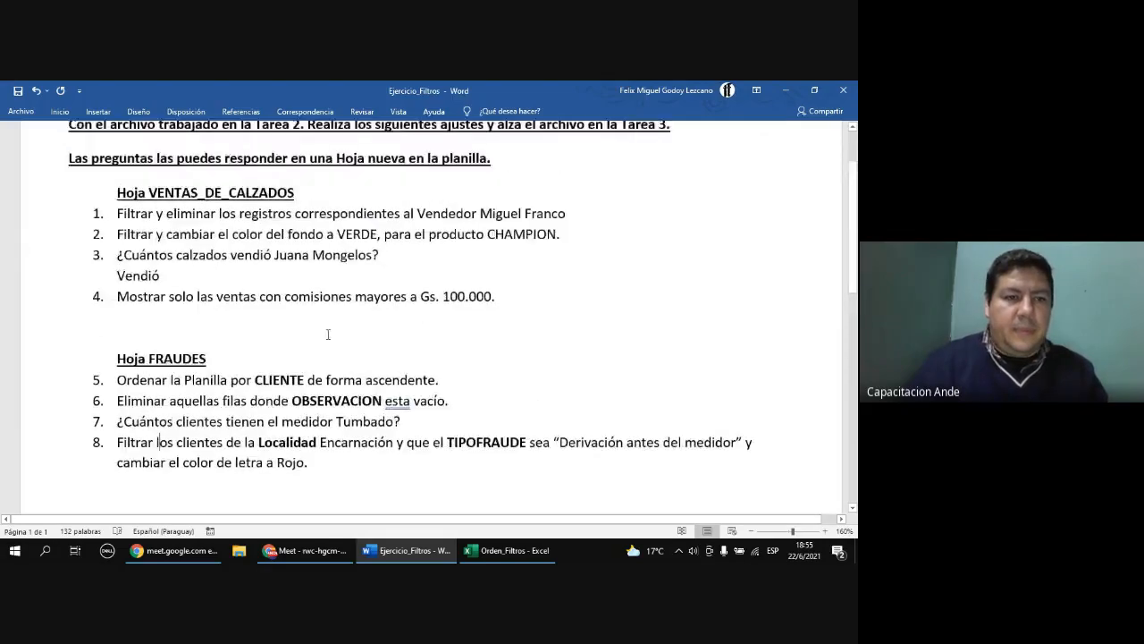
pyautogui.scroll(3, 328, 334)
# - Complete the answer line below question 3 with "38 calzados."
pyautogui.click(186, 384)
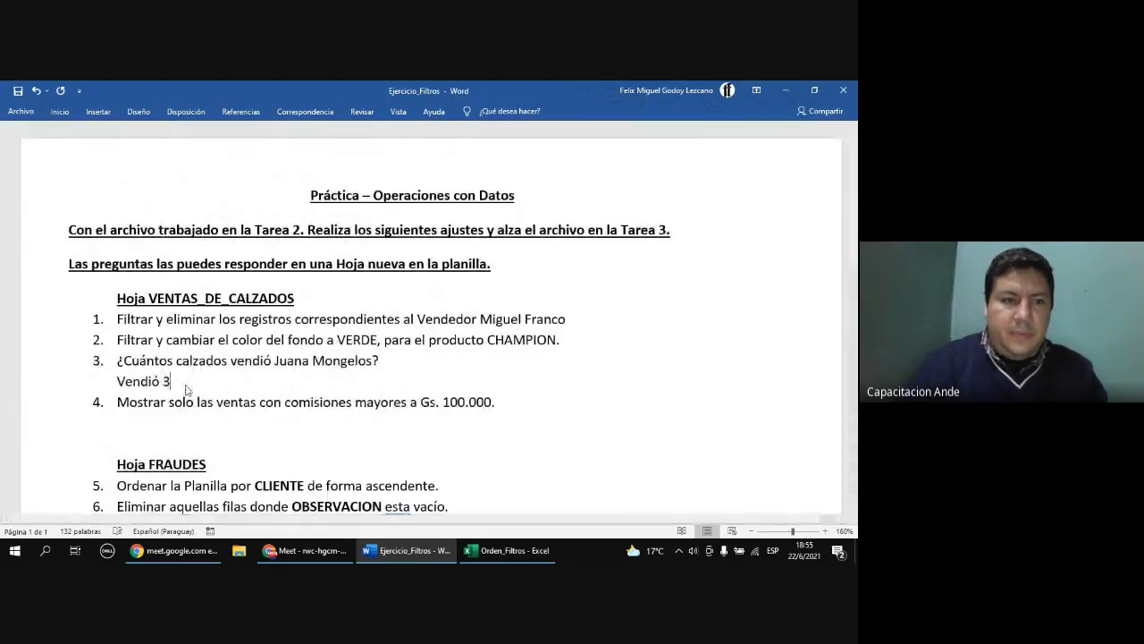
pyautogui.write('38 calzado')
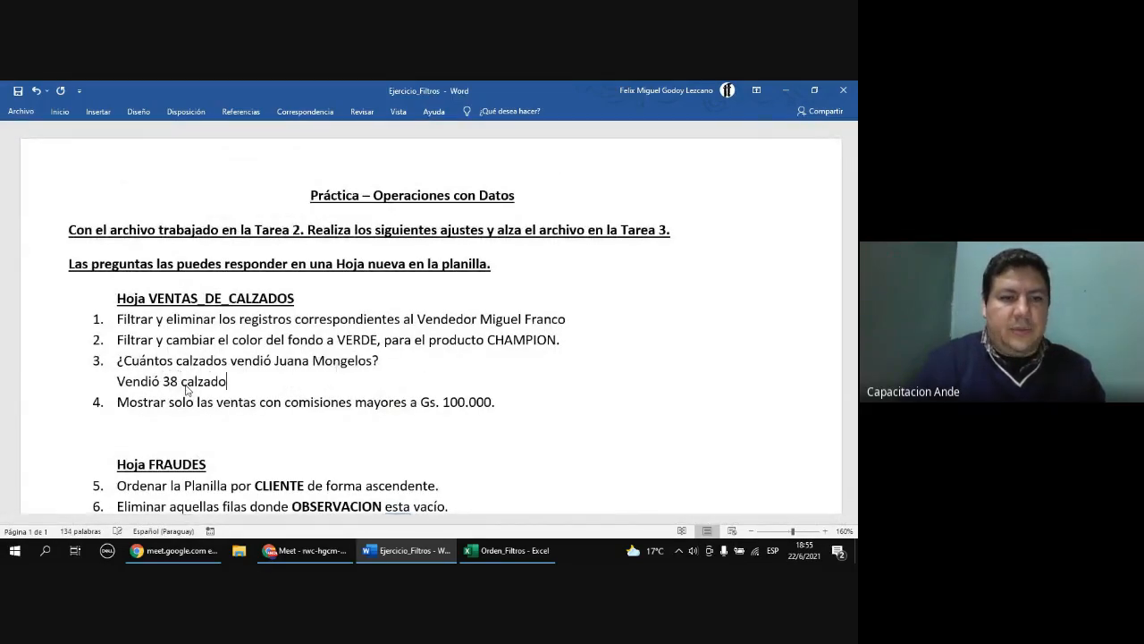
pyautogui.write('s.')
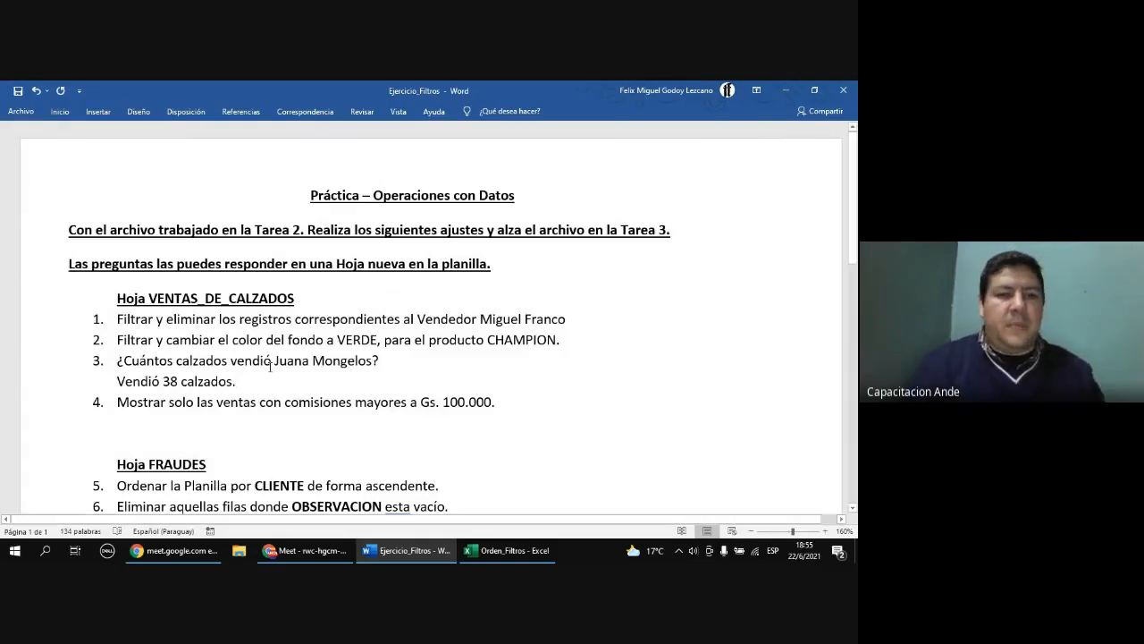
# - Read exercise 4 about commissions, return to the Orden_Filtros workbook in Excel and clear the VENDEDOR filter
pyautogui.scroll(-1, 316, 388)
pyautogui.scroll(-1, 220, 368)
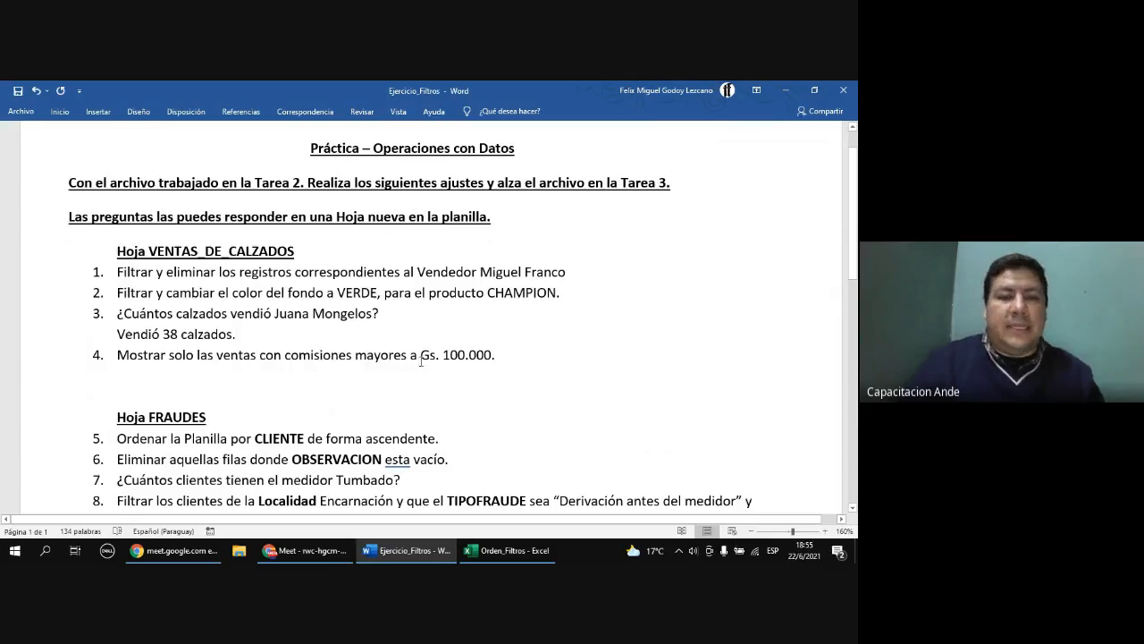
pyautogui.click(528, 558)
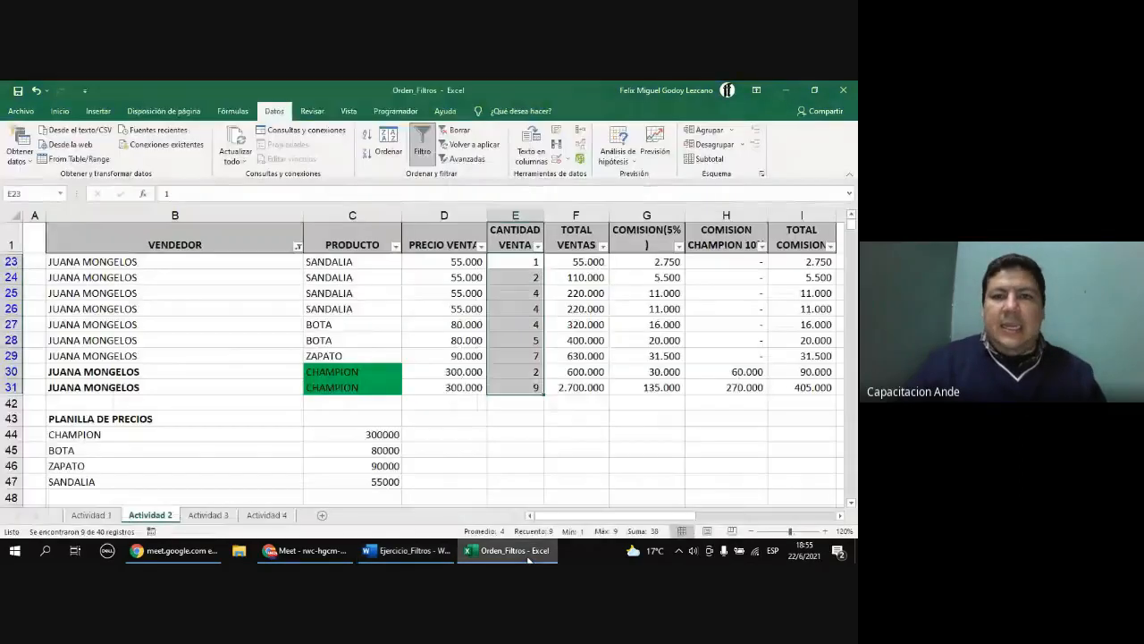
pyautogui.click(458, 129)
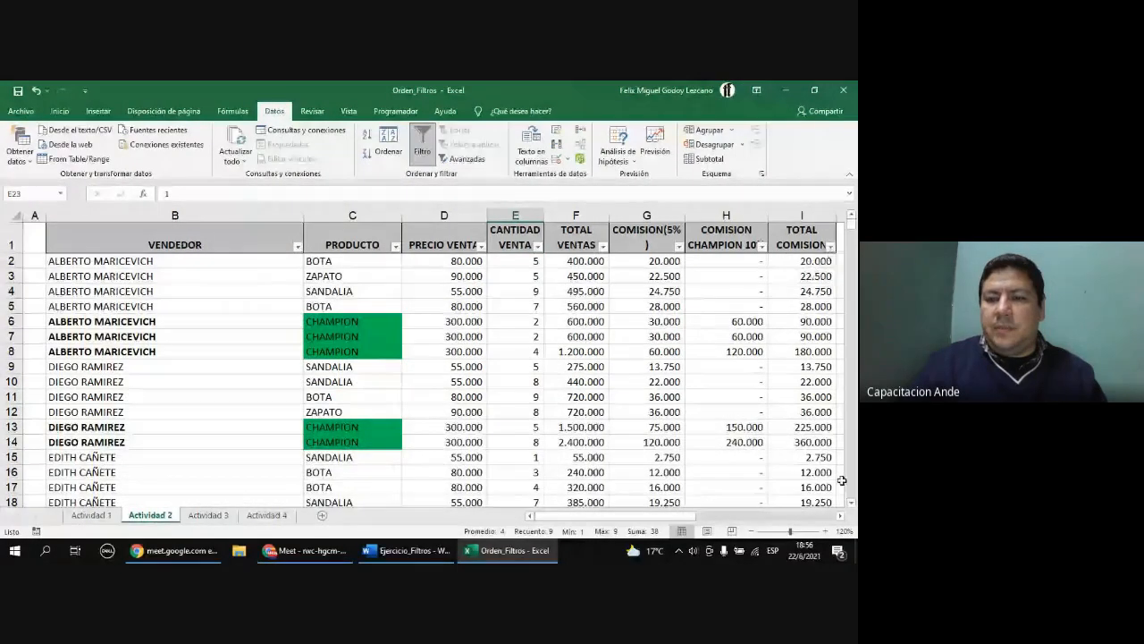
pyautogui.click(841, 515)
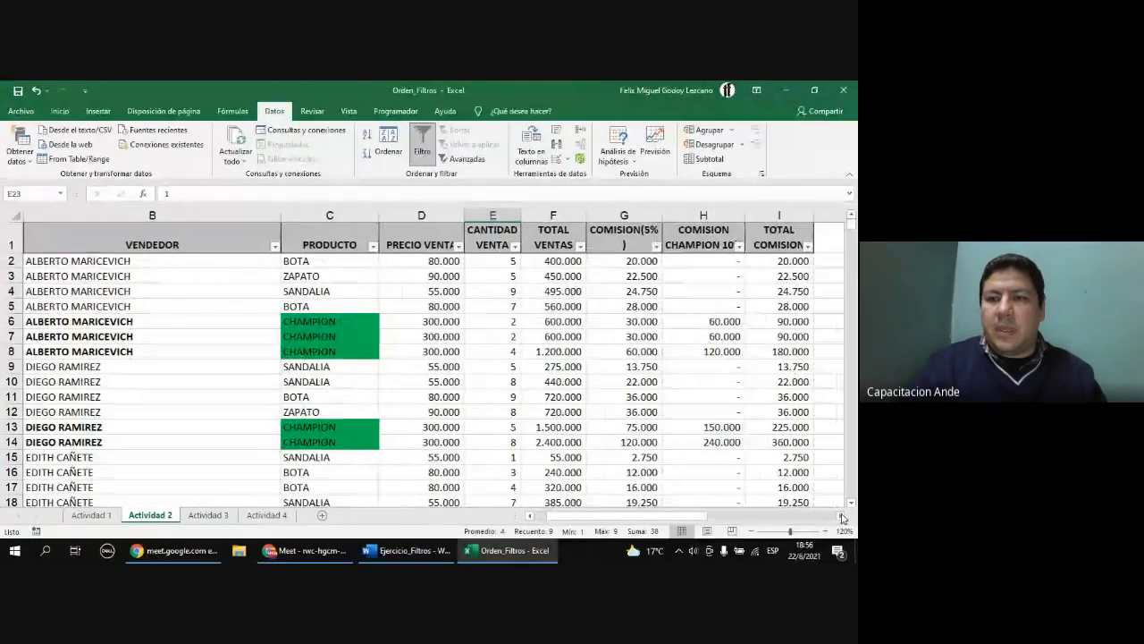
# - Filter the TOTAL COMISION column to show only values greater than or equal to 100000
pyautogui.click(809, 247)
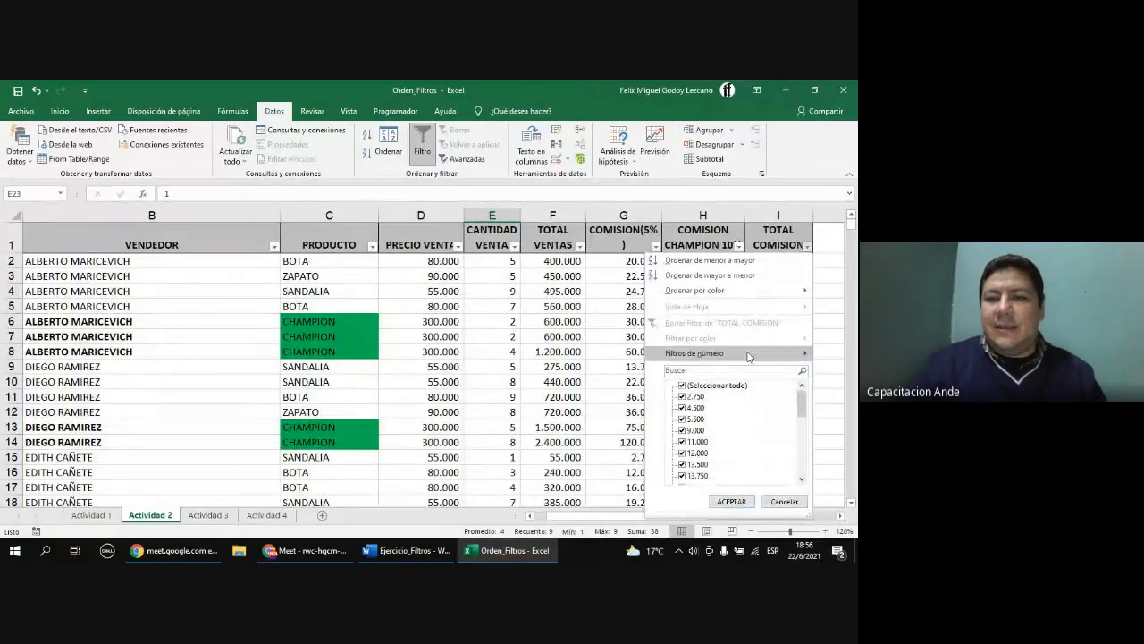
pyautogui.moveTo(749, 356)
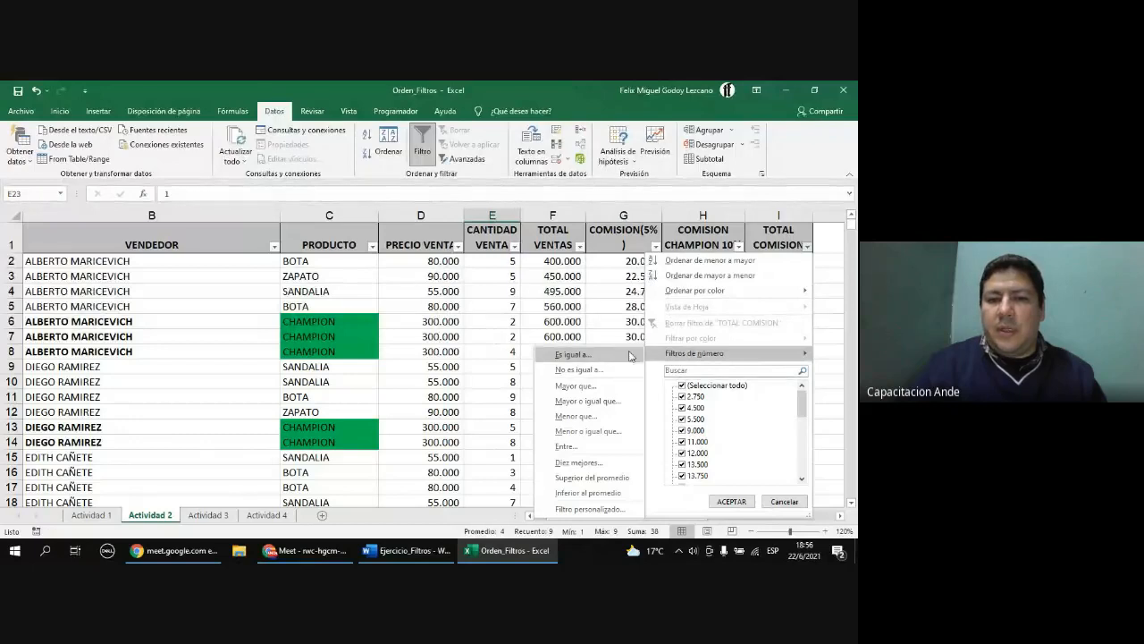
pyautogui.click(607, 402)
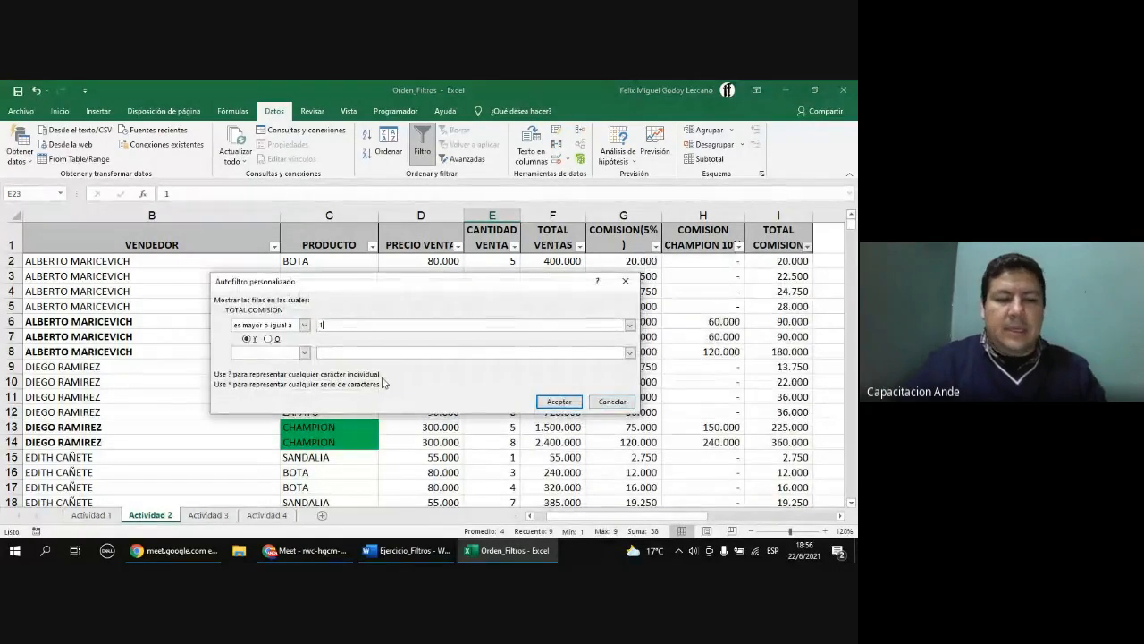
pyautogui.write('100000')
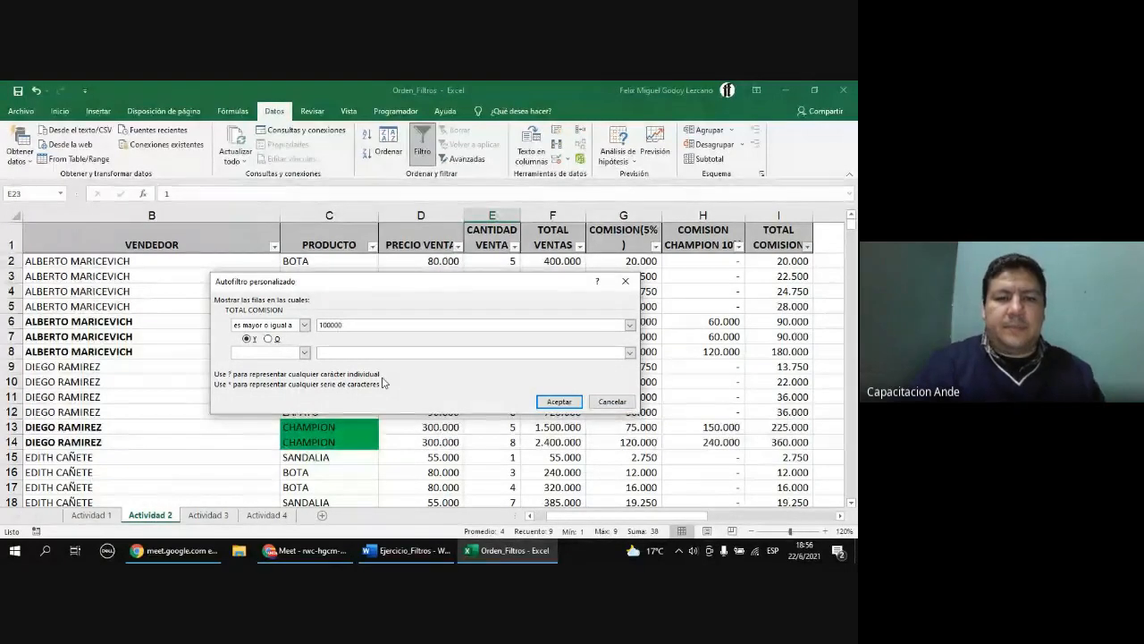
pyautogui.click(554, 407)
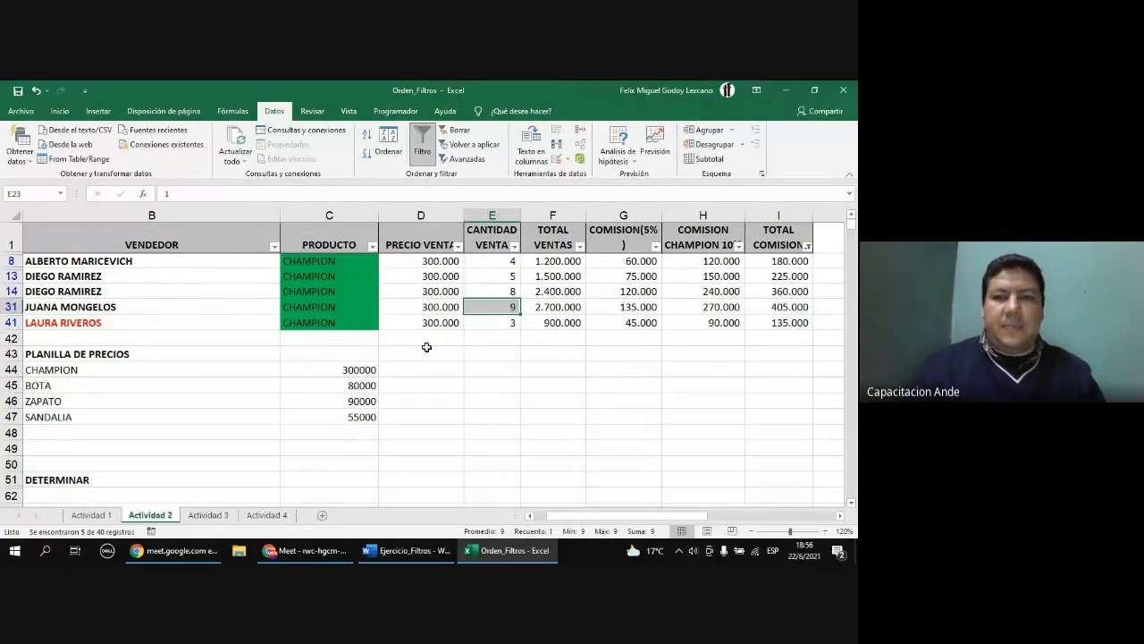
# - Check the Hoja FRAUDES heading in the Ejercicio_Filtros Word document, and open the Actividad 4 sheet of Orden_Filtros in Excel
pyautogui.click(405, 550)
pyautogui.scroll(-1, 440, 345)
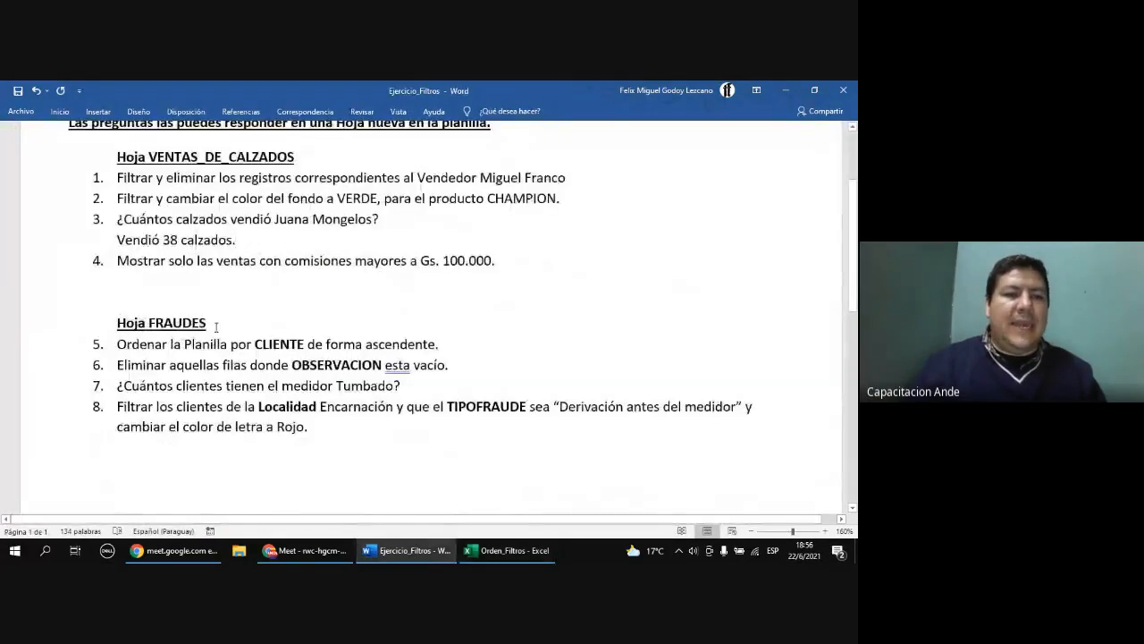
pyautogui.moveTo(208, 325); pyautogui.dragTo(148, 327)
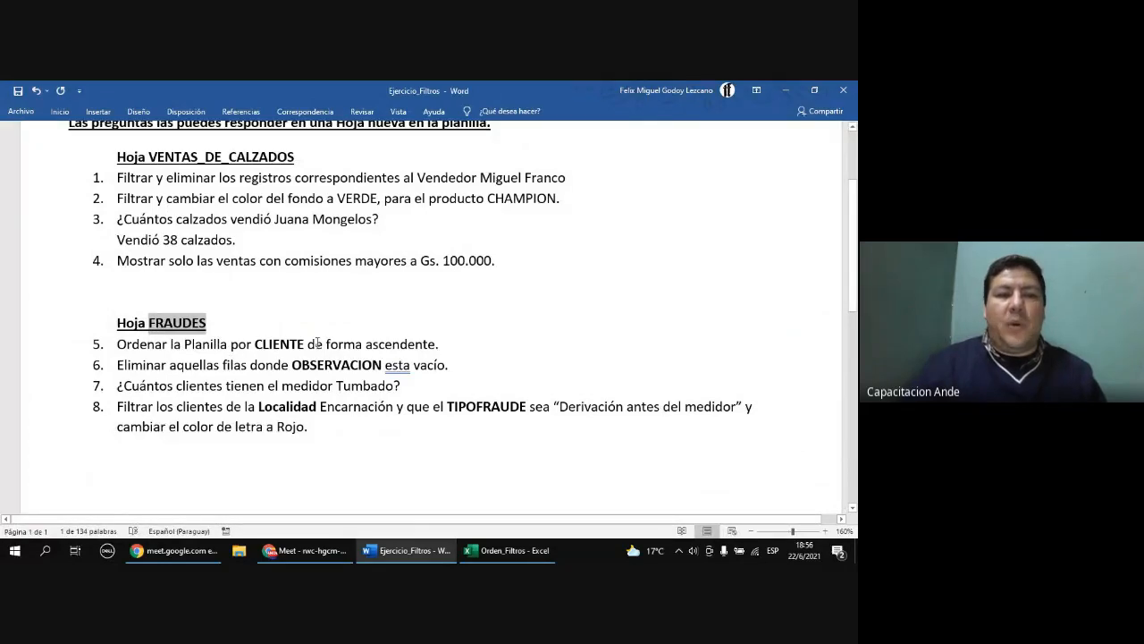
pyautogui.click(533, 553)
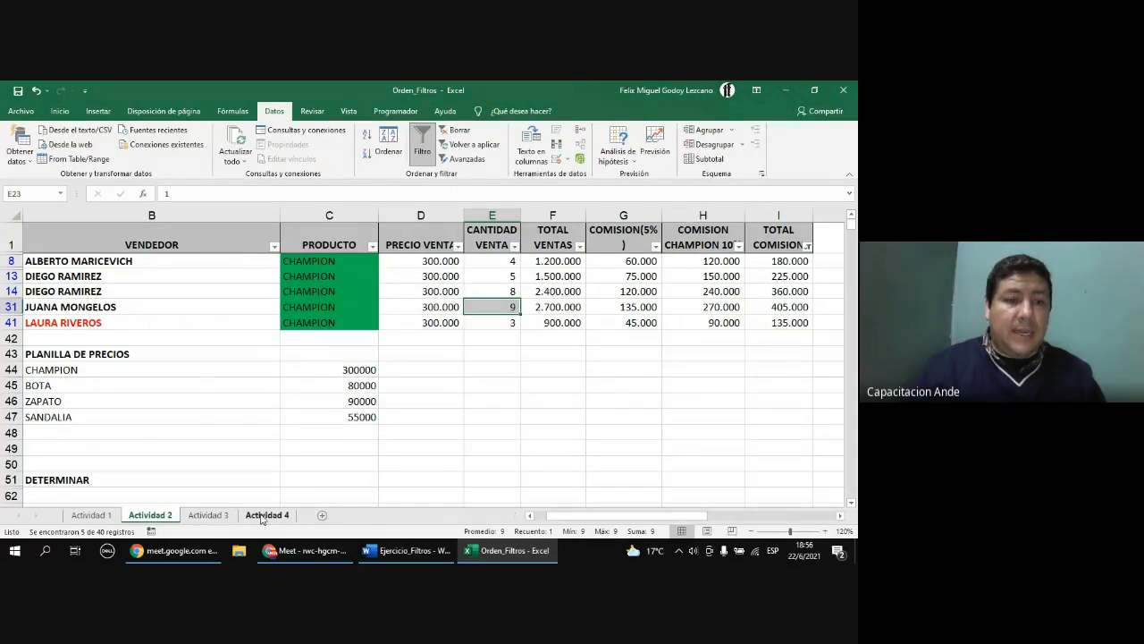
pyautogui.click(267, 515)
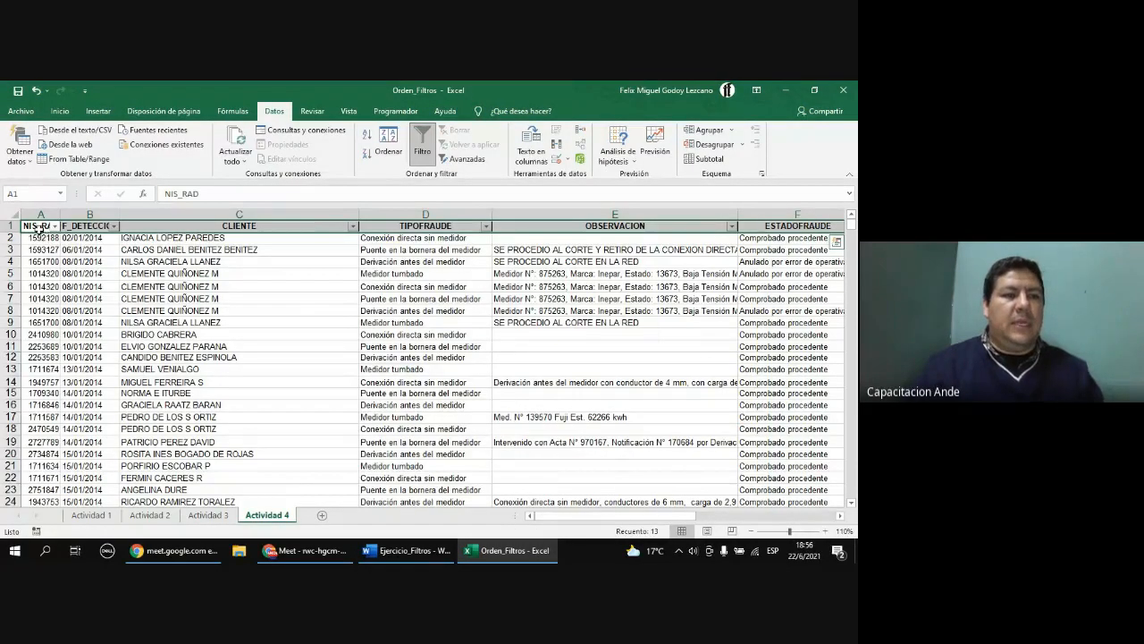
# - Select the whole fraud table from the NIS_RAD header in A1 to its last column and last row
pyautogui.click(39, 228)
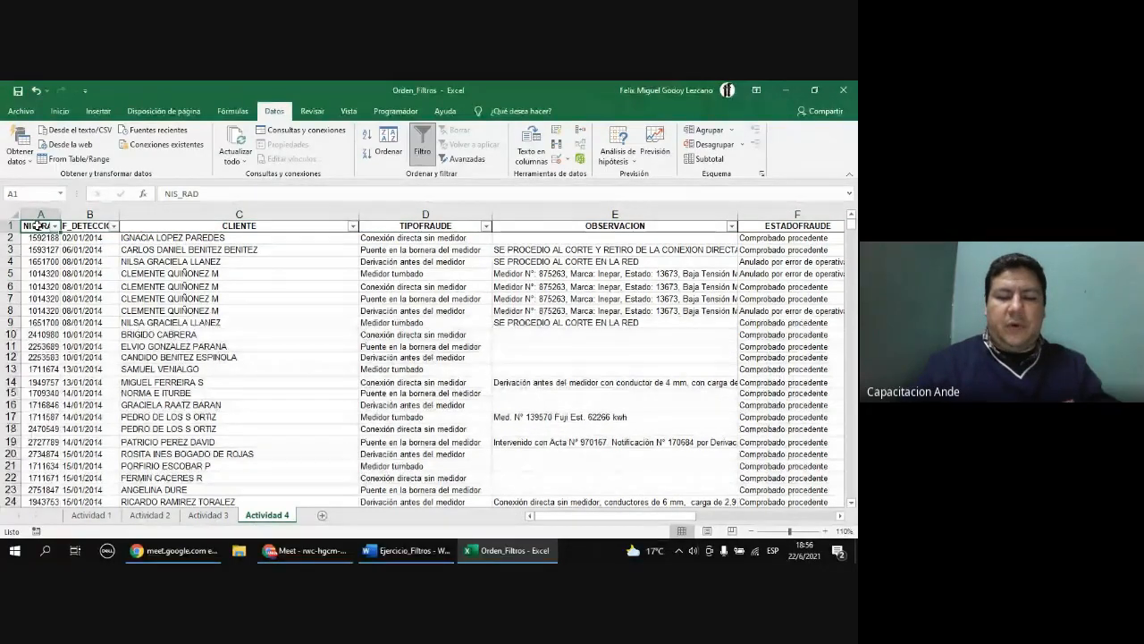
pyautogui.hotkey('ctrl', 'shift', 'Right')
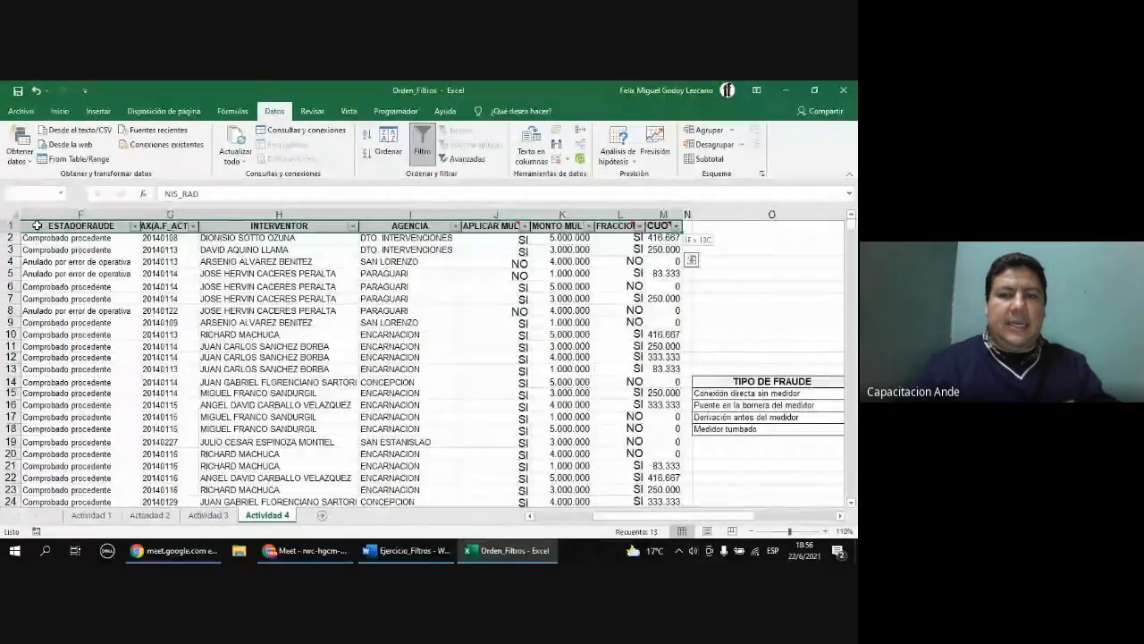
pyautogui.hotkey('ctrl', 'shift', 'Down')
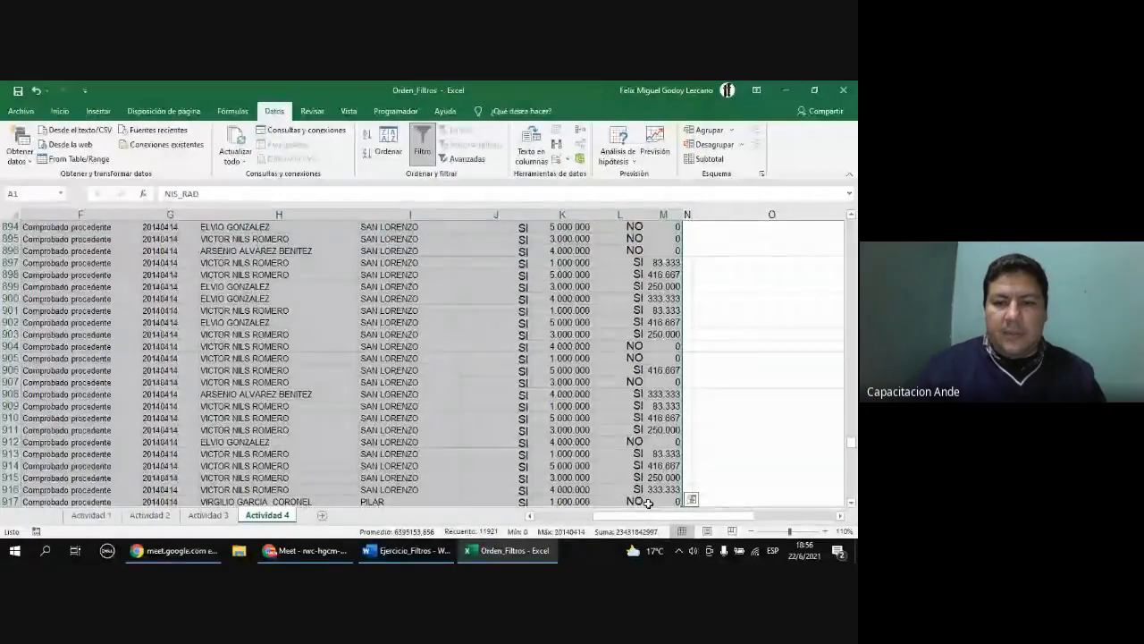
pyautogui.moveTo(630, 517); pyautogui.dragTo(525, 520)
pyautogui.scroll(11, 852, 438)
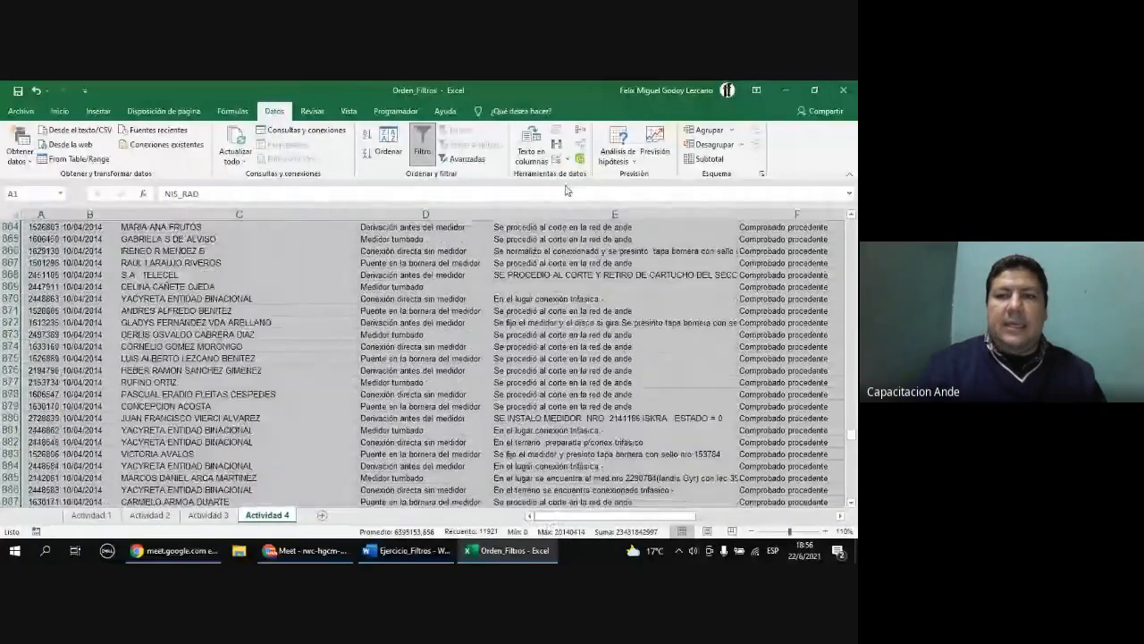
pyautogui.moveTo(852, 438); pyautogui.dragTo(852, 224)
# - Check exercise 5 in Word, return to Excel and sort the selected table by CLIENTE from A to Z
pyautogui.click(480, 552)
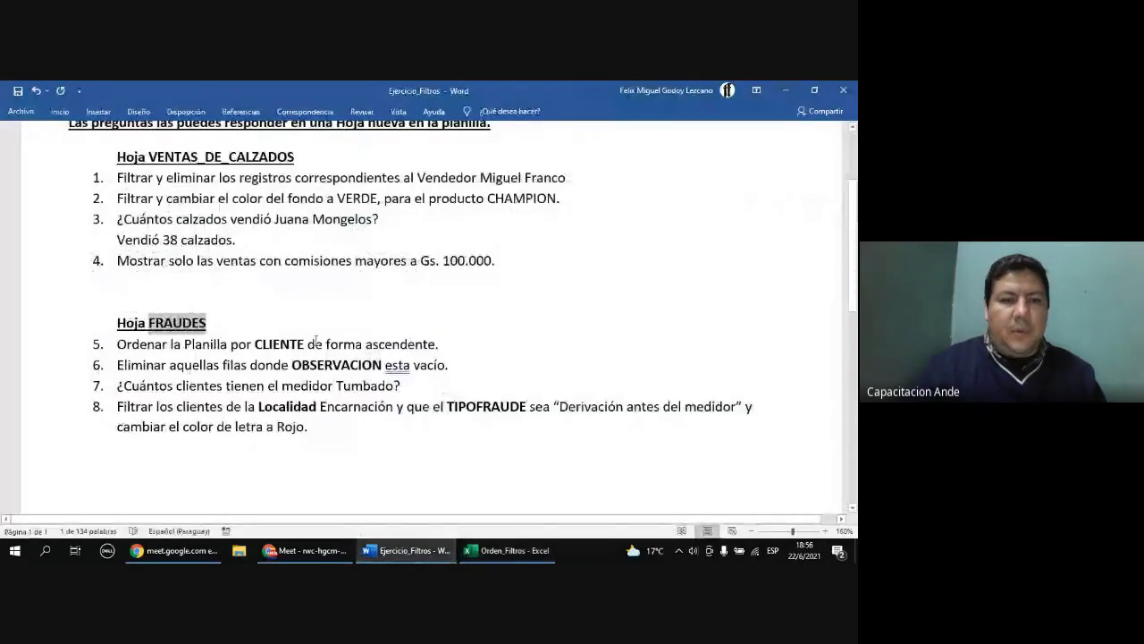
pyautogui.click(498, 555)
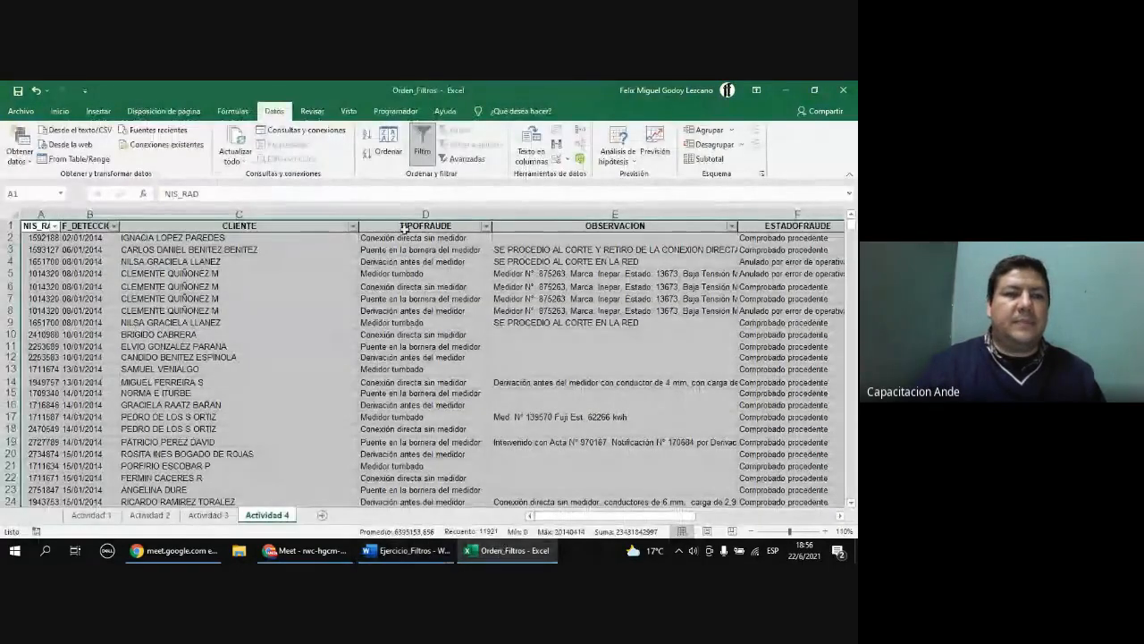
pyautogui.click(388, 138)
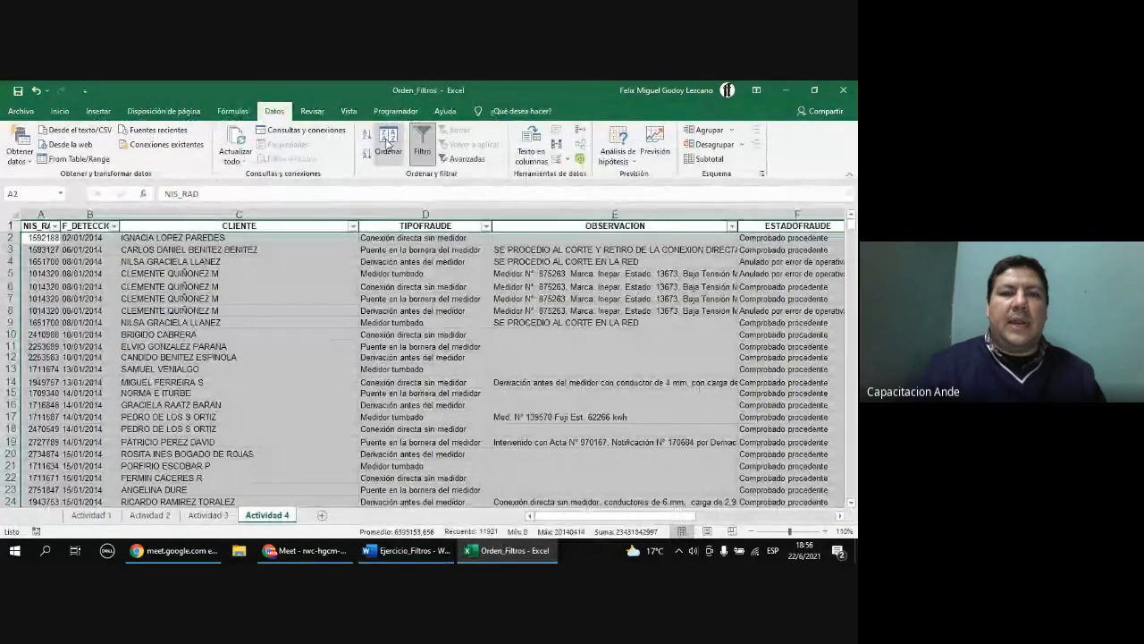
pyautogui.click(347, 328)
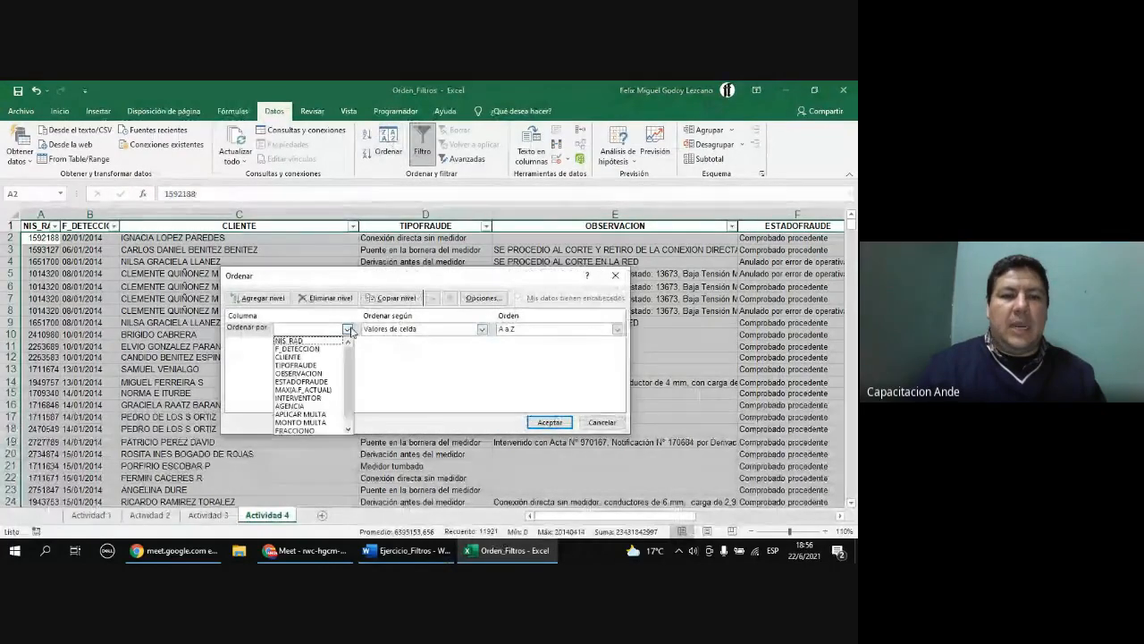
pyautogui.click(321, 357)
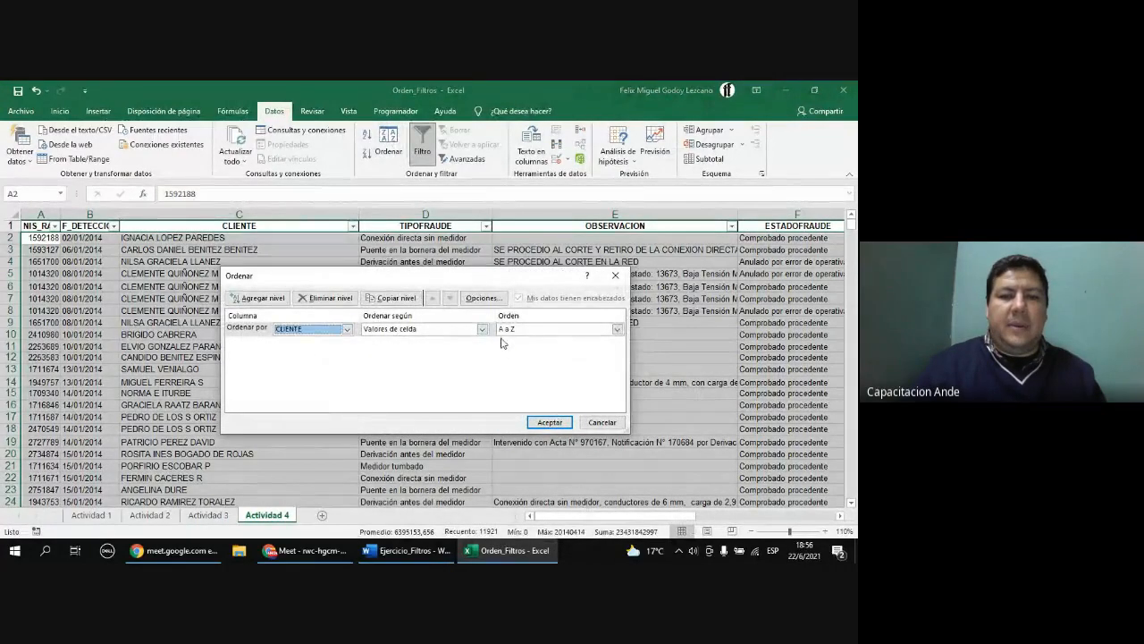
pyautogui.click(549, 422)
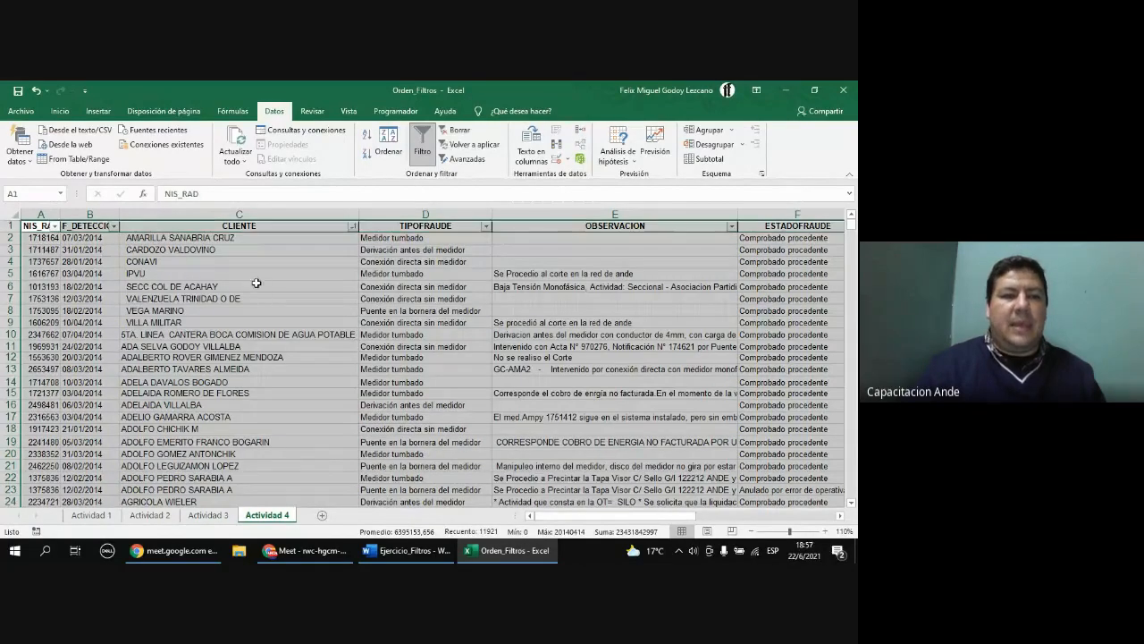
# - Read exercise 6 about empty OBSERVACION rows in Word, and look over the fraud table's columns in Excel
pyautogui.click(407, 549)
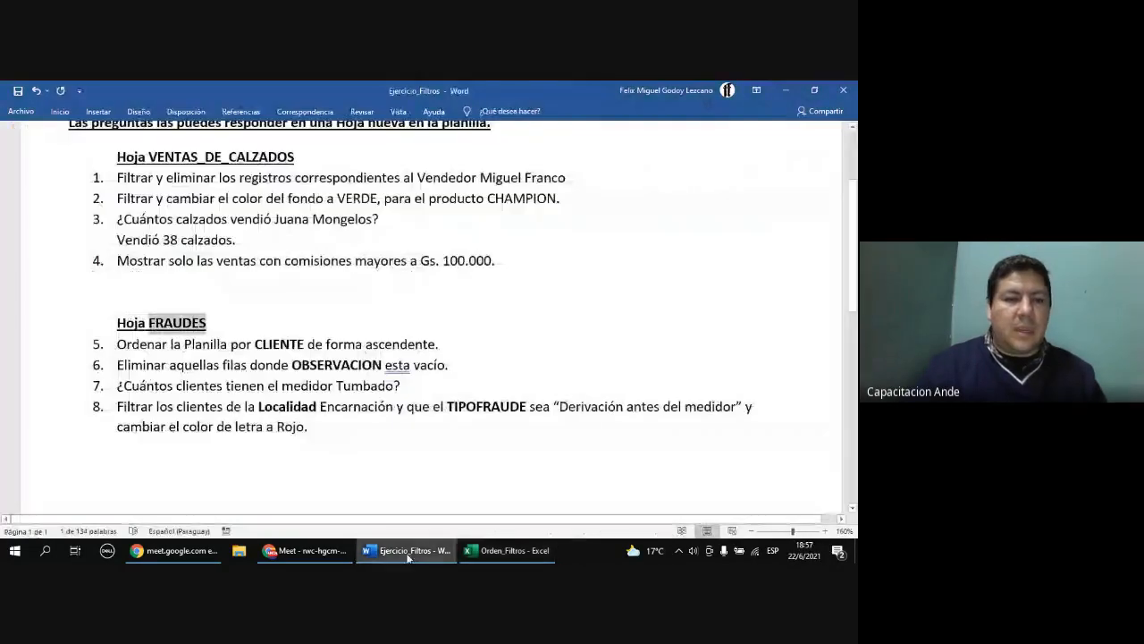
pyautogui.click(185, 366)
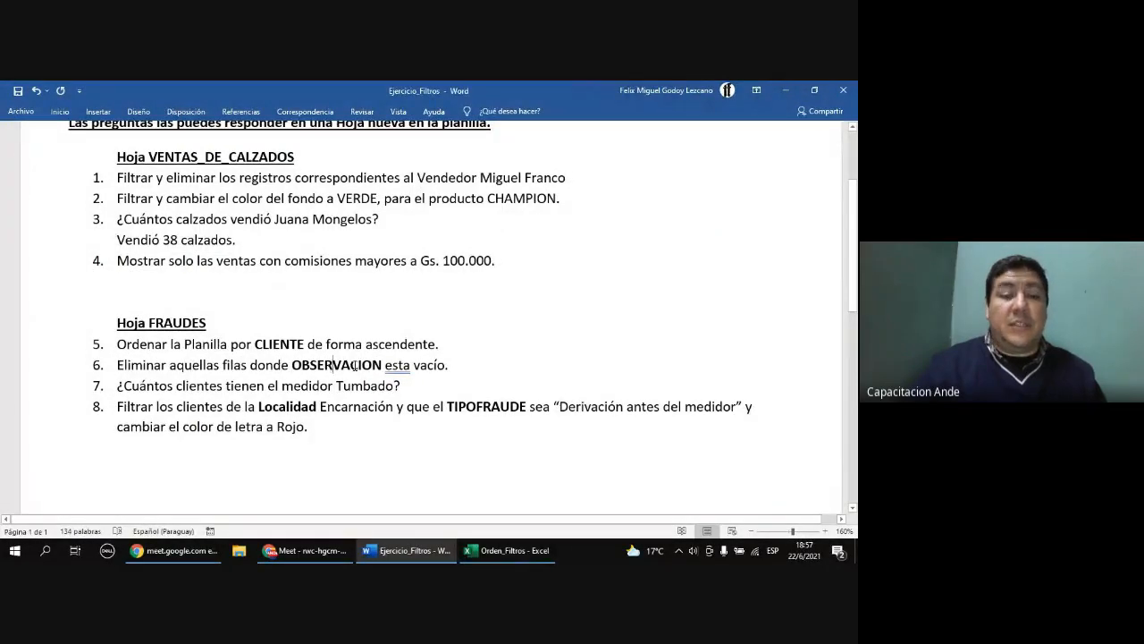
pyautogui.click(498, 557)
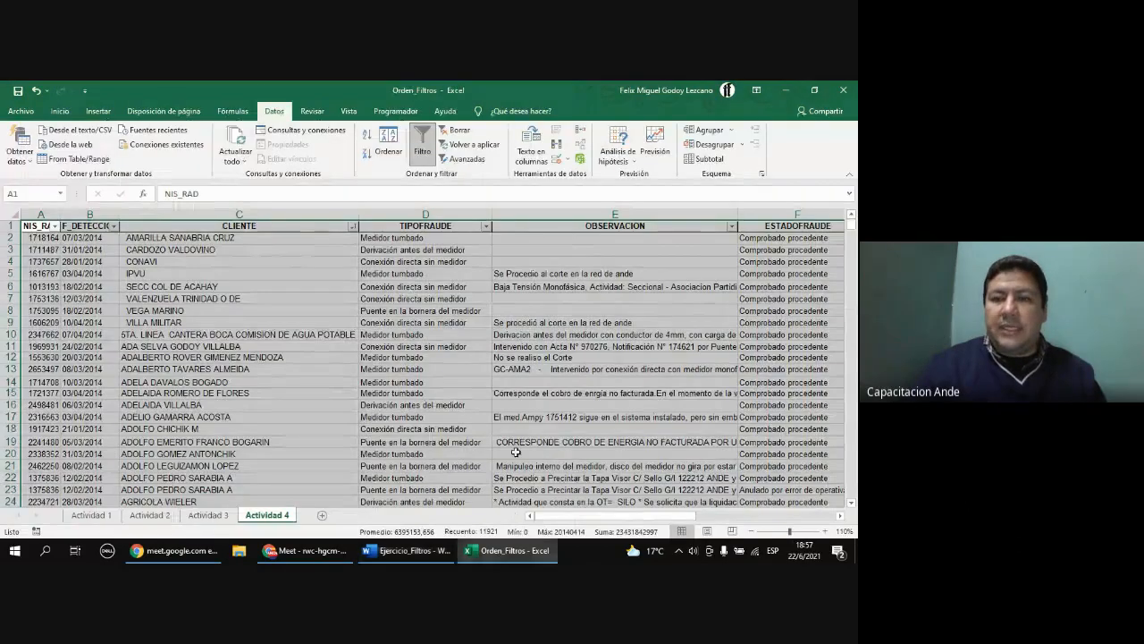
pyautogui.click(840, 516)
pyautogui.click(841, 516)
pyautogui.click(841, 516)
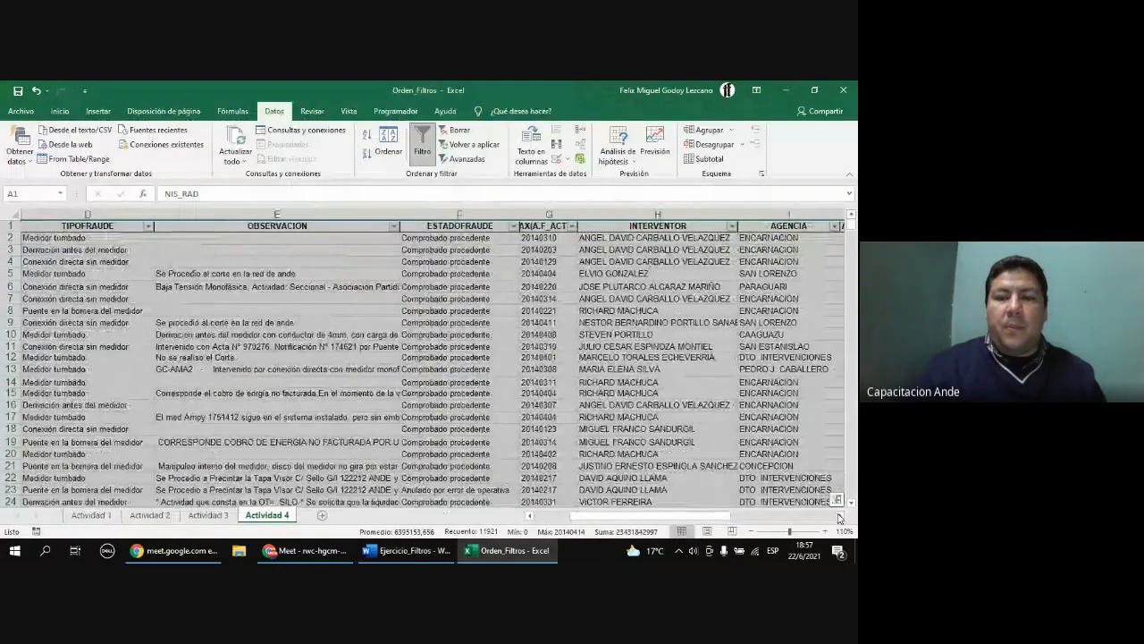
pyautogui.click(586, 368)
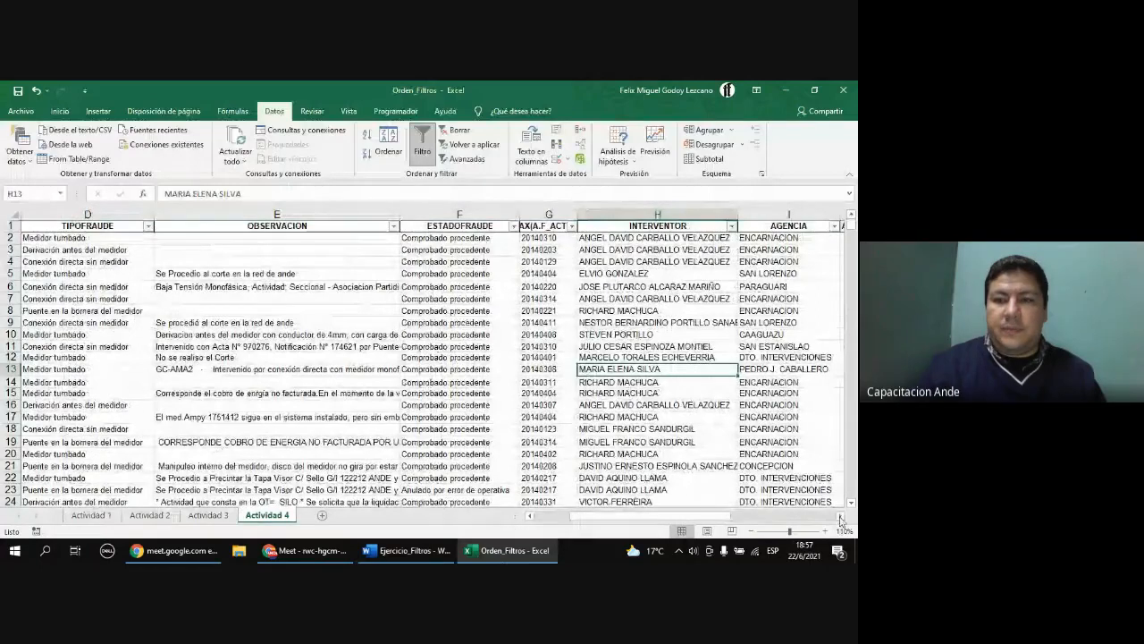
pyautogui.click(840, 516)
pyautogui.click(840, 516)
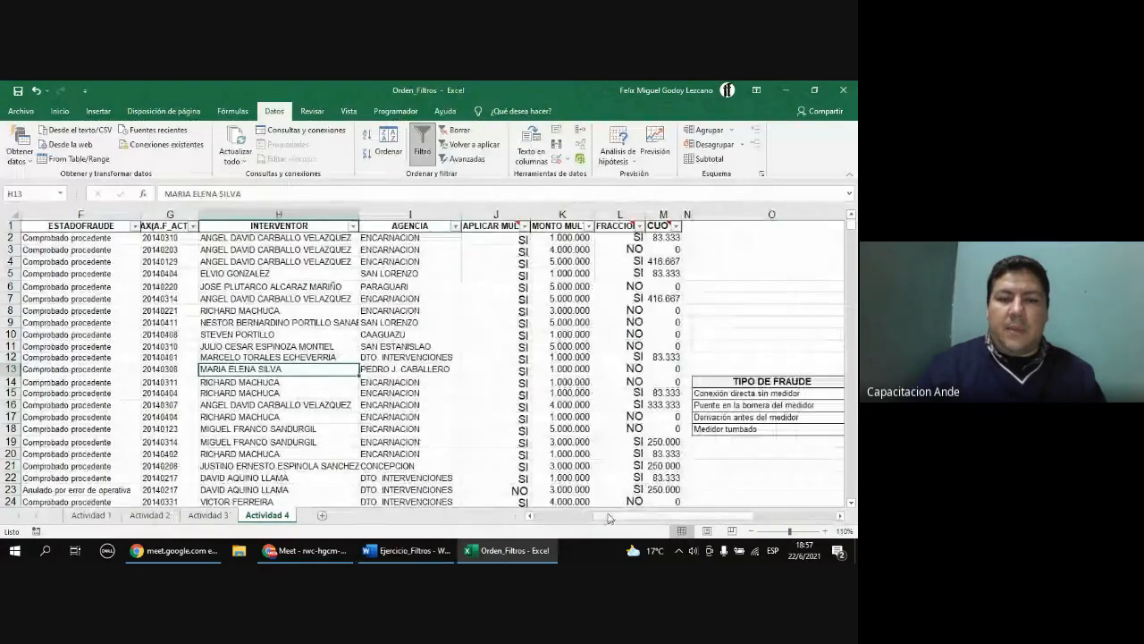
pyautogui.click(533, 516)
pyautogui.click(533, 517)
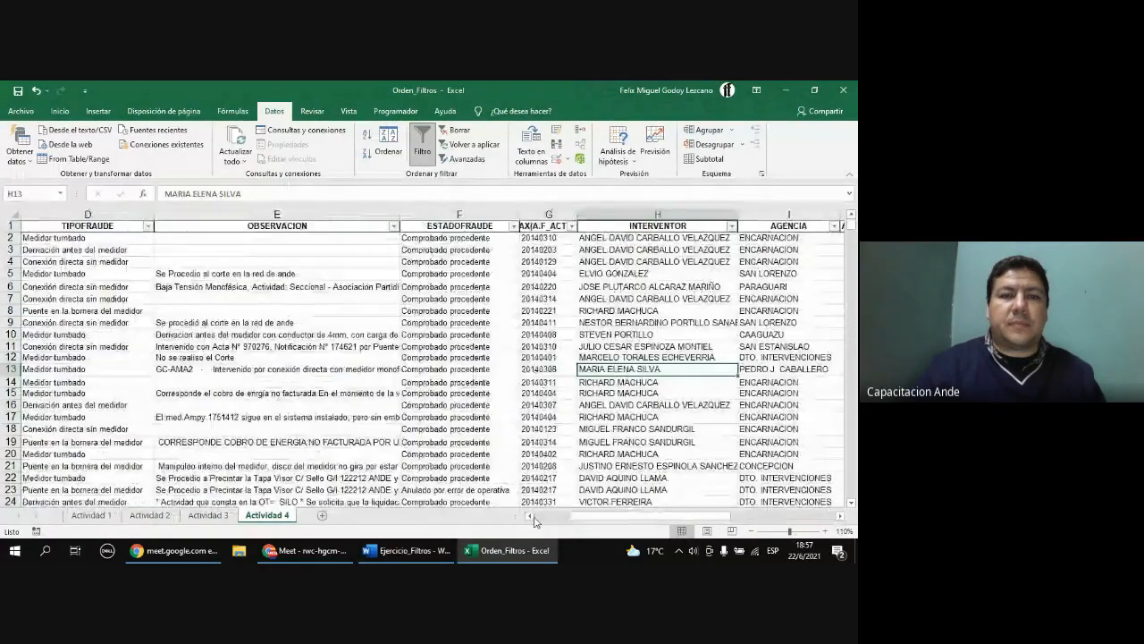
pyautogui.click(533, 516)
# - Filter the OBSERVACION column to show only the blank entries (Vacías)
pyautogui.click(633, 227)
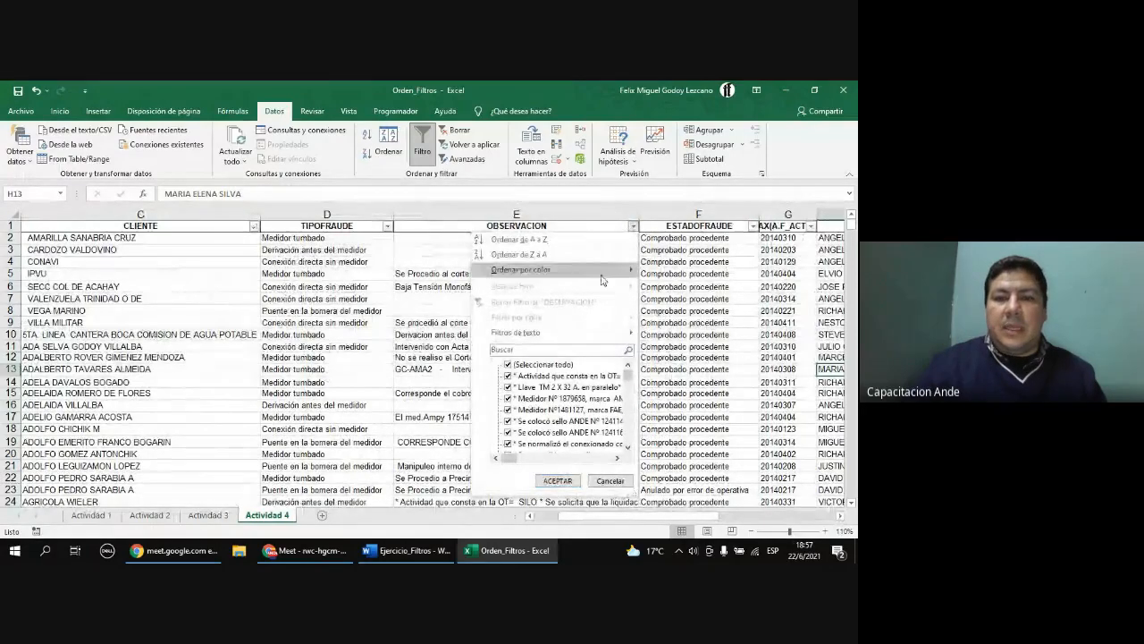
pyautogui.moveTo(574, 334)
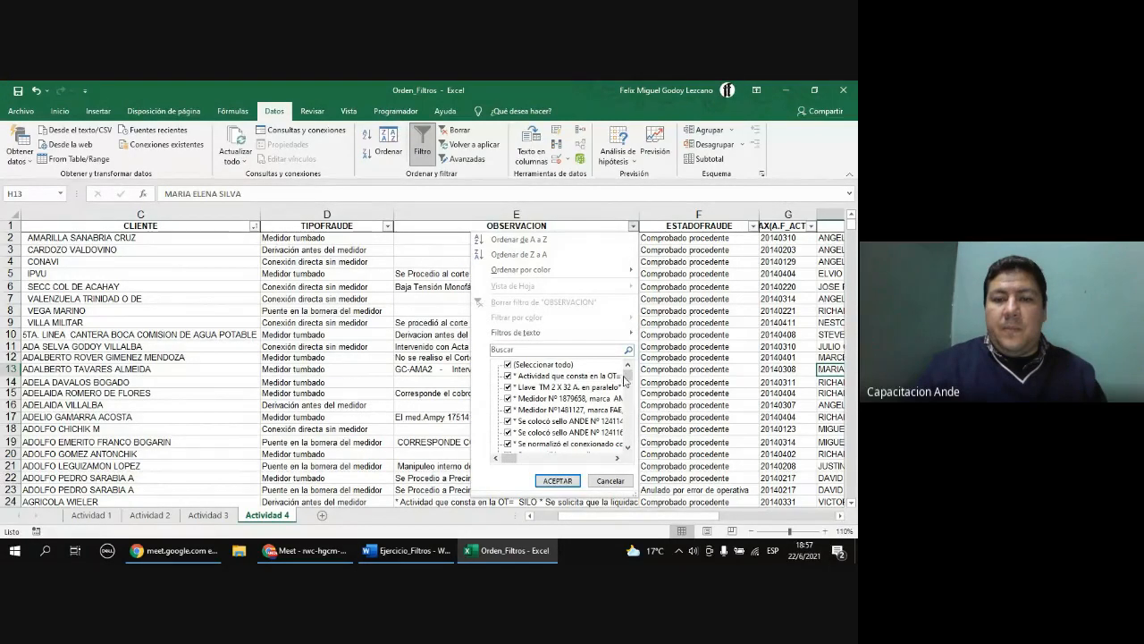
pyautogui.moveTo(632, 380); pyautogui.dragTo(629, 440)
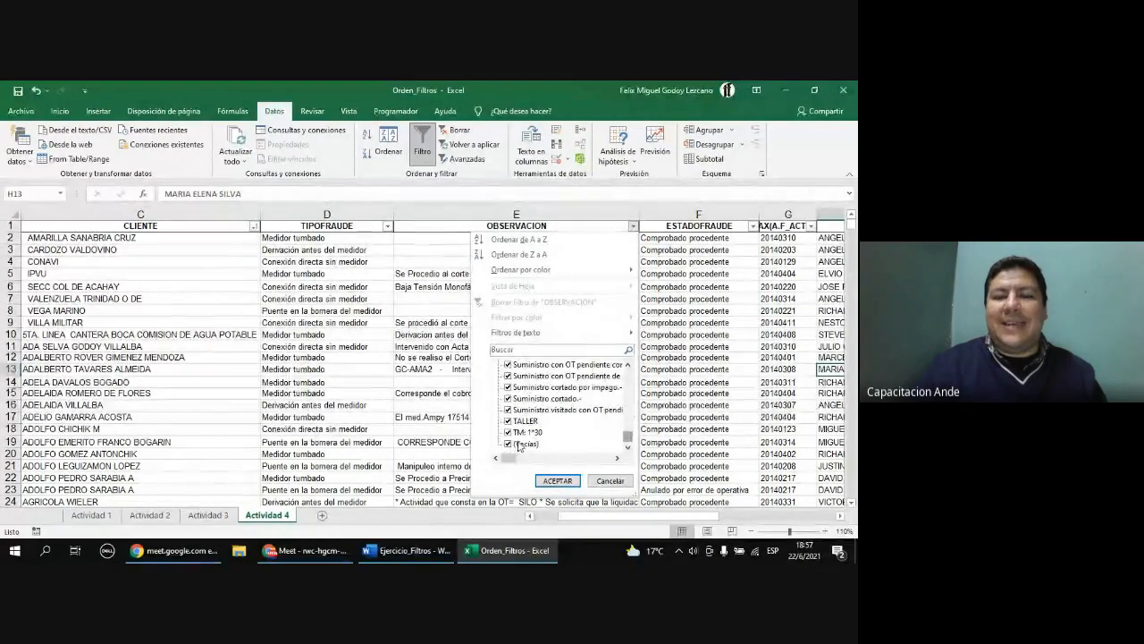
pyautogui.scroll(10, 517, 420)
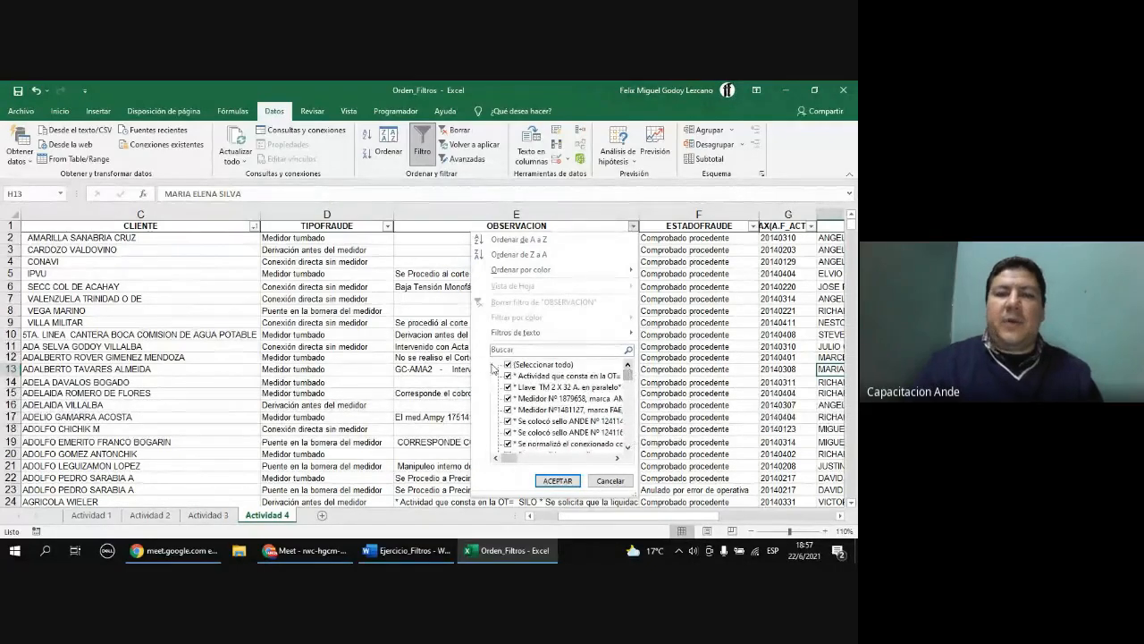
pyautogui.click(508, 364)
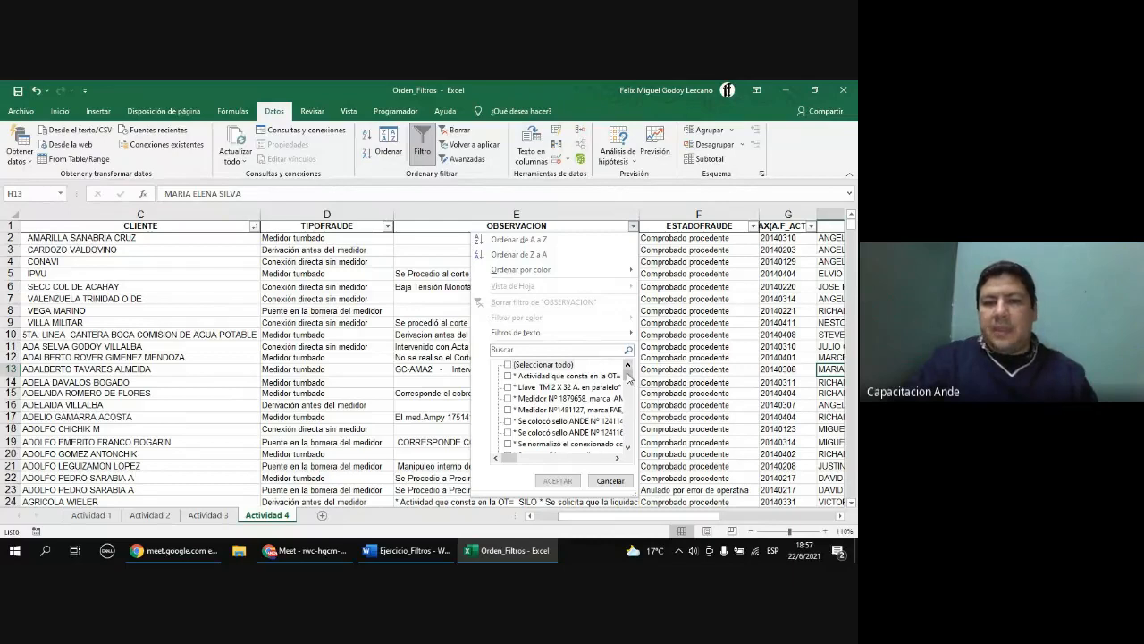
pyautogui.moveTo(628, 376); pyautogui.dragTo(628, 438)
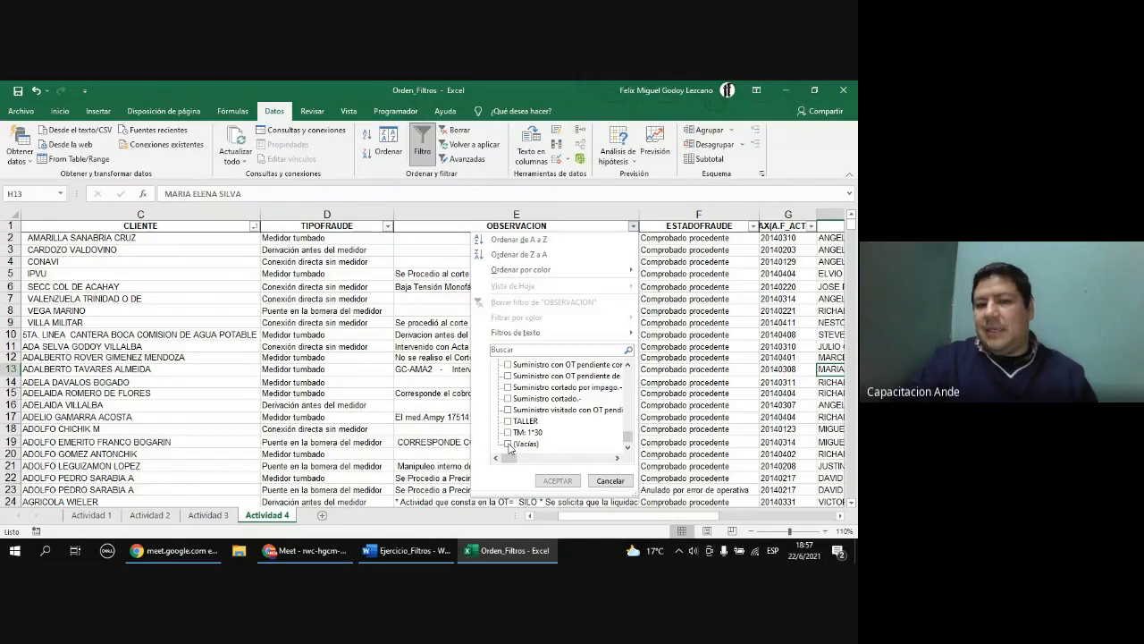
pyautogui.click(508, 443)
pyautogui.click(566, 483)
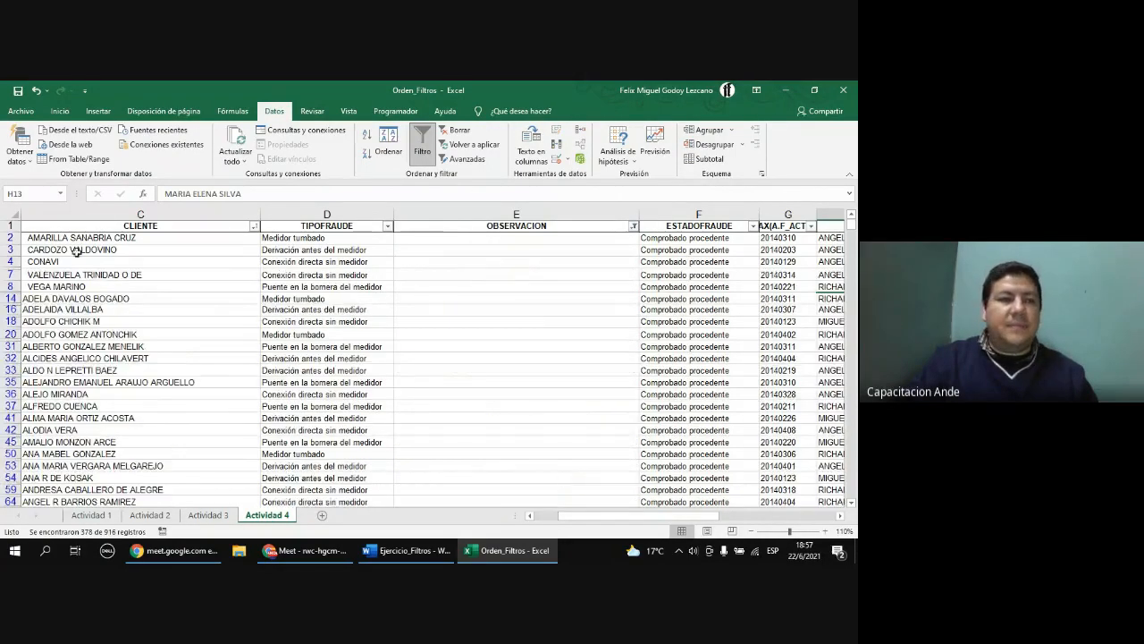
# - Delete all the filtered fraud rows whose OBSERVACION is empty, and clear the filter to show the remaining records
pyautogui.moveTo(10, 238); pyautogui.dragTo(133, 430)
pyautogui.hotkey('ctrl', 'shift', 'Down')
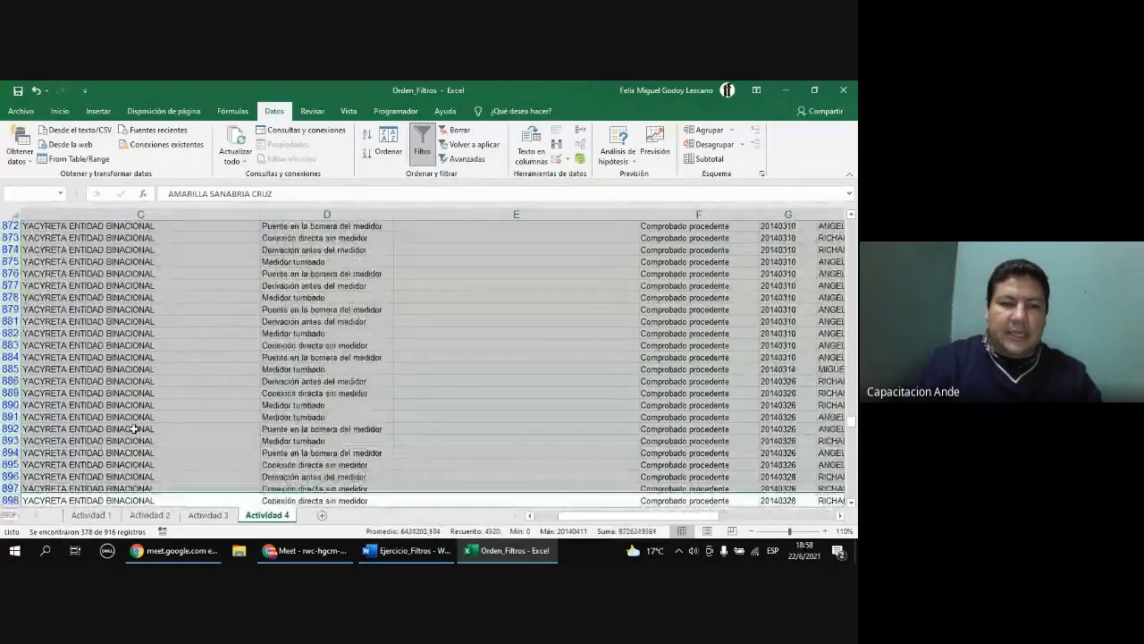
pyautogui.scroll(-1, 307, 433)
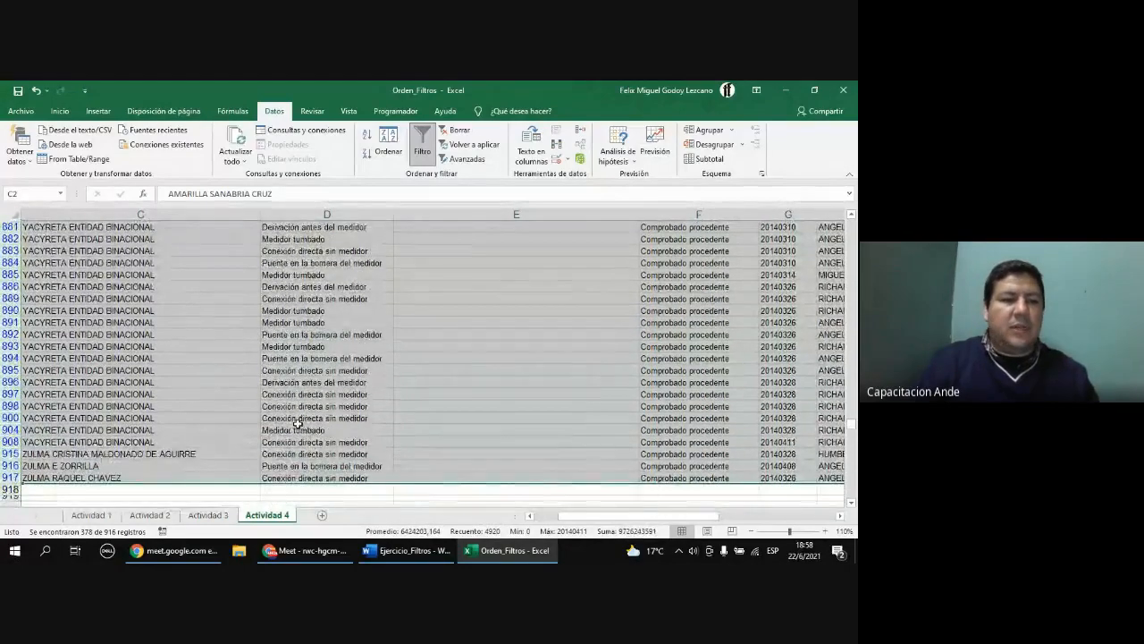
pyautogui.rightClick(91, 334)
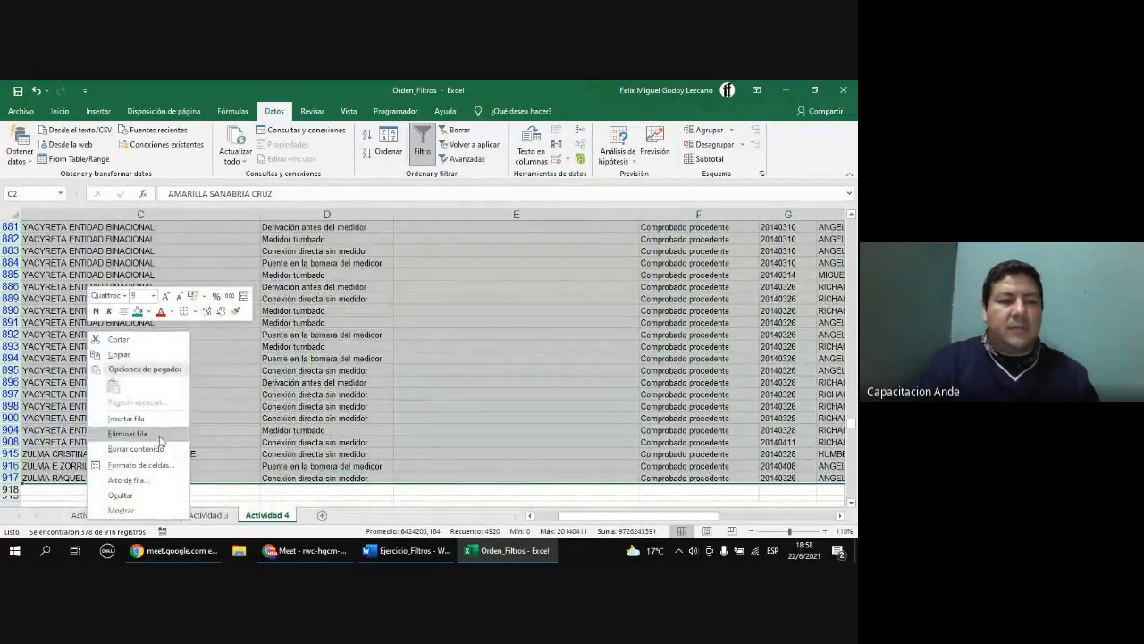
pyautogui.click(128, 433)
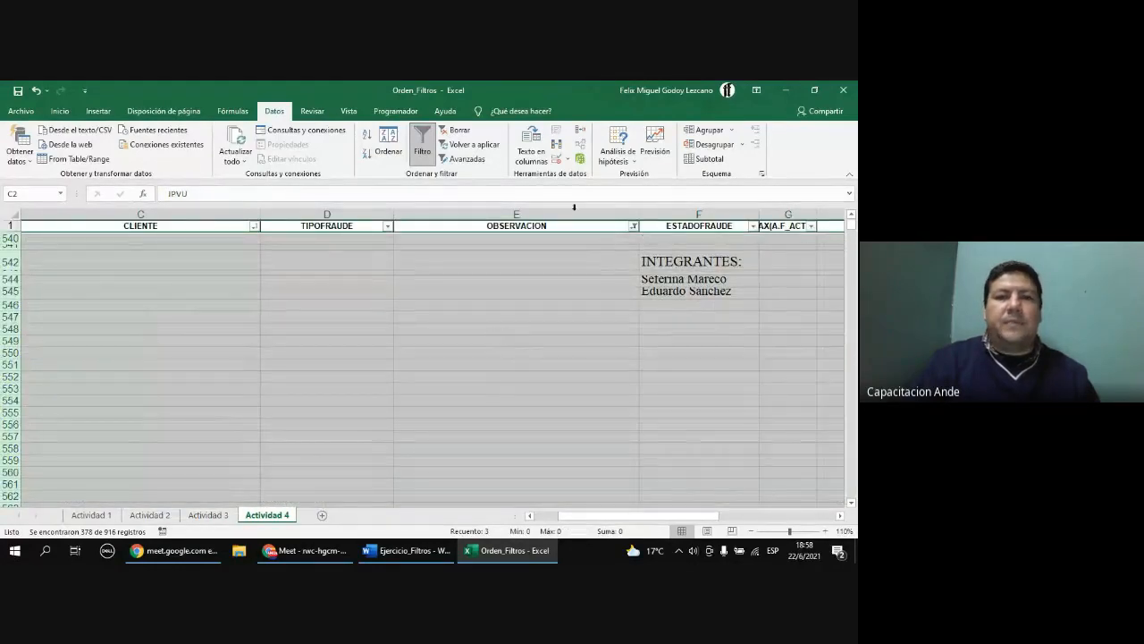
pyautogui.click(458, 131)
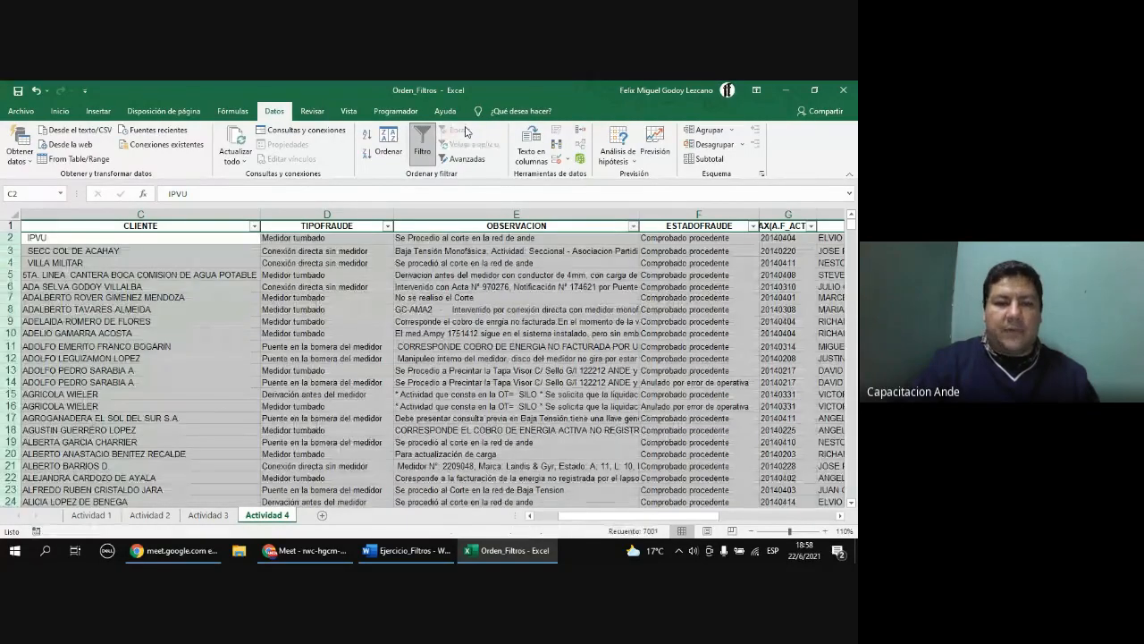
# - Read exercise 7 in Word, return to Excel and filter the TIPOFRAUDE column to show only Medidor tumbado
pyautogui.click(407, 550)
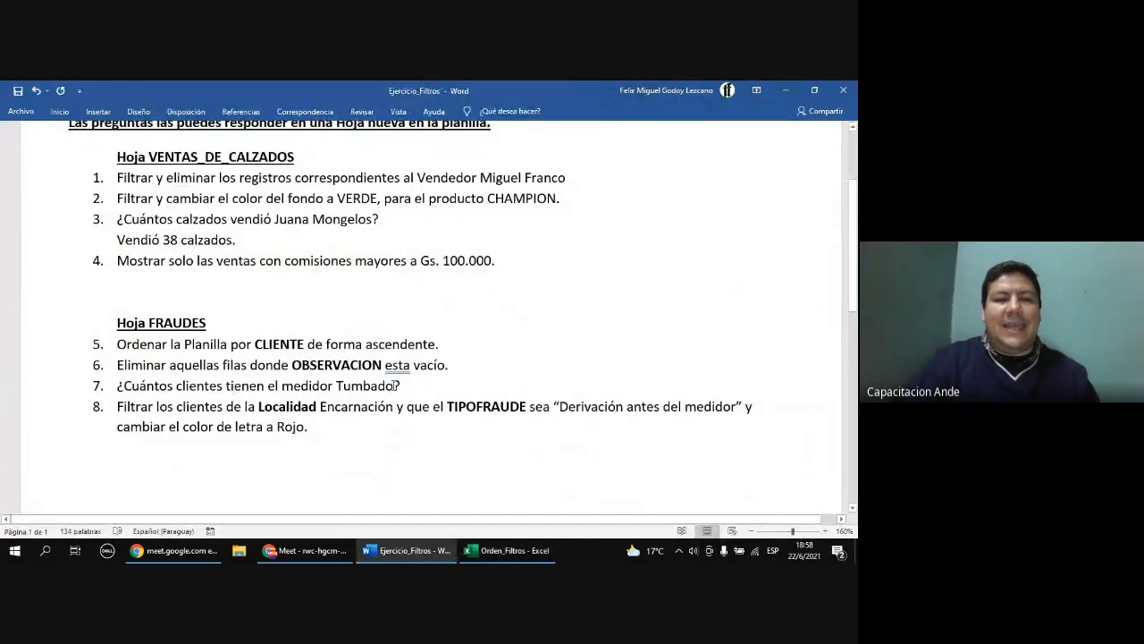
pyautogui.moveTo(394, 386); pyautogui.dragTo(281, 386)
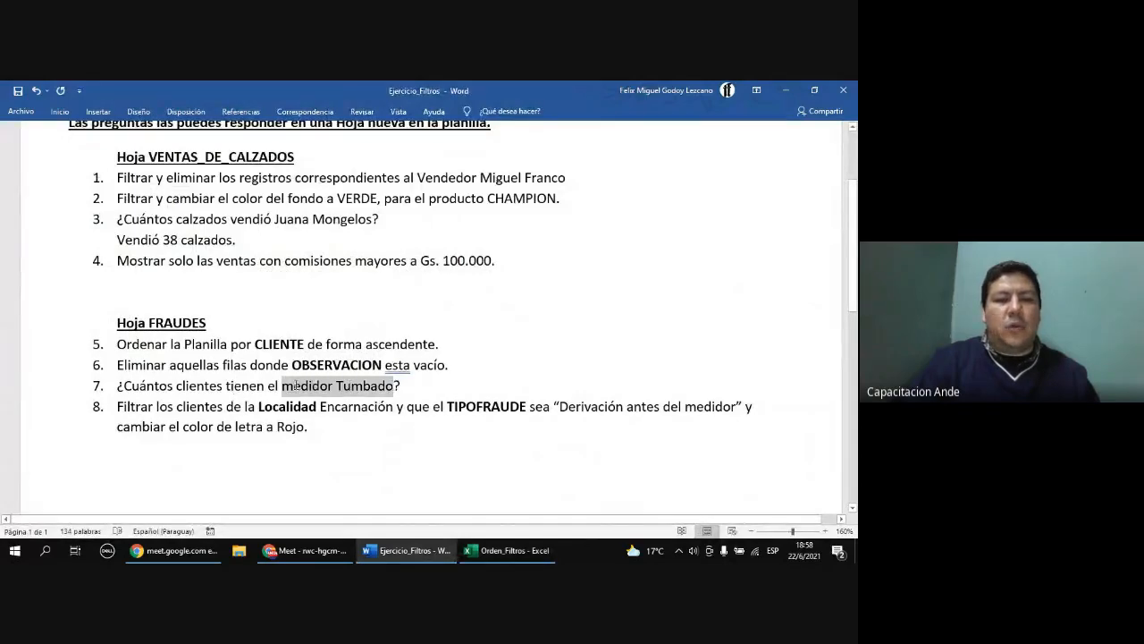
pyautogui.click(508, 557)
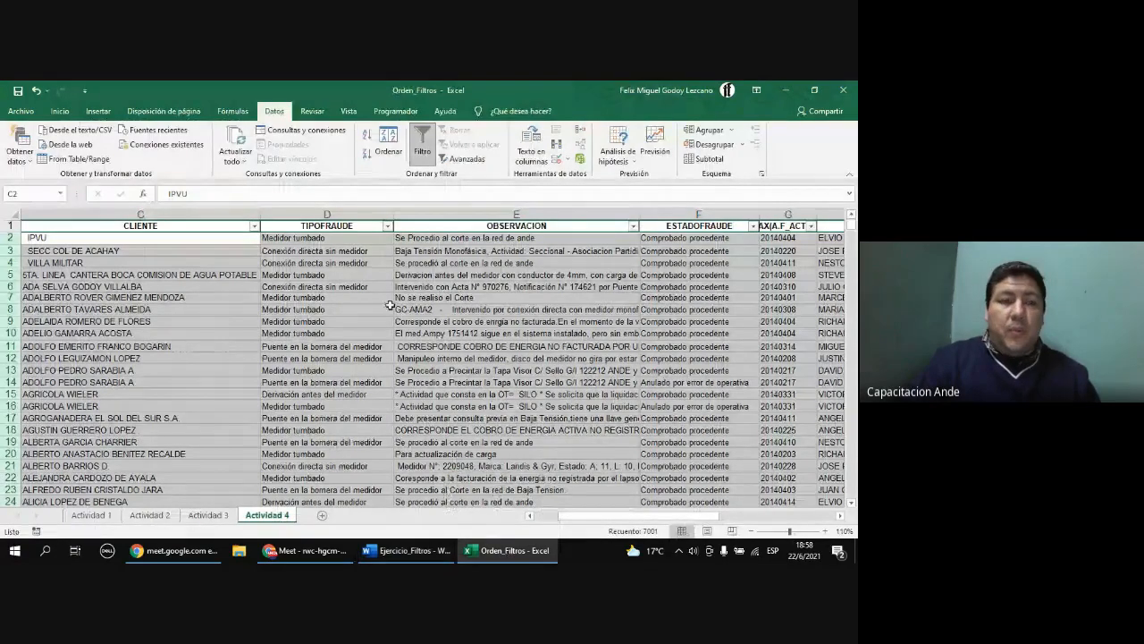
pyautogui.click(326, 238)
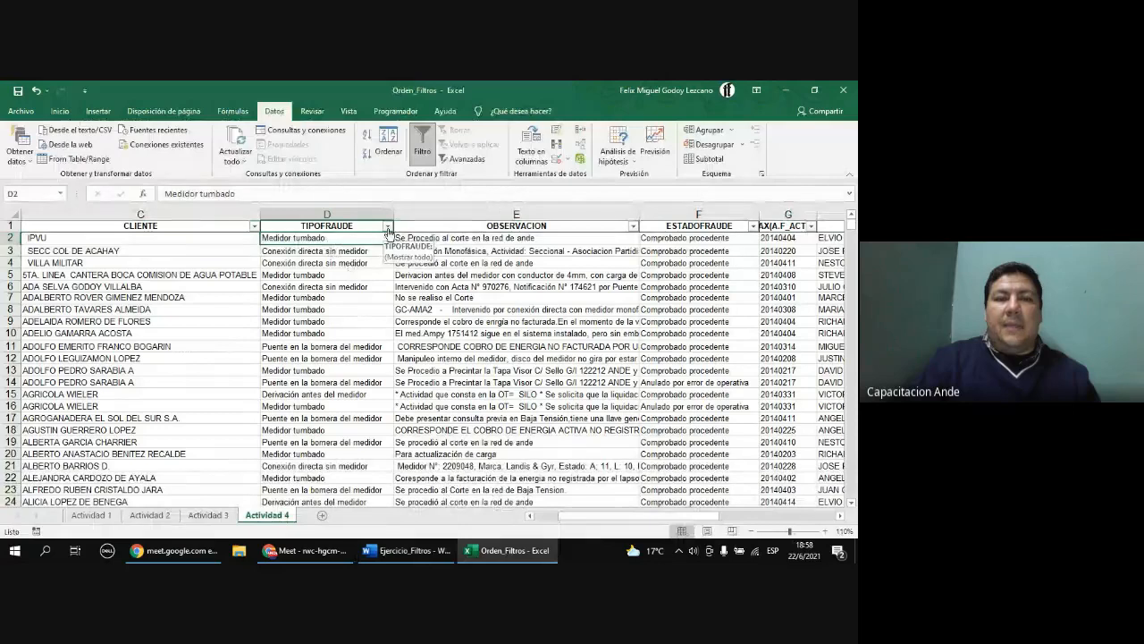
pyautogui.click(388, 228)
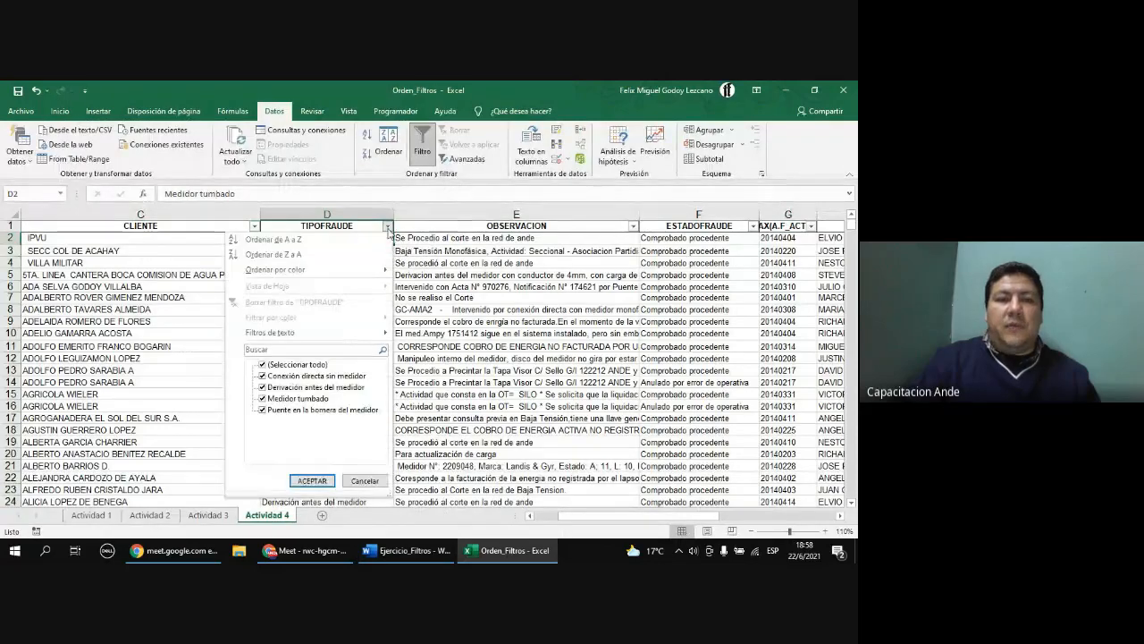
pyautogui.click(263, 366)
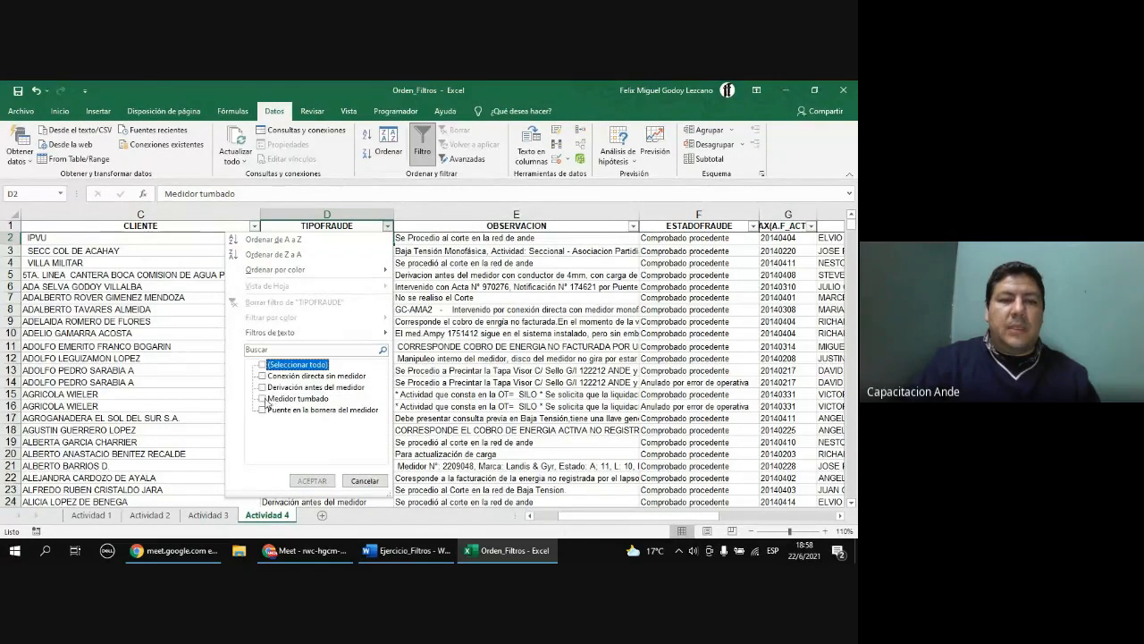
pyautogui.click(263, 399)
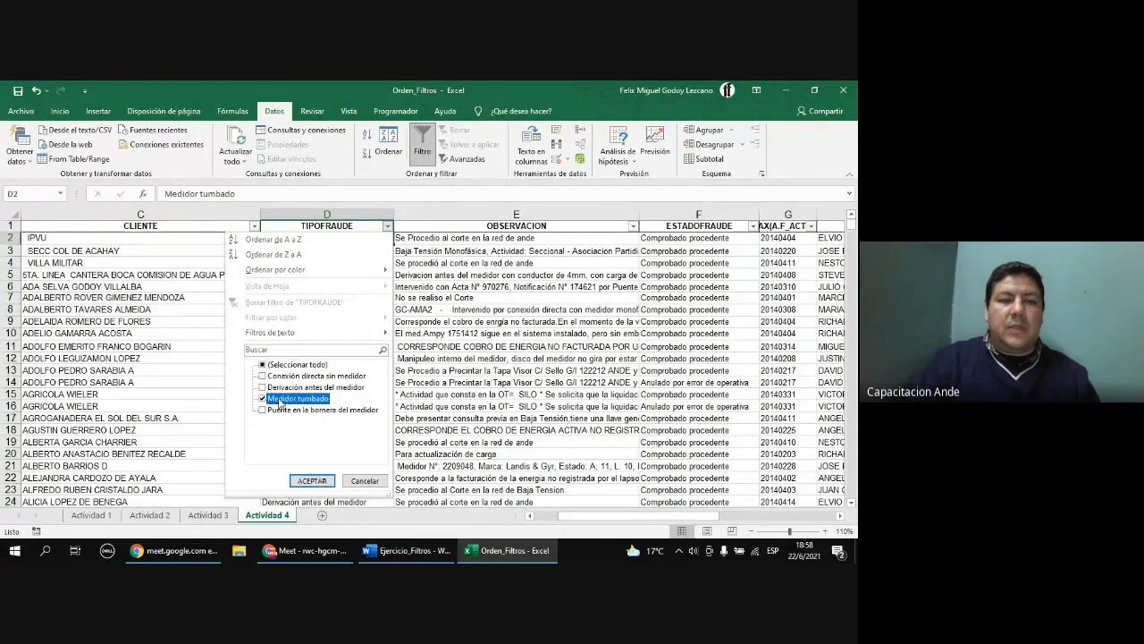
pyautogui.click(327, 483)
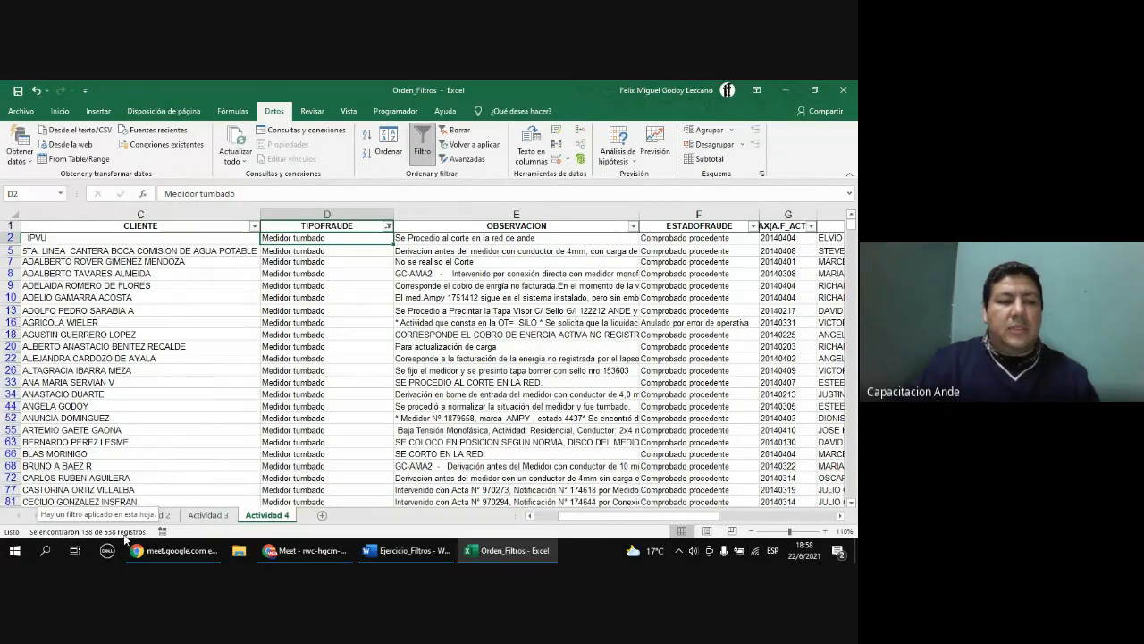
# - Switch to Word and answer exercise 7 after the question with "Hay 138 clientes con medidor tumbado."
pyautogui.click(428, 550)
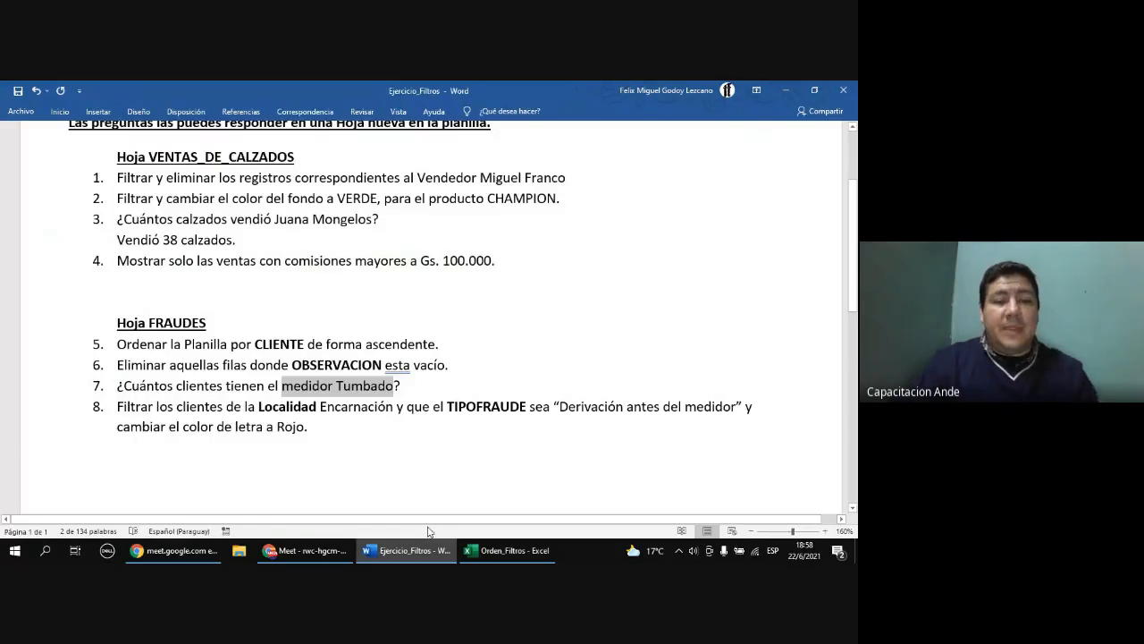
pyautogui.click(420, 385)
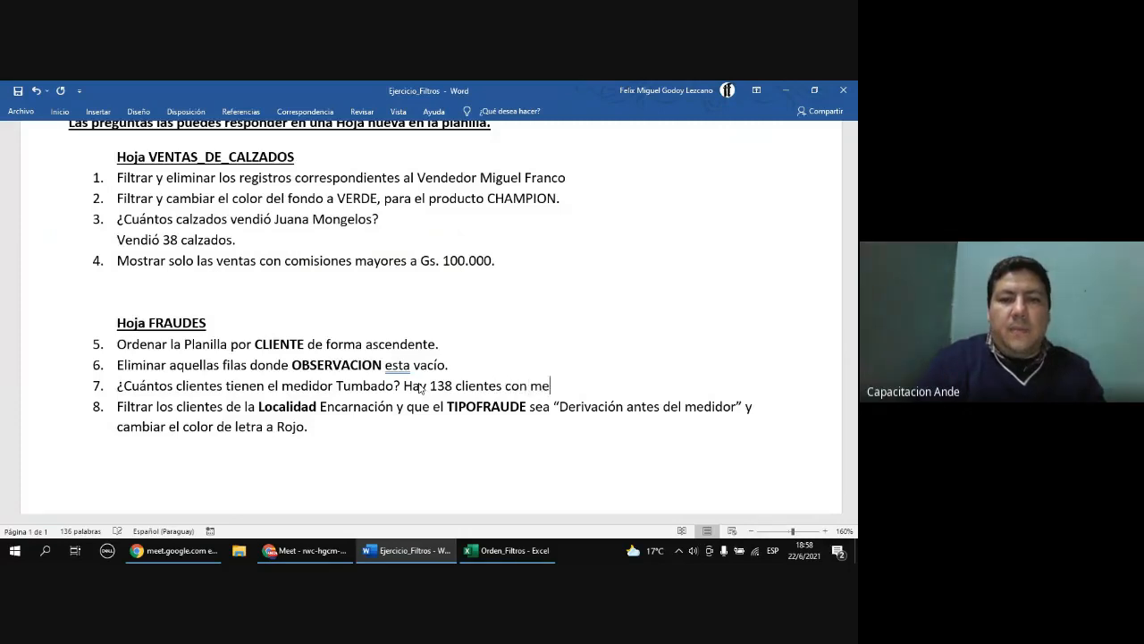
pyautogui.write('Hay 138 clientes con medidor tumbado.')
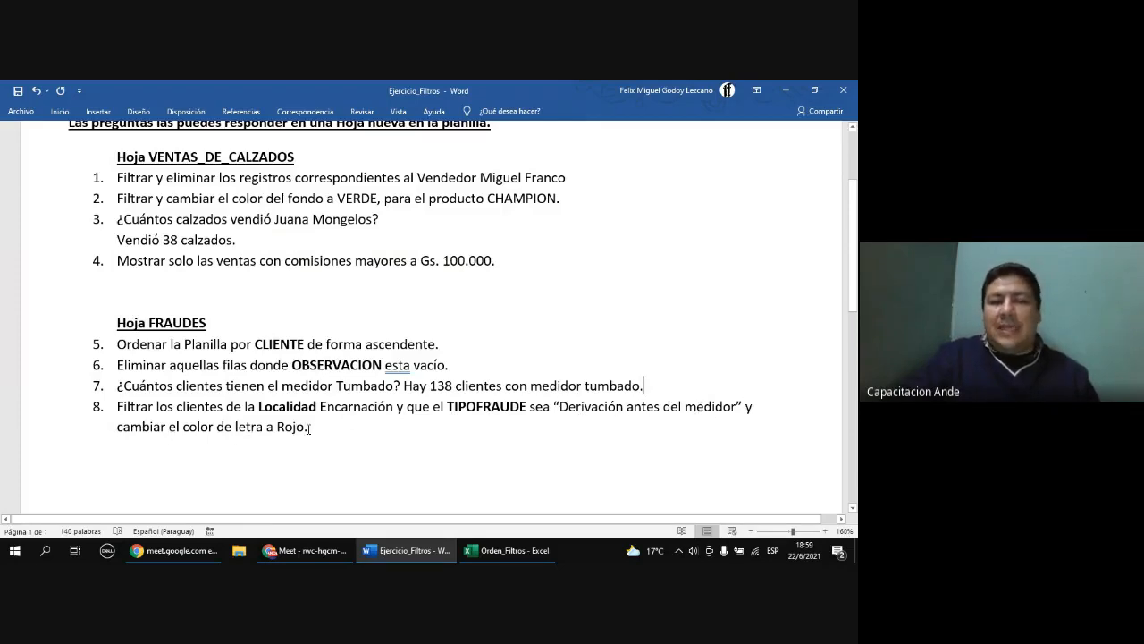
# - Return to Excel and look across the fraud table's columns for the one that holds the locality
pyautogui.click(520, 559)
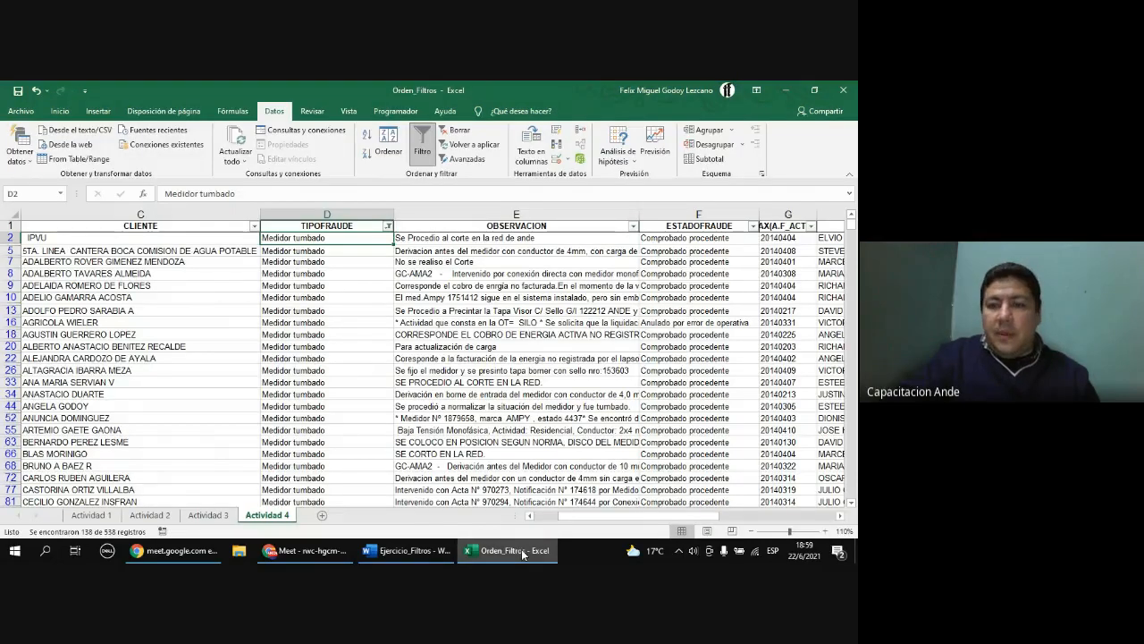
pyautogui.click(841, 517)
pyautogui.click(842, 516)
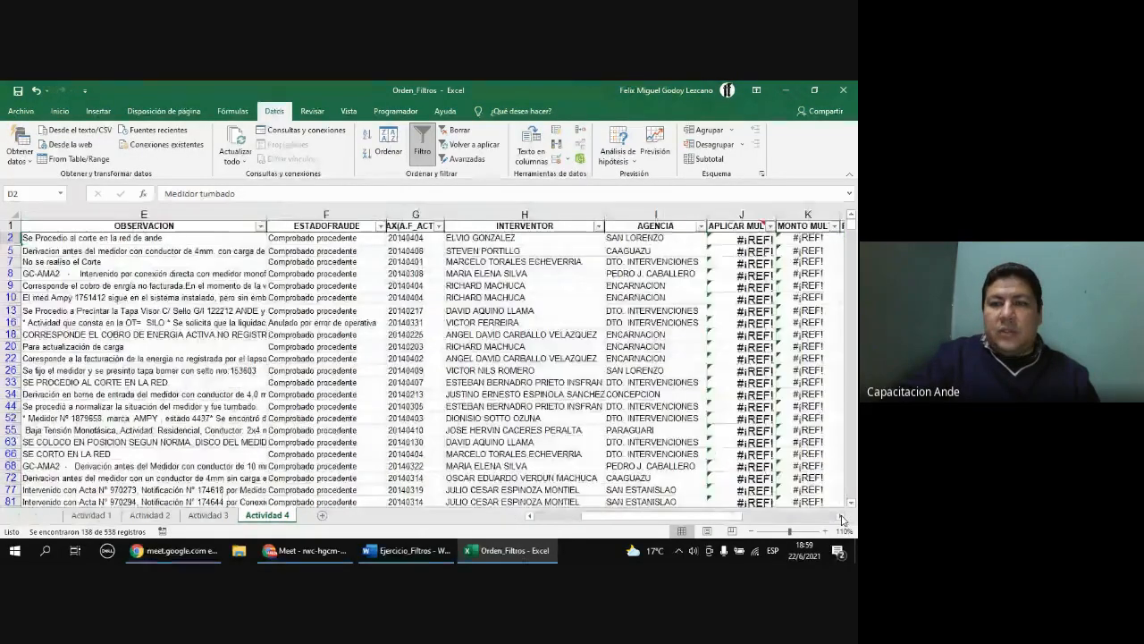
pyautogui.click(842, 516)
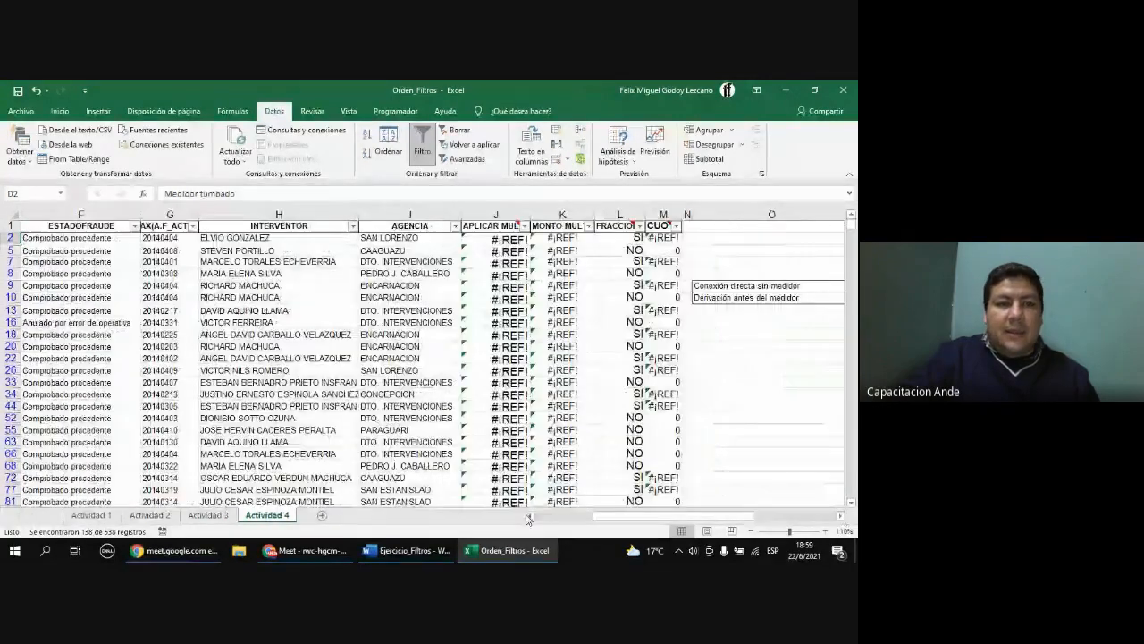
pyautogui.click(529, 517)
pyautogui.click(529, 516)
pyautogui.click(529, 517)
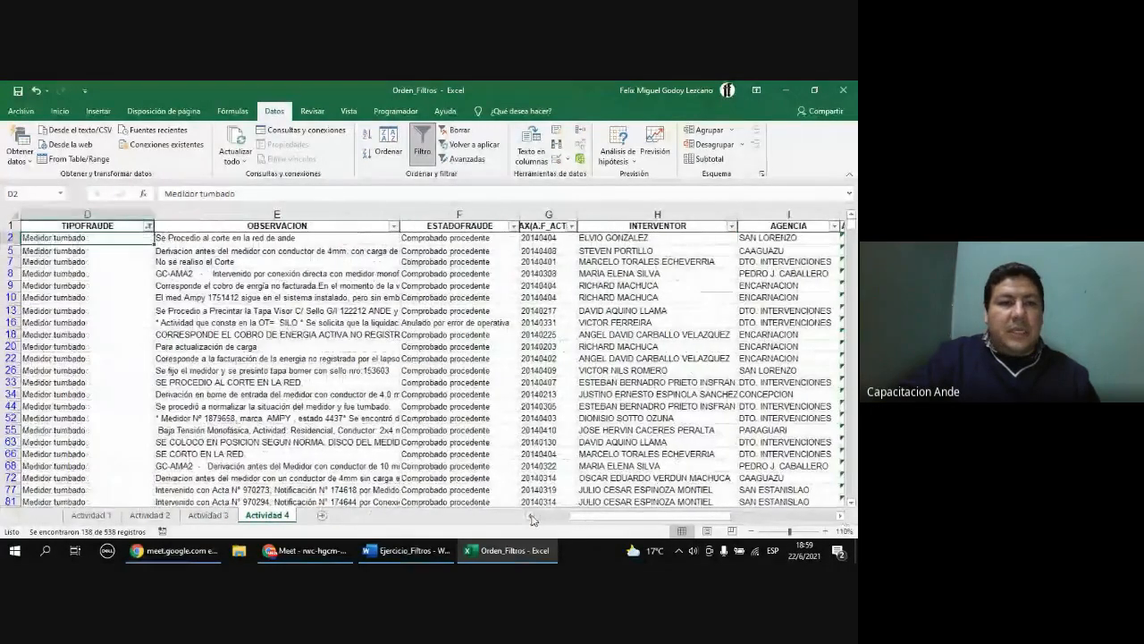
pyautogui.click(530, 517)
pyautogui.click(530, 516)
pyautogui.click(530, 517)
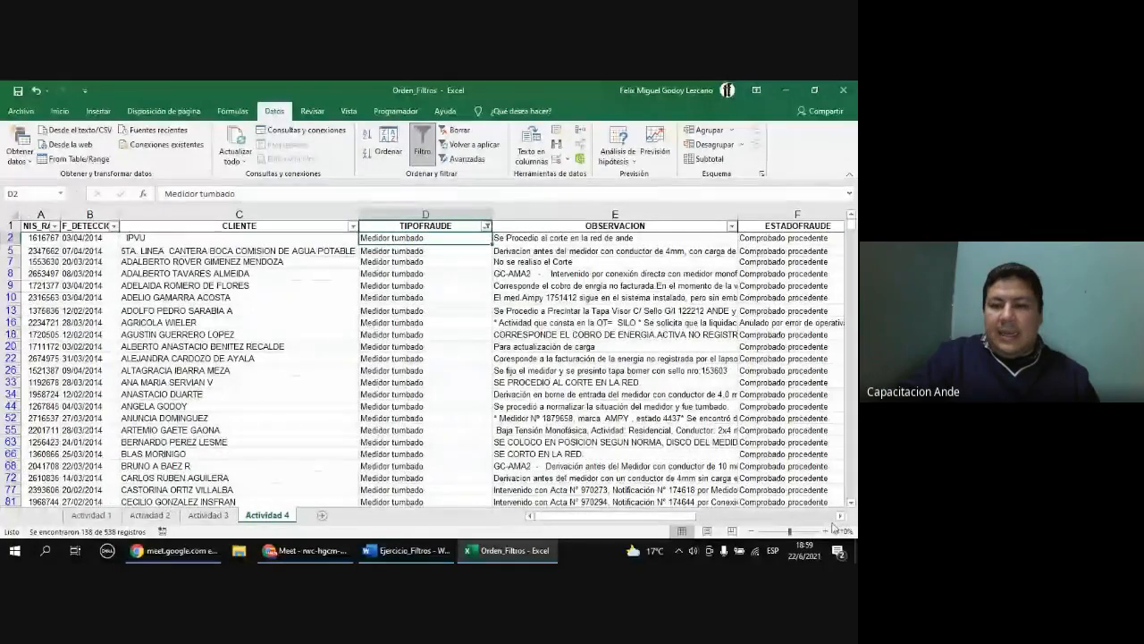
# - Filter the AGENCIA column by searching its values for Encarnación, so only ENCARNACION rows are shown
pyautogui.click(841, 517)
pyautogui.click(842, 517)
pyautogui.click(841, 517)
pyautogui.click(841, 516)
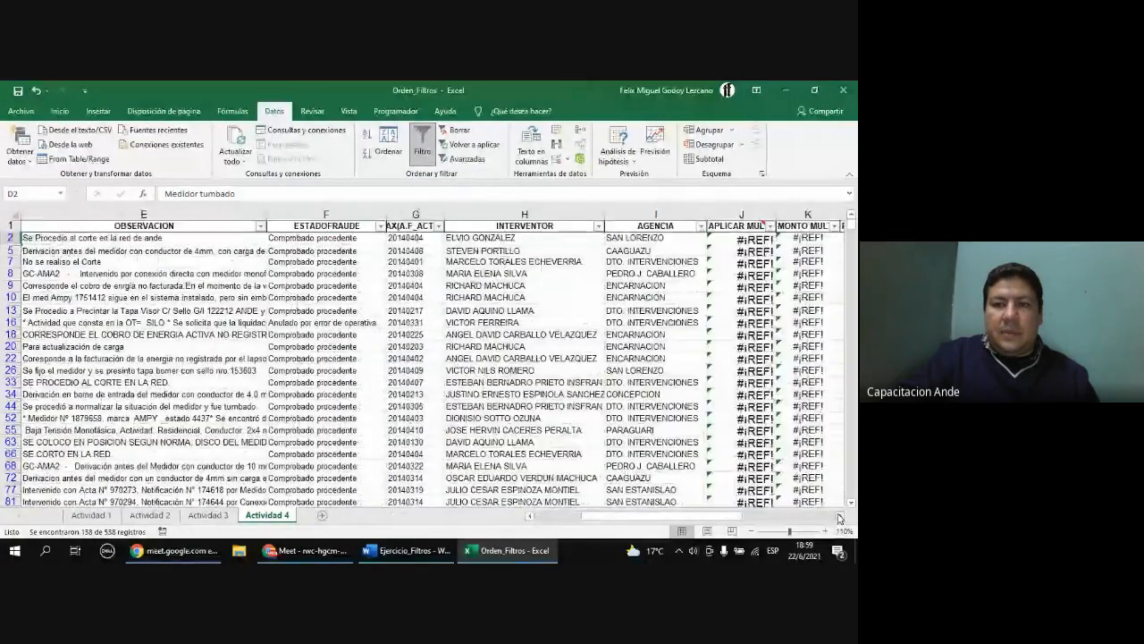
pyautogui.click(841, 517)
pyautogui.click(455, 226)
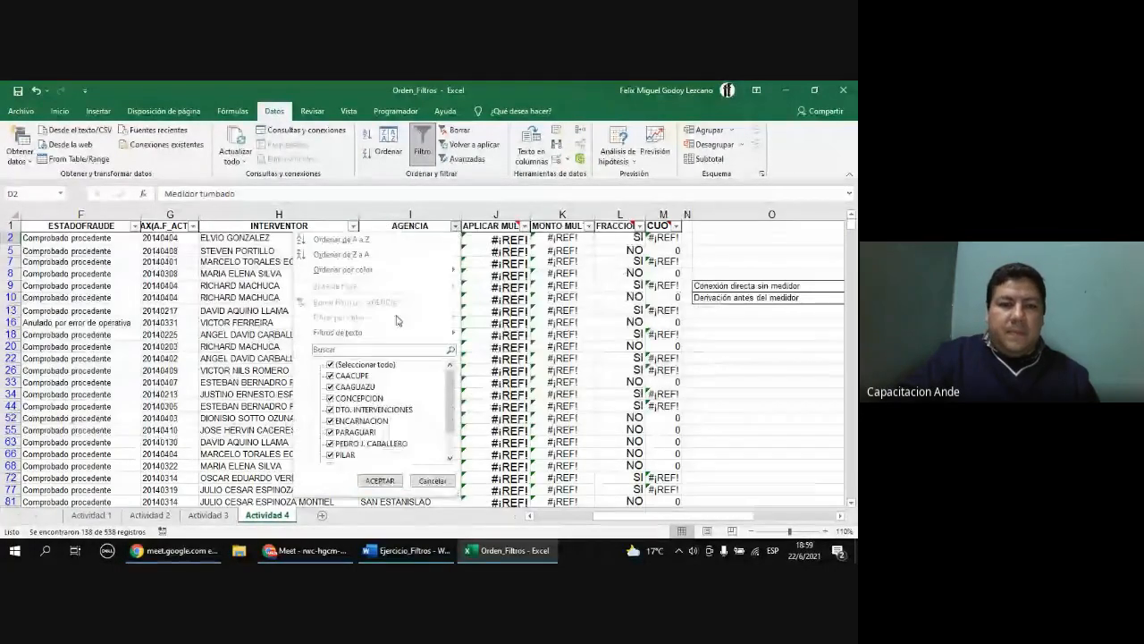
pyautogui.click(333, 350)
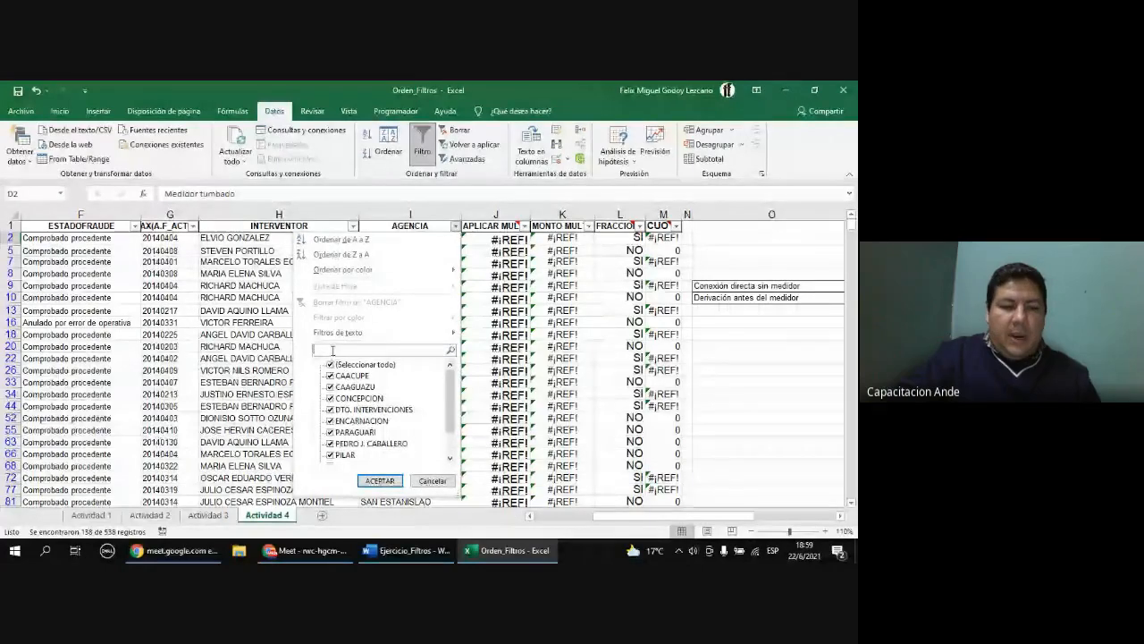
pyautogui.write('enca')
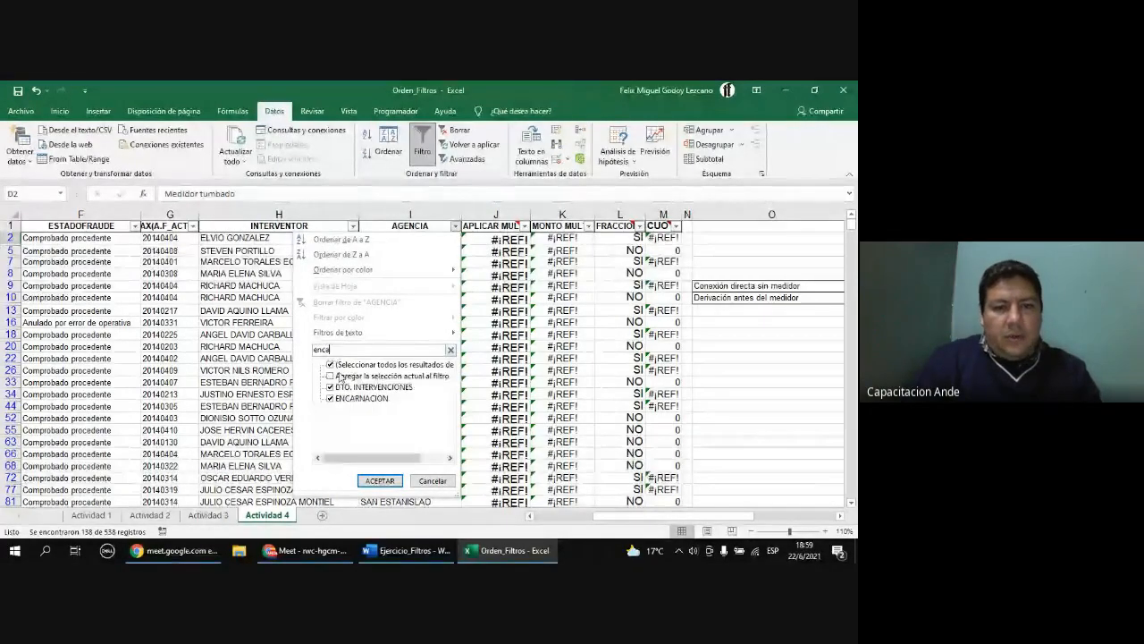
pyautogui.click(379, 480)
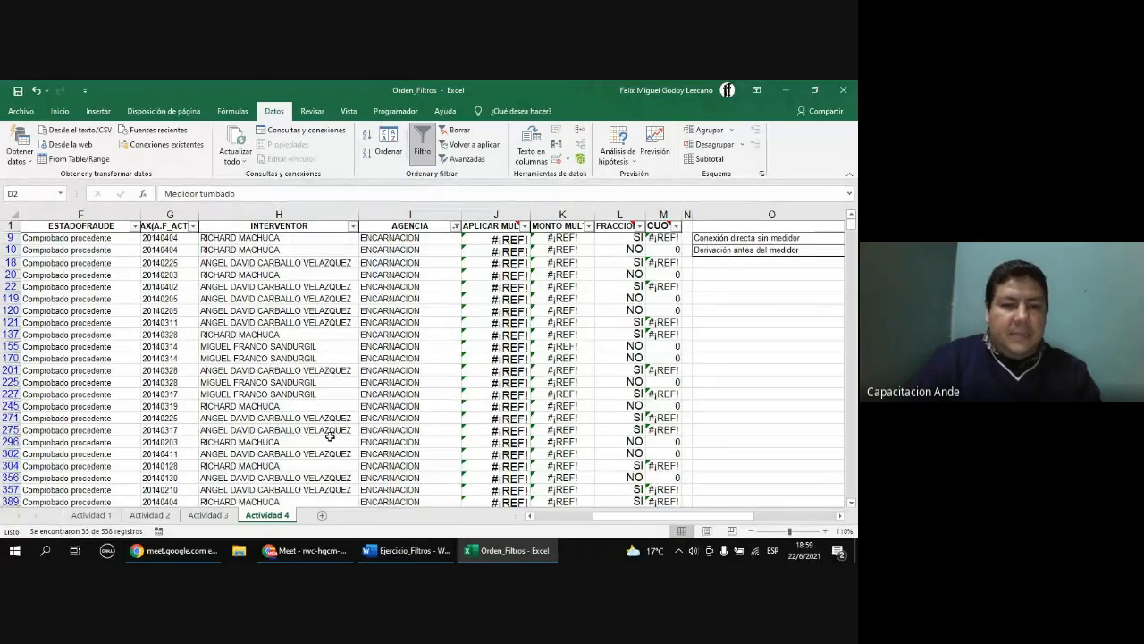
# - Change the TIPOFRAUDE filter from Medidor tumbado to only Derivación antes del medidor
pyautogui.click(537, 519)
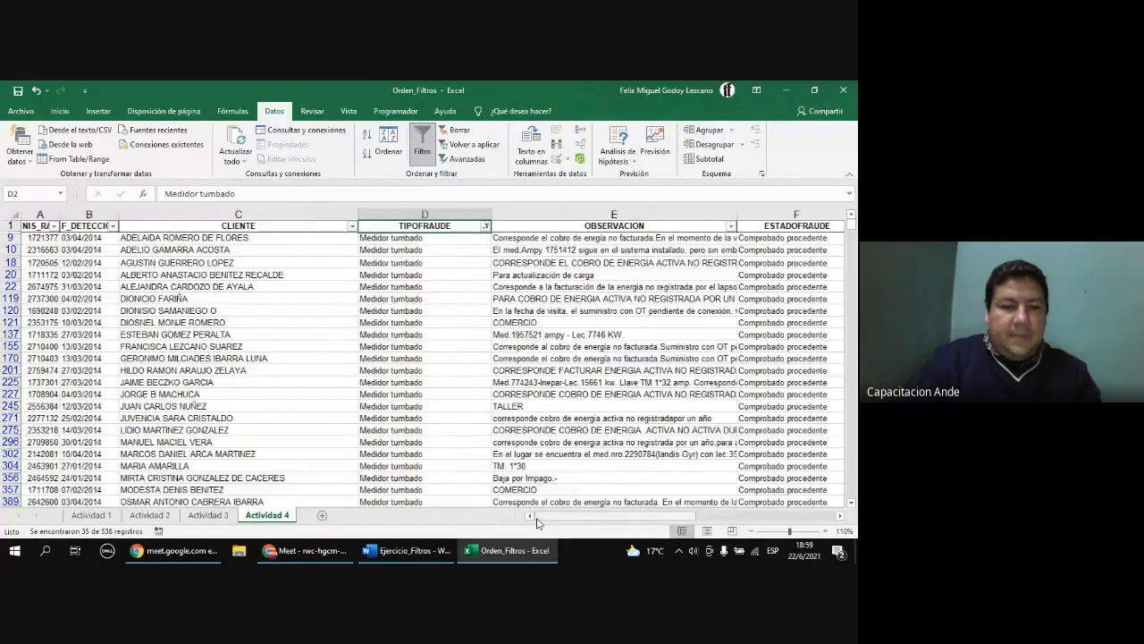
pyautogui.hotkey('alt', 'Tab')
pyautogui.click(473, 553)
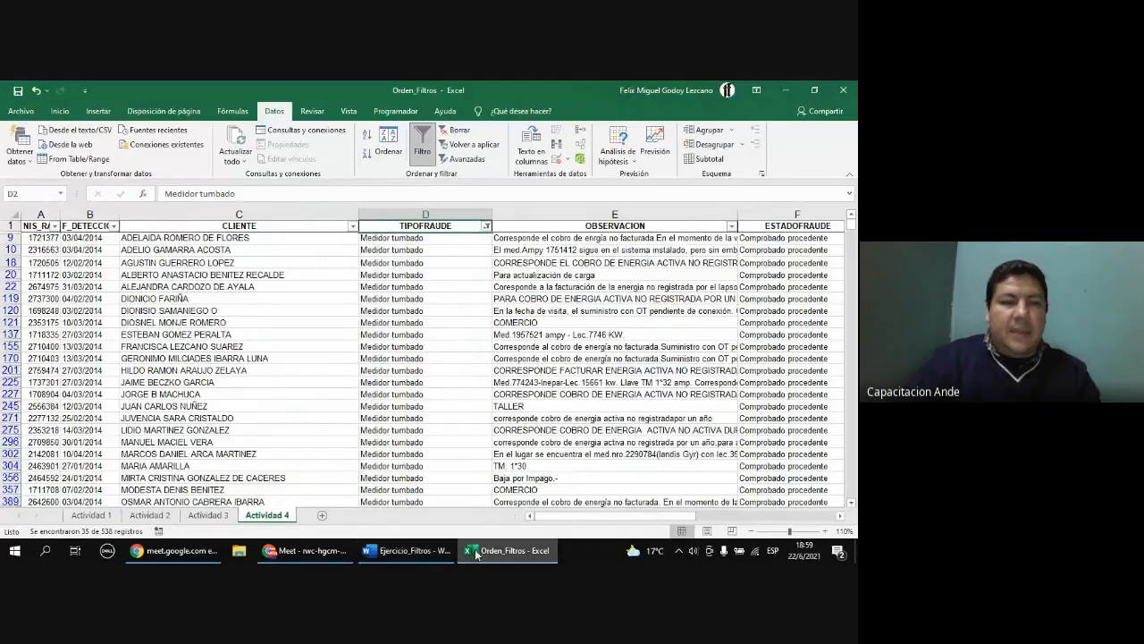
pyautogui.click(486, 225)
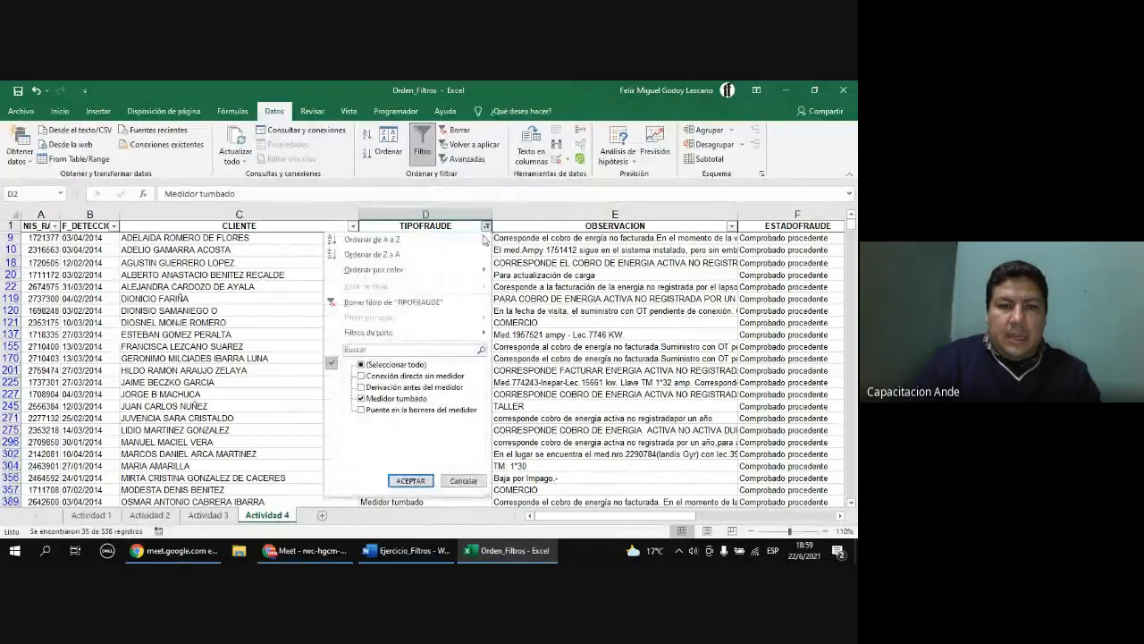
pyautogui.click(363, 400)
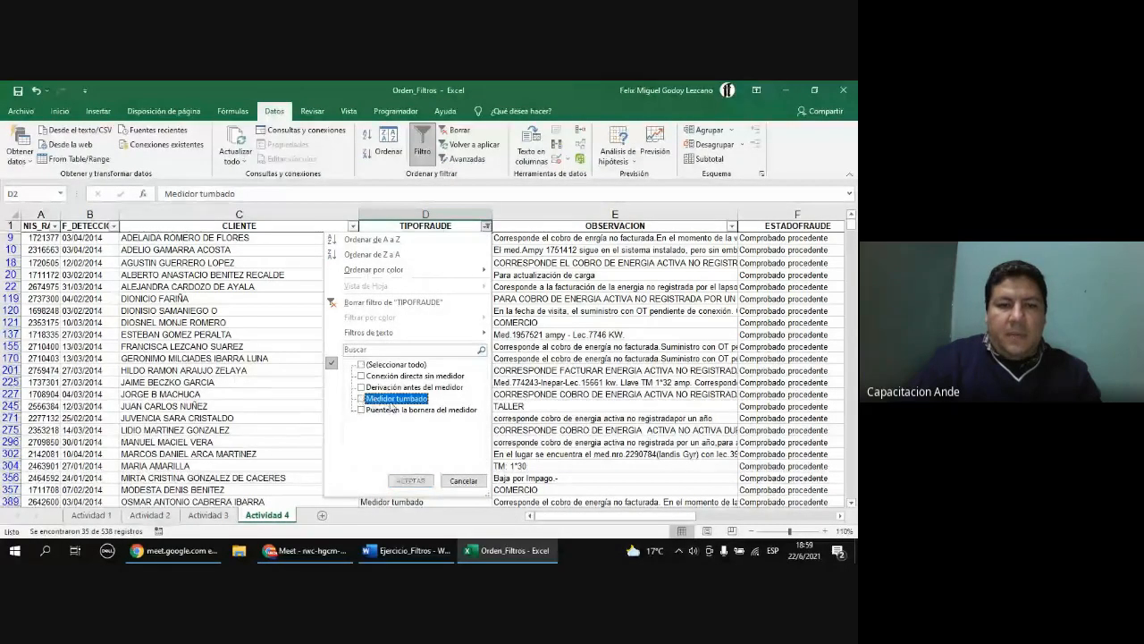
pyautogui.click(362, 387)
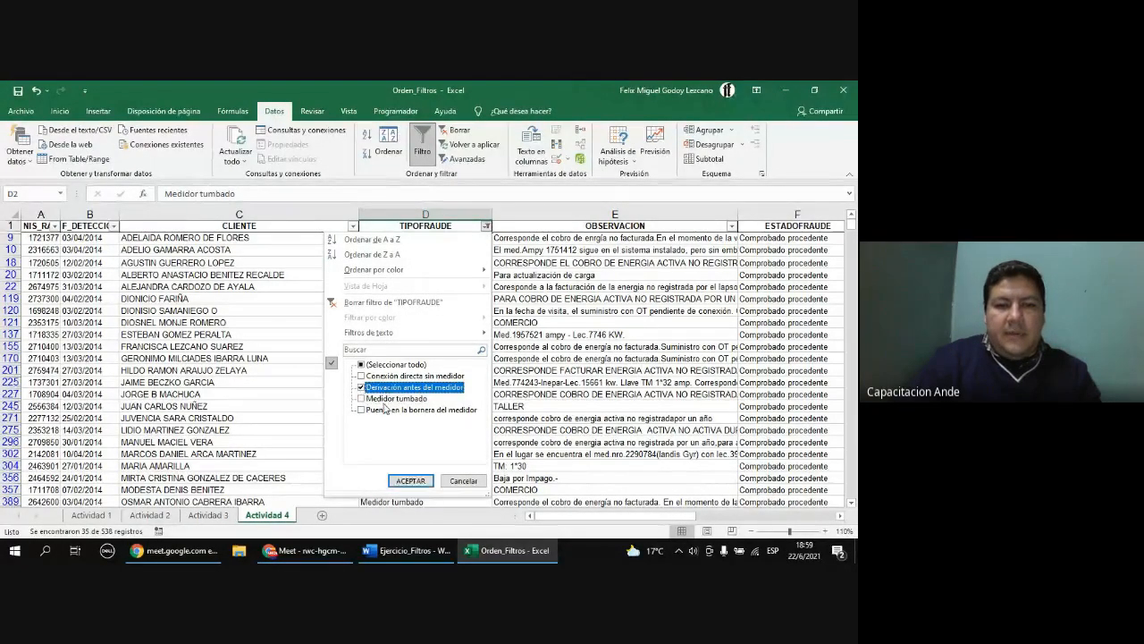
pyautogui.click(412, 481)
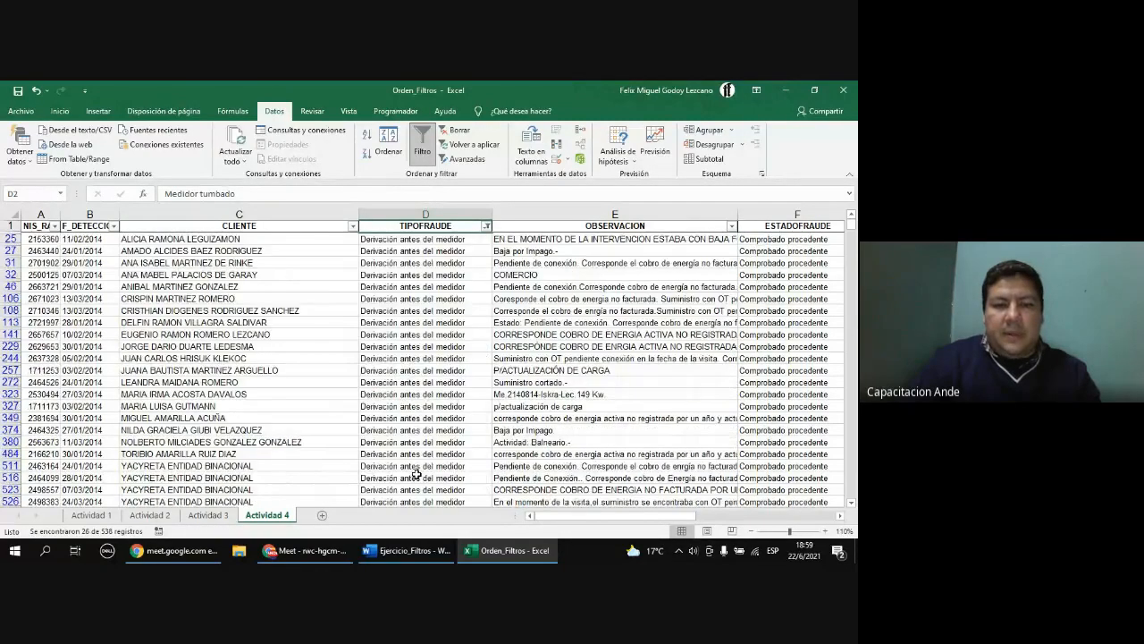
# - Select all the filtered Encarnación rows across the fraud table's columns and set their font colour to red
pyautogui.click(47, 240)
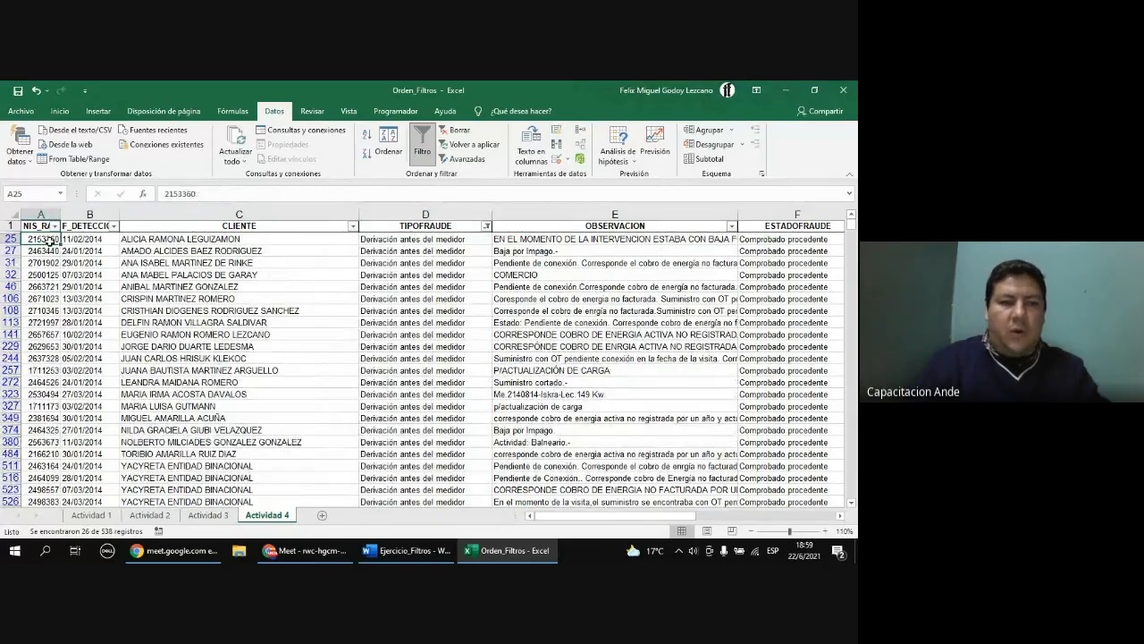
pyautogui.moveTo(47, 239); pyautogui.dragTo(54, 505)
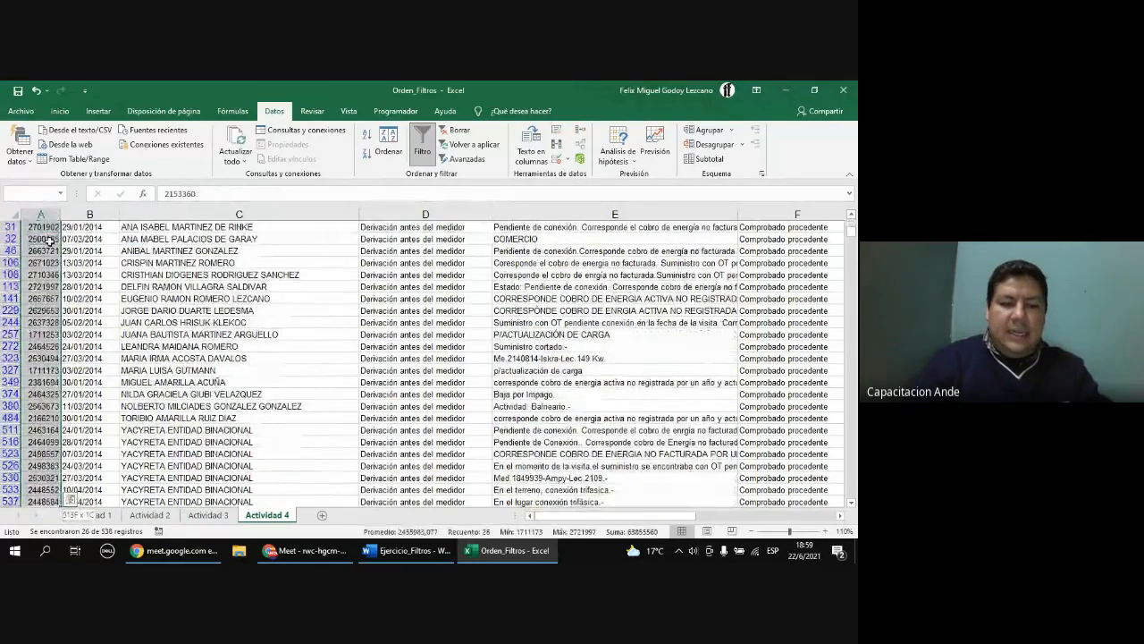
pyautogui.hotkey('ctrl', 'shift', 'Right')
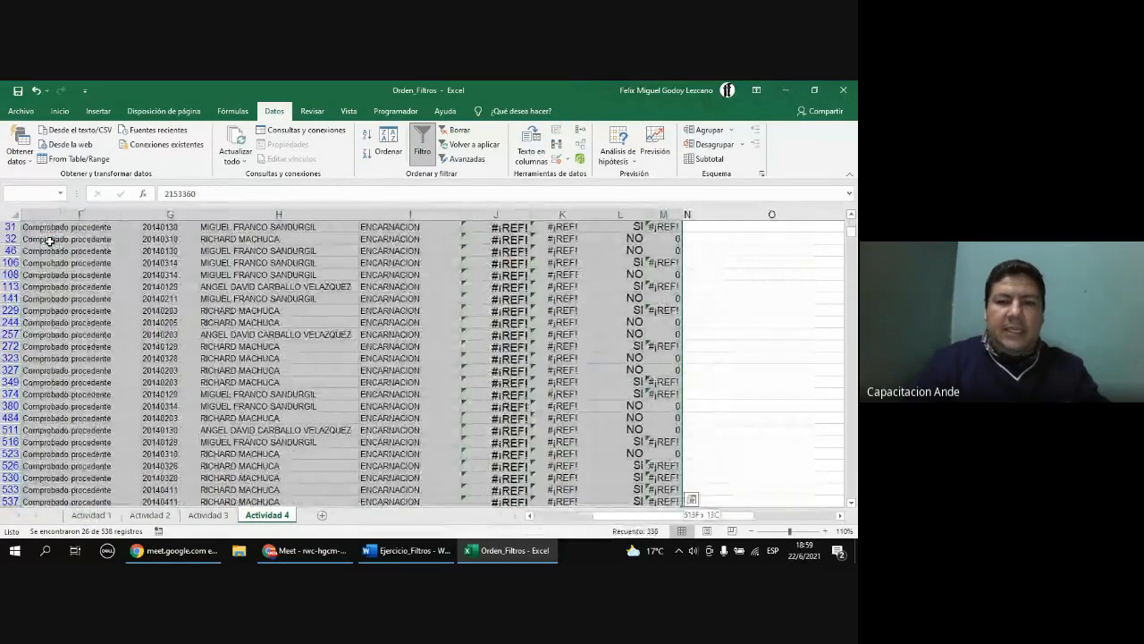
pyautogui.click(60, 111)
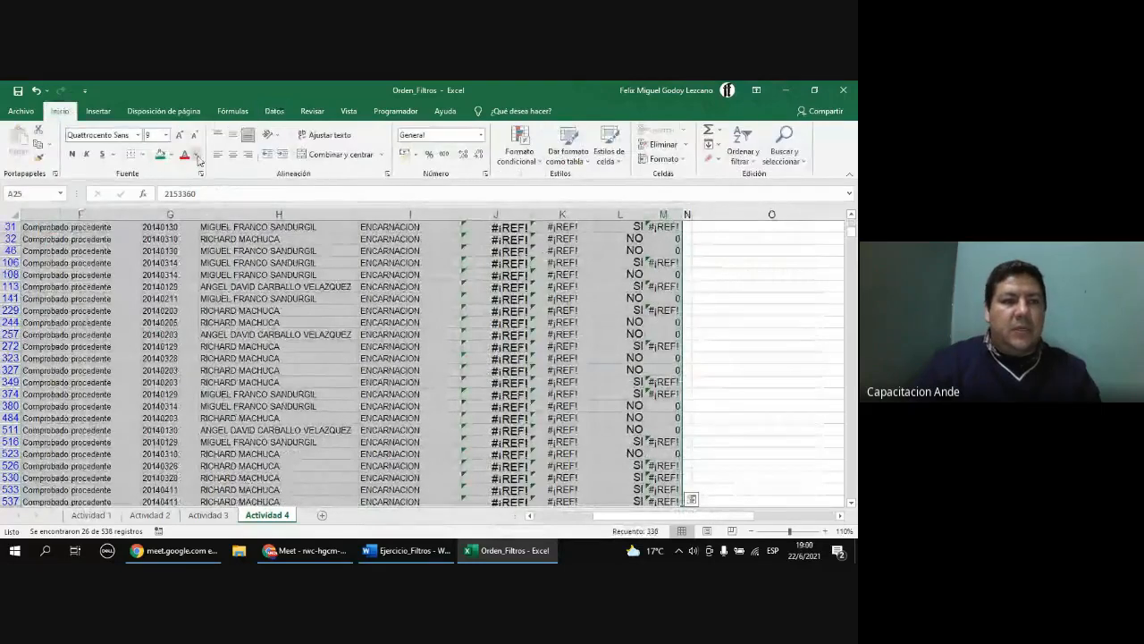
pyautogui.click(184, 156)
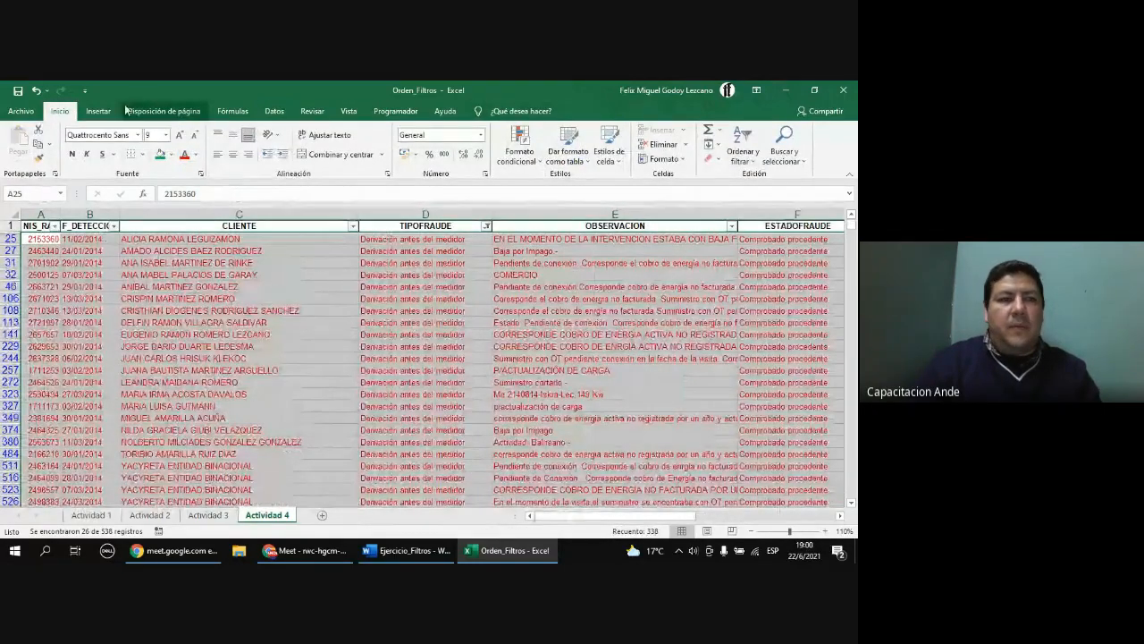
# - Clear all filters from the fraud table and check the recoloured rows among the full client list
pyautogui.click(275, 111)
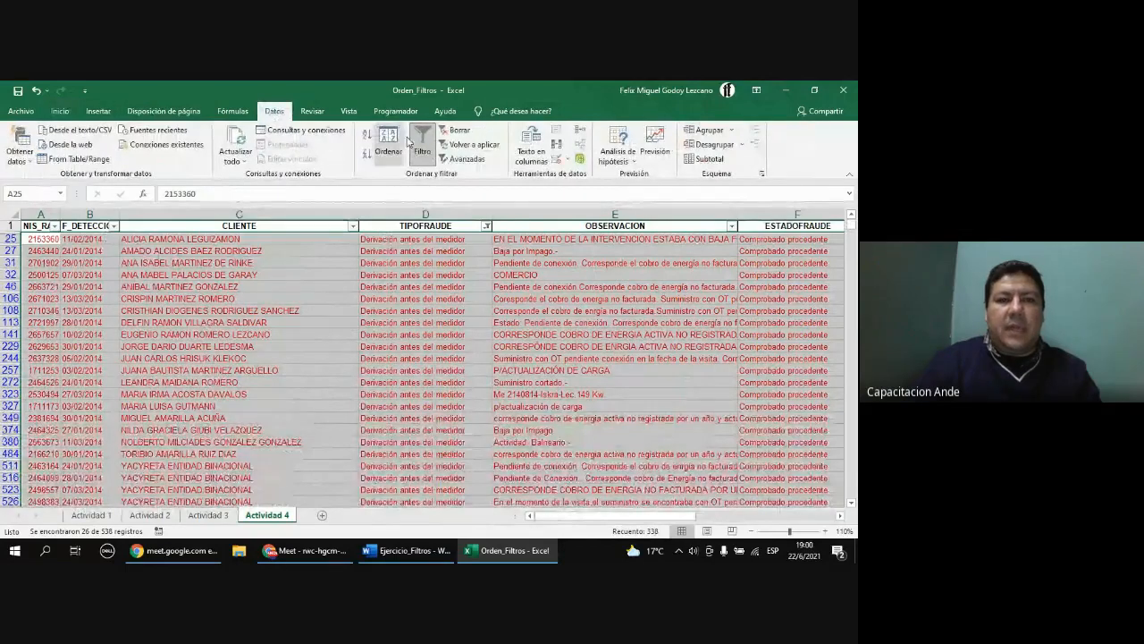
pyautogui.click(458, 130)
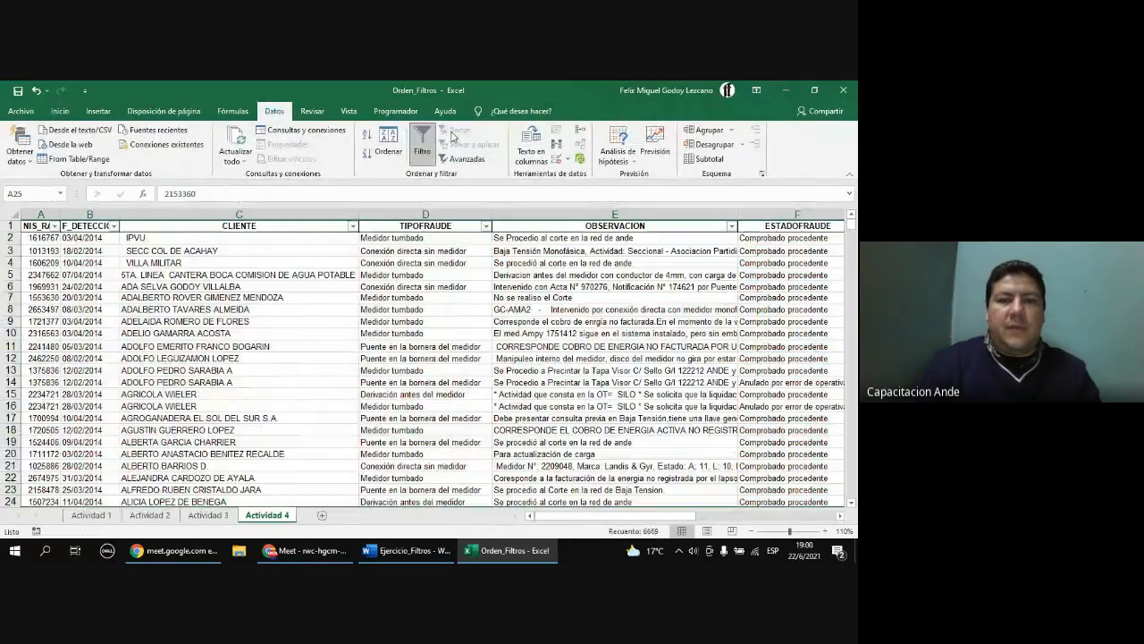
pyautogui.scroll(-6, 492, 325)
pyautogui.click(498, 366)
pyautogui.scroll(-3, 431, 340)
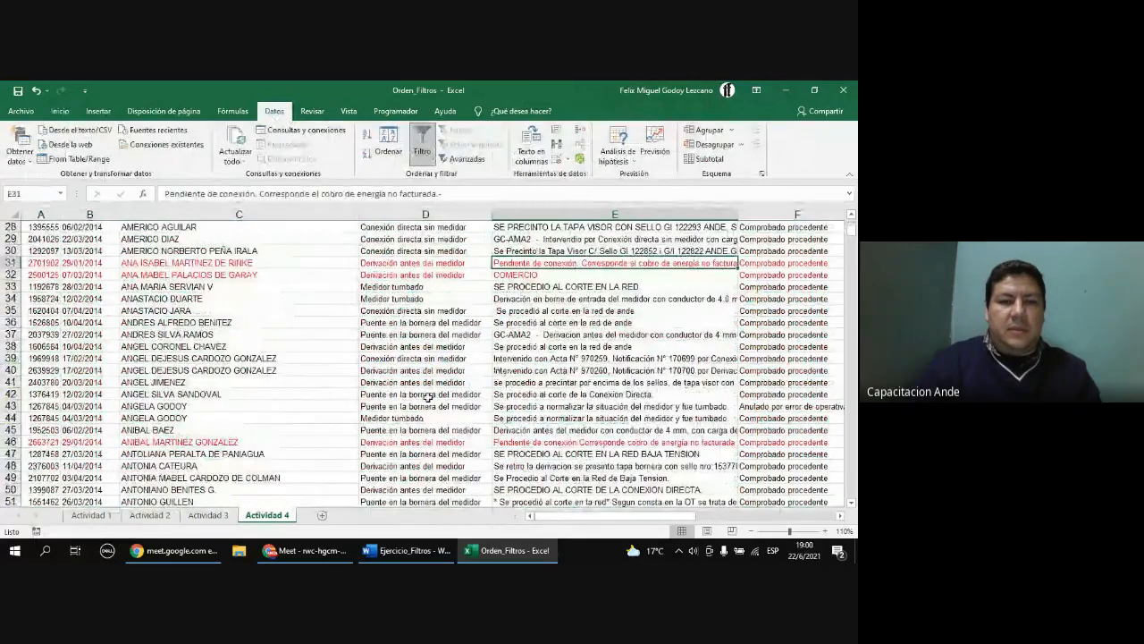
pyautogui.scroll(-2, 431, 407)
pyautogui.scroll(-3, 431, 408)
pyautogui.scroll(14, 195, 251)
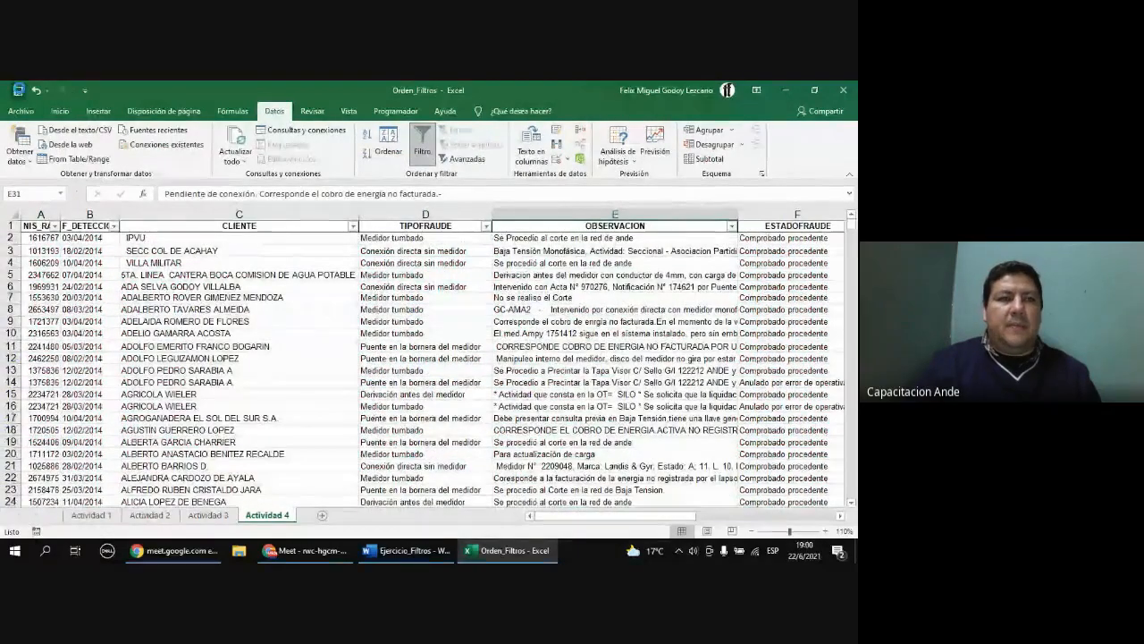
# - Look over the Actividad 3 and Actividad 2 sheets, and reread the exercise list in Word
pyautogui.click(207, 516)
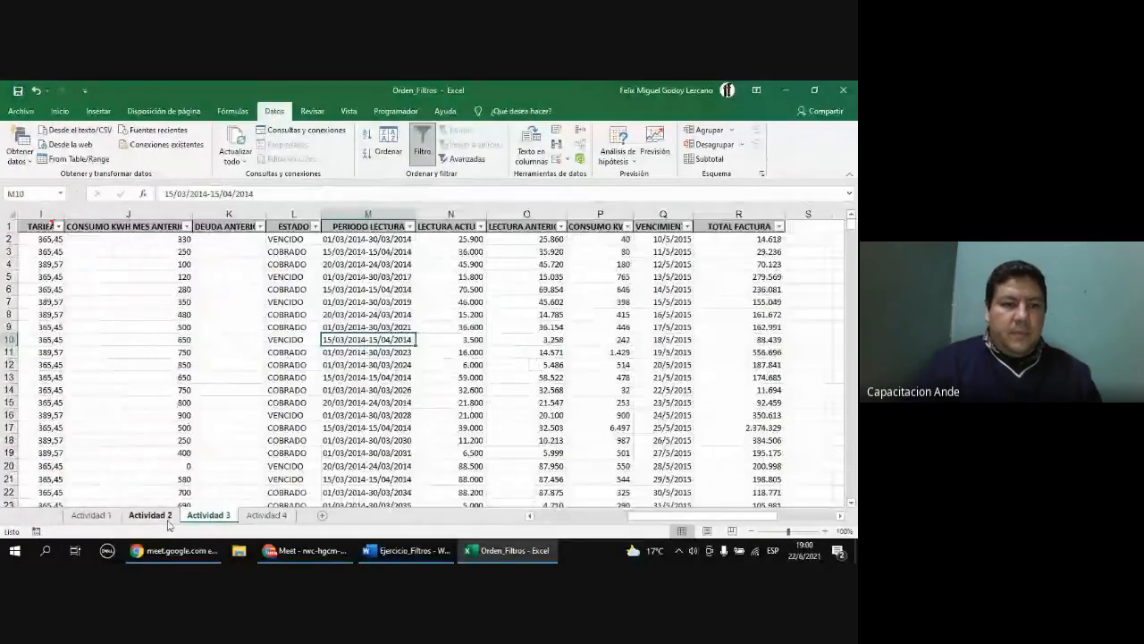
pyautogui.click(152, 516)
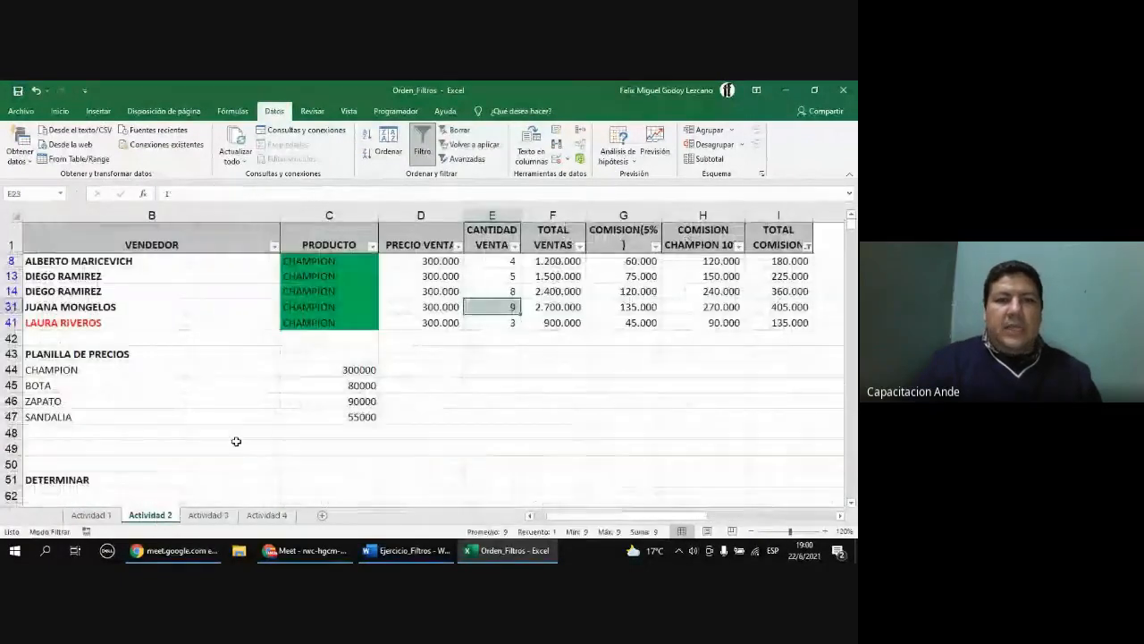
pyautogui.click(208, 516)
pyautogui.click(407, 550)
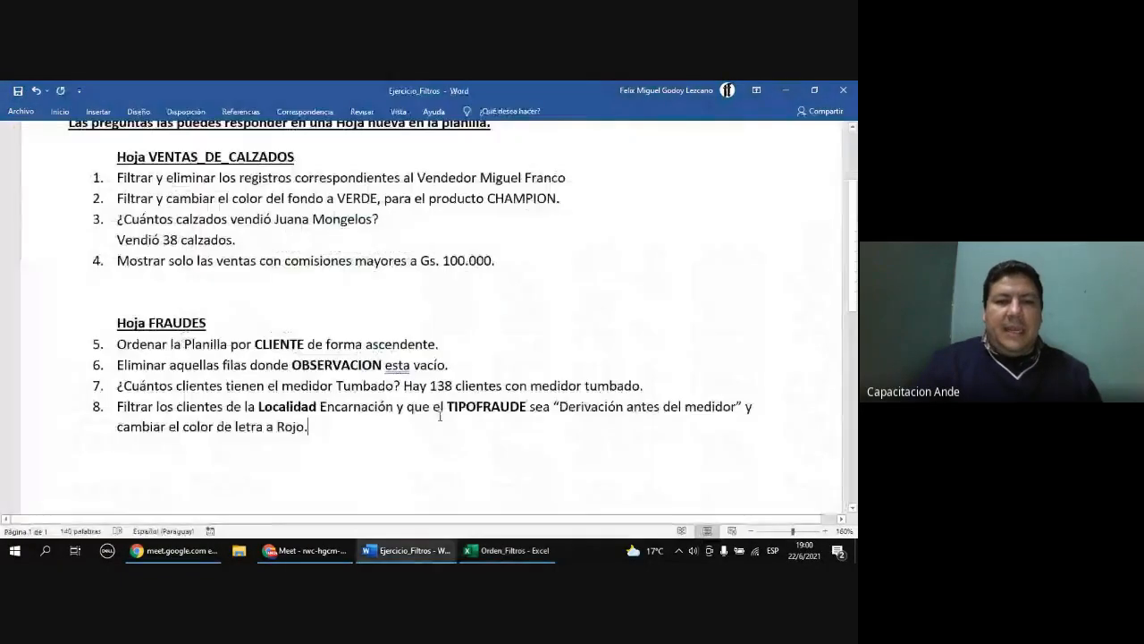
pyautogui.scroll(1, 369, 336)
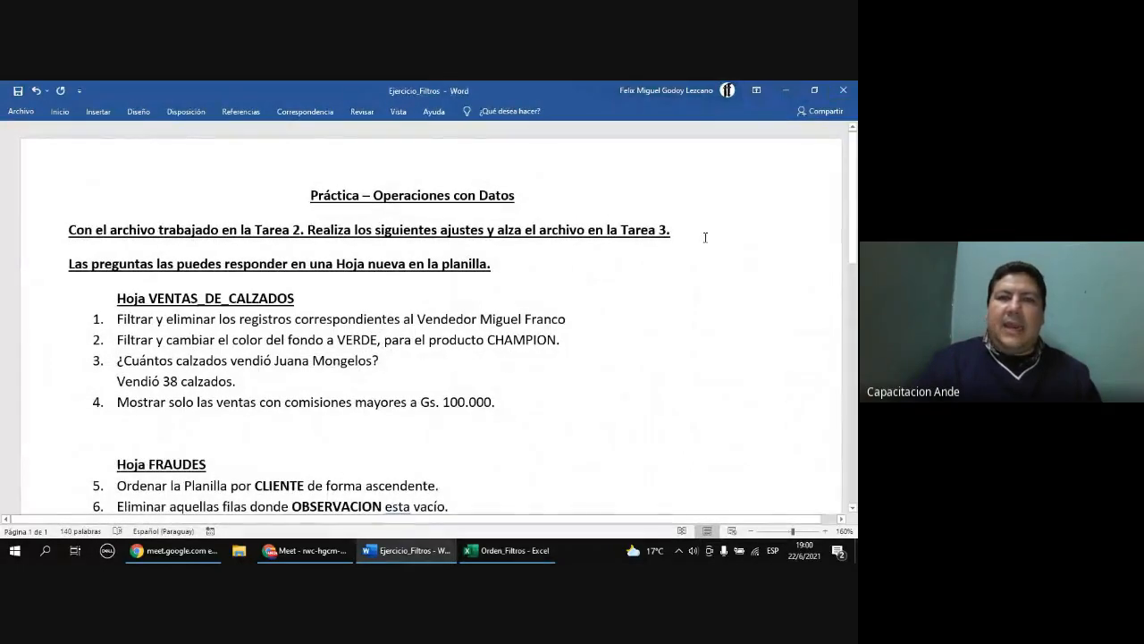
pyautogui.scroll(-3, 555, 339)
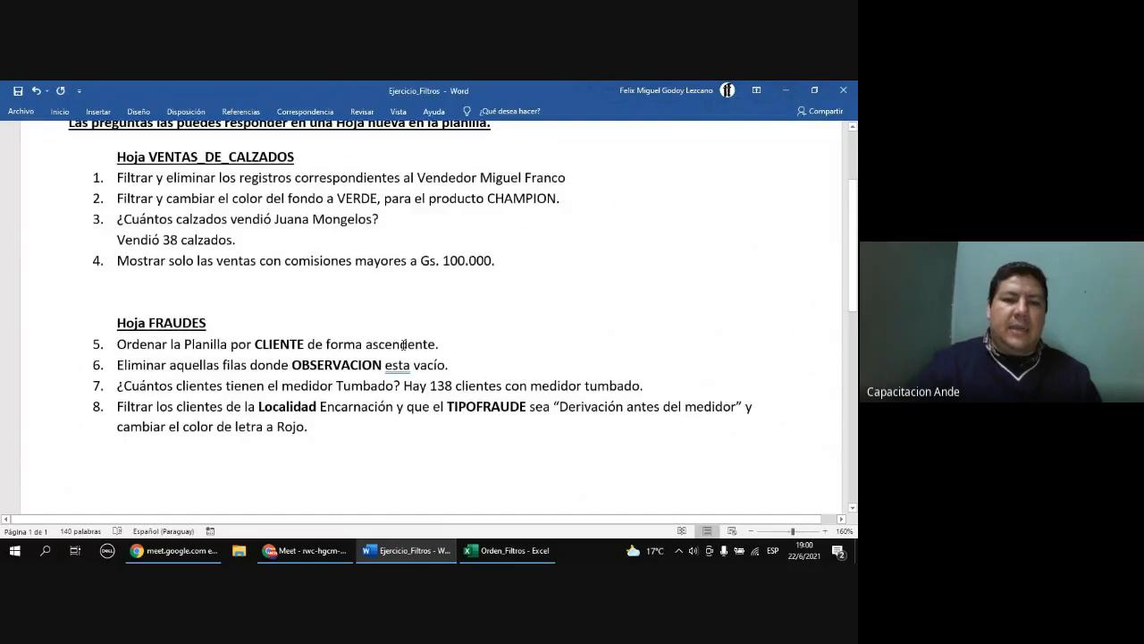
# - Close the Orden_Filtros workbook in Excel and the Ejercicio_Filtros document in Word
pyautogui.click(506, 550)
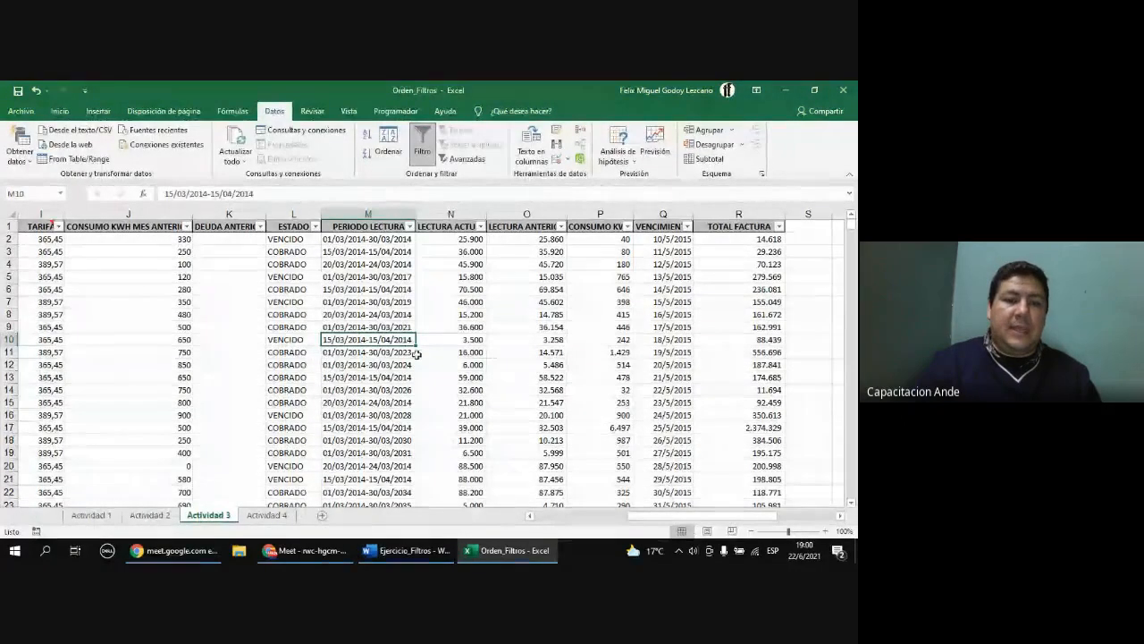
pyautogui.click(843, 90)
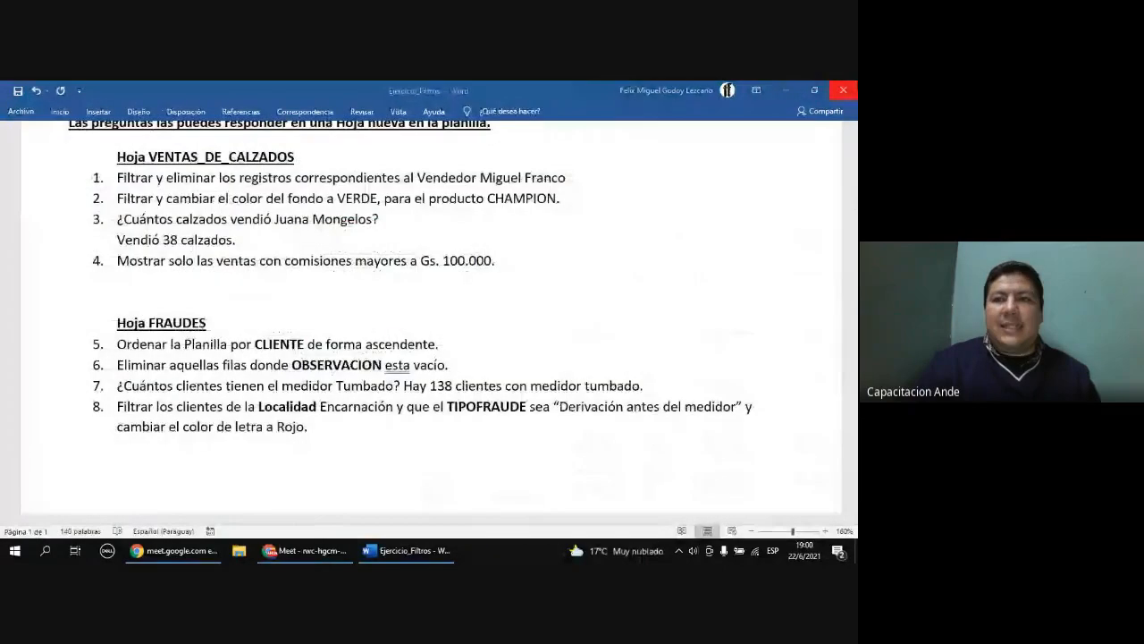
pyautogui.click(438, 295)
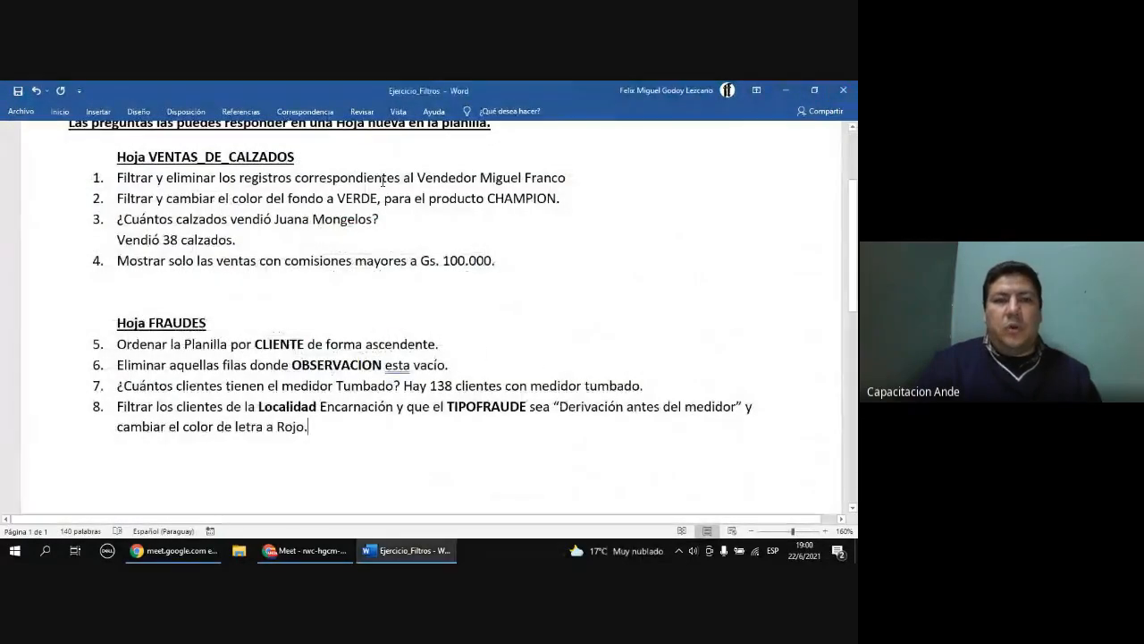
pyautogui.scroll(4, 493, 283)
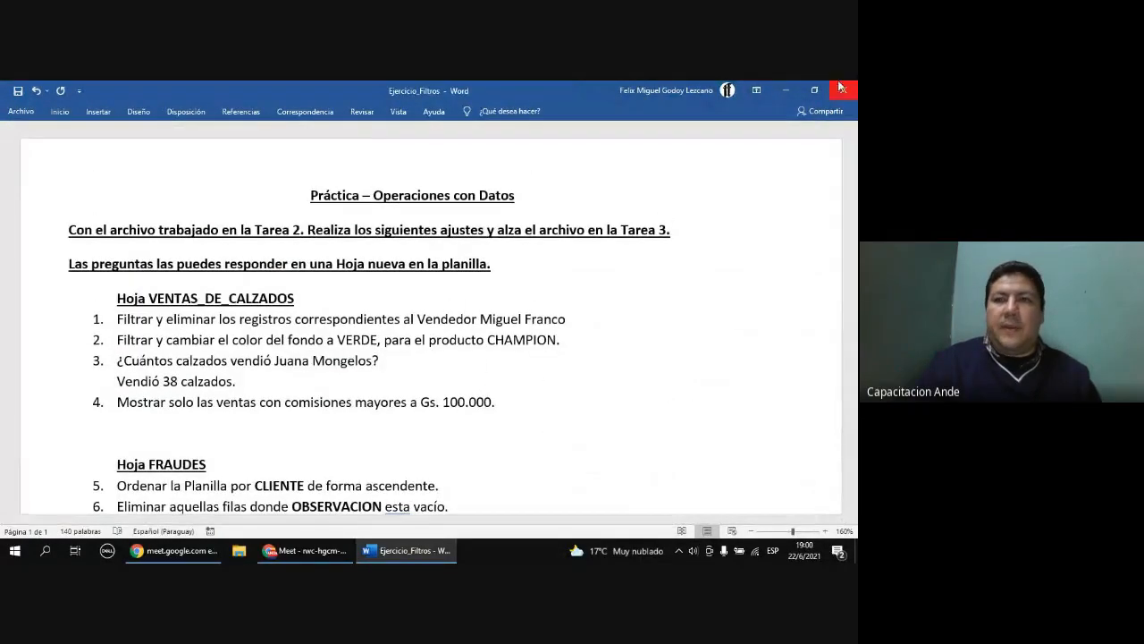
pyautogui.click(844, 90)
pyautogui.click(413, 339)
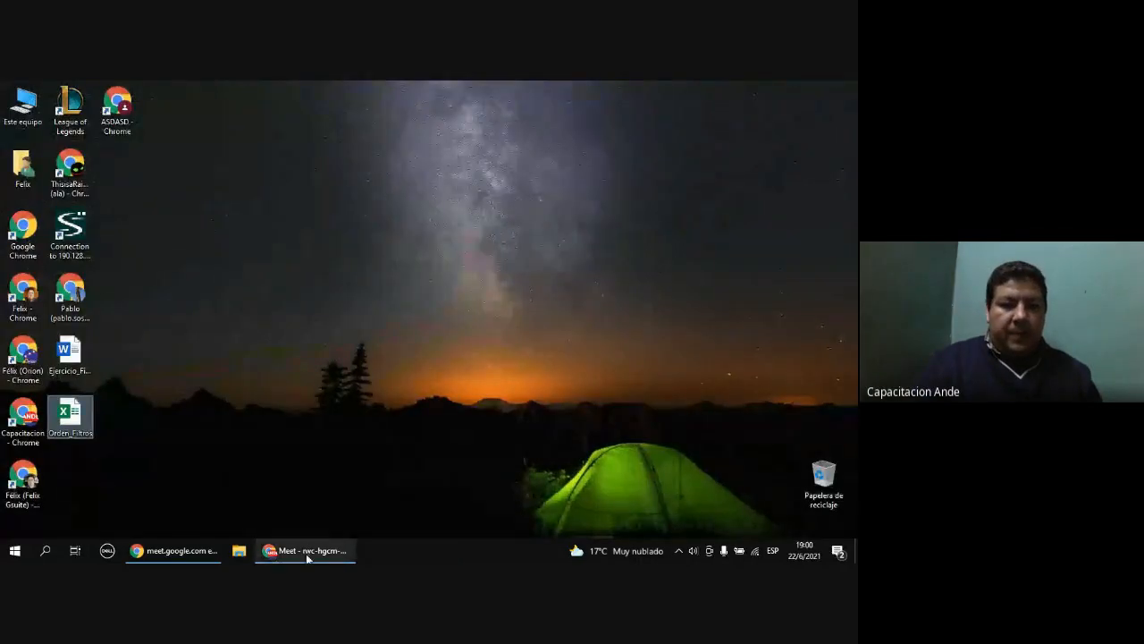
# - Reopen the Orden_Filtros workbook from the desktop and dismiss the Office licence notices
pyautogui.doubleClick(79, 411)
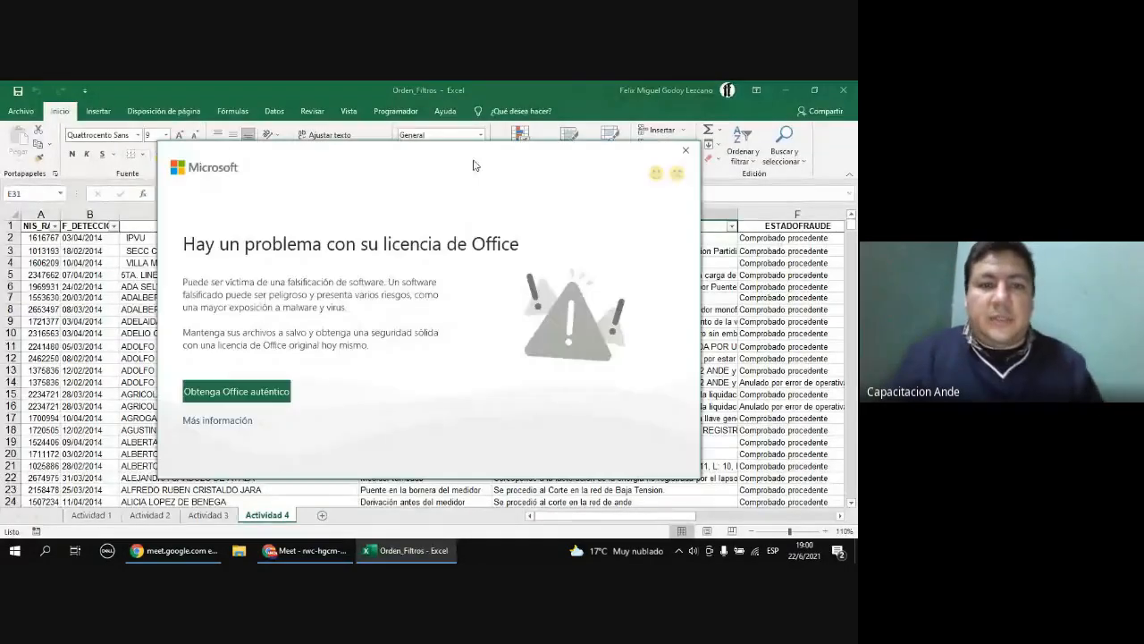
pyautogui.click(686, 151)
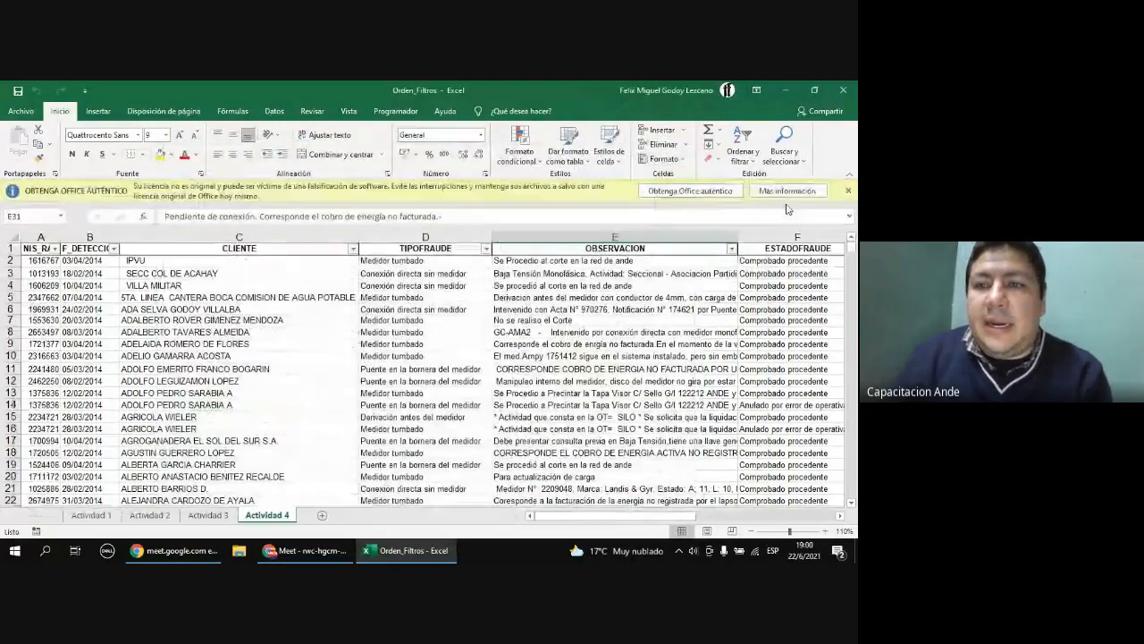
pyautogui.click(847, 190)
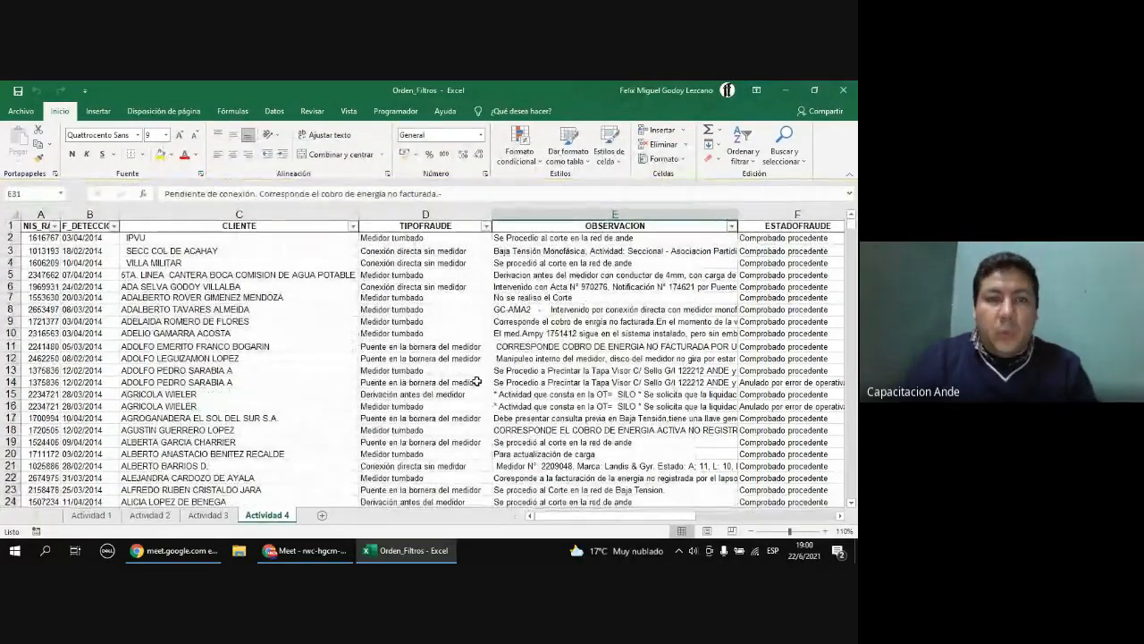
# - Clear the active filter on the Actividad 2 sheet so that all sales rows are shown from the first column
pyautogui.click(207, 515)
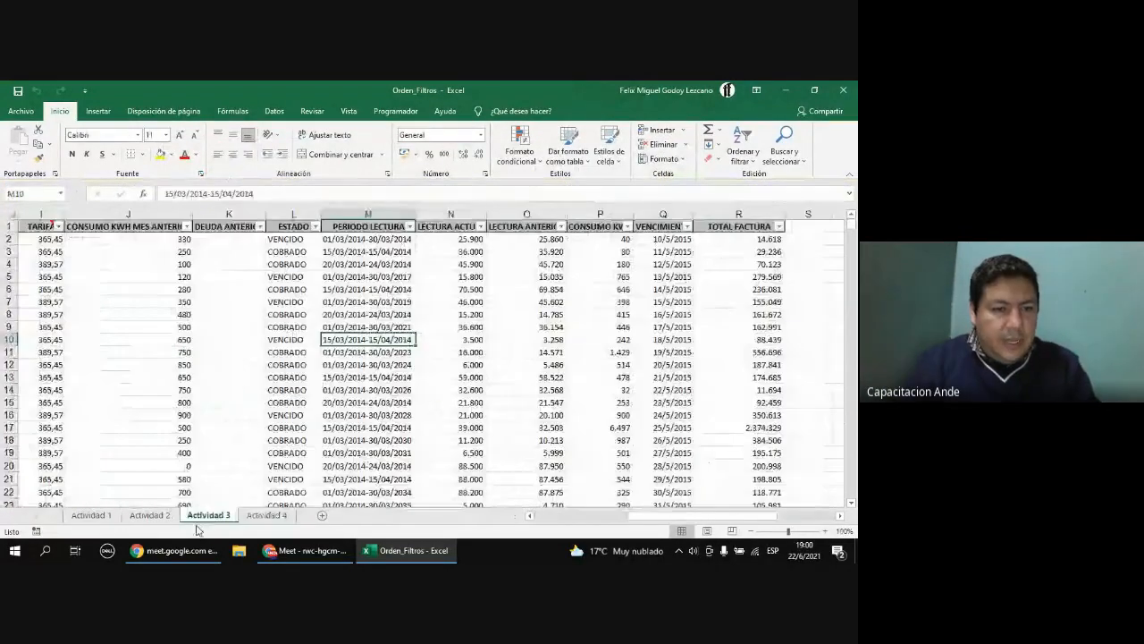
pyautogui.click(149, 515)
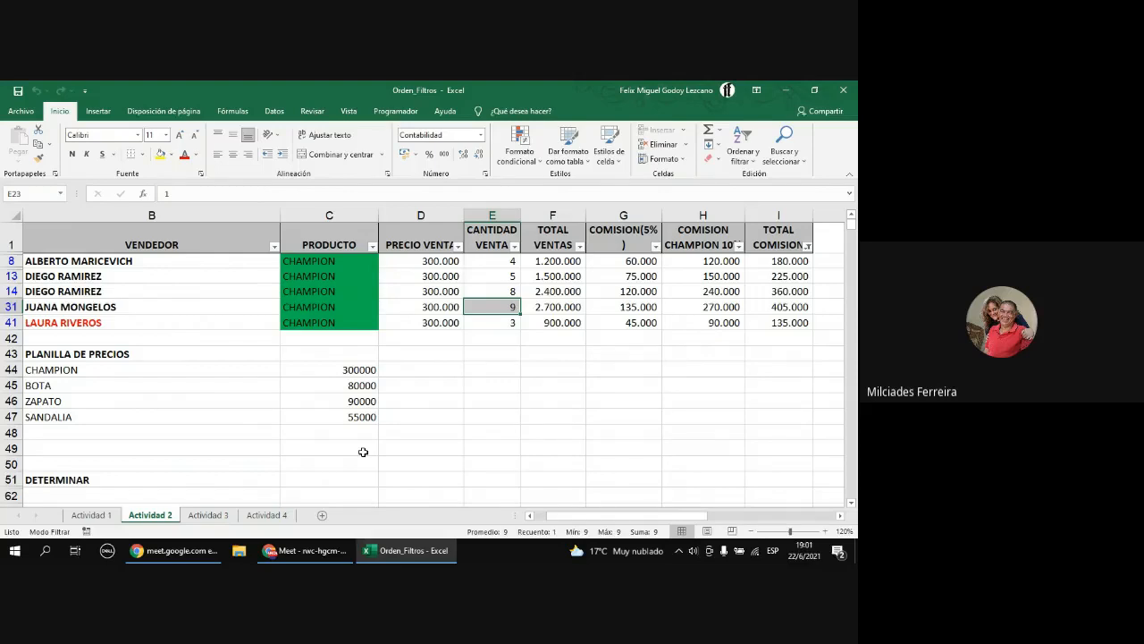
pyautogui.click(274, 110)
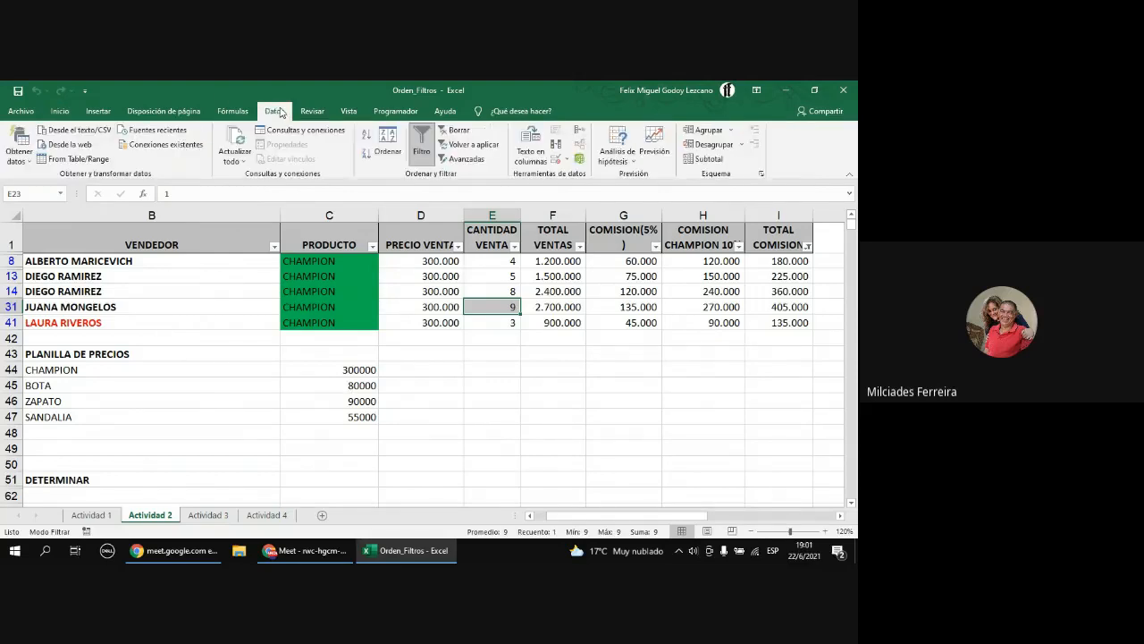
pyautogui.click(452, 131)
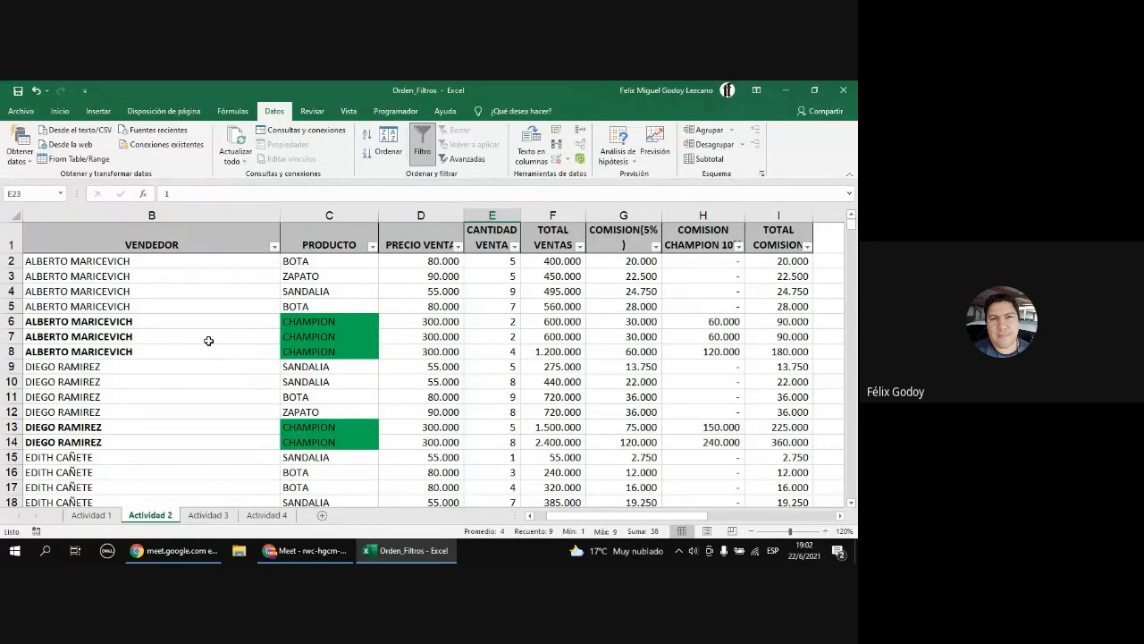
pyautogui.click(73, 261)
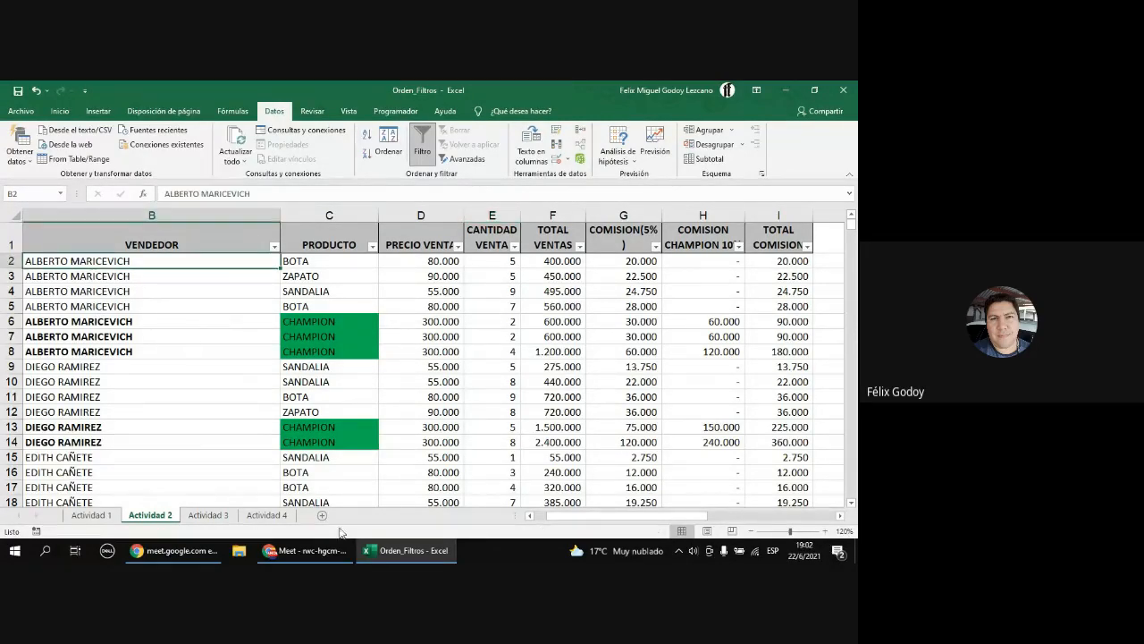
pyautogui.click(529, 516)
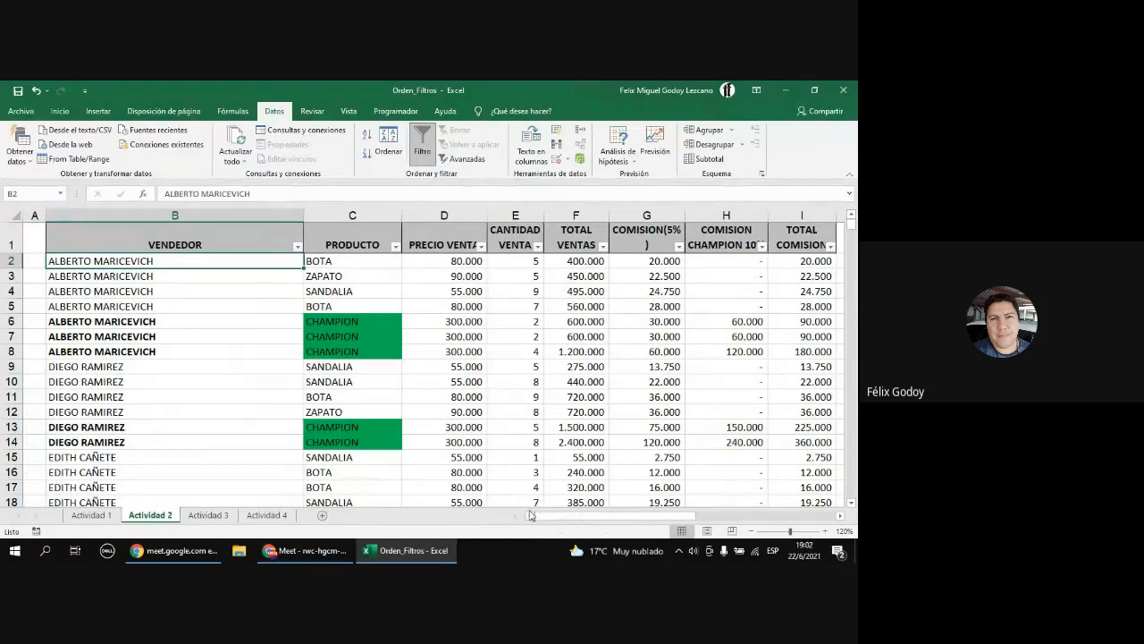
# - Switch to Google Meet to restart the screen presentation, and return to Orden_Filtros in Excel with the sharing notices dismissed
pyautogui.click(309, 550)
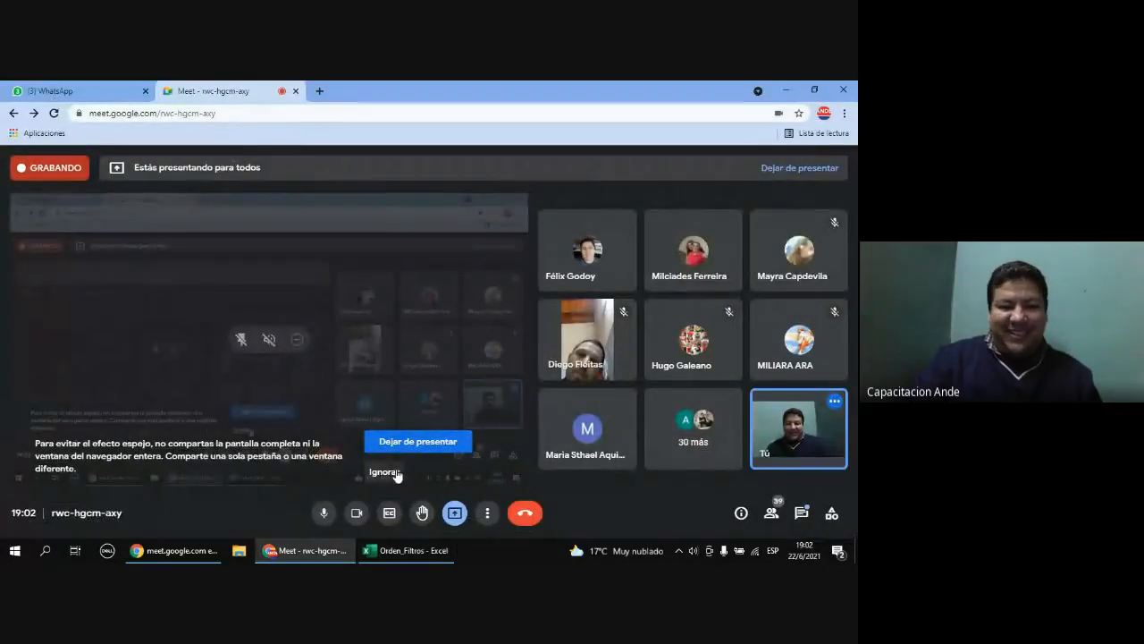
pyautogui.click(402, 447)
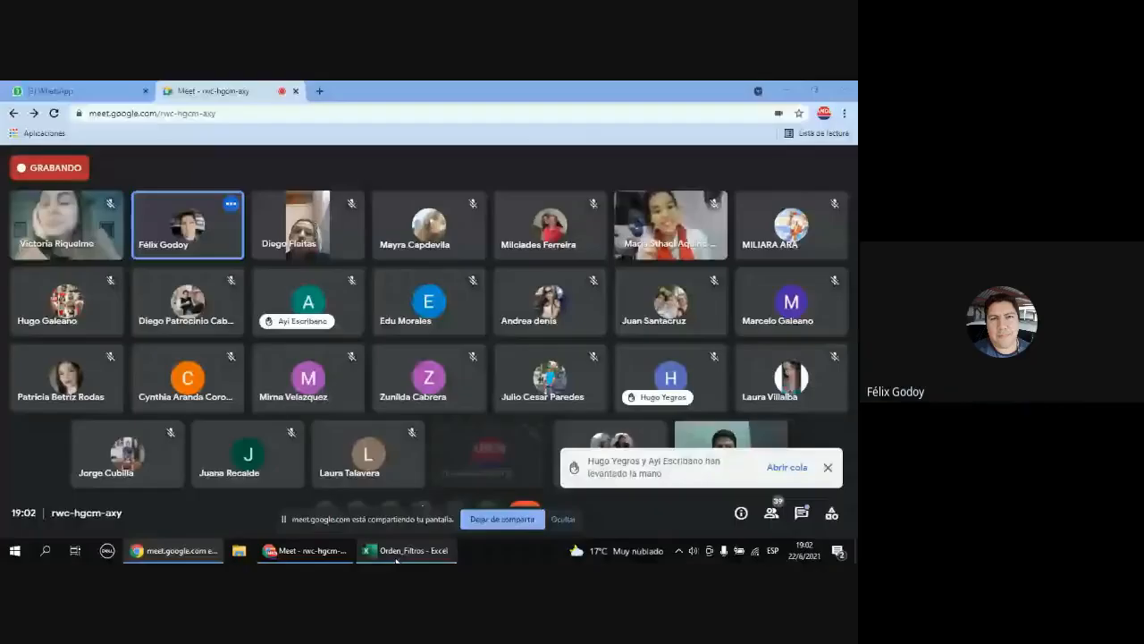
pyautogui.click(406, 551)
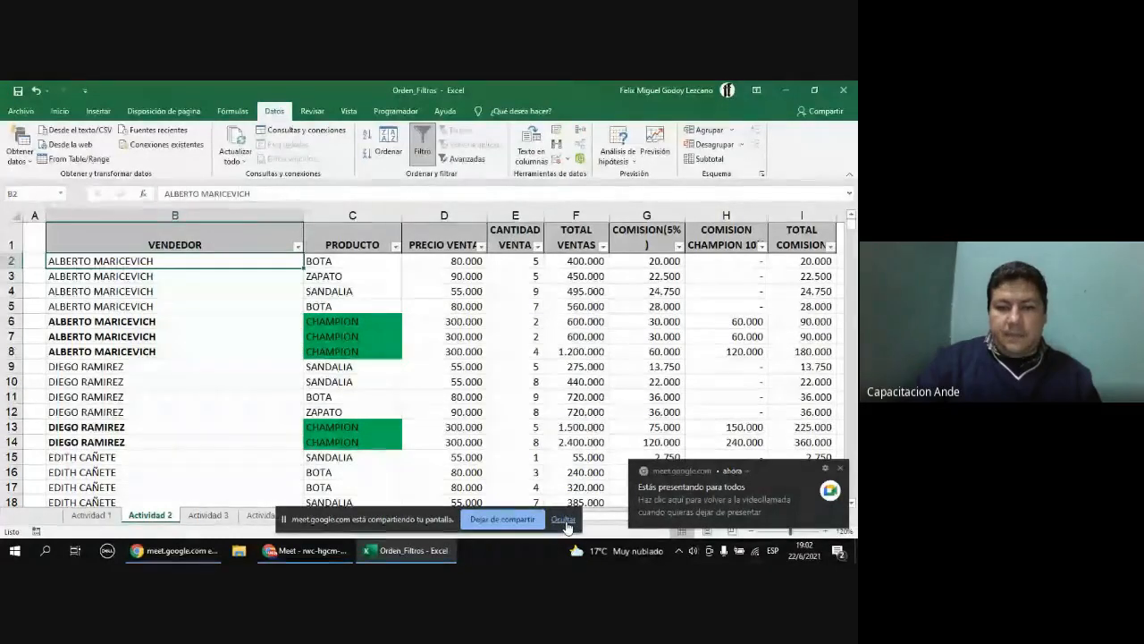
pyautogui.click(564, 519)
pyautogui.click(840, 471)
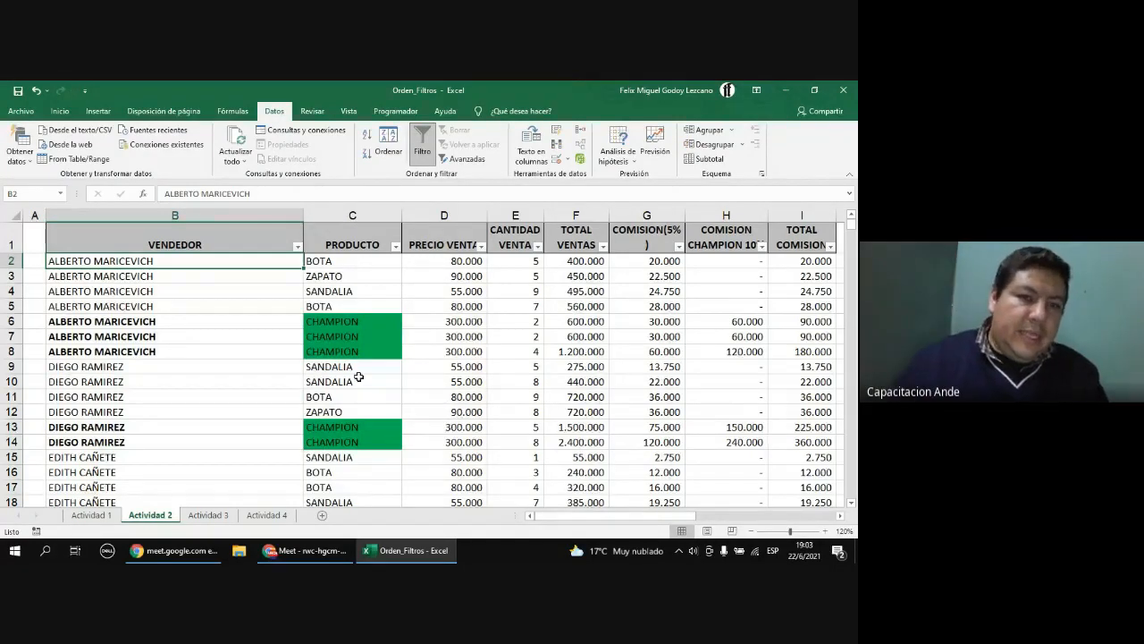
# - Filter the VENDEDOR column on Actividad 2 to show only the second and third sellers in the list
pyautogui.moveTo(72, 260); pyautogui.dragTo(169, 291)
pyautogui.click(514, 275)
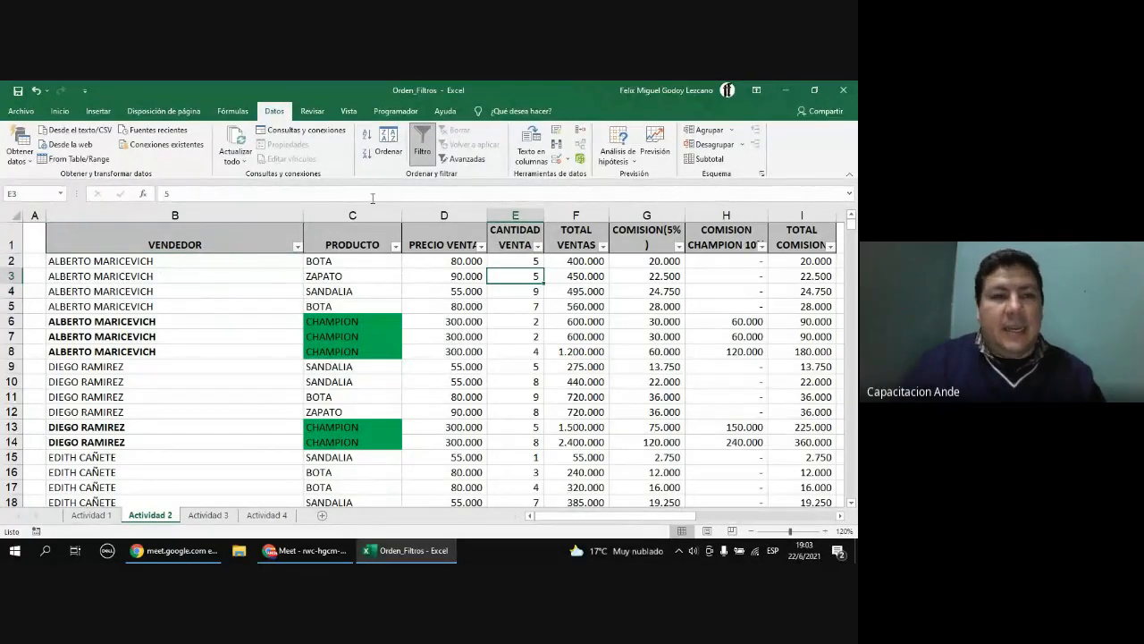
pyautogui.click(298, 246)
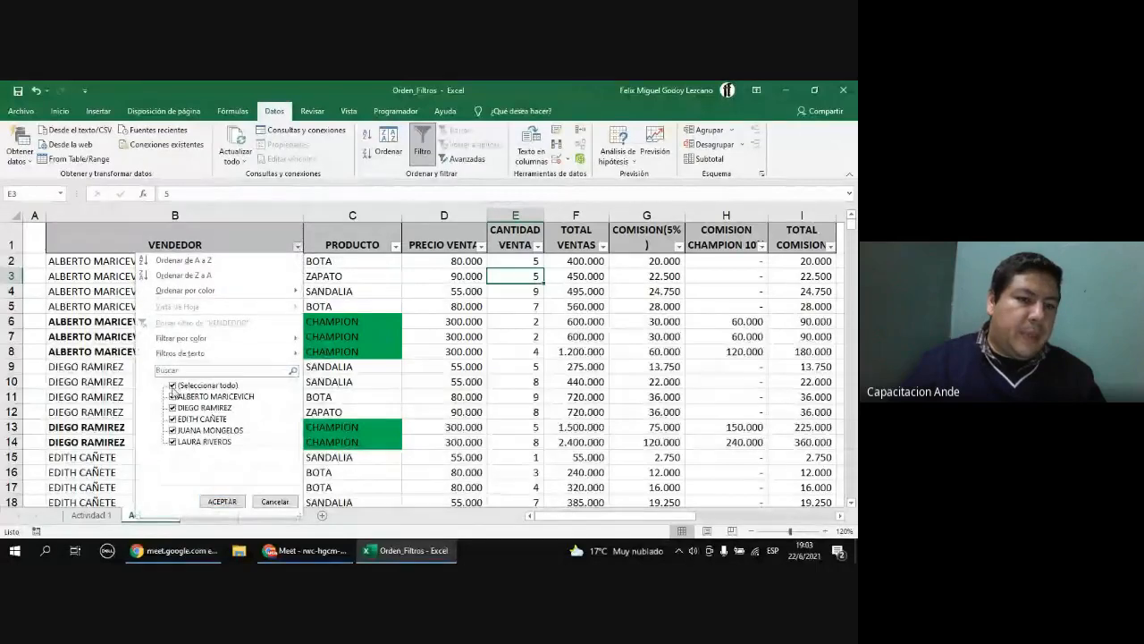
pyautogui.click(173, 386)
pyautogui.click(173, 418)
pyautogui.click(172, 408)
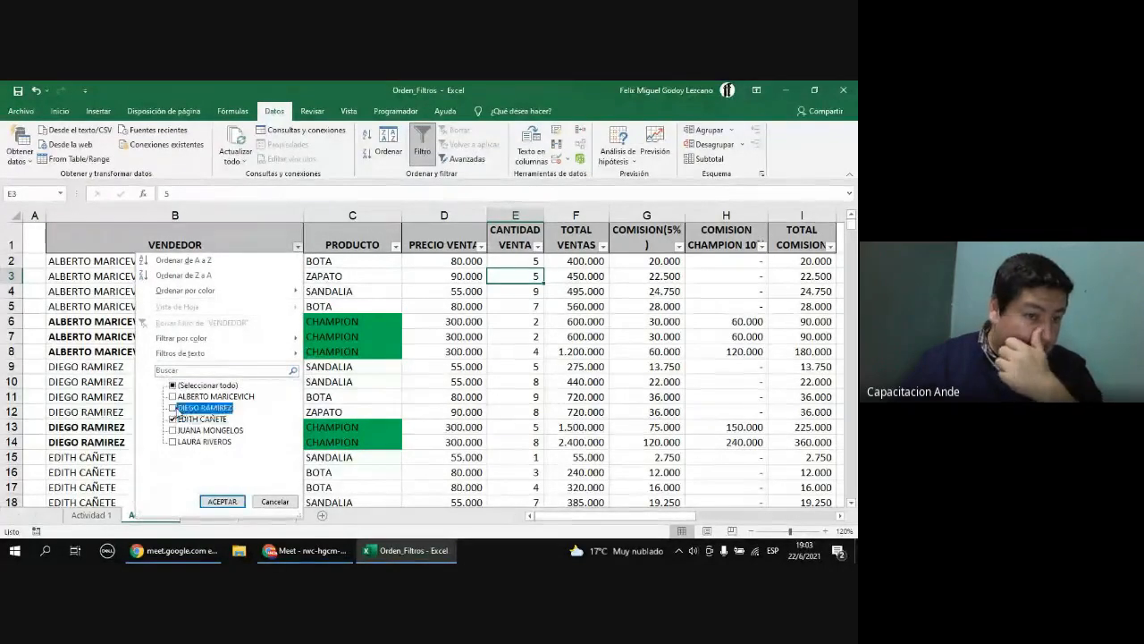
pyautogui.click(222, 502)
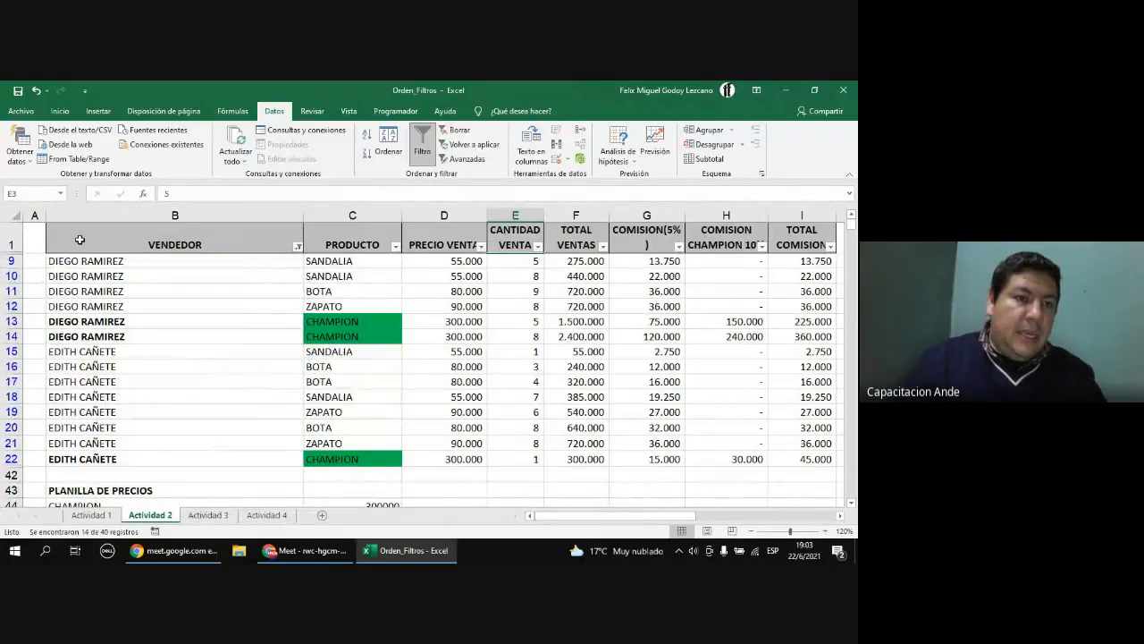
# - Copy the filtered sales table with its headers and paste it at A1 of a new sheet
pyautogui.moveTo(79, 240); pyautogui.dragTo(815, 459)
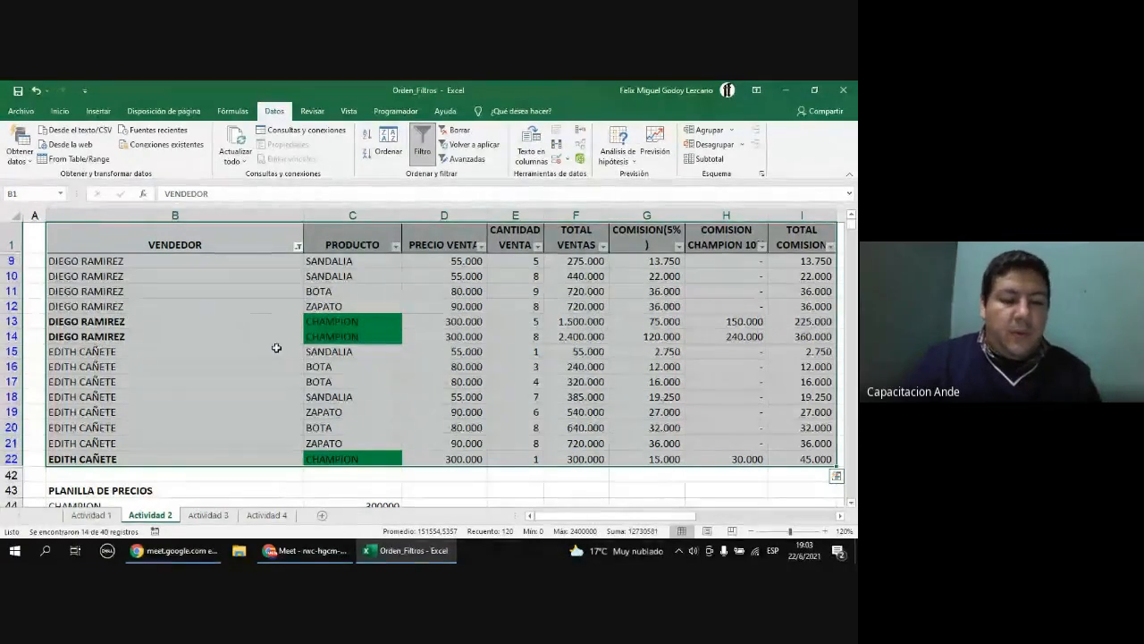
pyautogui.hotkey('ctrl', 'c')
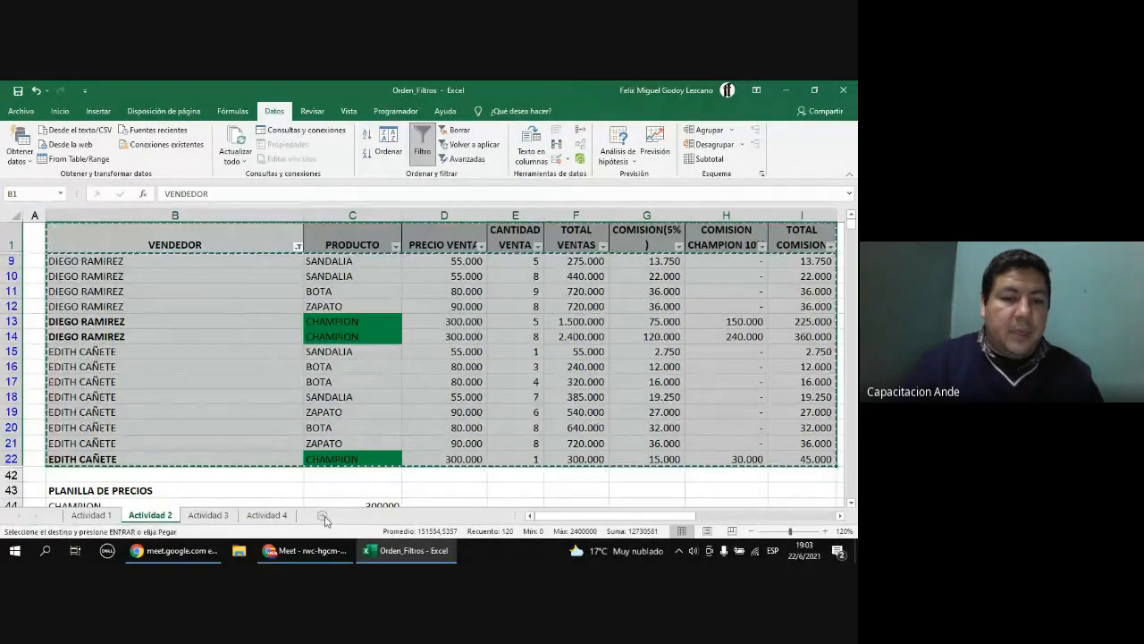
pyautogui.click(321, 515)
pyautogui.hotkey('ctrl', 'v')
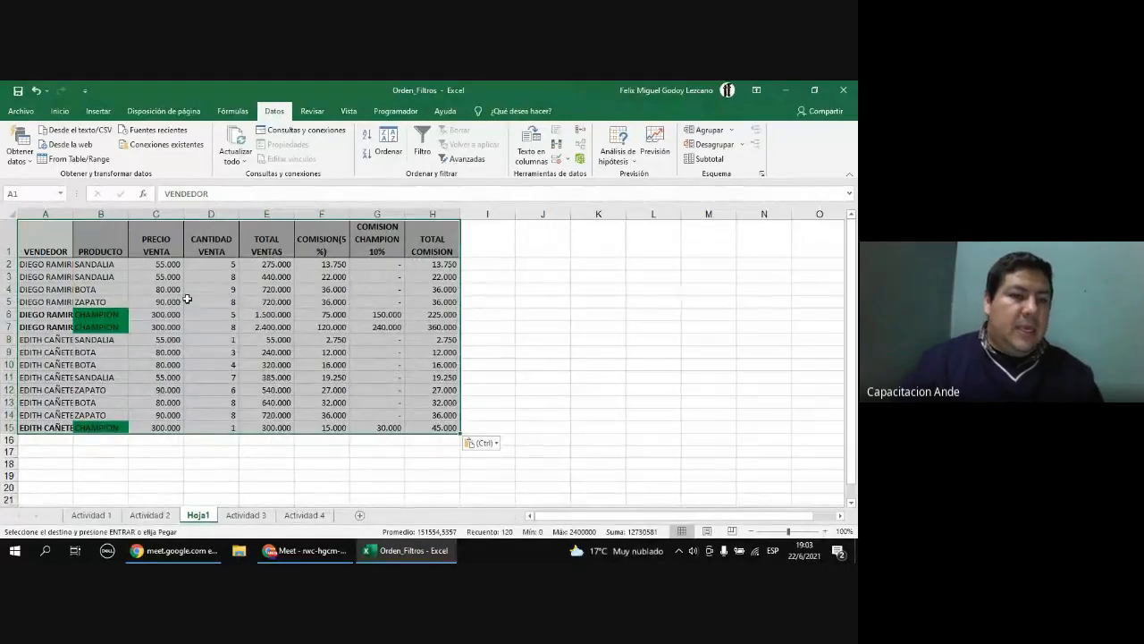
# - Auto-fit the widths of columns A, B and C in the pasted table on the new sheet
pyautogui.keyDown('ctrl'); pyautogui.scroll(1, 88, 215); pyautogui.keyUp('ctrl')
pyautogui.doubleClick(85, 215)
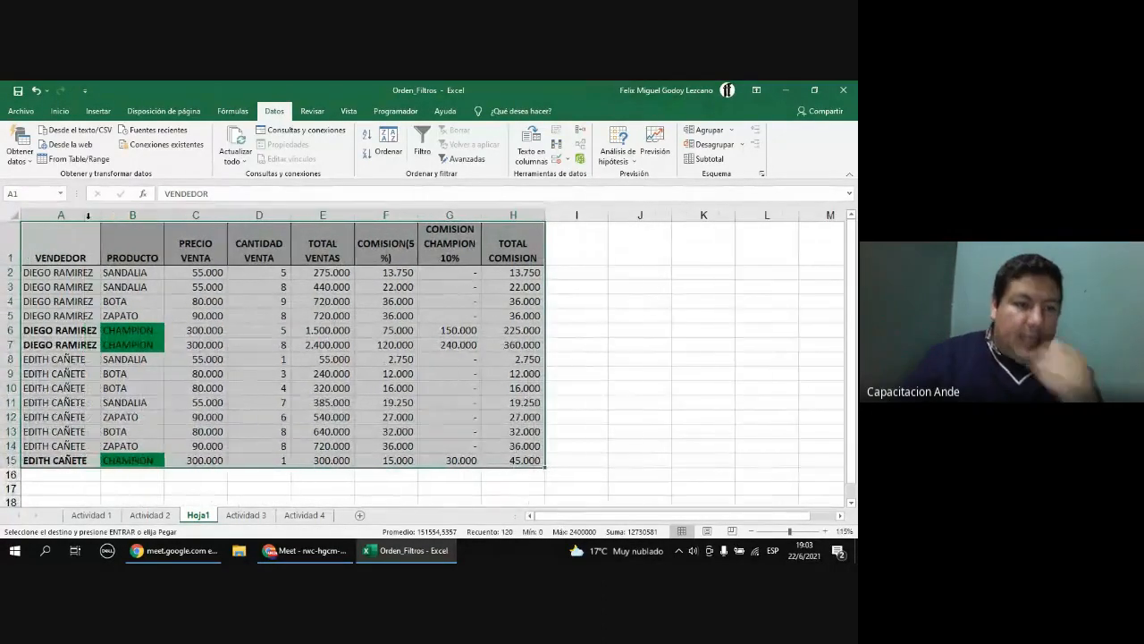
pyautogui.doubleClick(163, 215)
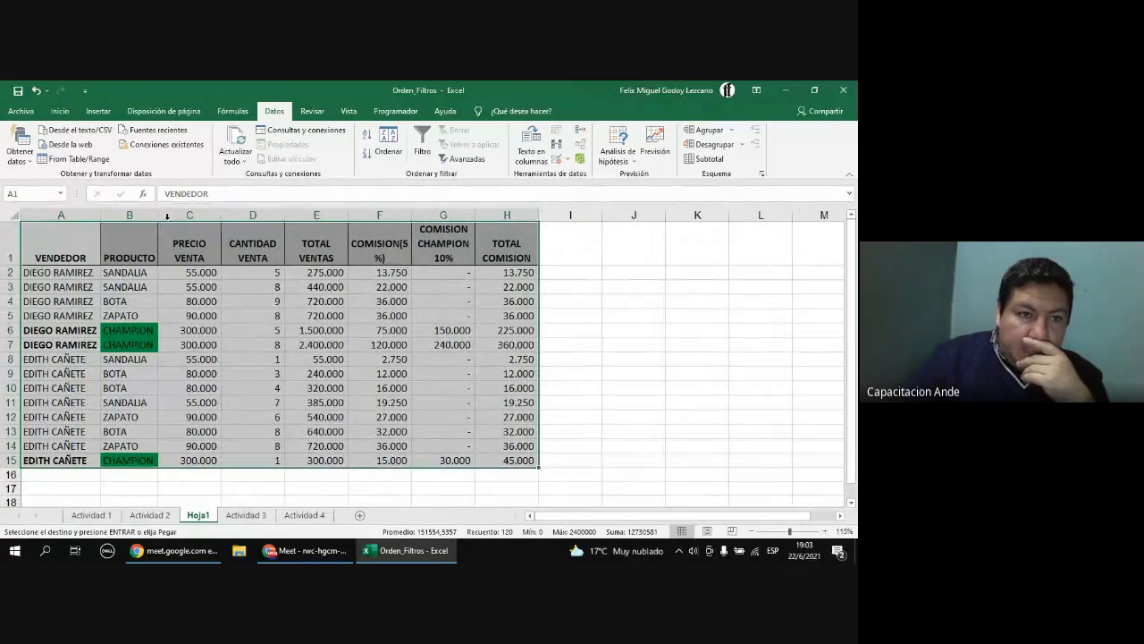
pyautogui.doubleClick(219, 215)
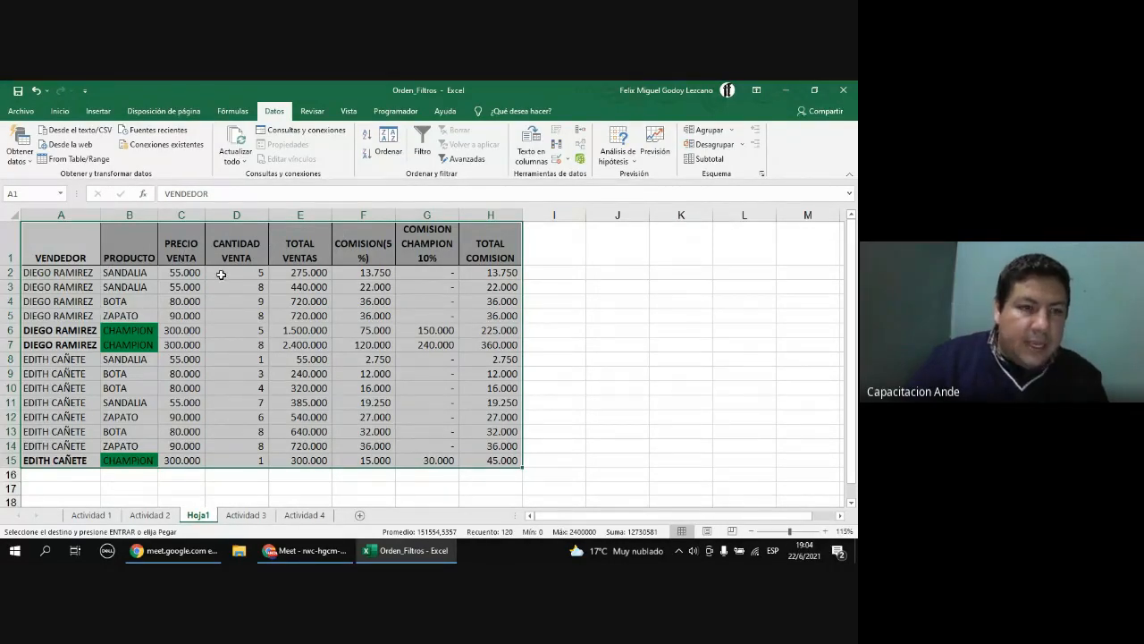
# - Undo the column width adjustments and the paste of the sales table on Hoja1
pyautogui.hotkey('ctrl', 'z')
pyautogui.hotkey('ctrl', 'z')
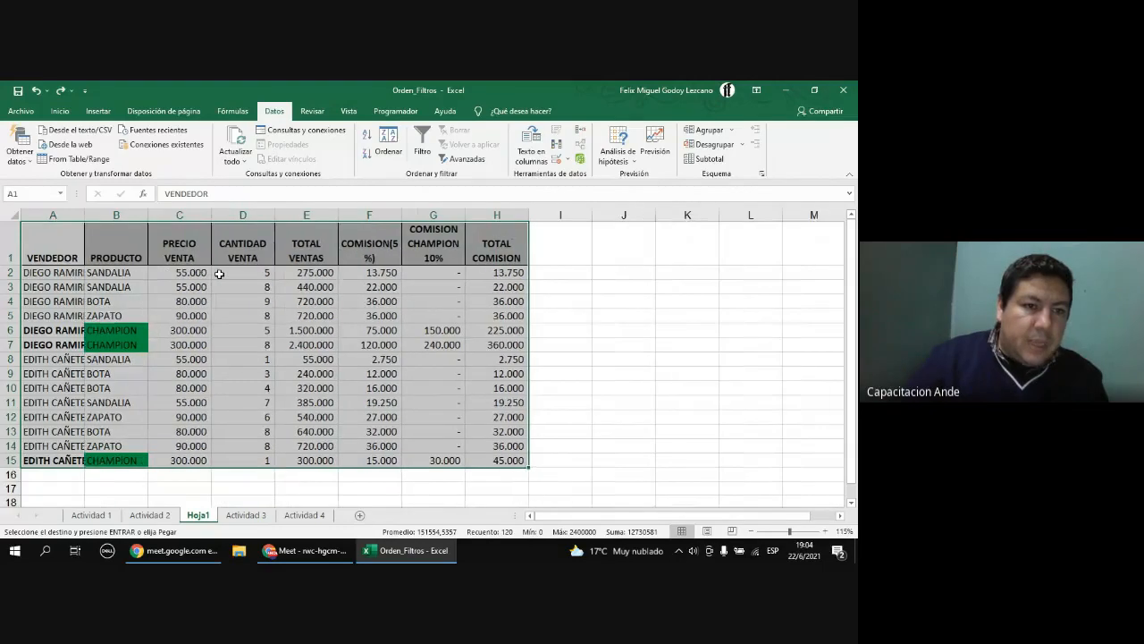
pyautogui.hotkey('ctrl', 'z')
pyautogui.hotkey('ctrl', 'z')
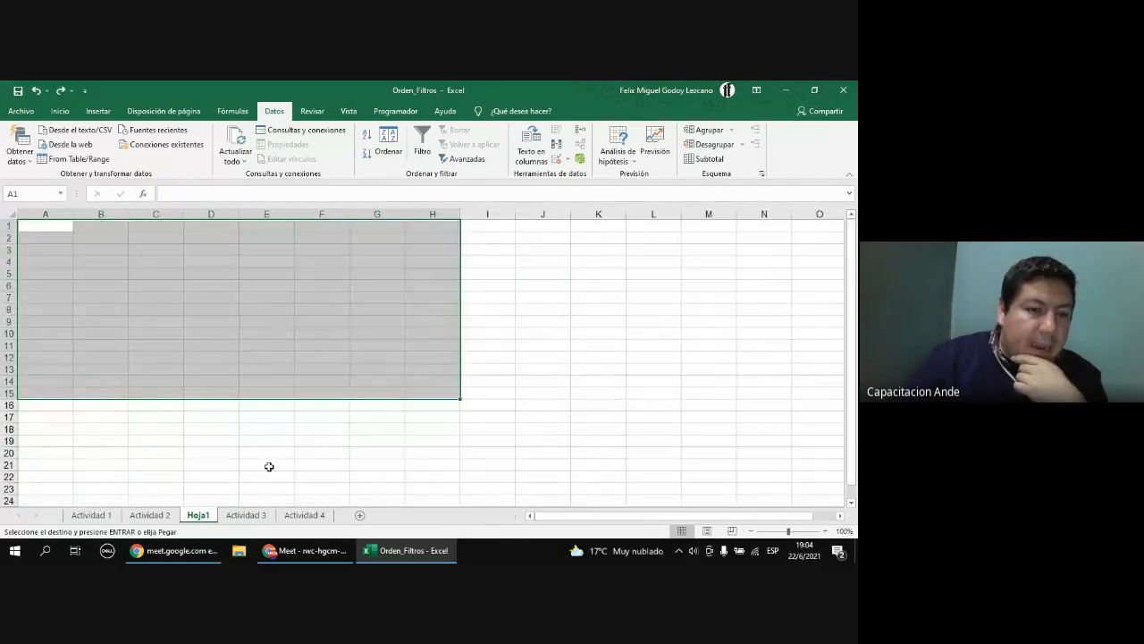
# - Paste the copied sales table at A1 of Hoja1 as values only and auto-fit columns A through F
pyautogui.click(64, 230)
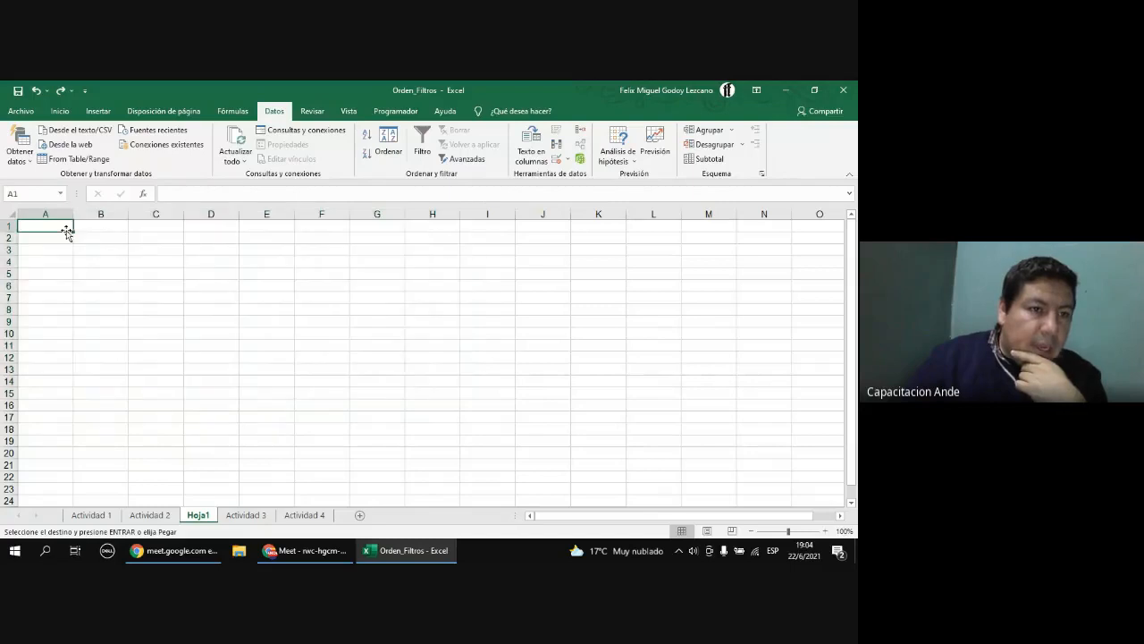
pyautogui.rightClick(62, 231)
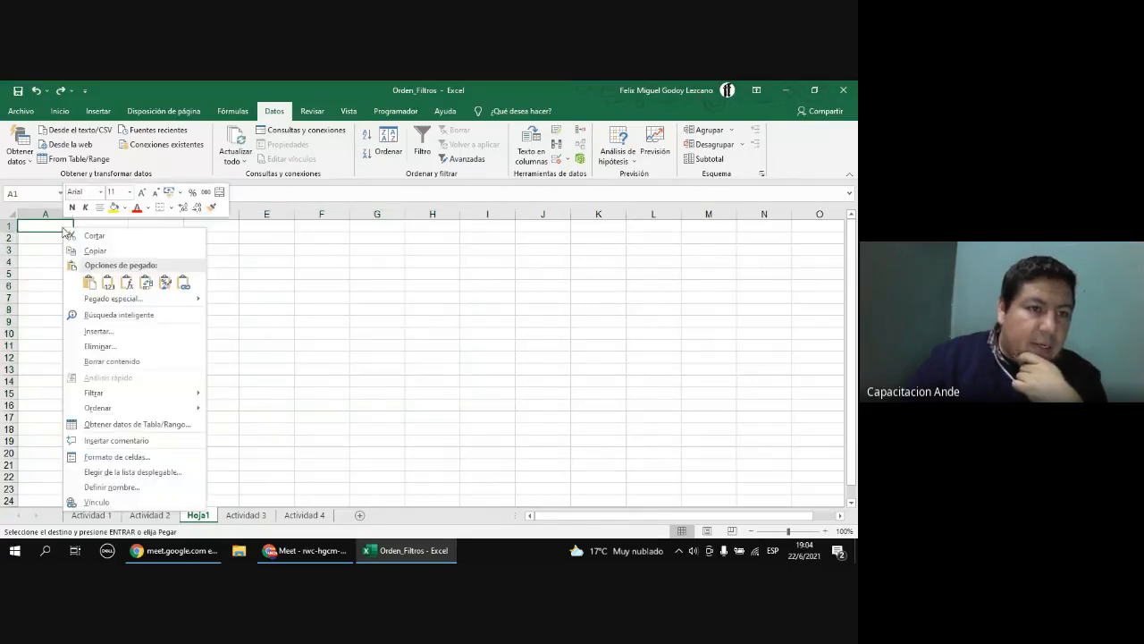
pyautogui.click(108, 286)
pyautogui.doubleClick(74, 215)
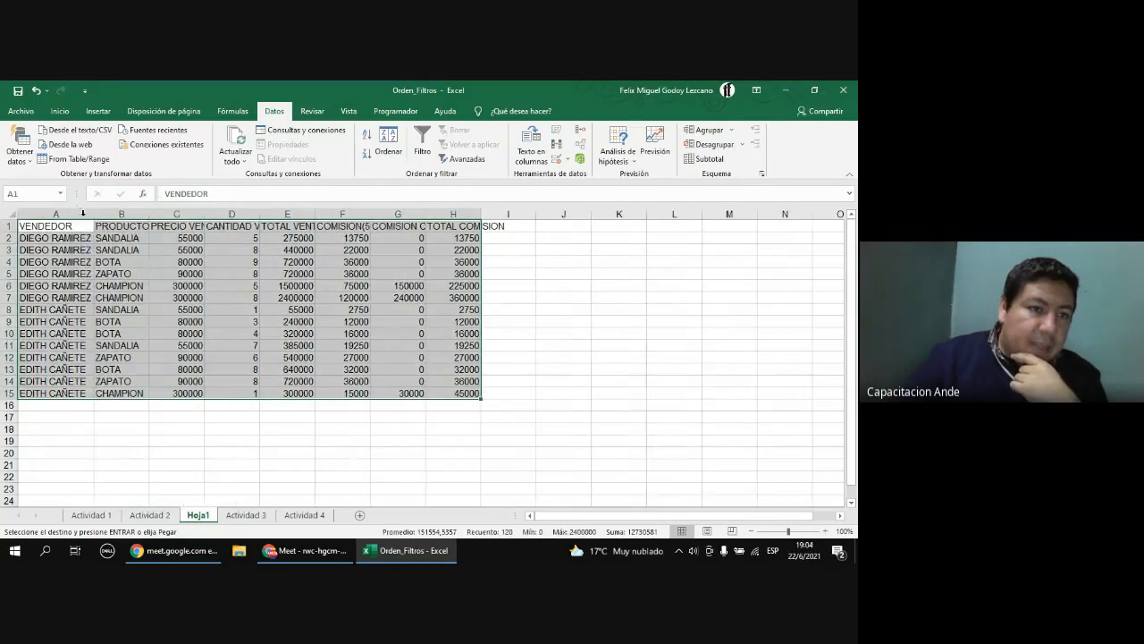
pyautogui.doubleClick(152, 214)
pyautogui.doubleClick(208, 215)
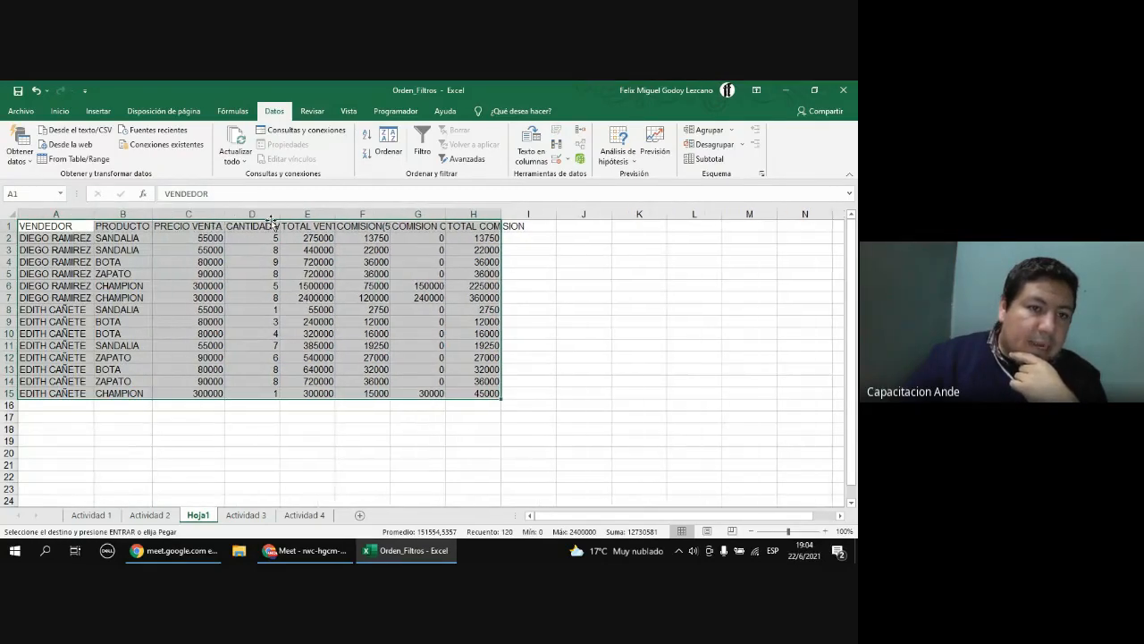
pyautogui.doubleClick(281, 214)
pyautogui.doubleClick(363, 214)
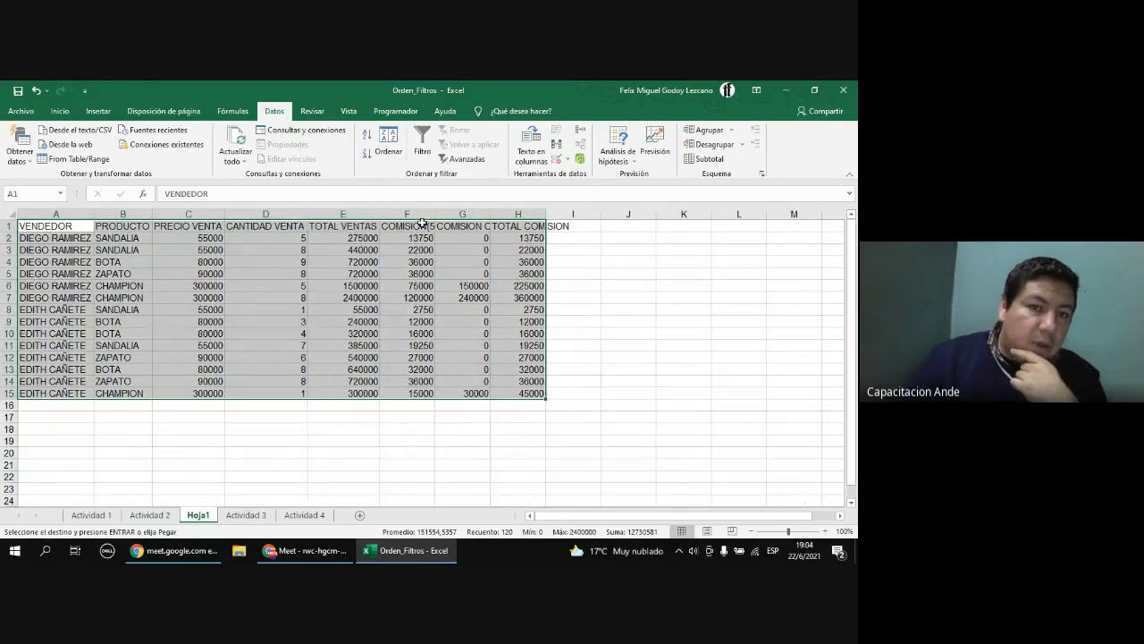
pyautogui.doubleClick(434, 215)
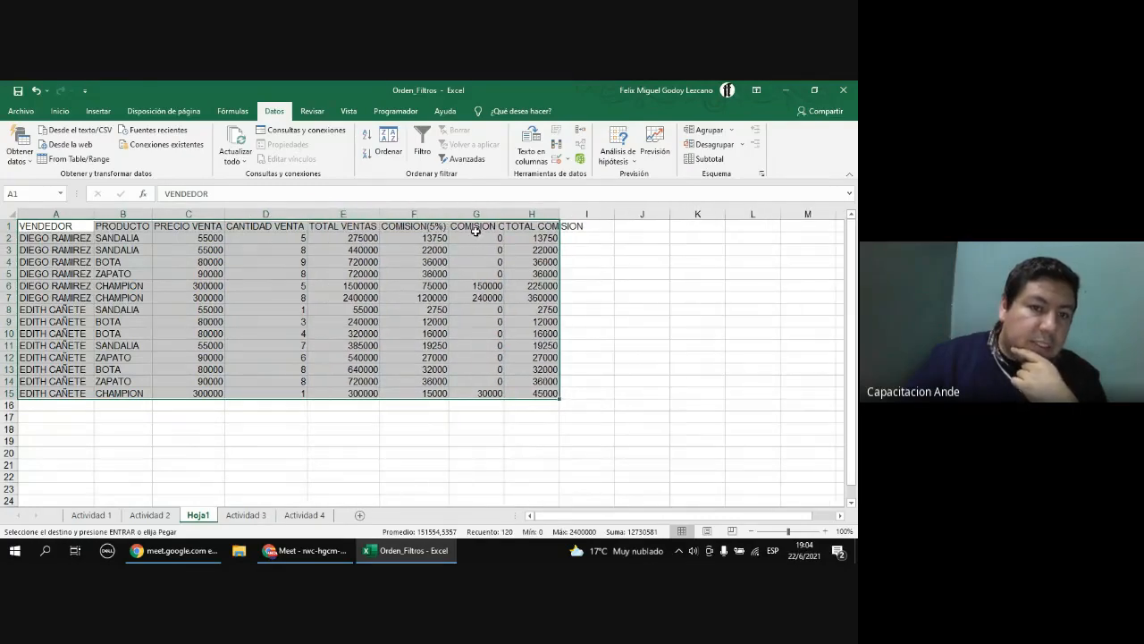
# - Point out the values-only paste option for the pasted range and dismiss the options without applying any
pyautogui.rightClick(54, 228)
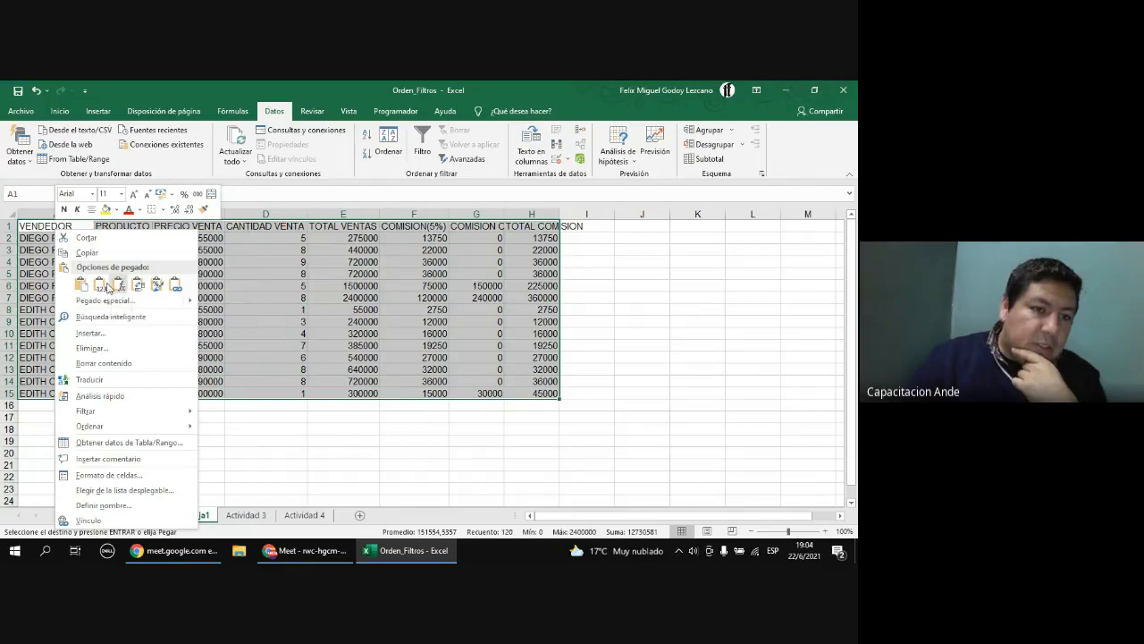
pyautogui.click(100, 286)
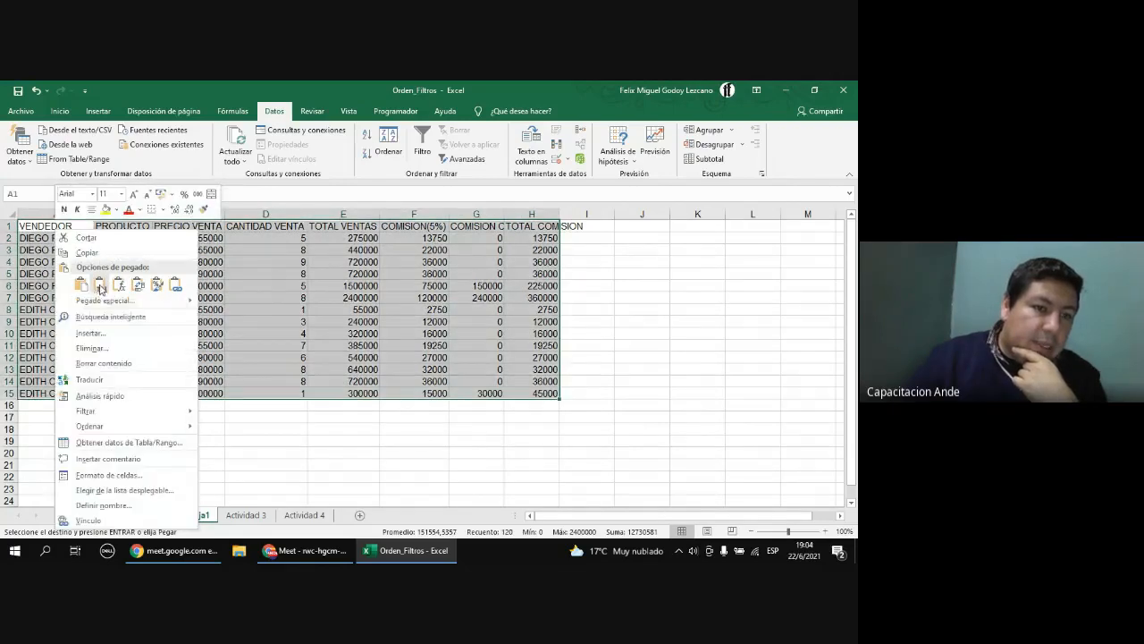
pyautogui.click(270, 317)
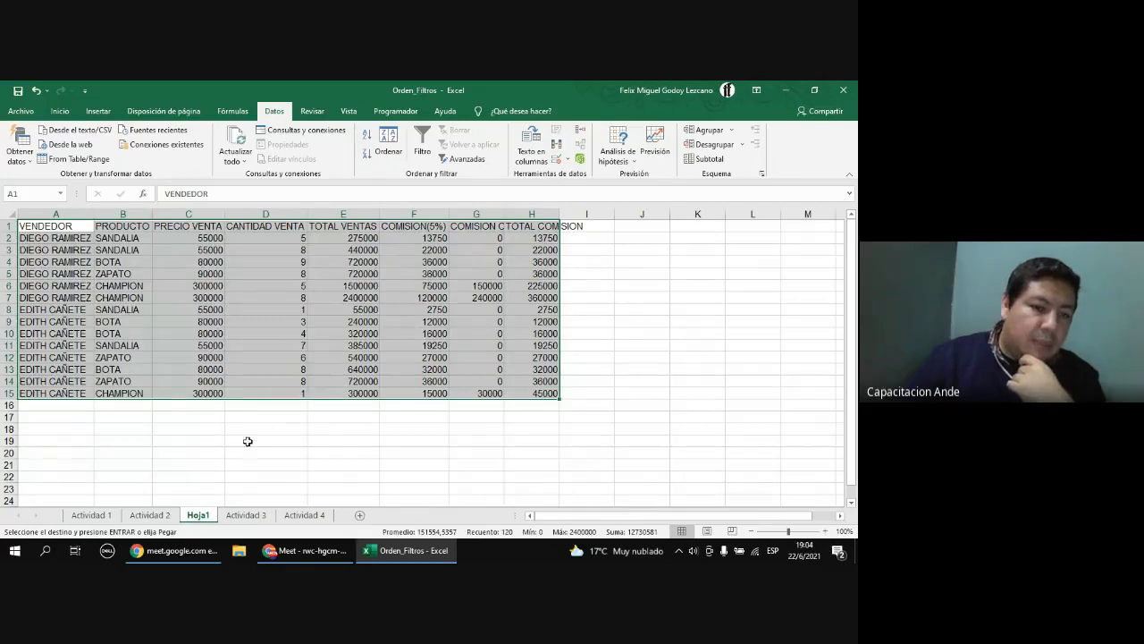
# - Delete the Hoja1 sheet, confirm the deletion and return to the Actividad 2 sheet
pyautogui.rightClick(205, 521)
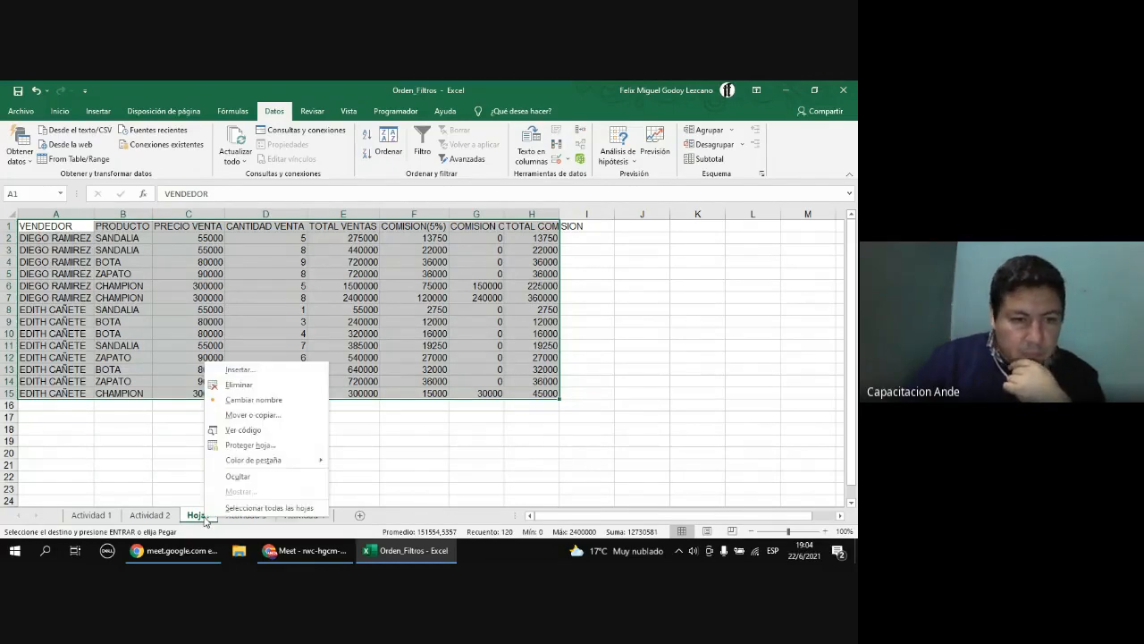
pyautogui.click(240, 386)
pyautogui.click(399, 350)
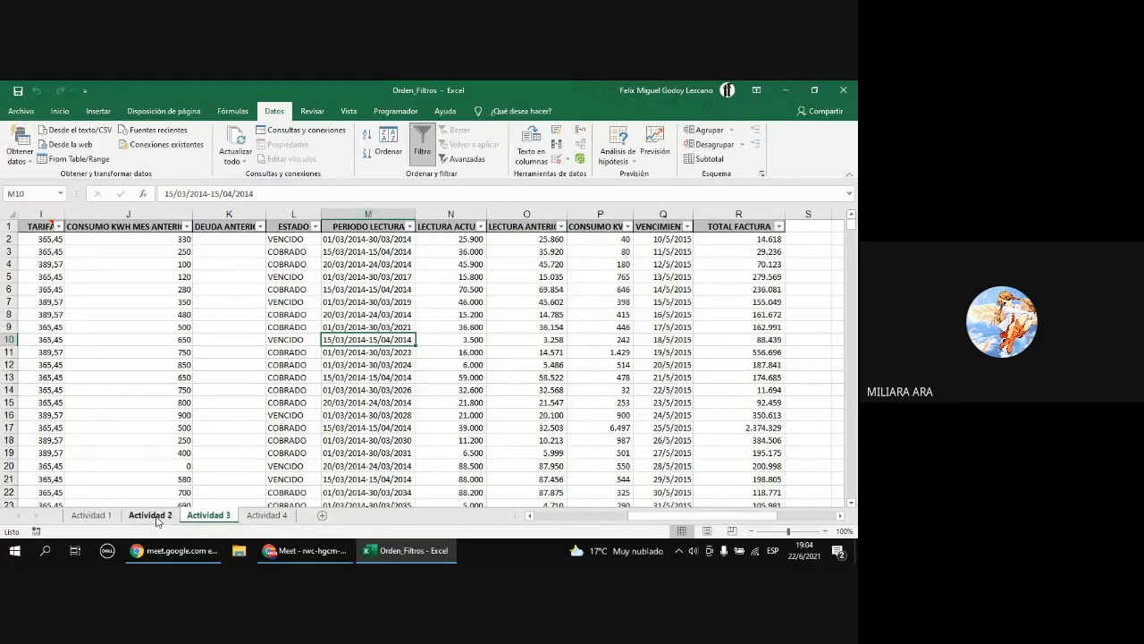
pyautogui.click(154, 516)
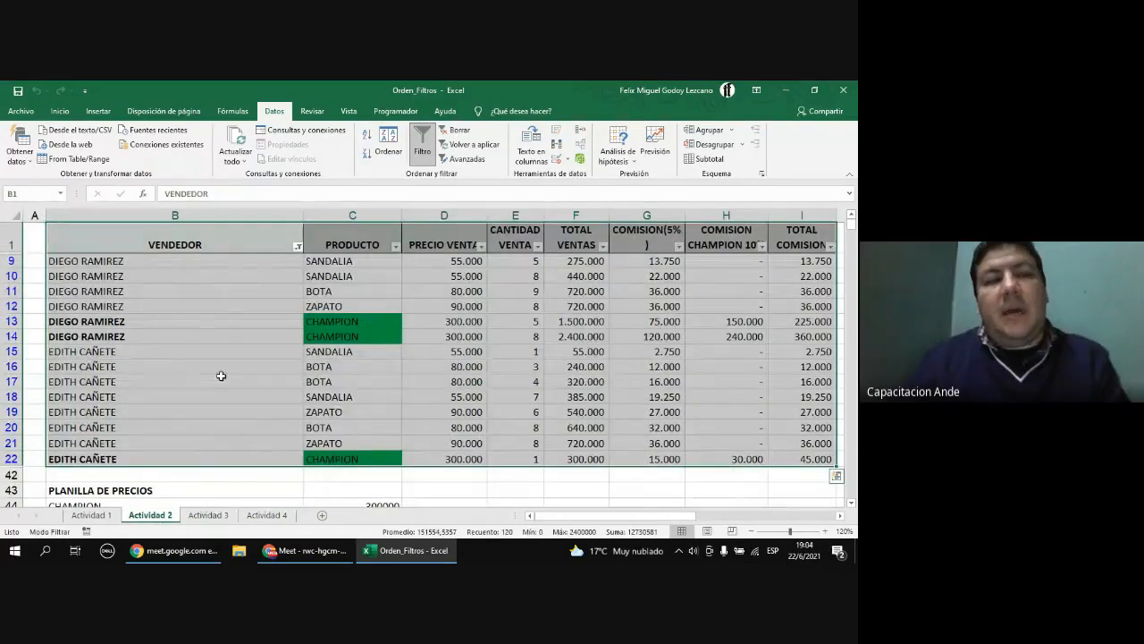
# - Copy the two CHAMPION sales in rows 13 and 14 of Actividad 2 and paste them at A1 of a new sheet
pyautogui.click(251, 320)
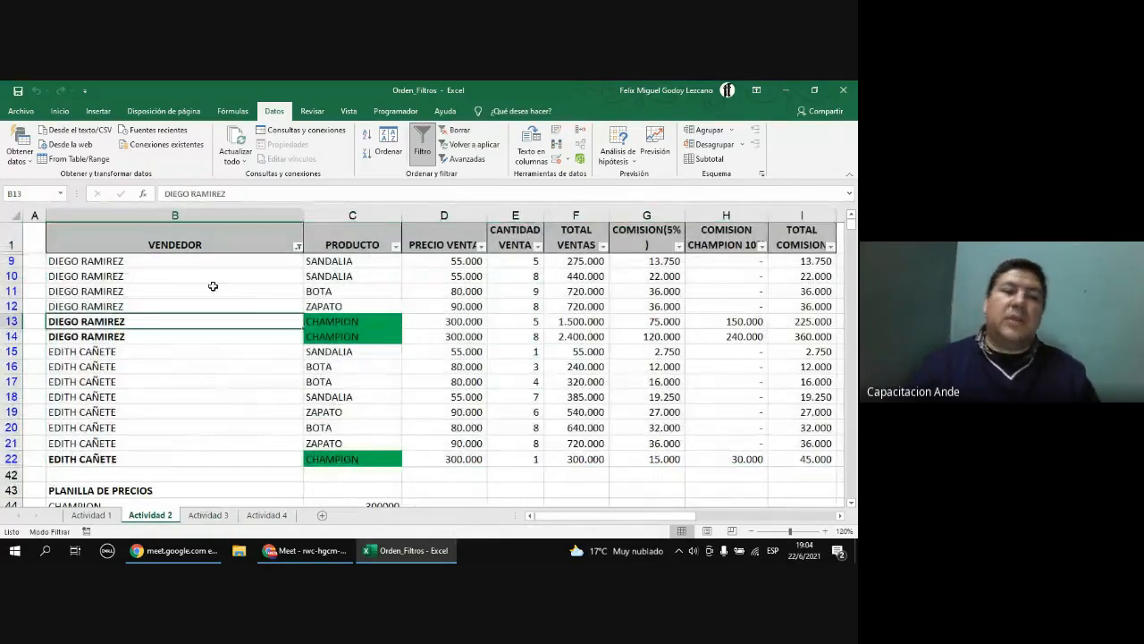
pyautogui.moveTo(223, 239); pyautogui.dragTo(786, 460)
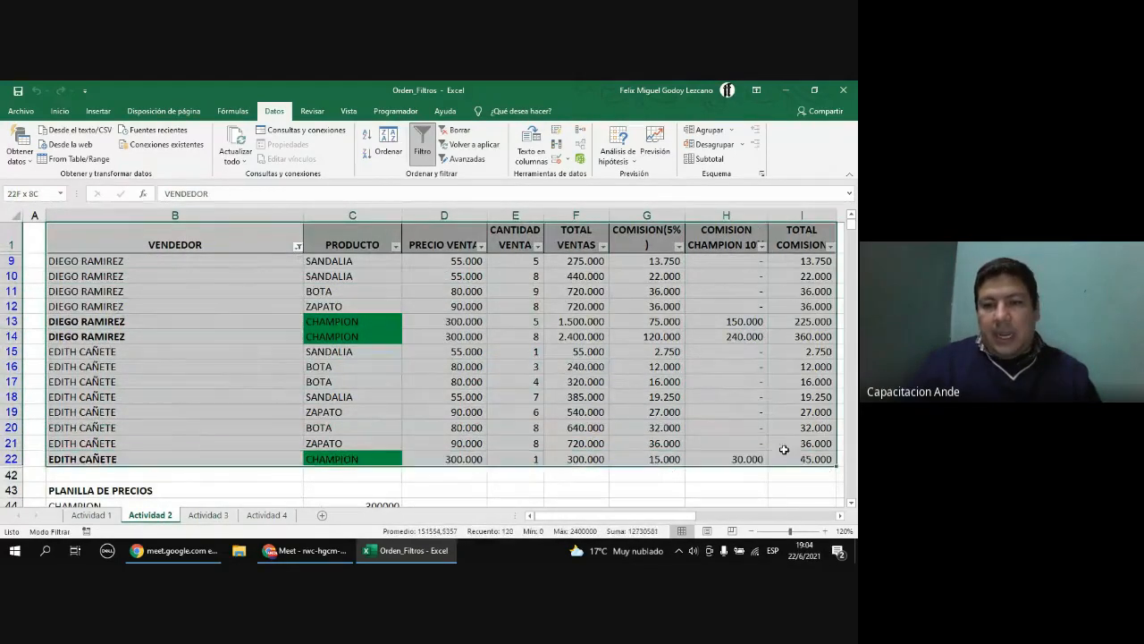
pyautogui.click(249, 279)
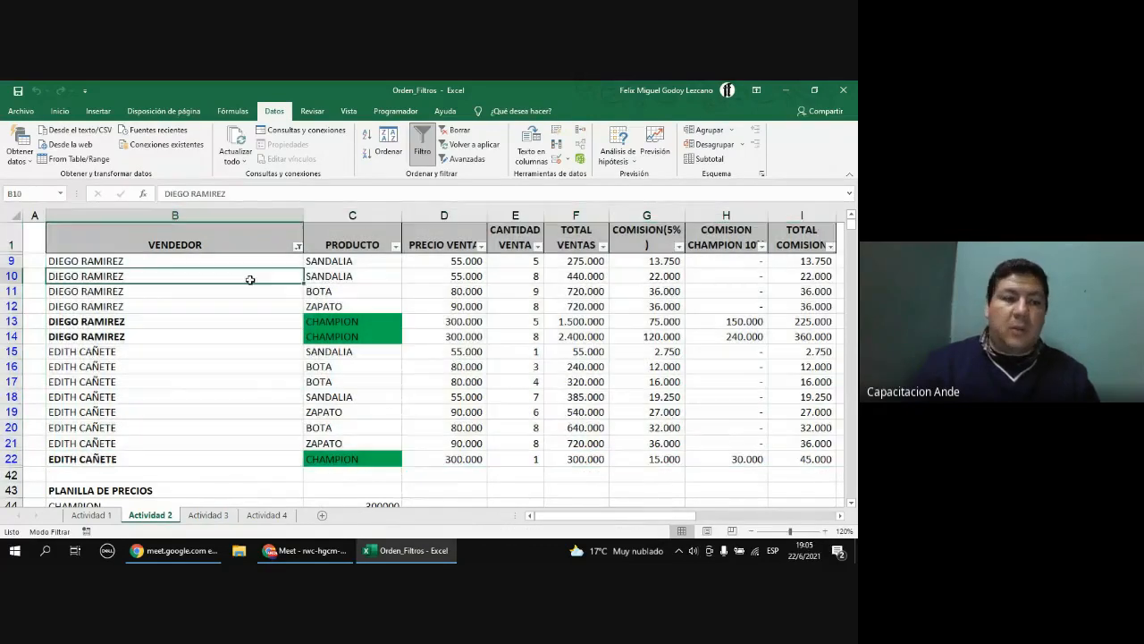
pyautogui.moveTo(82, 320); pyautogui.dragTo(800, 336)
pyautogui.hotkey('ctrl', 'c')
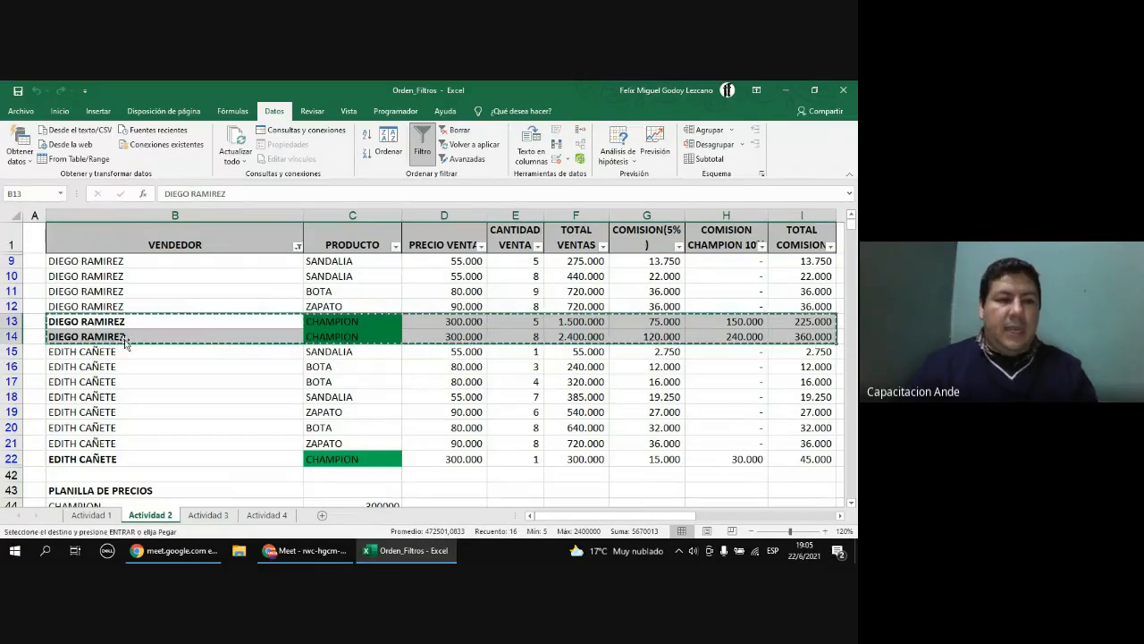
pyautogui.click(322, 516)
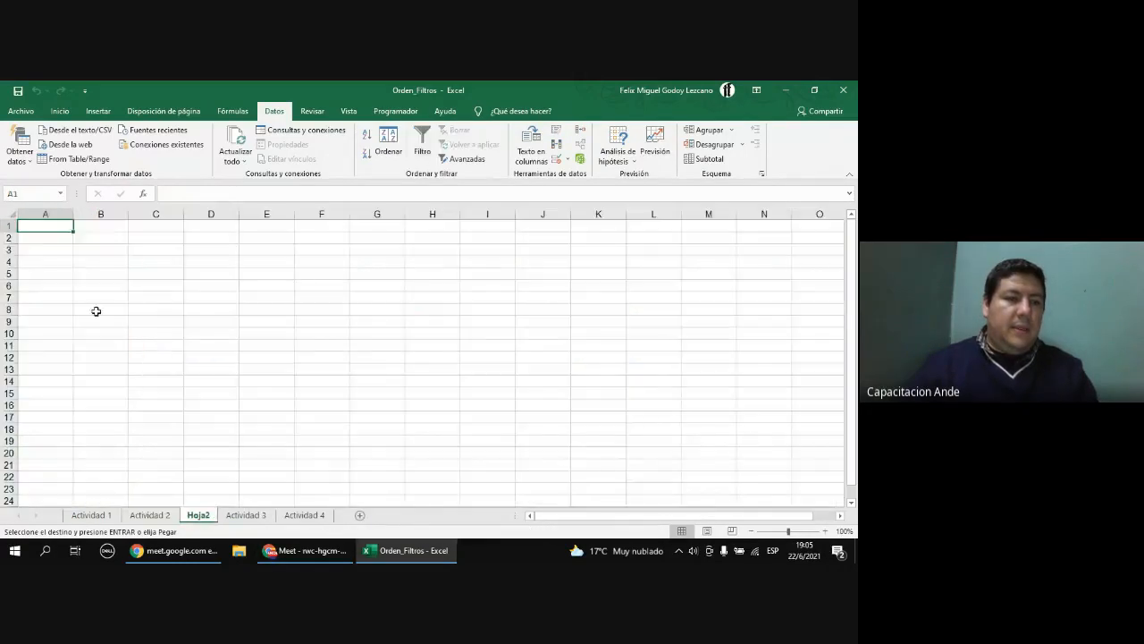
pyautogui.hotkey('ctrl', 'v')
pyautogui.click(100, 274)
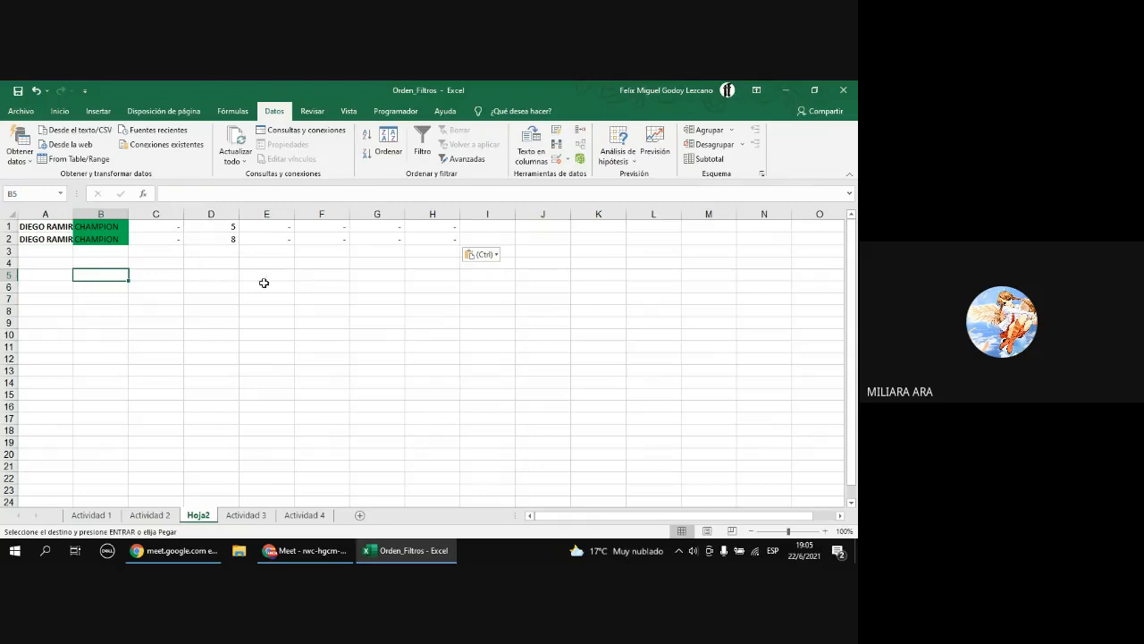
# - Inspect the price formula pasted into cell C1 of Hoja2 and leave the cell unedited
pyautogui.scroll(2, 205, 275)
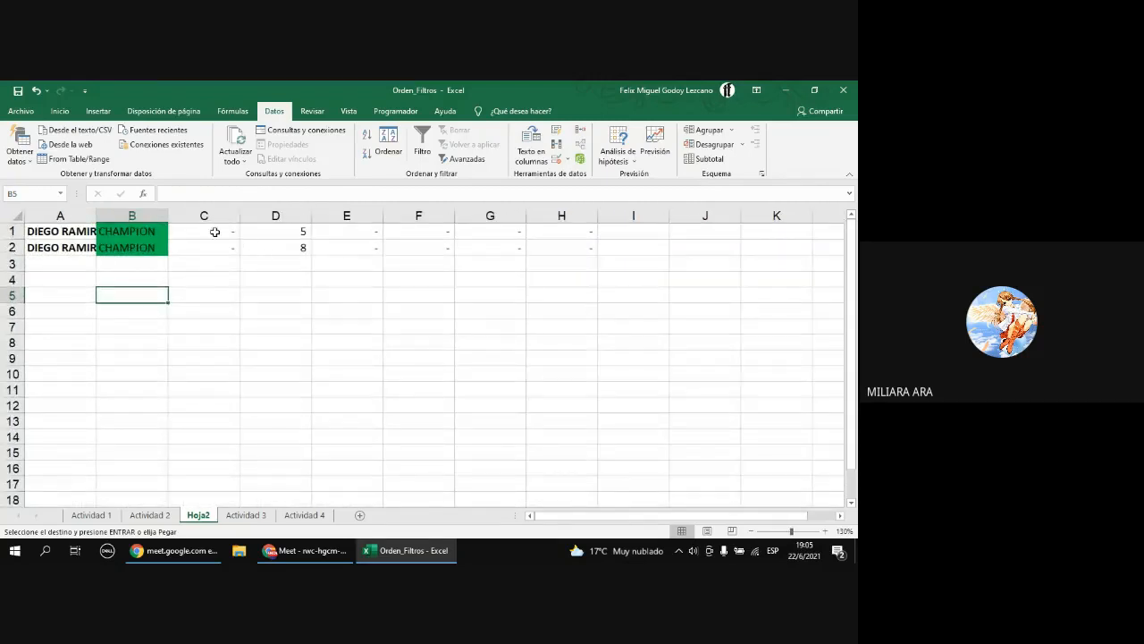
pyautogui.click(224, 232)
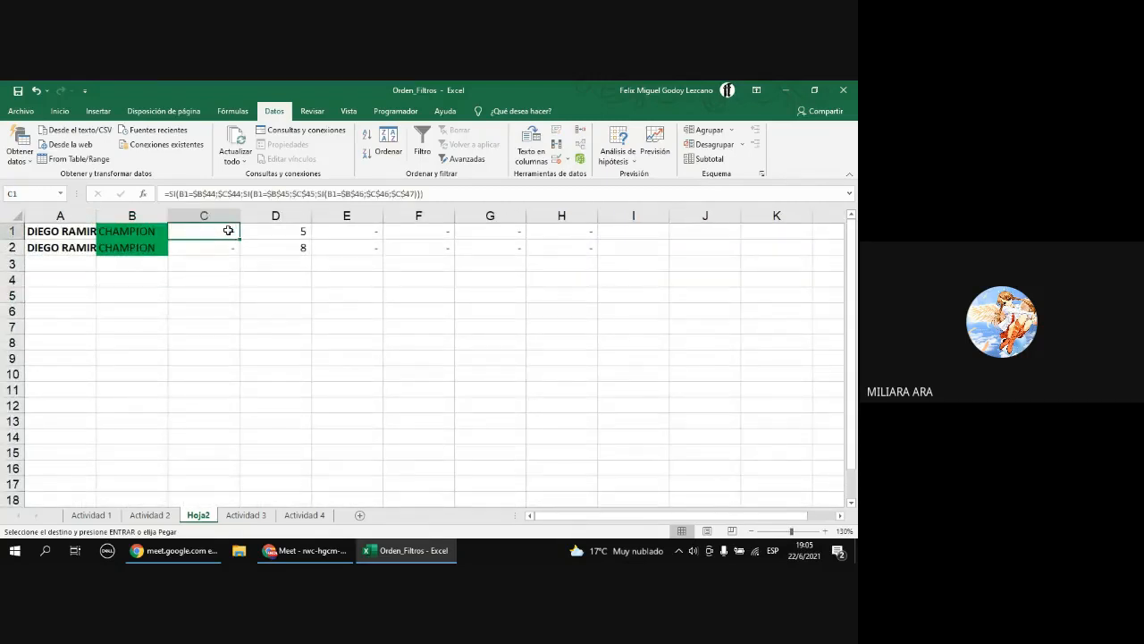
pyautogui.doubleClick(228, 230)
pyautogui.press('Escape')
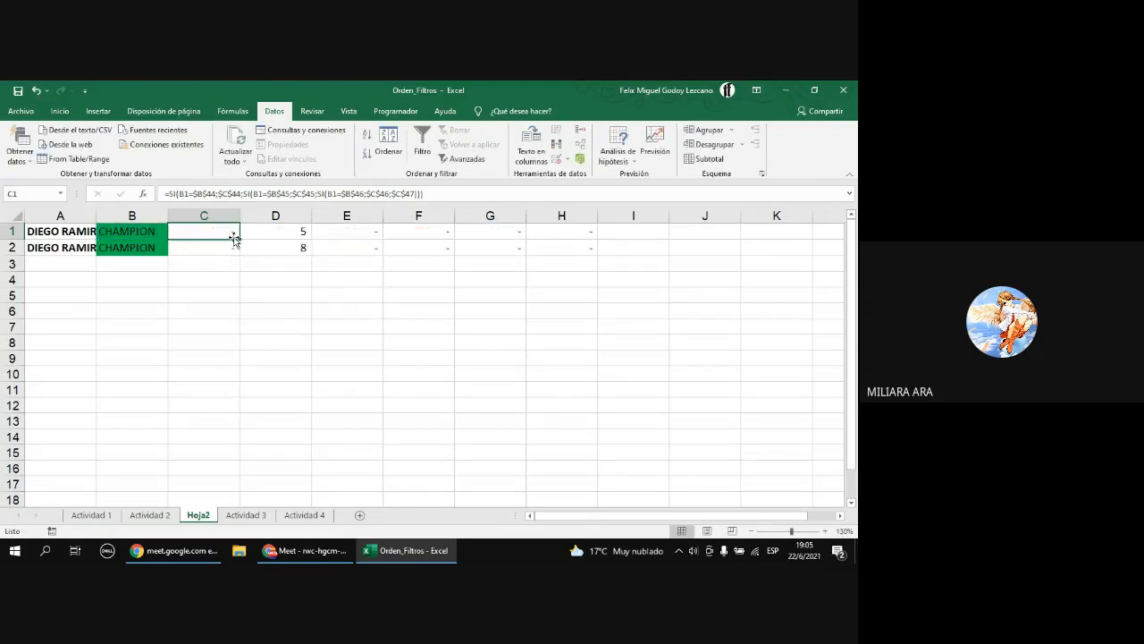
# - Check the paste options available at cell A1 of Hoja2, dismiss them and switch to the Actividad 1 sheet
pyautogui.rightClick(83, 231)
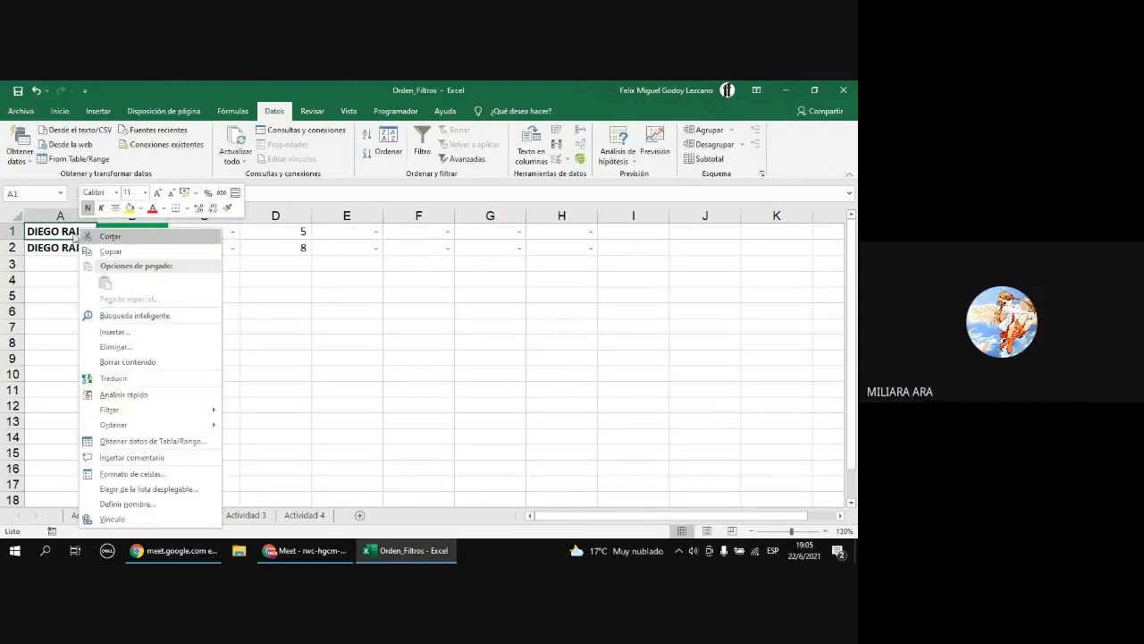
pyautogui.press('Escape')
pyautogui.click(105, 515)
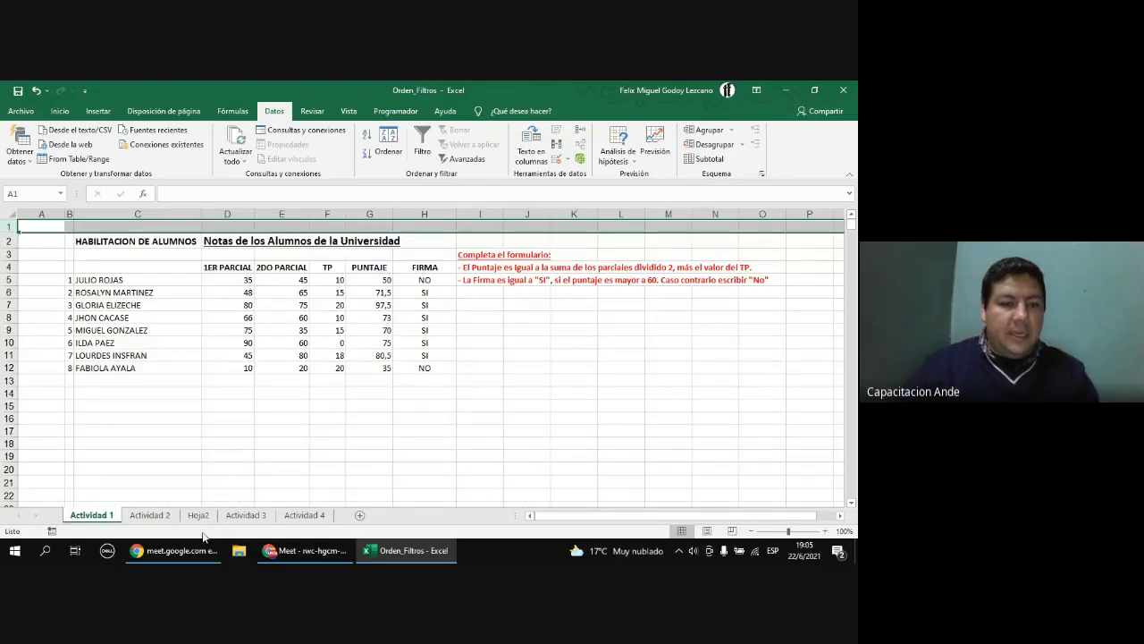
# - Copy the two CHAMPION sales in rows 13 and 14 of Actividad 2 and paste them as values at A1 of Hoja2
pyautogui.click(150, 515)
pyautogui.hotkey('ctrl', 'c')
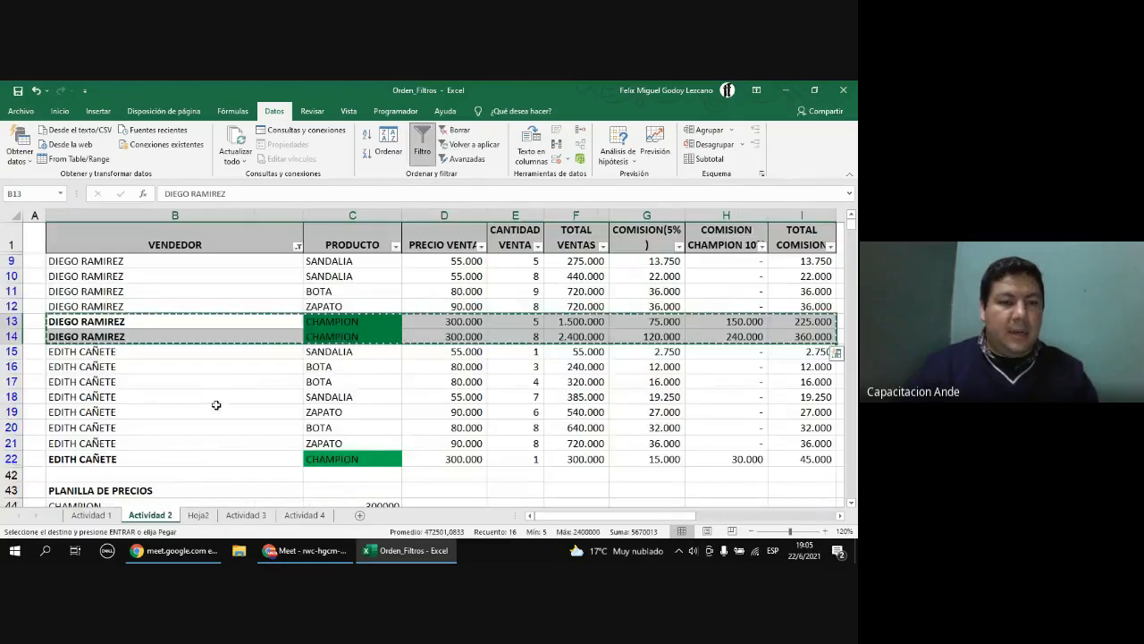
pyautogui.click(214, 517)
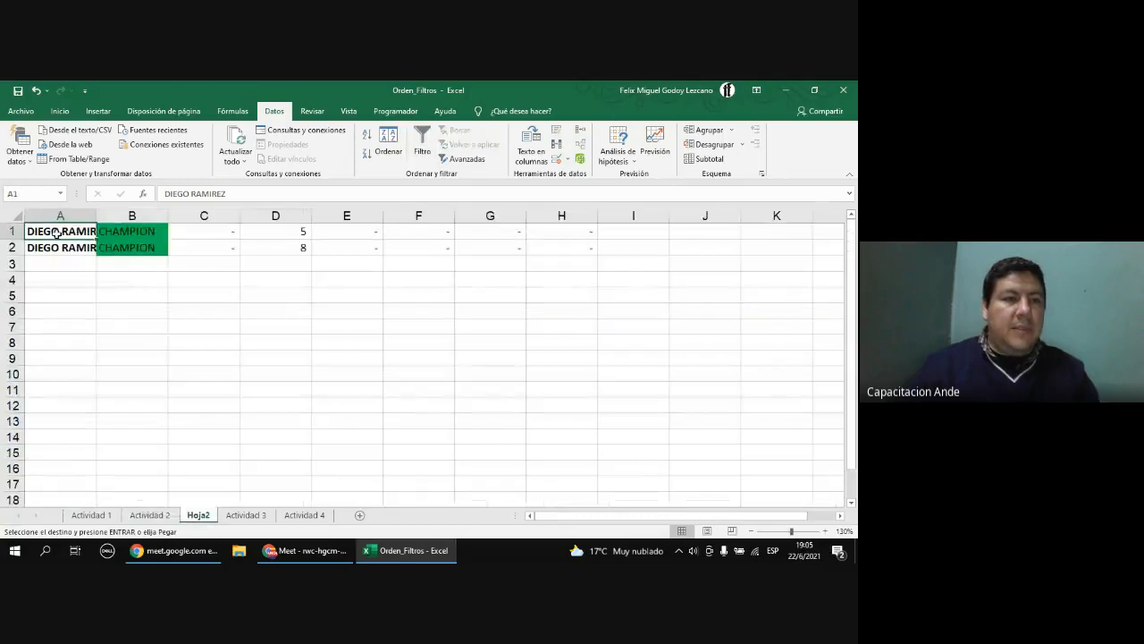
pyautogui.rightClick(52, 231)
pyautogui.click(94, 284)
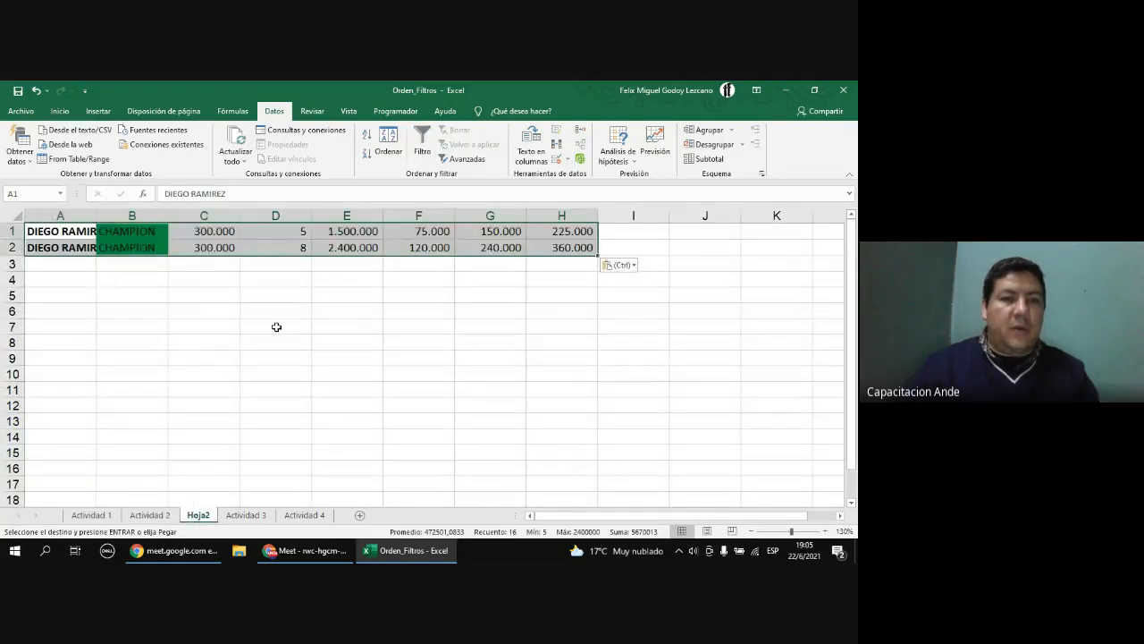
pyautogui.rightClick(66, 231)
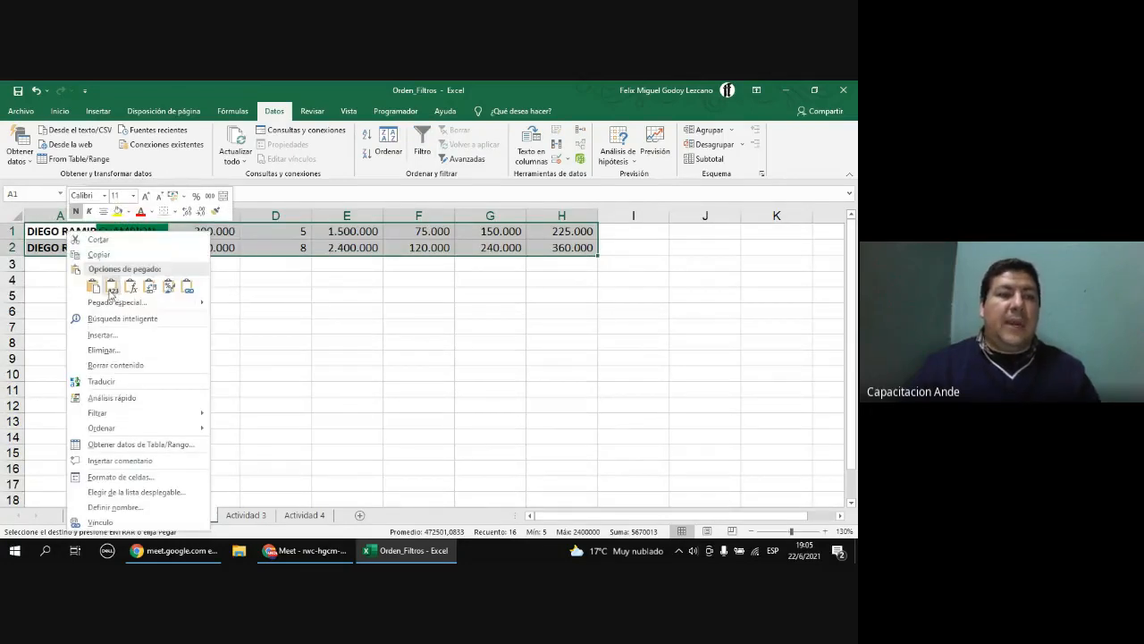
pyautogui.click(112, 287)
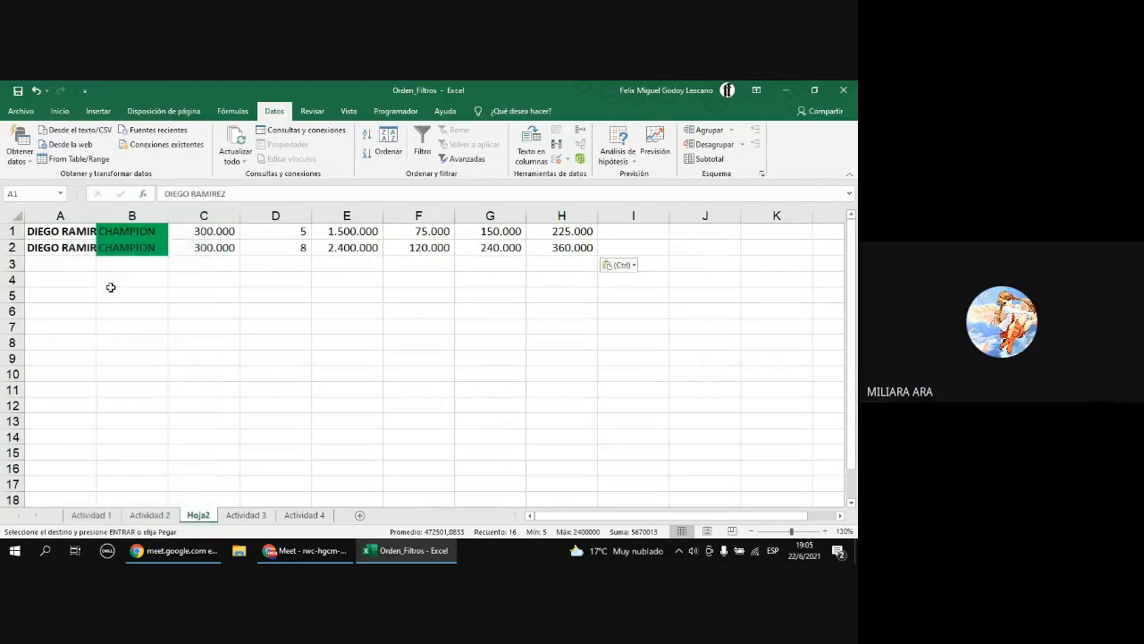
# - Fit column A of Hoja2 to the seller names, and undo the column fit and the values paste
pyautogui.doubleClick(101, 219)
pyautogui.click(156, 243)
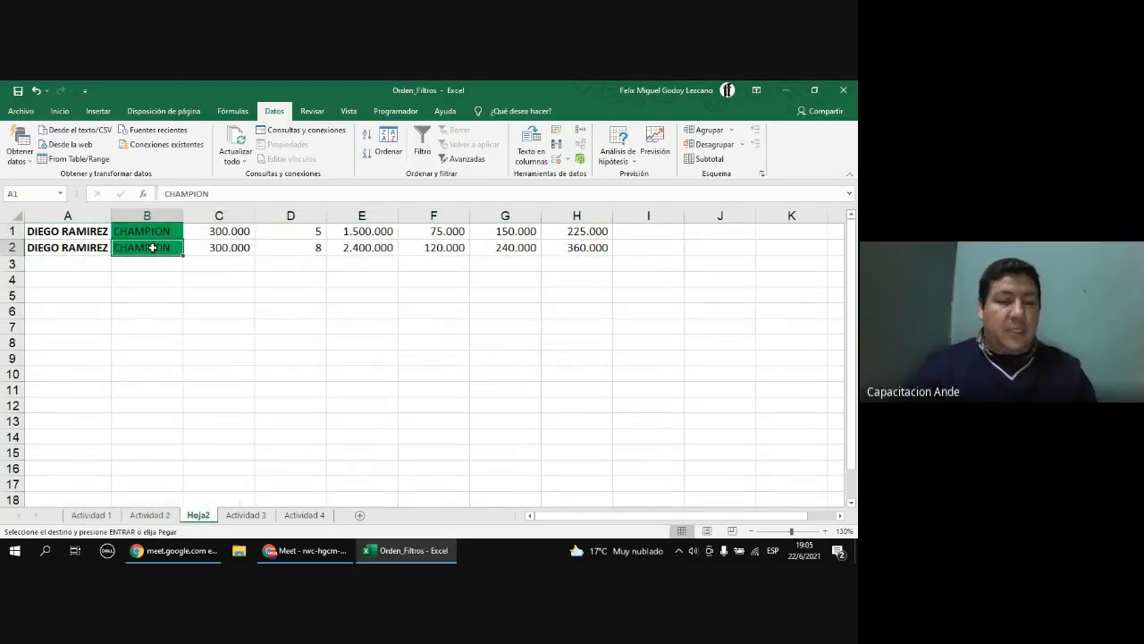
pyautogui.hotkey('ctrl', 'z')
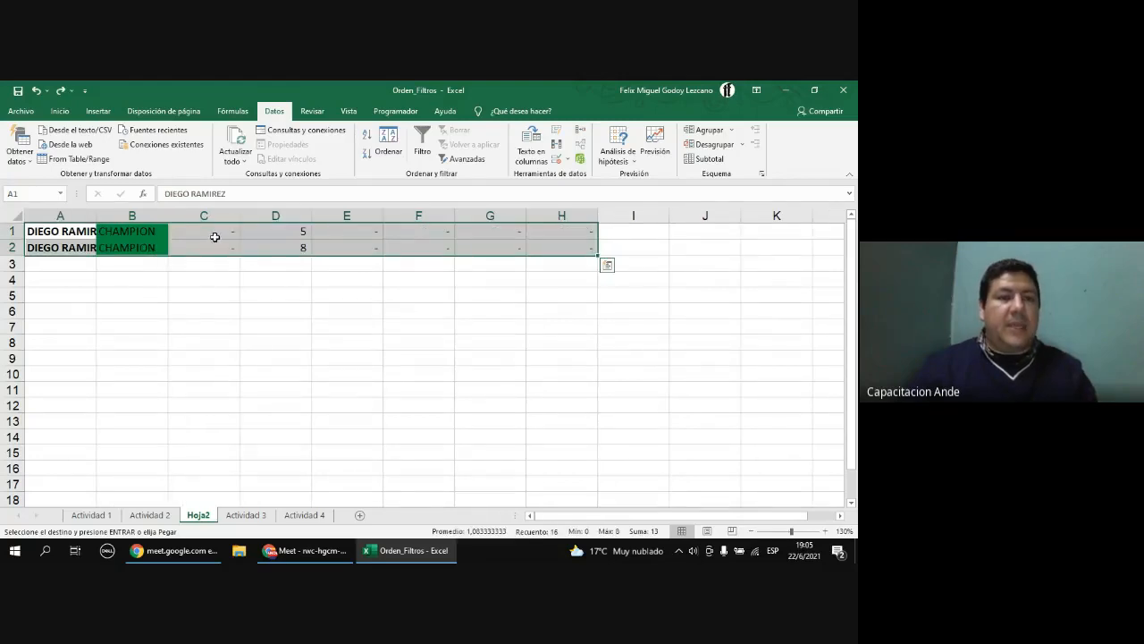
# - Examine the formula in cell C1 of Hoja2 and the PLANILLA DE PRECIOS cells in Actividad 2 that it refers to
pyautogui.click(215, 237)
pyautogui.doubleClick(215, 237)
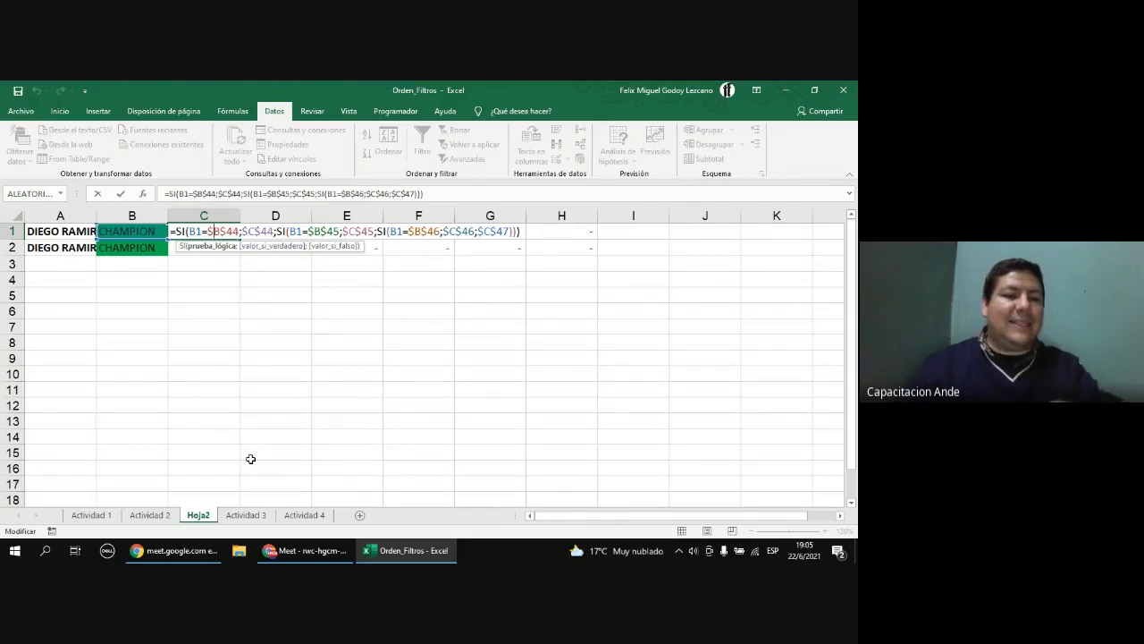
pyautogui.press('Escape')
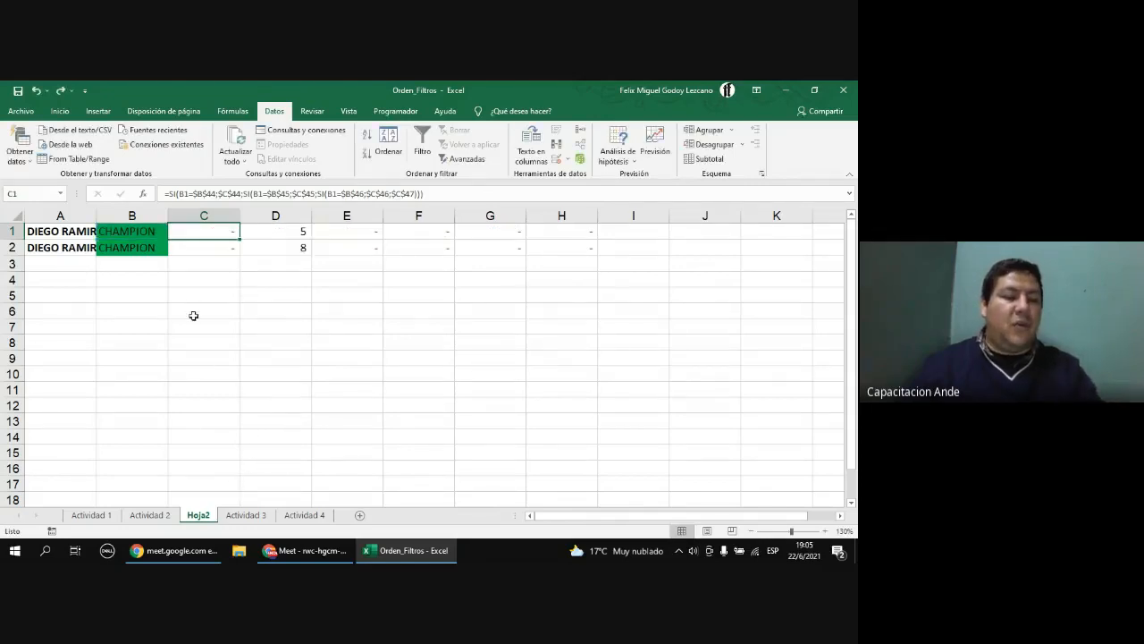
pyautogui.click(150, 515)
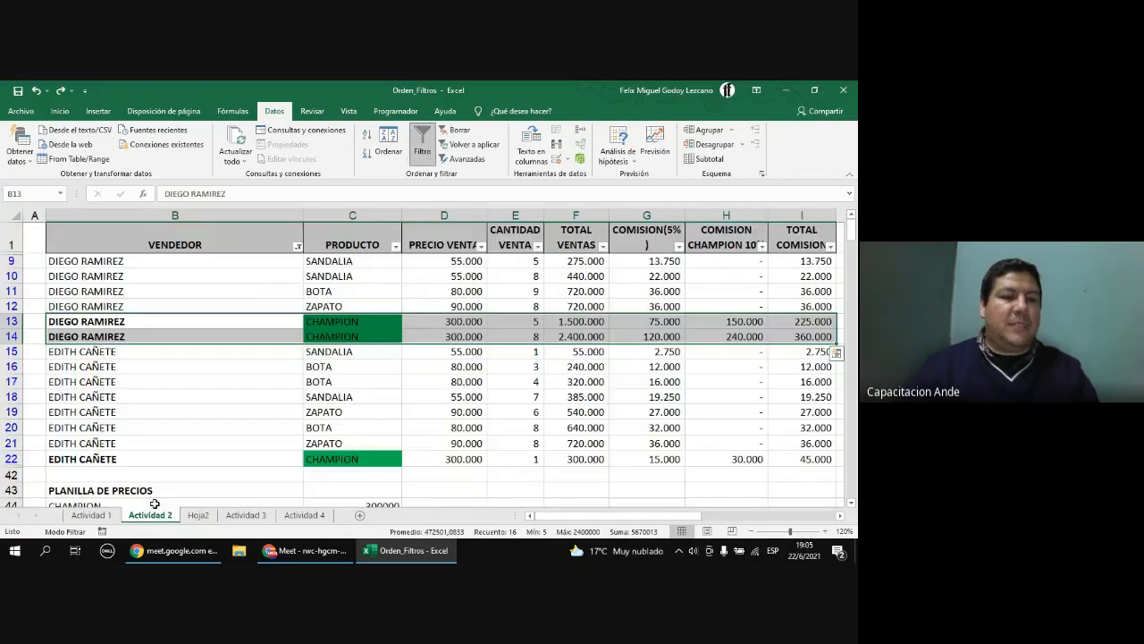
pyautogui.scroll(-5, 102, 373)
pyautogui.scroll(2, 191, 442)
pyautogui.click(198, 515)
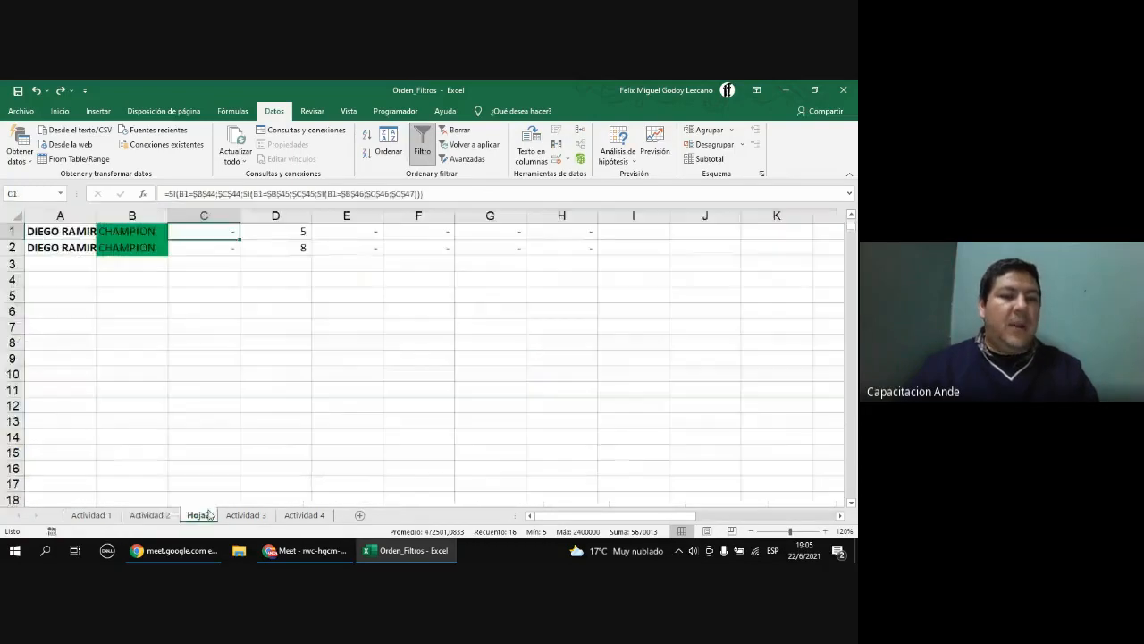
pyautogui.doubleClick(209, 233)
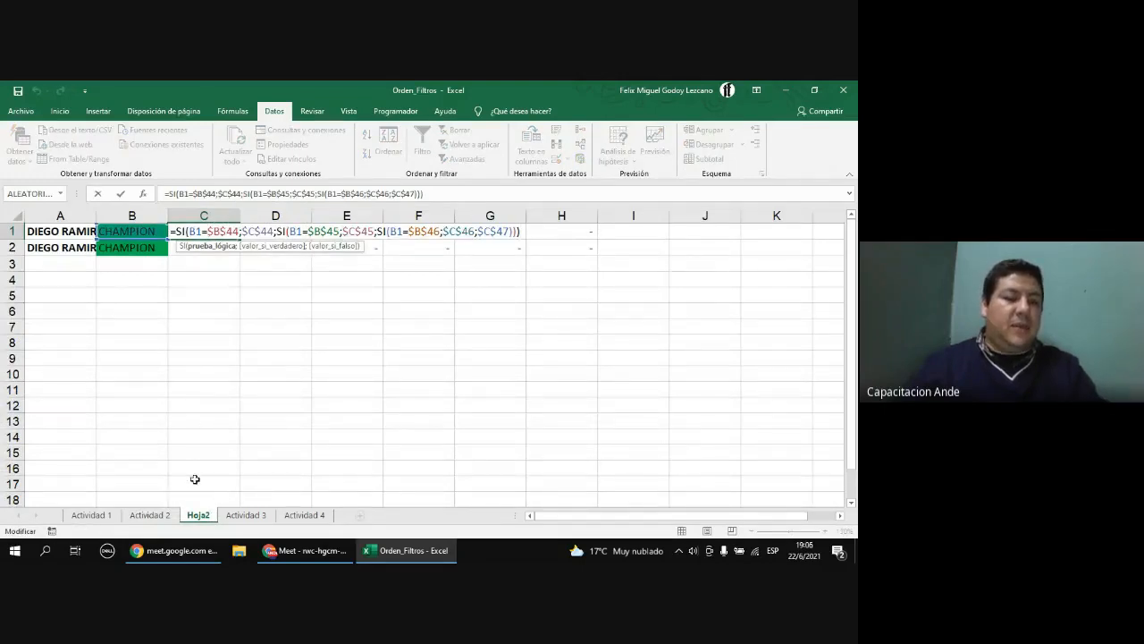
pyautogui.press('Escape')
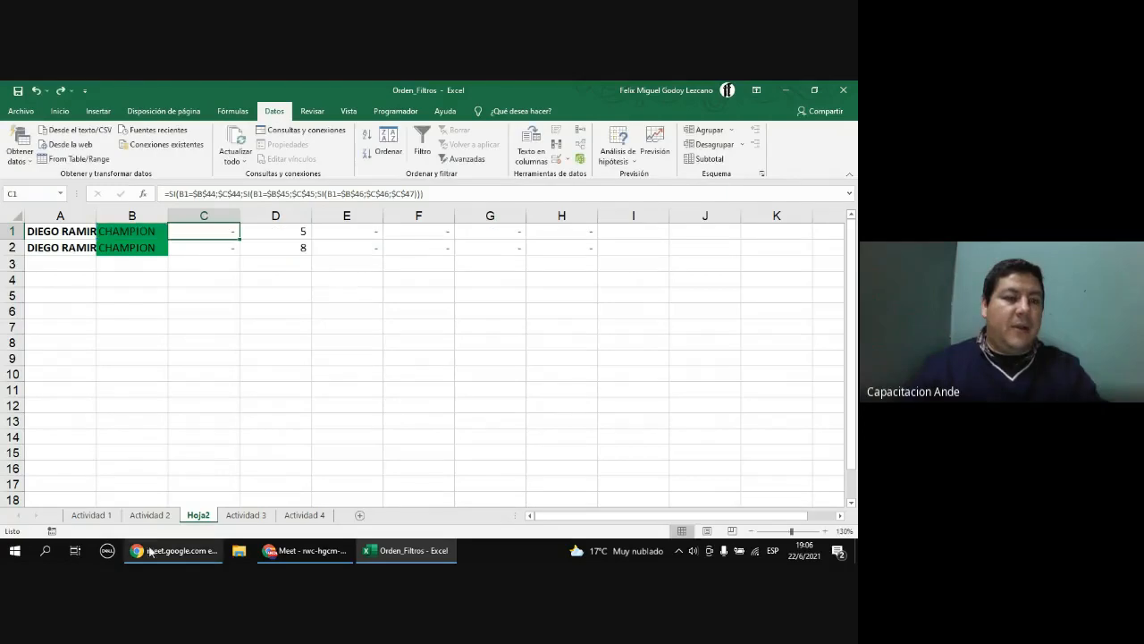
# - Copy the two selected CHAMPION rows of Actividad 2 again and replace the formulas from A1 of Hoja2 with values only
pyautogui.click(70, 234)
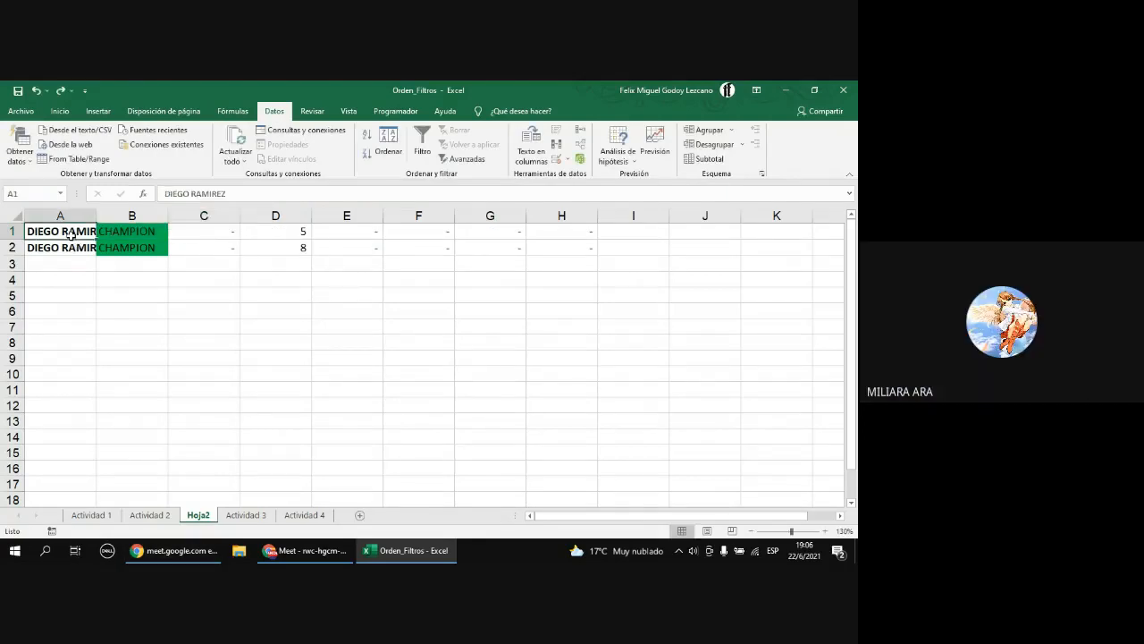
pyautogui.click(162, 518)
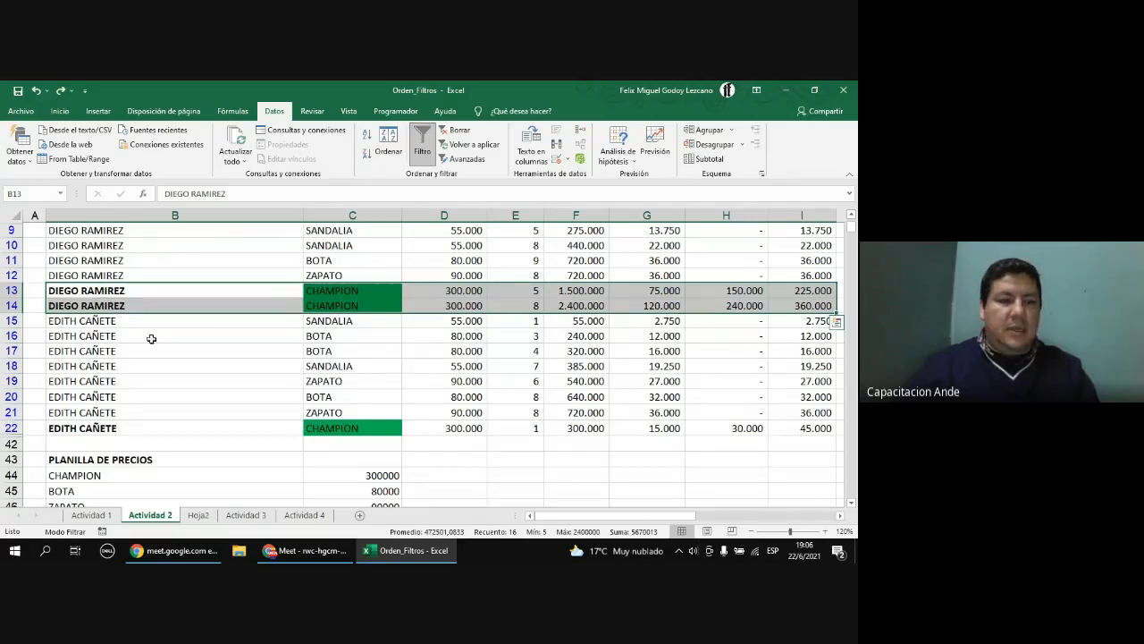
pyautogui.hotkey('ctrl', 'c')
pyautogui.click(198, 515)
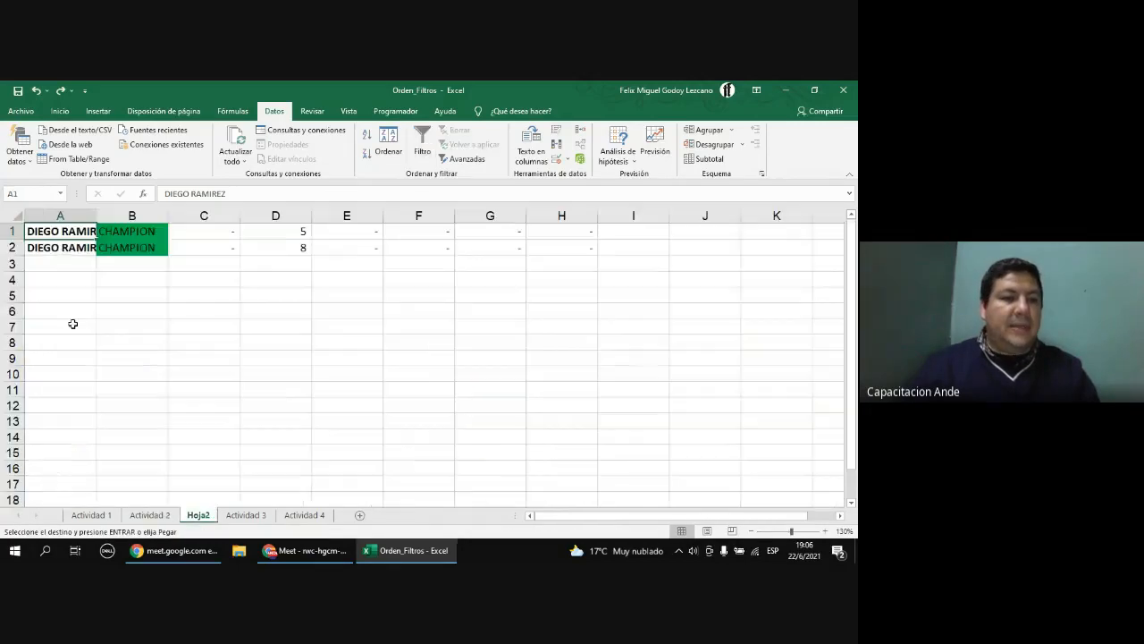
pyautogui.rightClick(50, 231)
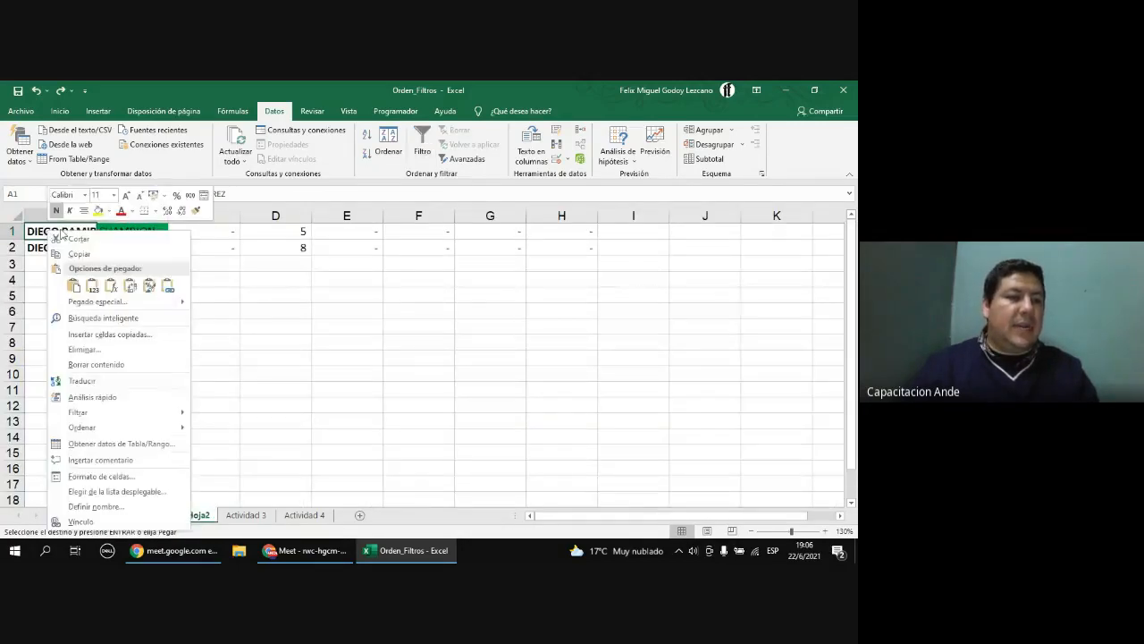
pyautogui.click(92, 286)
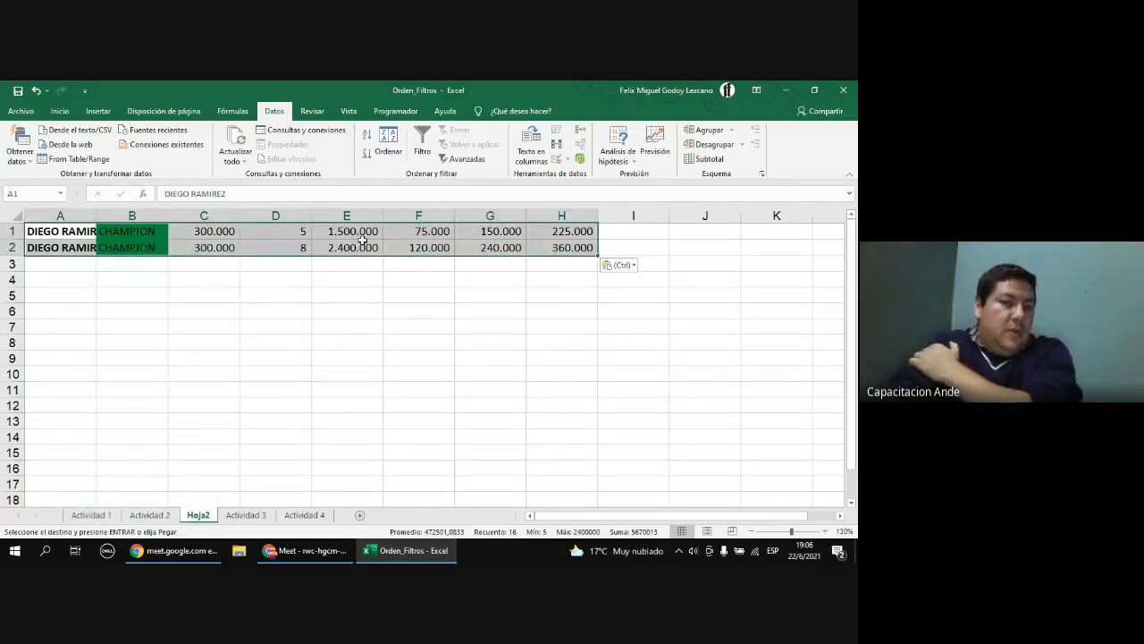
# - Delete the Hoja2 sheet, confirming the deletion, and clear the seller filter in Actividad 2
pyautogui.rightClick(207, 519)
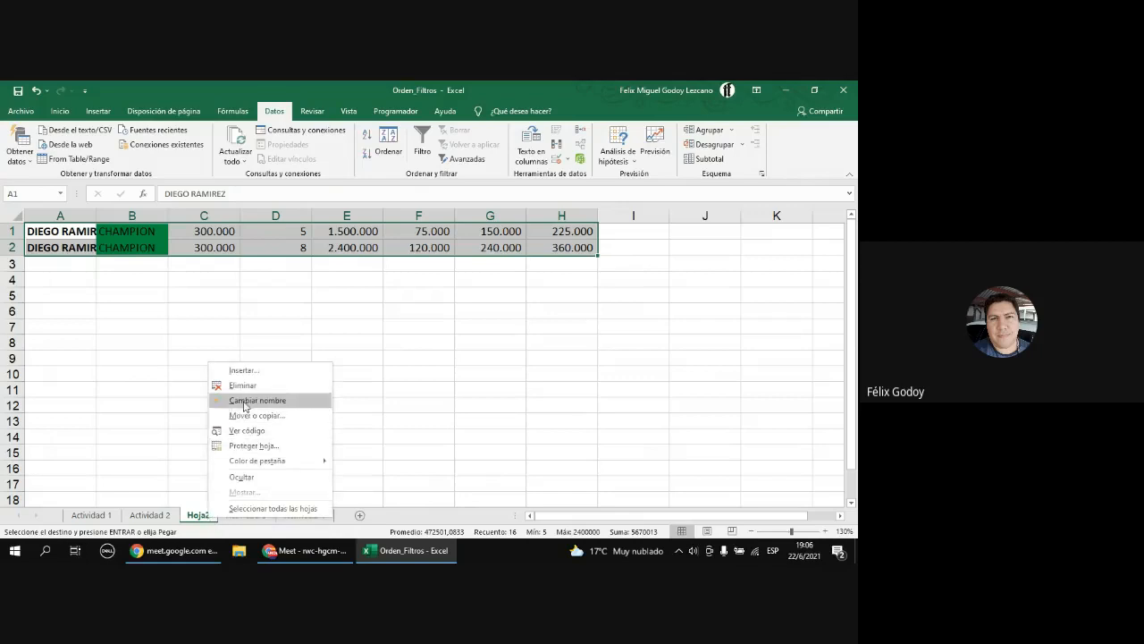
pyautogui.click(242, 386)
pyautogui.click(400, 350)
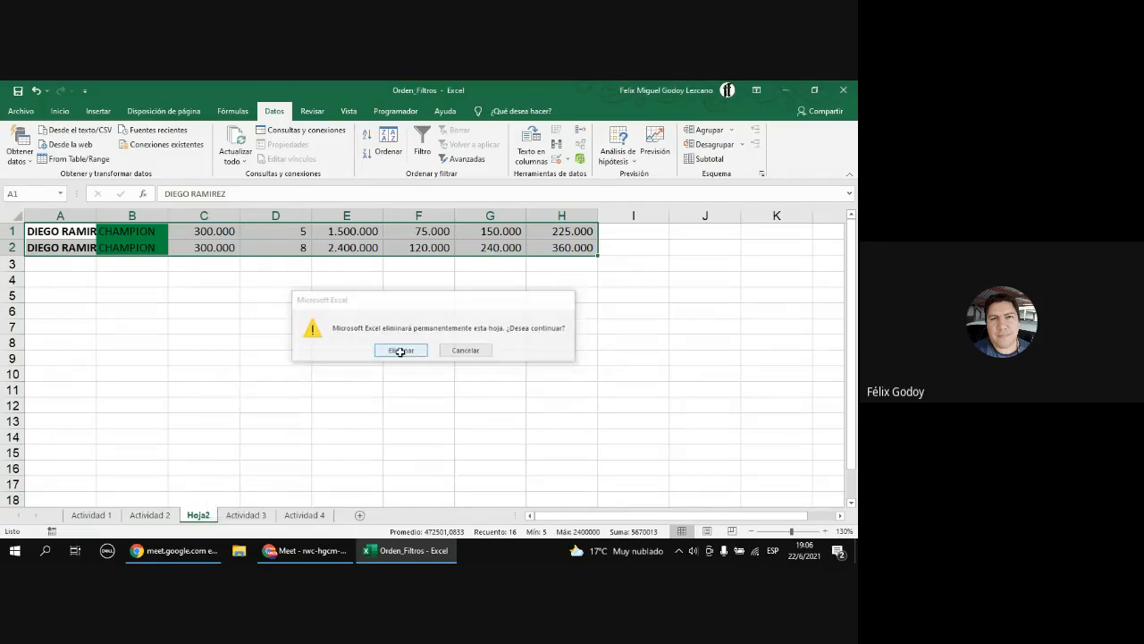
pyautogui.hotkey('ctrl', 'pageup')
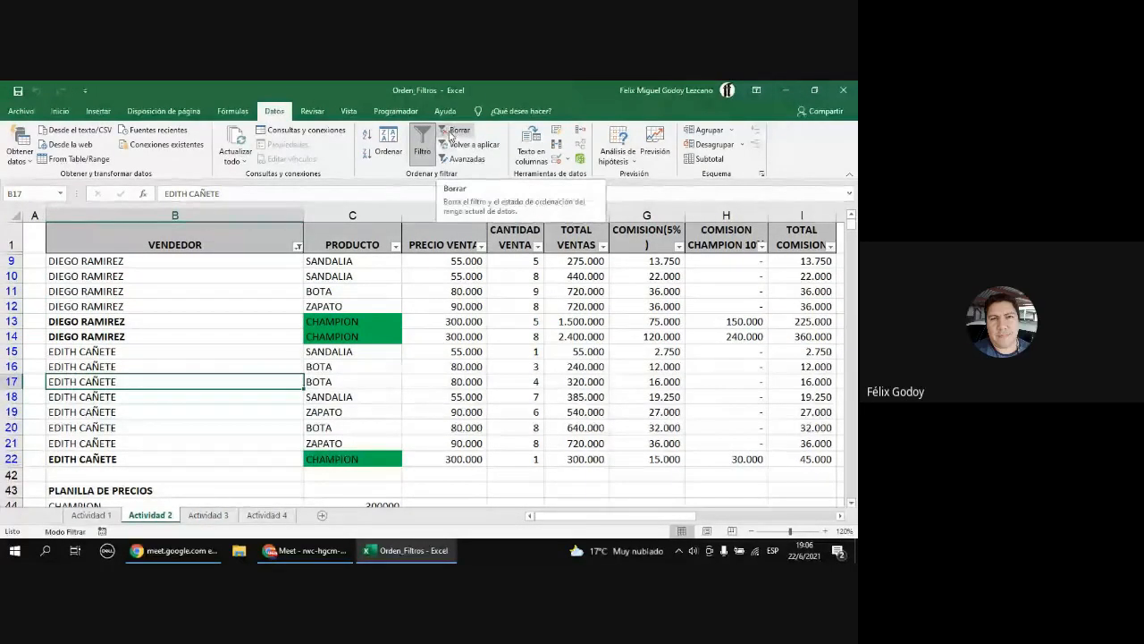
pyautogui.click(451, 131)
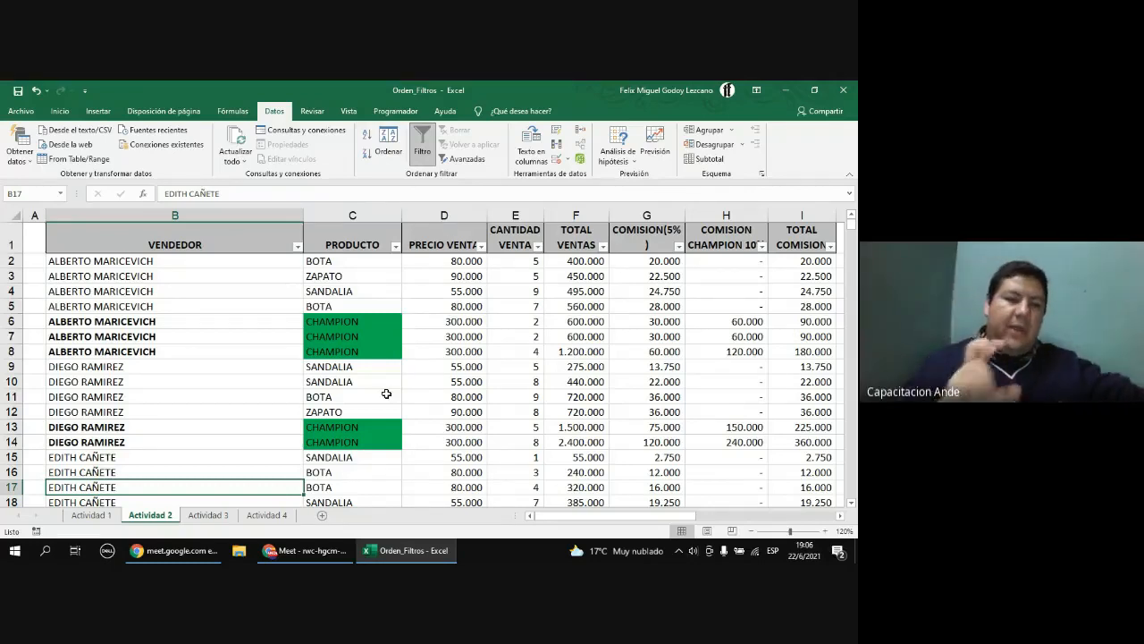
# - Look through the rows and columns of the fraud records in Actividad 4, up to the formula columns at the table's end
pyautogui.click(266, 515)
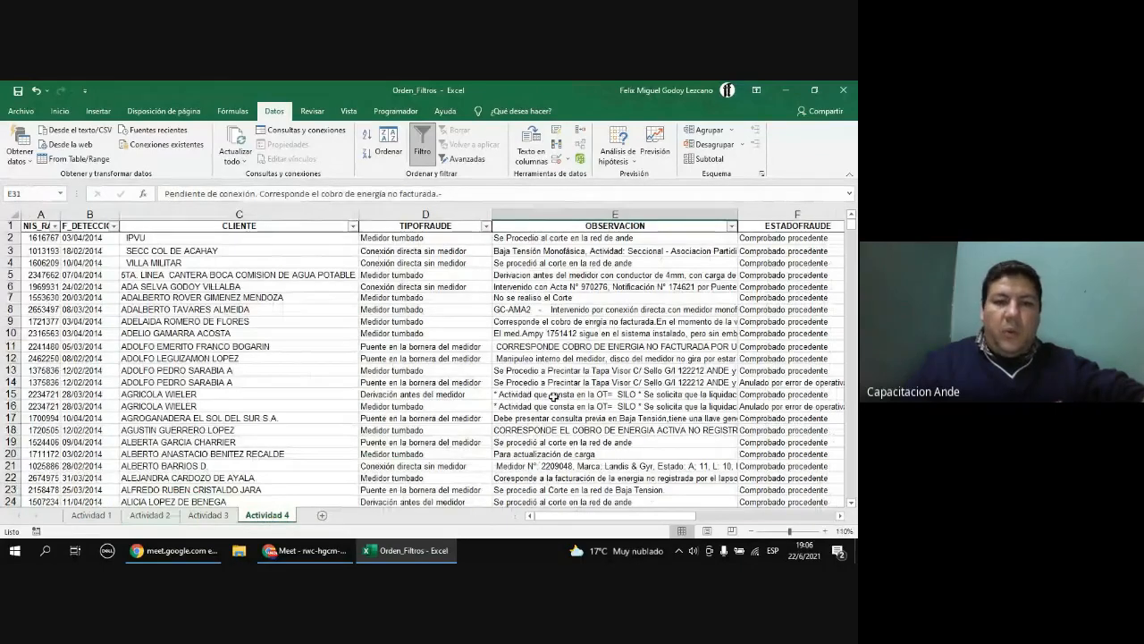
pyautogui.scroll(-3, 554, 397)
pyautogui.click(840, 516)
pyautogui.click(840, 516)
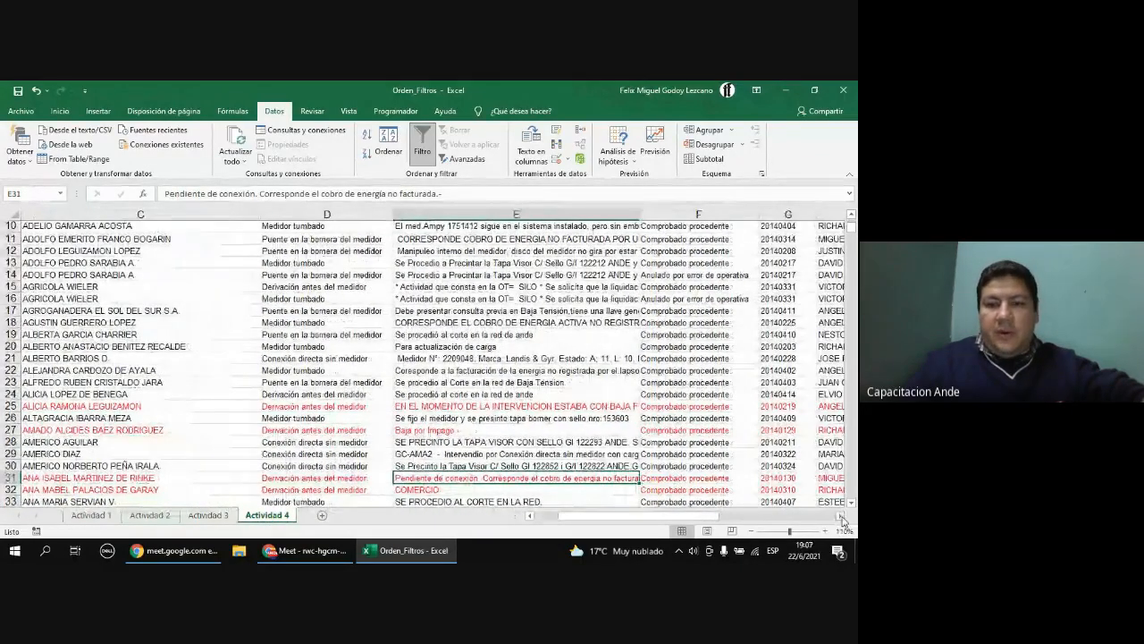
pyautogui.moveTo(654, 518); pyautogui.dragTo(546, 524)
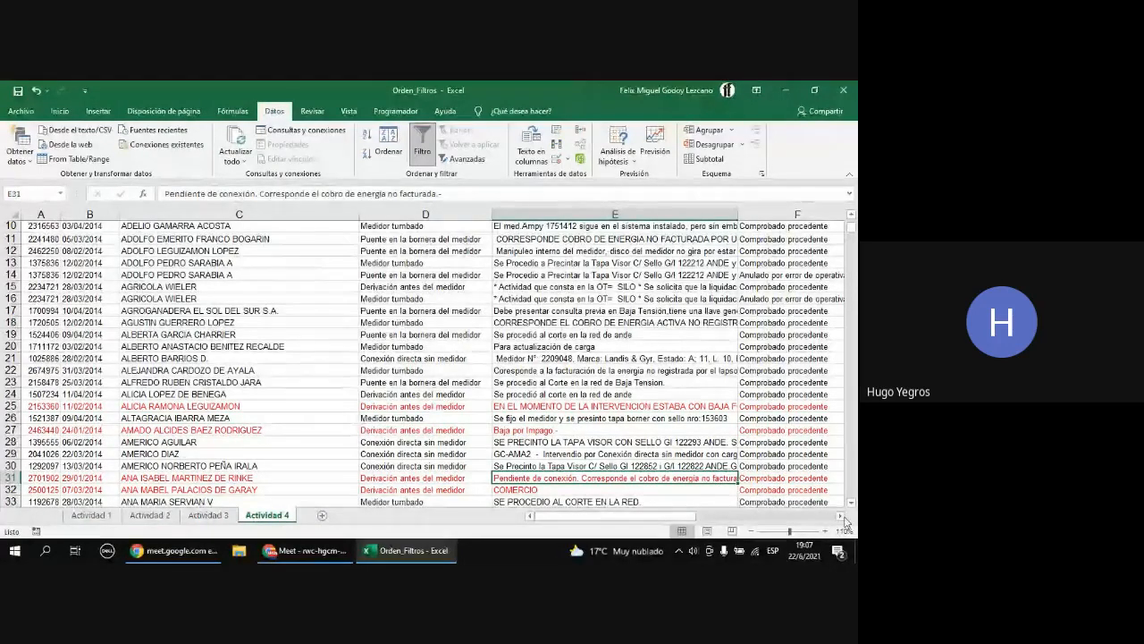
pyautogui.click(840, 517)
pyautogui.click(840, 516)
pyautogui.click(840, 517)
pyautogui.click(840, 517)
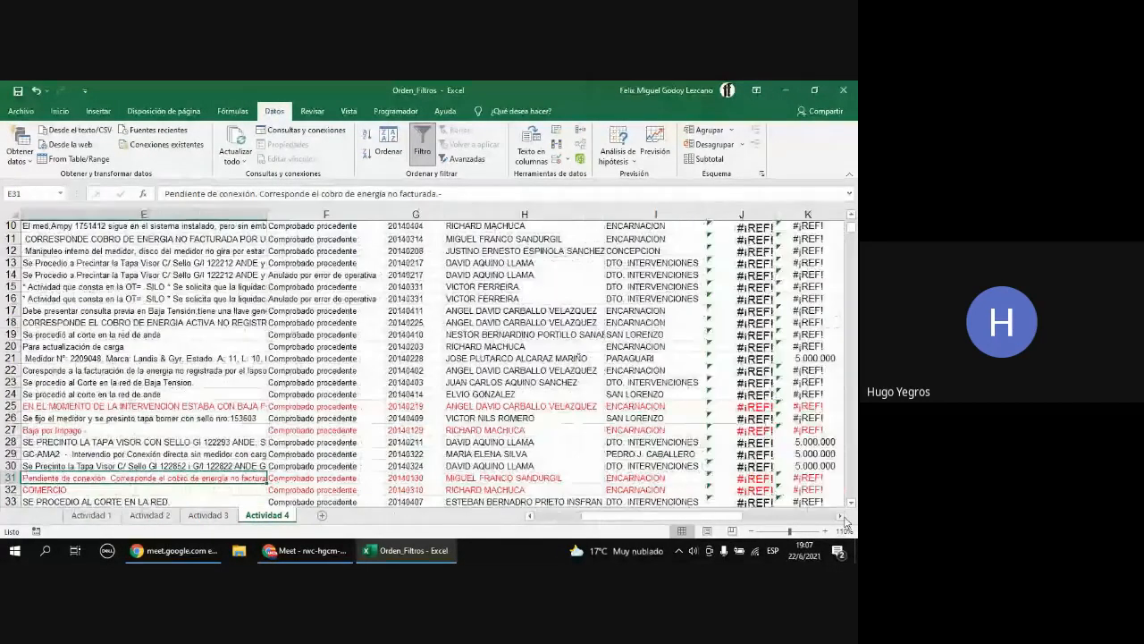
pyautogui.click(840, 517)
# - Inspect the formula in cell J16 of Actividad 4 and leave it unedited
pyautogui.click(521, 297)
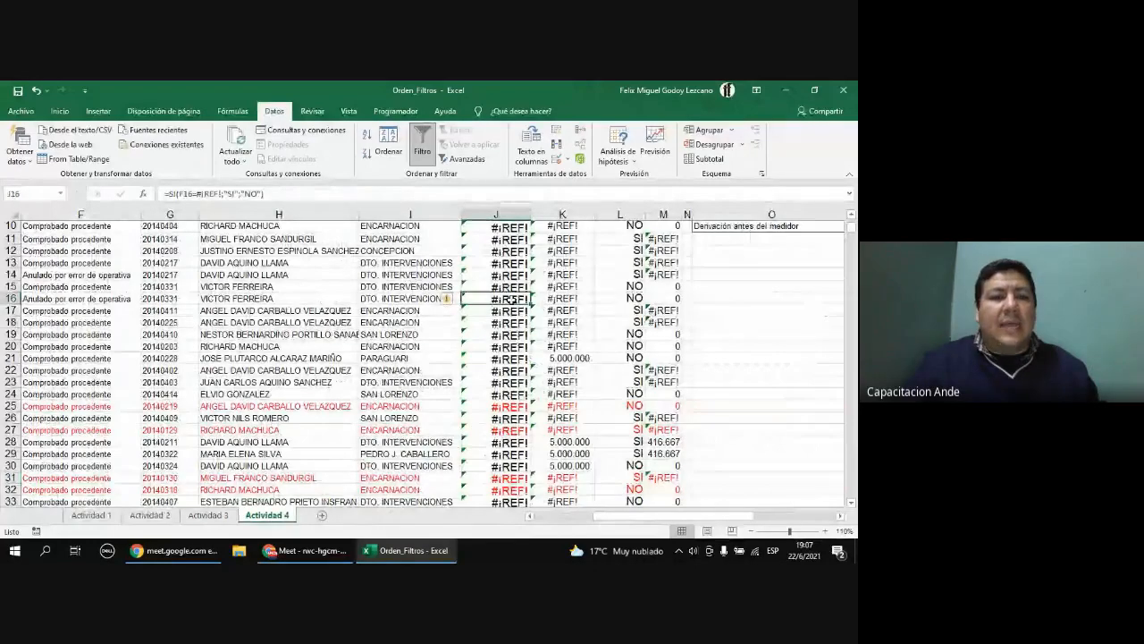
pyautogui.doubleClick(512, 297)
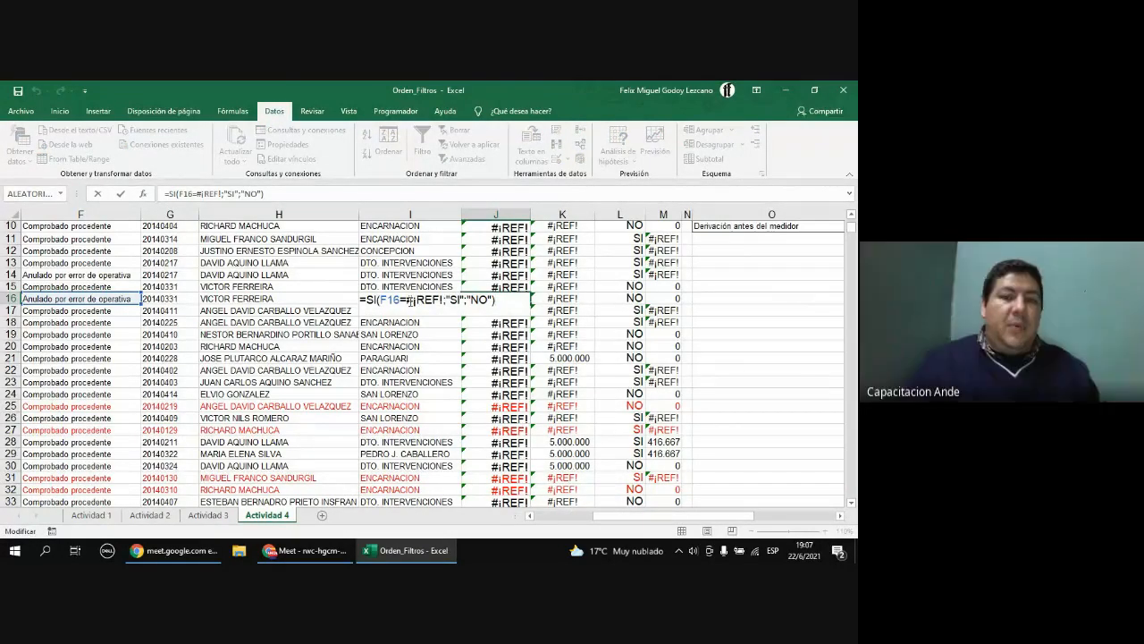
pyautogui.press('Escape')
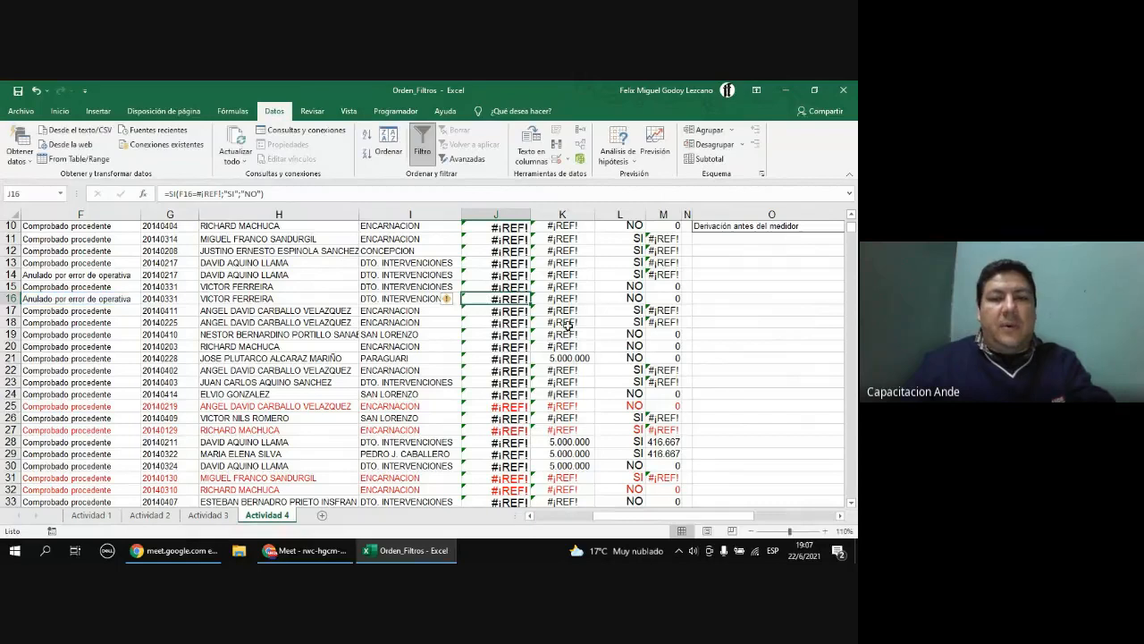
# - Delete columns J to M of Actividad 4, from APLICAR MULTA through the instalment column, and return to the table's first columns
pyautogui.scroll(3, 578, 332)
pyautogui.moveTo(487, 221); pyautogui.dragTo(666, 224)
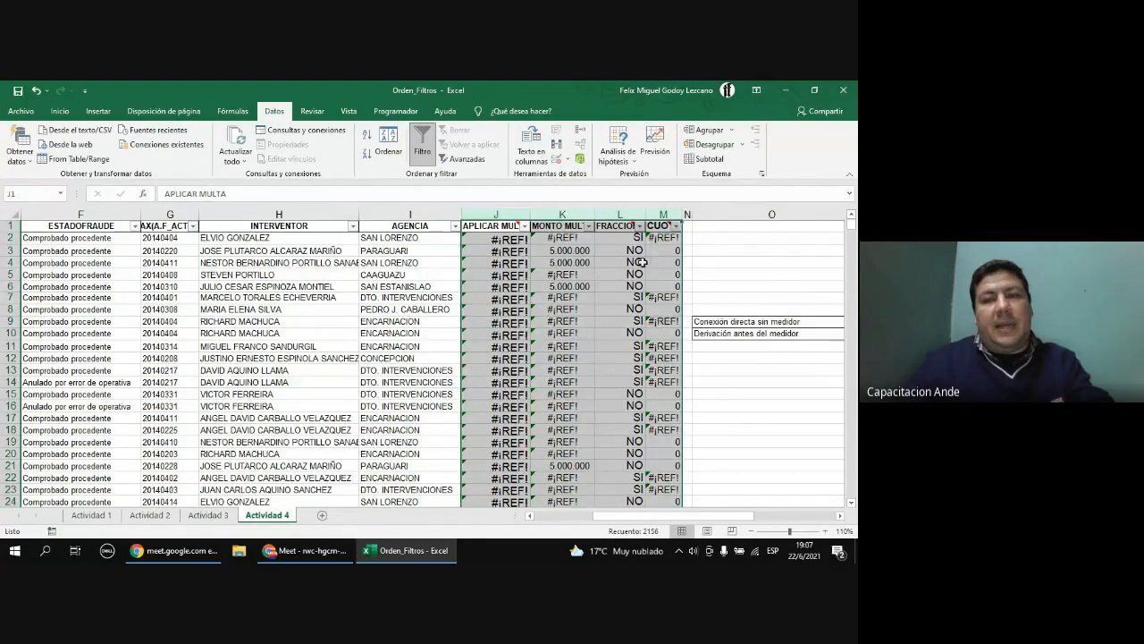
pyautogui.rightClick(594, 302)
pyautogui.click(627, 400)
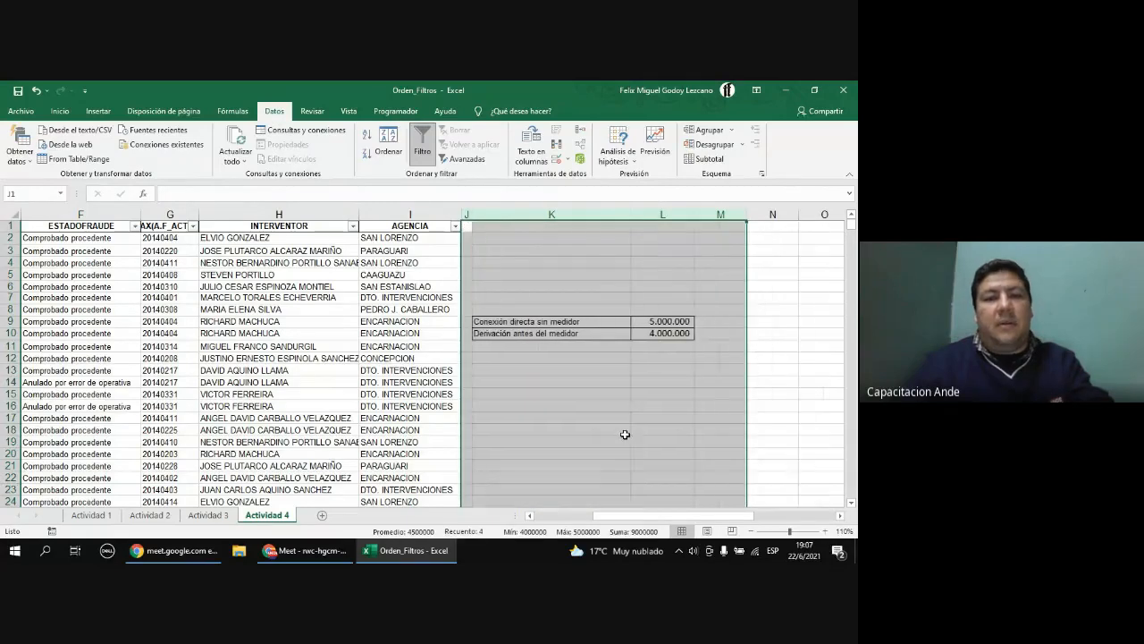
pyautogui.click(524, 271)
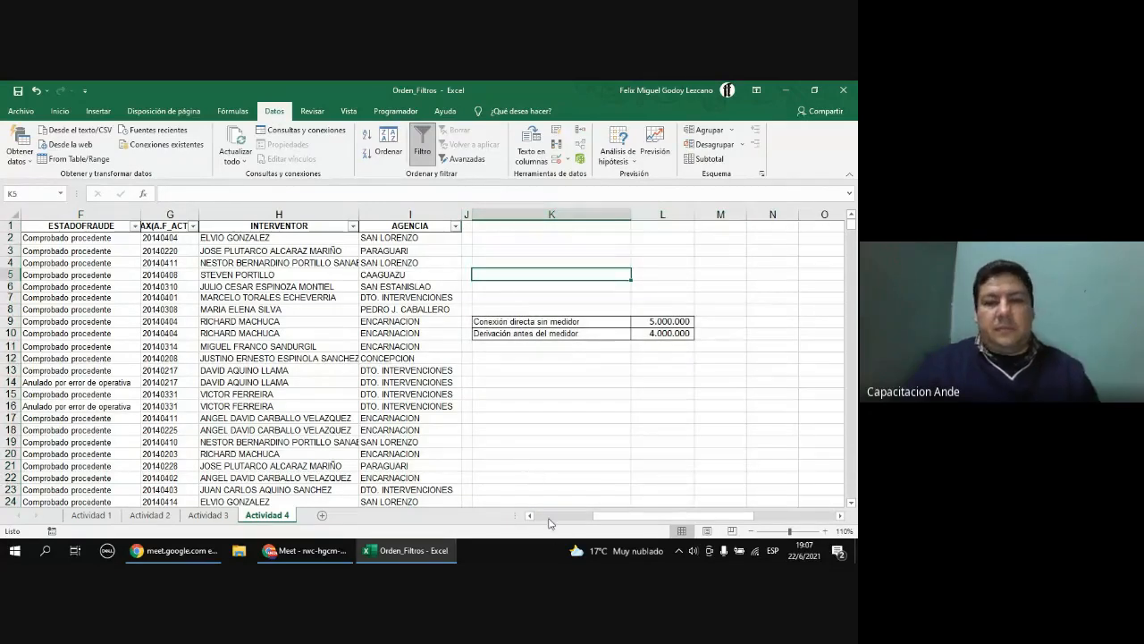
pyautogui.click(550, 516)
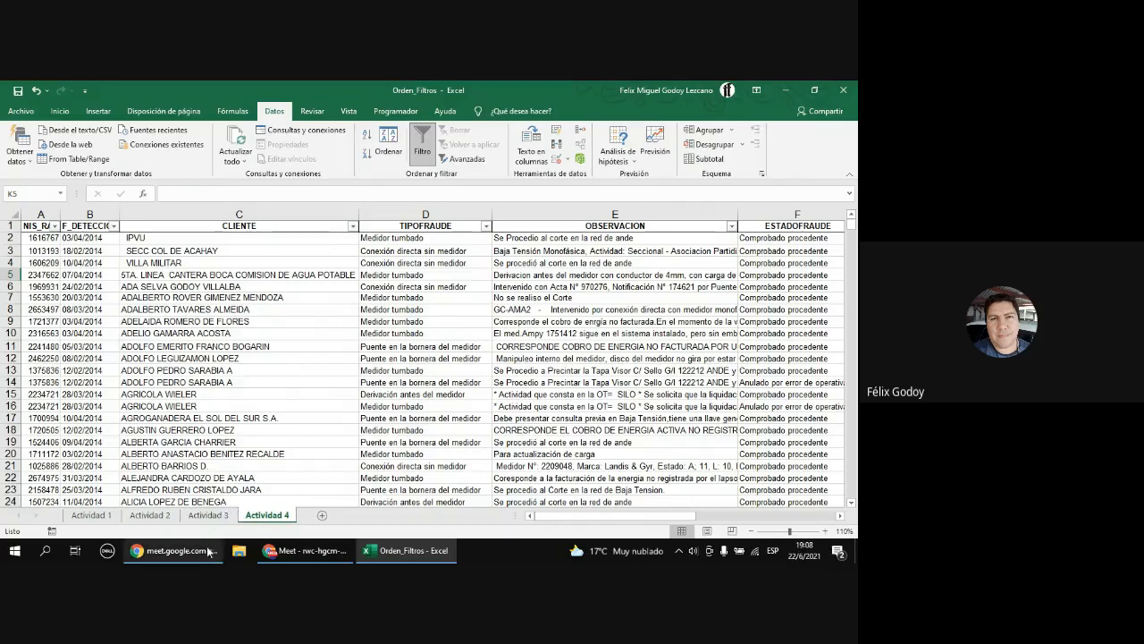
# - Go to Actividad 2 and check the TOTAL VENTAS and COMISION(5%) formulas in cells F2 and G2
pyautogui.click(150, 515)
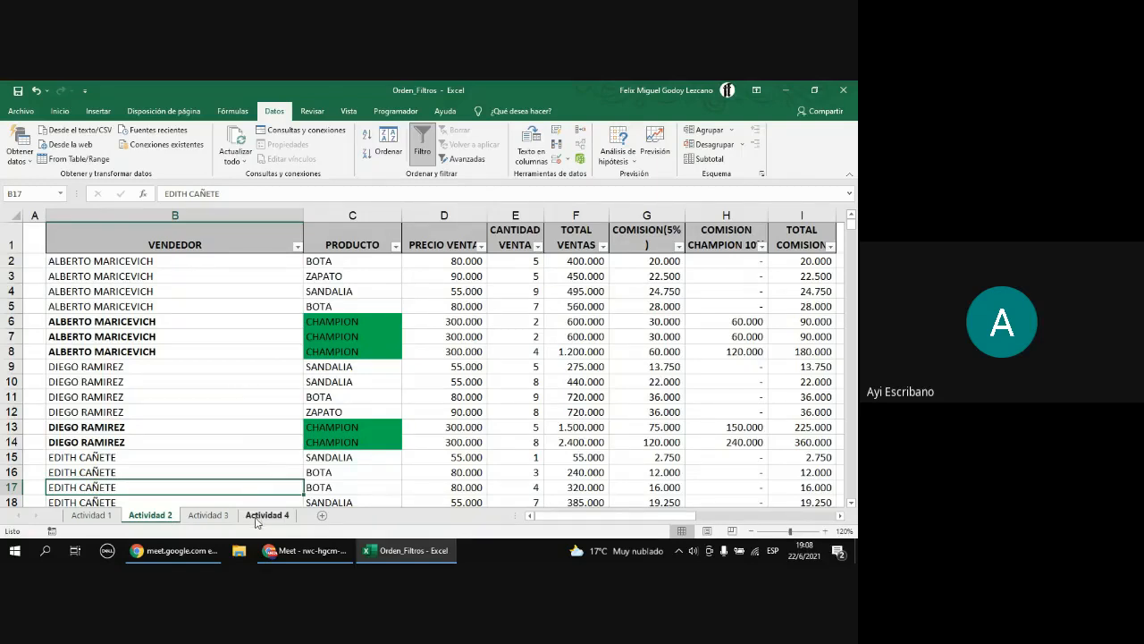
pyautogui.click(576, 261)
pyautogui.click(646, 266)
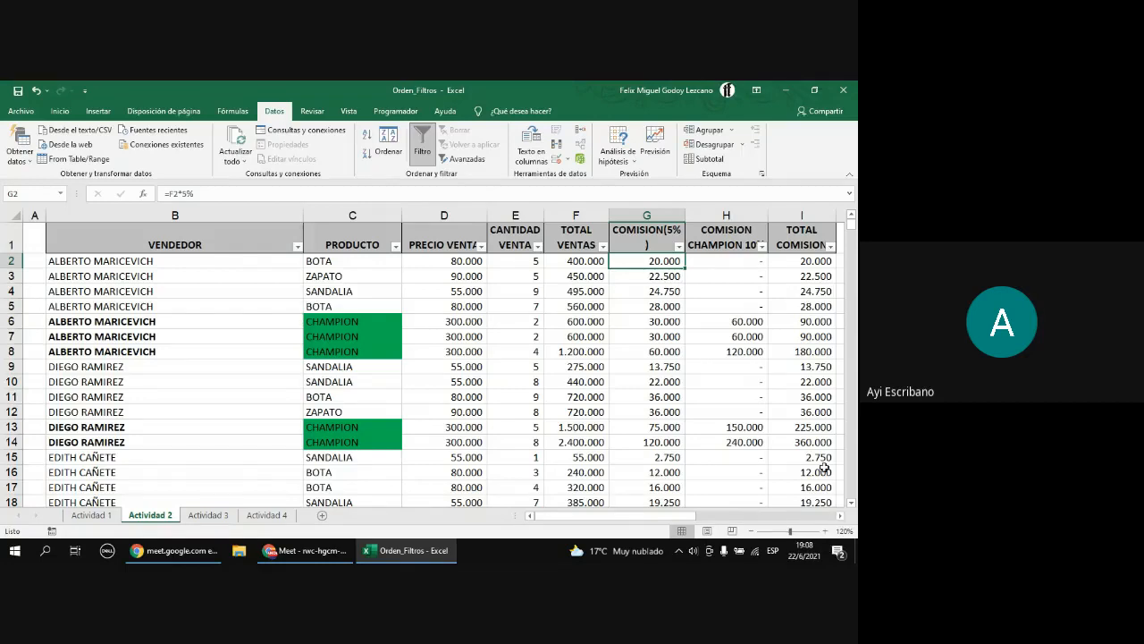
# - Open the COMISION CHAMPION formula in cell H2 and examine its SI condition on the product and total sales
pyautogui.click(740, 261)
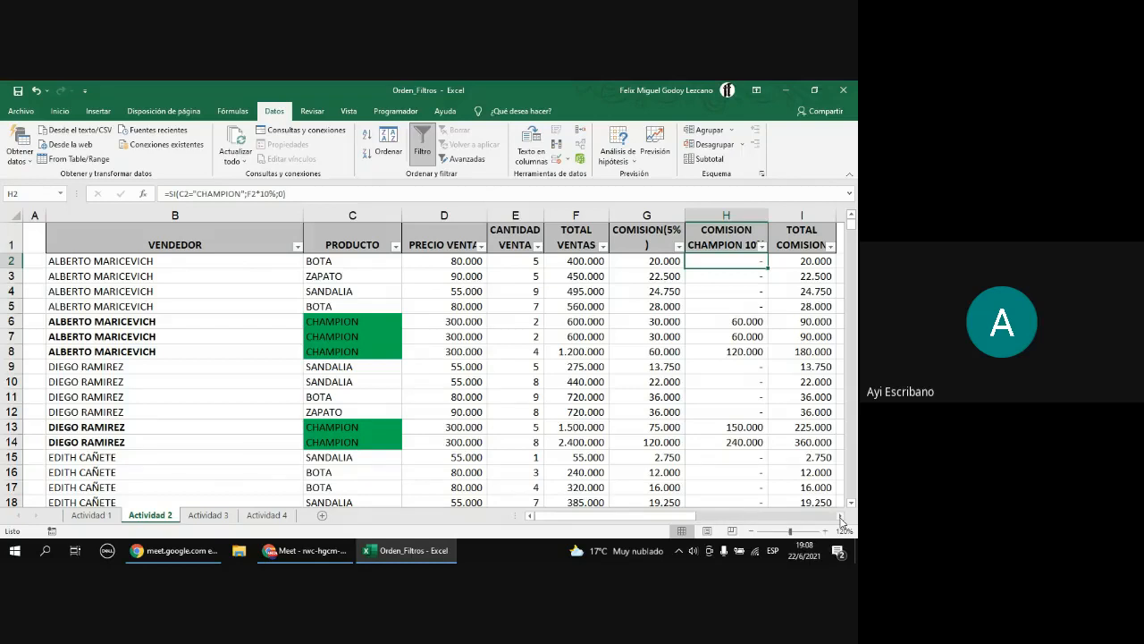
pyautogui.doubleClick(712, 267)
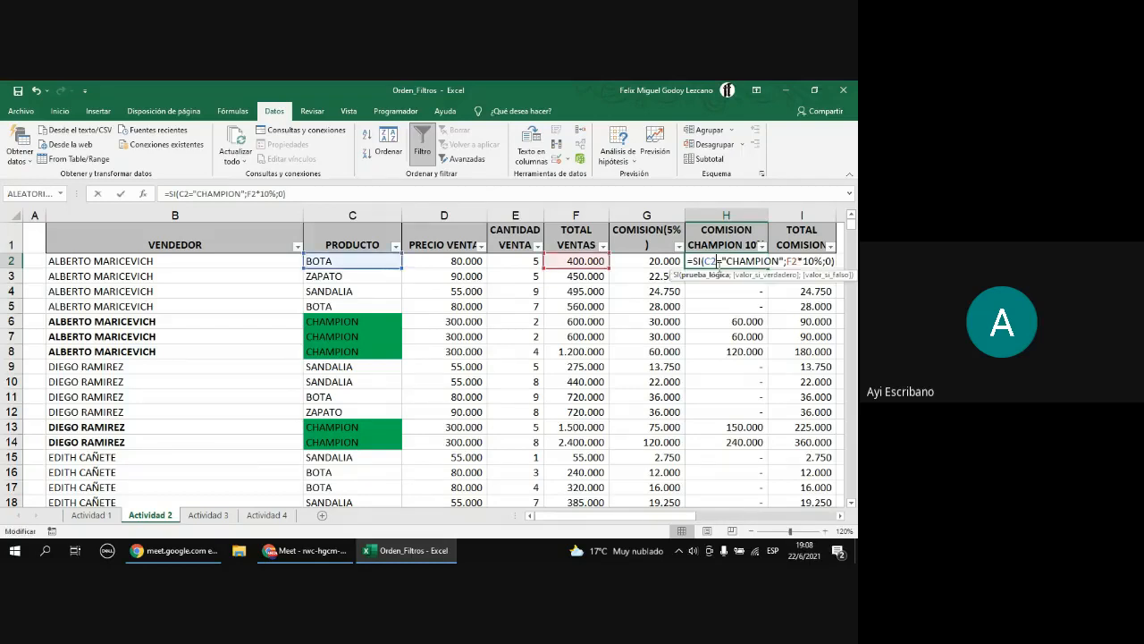
pyautogui.click(840, 517)
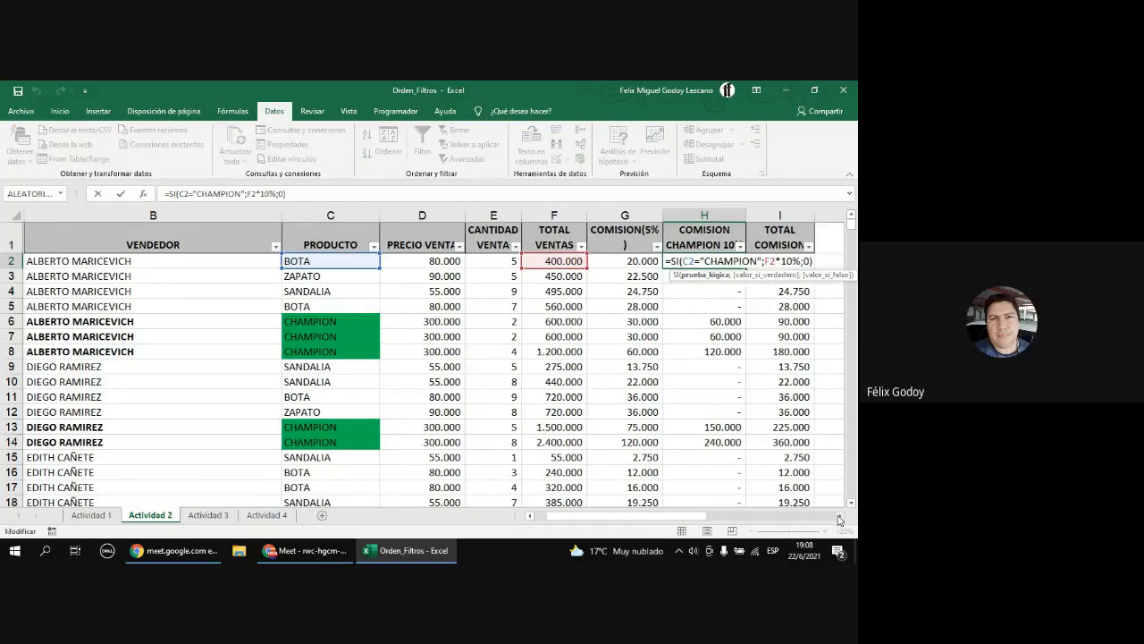
pyautogui.click(840, 516)
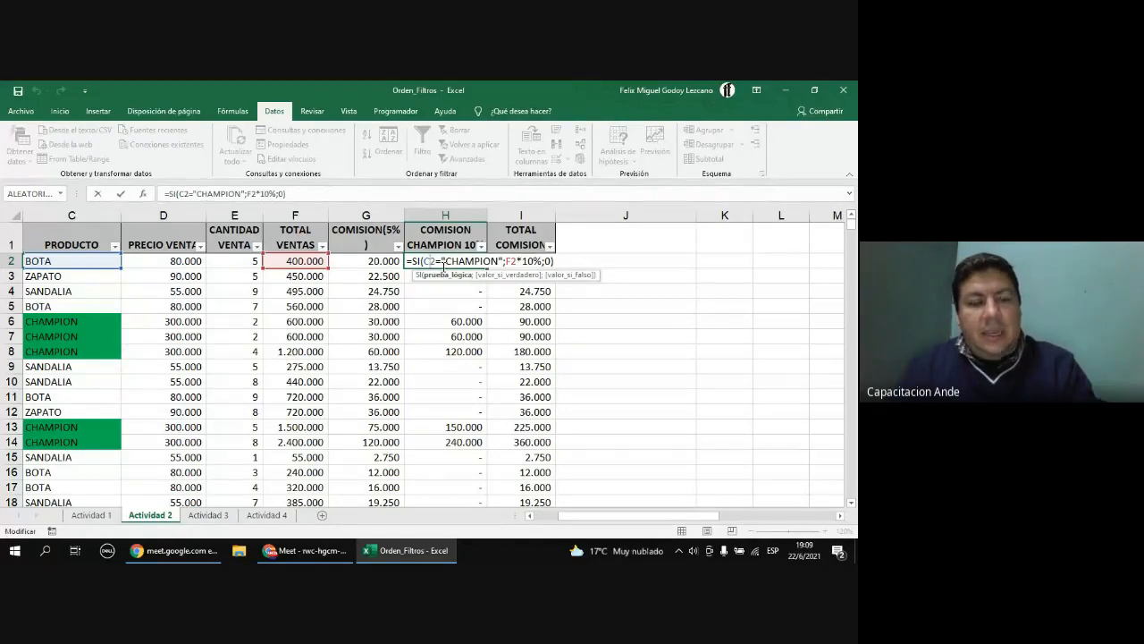
# - Try the absolute references $C$2 and $F$2 in the SI formula of cell H2, and leave the cell without keeping the edit
pyautogui.press('F4')
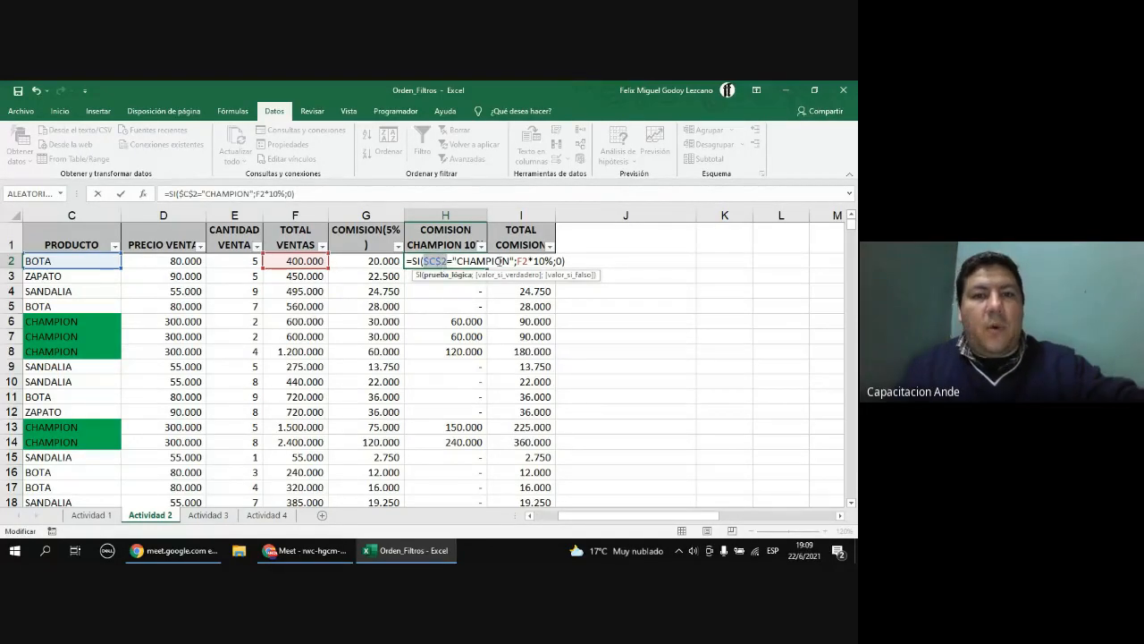
pyautogui.click(519, 260)
pyautogui.press('F4')
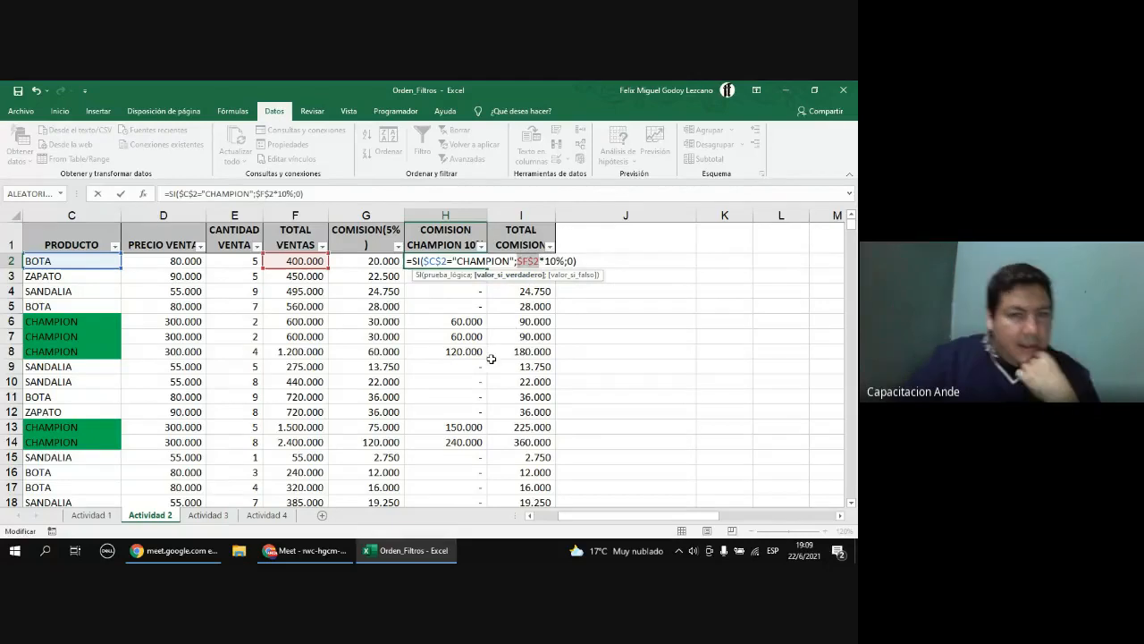
pyautogui.click(542, 260)
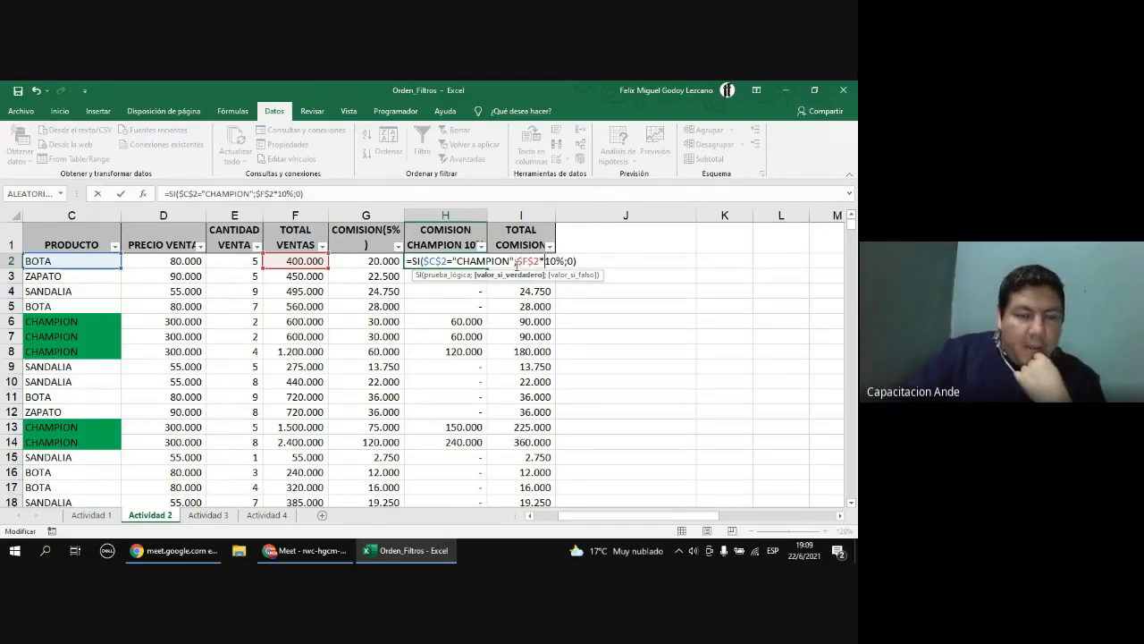
pyautogui.click(456, 260)
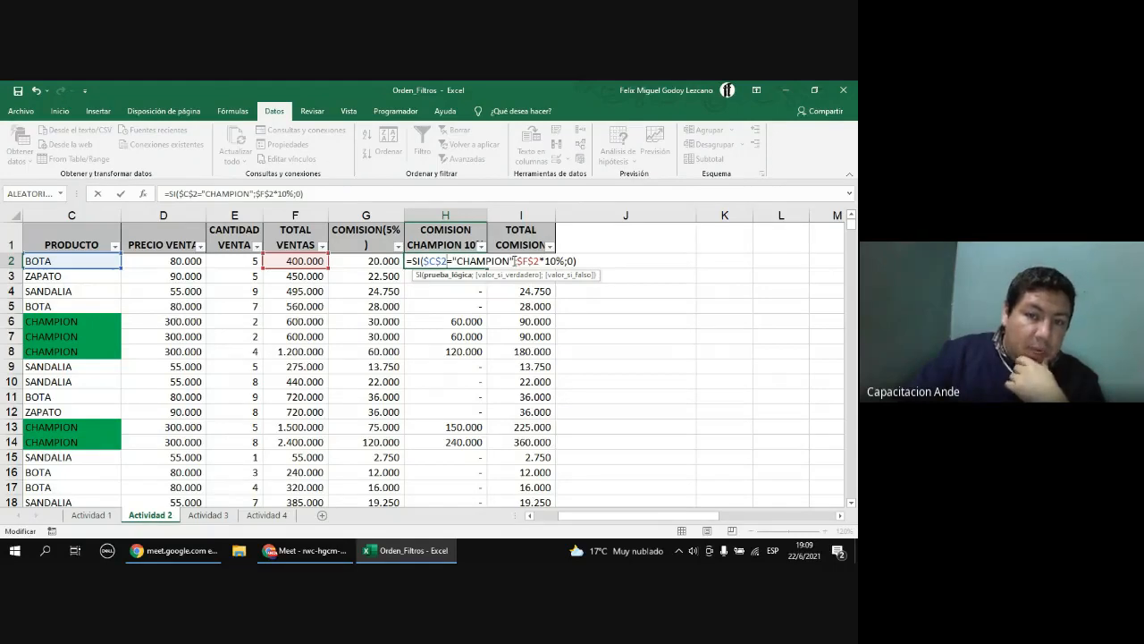
pyautogui.click(515, 261)
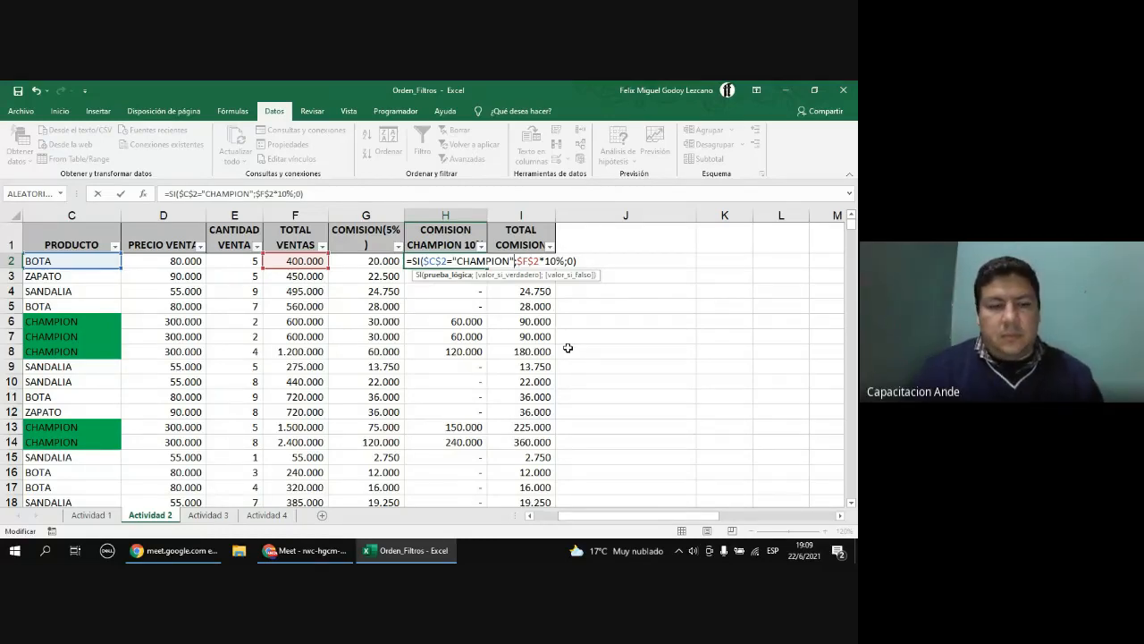
pyautogui.hotkey('ctrl', 'Return')
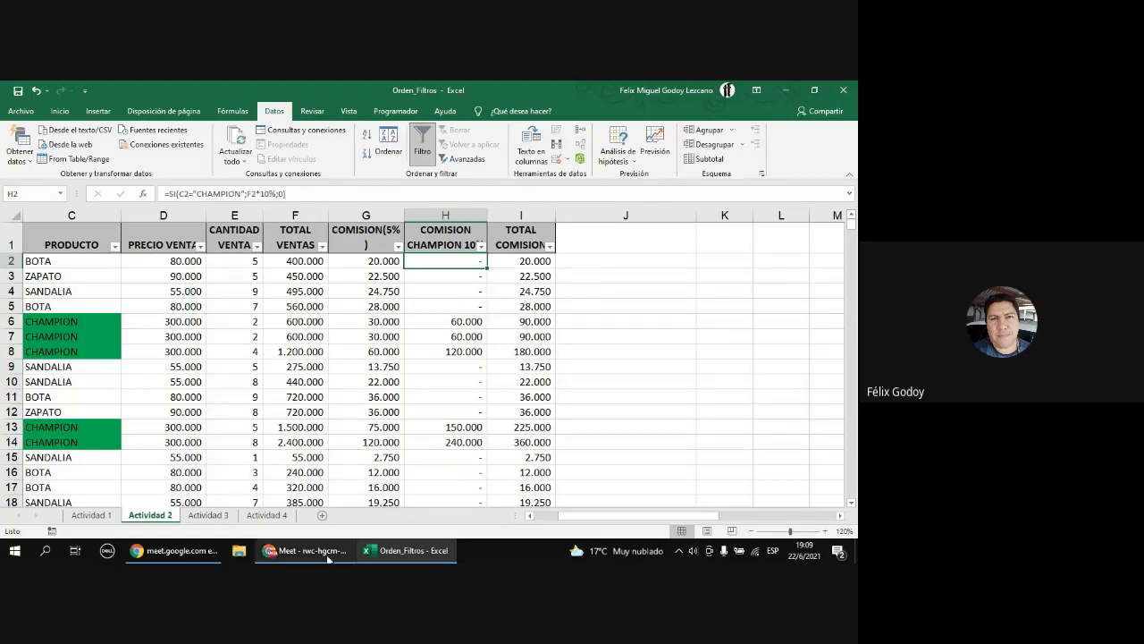
# - Switch to the Google Meet call in Chrome and stop presenting the screen
pyautogui.moveTo(333, 555)
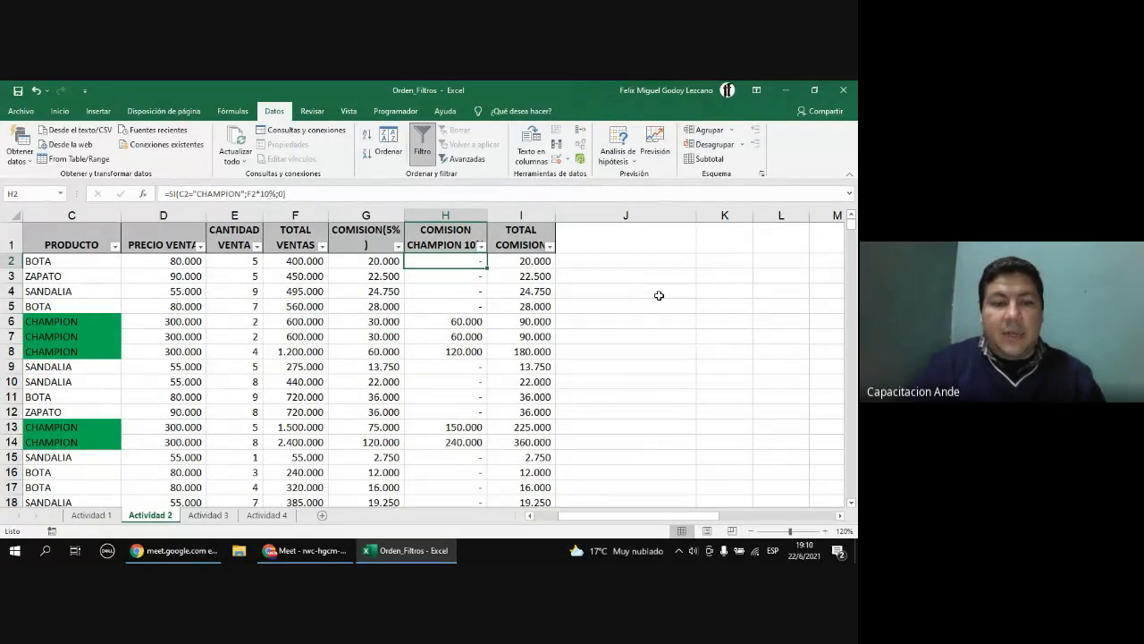
pyautogui.click(325, 559)
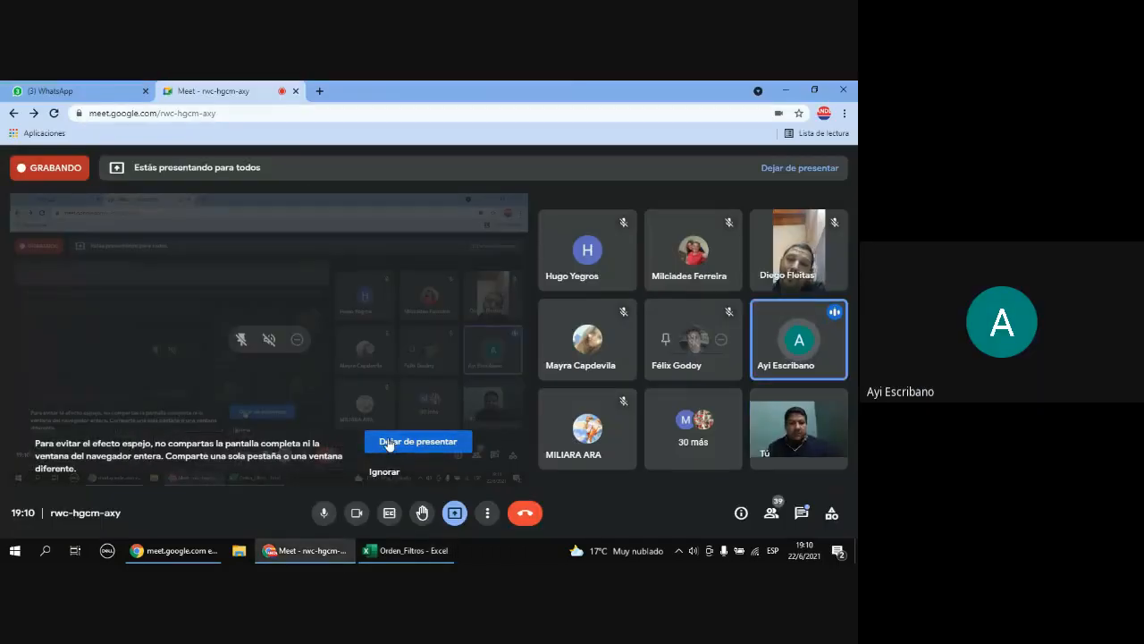
pyautogui.click(389, 444)
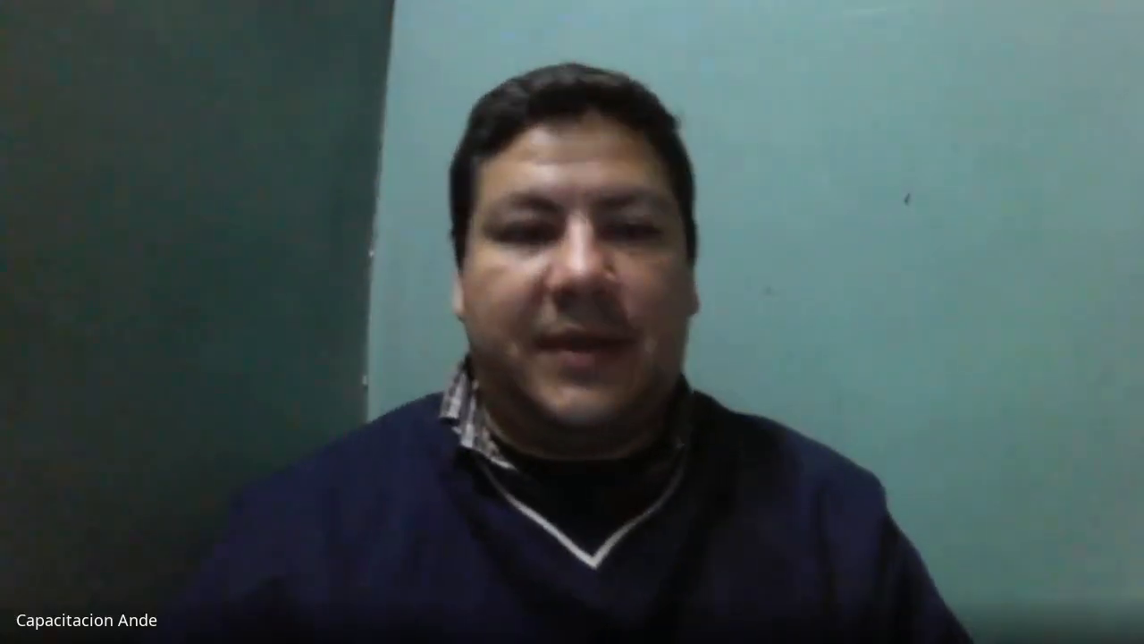